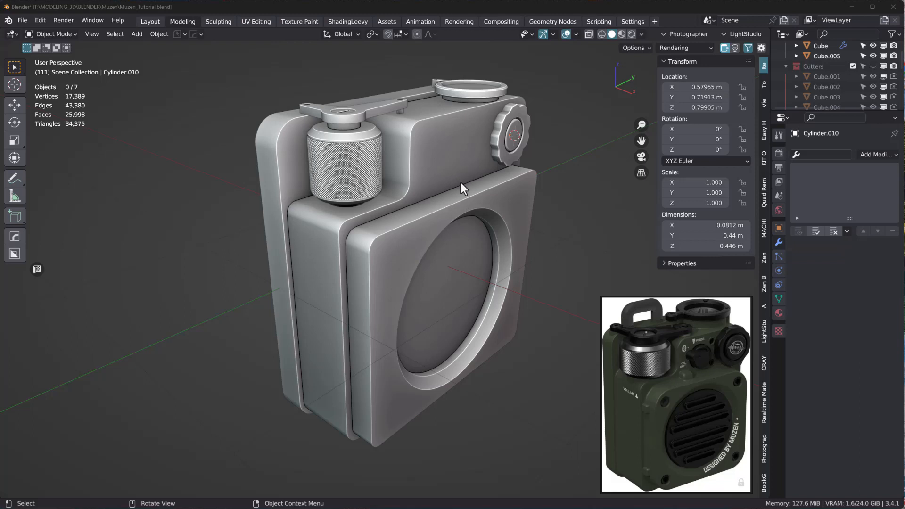
- Examine the radio model from several angles and compare its front controls with the reference image
{"action": "middle_click", "coordinate": [467, 162]}
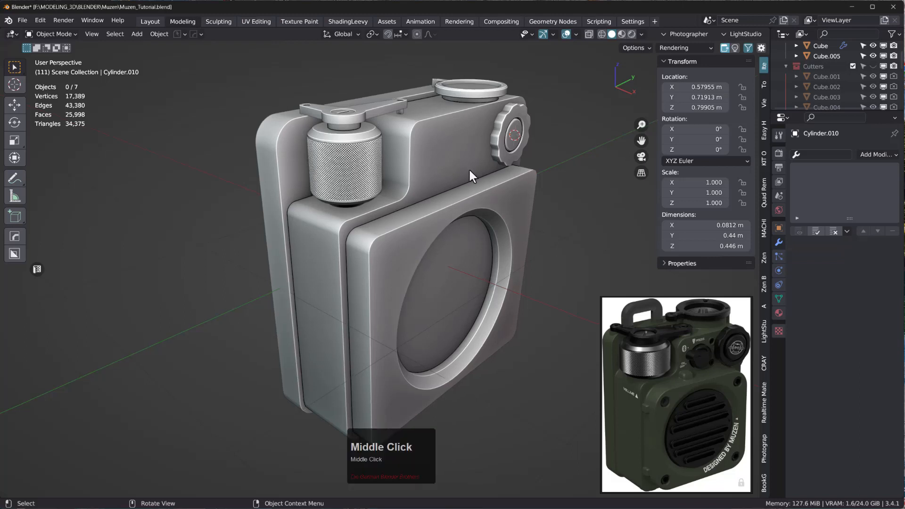
{"action": "mouse_move", "coordinate": [456, 178]}
{"action": "middle_mouse_down"}
{"action": "mouse_move", "coordinate": [421, 175]}
{"action": "mouse_move", "coordinate": [449, 173]}
{"action": "middle_mouse_up"}
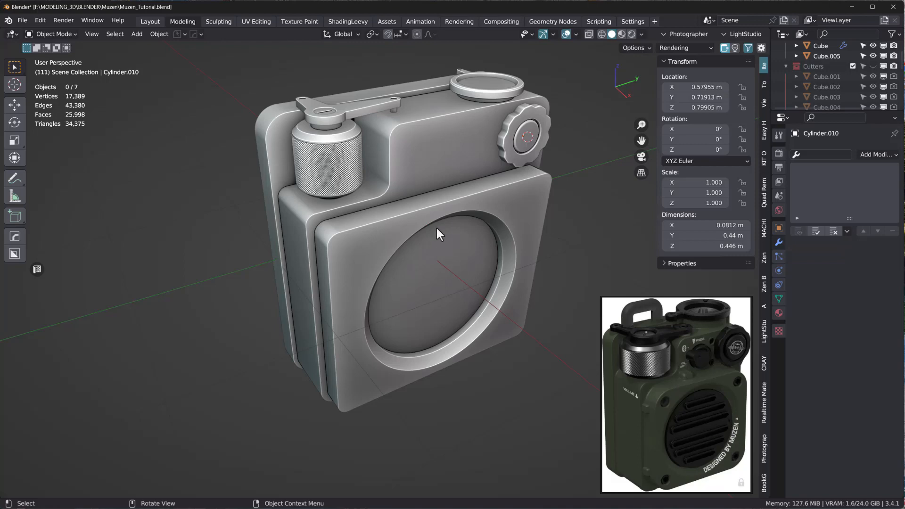
{"action": "mouse_move", "coordinate": [457, 188]}
{"action": "middle_mouse_down"}
{"action": "mouse_move", "coordinate": [411, 190]}
{"action": "mouse_move", "coordinate": [395, 168]}
{"action": "mouse_move", "coordinate": [439, 191]}
{"action": "mouse_move", "coordinate": [468, 182]}
{"action": "mouse_move", "coordinate": [463, 187]}
{"action": "middle_mouse_up"}
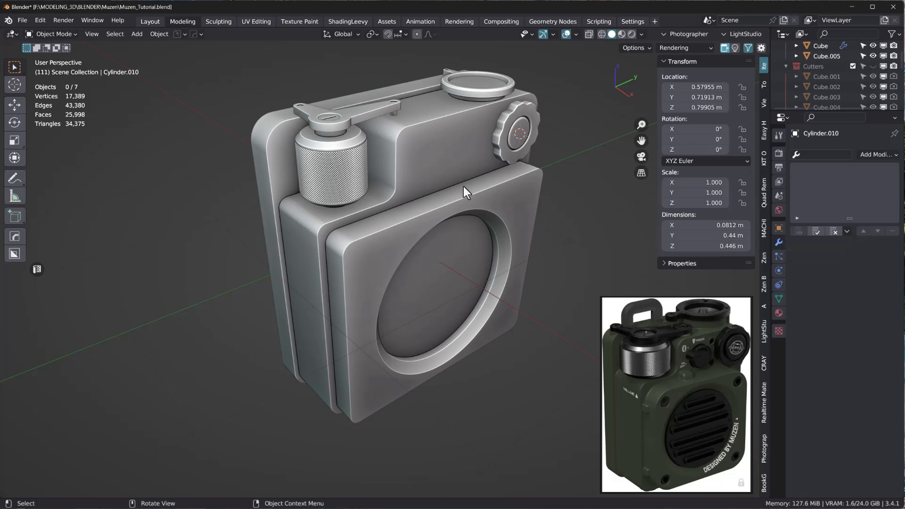
{"action": "middle_click_drag", "start_coordinate": [415, 172], "coordinate": [408, 163]}
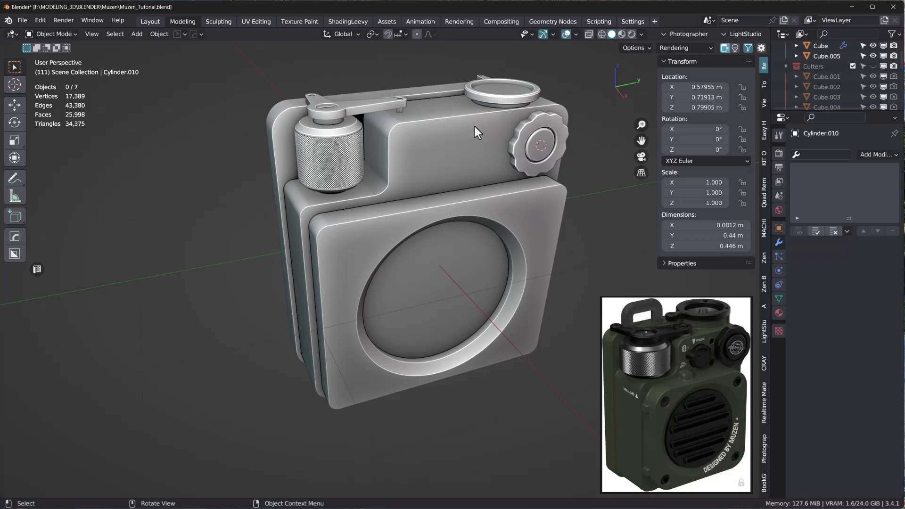
{"action": "middle_click_drag", "start_coordinate": [492, 174], "coordinate": [480, 155]}
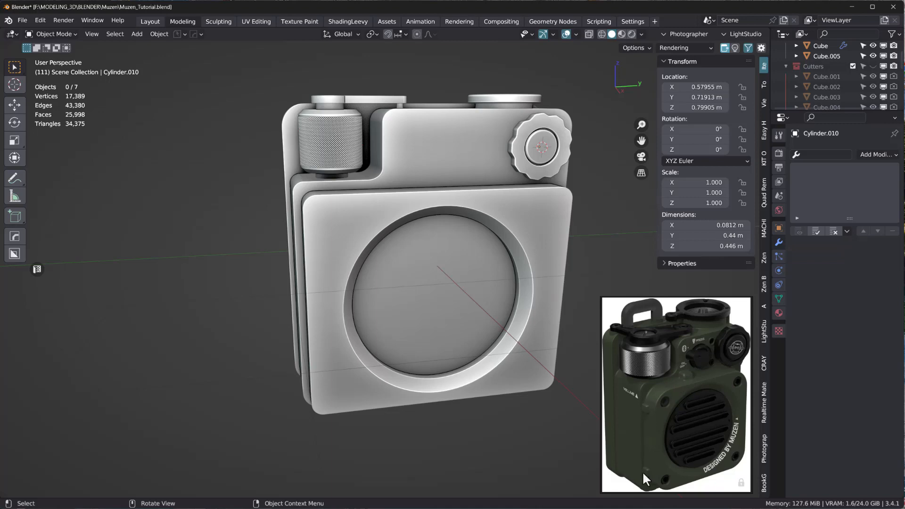
{"action": "middle_click_drag", "start_coordinate": [432, 203], "coordinate": [666, 313]}
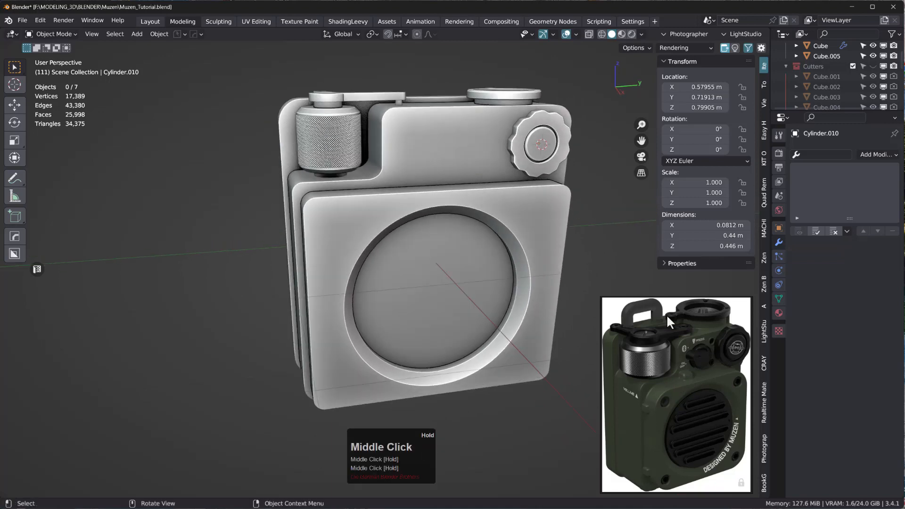
{"action": "mouse_move", "coordinate": [465, 146]}
{"action": "middle_mouse_down"}
{"action": "mouse_move", "coordinate": [452, 155]}
{"action": "mouse_move", "coordinate": [453, 147]}
{"action": "middle_mouse_up"}
- In the right orthographic view, add a cylinder with 100 vertices at the 3D cursor on the scalloped knob
{"action": "left_click", "coordinate": [461, 138]}
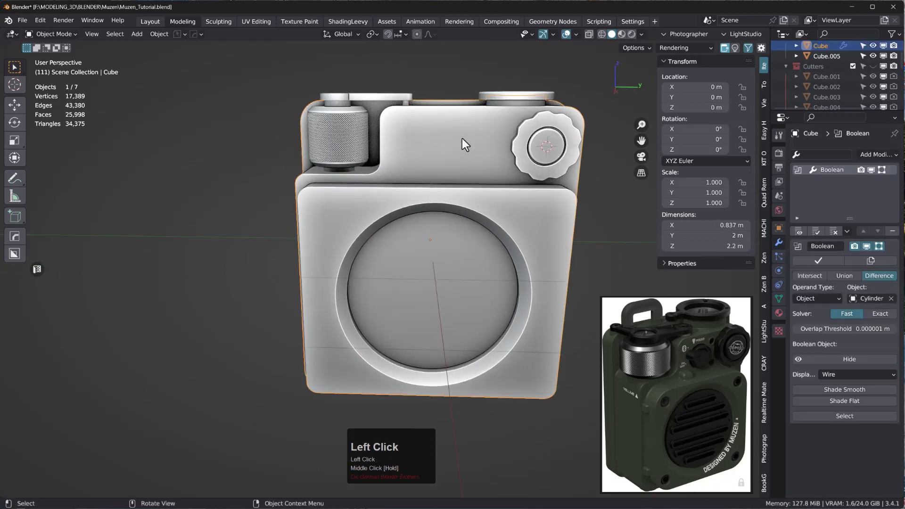
{"action": "key", "text": "KP_3"}
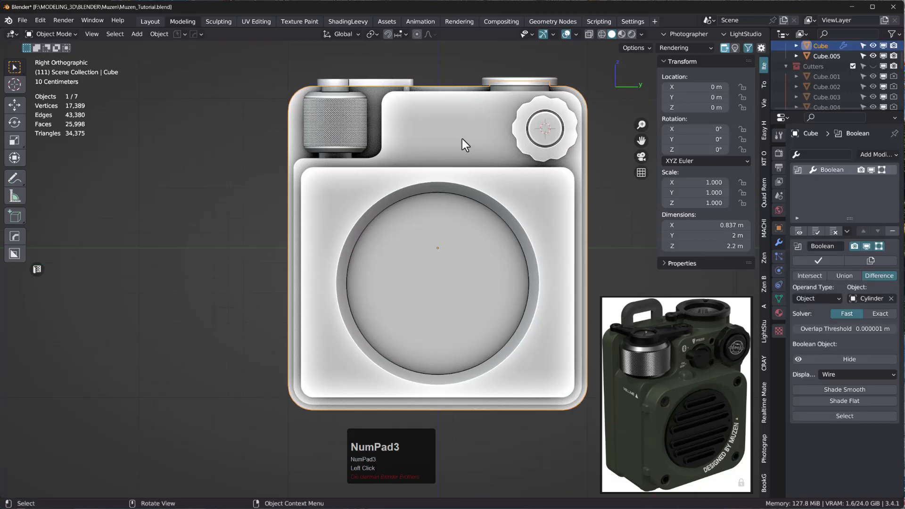
{"action": "middle_click_drag", "start_coordinate": [463, 138], "coordinate": [397, 163], "text": "shift"}
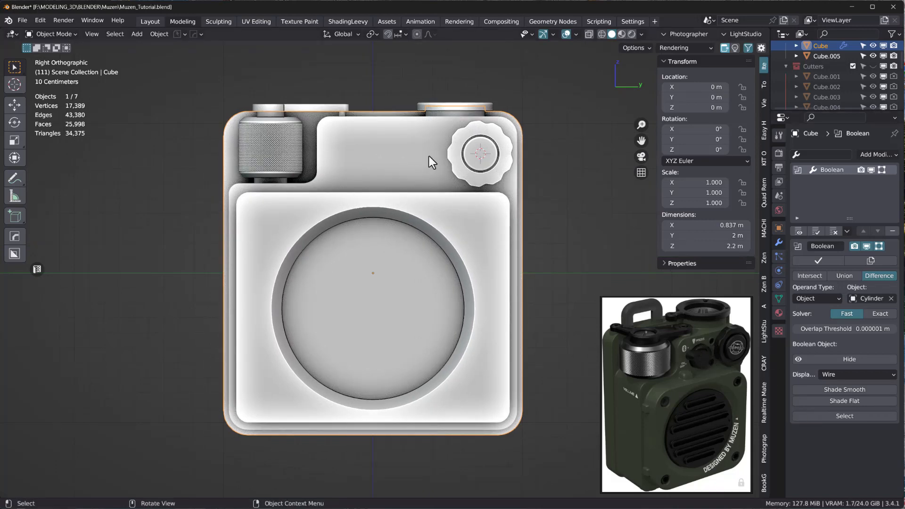
{"action": "left_click", "coordinate": [412, 145]}
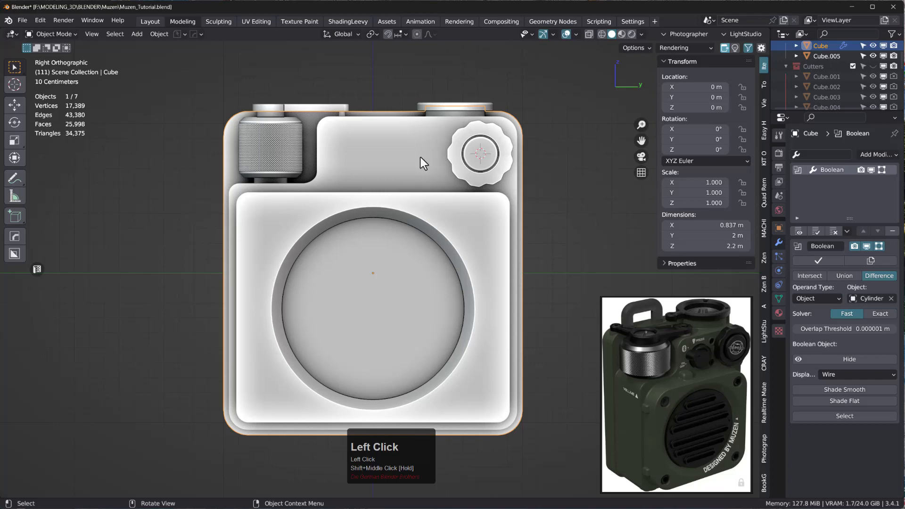
{"action": "key", "text": "space"}
{"action": "mouse_move", "coordinate": [420, 154]}
{"action": "left_click", "coordinate": [471, 227]}
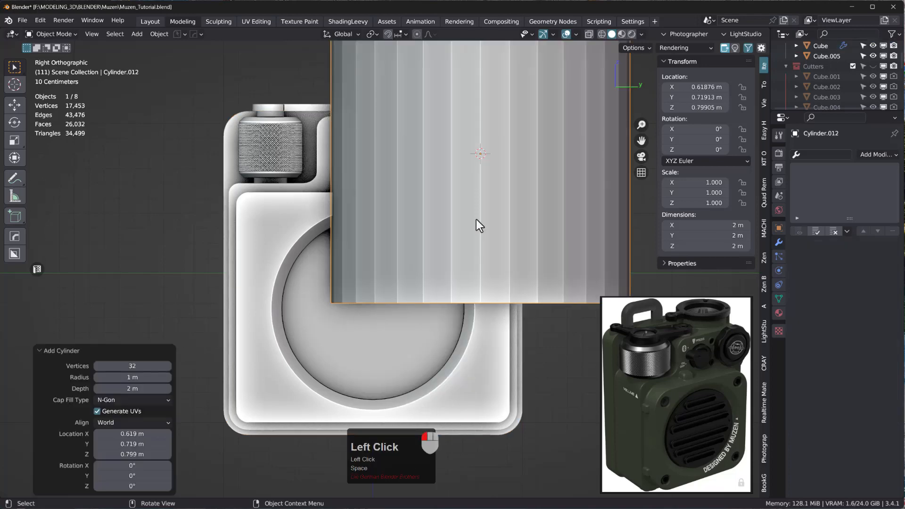
{"action": "left_click", "coordinate": [118, 366]}
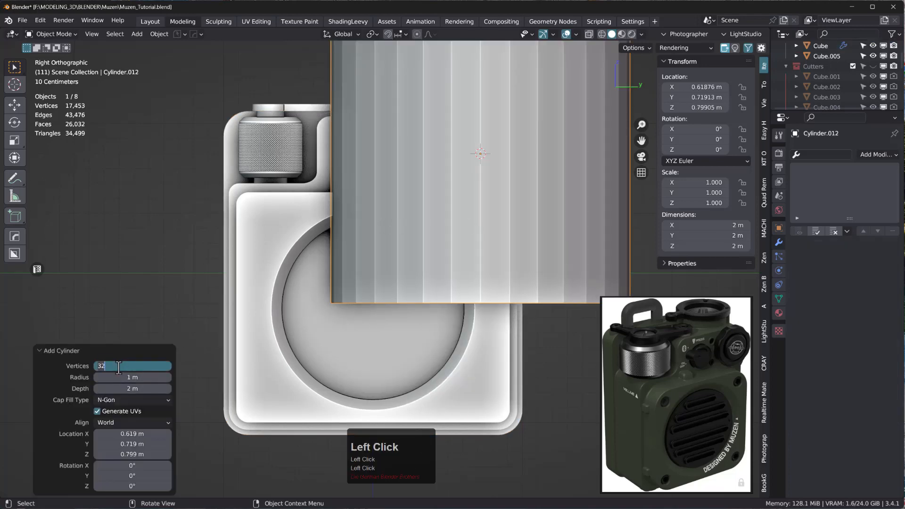
{"action": "type", "text": "100"}
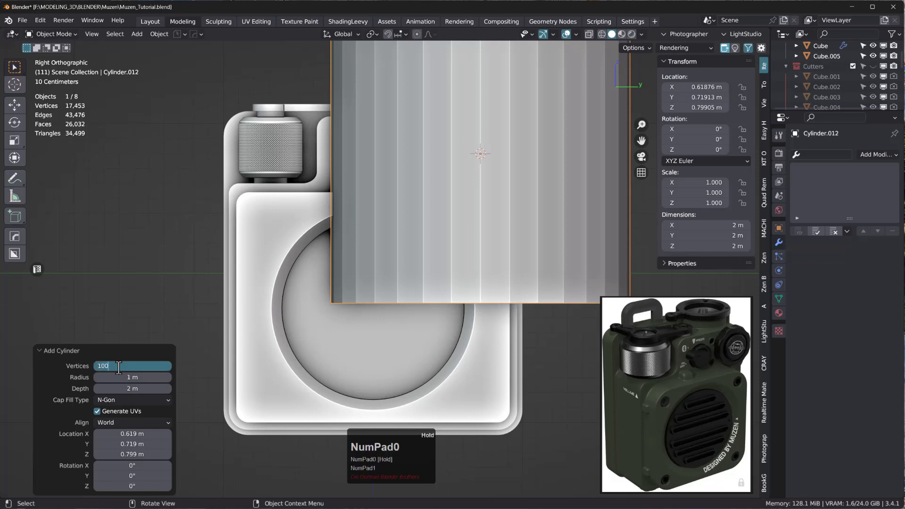
{"action": "key", "text": "KP_Enter"}
- Set the new cylinder's radius to about 0.231 m, its depth to about 0.217 m and its Y rotation to 90°
{"action": "left_click_drag", "start_coordinate": [132, 377], "coordinate": [794, 390], "text": "shift"}
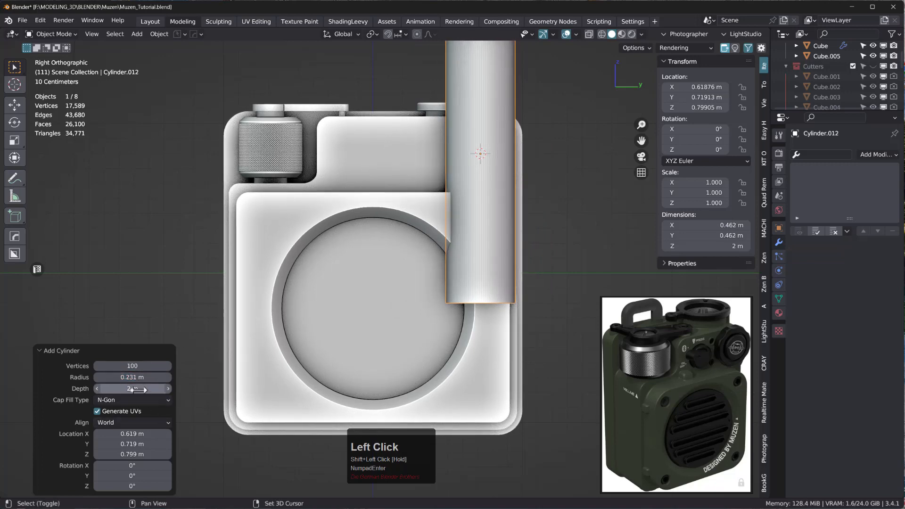
{"action": "left_click_drag", "start_coordinate": [137, 389], "coordinate": [405, 379], "text": "shift"}
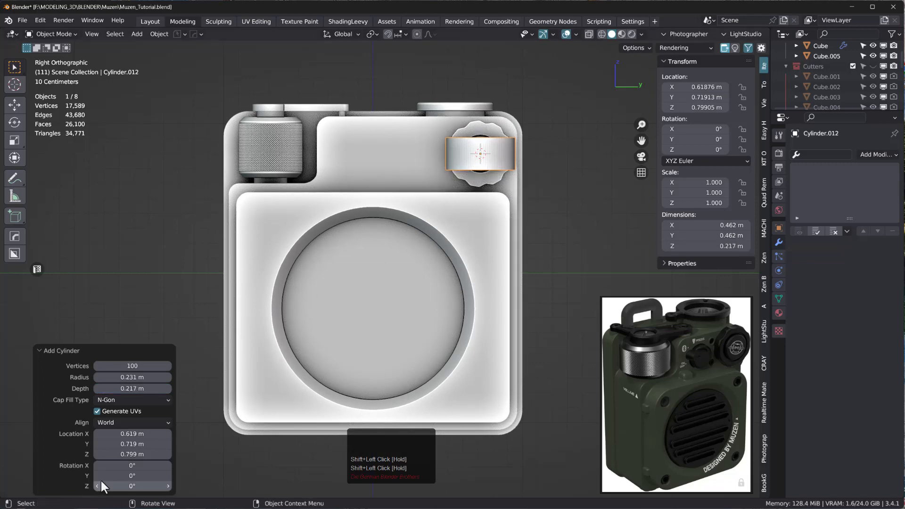
{"action": "double_click", "coordinate": [115, 476]}
{"action": "type", "text": "90"}
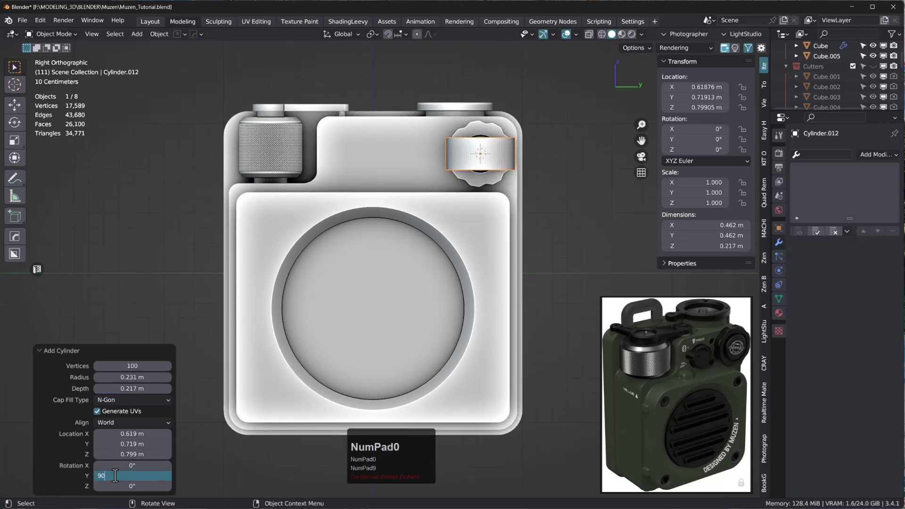
{"action": "key", "text": "KP_Enter"}
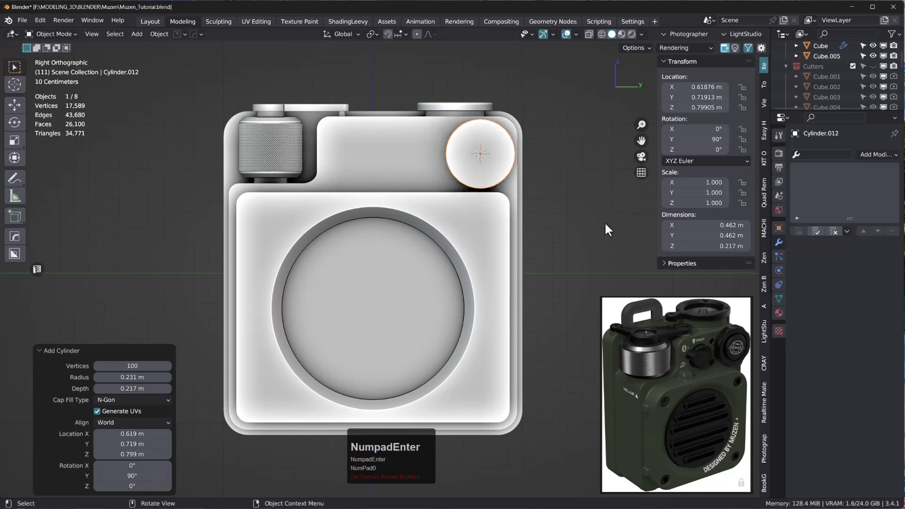
- Move the cylinder about -0.646 m along Y, between the two knobs, and scale it to about 0.617
{"action": "key", "text": "g"}
{"action": "key", "text": "y"}
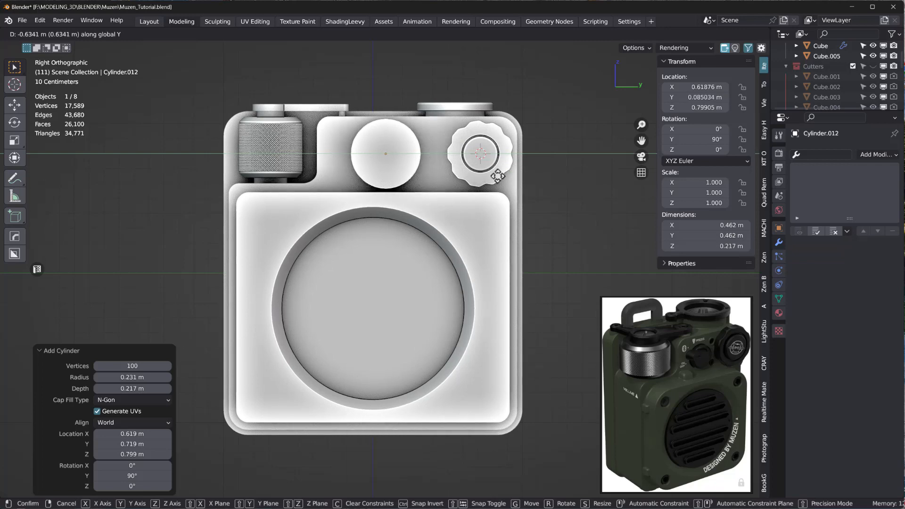
{"action": "left_click", "coordinate": [521, 167]}
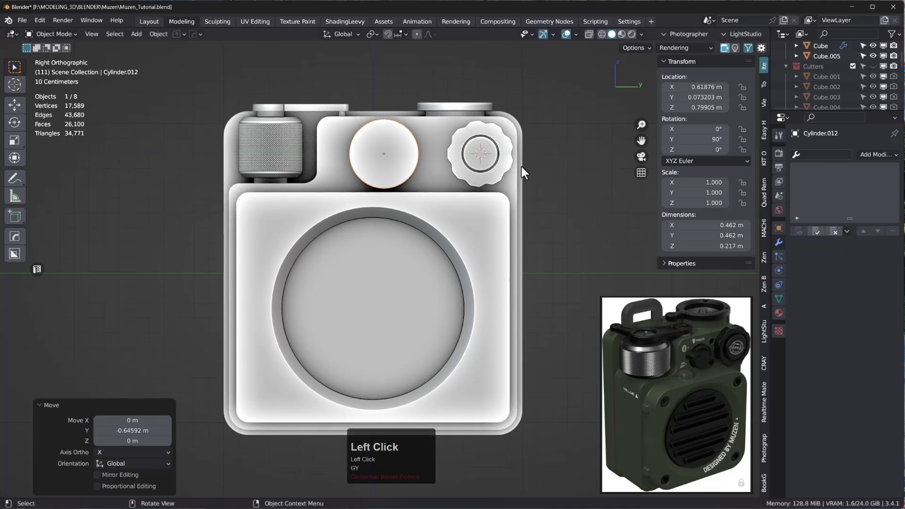
{"action": "key", "text": "s"}
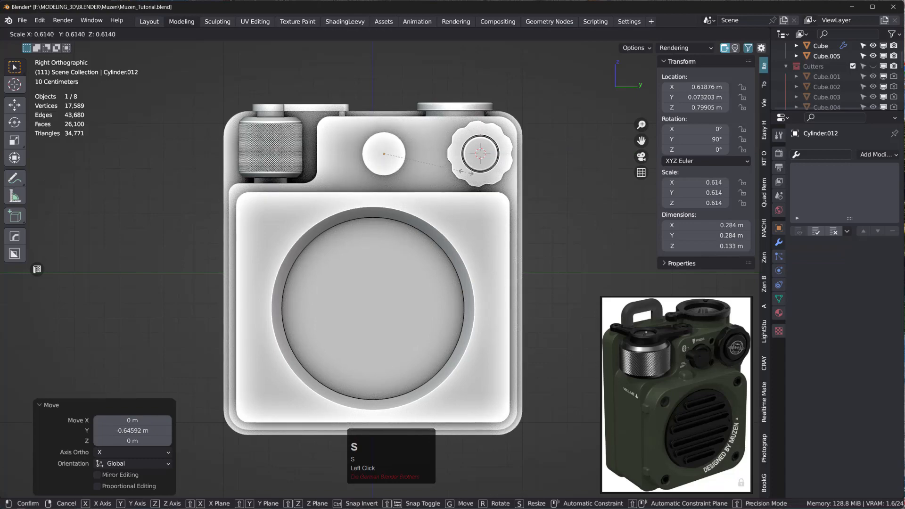
{"action": "left_click", "coordinate": [466, 173]}
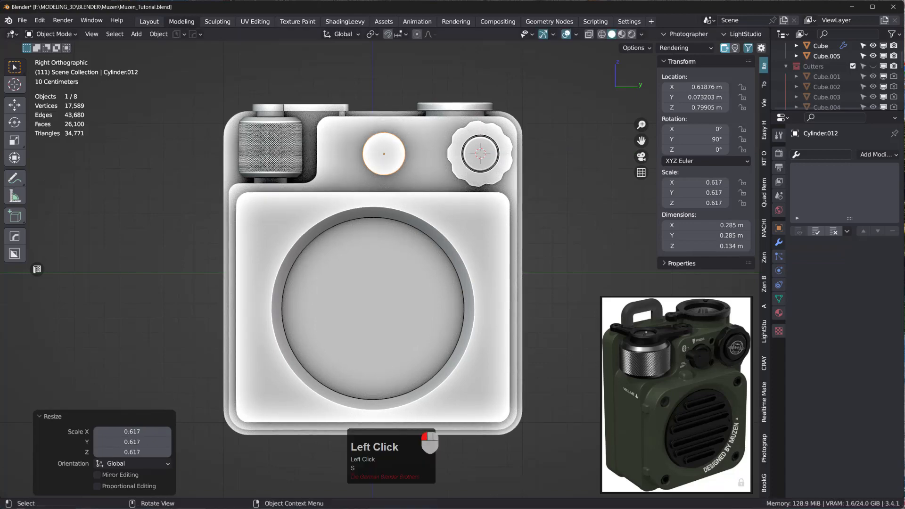
- Shade the small cylinder smooth with Auto Smooth at 30°
{"action": "middle_click_drag", "start_coordinate": [466, 173], "coordinate": [462, 124]}
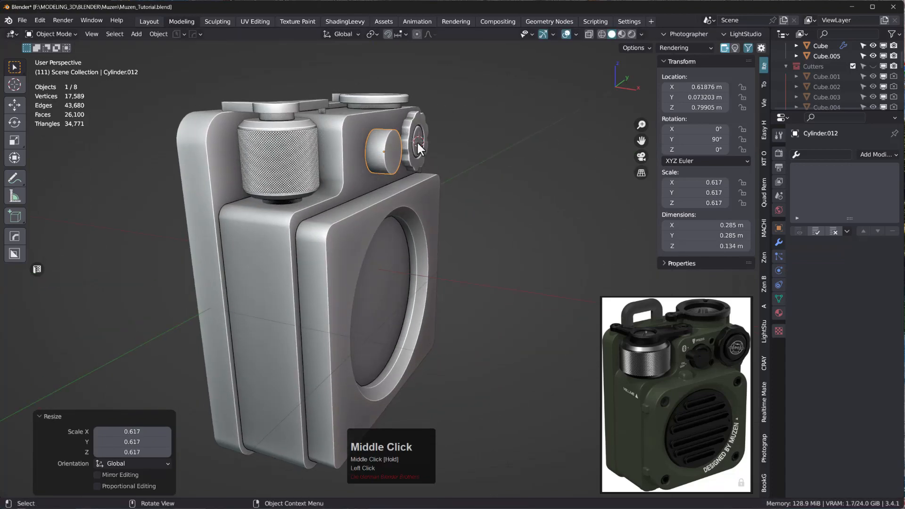
{"action": "right_click", "coordinate": [387, 138]}
{"action": "left_click", "coordinate": [375, 148]}
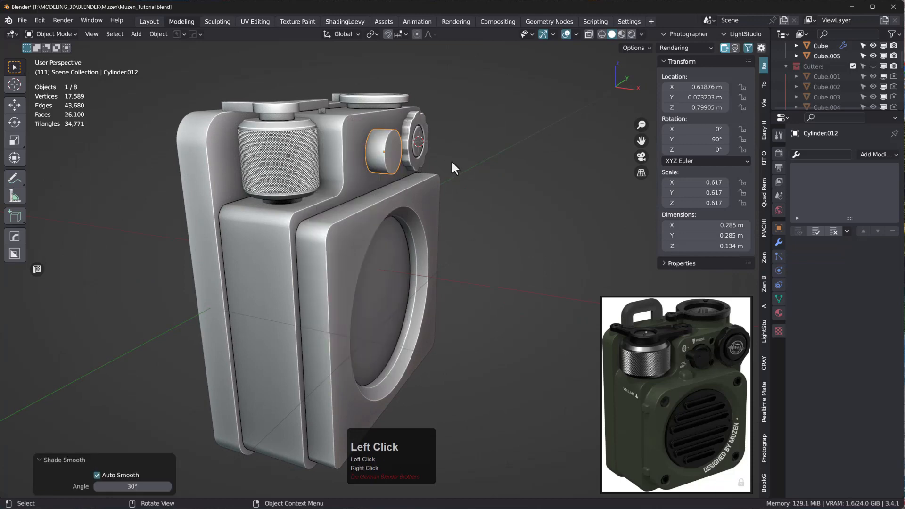
- Shift the cylinder along X until it sits partly embedded in the body's upper front face, at about X 0.588 m
{"action": "key", "text": "g"}
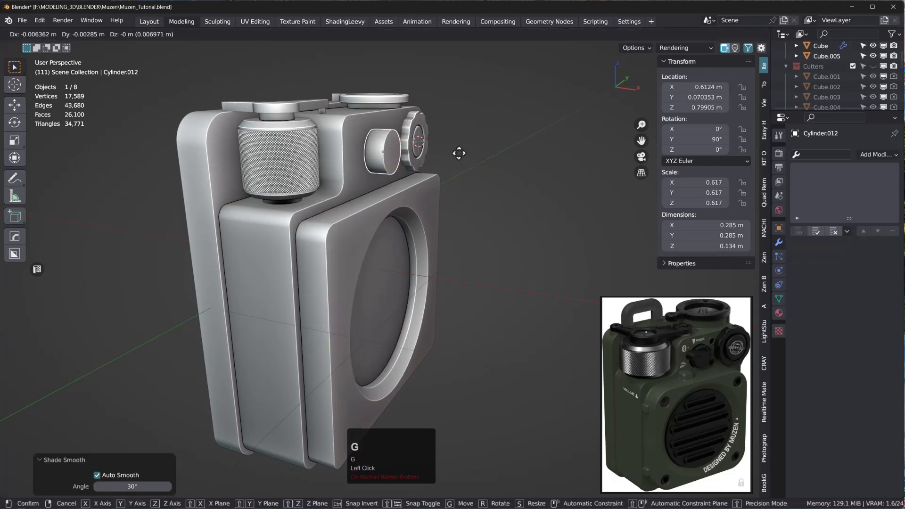
{"action": "key", "text": "x"}
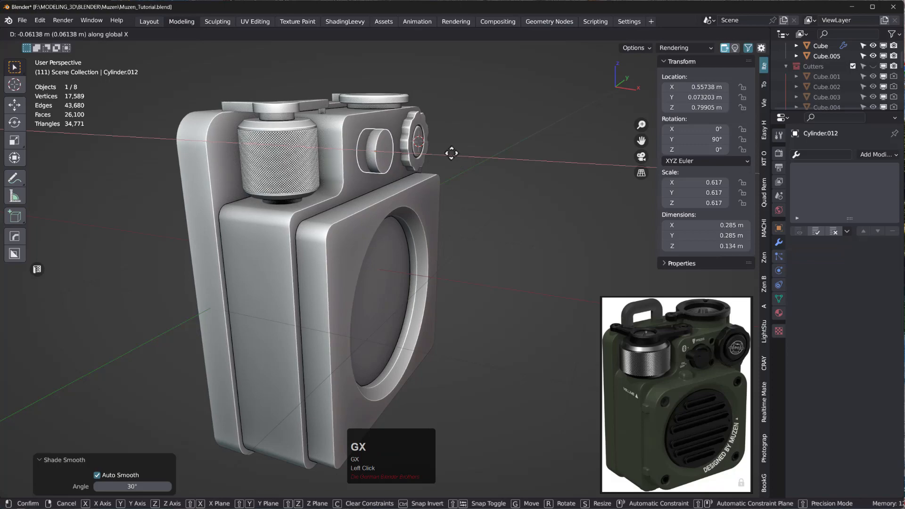
{"action": "left_click", "coordinate": [397, 150]}
{"action": "middle_click_drag", "start_coordinate": [395, 152], "coordinate": [318, 152]}
{"action": "scroll", "coordinate": [386, 153], "scroll_direction": "up", "scroll_amount": 5}
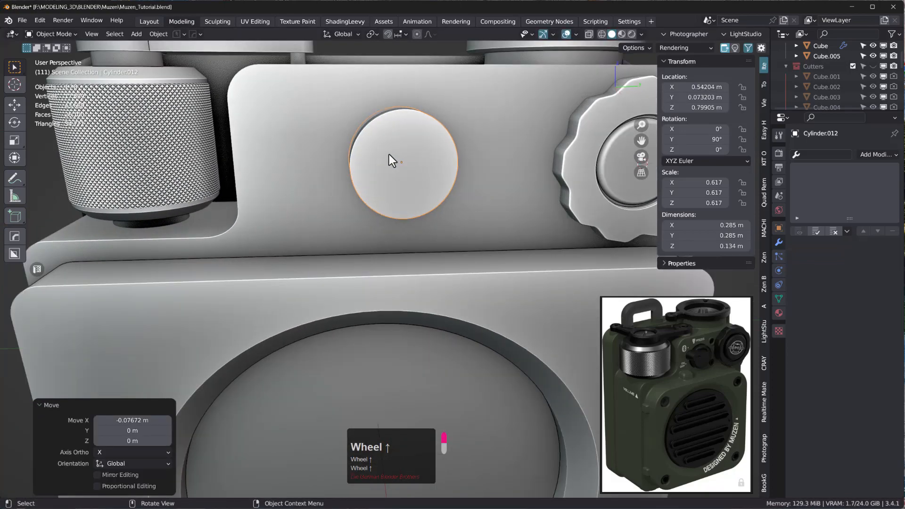
{"action": "middle_click_drag", "start_coordinate": [389, 154], "coordinate": [437, 167]}
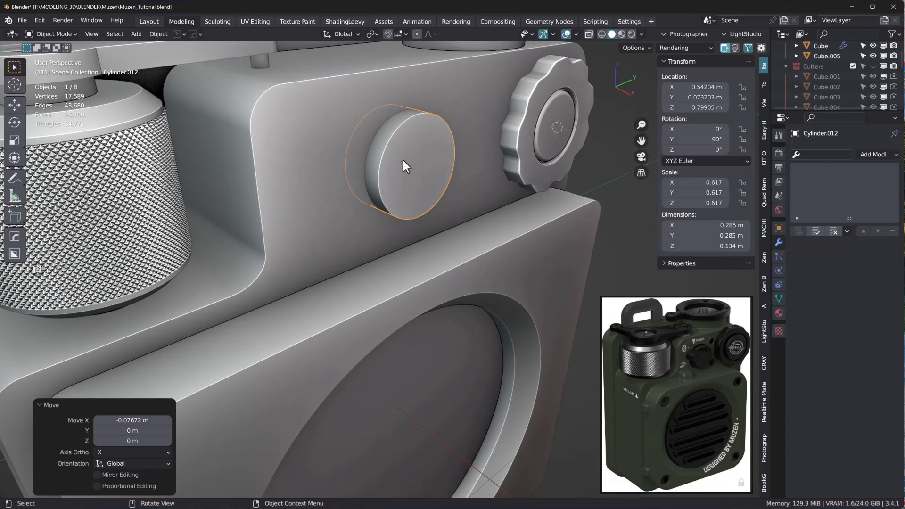
{"action": "middle_click_drag", "start_coordinate": [405, 162], "coordinate": [423, 163]}
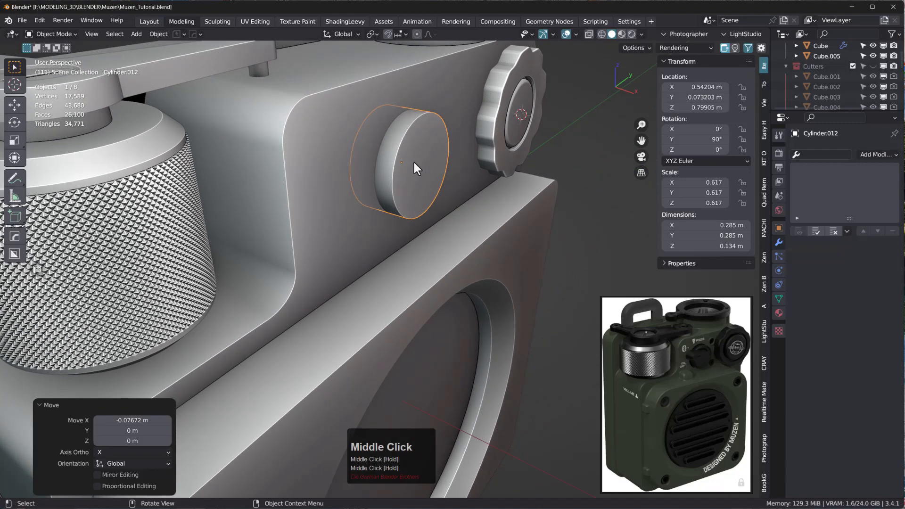
{"action": "key", "text": "g"}
{"action": "key", "text": "x"}
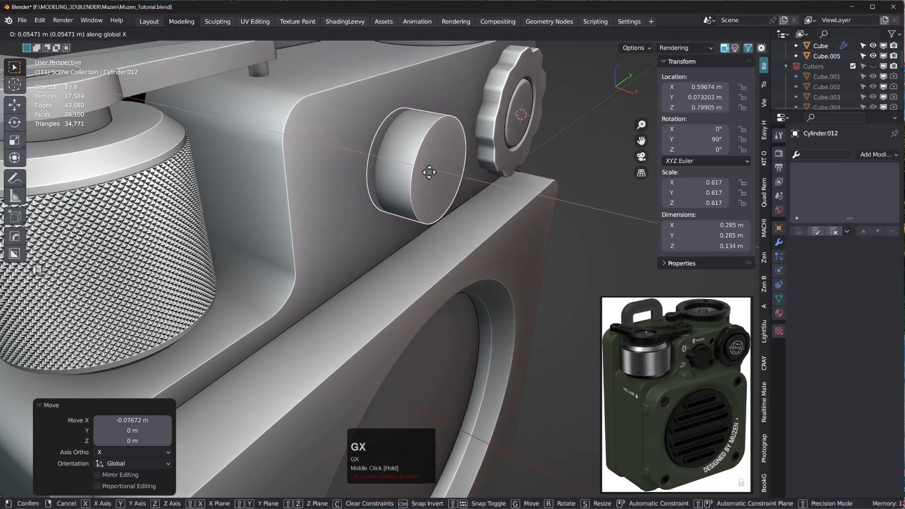
{"action": "left_click", "coordinate": [426, 172]}
- Cut the cylinder out of the radio body with a non-destructive Boolean difference to form a round recess
{"action": "middle_click_drag", "start_coordinate": [433, 169], "coordinate": [429, 146]}
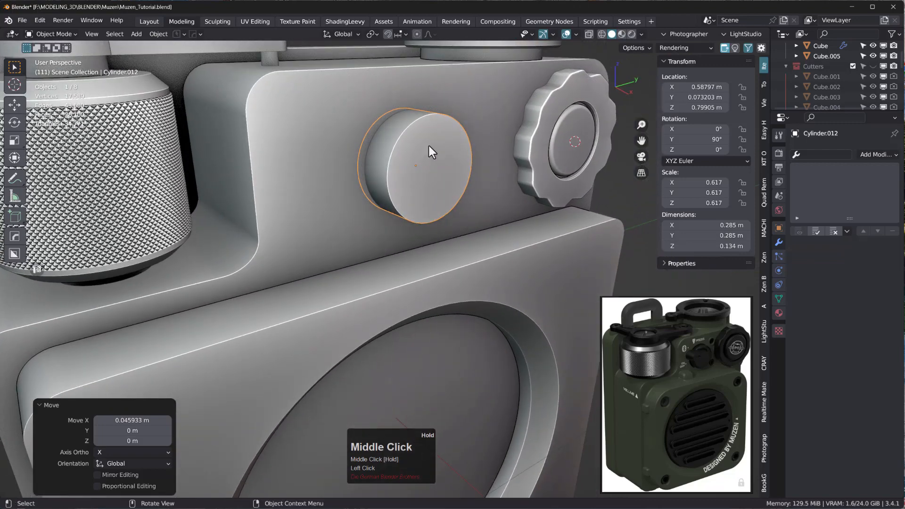
{"action": "left_click", "coordinate": [312, 89], "text": "shift"}
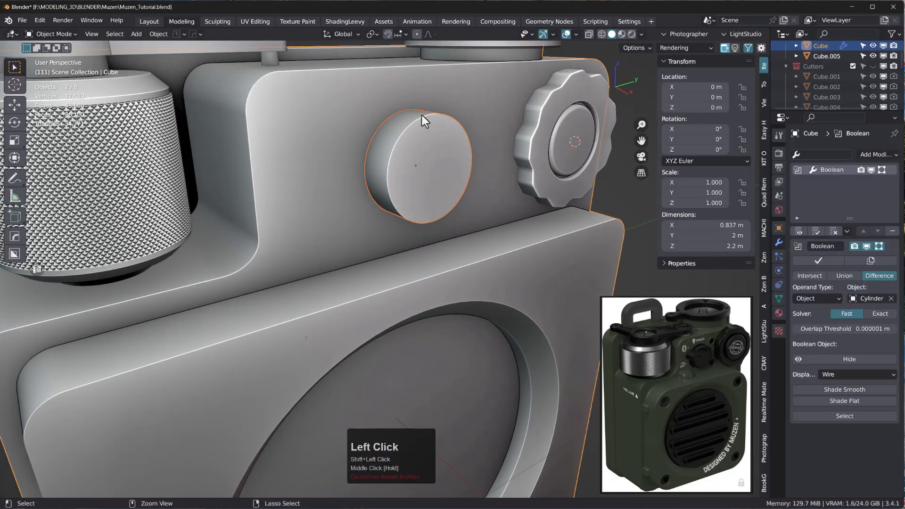
{"action": "key", "text": "ctrl+KP_Subtract"}
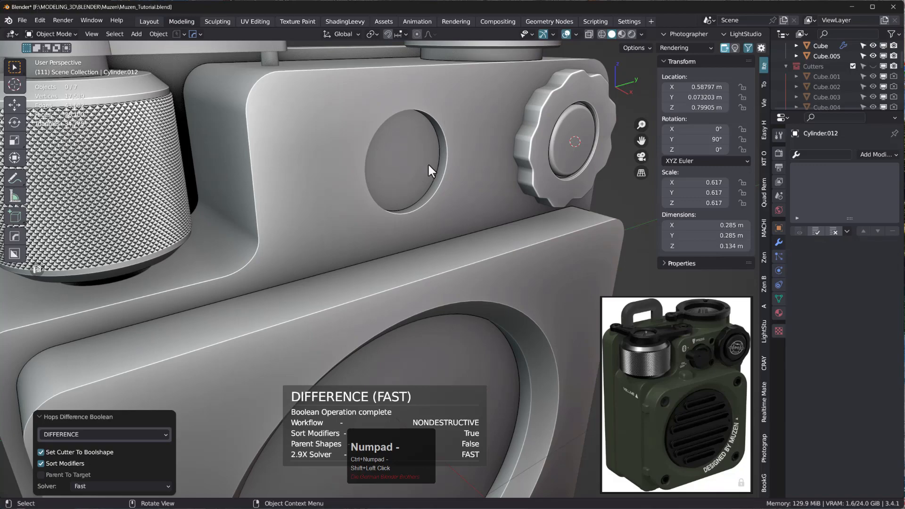
- Select the radio body and turn off the viewport display of its first Boolean modifier
{"action": "middle_click_drag", "start_coordinate": [428, 163], "coordinate": [453, 166]}
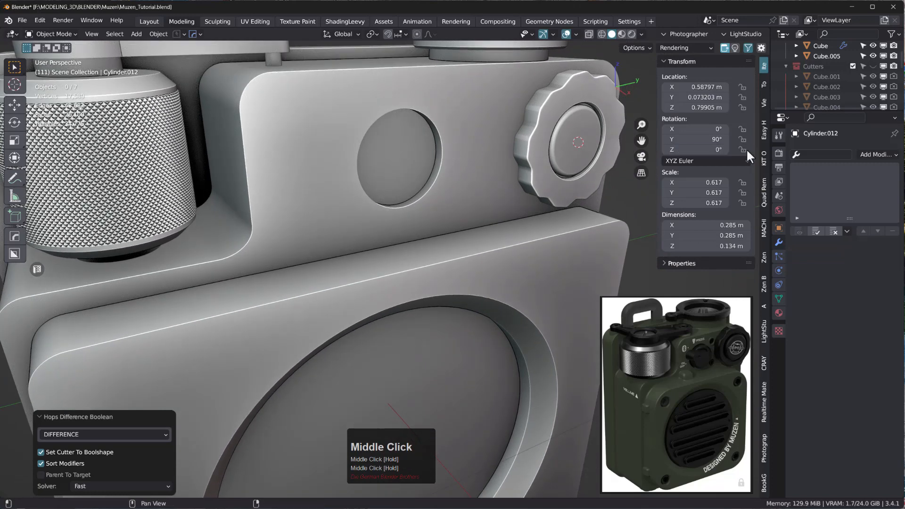
{"action": "left_click", "coordinate": [778, 241]}
{"action": "left_click", "coordinate": [457, 165]}
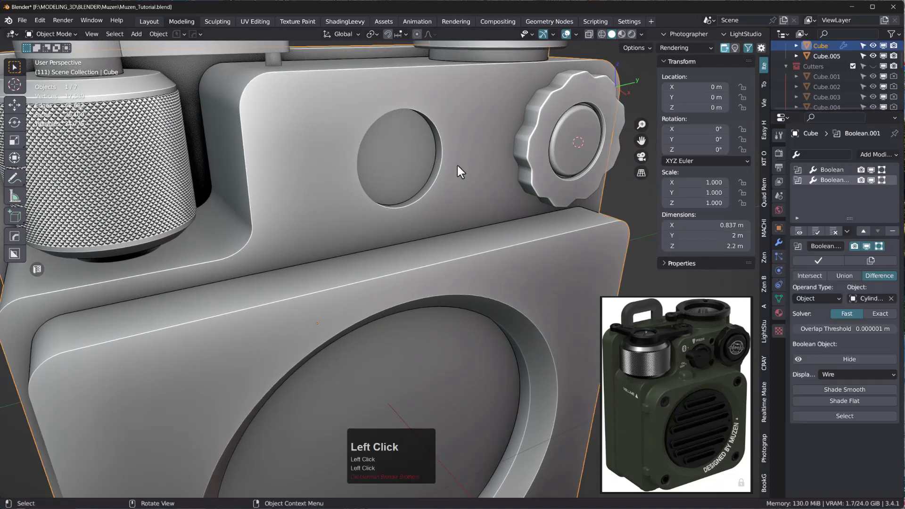
{"action": "left_click", "coordinate": [871, 169]}
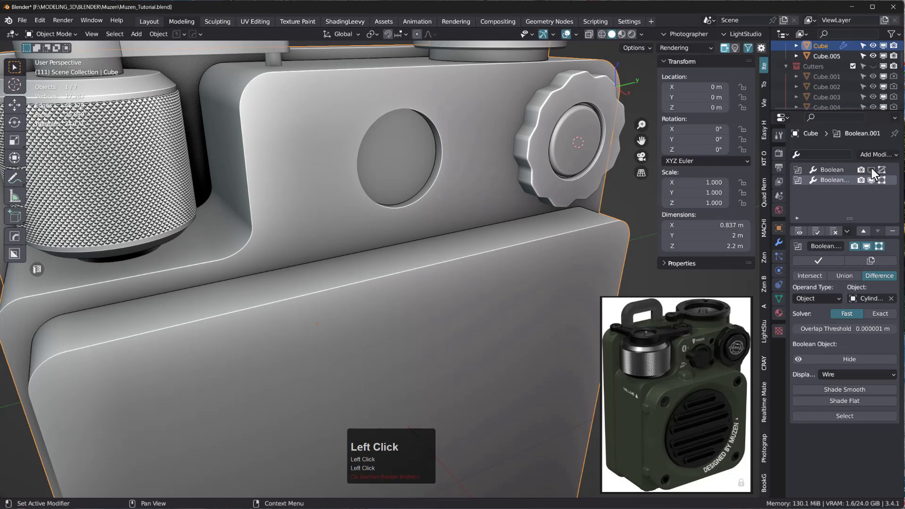
- Re-enable the radio body's first Boolean in the viewport, check the second one's effect by toggling it, and apply the second Boolean
{"action": "left_click", "coordinate": [872, 169]}
{"action": "left_click", "coordinate": [871, 180]}
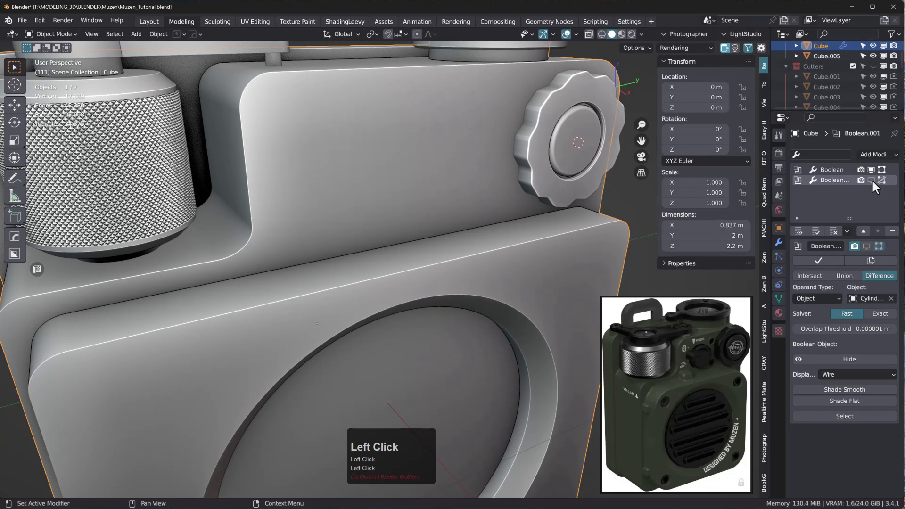
{"action": "left_click", "coordinate": [871, 180]}
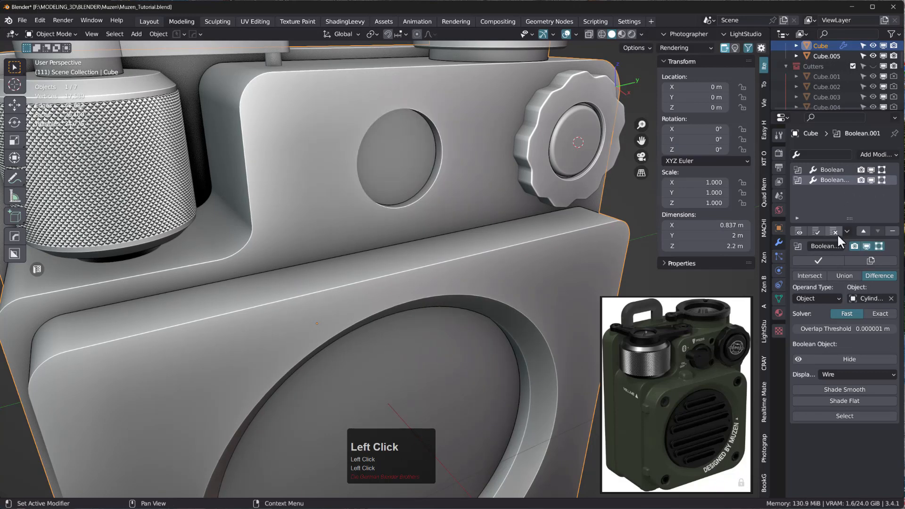
{"action": "left_click", "coordinate": [822, 259]}
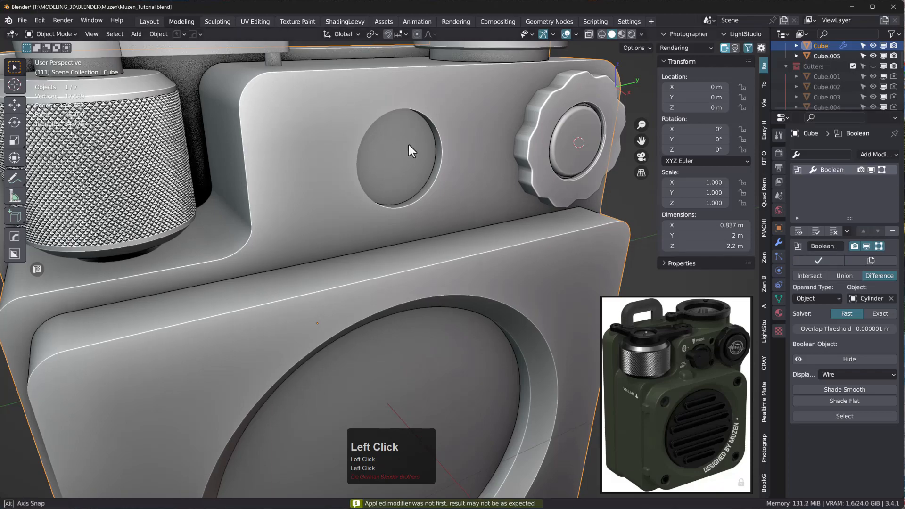
- Duplicate the outer rim edge loop of the small round recess in place and separate it into its own object
{"action": "mouse_move", "coordinate": [409, 145]}
{"action": "middle_mouse_down"}
{"action": "mouse_move", "coordinate": [375, 141]}
{"action": "mouse_move", "coordinate": [399, 131]}
{"action": "mouse_move", "coordinate": [421, 143]}
{"action": "mouse_move", "coordinate": [404, 146]}
{"action": "middle_mouse_up"}
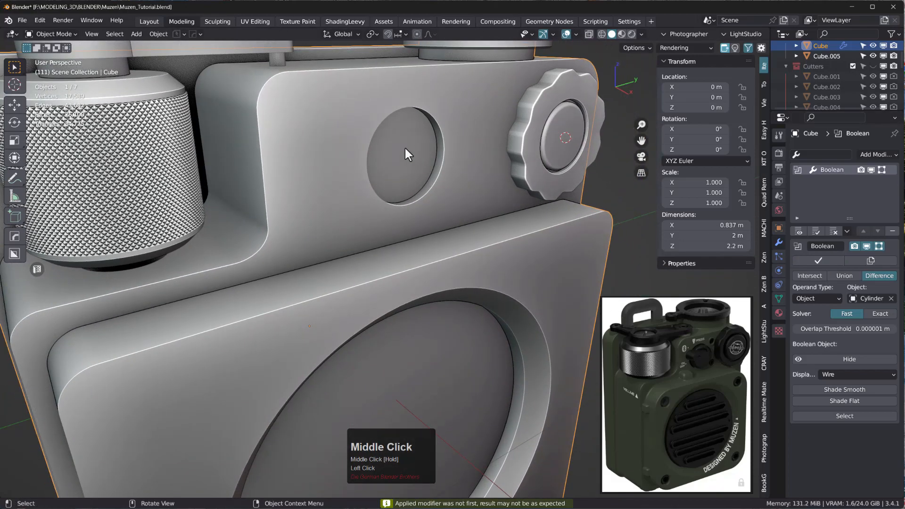
{"action": "key", "text": "Tab"}
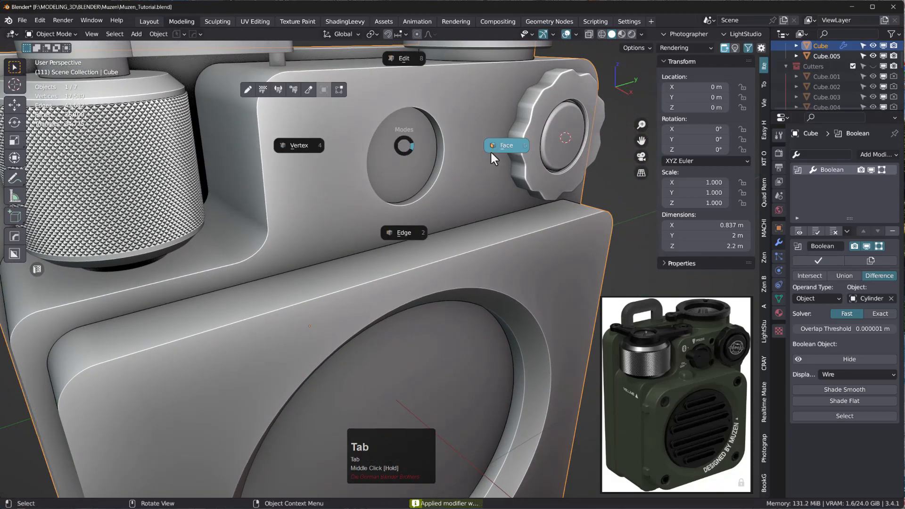
{"action": "left_click", "coordinate": [424, 230]}
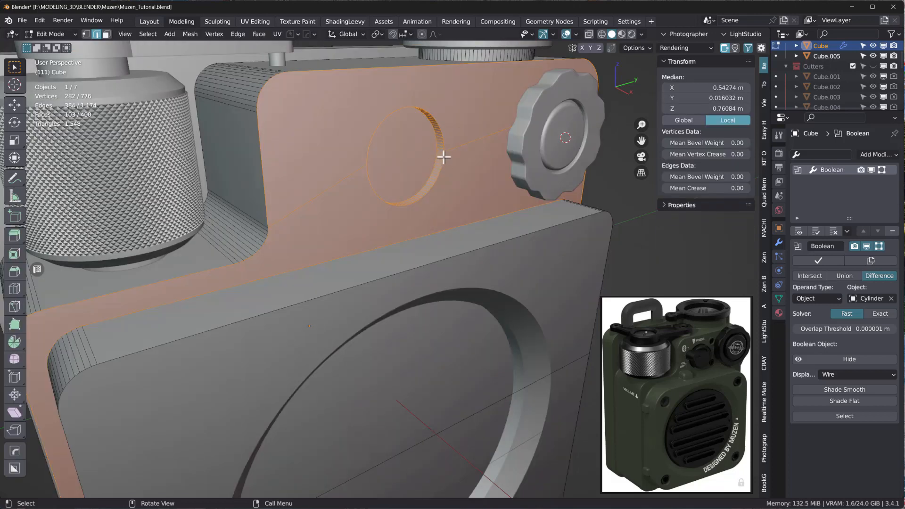
{"action": "double_click", "coordinate": [443, 157]}
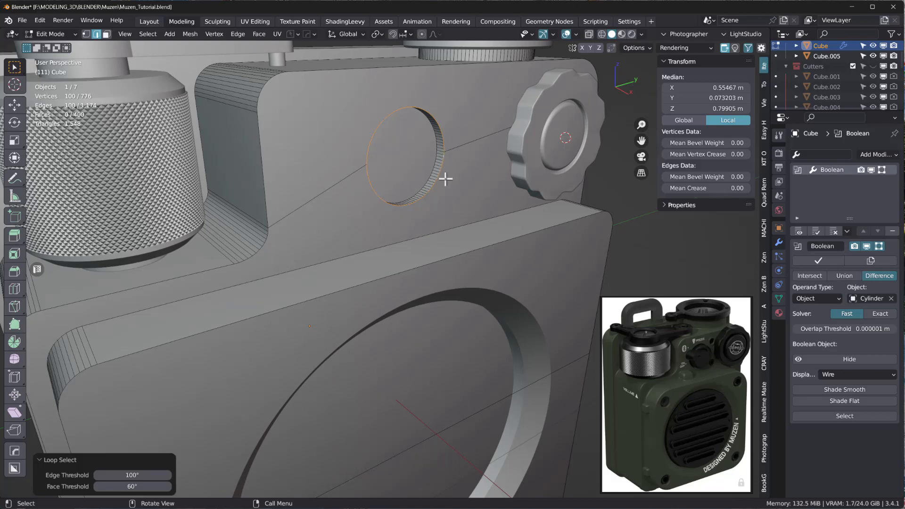
{"action": "key", "text": "shift+d"}
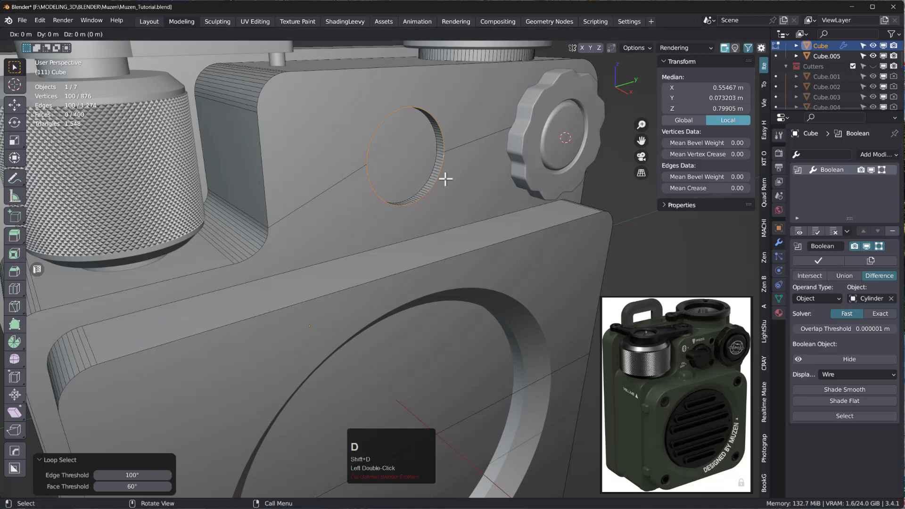
{"action": "right_click", "coordinate": [445, 179]}
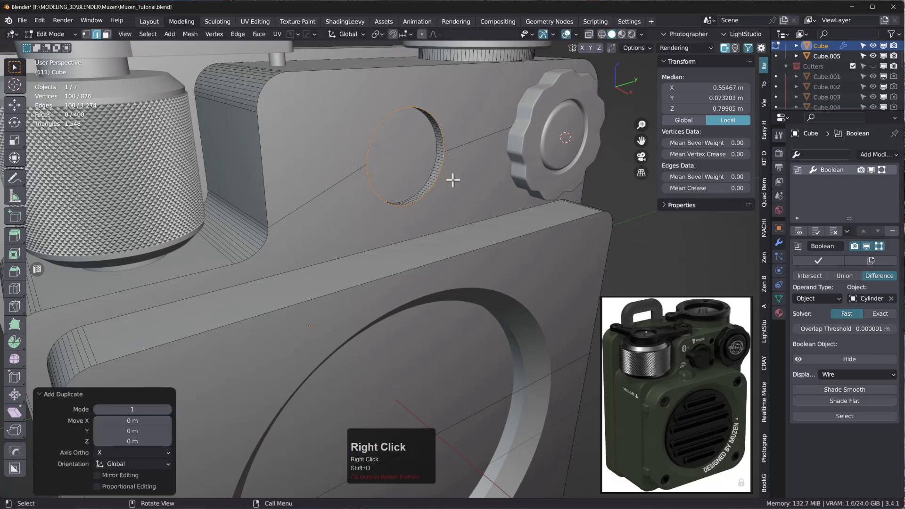
{"action": "key", "text": "p"}
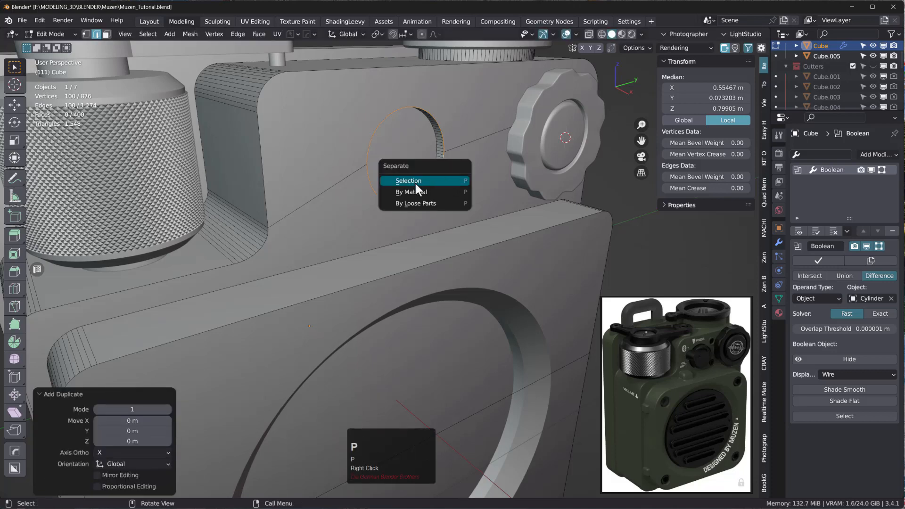
{"action": "left_click", "coordinate": [415, 182]}
{"action": "key", "text": "Tab"}
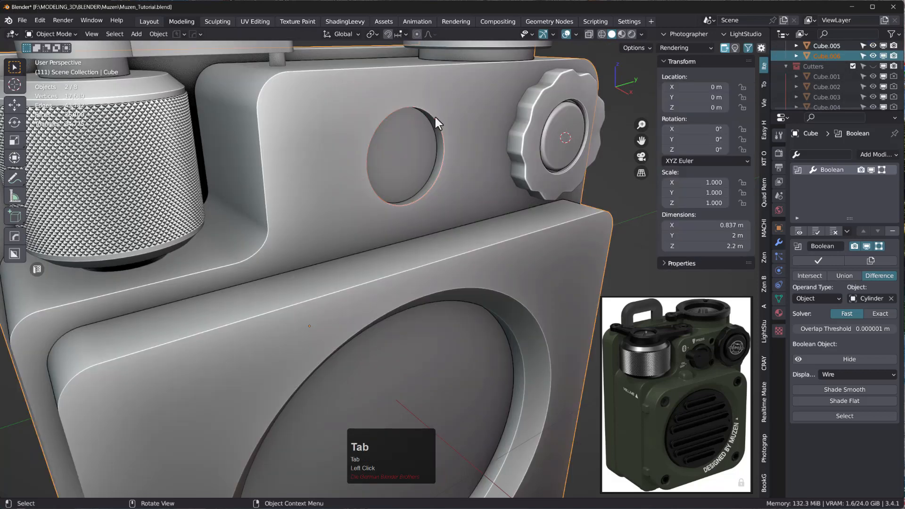
- Select the separated rim circle and scale all its vertices to about 0.974 while facing it in the right orthographic view
{"action": "left_click", "coordinate": [429, 115]}
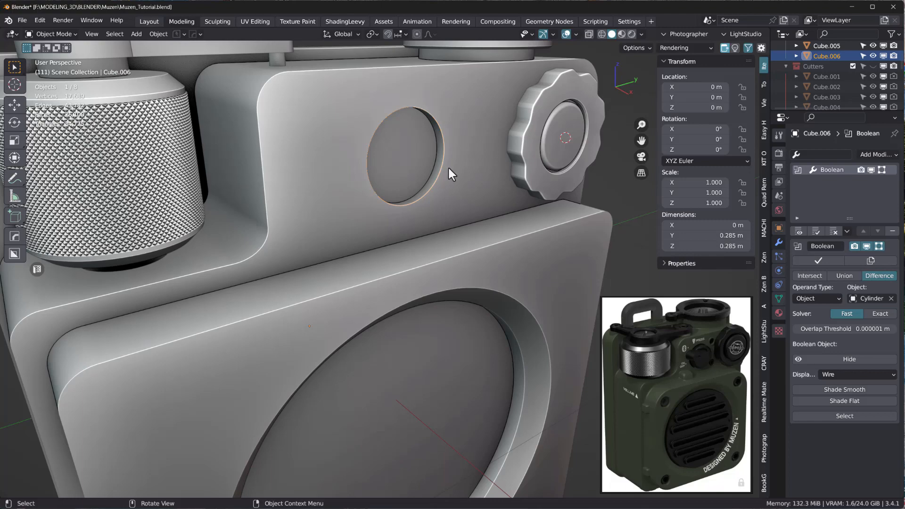
{"action": "key", "text": "KP_3"}
{"action": "scroll", "coordinate": [450, 122], "scroll_direction": "up", "scroll_amount": 2}
{"action": "scroll", "coordinate": [454, 124], "scroll_direction": "up", "scroll_amount": 4}
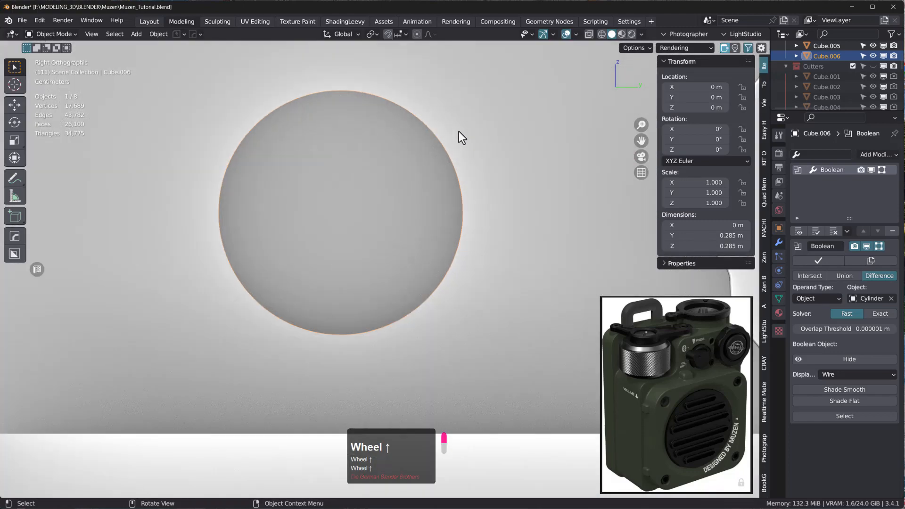
{"action": "key", "text": "Tab"}
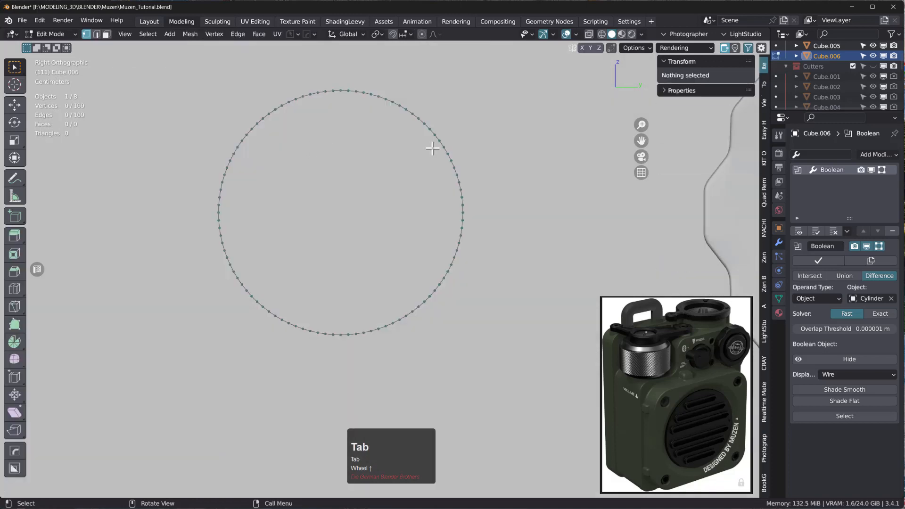
{"action": "key", "text": "a"}
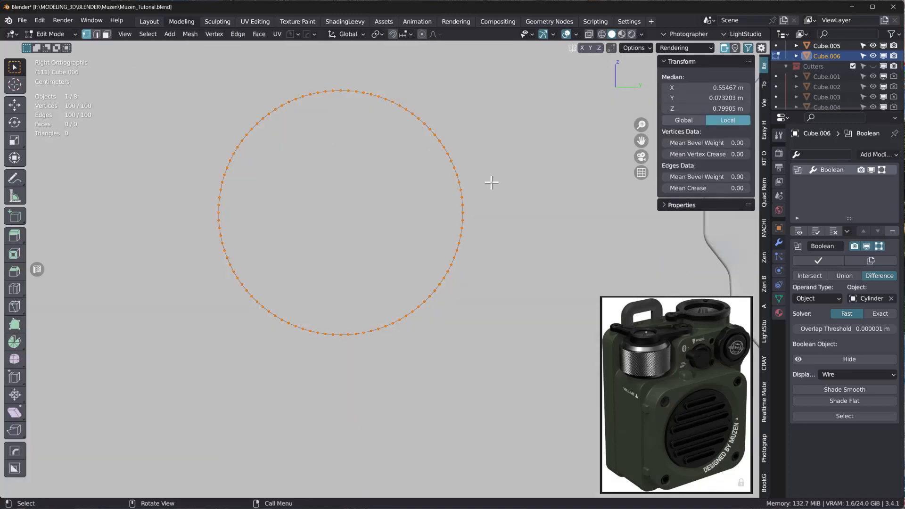
{"action": "key", "text": "s"}
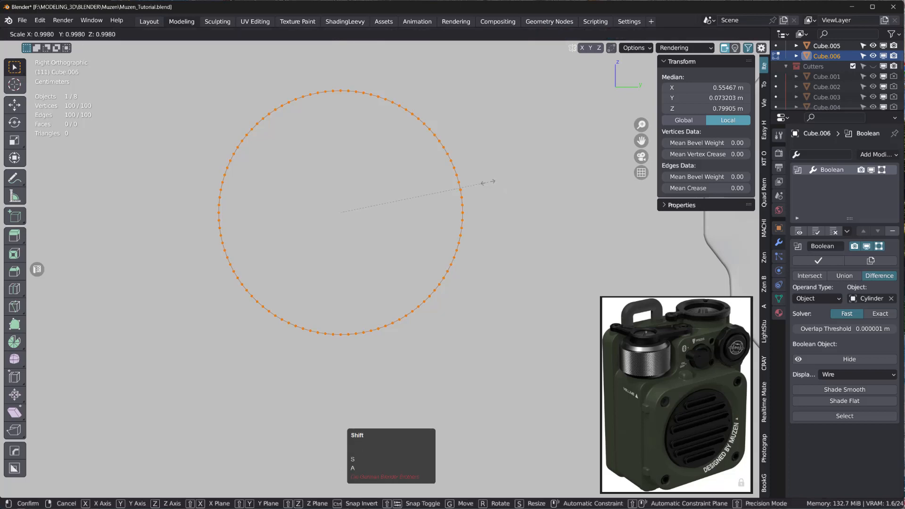
{"action": "key", "text": "shift"}
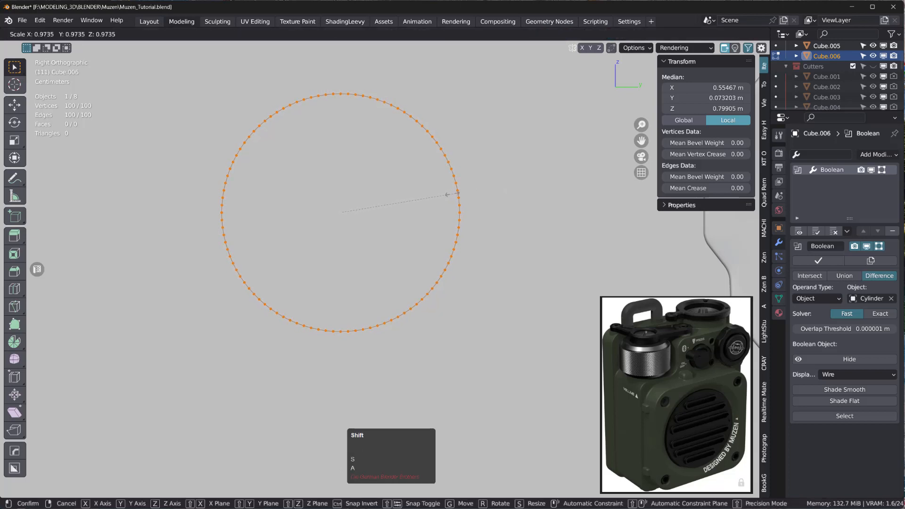
{"action": "left_click", "coordinate": [448, 194]}
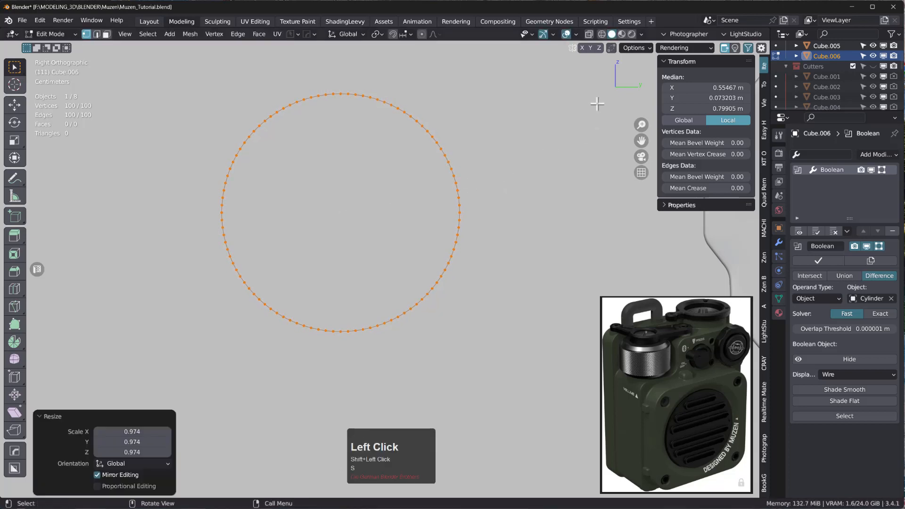
- Turn on Cavity viewport shading and scale the circle up by about 1.012 to leave a thin gap inside the recess rim
{"action": "left_click", "coordinate": [641, 34]}
{"action": "left_click", "coordinate": [581, 251]}
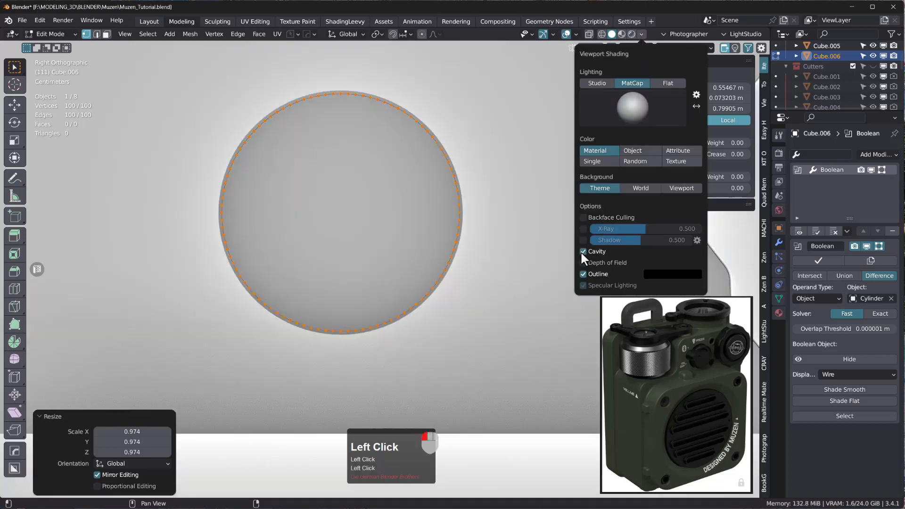
{"action": "scroll", "coordinate": [361, 185], "scroll_direction": "up", "scroll_amount": 3}
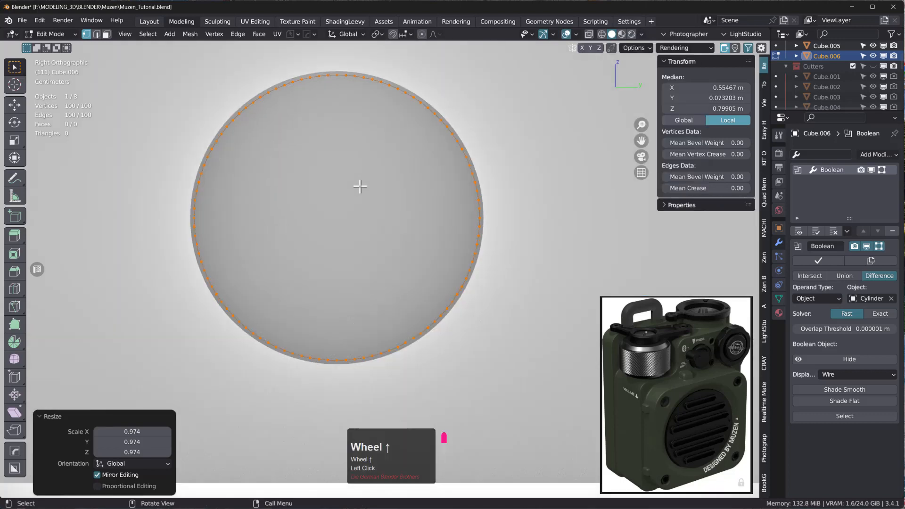
{"action": "scroll", "coordinate": [361, 185], "scroll_direction": "down", "scroll_amount": 3}
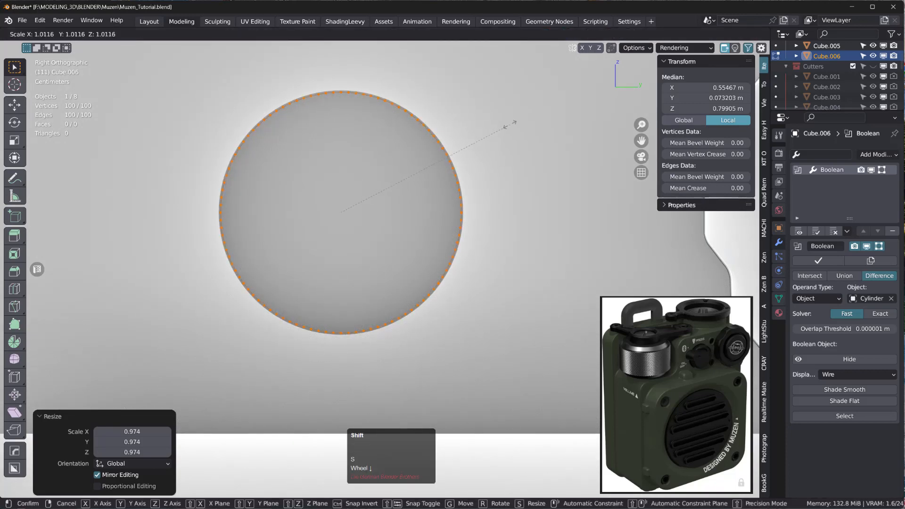
{"action": "left_click", "coordinate": [511, 123]}
- Fill the circle with a face and flip its normal so that it points outward
{"action": "middle_click_drag", "start_coordinate": [405, 176], "coordinate": [437, 197]}
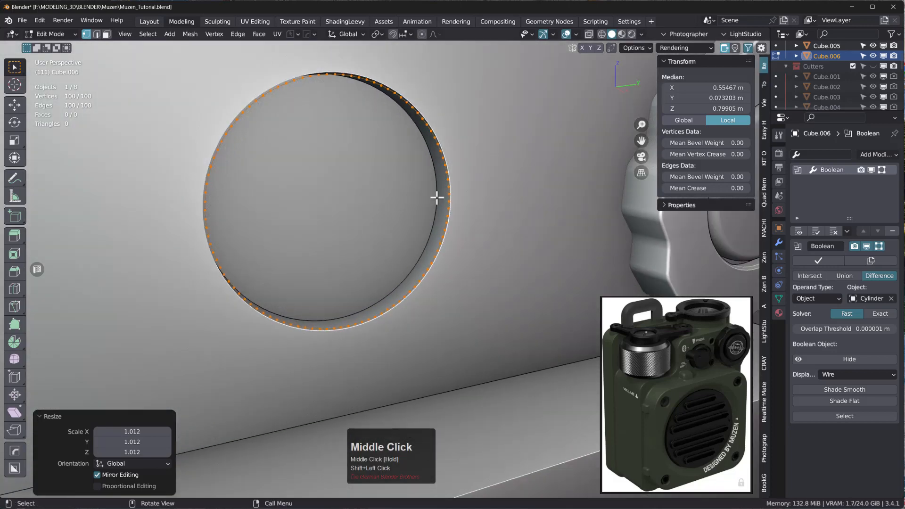
{"action": "key", "text": "f"}
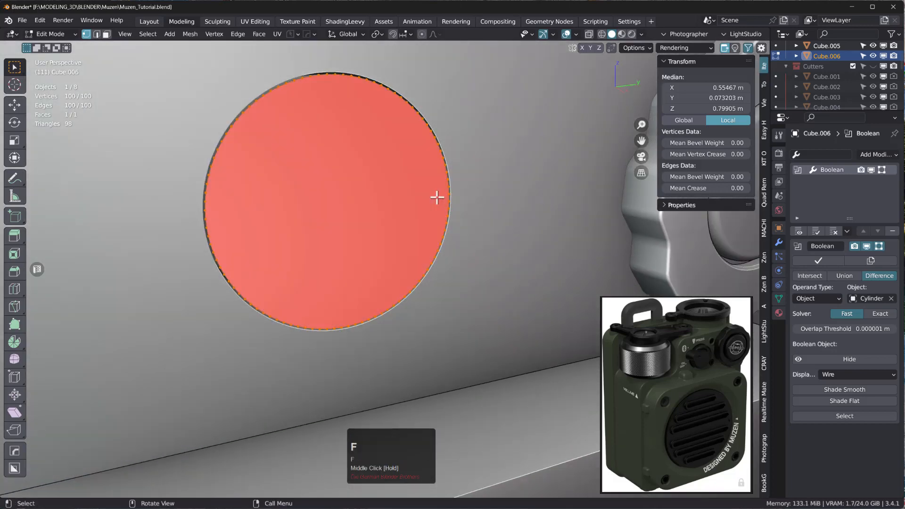
{"action": "key", "text": "Tab"}
{"action": "left_click", "coordinate": [353, 190]}
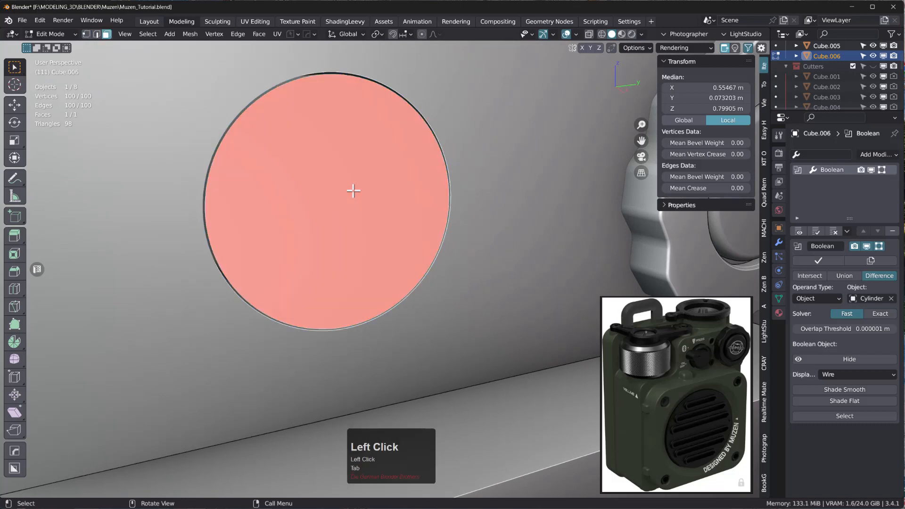
{"action": "key", "text": "shift+n"}
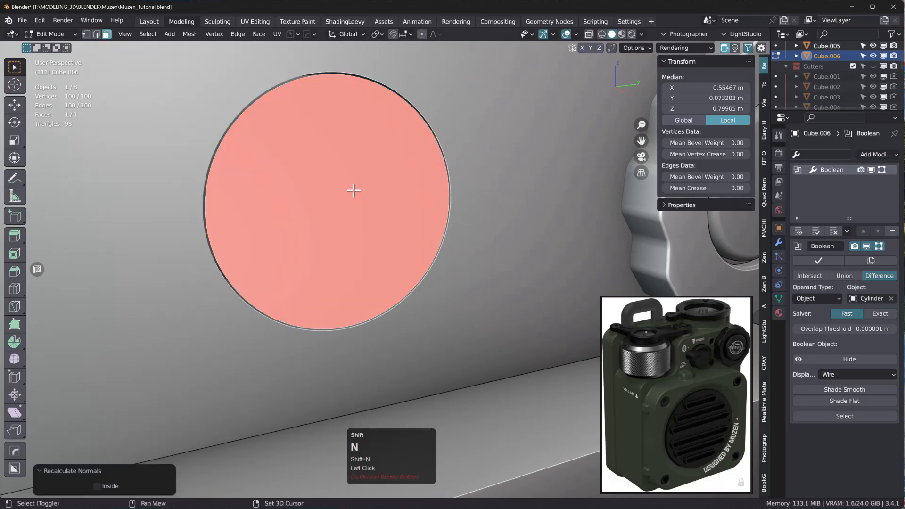
{"action": "key", "text": "alt+n"}
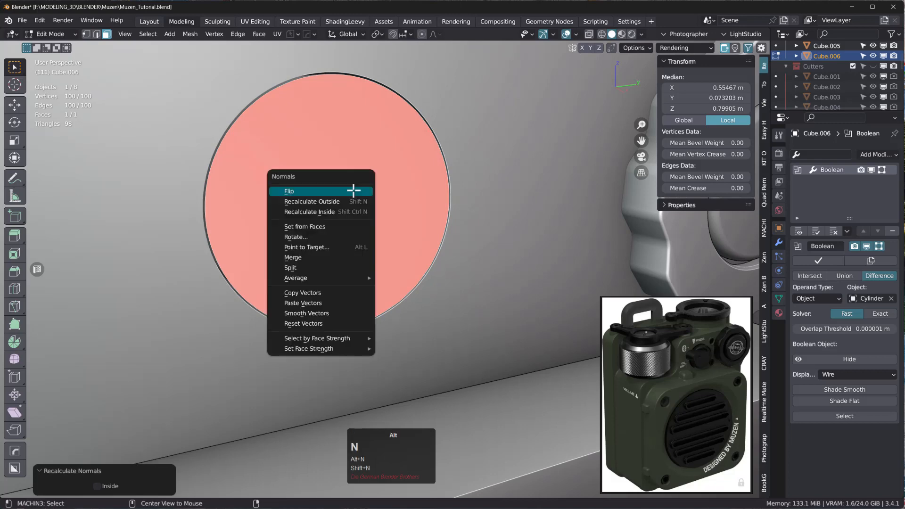
{"action": "left_click", "coordinate": [353, 191]}
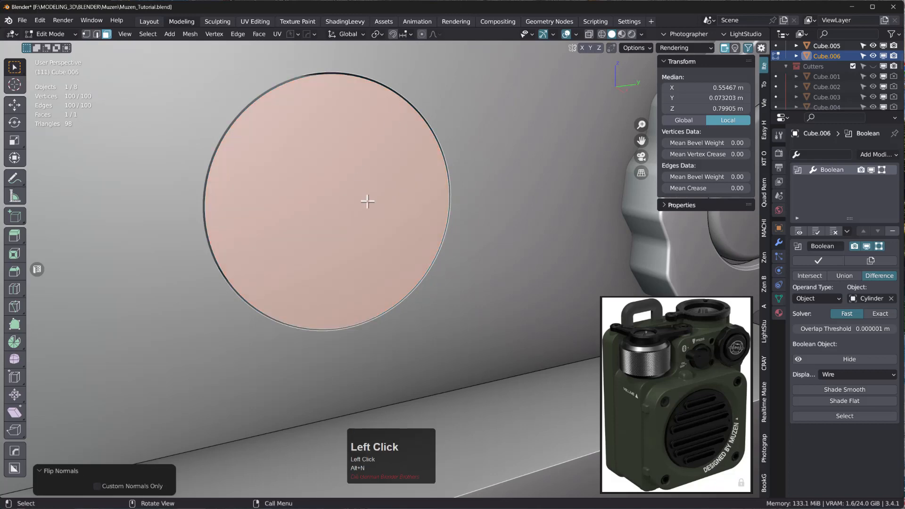
- Move the circular face about 0.015 m into the recess along X and extrude it outward about 0.039 m
{"action": "mouse_move", "coordinate": [363, 200]}
{"action": "middle_mouse_down"}
{"action": "mouse_move", "coordinate": [416, 206]}
{"action": "mouse_move", "coordinate": [354, 214]}
{"action": "middle_mouse_up"}
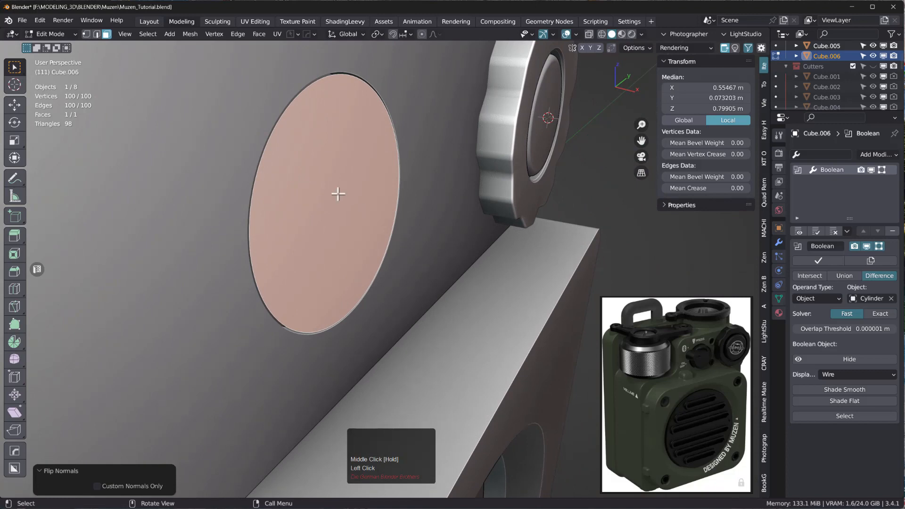
{"action": "key", "text": "g"}
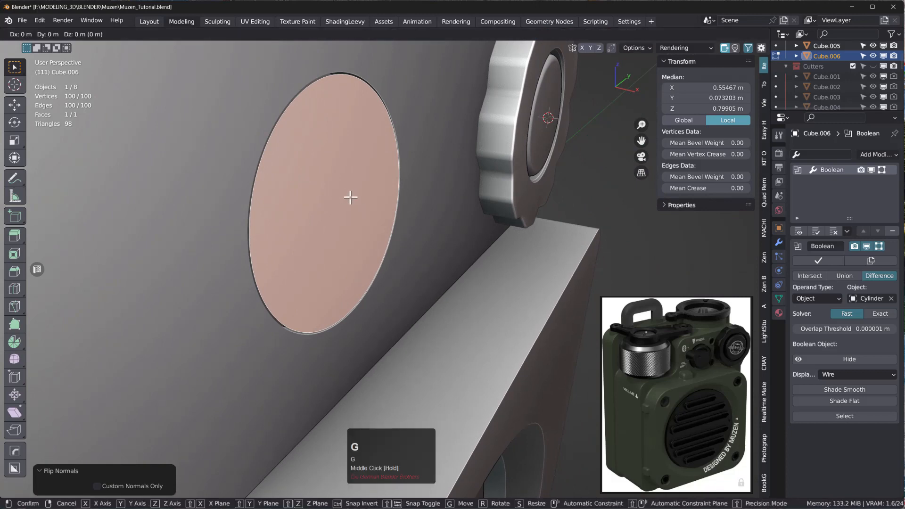
{"action": "key", "text": "x"}
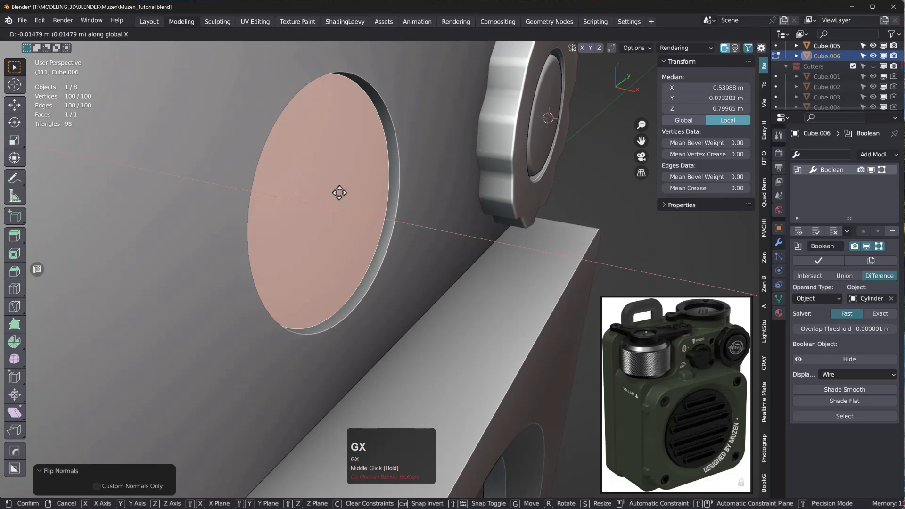
{"action": "left_click", "coordinate": [338, 192]}
{"action": "key", "text": "e"}
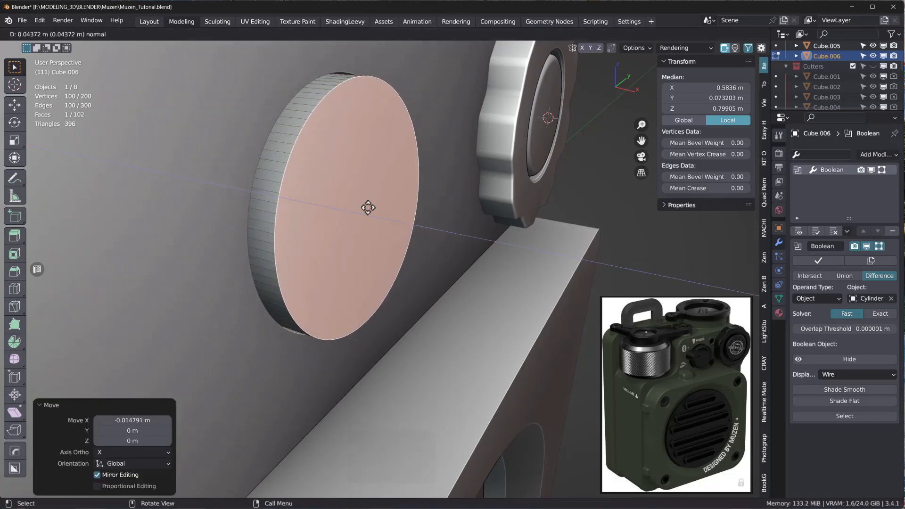
{"action": "left_click", "coordinate": [364, 207]}
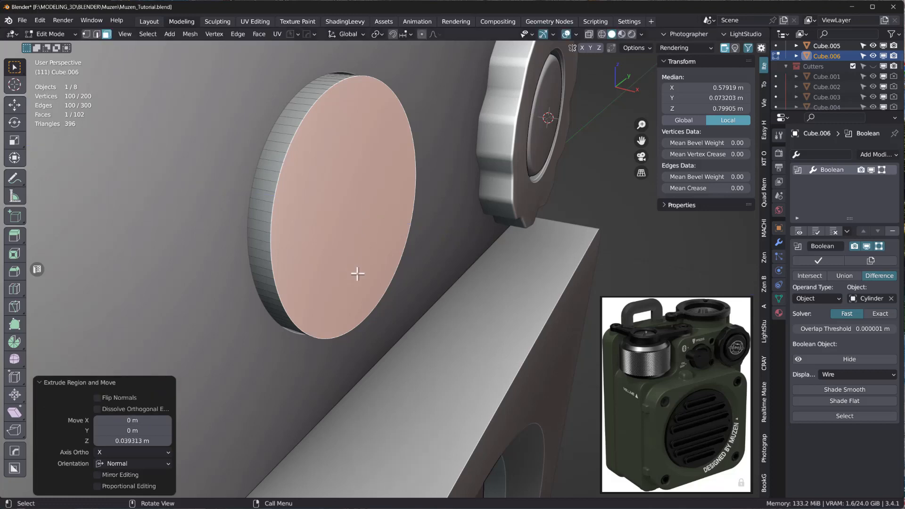
{"action": "middle_click_drag", "start_coordinate": [303, 263], "coordinate": [258, 253]}
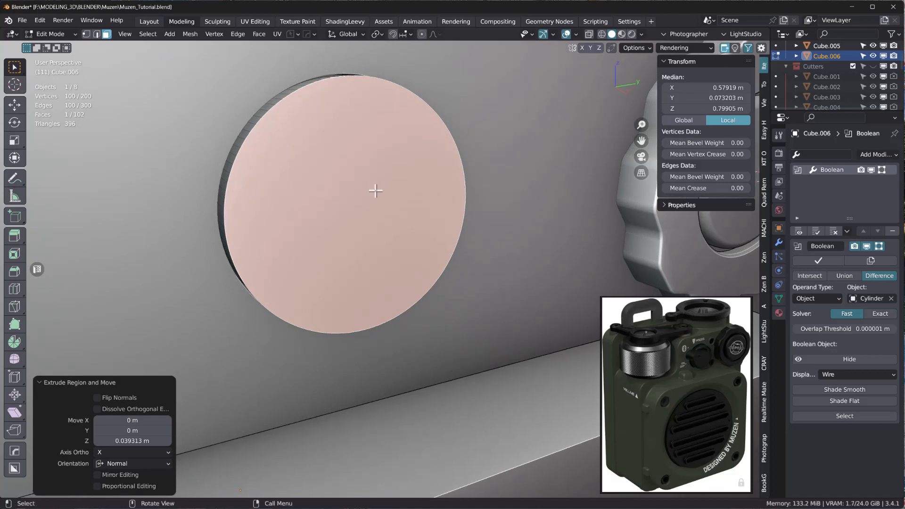
{"action": "key", "text": "i"}
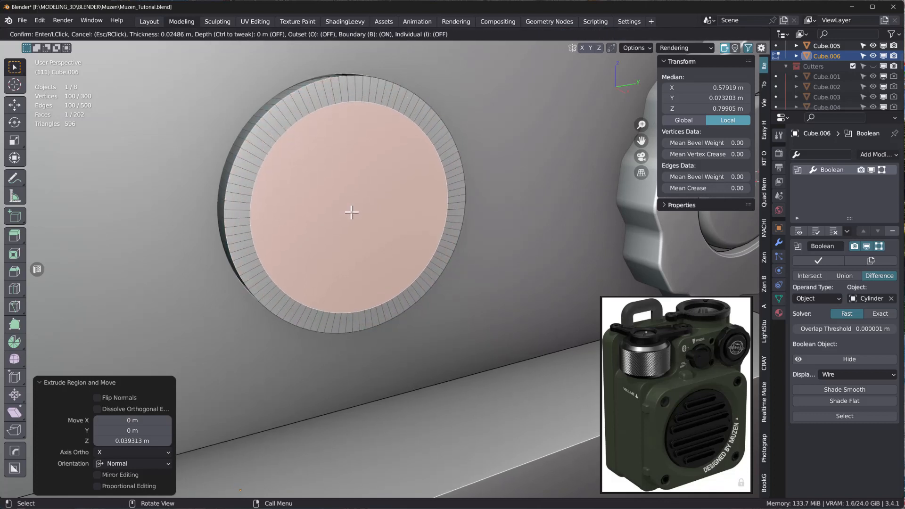
{"action": "right_click", "coordinate": [349, 212]}
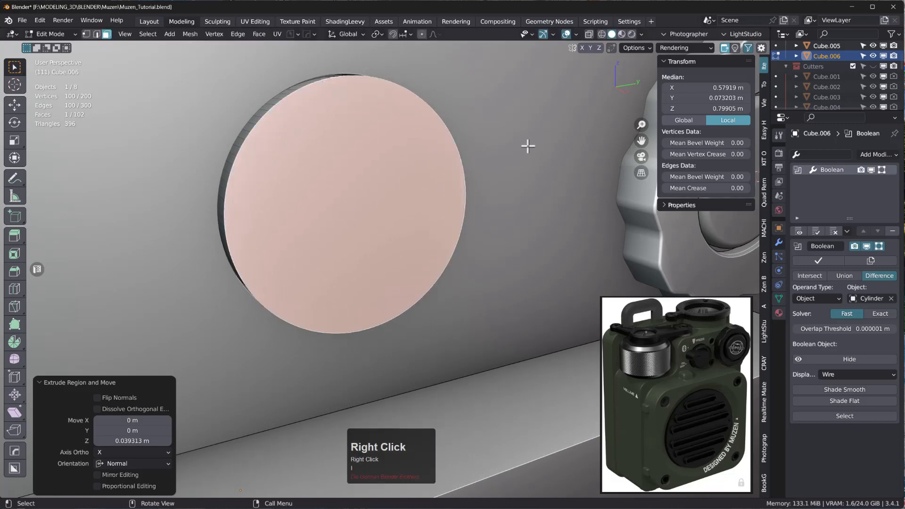
- Inset the disc's front face by about 0.040 m and extrude the inner face about 0.020 m inward
{"action": "key", "text": "i"}
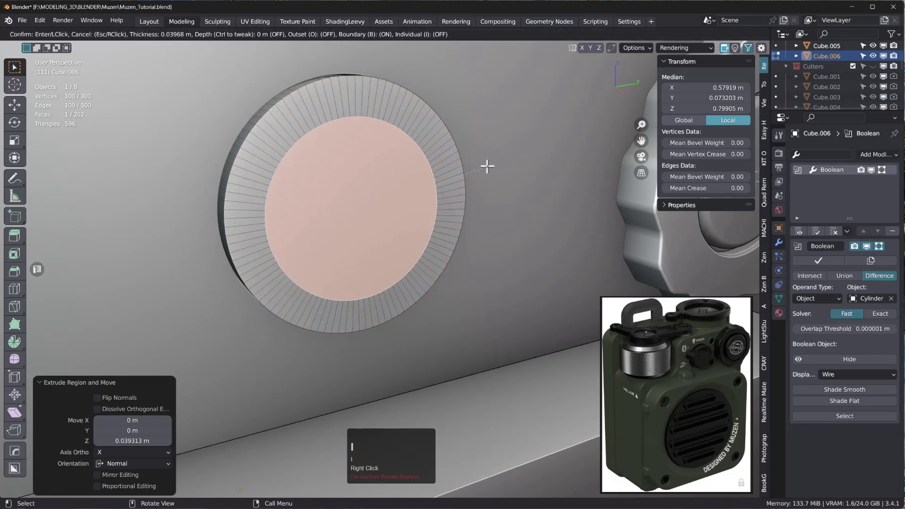
{"action": "left_click", "coordinate": [486, 166]}
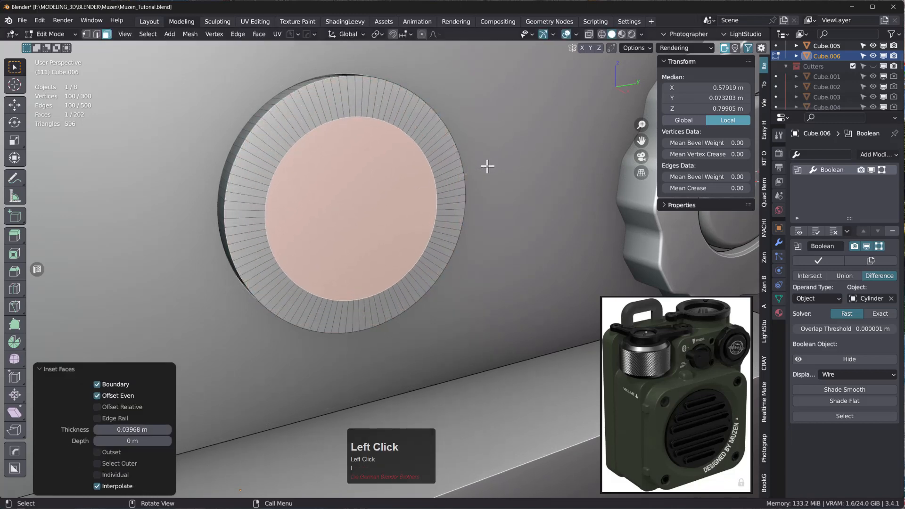
{"action": "key", "text": "e"}
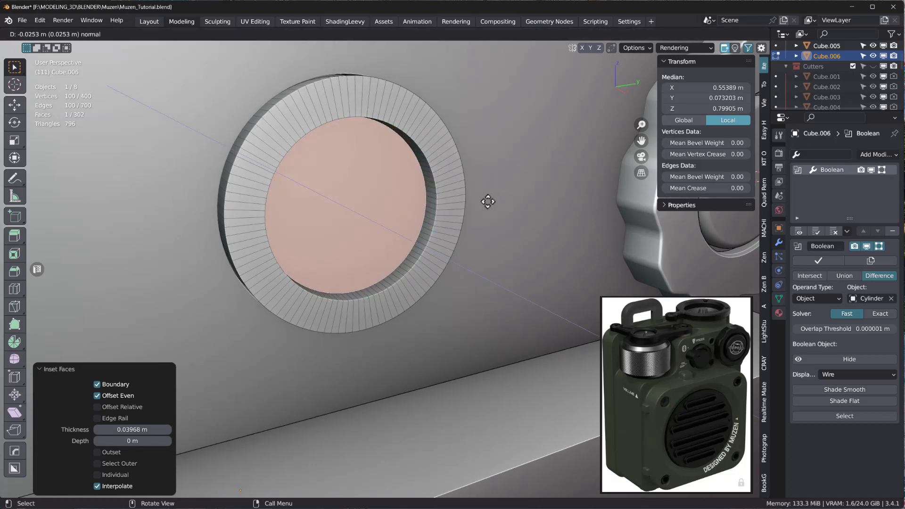
{"action": "left_click", "coordinate": [490, 202]}
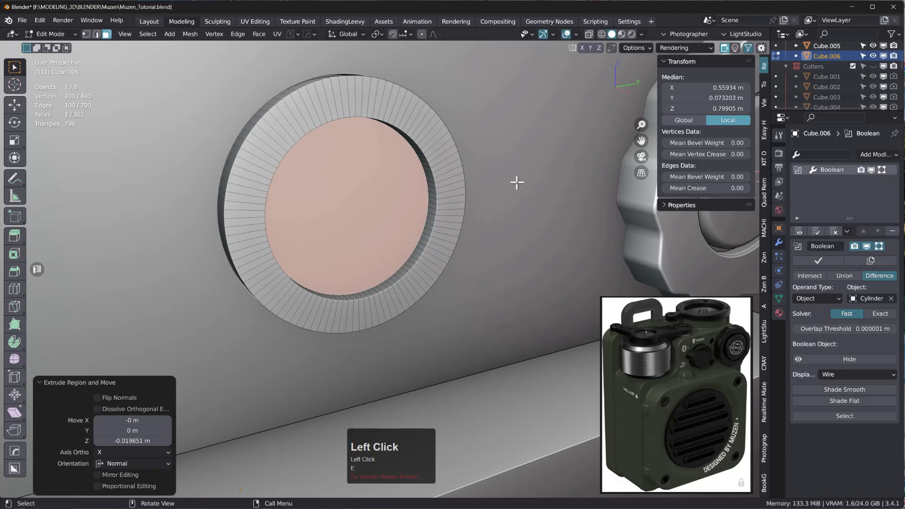
- Inset the recessed face by about 0.009 m and extrude it outward about 0.024 m to form a central button
{"action": "key", "text": "i"}
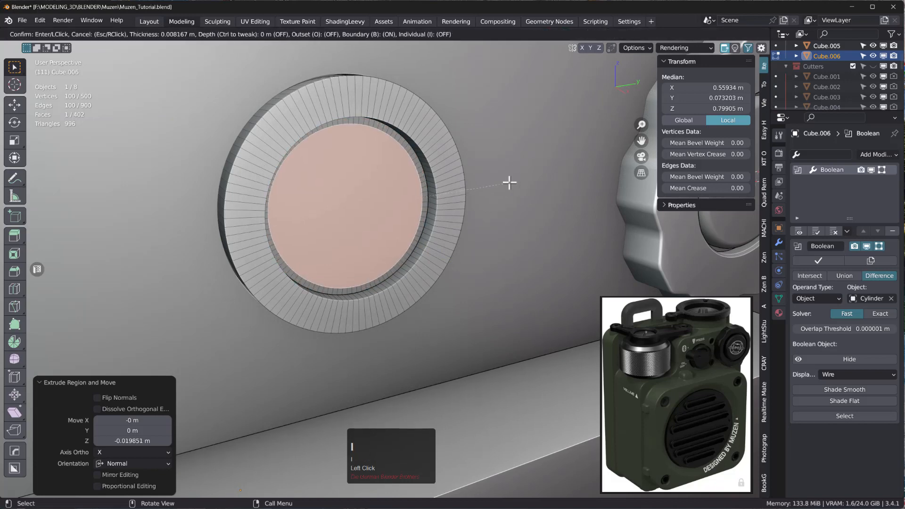
{"action": "left_click", "coordinate": [508, 183]}
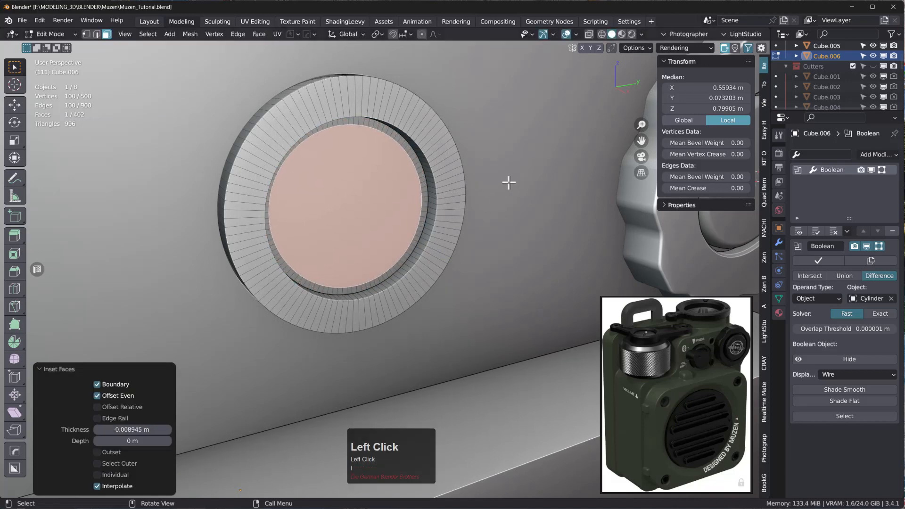
{"action": "key", "text": "e"}
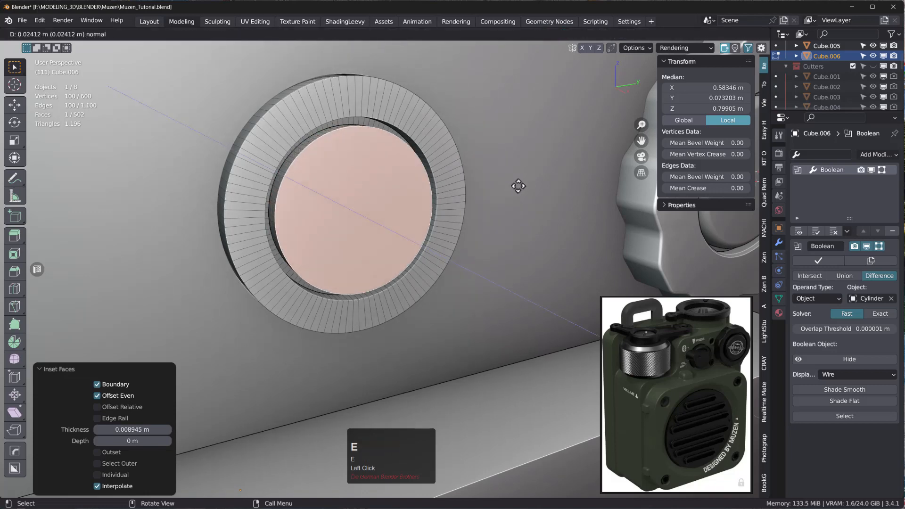
{"action": "left_click", "coordinate": [519, 186]}
- Set snapping to Vertex and move the central button's face along X until it aligns with the outer ring's front face
{"action": "middle_click_drag", "start_coordinate": [494, 202], "coordinate": [530, 210]}
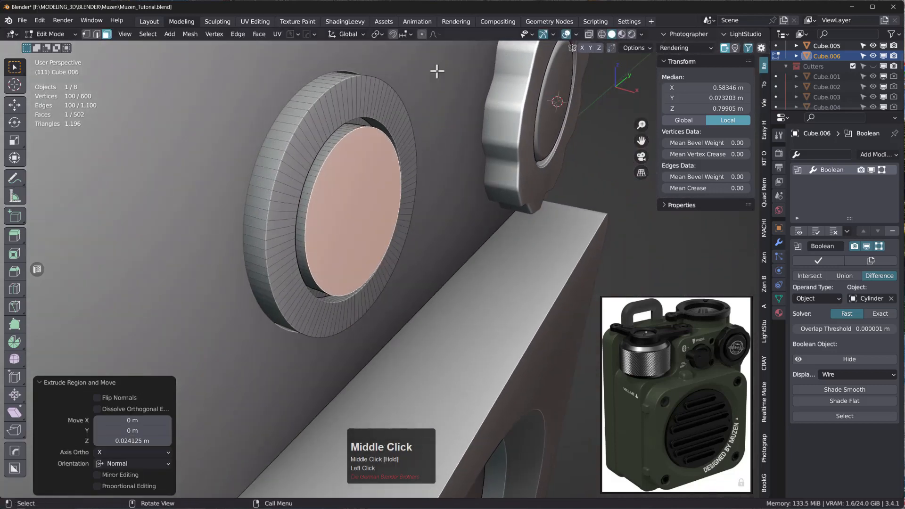
{"action": "left_click", "coordinate": [409, 34]}
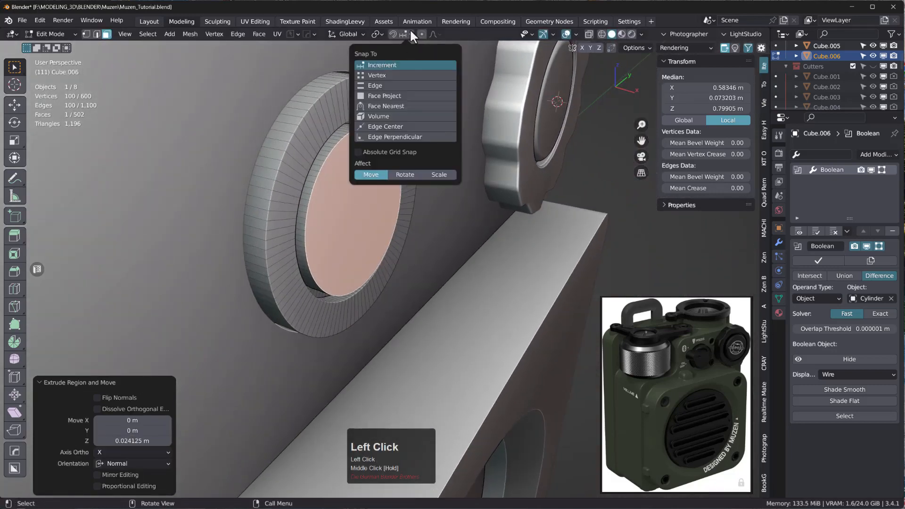
{"action": "left_click", "coordinate": [387, 77]}
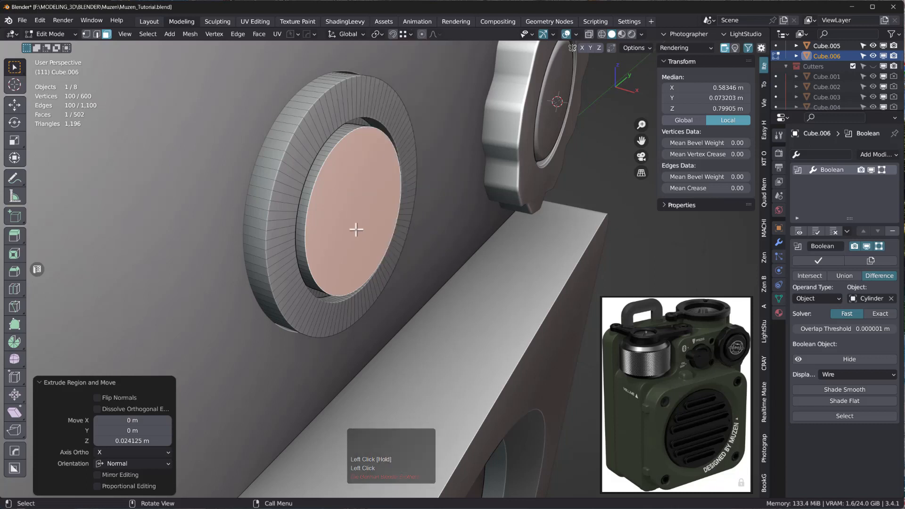
{"action": "key", "text": "g"}
{"action": "key", "text": "x"}
{"action": "key", "text": "ctrl"}
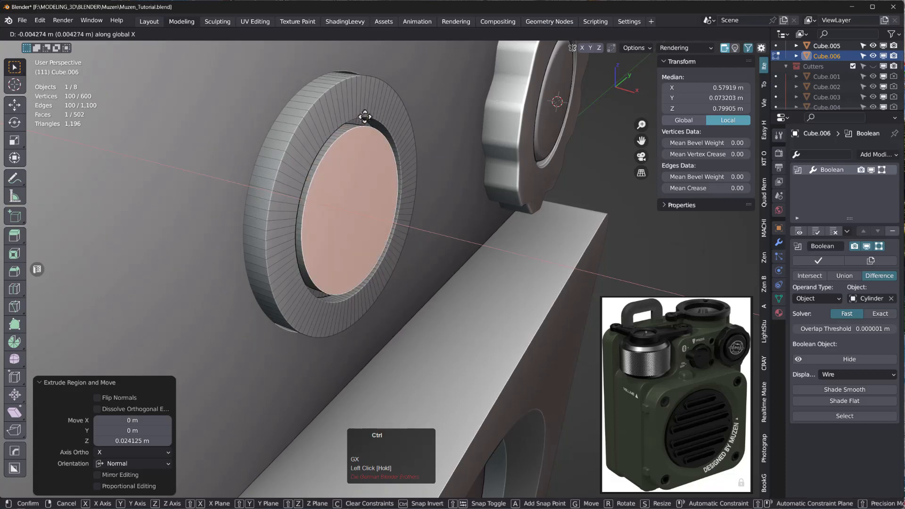
{"action": "left_click", "coordinate": [363, 116]}
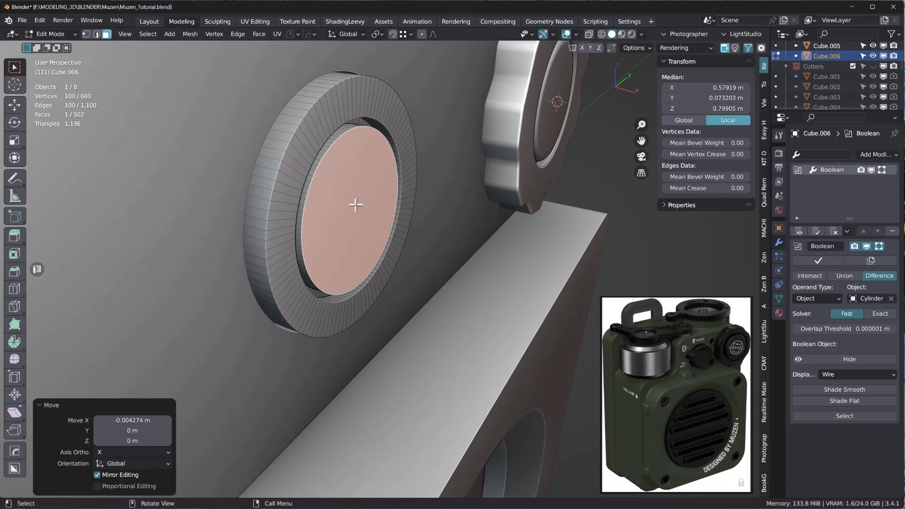
- Bevel the edge of the central button's front face with a width of about 0.005 m and 7 segments
{"action": "middle_click_drag", "start_coordinate": [356, 204], "coordinate": [349, 183]}
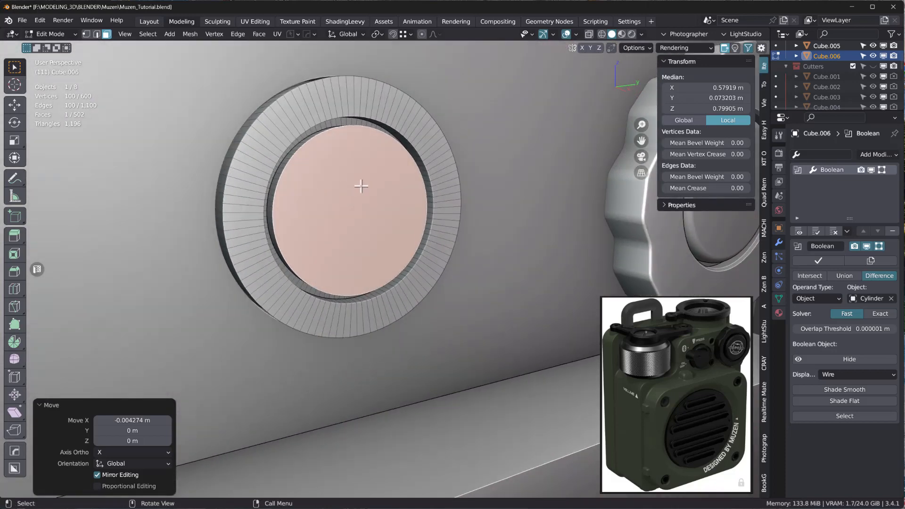
{"action": "key", "text": "b"}
{"action": "right_click", "coordinate": [382, 184]}
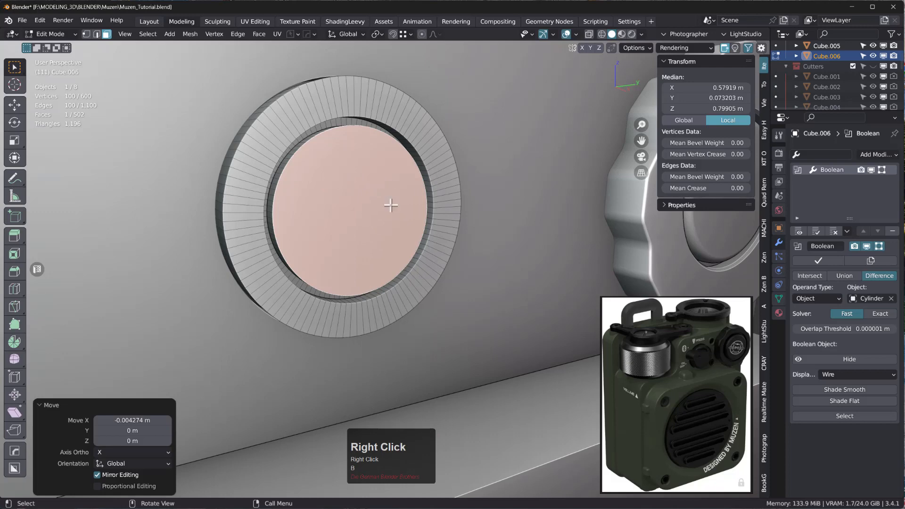
{"action": "left_click", "coordinate": [359, 198]}
{"action": "key", "text": "ctrl+b"}
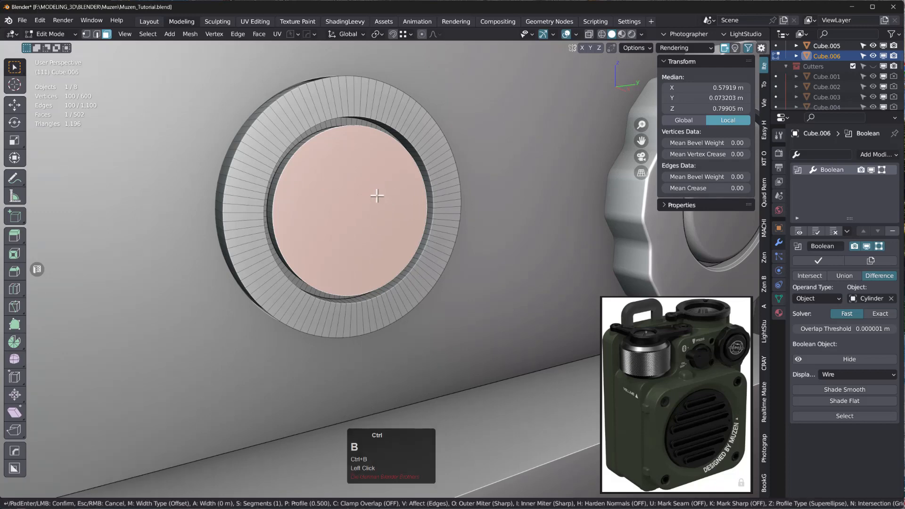
{"action": "scroll", "coordinate": [389, 201], "scroll_direction": "up", "scroll_amount": 2}
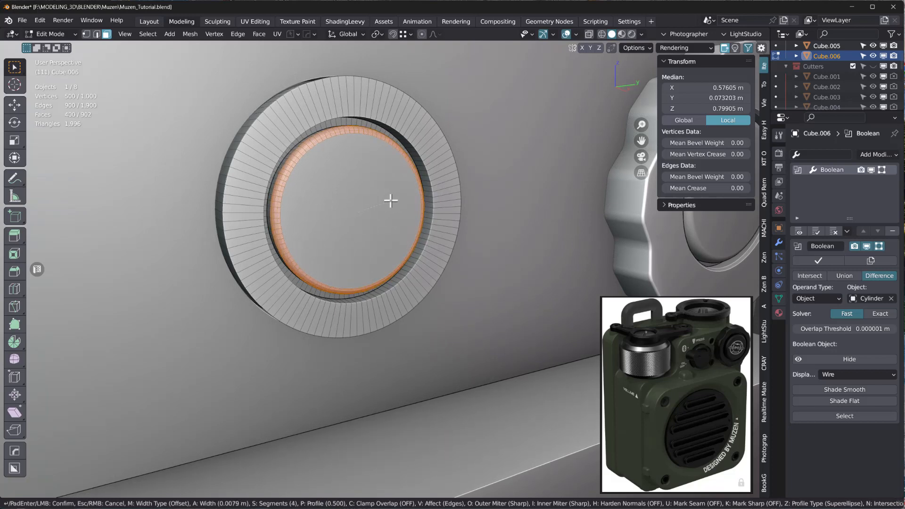
{"action": "scroll", "coordinate": [385, 199], "scroll_direction": "up", "scroll_amount": 2}
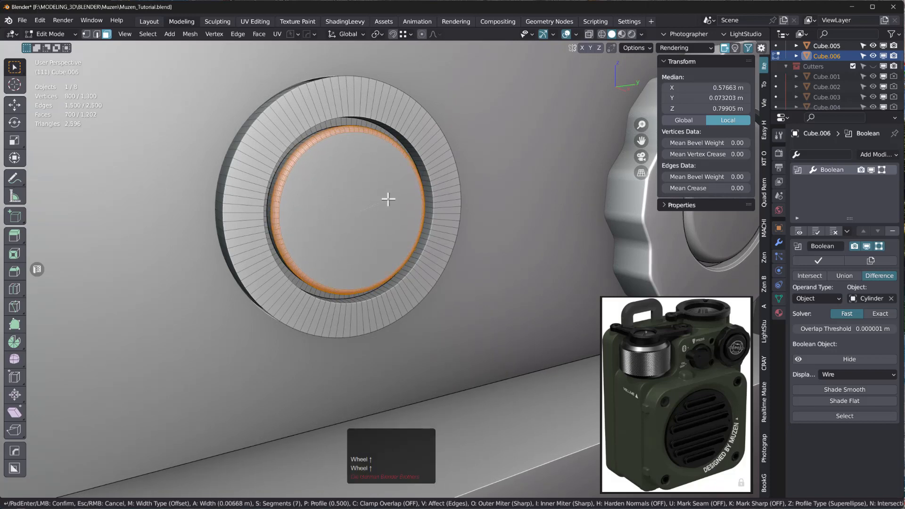
{"action": "left_click", "coordinate": [385, 199]}
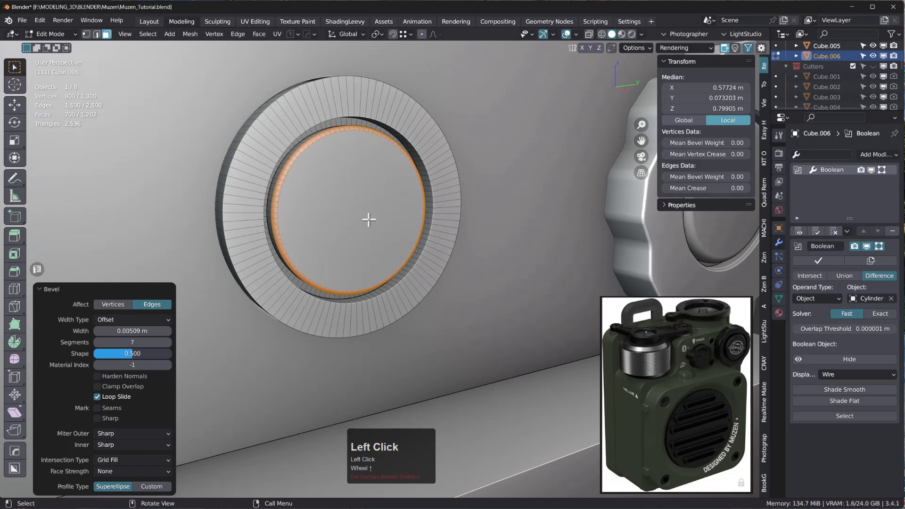
- Apply Shade Auto Smooth to the knob disc object with a 30° angle
{"action": "key", "text": "Tab"}
{"action": "right_click", "coordinate": [365, 191]}
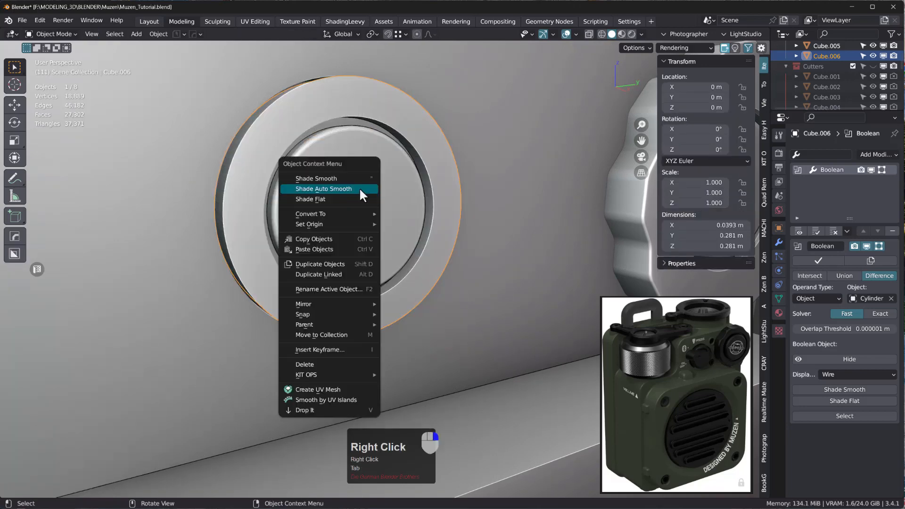
{"action": "left_click", "coordinate": [344, 188]}
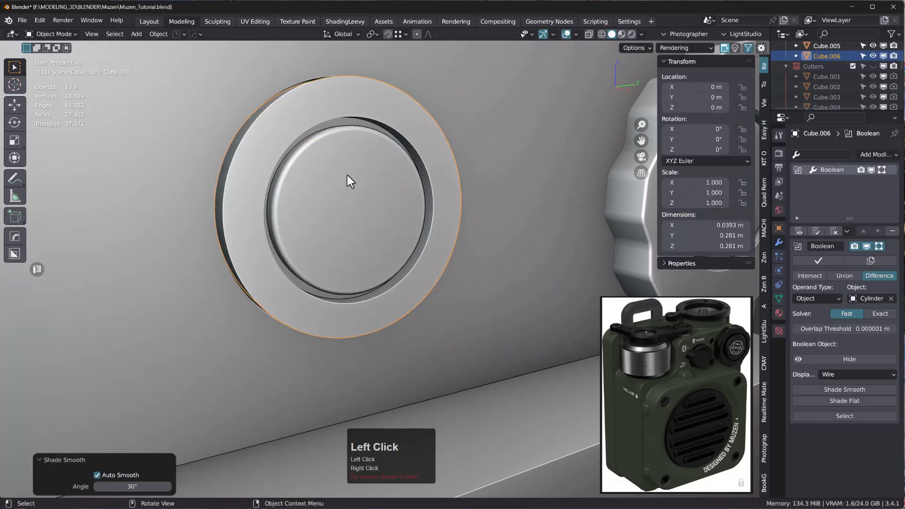
- Select the disc's outer front edge loop and bevel it with a width of about 0.0056 m and 7 segments
{"action": "mouse_move", "coordinate": [348, 176]}
{"action": "middle_mouse_down"}
{"action": "mouse_move", "coordinate": [379, 194]}
{"action": "mouse_move", "coordinate": [337, 175]}
{"action": "middle_mouse_up"}
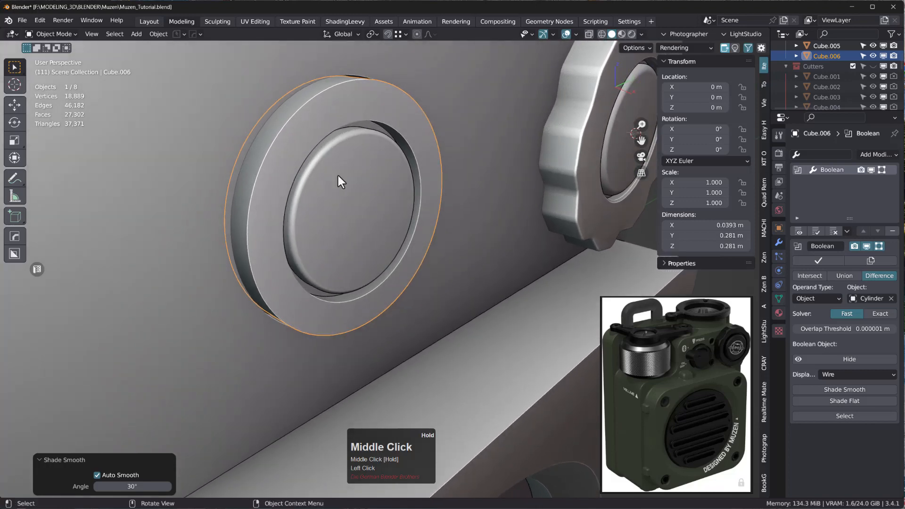
{"action": "key", "text": "Tab"}
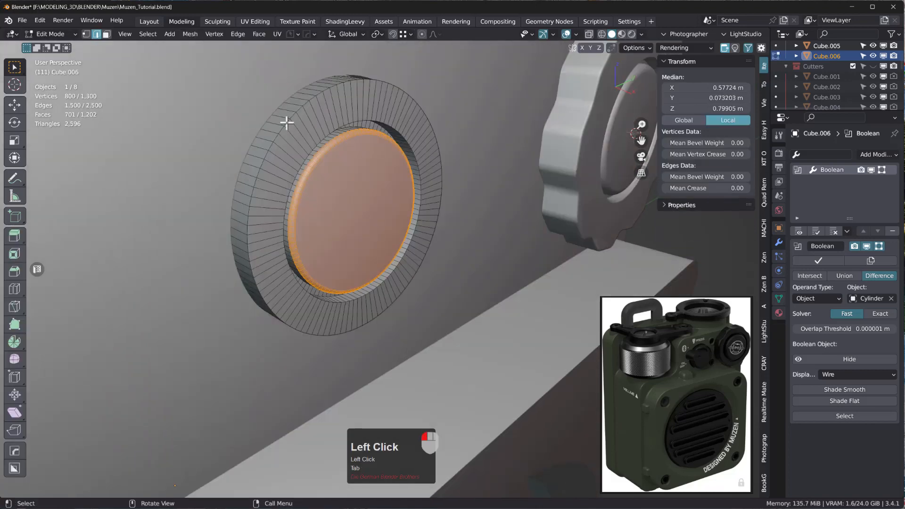
{"action": "double_click", "coordinate": [287, 122]}
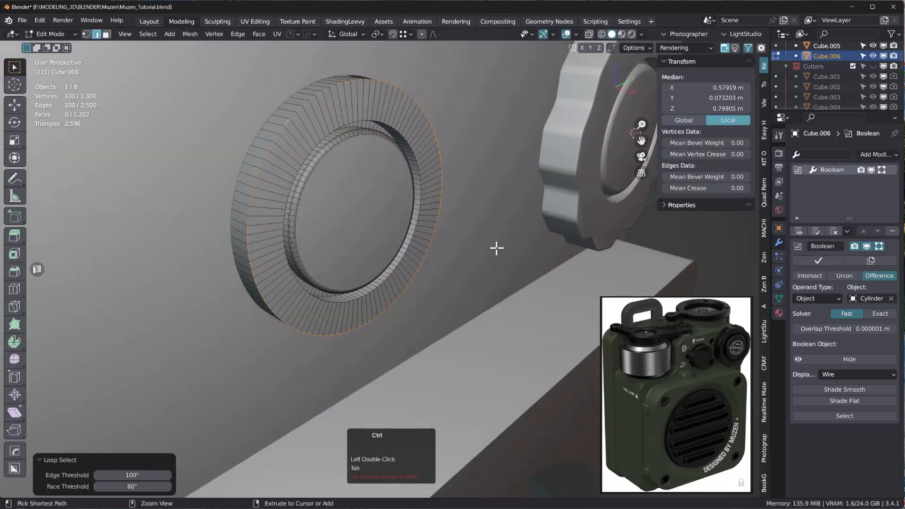
{"action": "key", "text": "ctrl+b"}
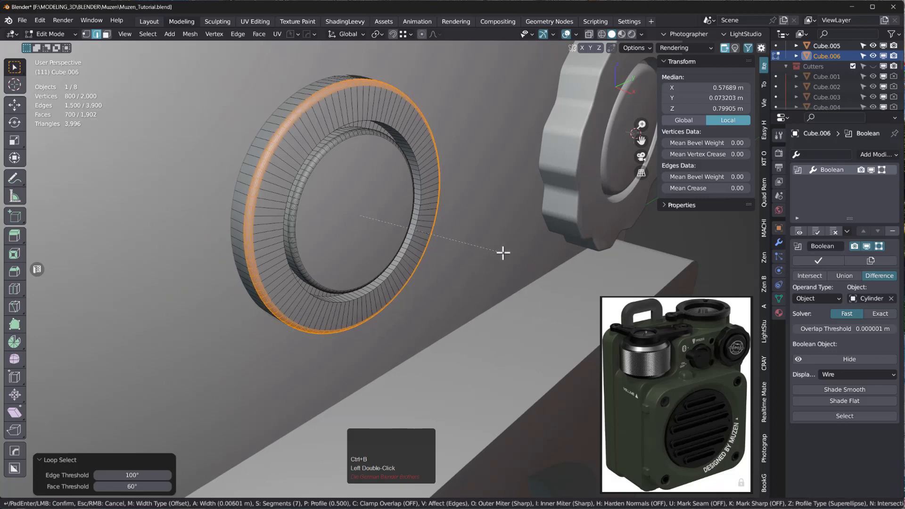
{"action": "left_click", "coordinate": [503, 252]}
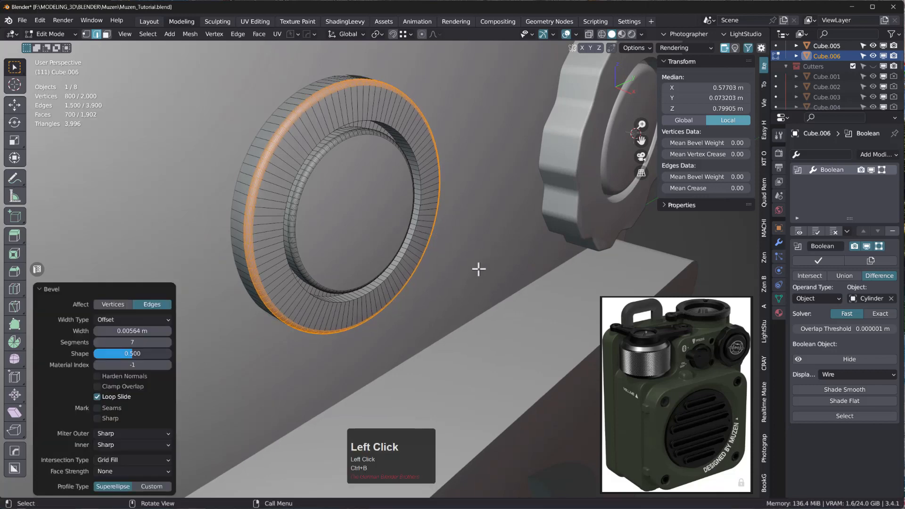
{"action": "key", "text": "Tab"}
- Place the 3D cursor at the centre of the central button's front face and return to Object Mode
{"action": "middle_click_drag", "start_coordinate": [415, 226], "coordinate": [374, 218]}
{"action": "key", "text": "Tab"}
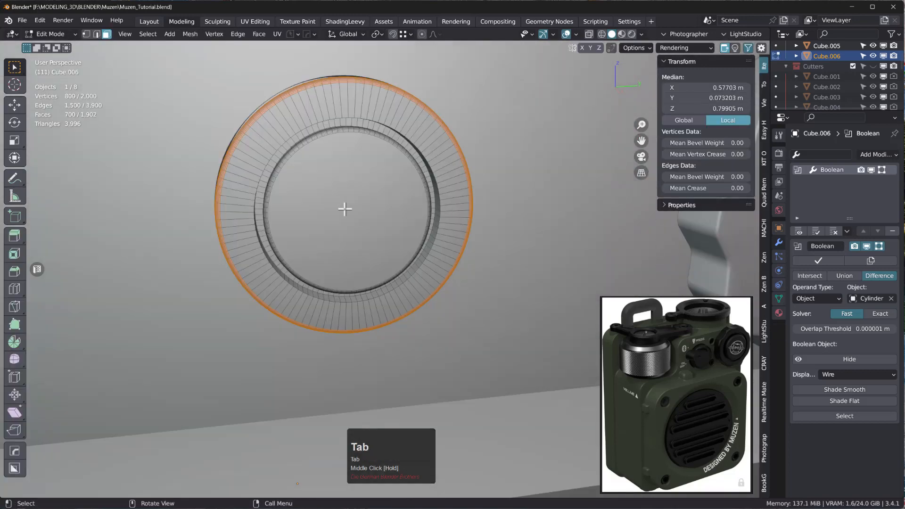
{"action": "left_click", "coordinate": [331, 205]}
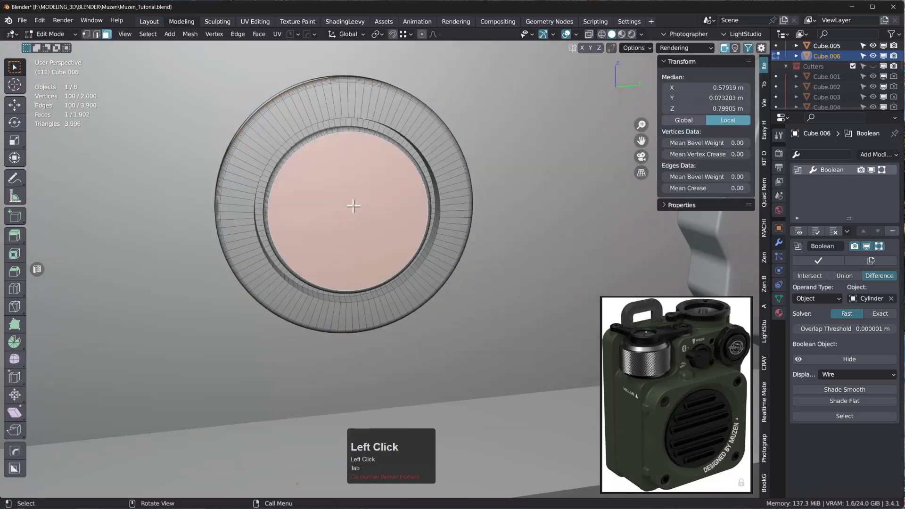
{"action": "middle_click_drag", "start_coordinate": [345, 206], "coordinate": [349, 206]}
{"action": "key", "text": "shift+s"}
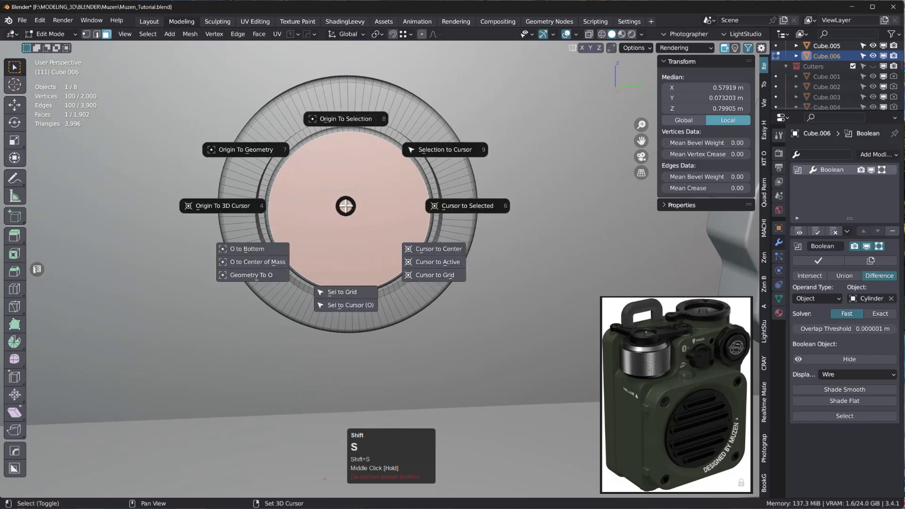
{"action": "left_click", "coordinate": [450, 205]}
{"action": "key", "text": "Tab"}
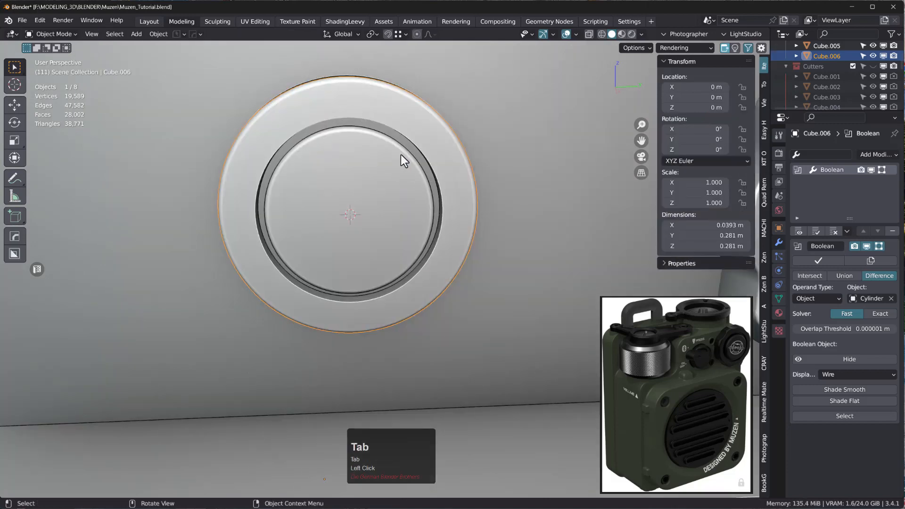
- Add a cube at the 3D cursor and set its size to 0.04 m
{"action": "key", "text": "space"}
{"action": "left_click", "coordinate": [454, 172]}
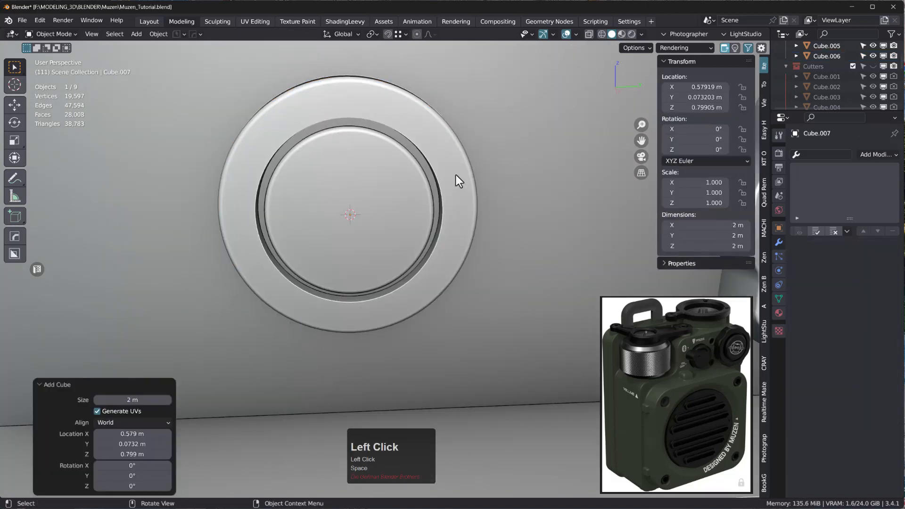
{"action": "left_click_drag", "start_coordinate": [135, 400], "coordinate": [64, 401], "text": "shift"}
{"action": "left_click_drag", "start_coordinate": [741, 400], "coordinate": [361, 374], "text": "shift"}
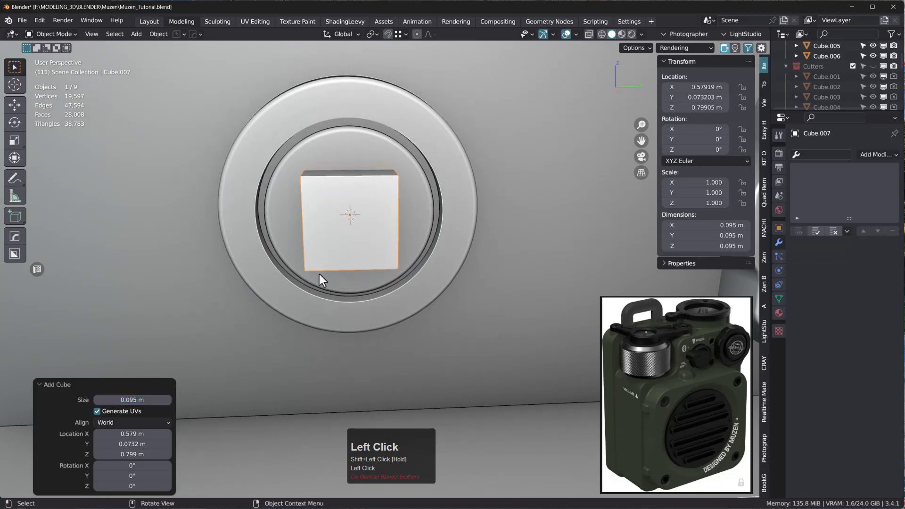
{"action": "mouse_move", "coordinate": [136, 400]}
{"action": "left_mouse_down", "text": "shift"}
{"action": "mouse_move", "coordinate": [106, 404]}
{"action": "mouse_move", "coordinate": [123, 403]}
{"action": "left_mouse_up", "text": "shift"}
- Scale the cube on the button by about 2.91 along Y and about 1.24 along Z
{"action": "scroll", "coordinate": [688, 358], "scroll_direction": "up", "scroll_amount": 3}
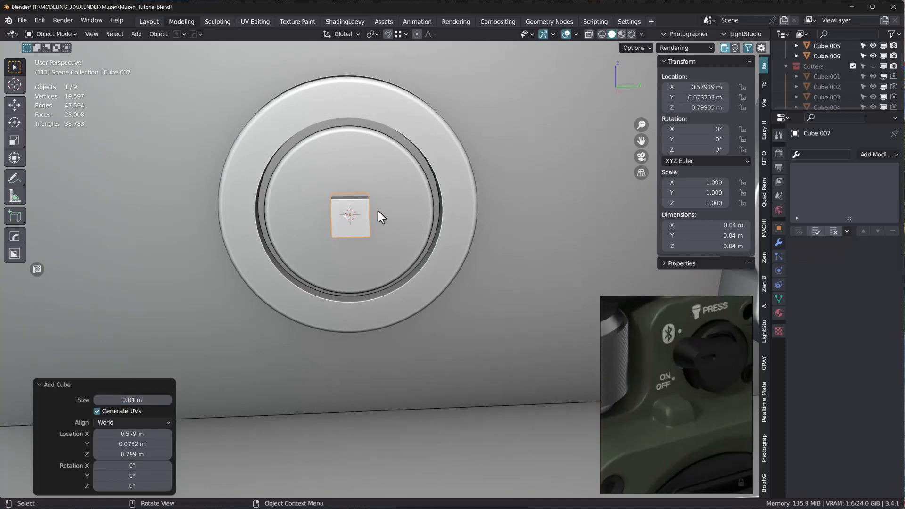
{"action": "scroll", "coordinate": [379, 214], "scroll_direction": "down", "scroll_amount": 3}
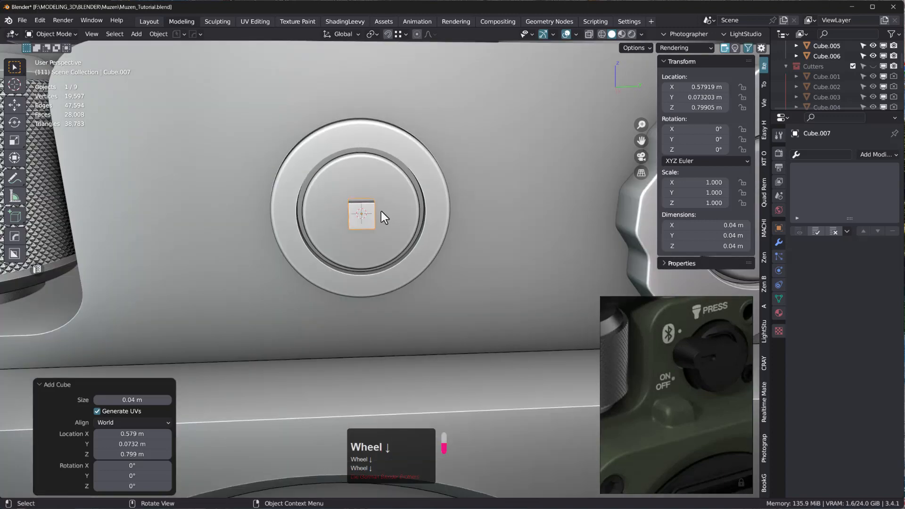
{"action": "key", "text": "KP_3"}
{"action": "scroll", "coordinate": [380, 212], "scroll_direction": "up", "scroll_amount": 4}
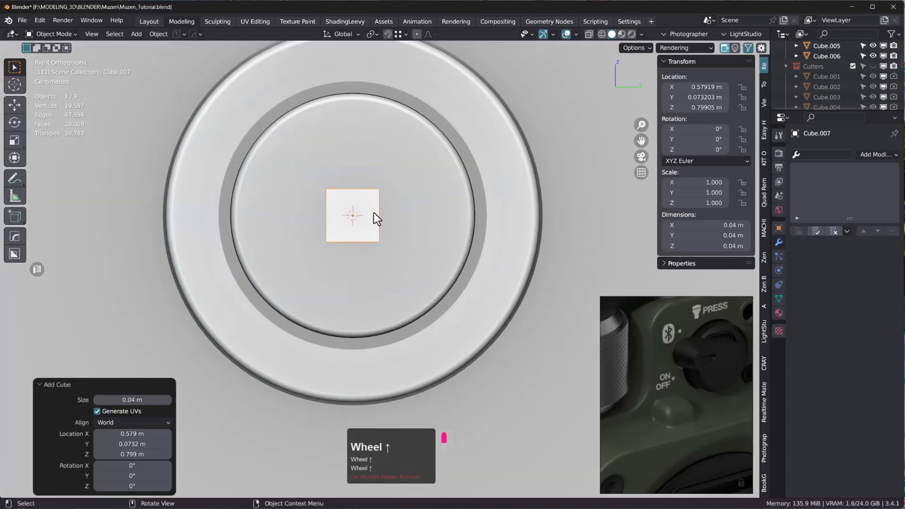
{"action": "scroll", "coordinate": [387, 220], "scroll_direction": "down", "scroll_amount": 3}
{"action": "key", "text": "s"}
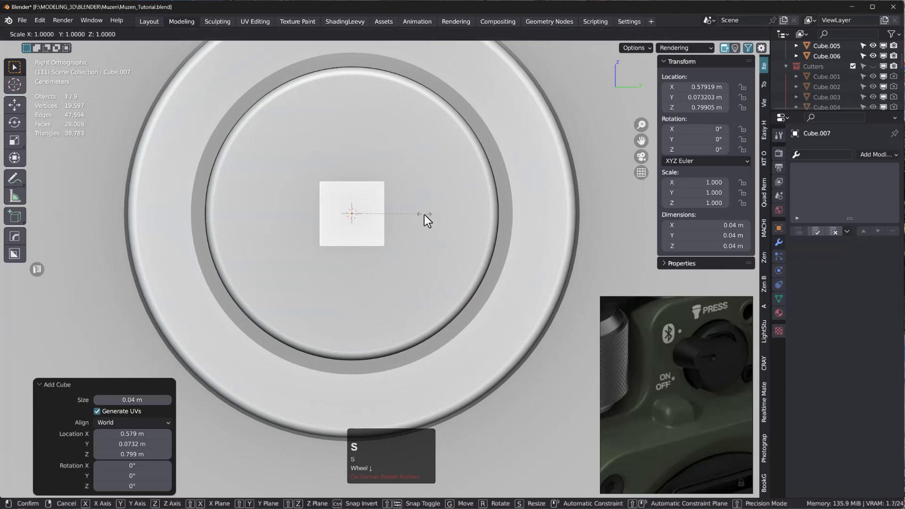
{"action": "key", "text": "y"}
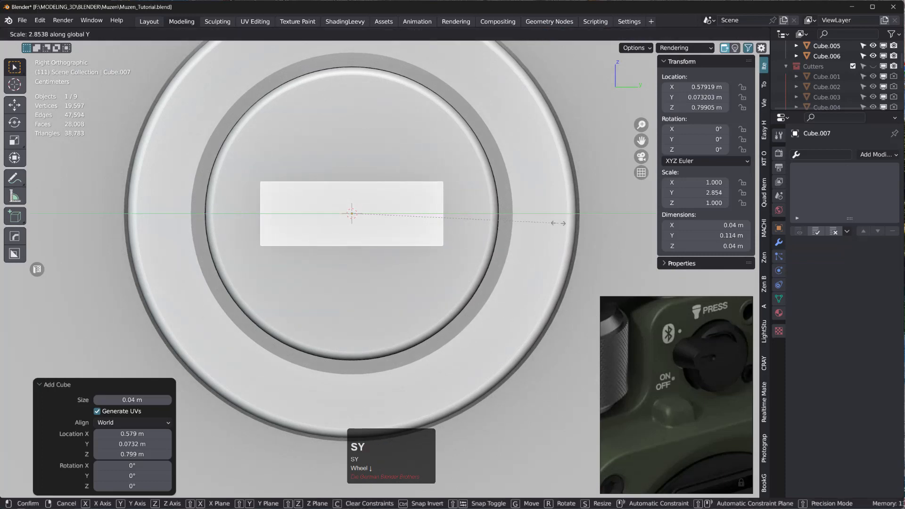
{"action": "left_click", "coordinate": [511, 223]}
{"action": "key", "text": "s"}
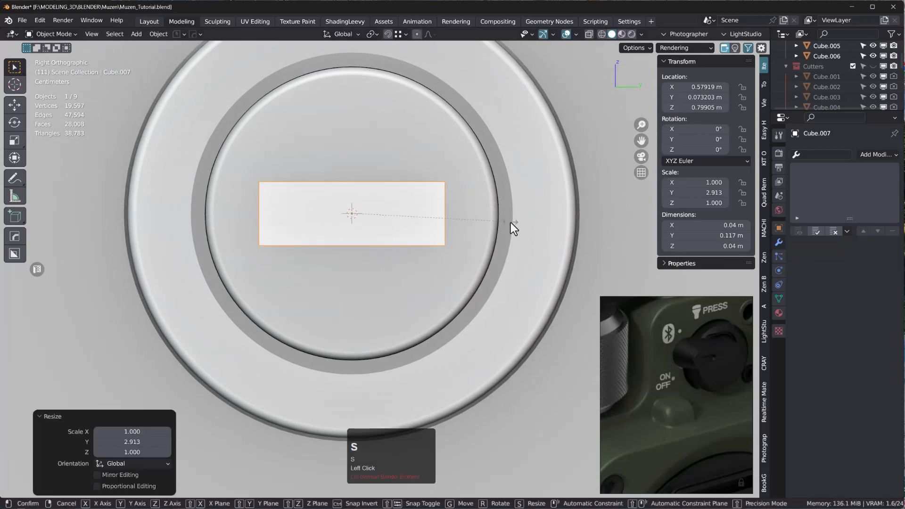
{"action": "key", "text": "z"}
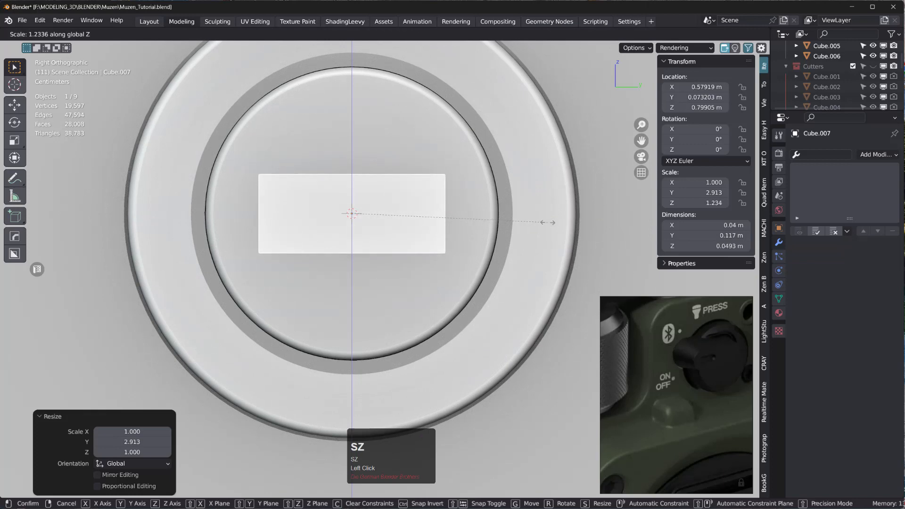
{"action": "left_click", "coordinate": [547, 221]}
- Move the bar about -0.108 m along Y so it overhangs the button's outer ring
{"action": "scroll", "coordinate": [417, 214], "scroll_direction": "down", "scroll_amount": 4}
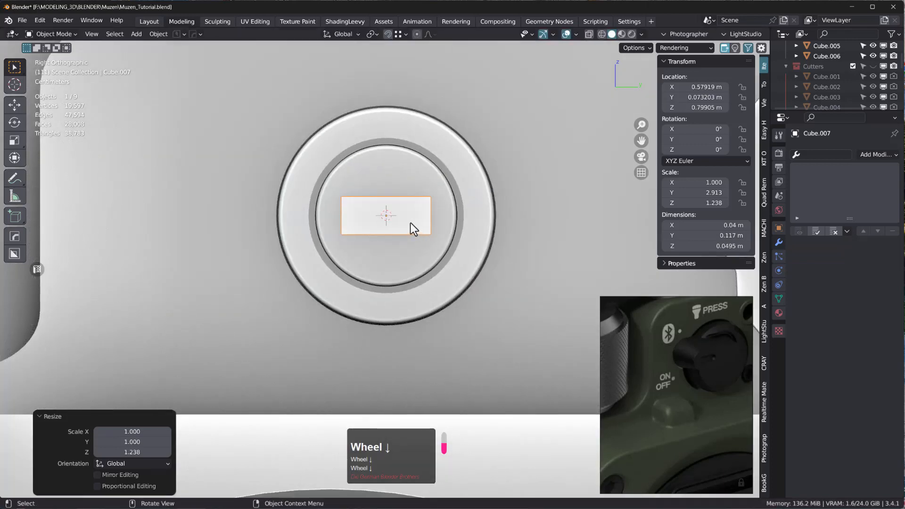
{"action": "middle_click_drag", "start_coordinate": [411, 222], "coordinate": [423, 215], "text": "shift"}
{"action": "key", "text": "g"}
{"action": "key", "text": "y"}
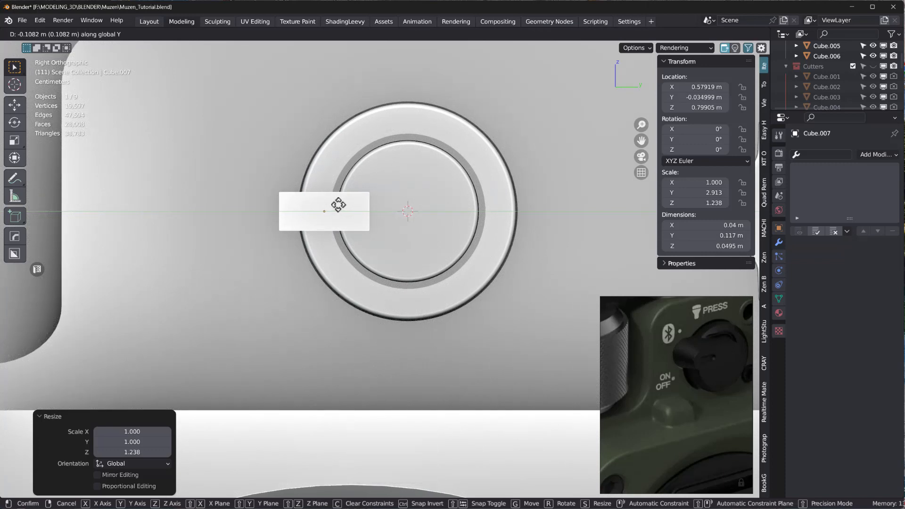
{"action": "left_click", "coordinate": [338, 204]}
- Lengthen the bar by a factor of about 1.42 along Y and apply its rotation and scale
{"action": "key", "text": "s"}
{"action": "key", "text": "y"}
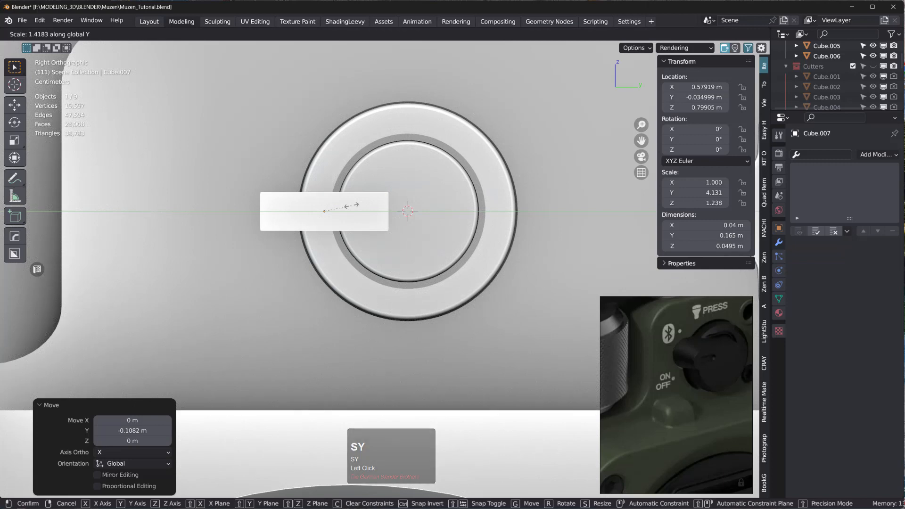
{"action": "left_click", "coordinate": [352, 208]}
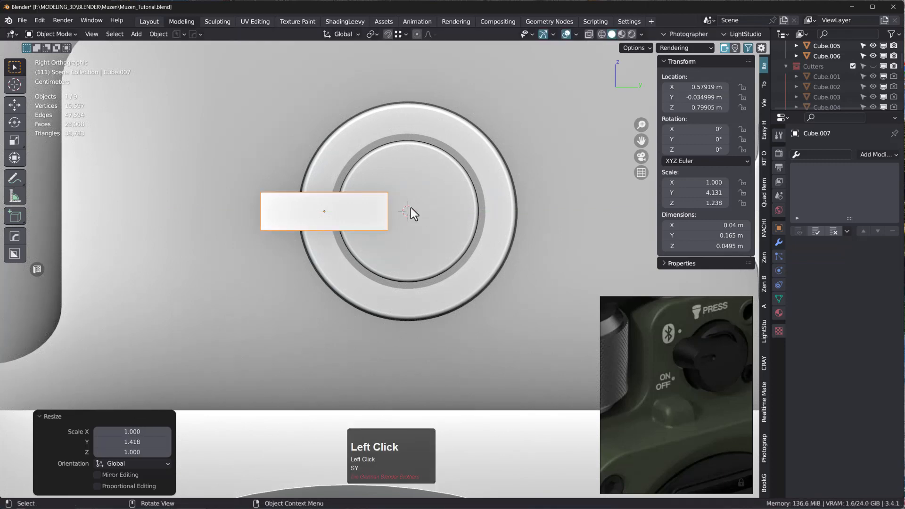
{"action": "key", "text": "ctrl+a"}
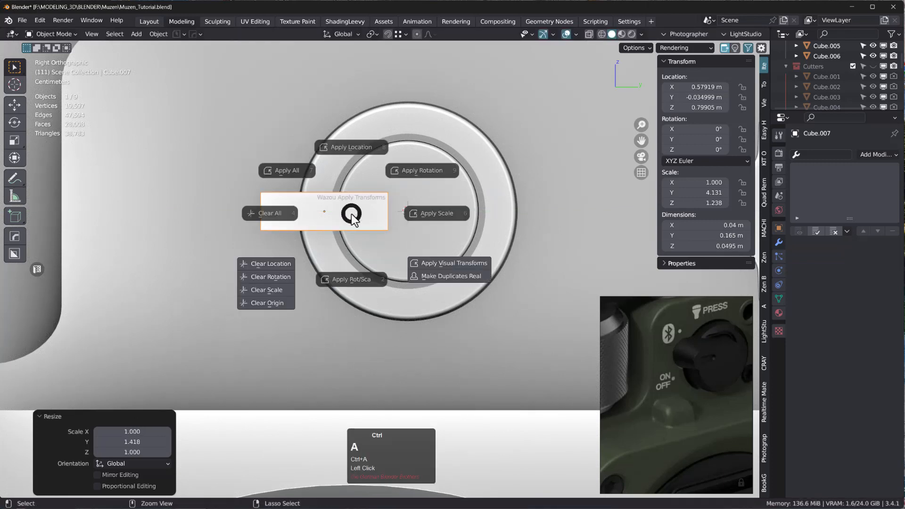
{"action": "left_click", "coordinate": [353, 302]}
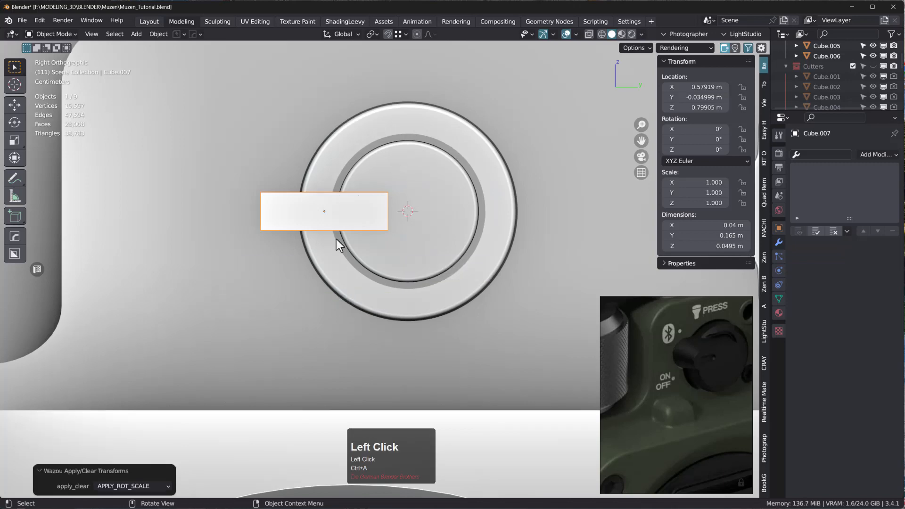
- Try bevelling the bar's four depth-wise corner edges with 14 segments and Clamp Overlap on, and undo the bevel
{"action": "middle_click_drag", "start_coordinate": [290, 202], "coordinate": [371, 225]}
{"action": "key", "text": "Tab"}
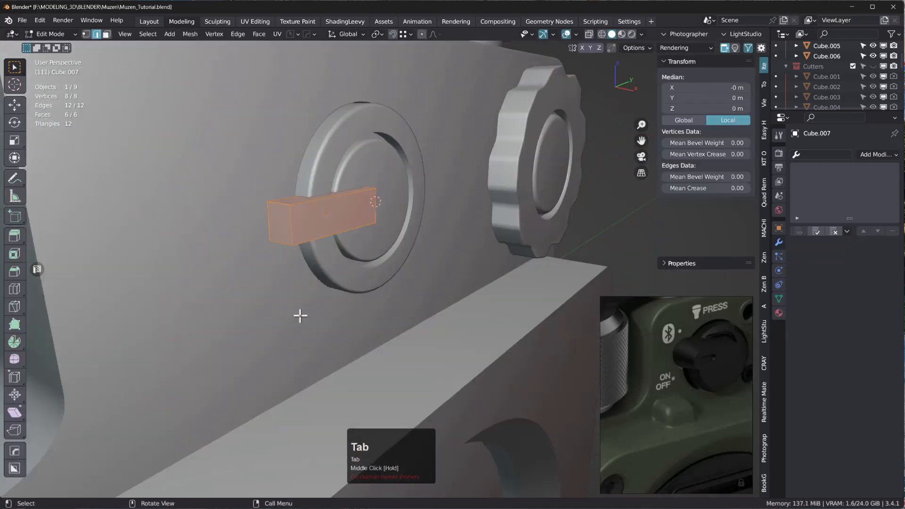
{"action": "key", "text": "ctrl"}
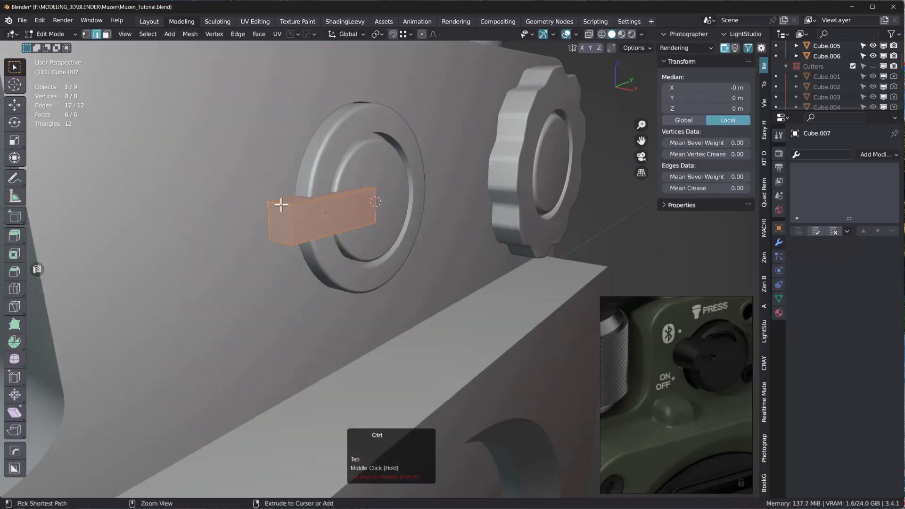
{"action": "left_click", "coordinate": [281, 204], "text": "ctrl+alt"}
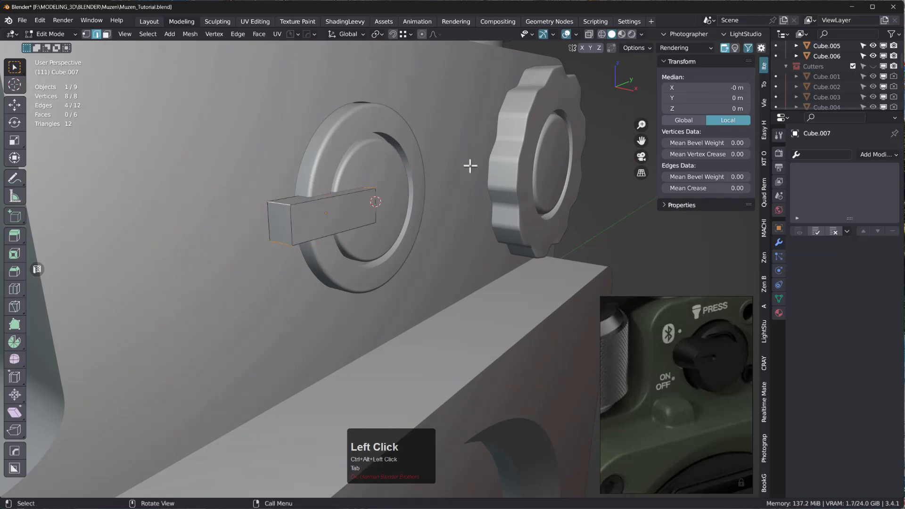
{"action": "middle_click_drag", "start_coordinate": [420, 240], "coordinate": [400, 245]}
{"action": "key", "text": "ctrl"}
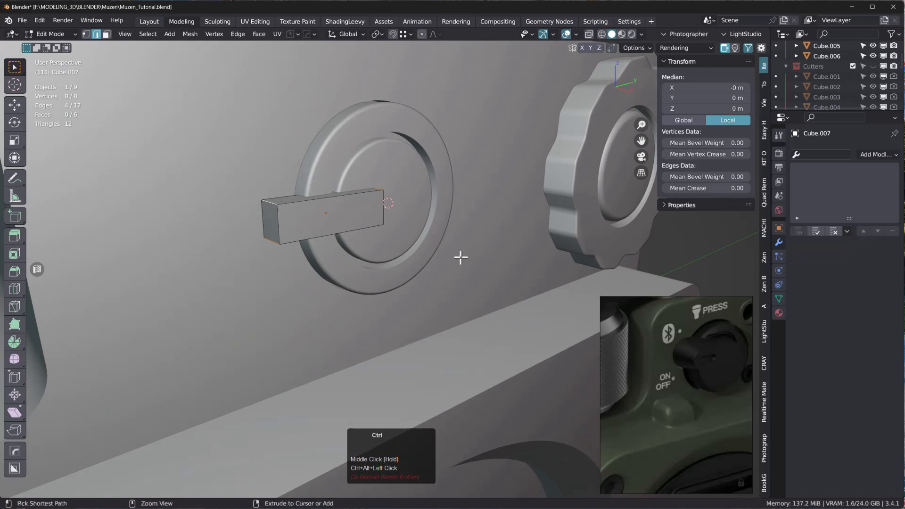
{"action": "key", "text": "ctrl+b"}
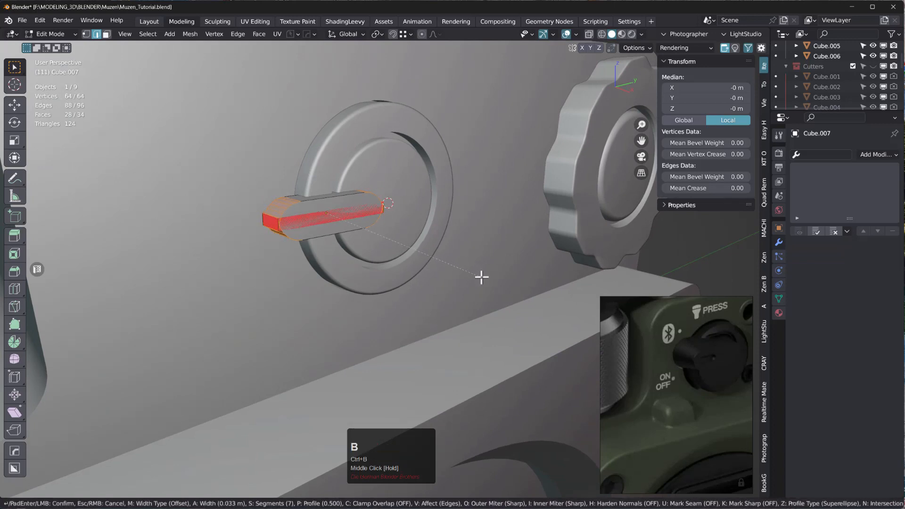
{"action": "key", "text": "c"}
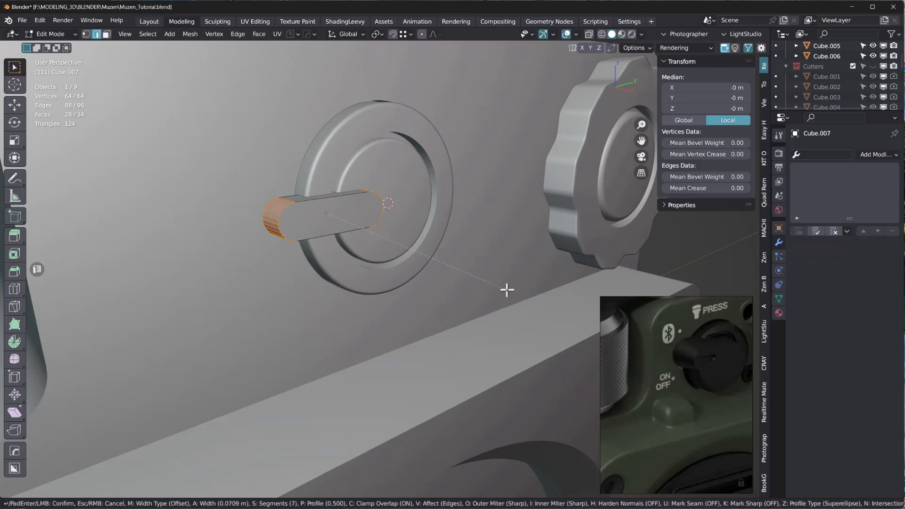
{"action": "scroll", "coordinate": [507, 290], "scroll_direction": "up", "scroll_amount": 1}
{"action": "scroll", "coordinate": [506, 290], "scroll_direction": "up", "scroll_amount": 2}
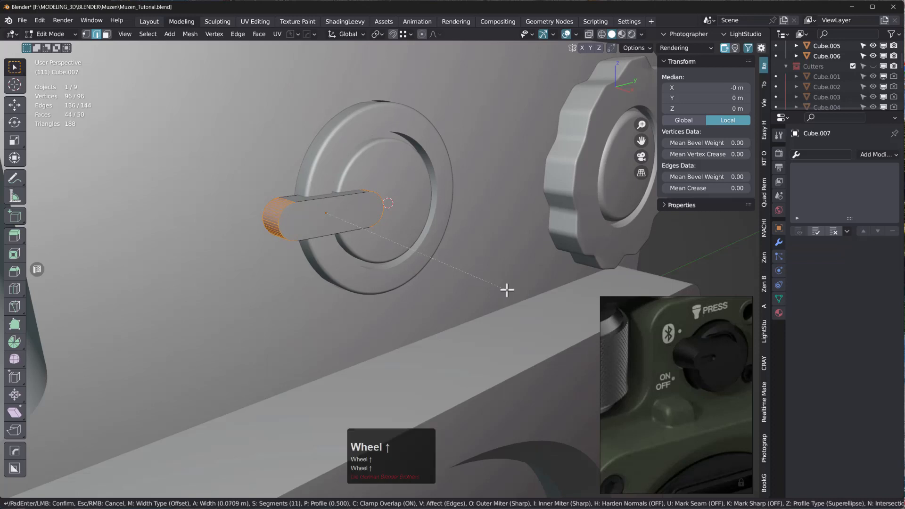
{"action": "scroll", "coordinate": [507, 290], "scroll_direction": "up", "scroll_amount": 1}
{"action": "left_click", "coordinate": [507, 290]}
{"action": "mouse_move", "coordinate": [424, 235]}
{"action": "middle_mouse_down"}
{"action": "mouse_move", "coordinate": [369, 232]}
{"action": "mouse_move", "coordinate": [405, 220]}
{"action": "mouse_move", "coordinate": [414, 233]}
{"action": "middle_mouse_up"}
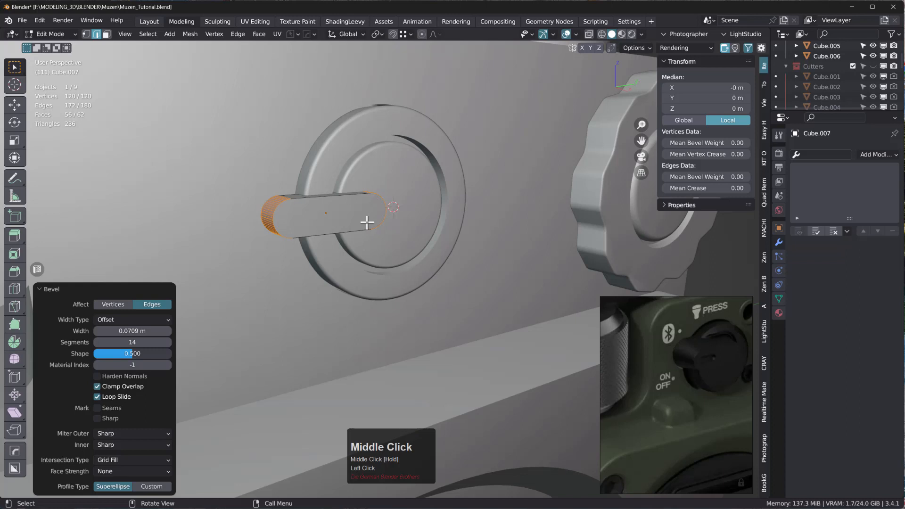
{"action": "key", "text": "ctrl+z"}
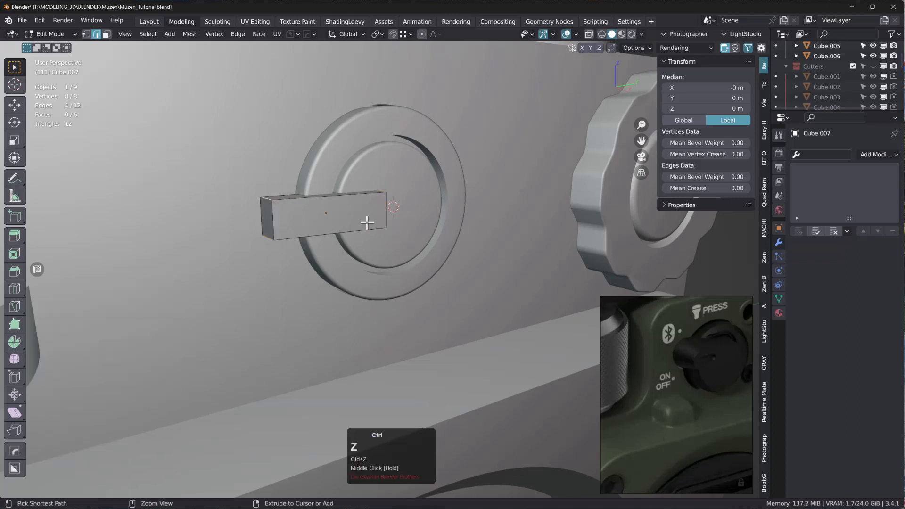
- In Object Mode, scale the bar by about 1.395 along Z and about 1.17 along Y
{"action": "key", "text": "Tab"}
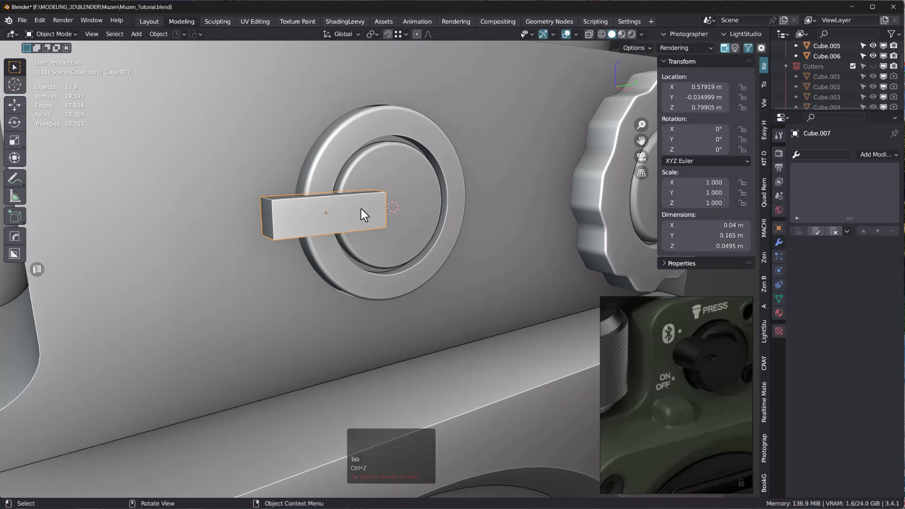
{"action": "key", "text": "s"}
{"action": "key", "text": "z"}
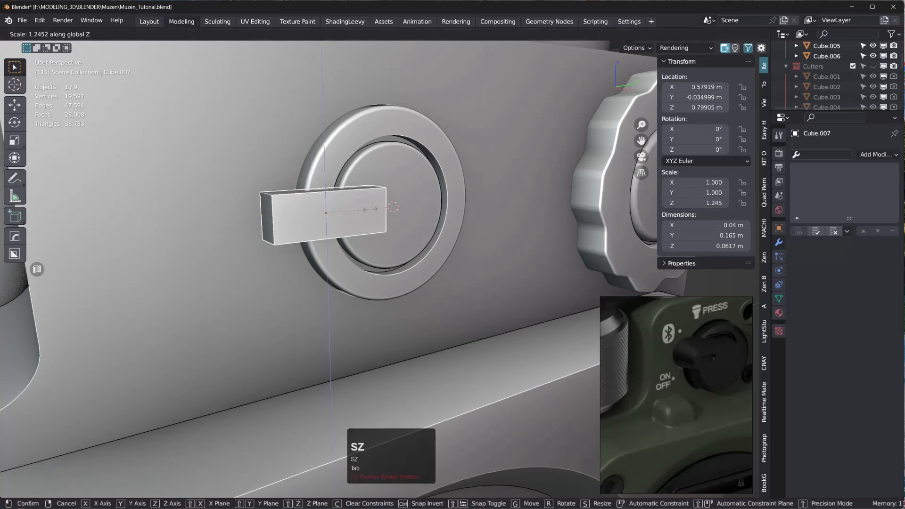
{"action": "left_click", "coordinate": [395, 214]}
{"action": "key", "text": "s"}
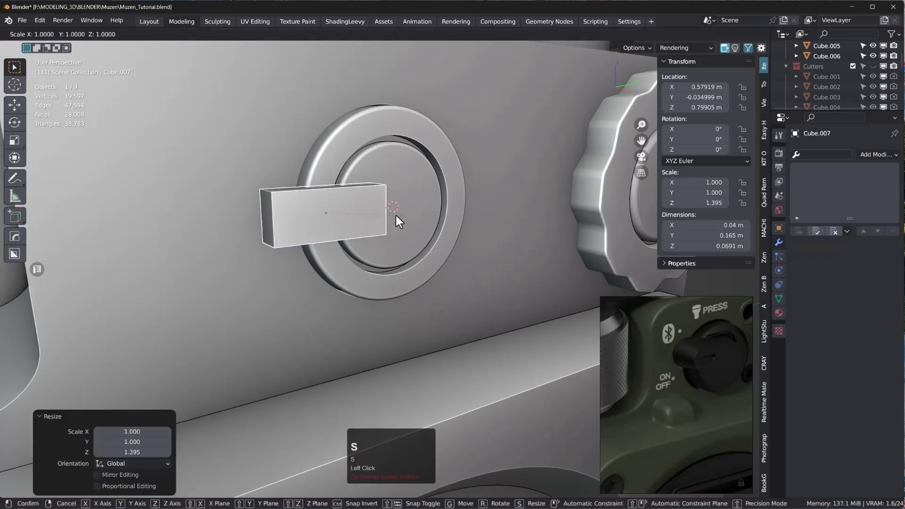
{"action": "key", "text": "y"}
{"action": "left_click", "coordinate": [417, 219]}
- Apply the resized bar's rotation and scale
{"action": "mouse_move", "coordinate": [417, 219]}
{"action": "middle_mouse_down"}
{"action": "mouse_move", "coordinate": [389, 217]}
{"action": "mouse_move", "coordinate": [419, 227]}
{"action": "mouse_move", "coordinate": [436, 220]}
{"action": "middle_mouse_up"}
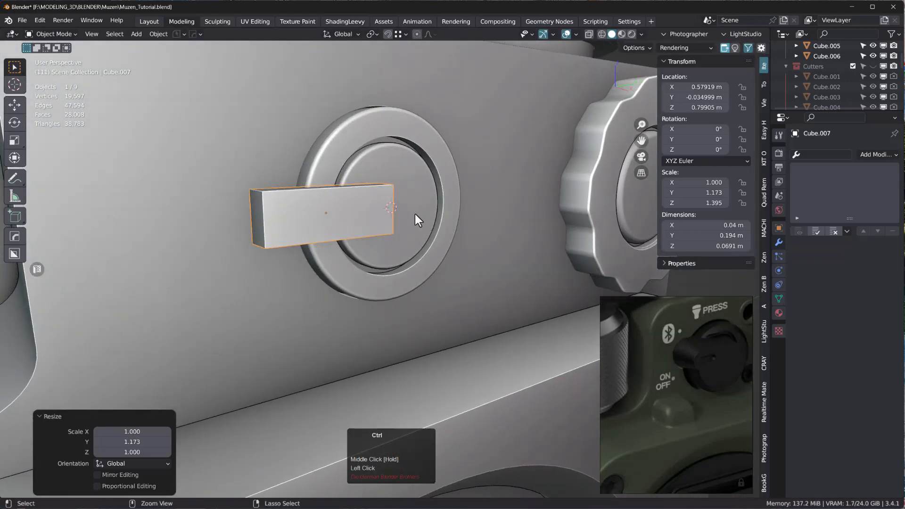
{"action": "key", "text": "ctrl+a"}
{"action": "left_click", "coordinate": [421, 306]}
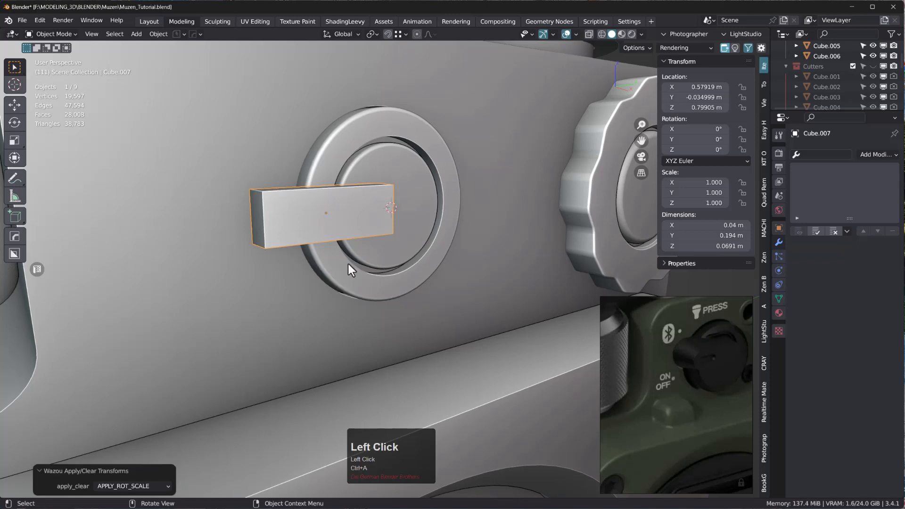
- Round both ends of the bar by bevelling its four depth-wise corner edges with 14 segments, 0.17 m width and Clamp Overlap
{"action": "key", "text": "Tab"}
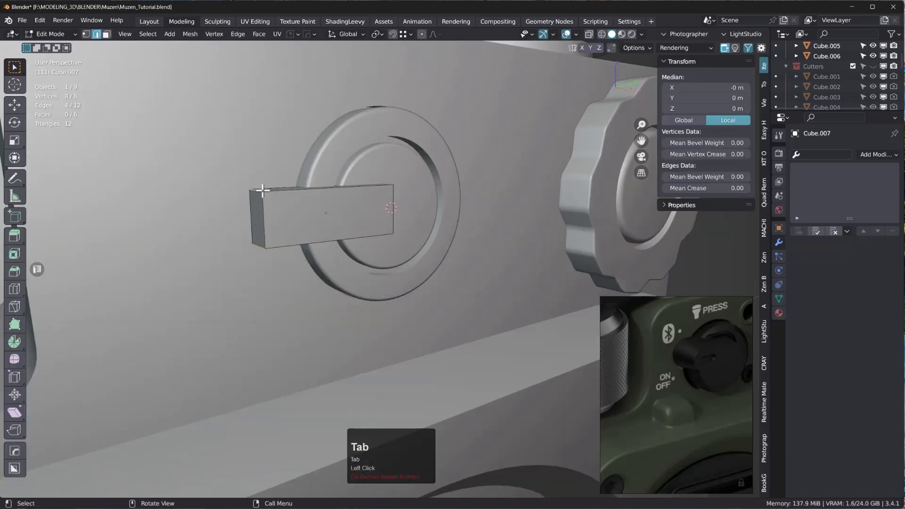
{"action": "left_click", "coordinate": [256, 192], "text": "ctrl+alt"}
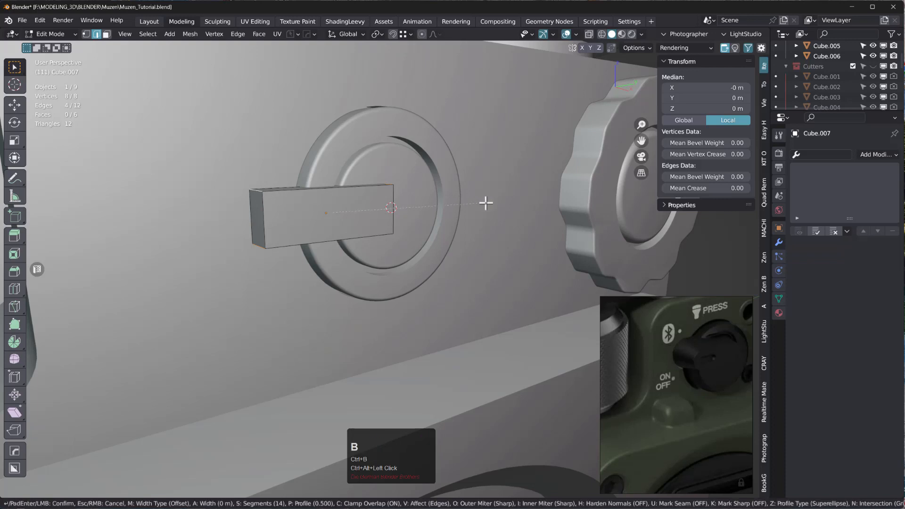
{"action": "key", "text": "ctrl+b"}
{"action": "left_click", "coordinate": [603, 235]}
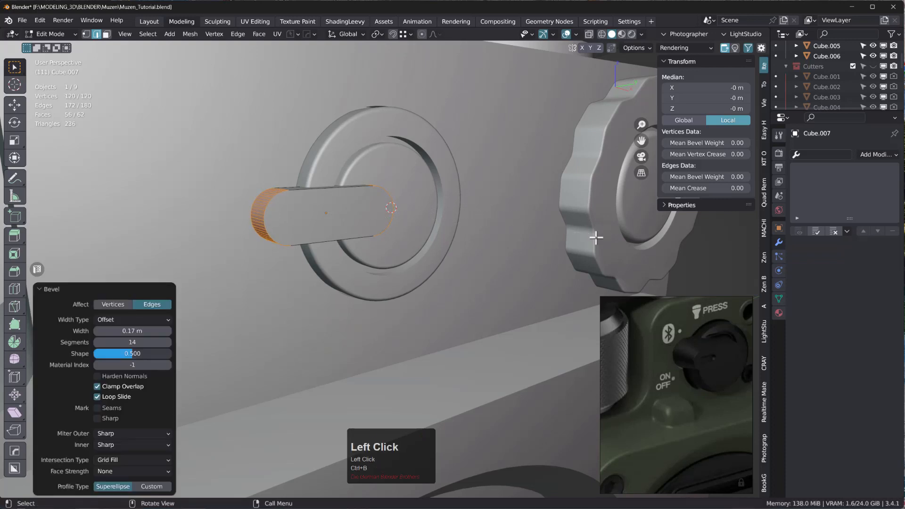
- Merge the rounded bar's overlapping vertices by distance at 0.0001 m
{"action": "middle_click_drag", "start_coordinate": [429, 223], "coordinate": [362, 228]}
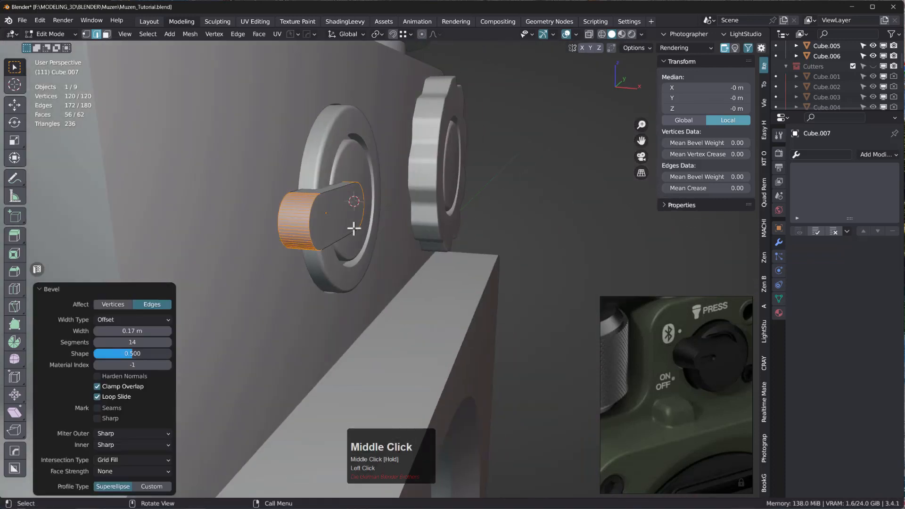
{"action": "key", "text": "m"}
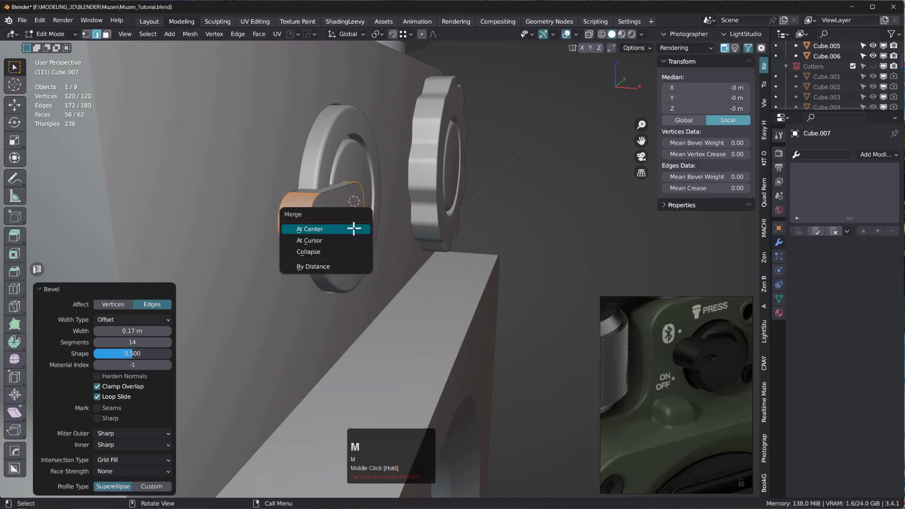
{"action": "left_click", "coordinate": [323, 267]}
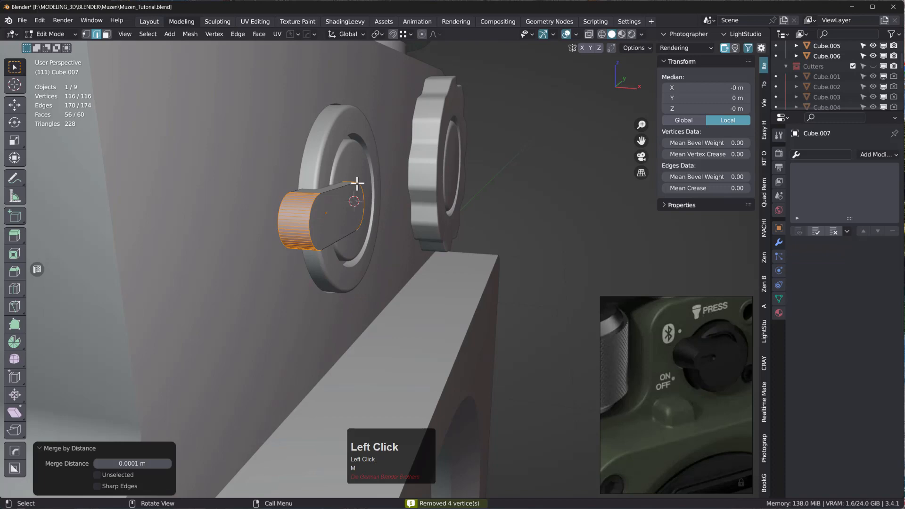
- In Edit Mode, move the rounded bar's front face outward along X by about 0.018 m to deepen the bar
{"action": "middle_click_drag", "start_coordinate": [335, 195], "coordinate": [321, 222]}
{"action": "key", "text": "Tab"}
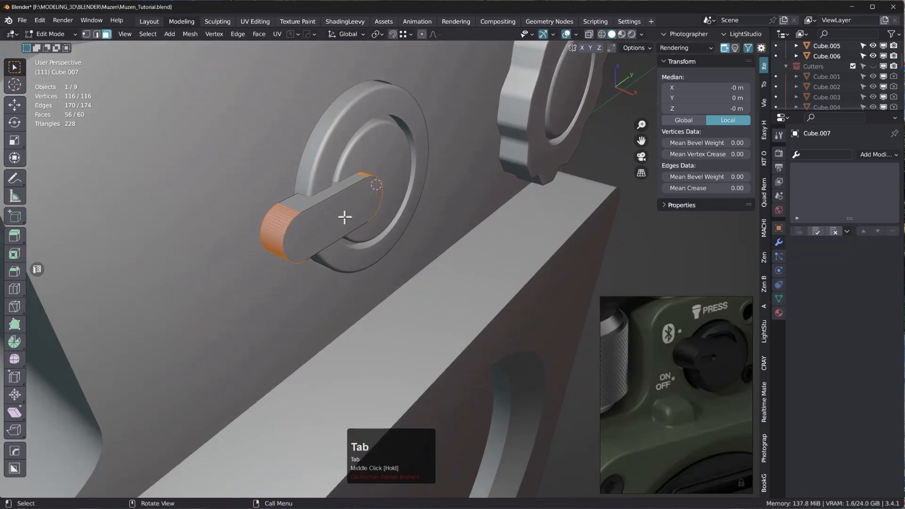
{"action": "left_click", "coordinate": [345, 216]}
{"action": "key", "text": "g"}
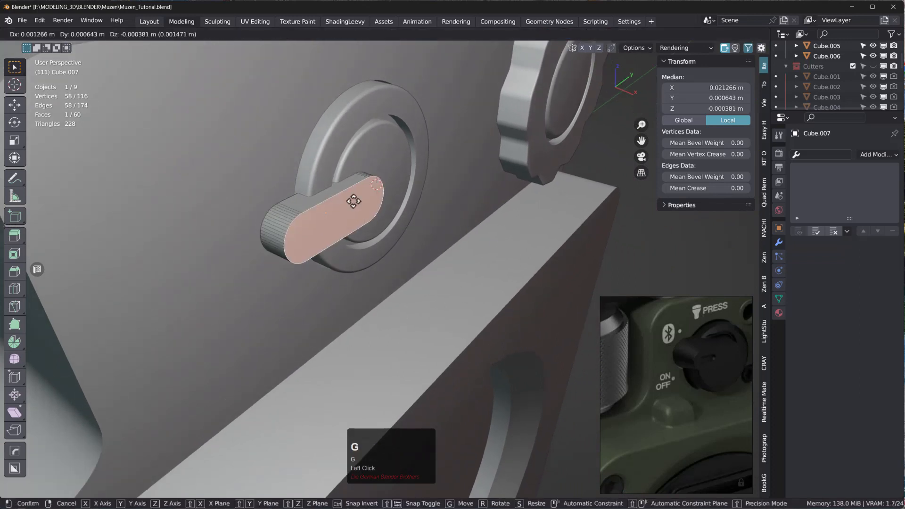
{"action": "key", "text": "x"}
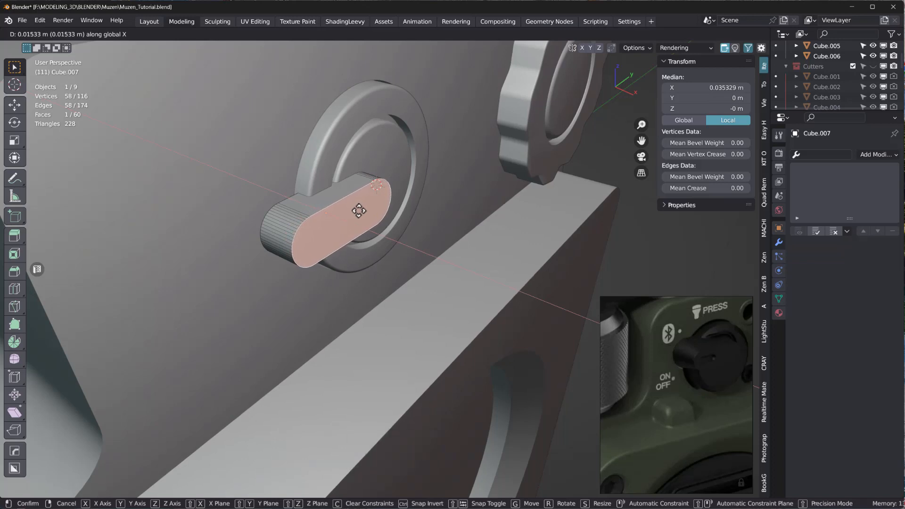
{"action": "left_click", "coordinate": [335, 213]}
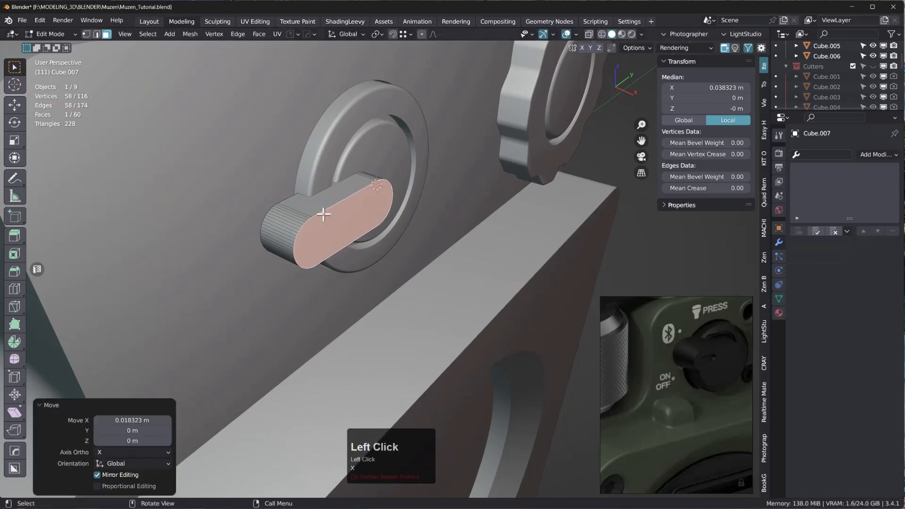
{"action": "middle_click_drag", "start_coordinate": [323, 215], "coordinate": [380, 232]}
{"action": "middle_click_drag", "start_coordinate": [317, 236], "coordinate": [334, 242]}
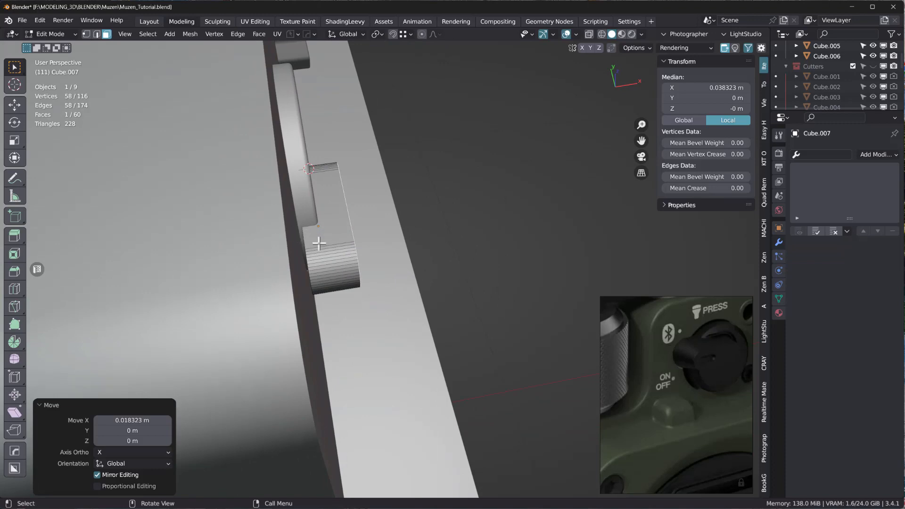
- Round over the bar's front-face perimeter with a small 12-segment bevel
{"action": "middle_click_drag", "start_coordinate": [331, 193], "coordinate": [351, 223]}
{"action": "left_click", "coordinate": [355, 220]}
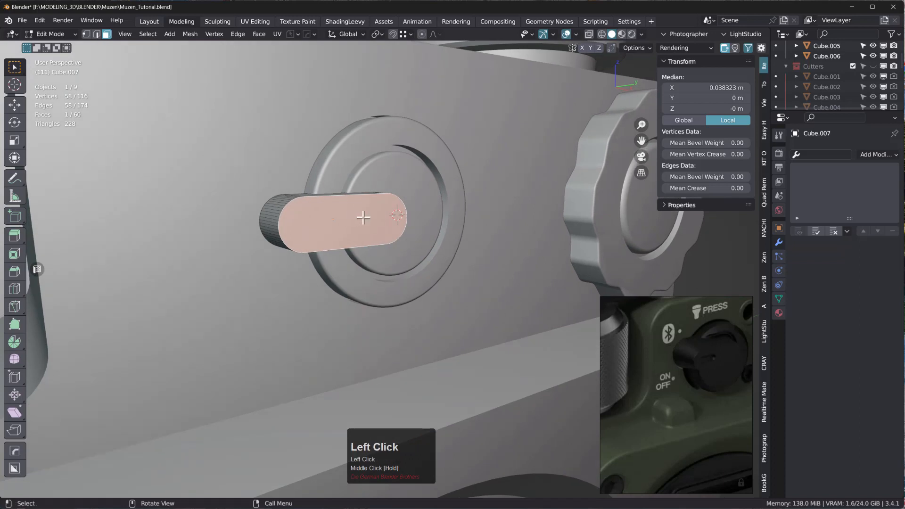
{"action": "key", "text": "ctrl+b"}
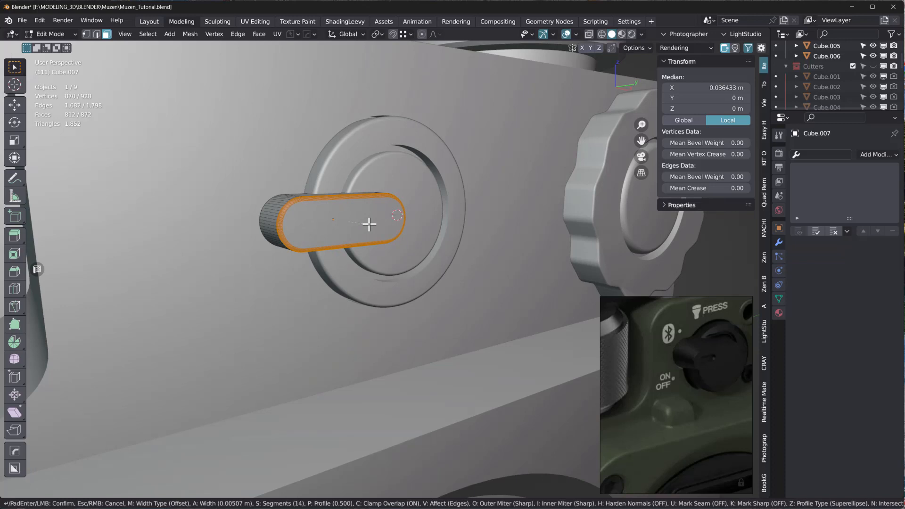
{"action": "scroll", "coordinate": [368, 223], "scroll_direction": "down", "scroll_amount": 2}
{"action": "left_click", "coordinate": [426, 230]}
- Return to Object Mode and apply Shade Auto Smooth to the rounded bar at 30°
{"action": "key", "text": "Tab"}
{"action": "middle_click_drag", "start_coordinate": [433, 212], "coordinate": [403, 233]}
{"action": "right_click", "coordinate": [358, 216]}
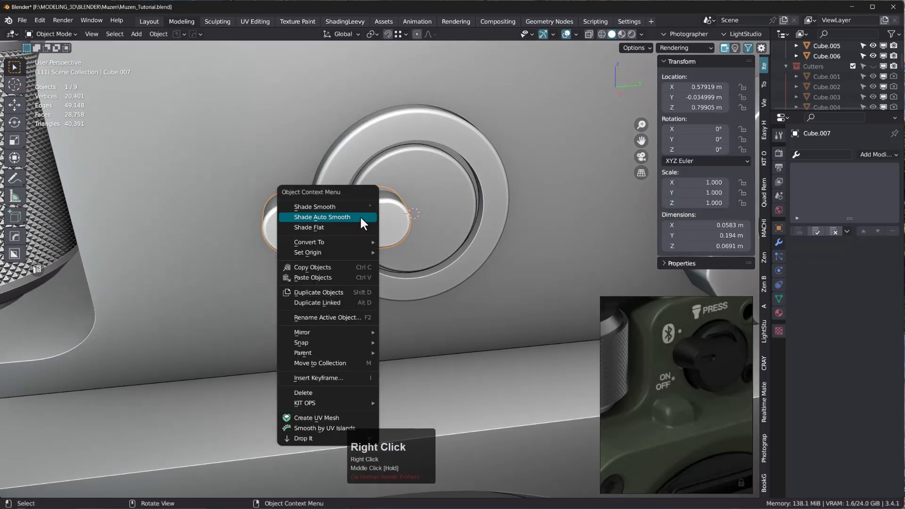
{"action": "left_click", "coordinate": [337, 216]}
{"action": "mouse_move", "coordinate": [352, 215]}
{"action": "middle_mouse_down"}
{"action": "mouse_move", "coordinate": [393, 218]}
{"action": "mouse_move", "coordinate": [366, 213]}
{"action": "mouse_move", "coordinate": [334, 186]}
{"action": "mouse_move", "coordinate": [354, 199]}
{"action": "middle_mouse_up"}
{"action": "left_click", "coordinate": [307, 219]}
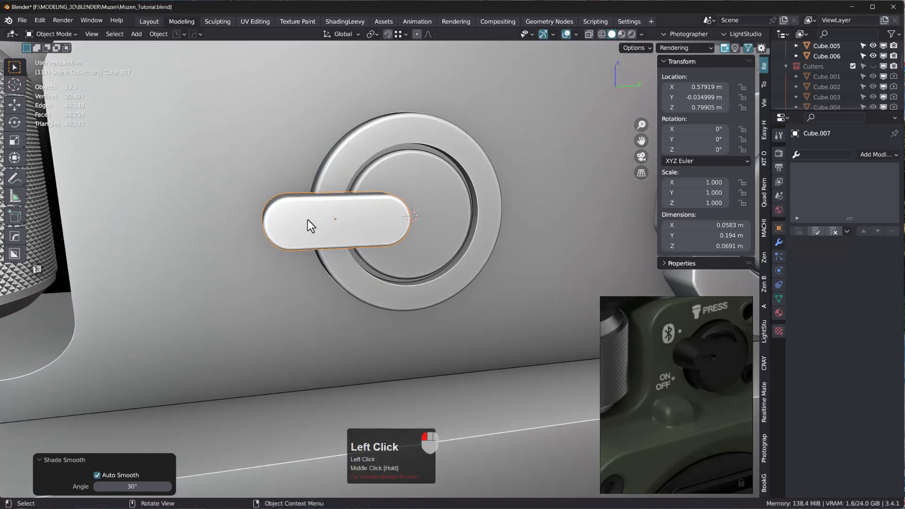
- Add a 0.04 m cube at the disc's centre and move it about -0.168 m along Y to the bar's outer end
{"action": "key", "text": "KP_3"}
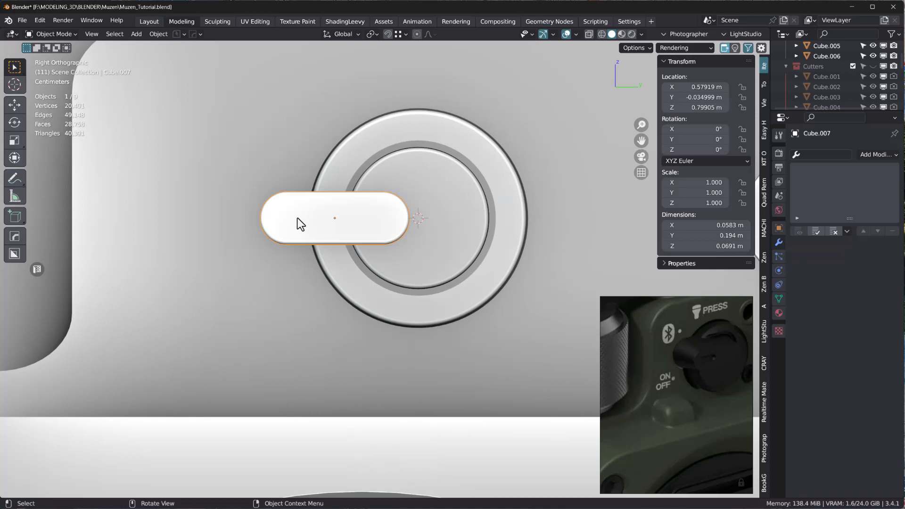
{"action": "key", "text": "space"}
{"action": "left_click", "coordinate": [349, 229]}
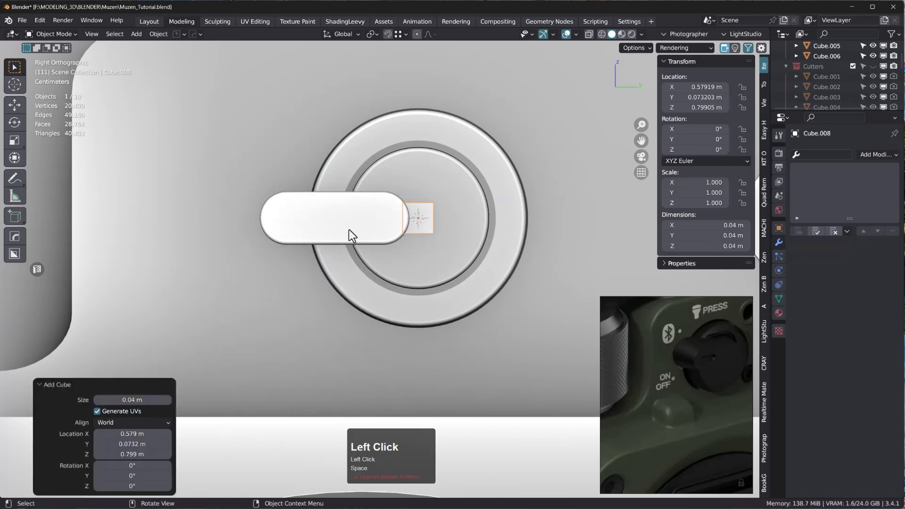
{"action": "key", "text": "g"}
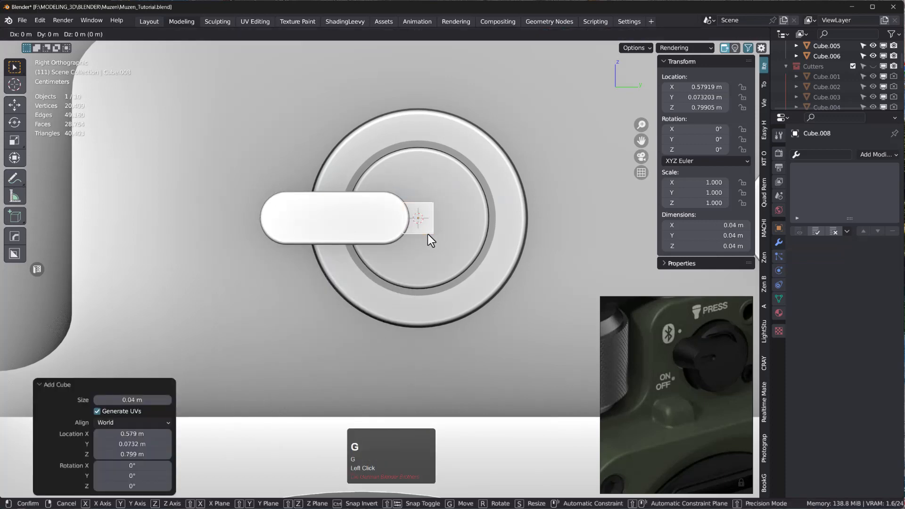
{"action": "key", "text": "x"}
{"action": "key", "text": "y"}
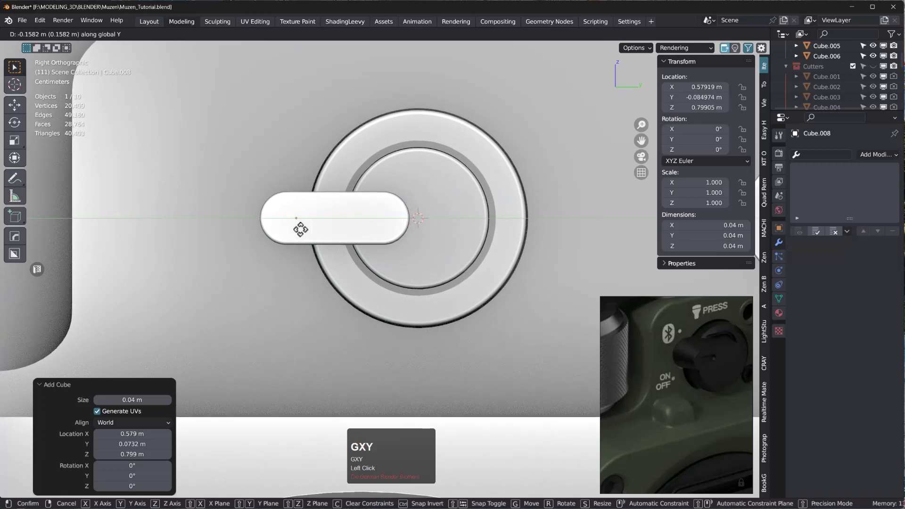
{"action": "left_click", "coordinate": [309, 231]}
- Move the cube about 0.039 m along X so it protrudes from the bar's front face
{"action": "middle_click_drag", "start_coordinate": [309, 231], "coordinate": [379, 261]}
{"action": "key", "text": "g"}
{"action": "key", "text": "x"}
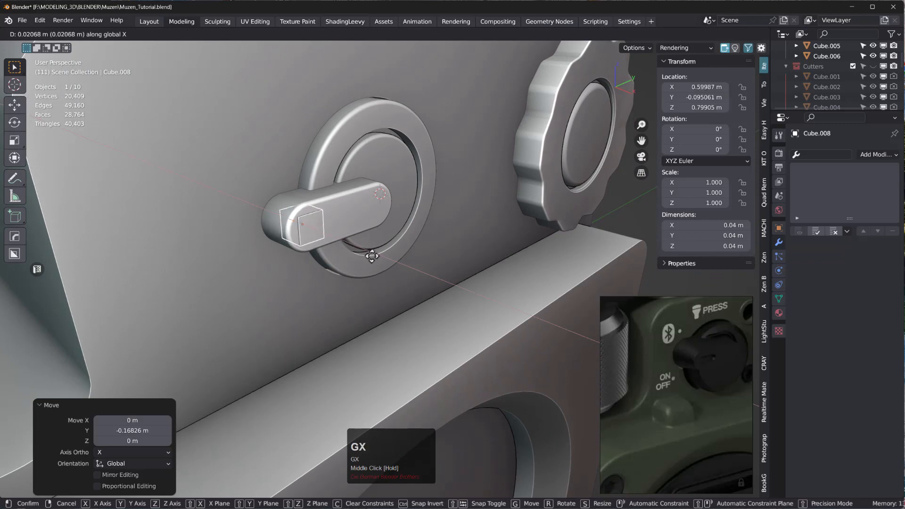
{"action": "left_click", "coordinate": [379, 257]}
- Reduce the cube to a thin slot-shaped block by scaling it to about 0.251 along Z and 0.501 along X
{"action": "middle_click_drag", "start_coordinate": [380, 263], "coordinate": [333, 236]}
{"action": "key", "text": "s"}
{"action": "key", "text": "z"}
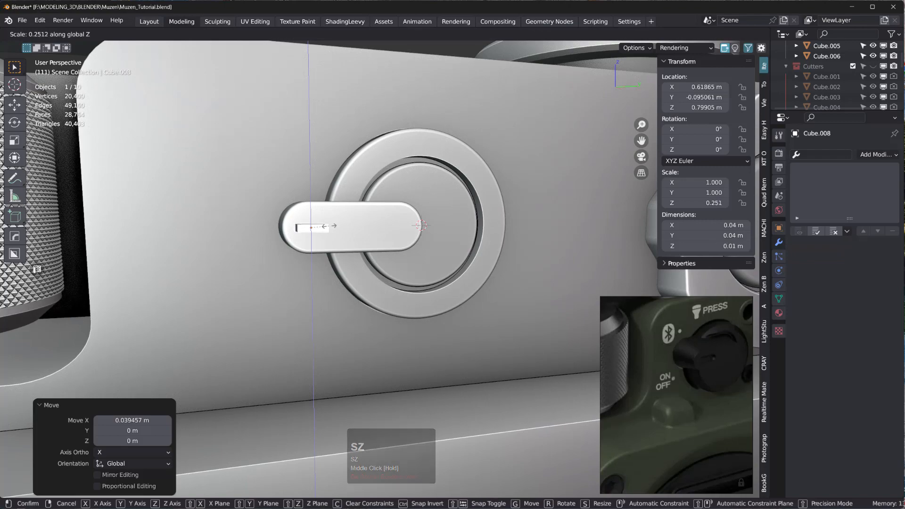
{"action": "left_click", "coordinate": [328, 227]}
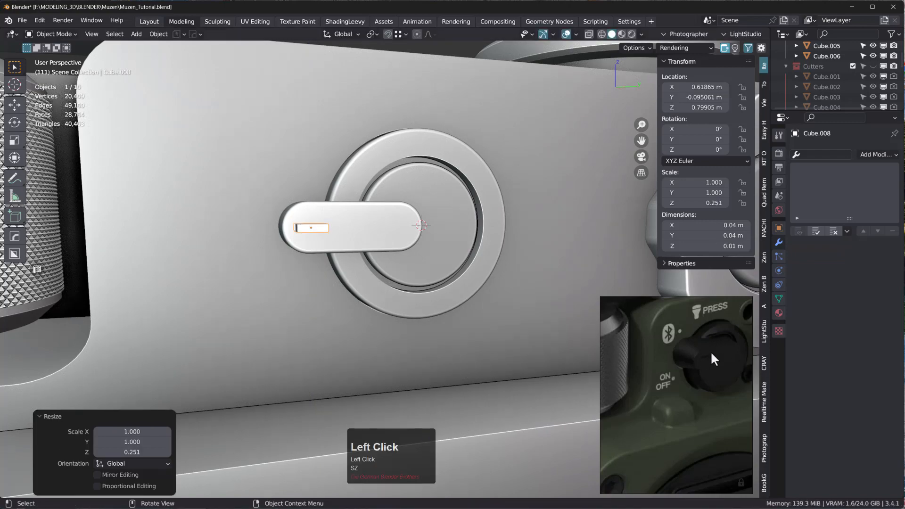
{"action": "middle_click_drag", "start_coordinate": [321, 219], "coordinate": [380, 263]}
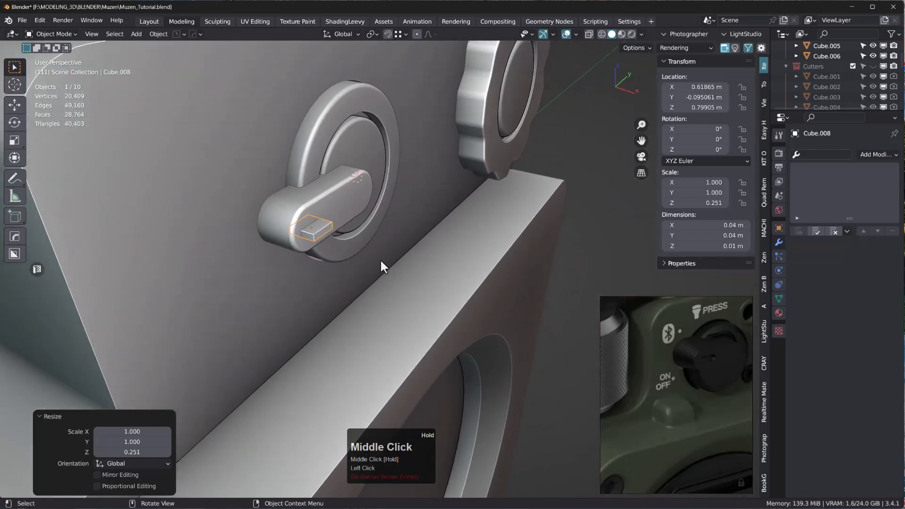
{"action": "key", "text": "s"}
{"action": "key", "text": "y"}
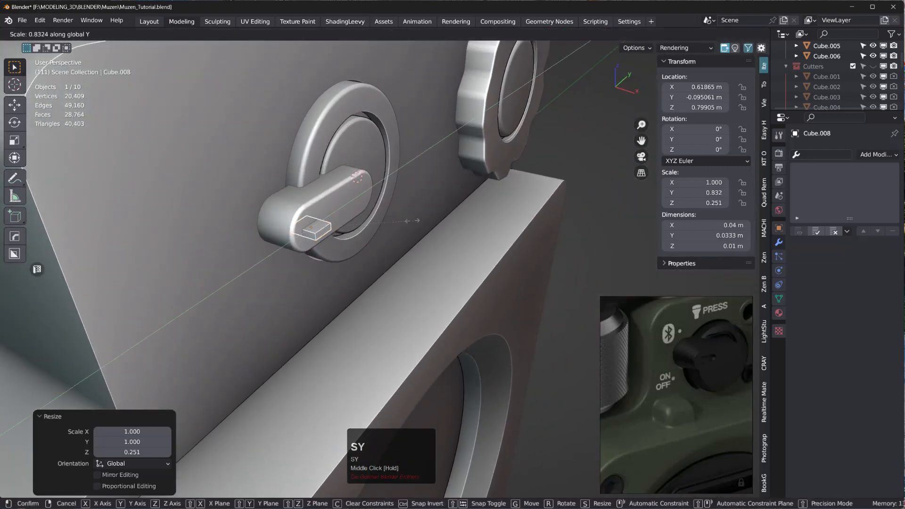
{"action": "key", "text": "x"}
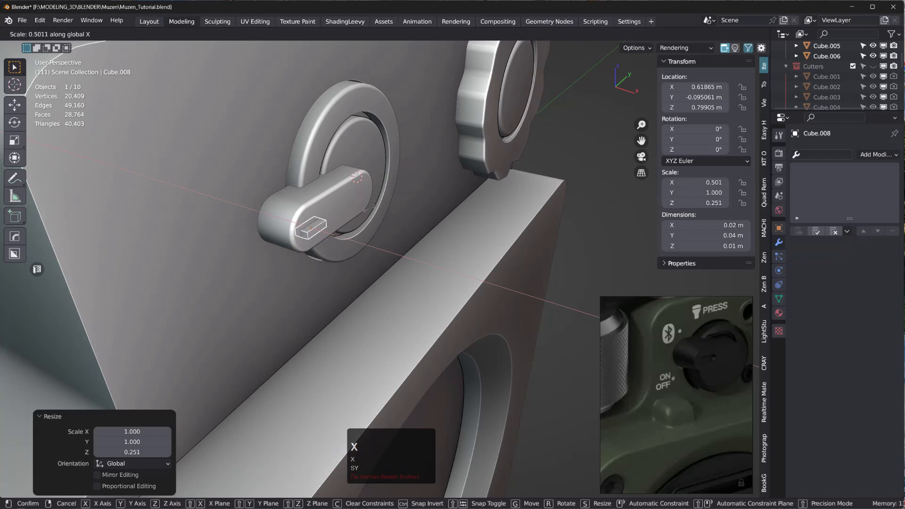
{"action": "left_click", "coordinate": [369, 213]}
- In the right orthographic view, shift the thin block about 0.013 m along Y toward the disc's centre
{"action": "middle_click_drag", "start_coordinate": [360, 215], "coordinate": [298, 191]}
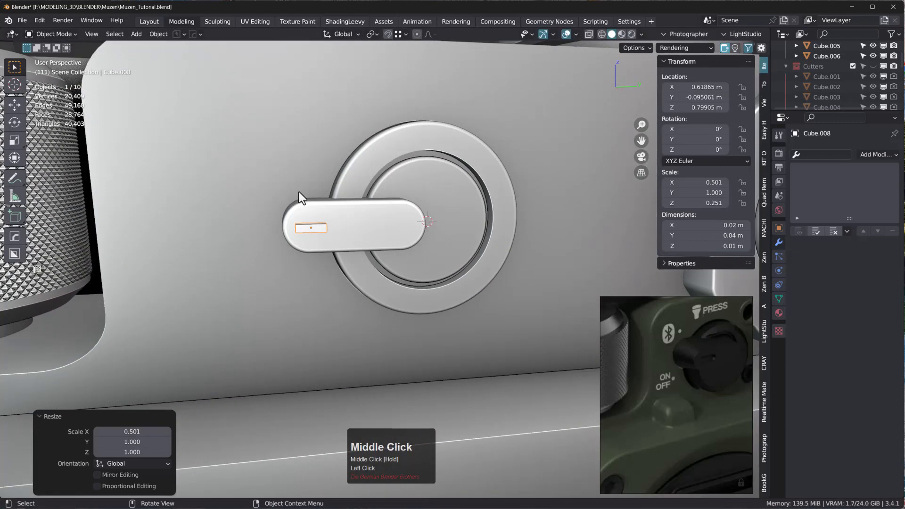
{"action": "key", "text": "KP_3"}
{"action": "key", "text": "g"}
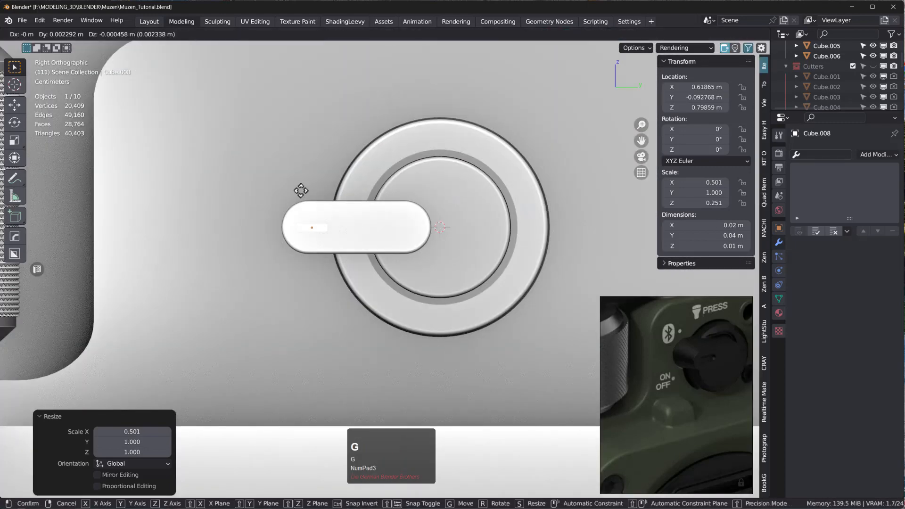
{"action": "key", "text": "y"}
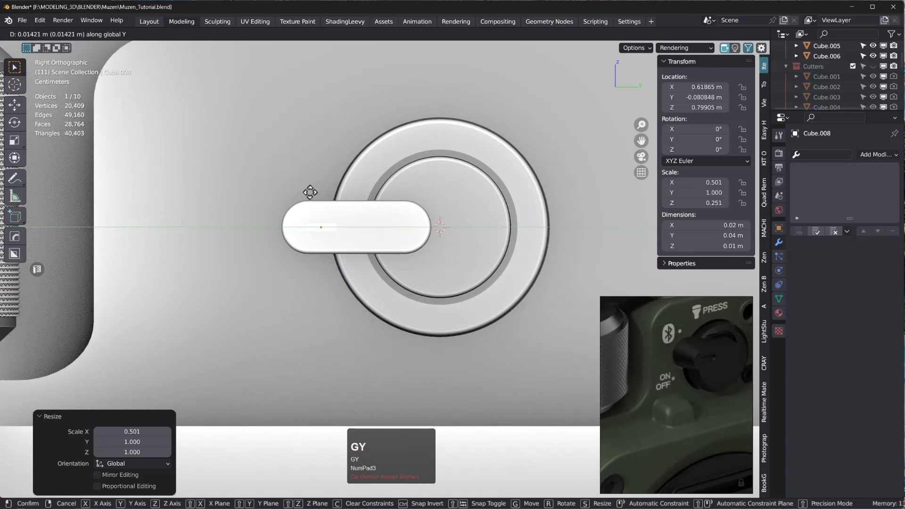
{"action": "left_click", "coordinate": [308, 192]}
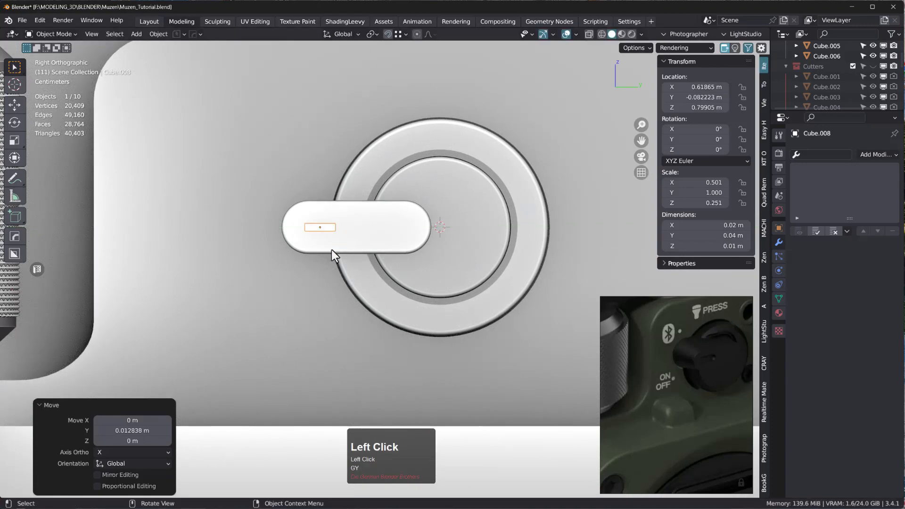
- Try to cut the thin block out of the rounded bar with a Difference boolean
{"action": "middle_click_drag", "start_coordinate": [338, 253], "coordinate": [398, 272]}
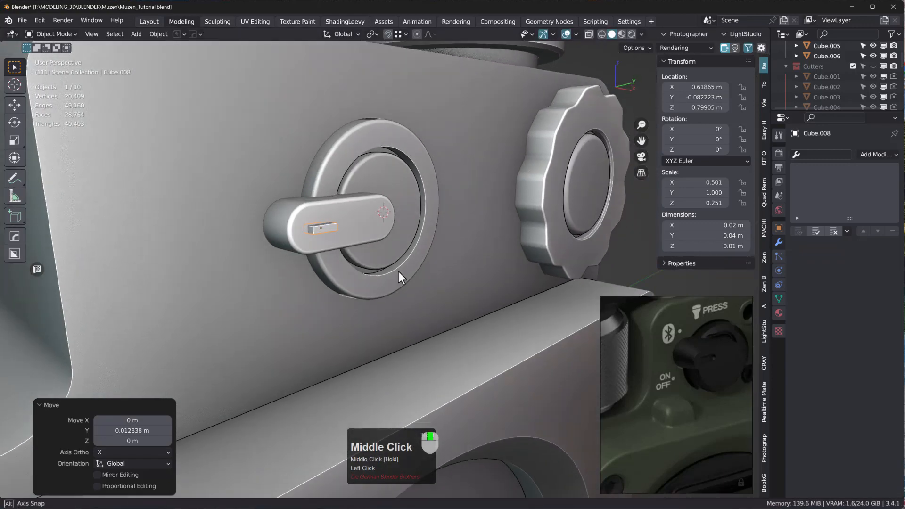
{"action": "left_click", "coordinate": [349, 211], "text": "shift"}
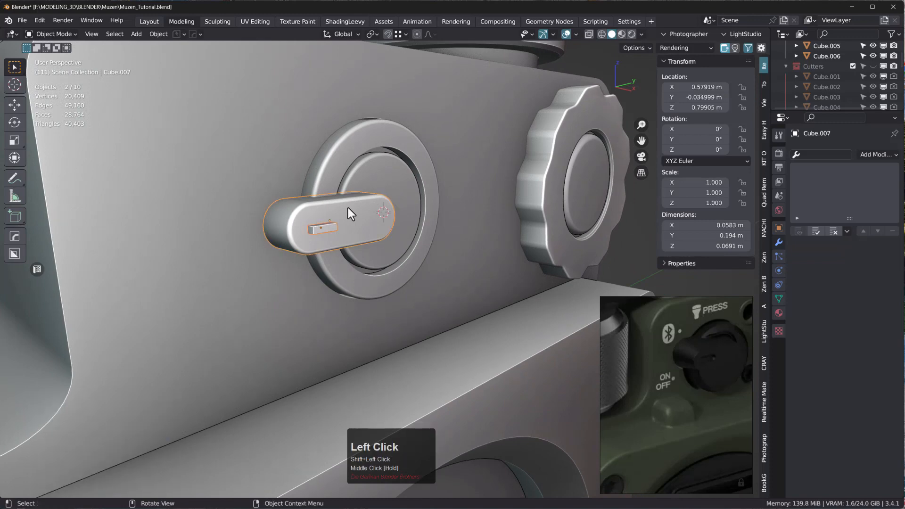
{"action": "key", "text": "ctrl+KP_Subtract"}
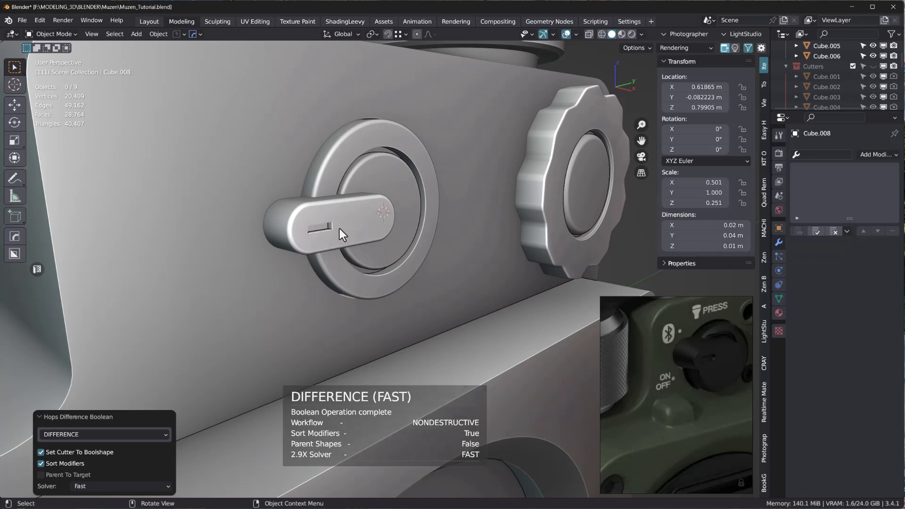
{"action": "key", "text": "ctrl+z"}
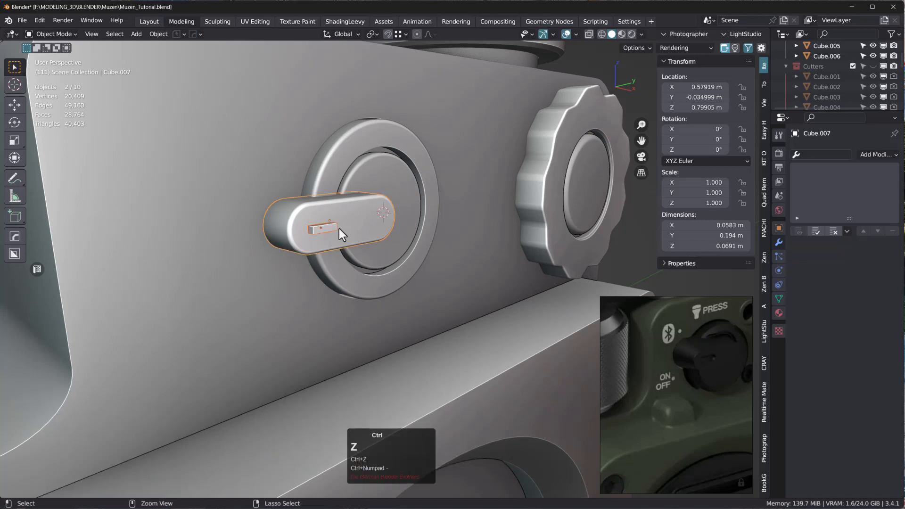
- Select only the thin block and apply its rotation and scale
{"action": "left_click", "coordinate": [318, 228]}
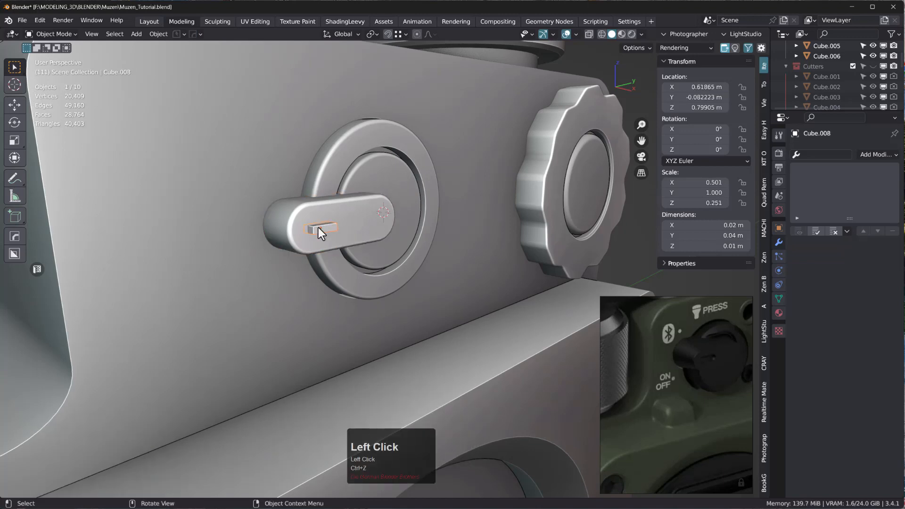
{"action": "scroll", "coordinate": [316, 228], "scroll_direction": "up", "scroll_amount": 3}
{"action": "scroll", "coordinate": [314, 228], "scroll_direction": "up", "scroll_amount": 2}
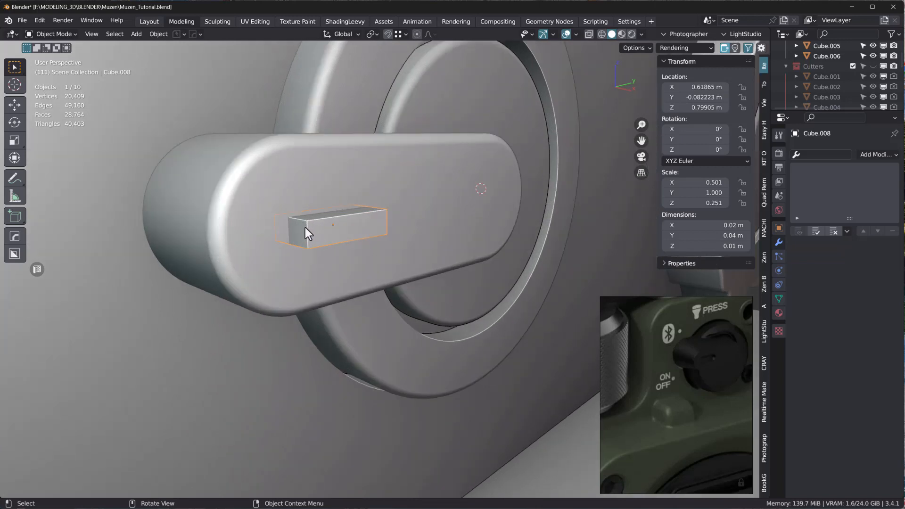
{"action": "key", "text": "Tab"}
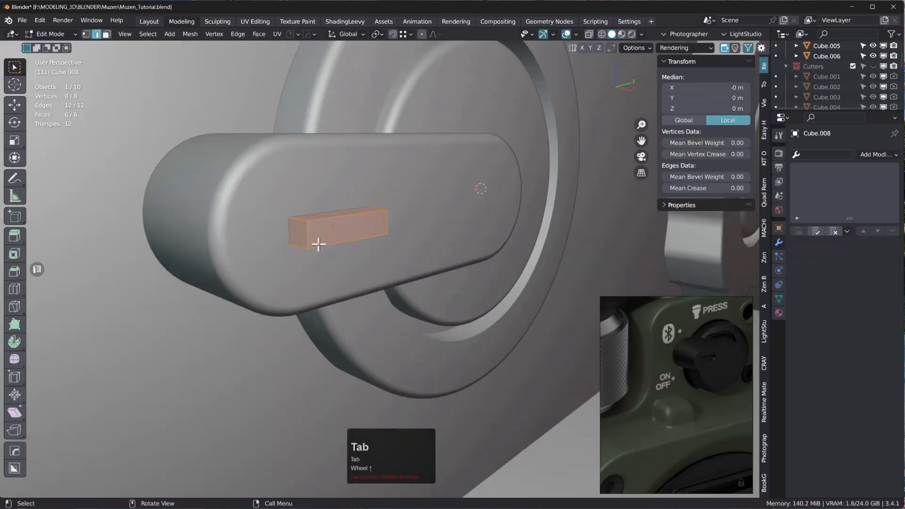
{"action": "key", "text": "Tab"}
{"action": "key", "text": "ctrl+a"}
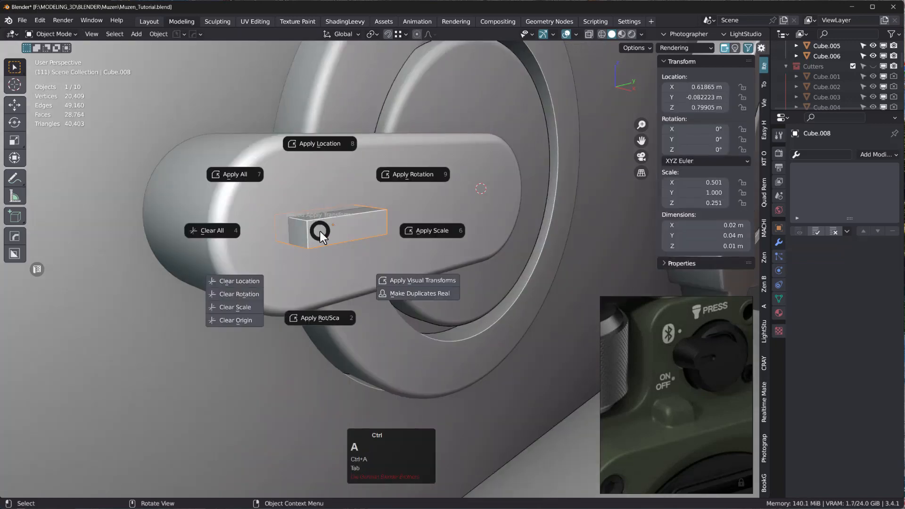
{"action": "left_click", "coordinate": [329, 313]}
- Bevel the thin block's four depth-wise corner edges with 12 segments and a width of 0.000961 m
{"action": "key", "text": "Tab"}
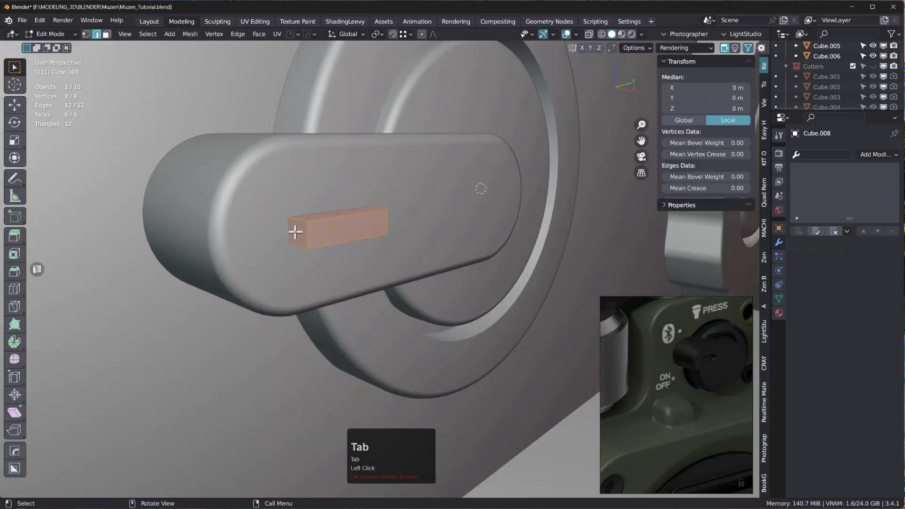
{"action": "left_click", "coordinate": [296, 220], "text": "ctrl+alt"}
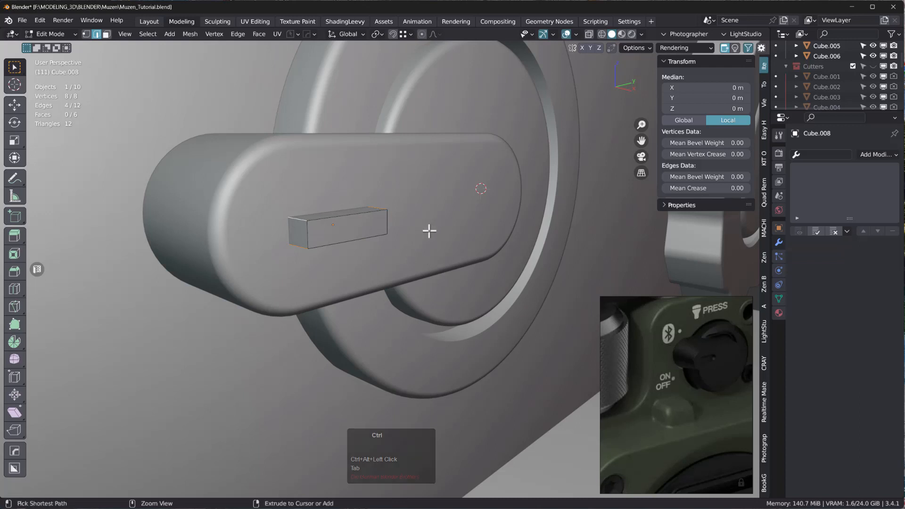
{"action": "key", "text": "ctrl+b"}
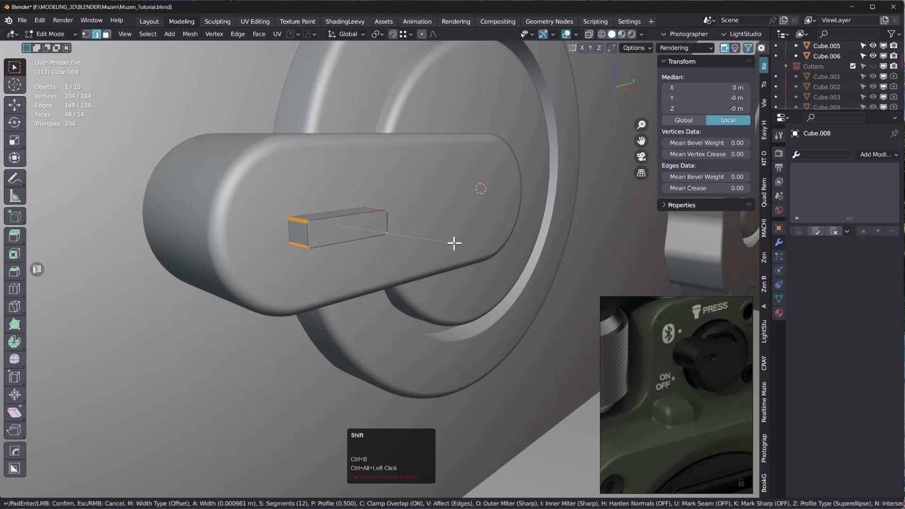
{"action": "left_click", "coordinate": [452, 244]}
{"action": "middle_click_drag", "start_coordinate": [358, 245], "coordinate": [281, 218]}
{"action": "scroll", "coordinate": [320, 240], "scroll_direction": "up", "scroll_amount": 4}
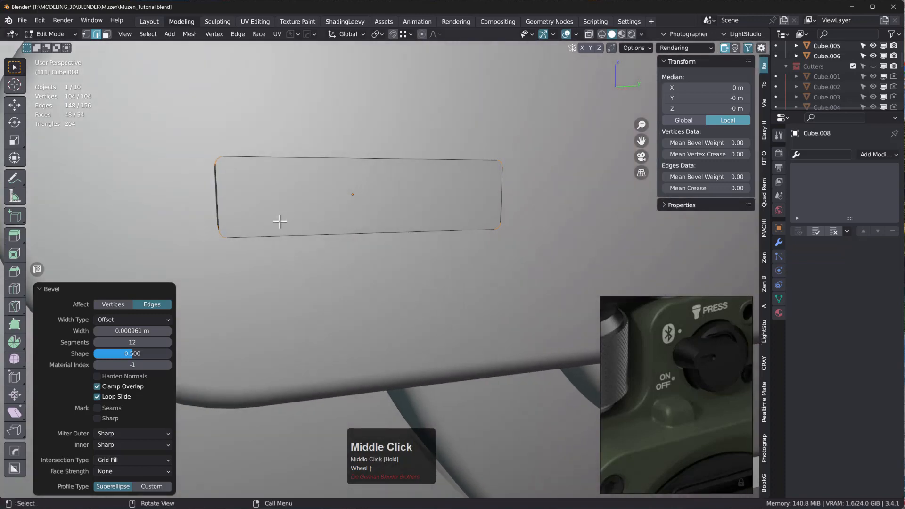
- Return the thin block to Object Mode and shade it smooth with Auto Smooth at 30°
{"action": "key", "text": "Tab"}
{"action": "middle_click_drag", "start_coordinate": [333, 205], "coordinate": [346, 129]}
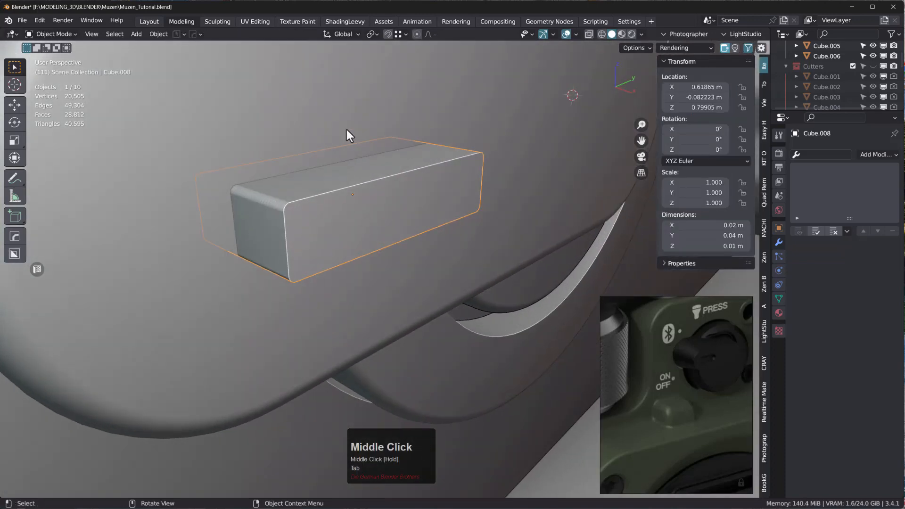
{"action": "right_click", "coordinate": [320, 216]}
{"action": "left_click", "coordinate": [320, 214]}
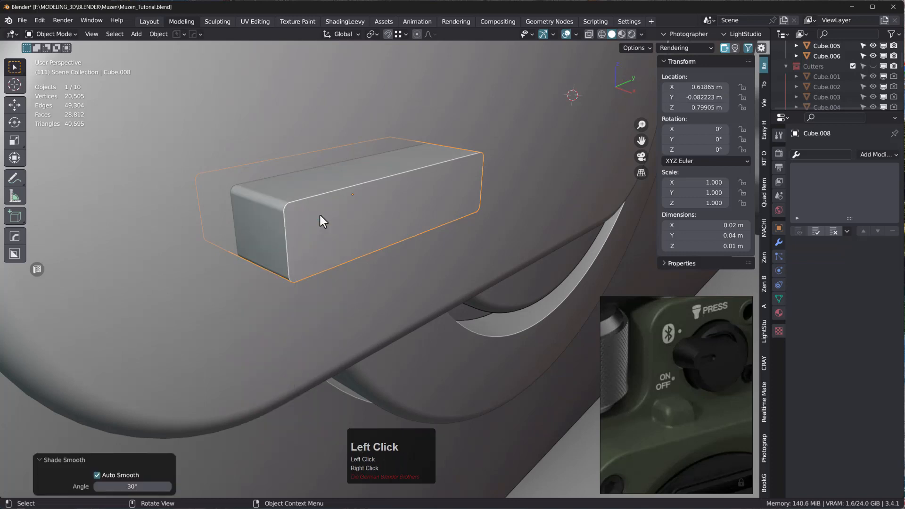
- Cut the rounded thin block out of the bar grip with a Difference boolean
{"action": "key", "text": "shift"}
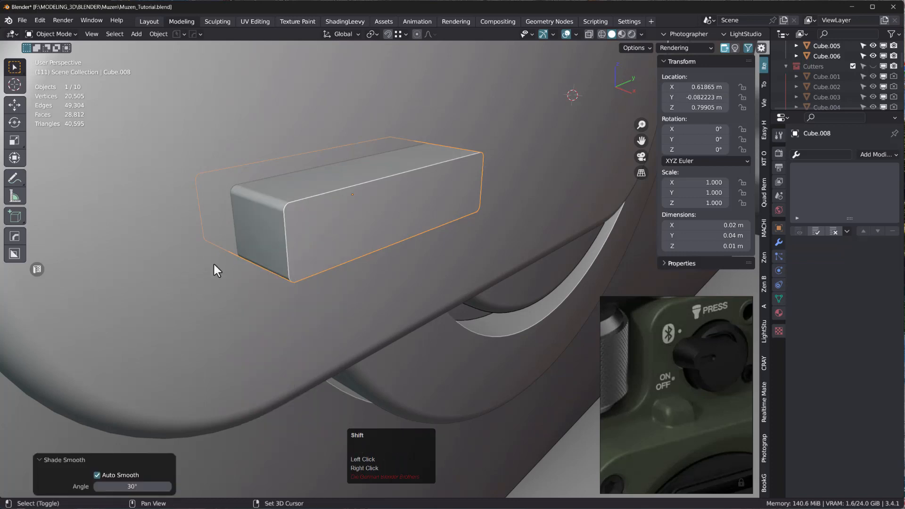
{"action": "left_click", "coordinate": [152, 261], "text": "shift"}
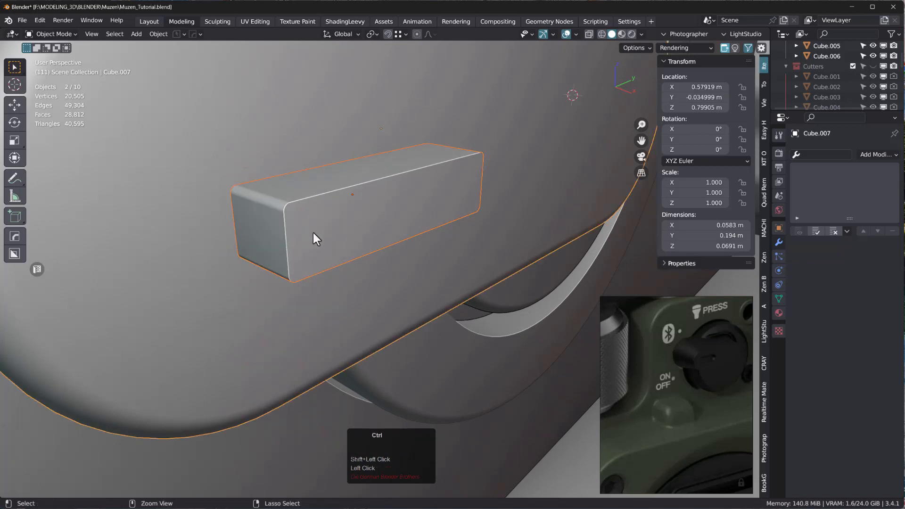
{"action": "key", "text": "ctrl+KP_Subtract"}
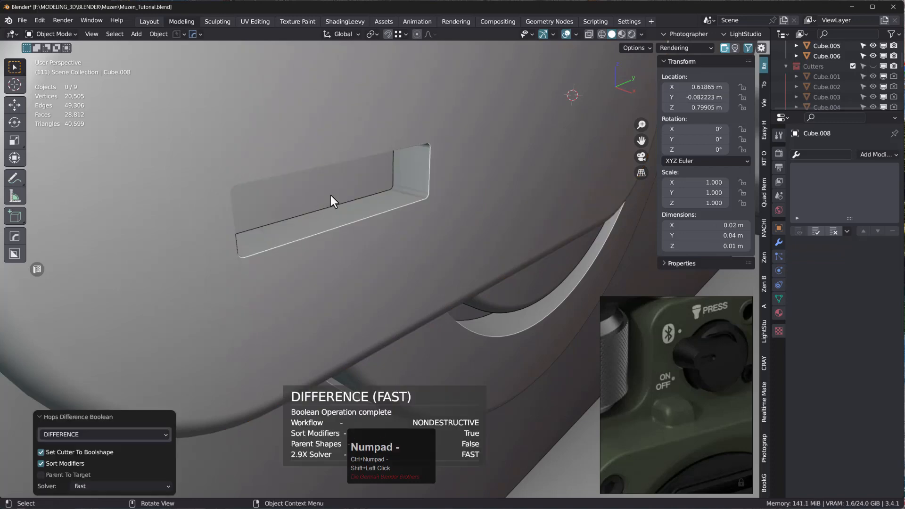
- Apply the Difference boolean modifiers on the bar grip and on the round ring behind it
{"action": "middle_click_drag", "start_coordinate": [330, 199], "coordinate": [331, 173]}
{"action": "scroll", "coordinate": [277, 178], "scroll_direction": "down", "scroll_amount": 6}
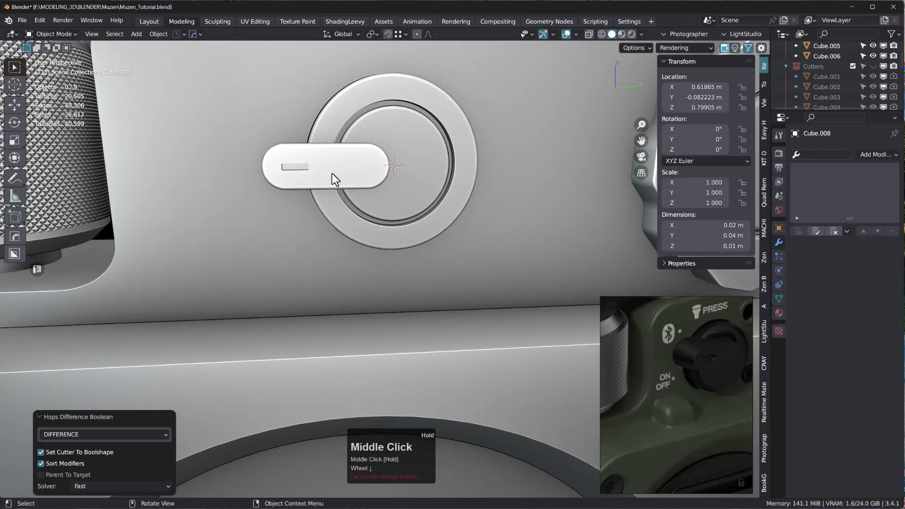
{"action": "left_click", "coordinate": [355, 158]}
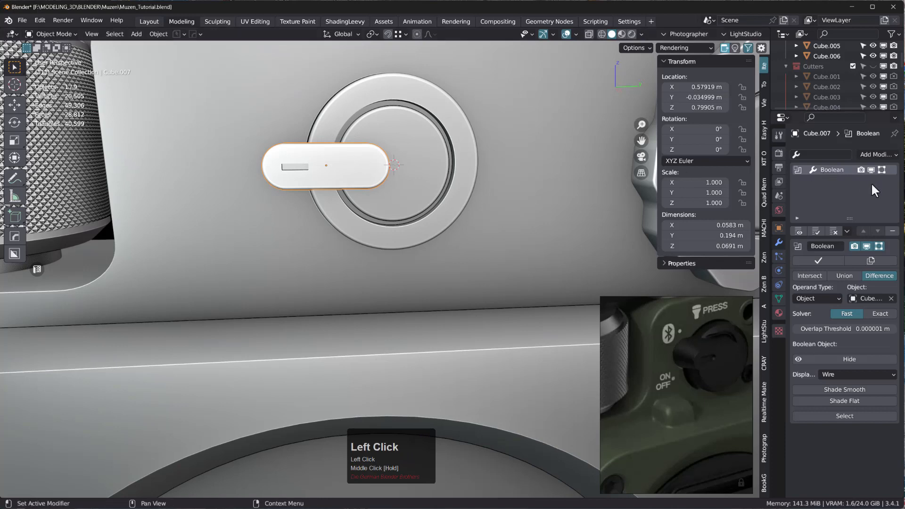
{"action": "left_click", "coordinate": [822, 260]}
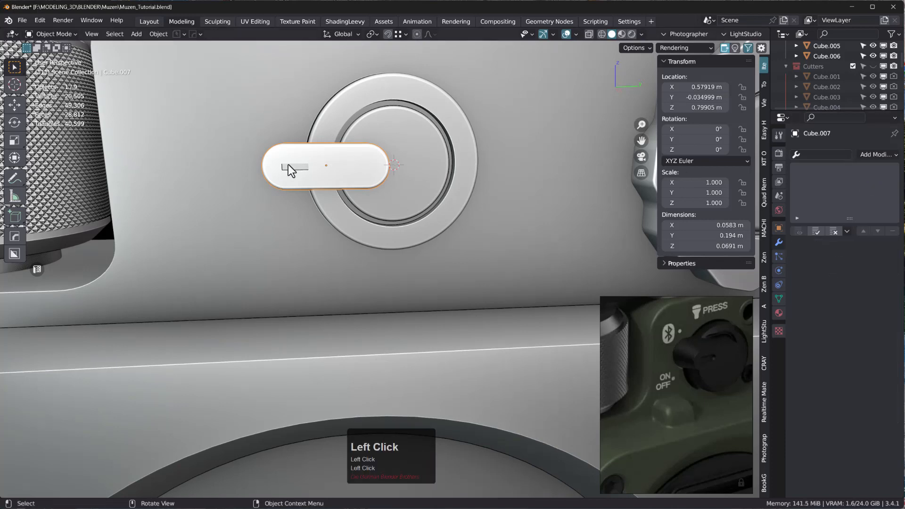
{"action": "left_click", "coordinate": [437, 113]}
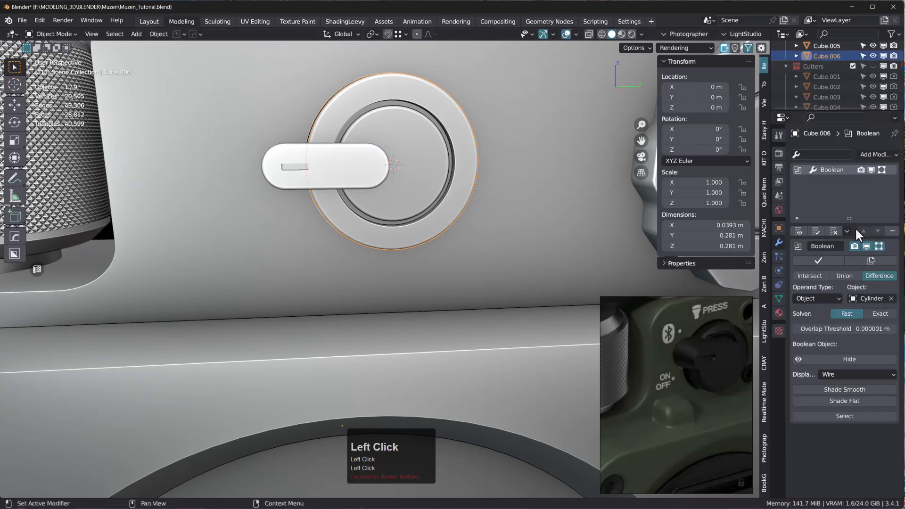
{"action": "left_click", "coordinate": [818, 260]}
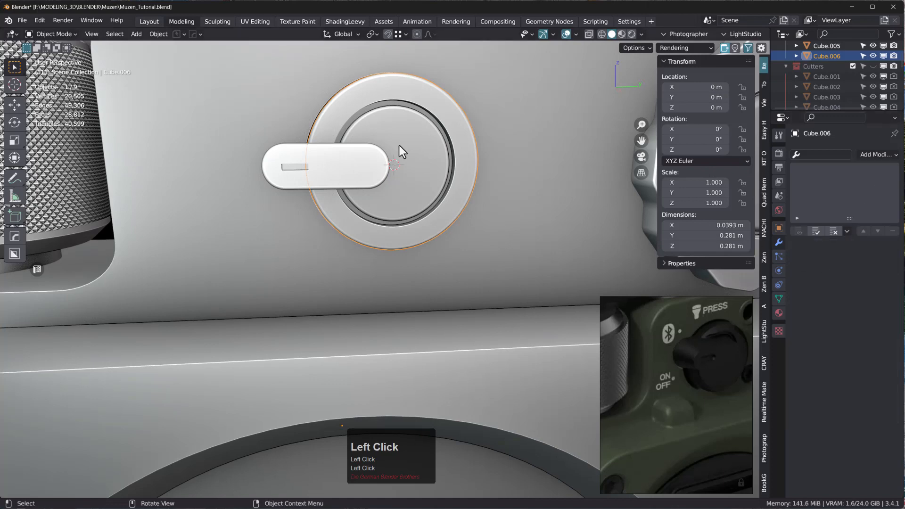
- Join the bar grip to the round disc with a Union boolean and apply the modifier on the disc
{"action": "middle_click_drag", "start_coordinate": [398, 145], "coordinate": [377, 171]}
{"action": "left_click", "coordinate": [377, 171]}
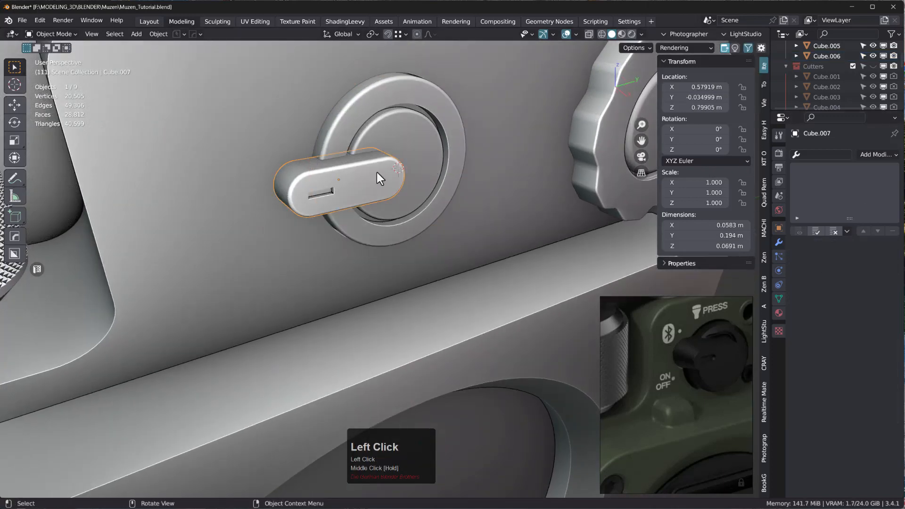
{"action": "left_click", "coordinate": [417, 129], "text": "shift"}
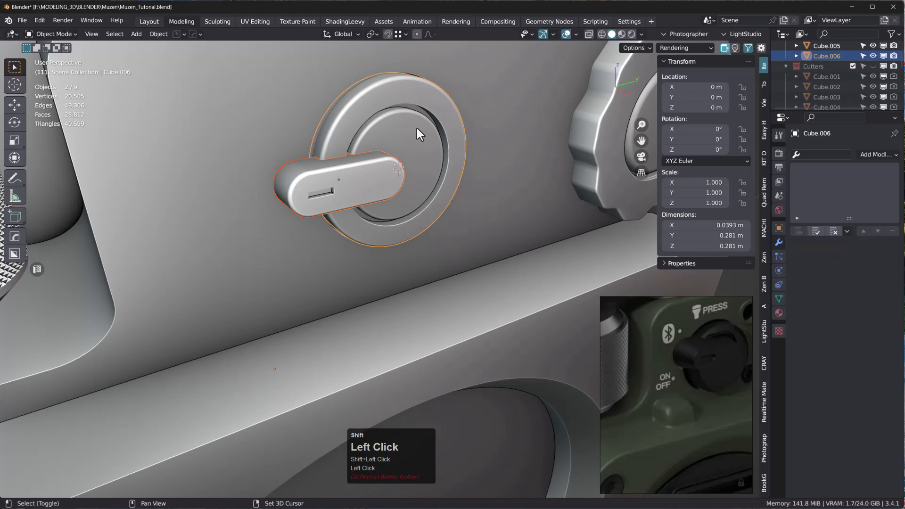
{"action": "key", "text": "ctrl+KP_Add"}
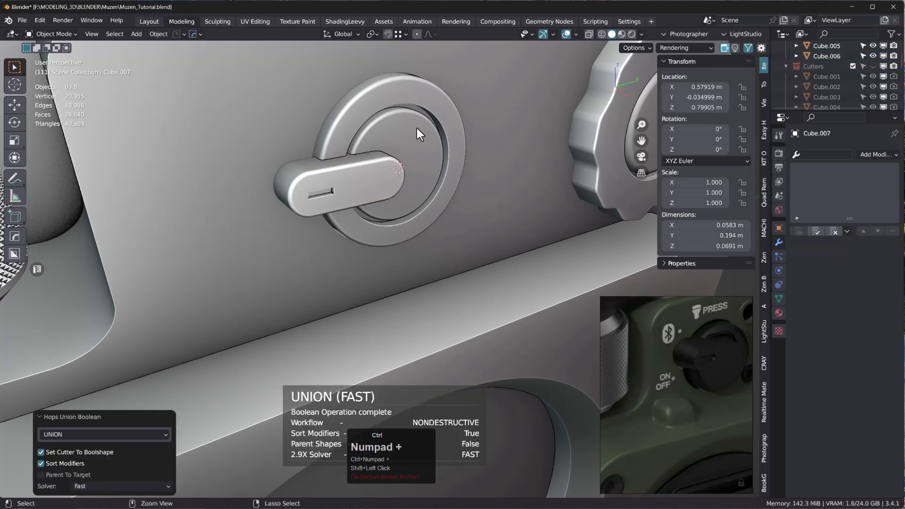
{"action": "middle_click_drag", "start_coordinate": [358, 154], "coordinate": [356, 182]}
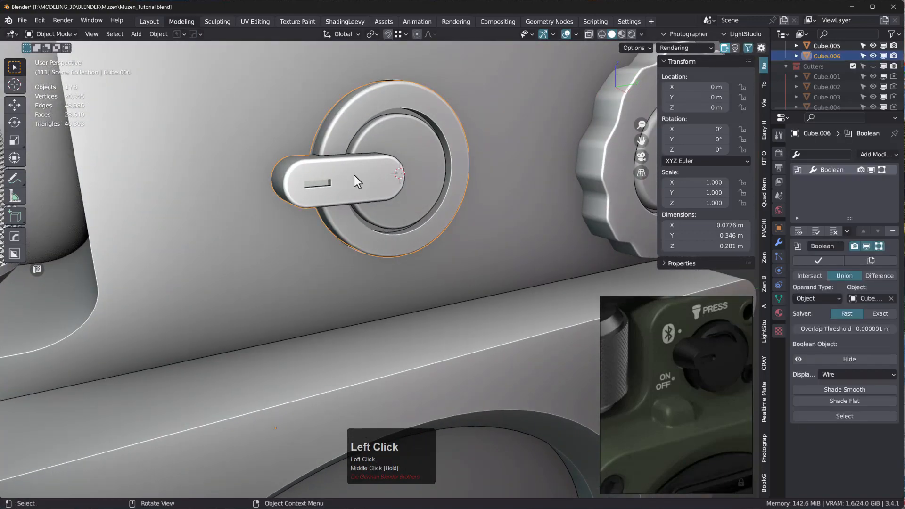
{"action": "left_click", "coordinate": [828, 258]}
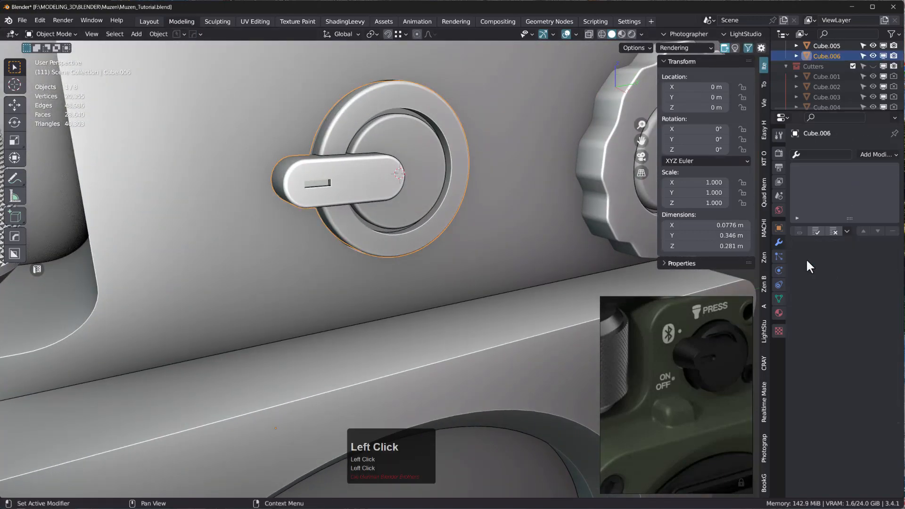
- Set the joined control's origin to its geometry
{"action": "mouse_move", "coordinate": [349, 180]}
{"action": "middle_mouse_down"}
{"action": "mouse_move", "coordinate": [329, 165]}
{"action": "mouse_move", "coordinate": [320, 141]}
{"action": "mouse_move", "coordinate": [295, 135]}
{"action": "mouse_move", "coordinate": [256, 170]}
{"action": "mouse_move", "coordinate": [229, 176]}
{"action": "mouse_move", "coordinate": [253, 190]}
{"action": "mouse_move", "coordinate": [337, 194]}
{"action": "mouse_move", "coordinate": [329, 185]}
{"action": "mouse_move", "coordinate": [344, 183]}
{"action": "middle_mouse_up"}
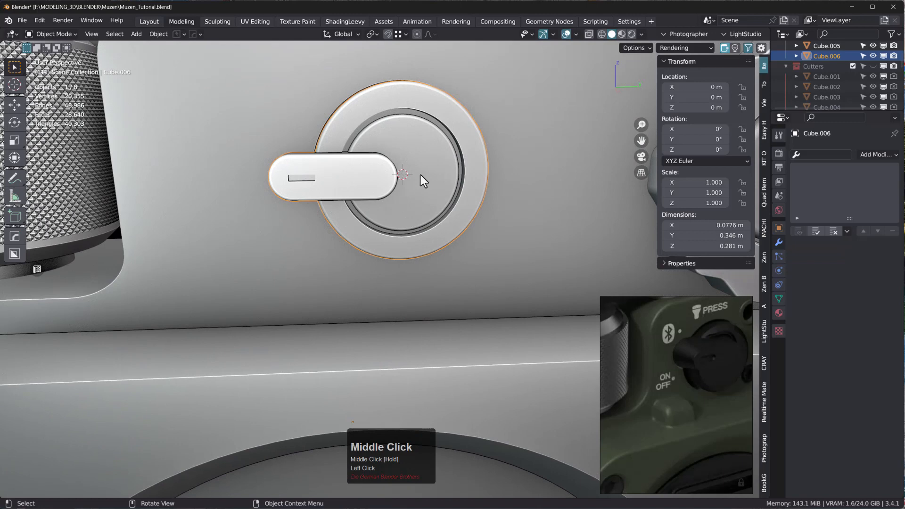
{"action": "left_click", "coordinate": [384, 175]}
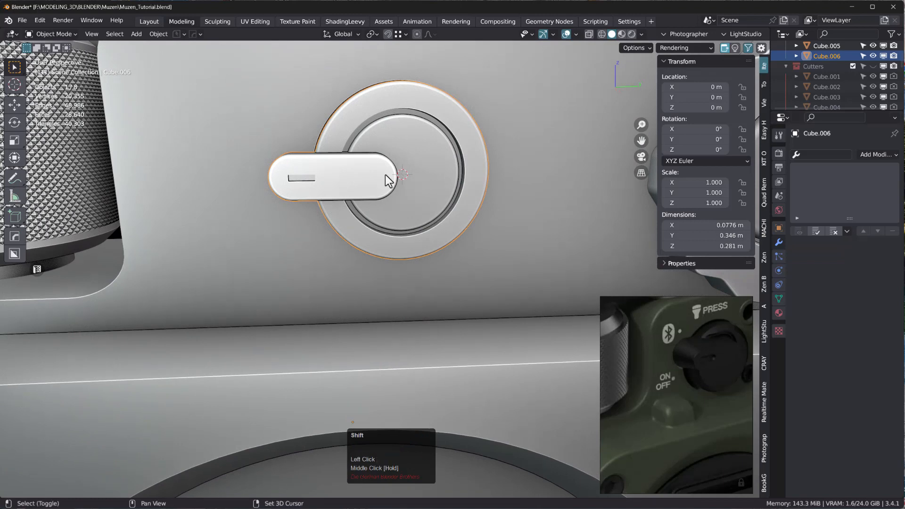
{"action": "key", "text": "shift+s"}
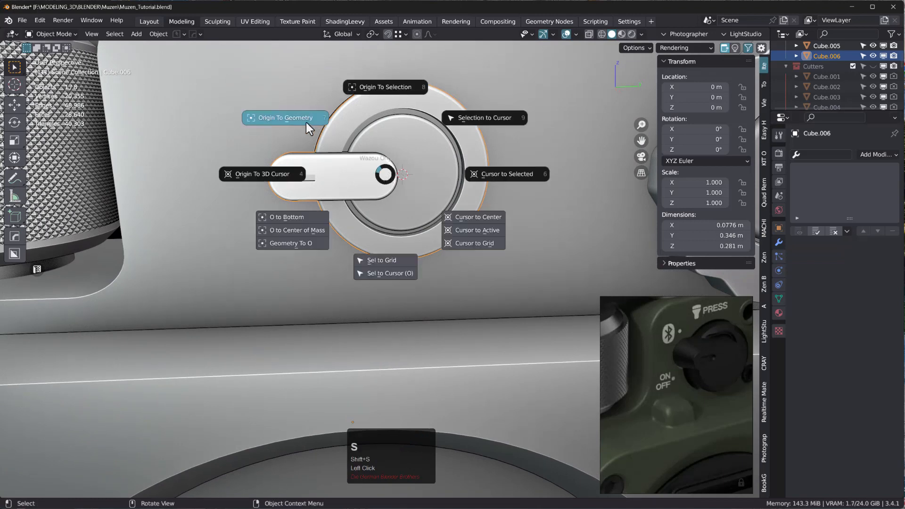
{"action": "left_click", "coordinate": [293, 119]}
- Set the joined control's origin to the 3D cursor and rotate the control -17° about the global X axis
{"action": "mouse_move", "coordinate": [423, 188]}
{"action": "middle_mouse_down"}
{"action": "mouse_move", "coordinate": [409, 196]}
{"action": "mouse_move", "coordinate": [408, 188]}
{"action": "middle_mouse_up"}
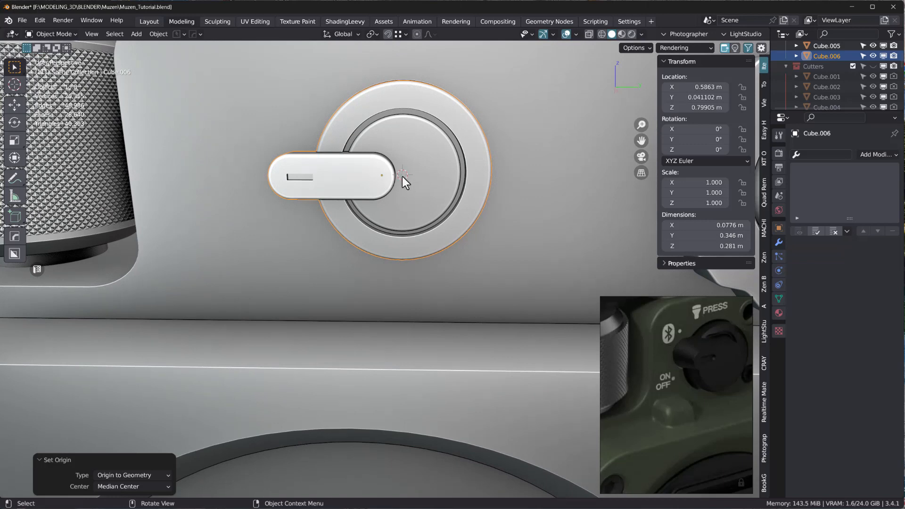
{"action": "key", "text": "shift+s"}
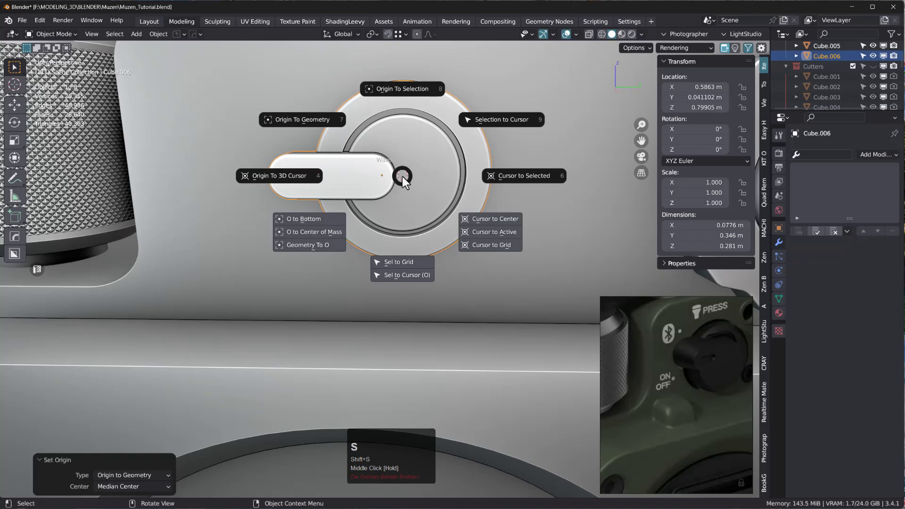
{"action": "left_click", "coordinate": [284, 177]}
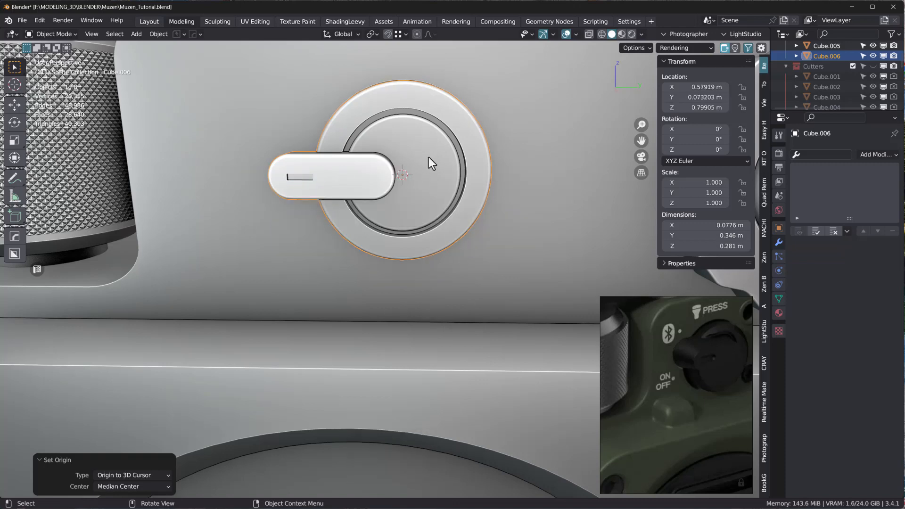
{"action": "key", "text": "r"}
{"action": "key", "text": "x"}
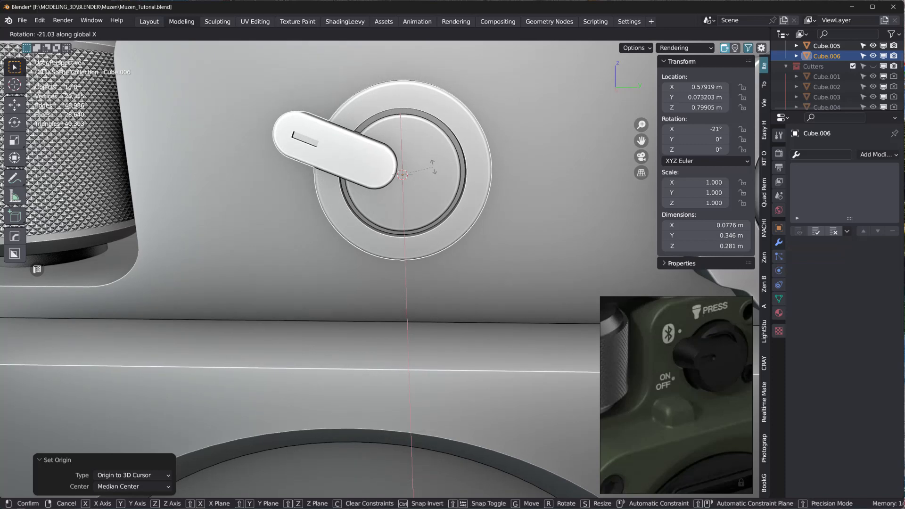
{"action": "left_click", "coordinate": [499, 186]}
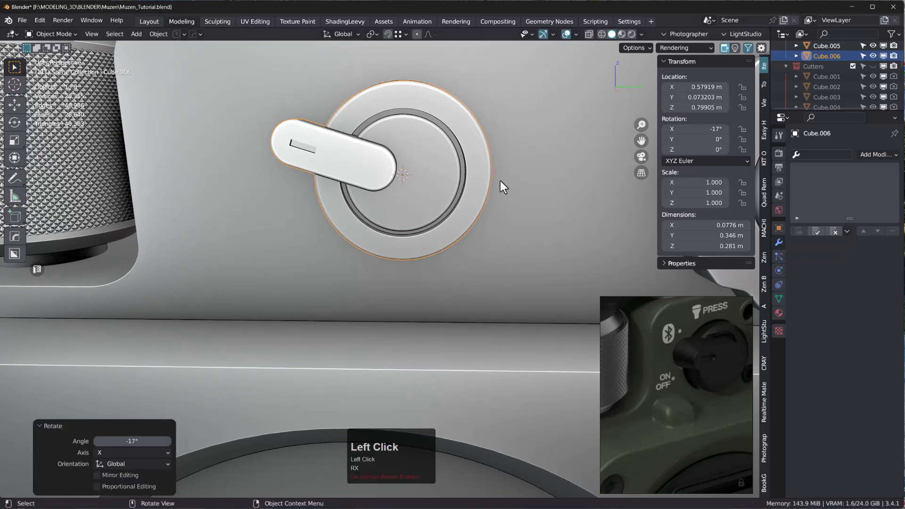
- Examine the whole radio front in the right orthographic view and the area around the control in the reference image
{"action": "scroll", "coordinate": [516, 196], "scroll_direction": "down", "scroll_amount": 6}
{"action": "middle_click_drag", "start_coordinate": [530, 198], "coordinate": [392, 140]}
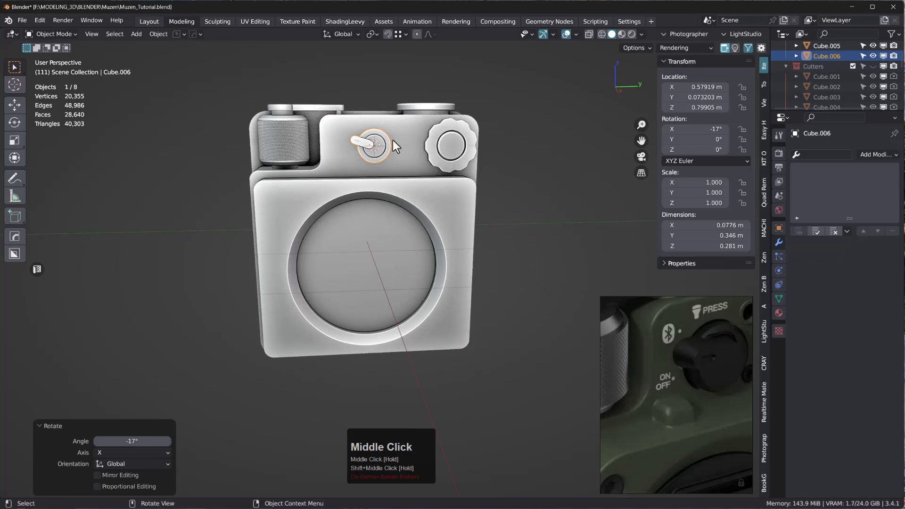
{"action": "key", "text": "KP_3"}
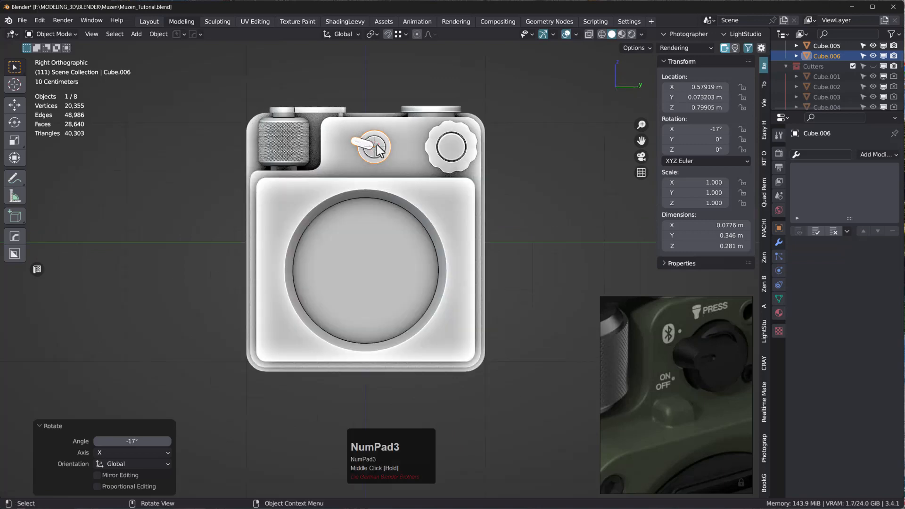
{"action": "scroll", "coordinate": [716, 307], "scroll_direction": "up", "scroll_amount": 2}
{"action": "middle_click", "coordinate": [709, 325]}
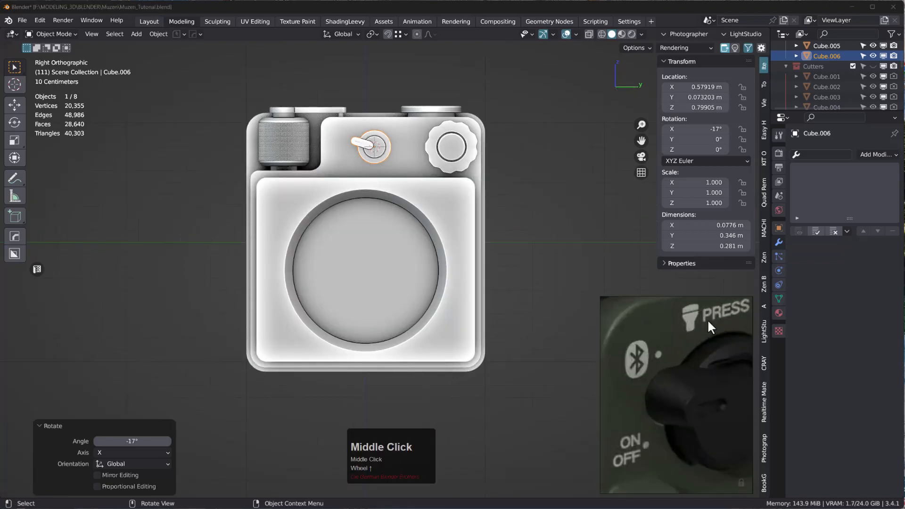
{"action": "scroll", "coordinate": [688, 315], "scroll_direction": "down", "scroll_amount": 4}
{"action": "left_click_drag", "start_coordinate": [727, 327], "coordinate": [671, 333]}
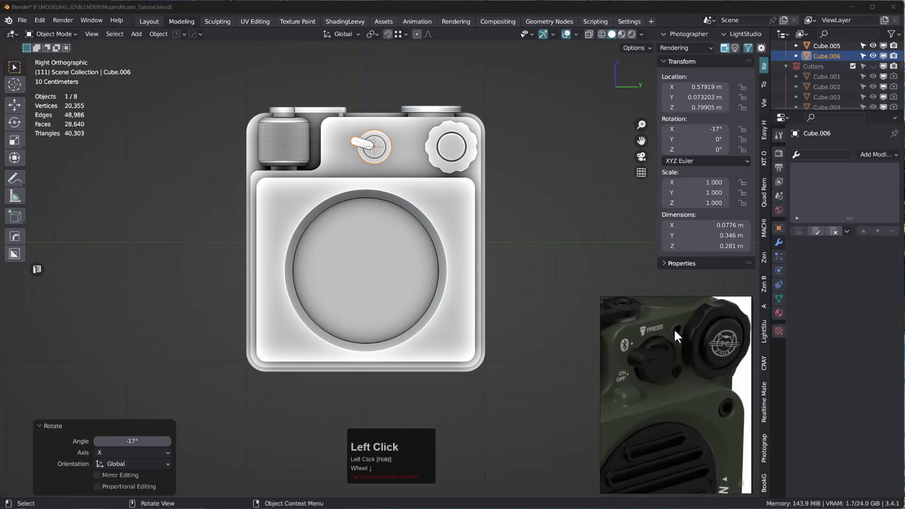
- Add a mesh cylinder at the 3D cursor on the round control and set its Y rotation to 90°
{"action": "left_click", "coordinate": [407, 144]}
{"action": "key", "text": "space"}
{"action": "mouse_move", "coordinate": [402, 142]}
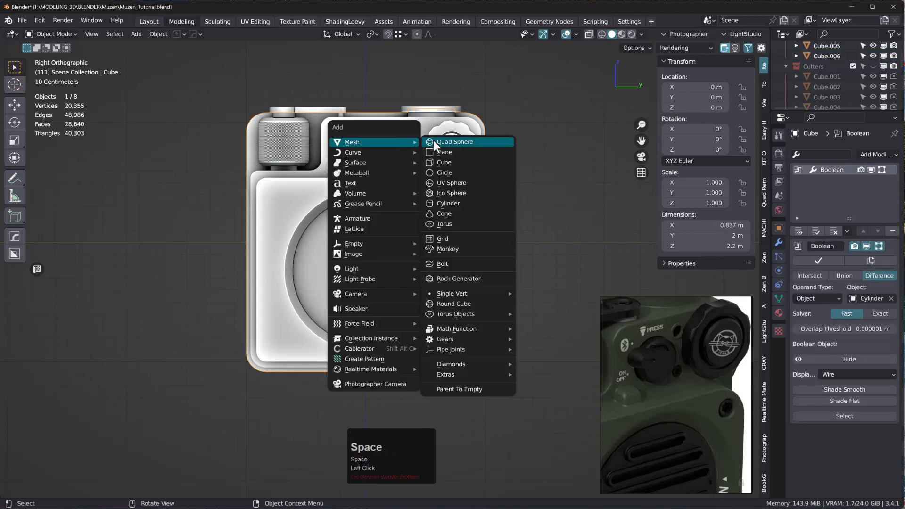
{"action": "left_click", "coordinate": [447, 203]}
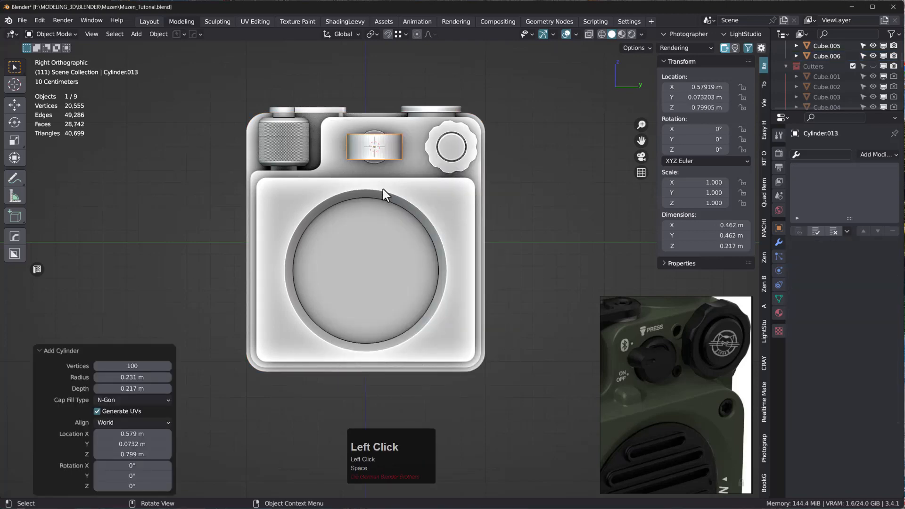
{"action": "left_click", "coordinate": [132, 475]}
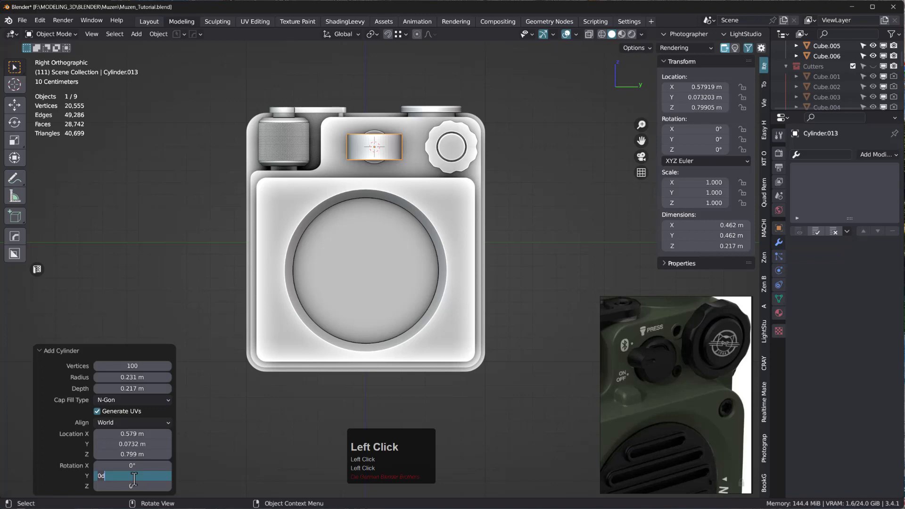
{"action": "type", "text": "90"}
{"action": "key", "text": "Return"}
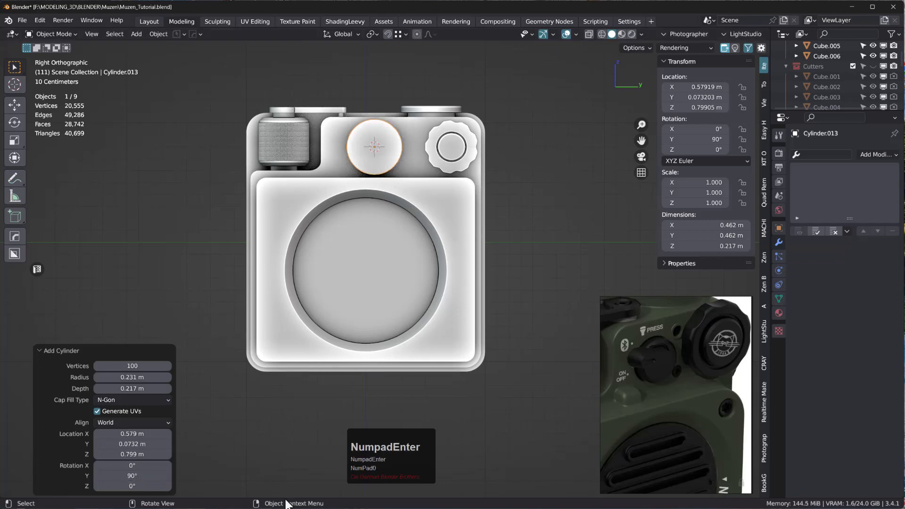
- Set the new cylinder to 100 vertices with a radius of 0.061 m
{"action": "left_click_drag", "start_coordinate": [137, 366], "coordinate": [115, 371], "text": "shift"}
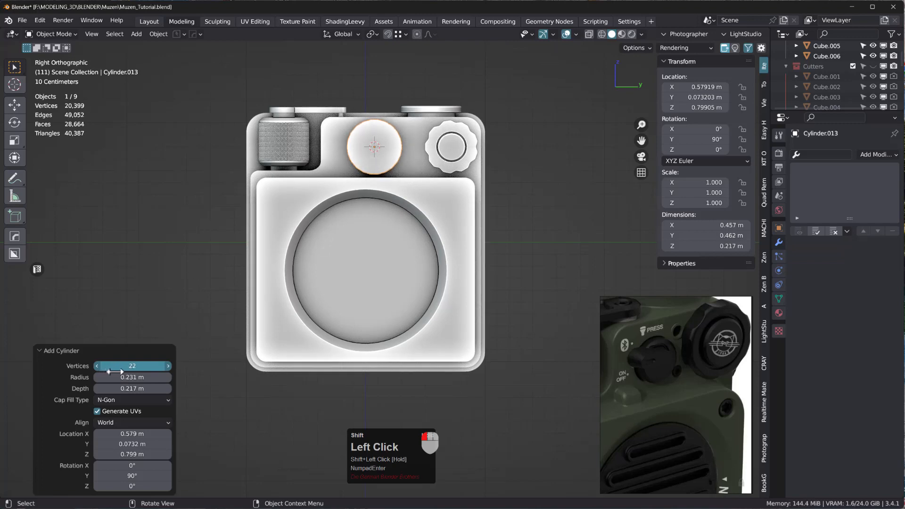
{"action": "double_click", "coordinate": [154, 366]}
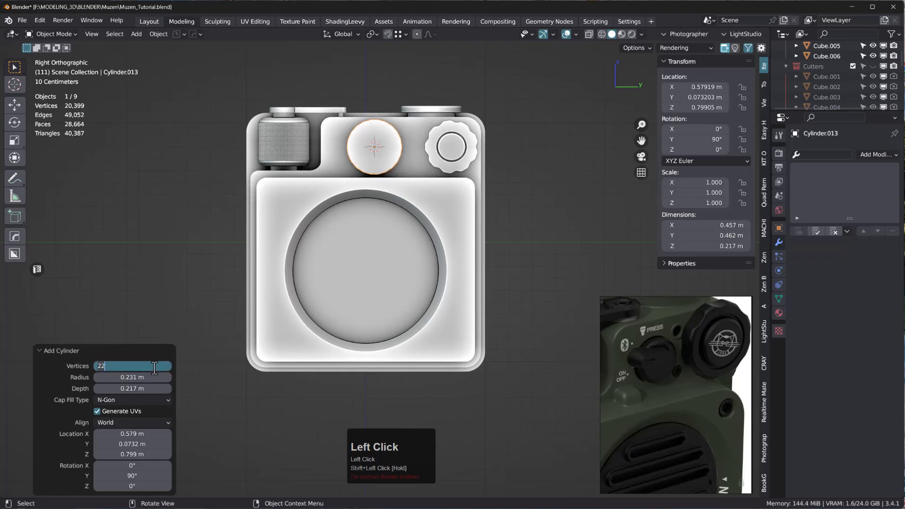
{"action": "type", "text": "100"}
{"action": "key", "text": "KP_Enter"}
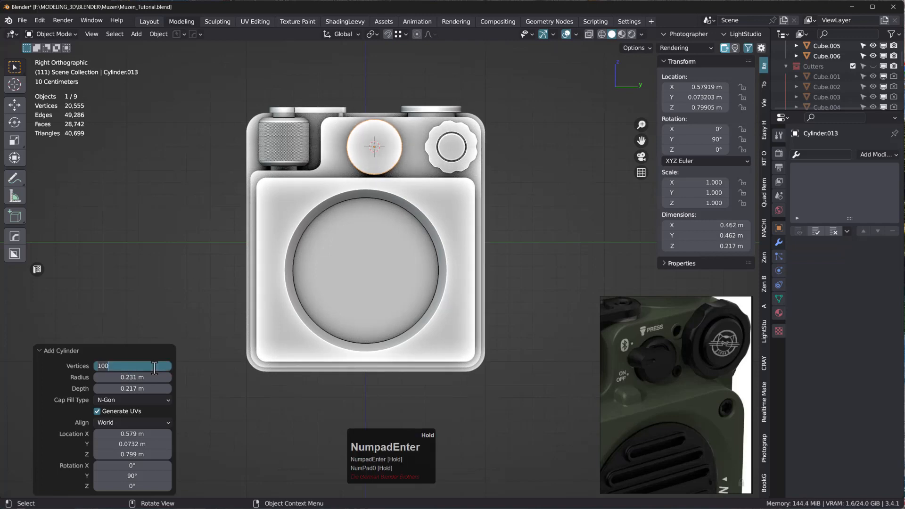
{"action": "left_click_drag", "start_coordinate": [133, 377], "coordinate": [84, 386], "text": "shift"}
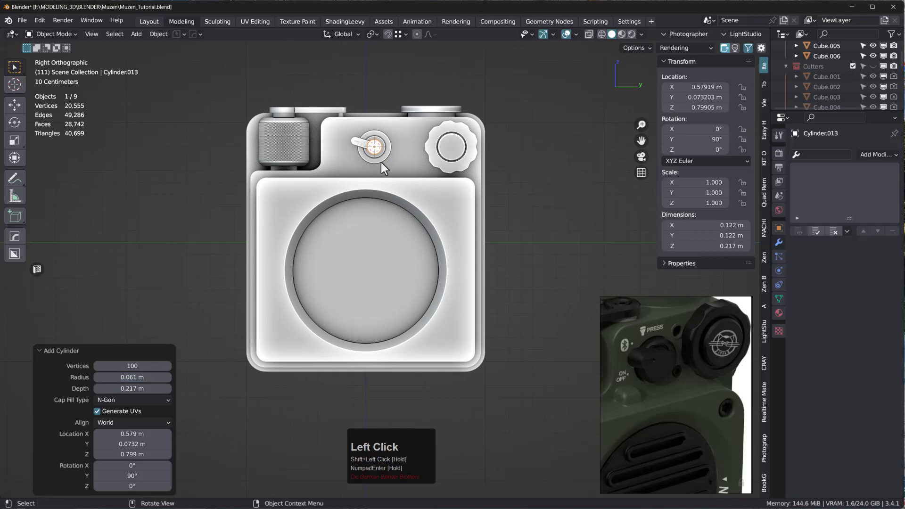
- Set the new cylinder's depth to 0.059 m and move it about 0.27 m along global Y towards the scalloped knob
{"action": "middle_click_drag", "start_coordinate": [380, 143], "coordinate": [427, 187]}
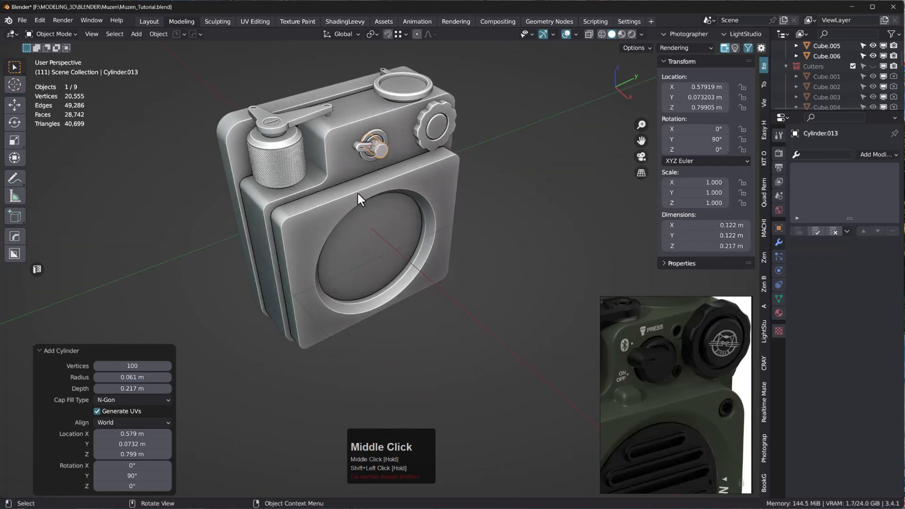
{"action": "left_click_drag", "start_coordinate": [145, 392], "coordinate": [83, 396], "text": "shift"}
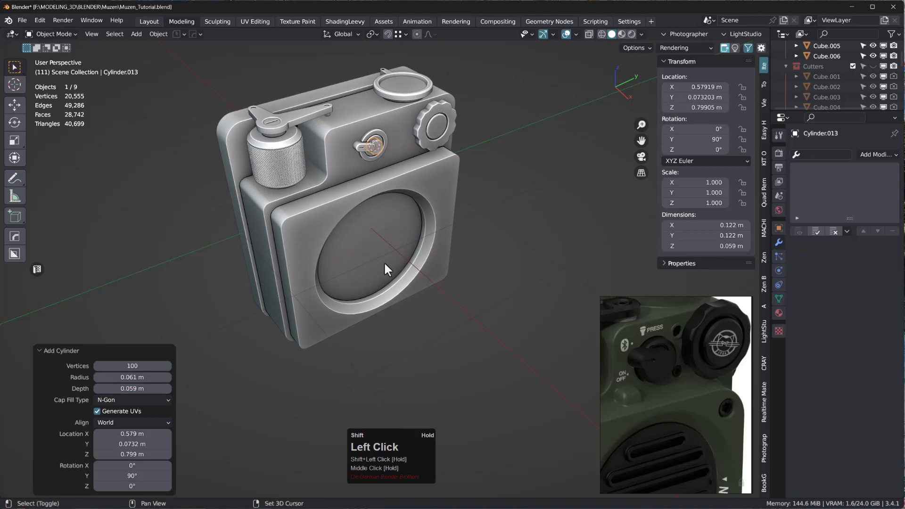
{"action": "scroll", "coordinate": [389, 119], "scroll_direction": "up", "scroll_amount": 6}
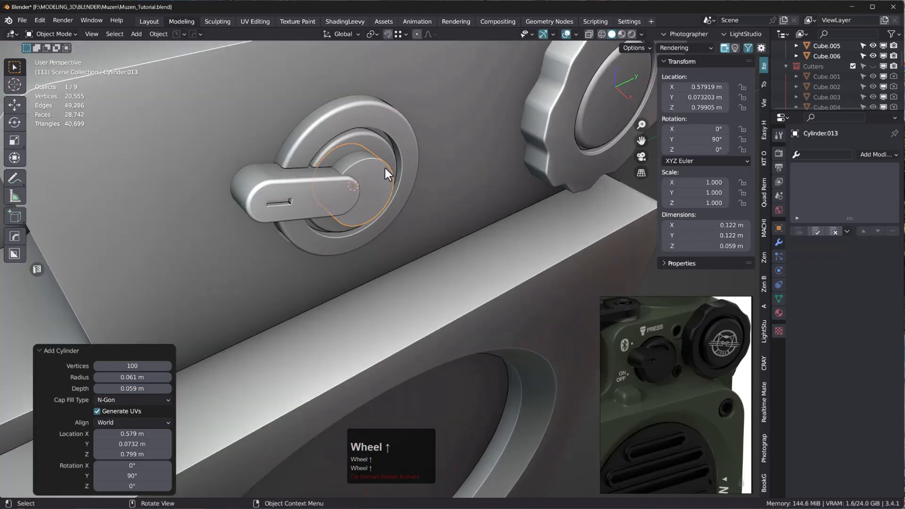
{"action": "key", "text": "g"}
{"action": "key", "text": "y"}
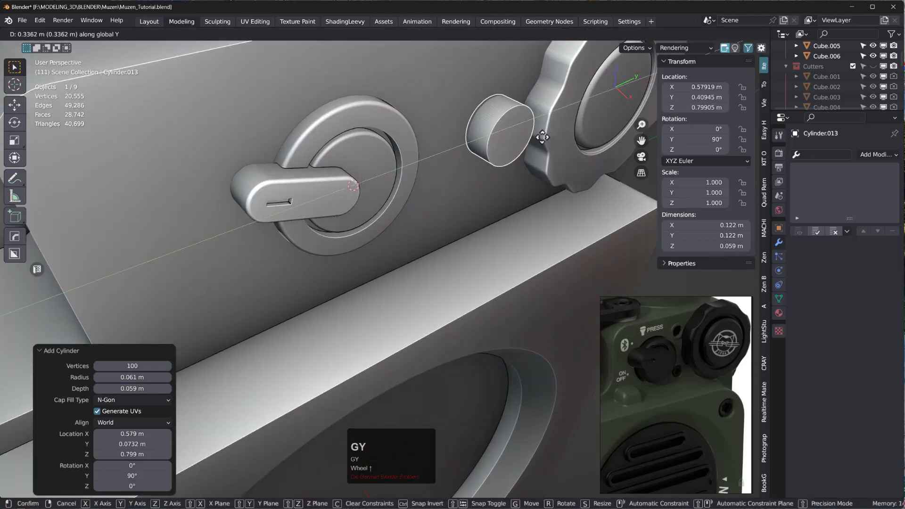
{"action": "left_click", "coordinate": [524, 150]}
- Raise the cylinder about 0.122 m along global Z, between the bar-grip control and the scalloped knob
{"action": "middle_click_drag", "start_coordinate": [523, 147], "coordinate": [481, 95]}
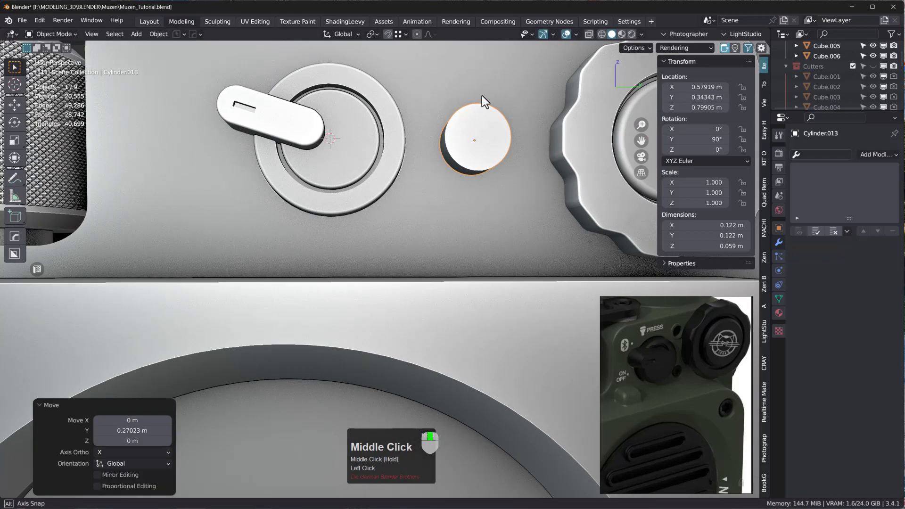
{"action": "scroll", "coordinate": [477, 109], "scroll_direction": "down", "scroll_amount": 3}
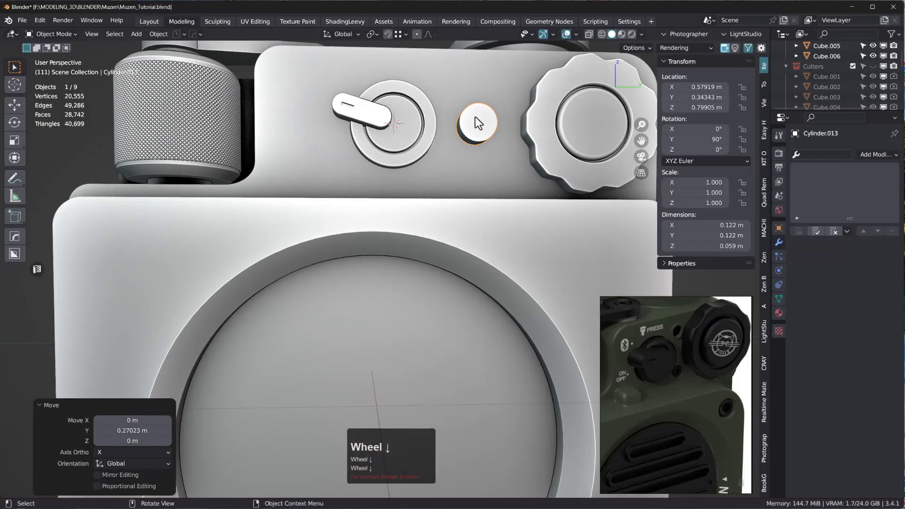
{"action": "key", "text": "g"}
{"action": "key", "text": "z"}
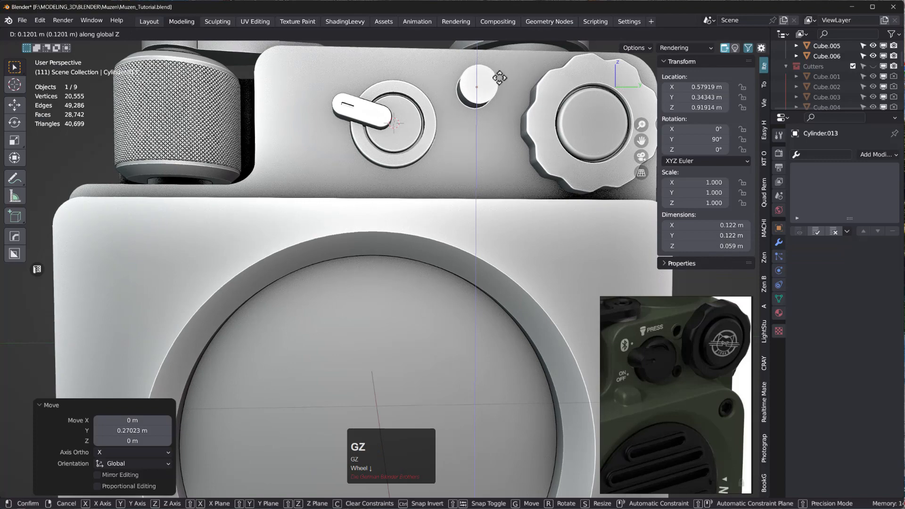
{"action": "left_click", "coordinate": [490, 108]}
- Select both circular end faces of the cylinder in Edit Mode and inset them with a thickness of 0.0068 m
{"action": "middle_click_drag", "start_coordinate": [490, 109], "coordinate": [538, 167]}
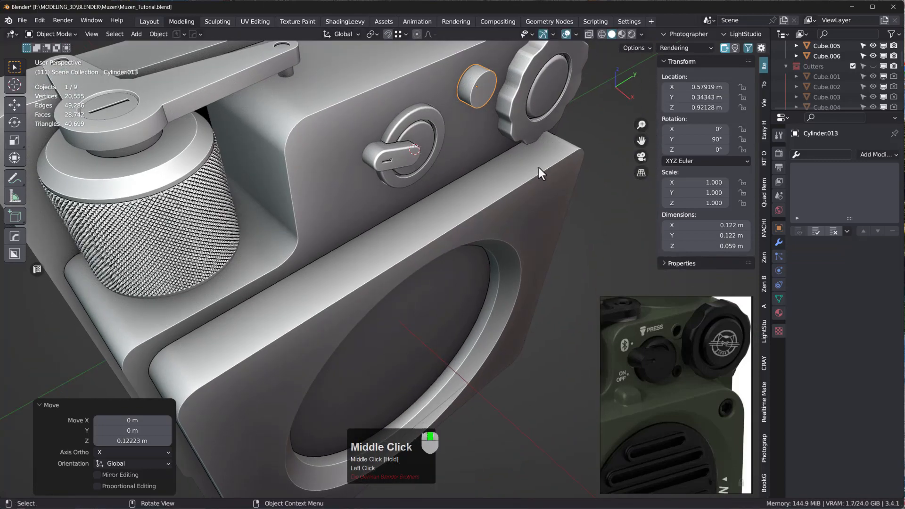
{"action": "scroll", "coordinate": [488, 61], "scroll_direction": "up", "scroll_amount": 3}
{"action": "scroll", "coordinate": [472, 126], "scroll_direction": "up", "scroll_amount": 2}
{"action": "middle_click_drag", "start_coordinate": [472, 126], "coordinate": [457, 121]}
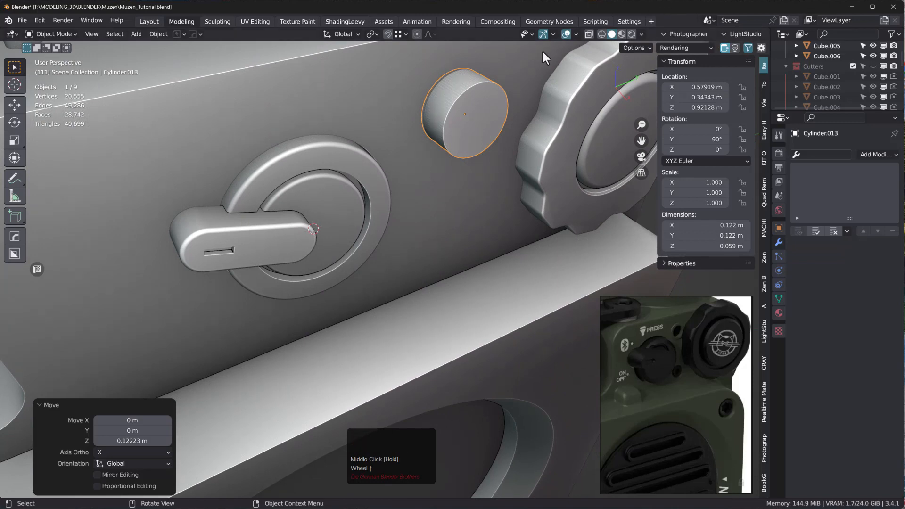
{"action": "left_click", "coordinate": [589, 34]}
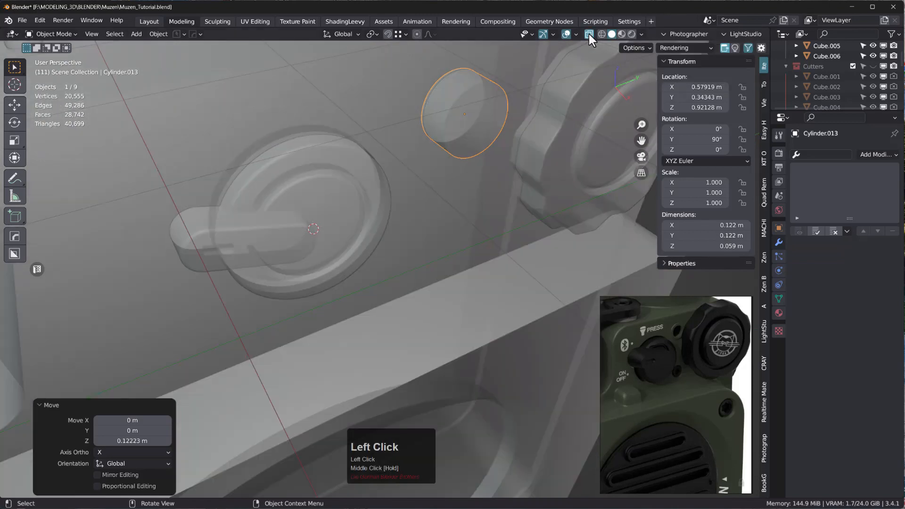
{"action": "key", "text": "Tab"}
{"action": "left_click", "coordinate": [475, 116]}
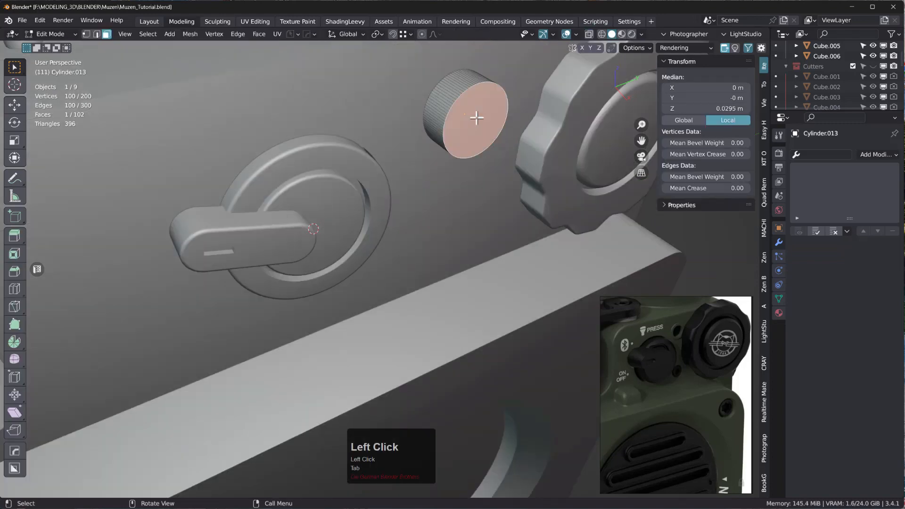
{"action": "middle_click_drag", "start_coordinate": [449, 121], "coordinate": [592, 43]}
{"action": "left_click", "coordinate": [589, 35]}
{"action": "middle_click_drag", "start_coordinate": [496, 61], "coordinate": [628, 27]}
{"action": "left_click", "coordinate": [453, 135], "text": "shift"}
{"action": "left_click", "coordinate": [589, 35]}
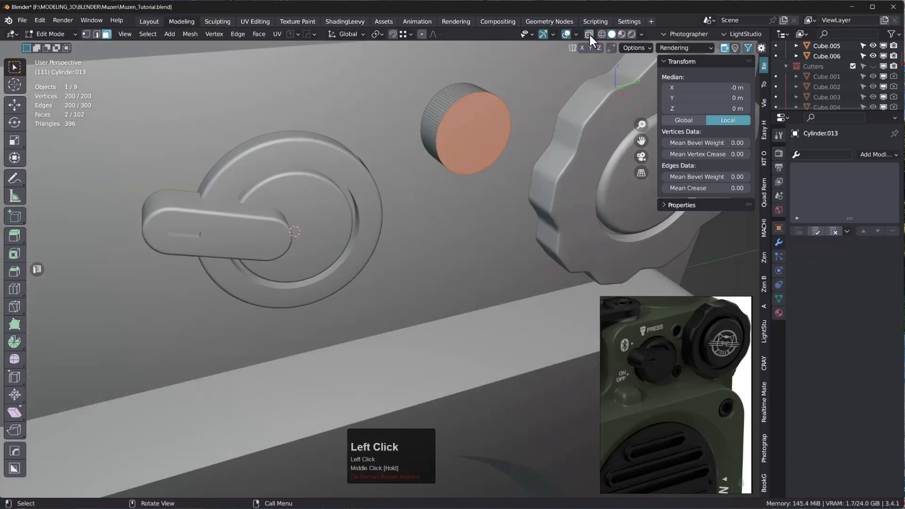
{"action": "scroll", "coordinate": [476, 123], "scroll_direction": "up", "scroll_amount": 1}
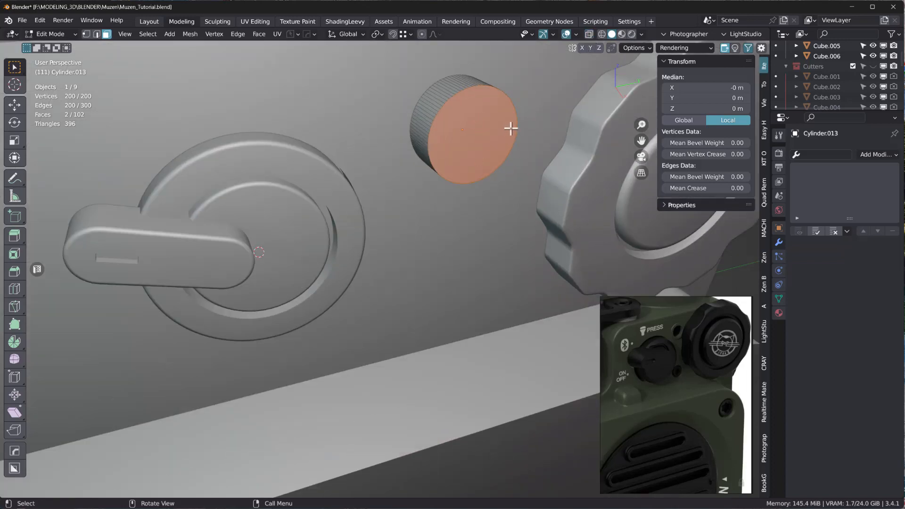
{"action": "key", "text": "i"}
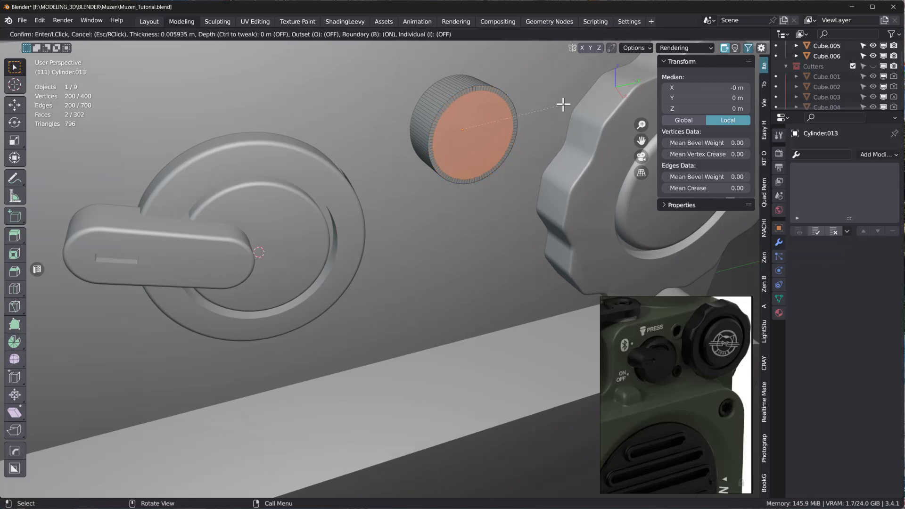
{"action": "left_click", "coordinate": [563, 104]}
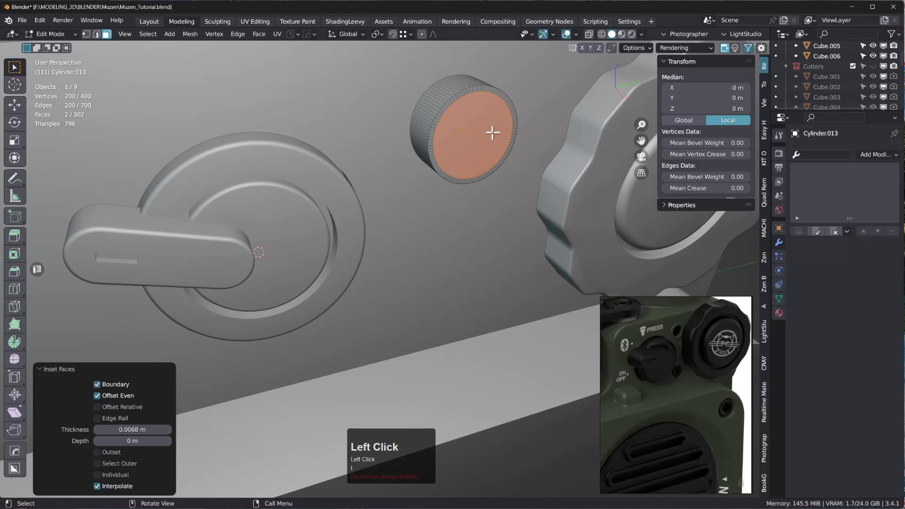
- Bridge the edge loops of the two inset end faces to turn the cylinder into an open ring
{"action": "key", "text": "ctrl+e"}
{"action": "mouse_move", "coordinate": [492, 133]}
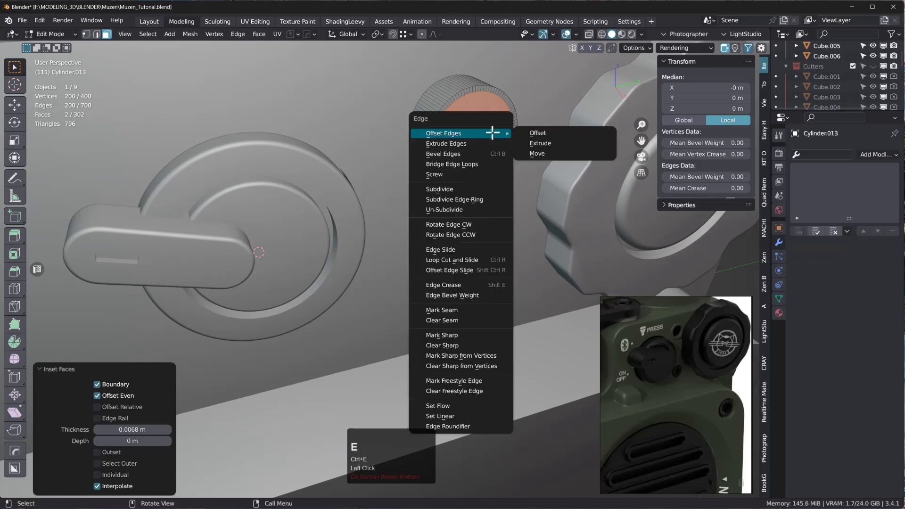
{"action": "left_click", "coordinate": [457, 165]}
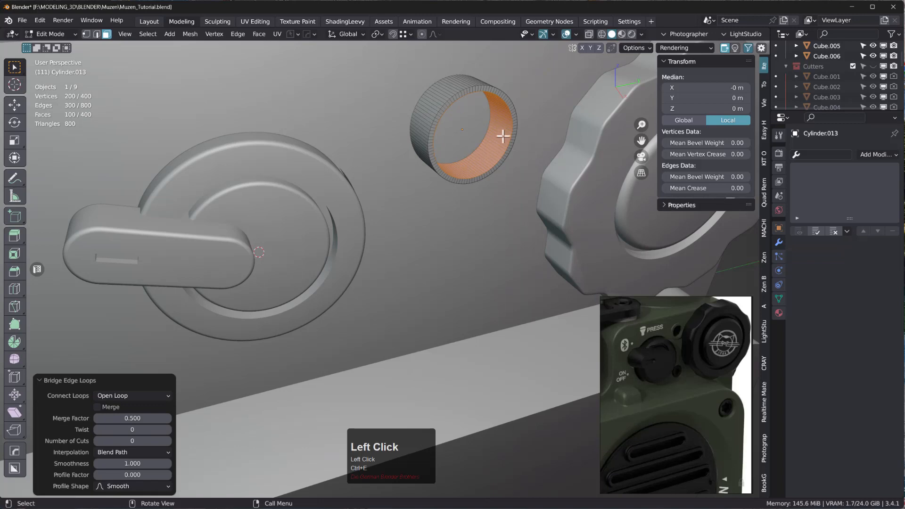
{"action": "mouse_move", "coordinate": [501, 135]}
{"action": "middle_mouse_down"}
{"action": "mouse_move", "coordinate": [480, 109]}
{"action": "mouse_move", "coordinate": [456, 105]}
{"action": "mouse_move", "coordinate": [506, 120]}
{"action": "mouse_move", "coordinate": [488, 147]}
{"action": "middle_mouse_up"}
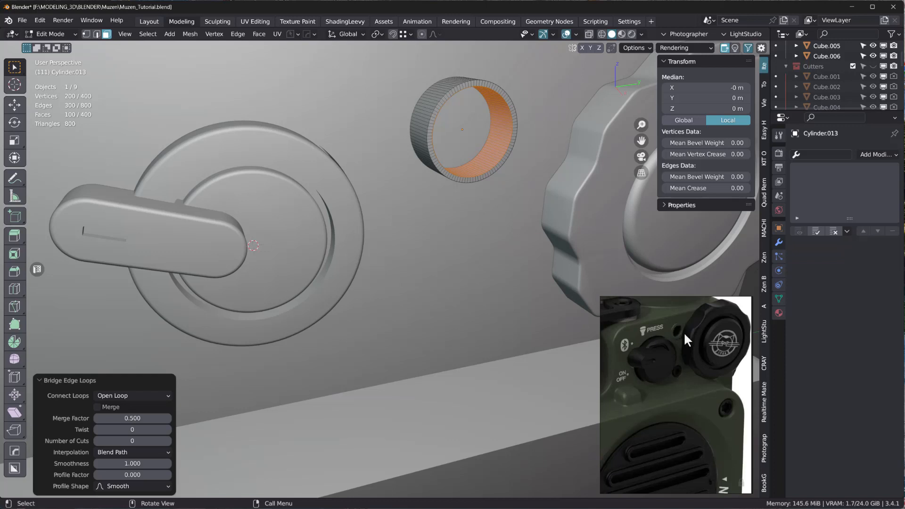
- Scale the entire ring mesh by 0.341 along the global X axis to make it thinner
{"action": "middle_click_drag", "start_coordinate": [491, 135], "coordinate": [470, 115]}
{"action": "key", "text": "a"}
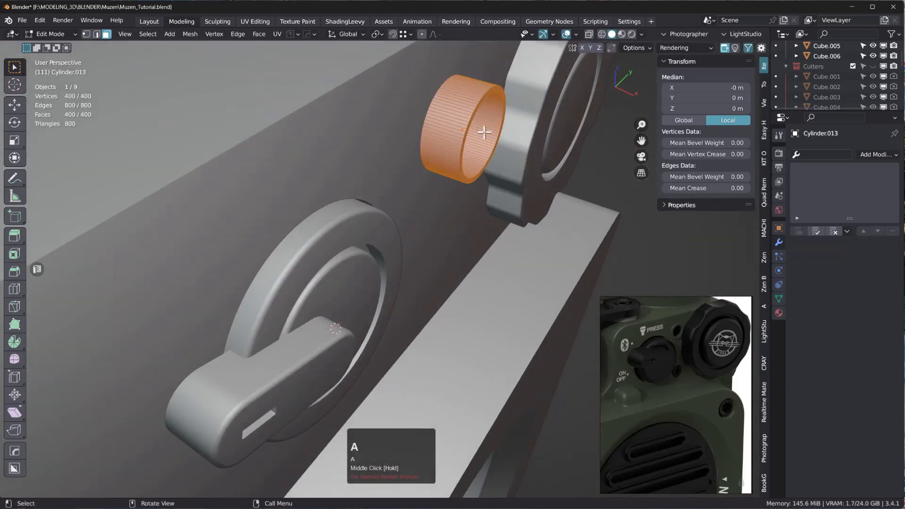
{"action": "key", "text": "s"}
{"action": "key", "text": "x"}
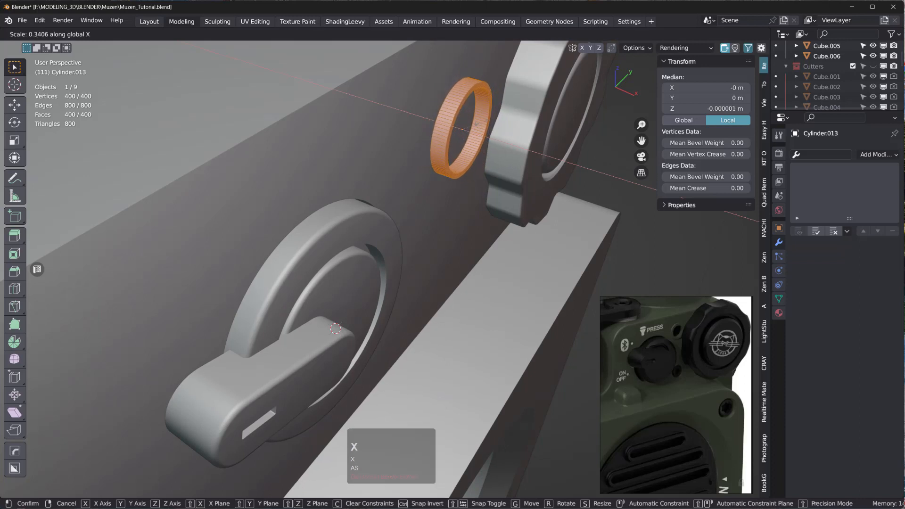
{"action": "left_click", "coordinate": [477, 128]}
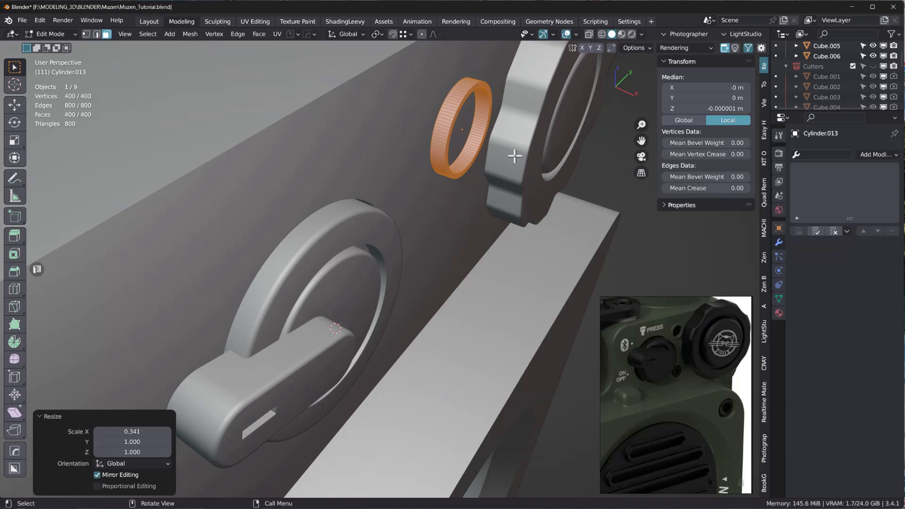
- Move the ring mesh about -0.03 m along global X into the radio's front face and return to Object Mode
{"action": "key", "text": "g"}
{"action": "key", "text": "x"}
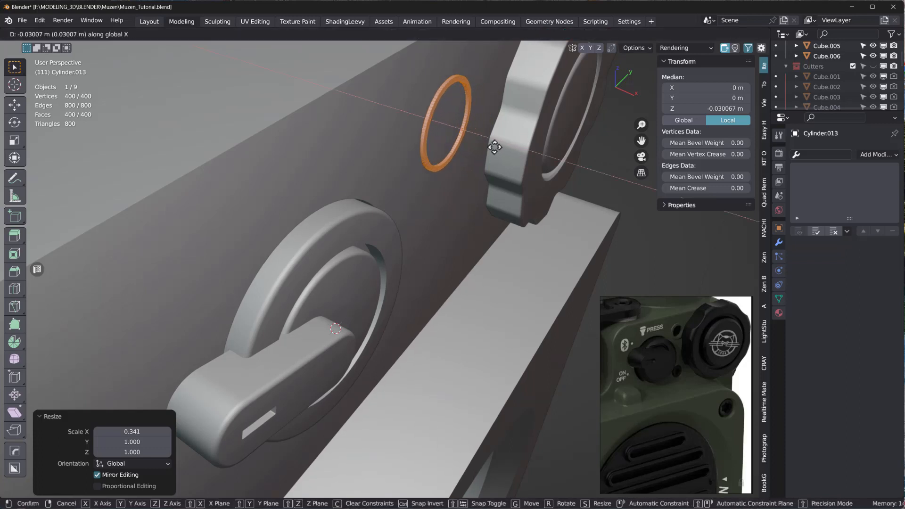
{"action": "left_click", "coordinate": [494, 147]}
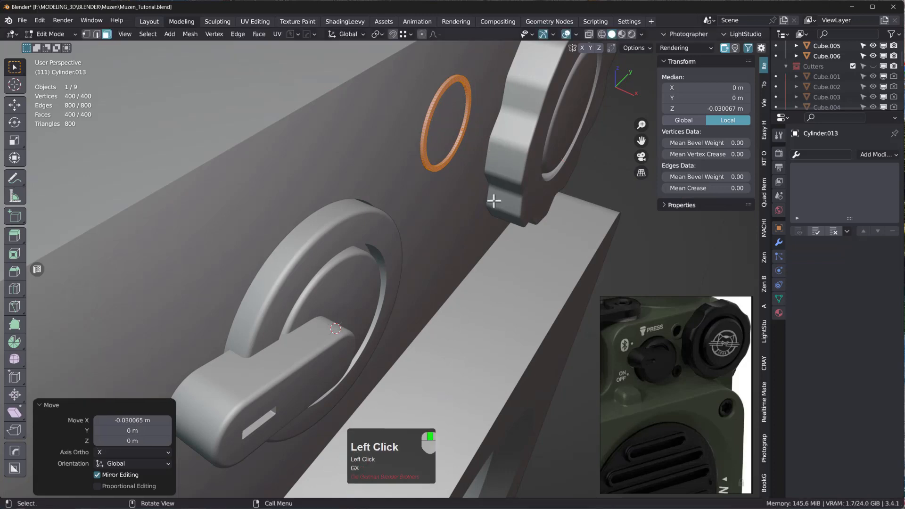
{"action": "middle_click_drag", "start_coordinate": [492, 198], "coordinate": [460, 192]}
{"action": "key", "text": "Tab"}
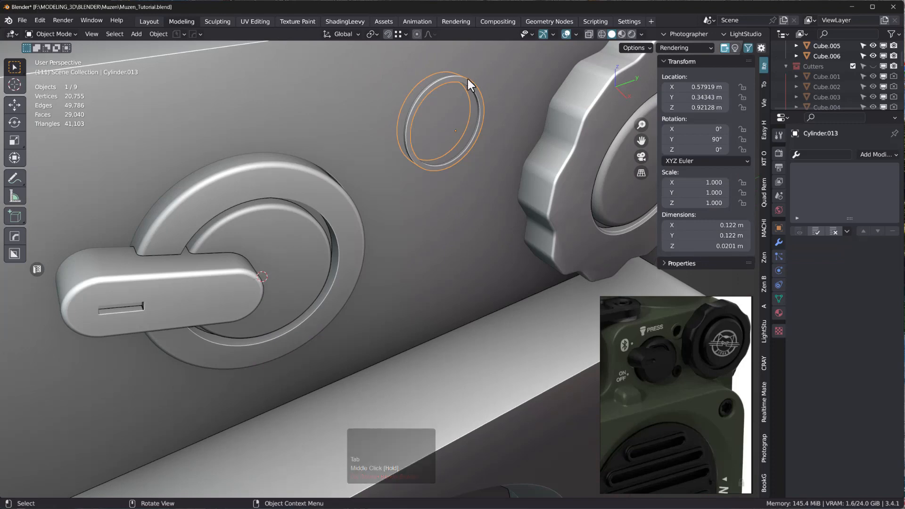
- Apply the ring's rotation and scale, and add it to the radio body with a union Boolean
{"action": "key", "text": "ctrl+a"}
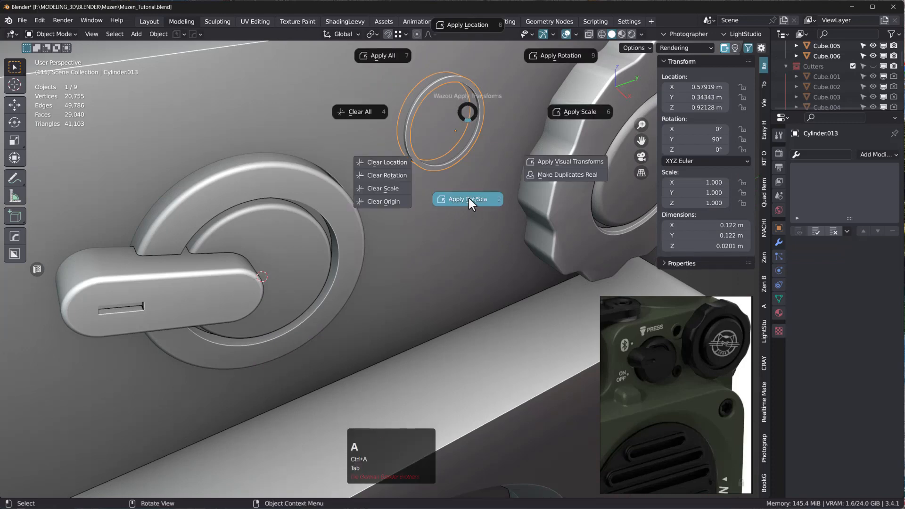
{"action": "left_click", "coordinate": [468, 199]}
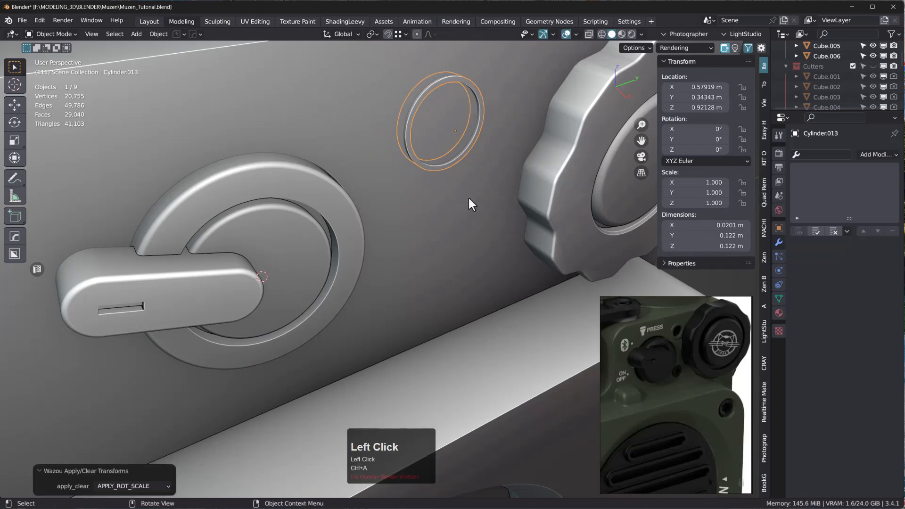
{"action": "left_click", "coordinate": [511, 96], "text": "shift"}
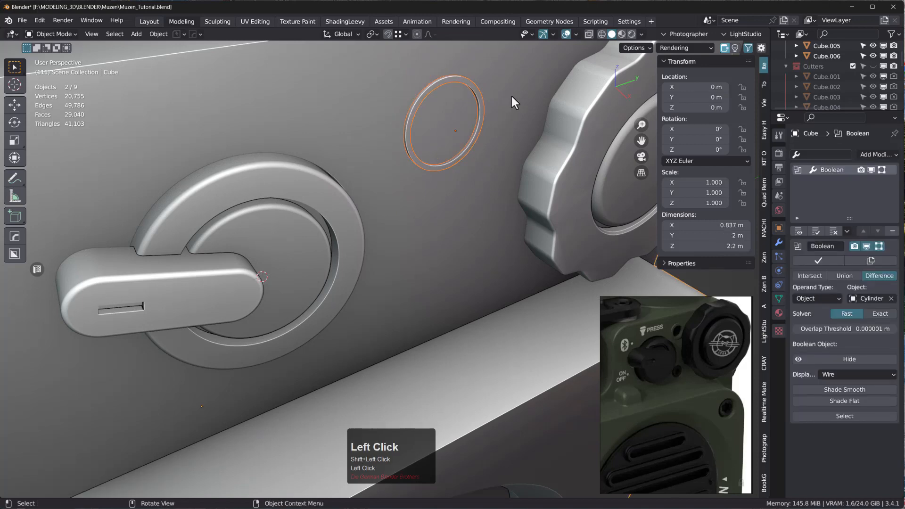
{"action": "key", "text": "ctrl+KP_Add"}
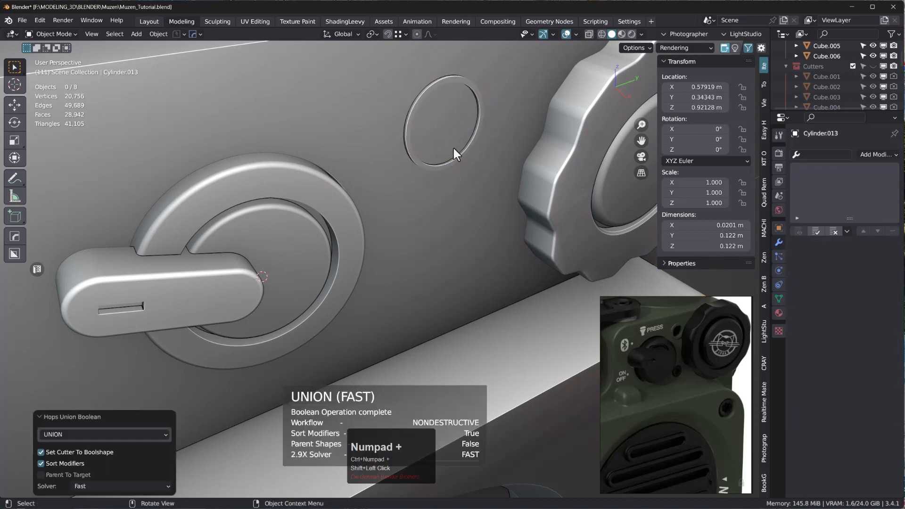
- Apply the ring's union Boolean modifier on the radio body
{"action": "scroll", "coordinate": [440, 148], "scroll_direction": "down", "scroll_amount": 3}
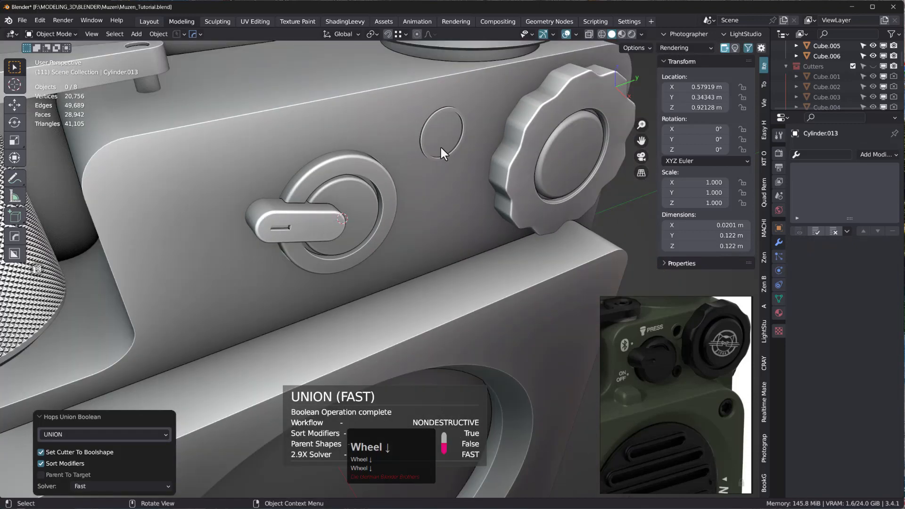
{"action": "left_click", "coordinate": [446, 117]}
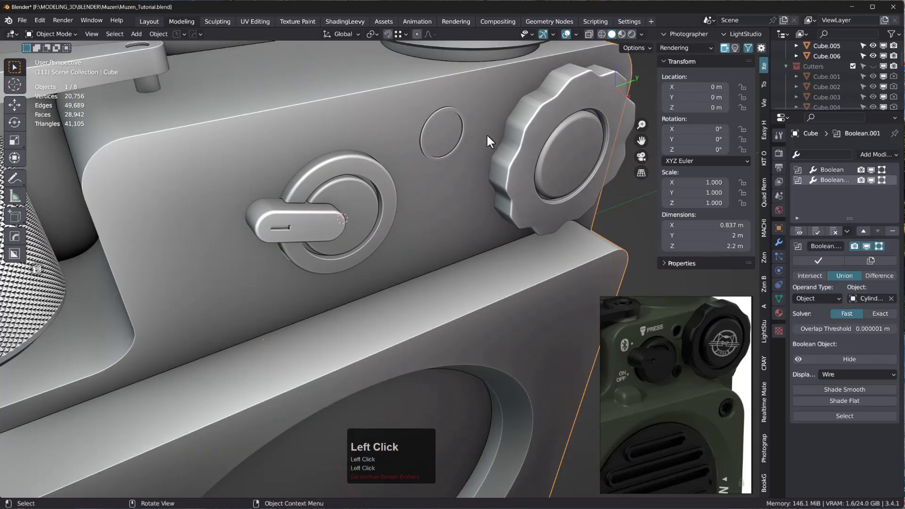
{"action": "left_click", "coordinate": [871, 180]}
{"action": "left_click", "coordinate": [872, 180]}
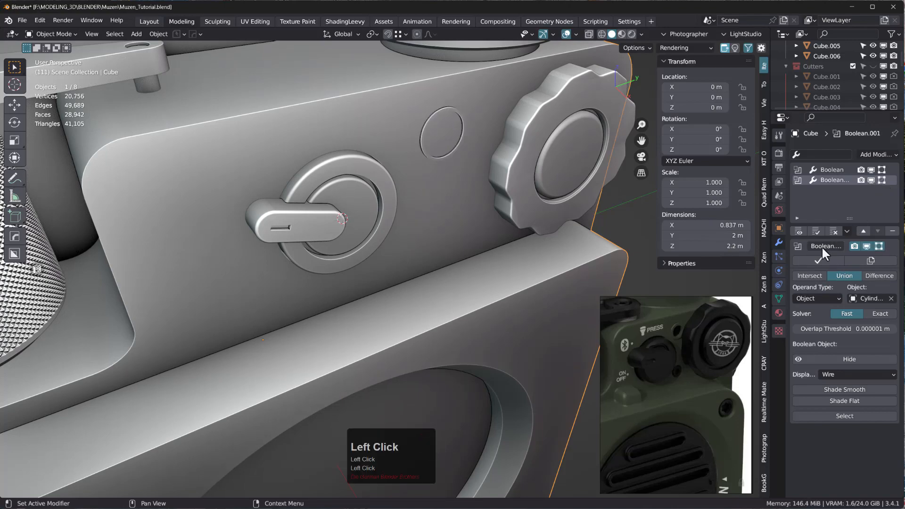
{"action": "left_click", "coordinate": [827, 260]}
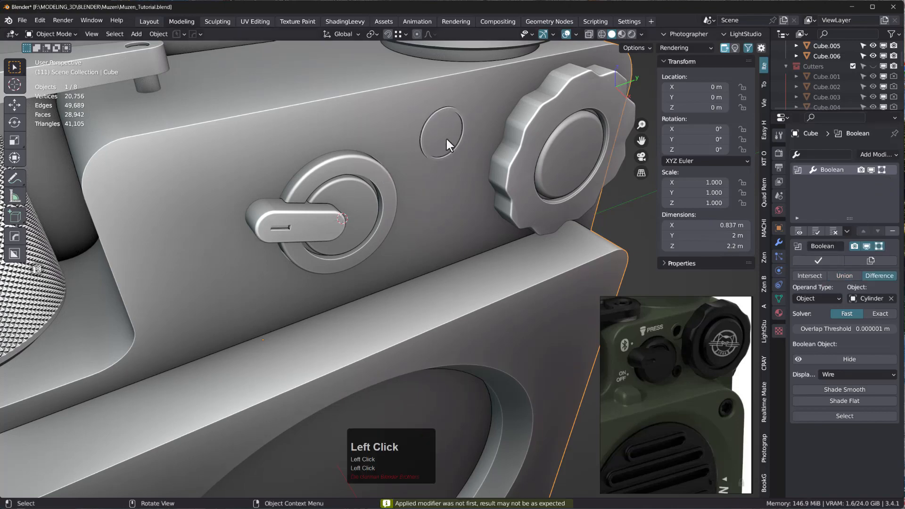
{"action": "scroll", "coordinate": [446, 140], "scroll_direction": "down", "scroll_amount": 5}
{"action": "middle_click_drag", "start_coordinate": [425, 153], "coordinate": [394, 130]}
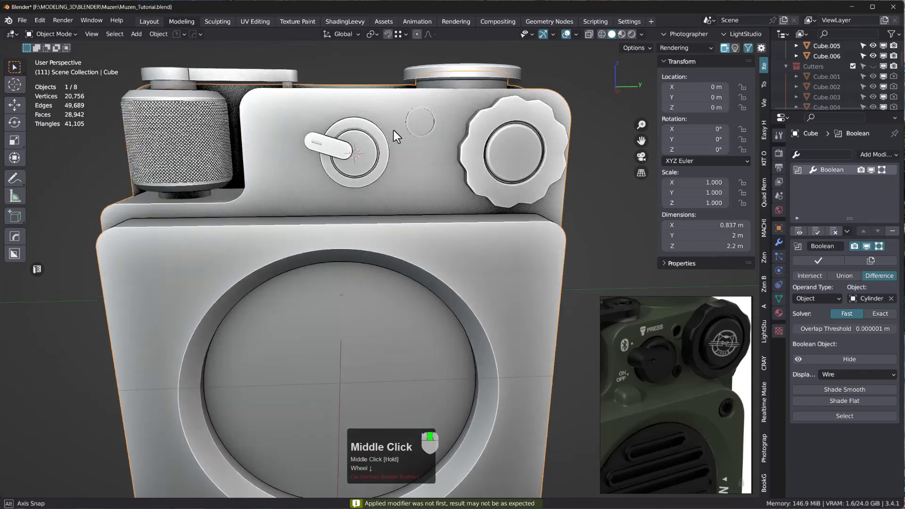
{"action": "mouse_move", "coordinate": [431, 172]}
{"action": "middle_mouse_down"}
{"action": "mouse_move", "coordinate": [457, 176]}
{"action": "mouse_move", "coordinate": [426, 168]}
{"action": "middle_mouse_up"}
{"action": "scroll", "coordinate": [426, 168], "scroll_direction": "down", "scroll_amount": 2}
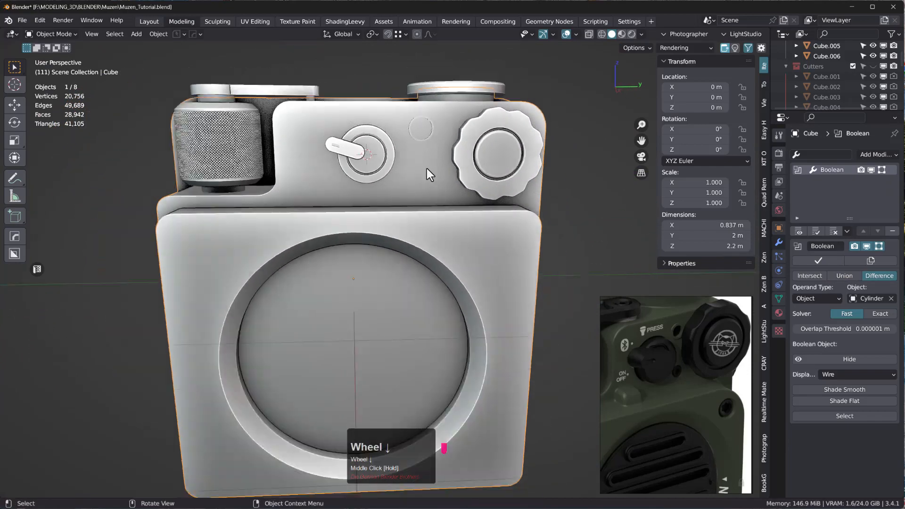
{"action": "scroll", "coordinate": [426, 168], "scroll_direction": "down", "scroll_amount": 2}
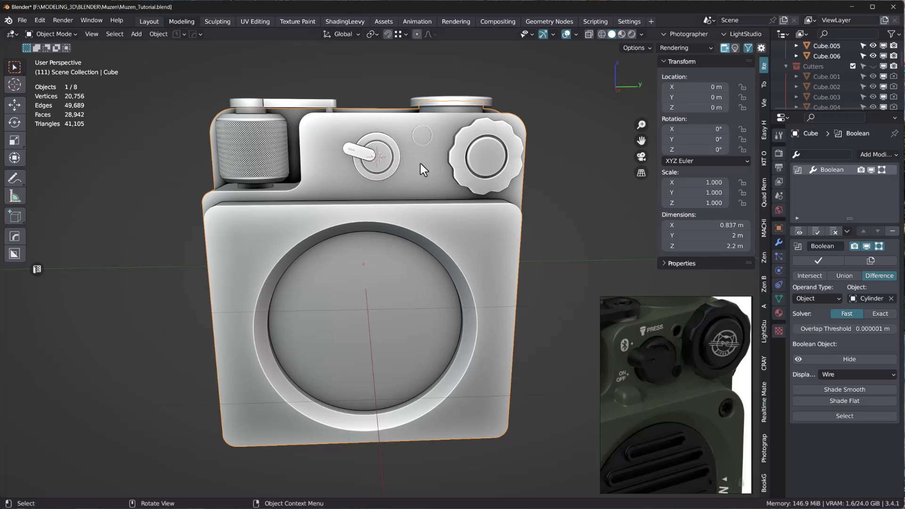
- Add a 100-vertex cylinder of radius 0.061 m and depth 0.059 m, rotated 90° about Y to face the radio's front
{"action": "key", "text": "KP_3"}
{"action": "key", "text": "space"}
{"action": "mouse_move", "coordinate": [402, 137]}
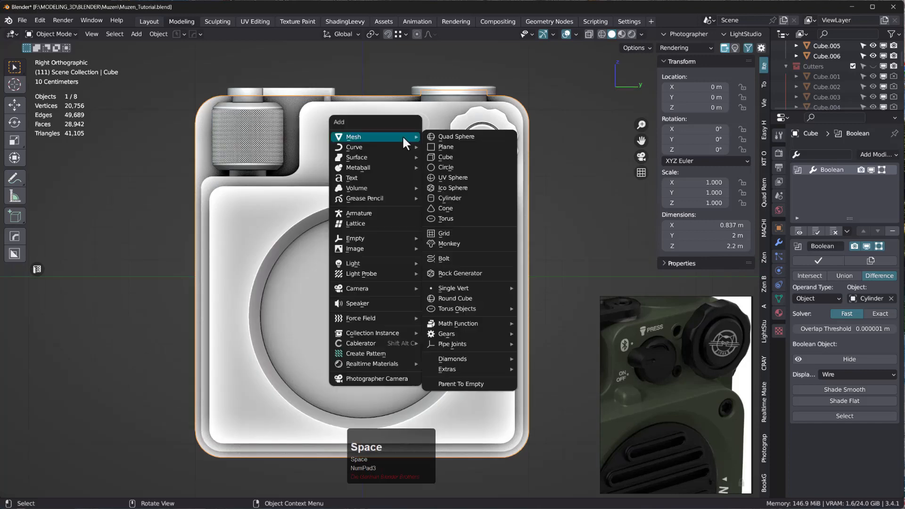
{"action": "left_click", "coordinate": [471, 198]}
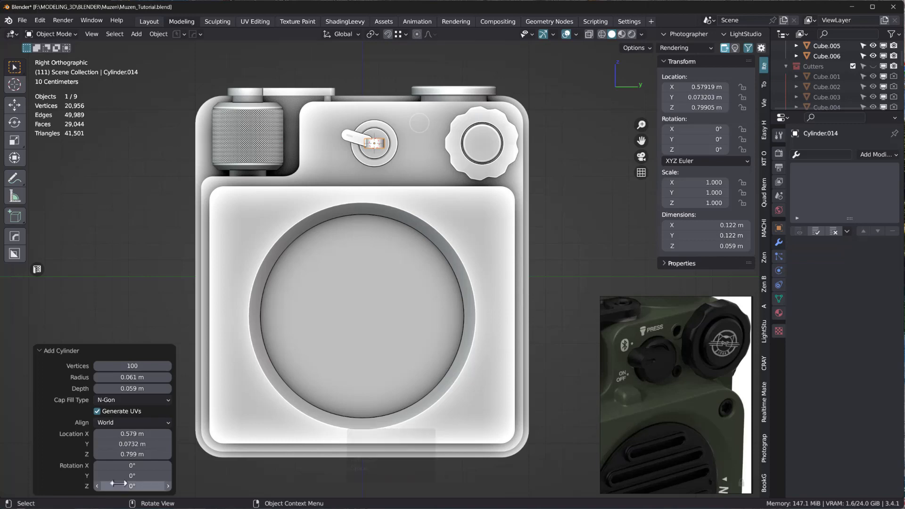
{"action": "left_click", "coordinate": [132, 475]}
{"action": "type", "text": "90"}
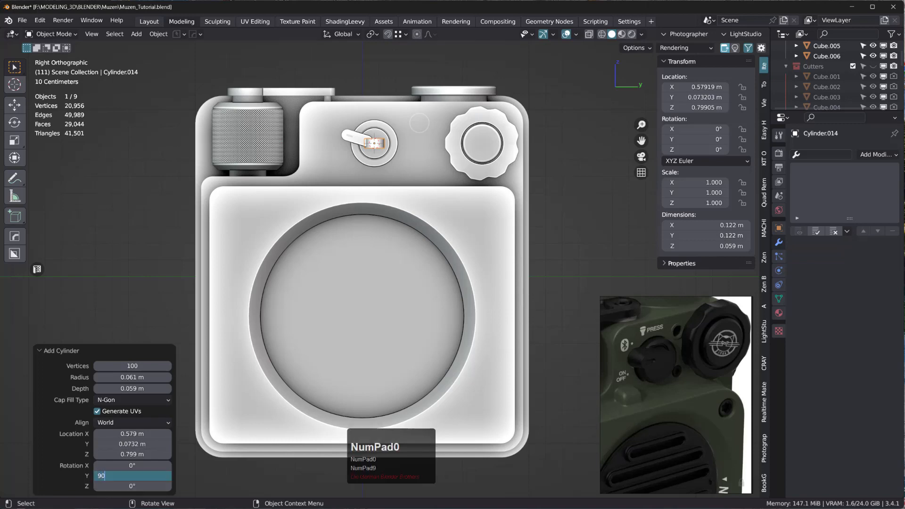
{"action": "key", "text": "KP_Enter"}
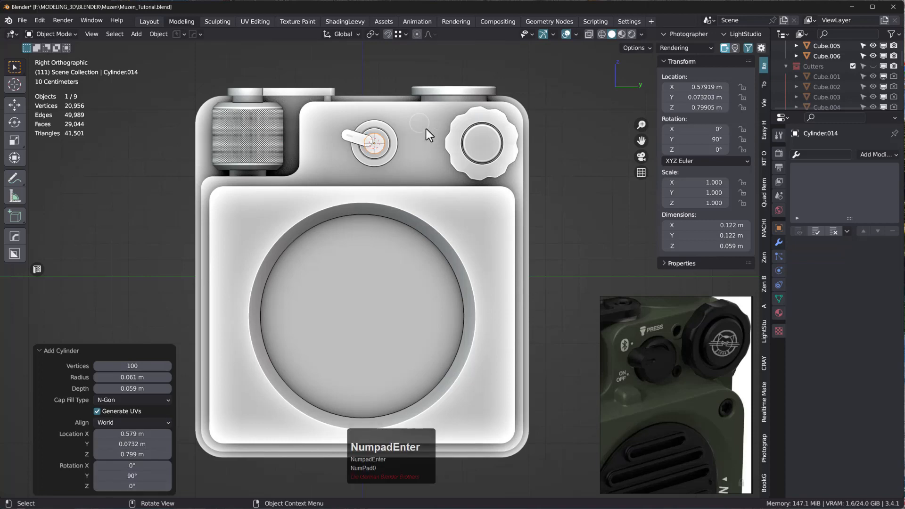
- Move the cylinder about 0.269 m in Y and -0.112 m in Z, below the round ring detail, and scale it to 0.722
{"action": "key", "text": "g"}
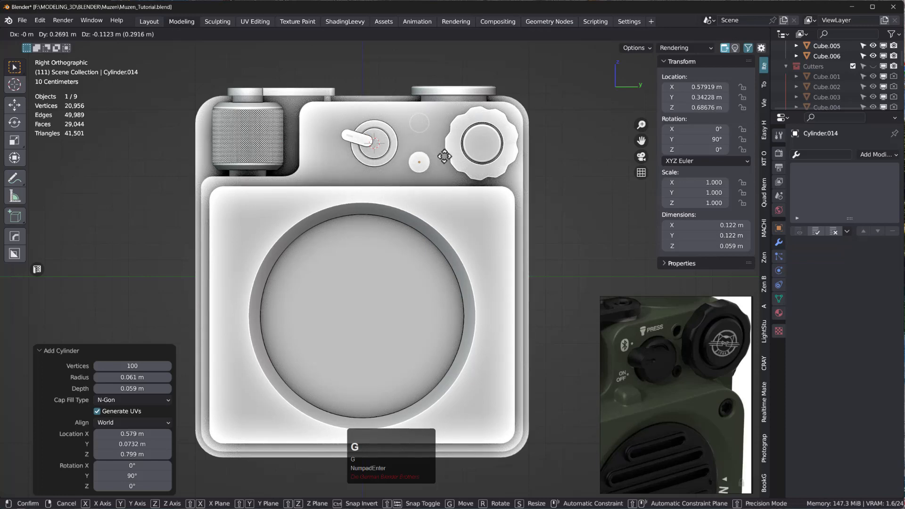
{"action": "left_click", "coordinate": [444, 156]}
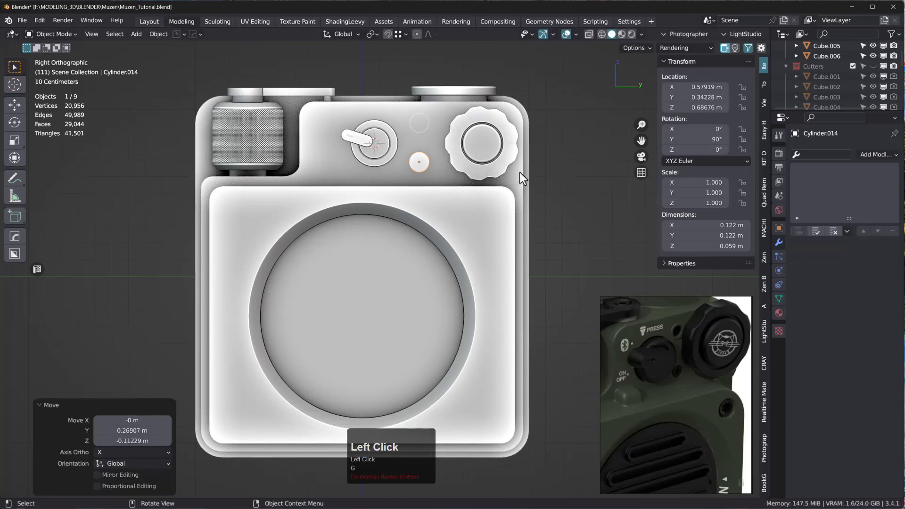
{"action": "key", "text": "s"}
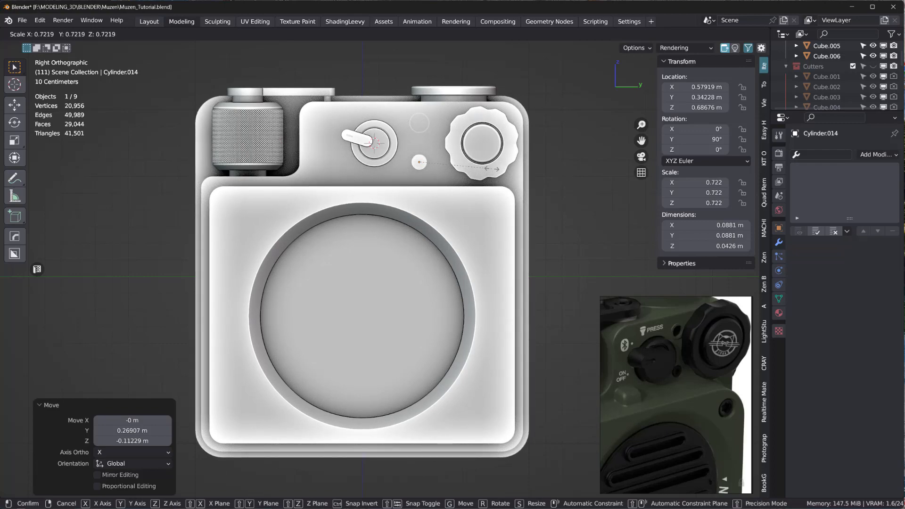
{"action": "left_click", "coordinate": [490, 168]}
- Shade the small cylinder auto smooth and move it about -0.018 m along global X into the front face
{"action": "middle_click_drag", "start_coordinate": [376, 177], "coordinate": [465, 237]}
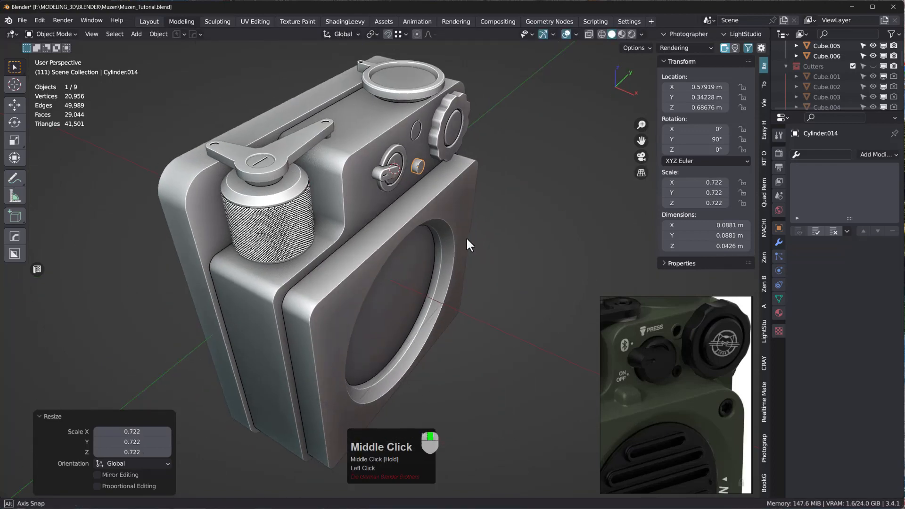
{"action": "scroll", "coordinate": [419, 170], "scroll_direction": "up", "scroll_amount": 5}
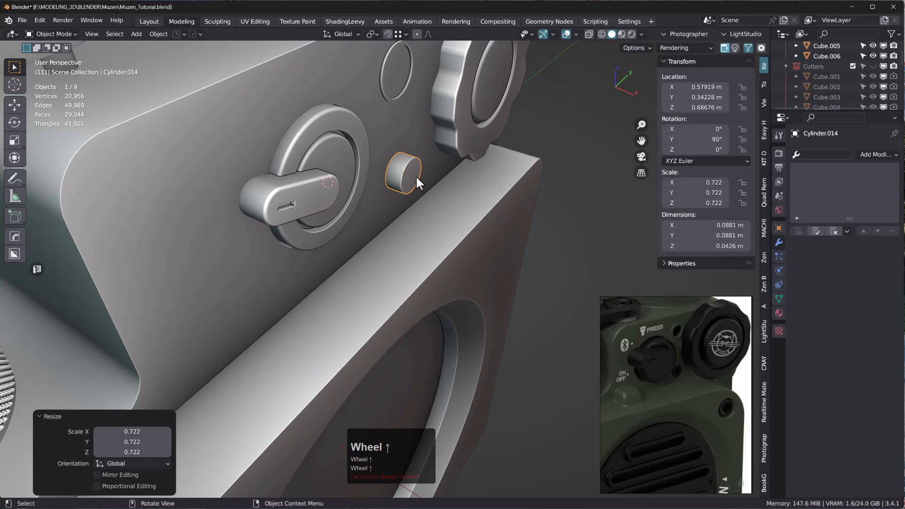
{"action": "right_click", "coordinate": [405, 168]}
{"action": "left_click", "coordinate": [388, 169]}
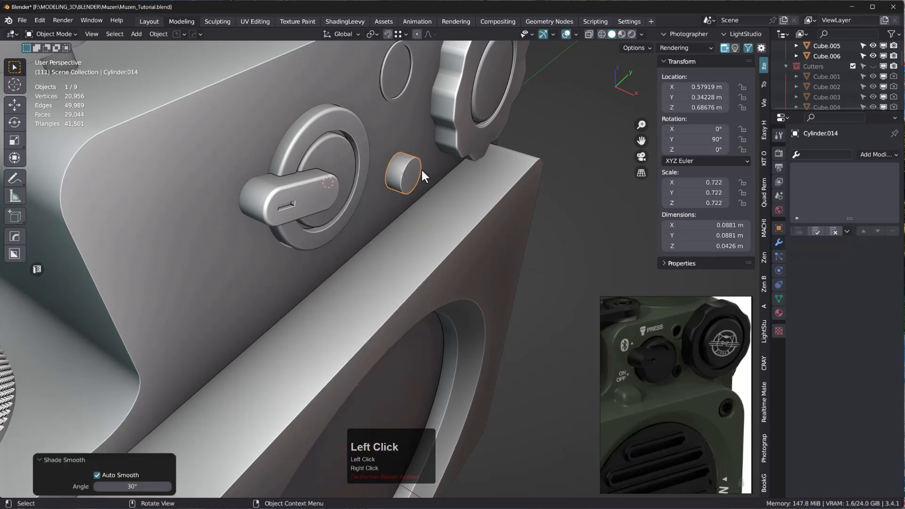
{"action": "key", "text": "g"}
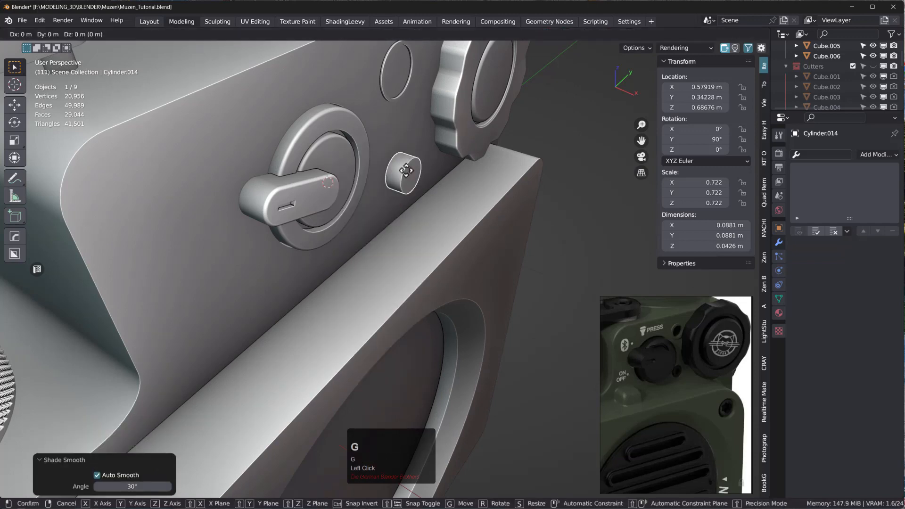
{"action": "key", "text": "x"}
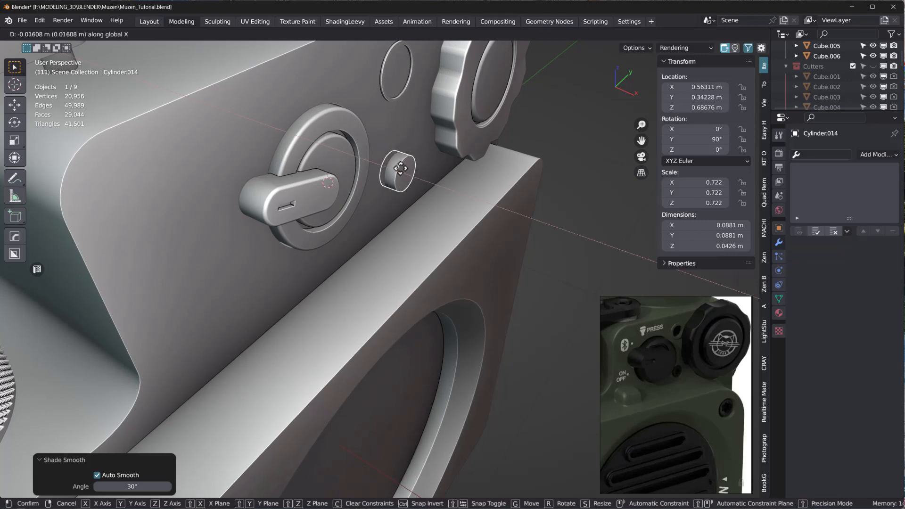
{"action": "left_click", "coordinate": [408, 167]}
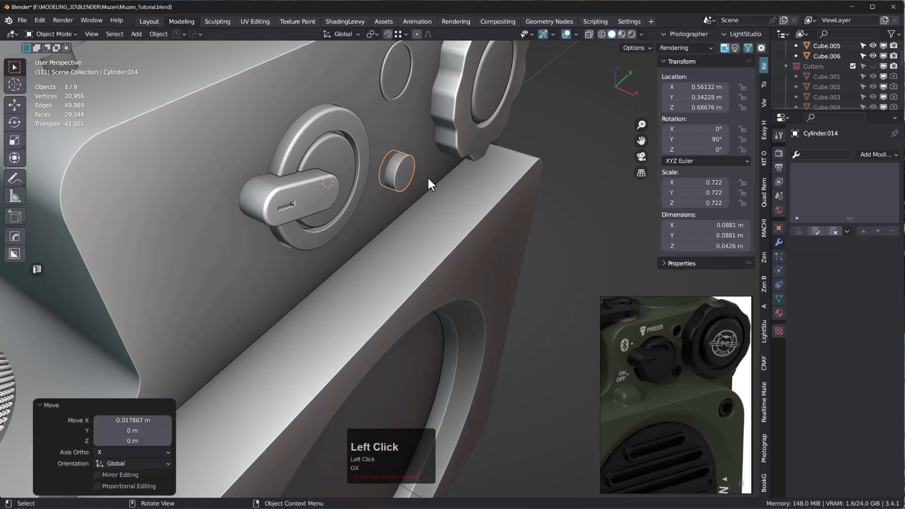
- Apply the small cylinder's rotation and scale, and subtract it from the radio body with a difference Boolean
{"action": "middle_click_drag", "start_coordinate": [427, 176], "coordinate": [391, 173]}
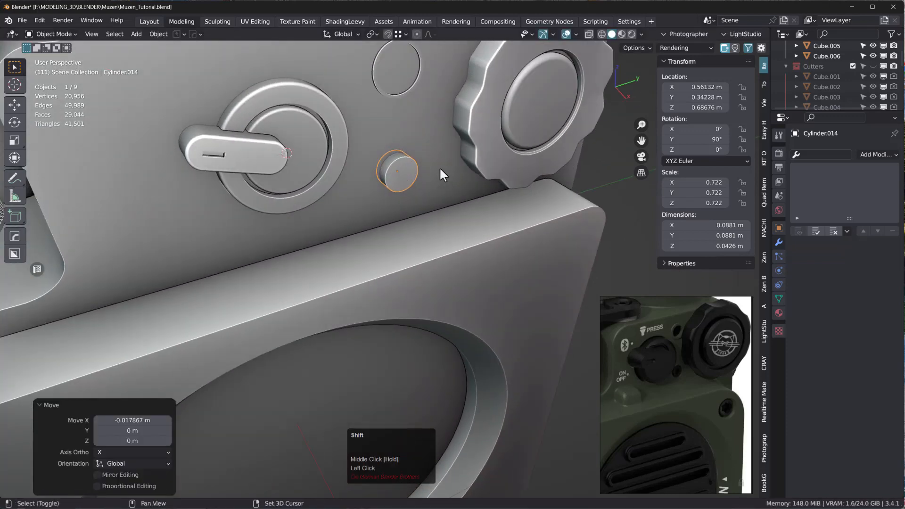
{"action": "key", "text": "ctrl+a"}
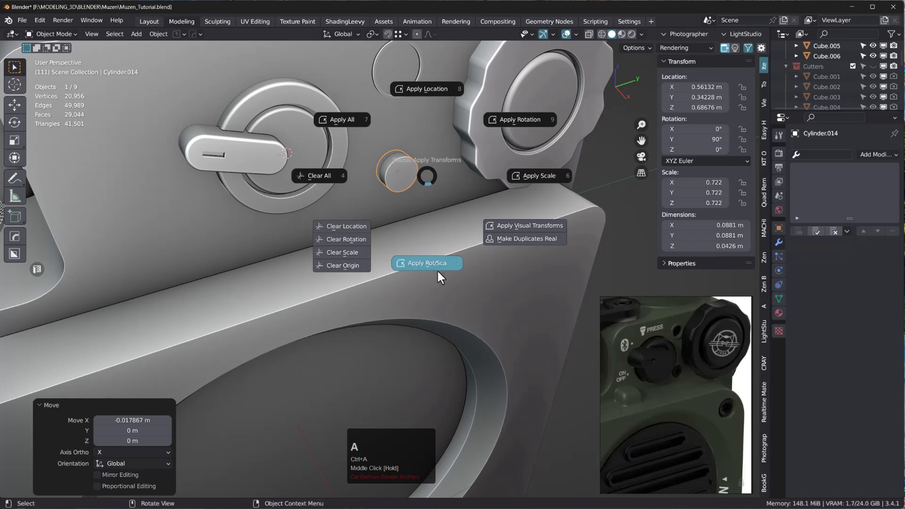
{"action": "left_click", "coordinate": [437, 270]}
{"action": "left_click", "coordinate": [437, 169], "text": "shift"}
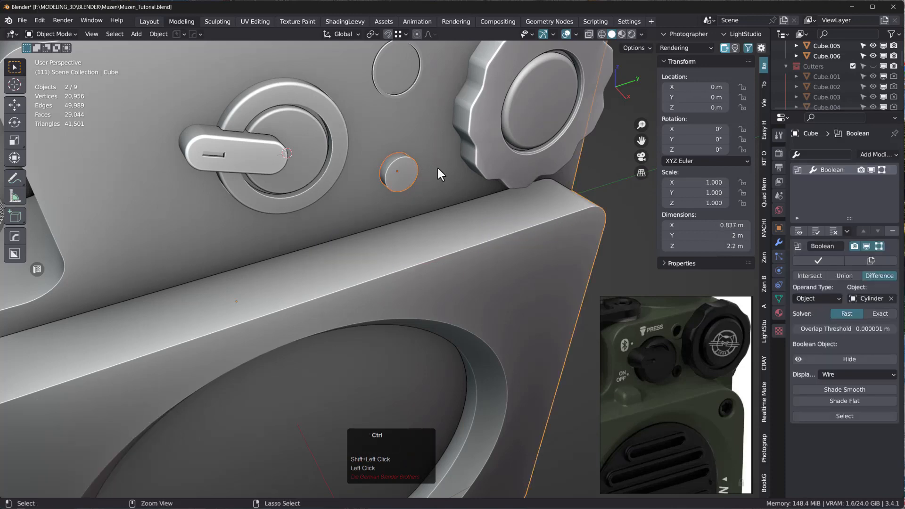
{"action": "key", "text": "ctrl+KP_Subtract"}
{"action": "scroll", "coordinate": [433, 155], "scroll_direction": "down", "scroll_amount": 3}
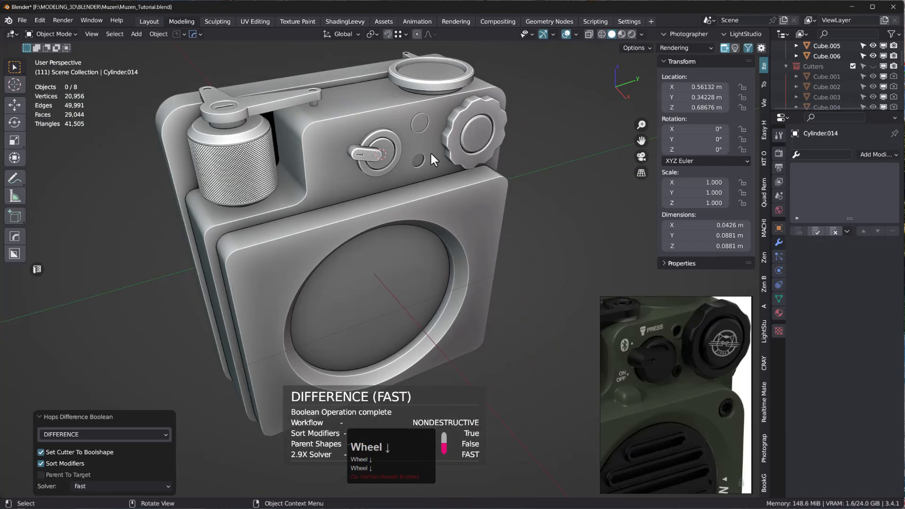
{"action": "middle_click_drag", "start_coordinate": [458, 213], "coordinate": [468, 197]}
- Apply the small round hole's difference Boolean modifier on the radio body, keeping the original Boolean live
{"action": "left_click", "coordinate": [431, 157]}
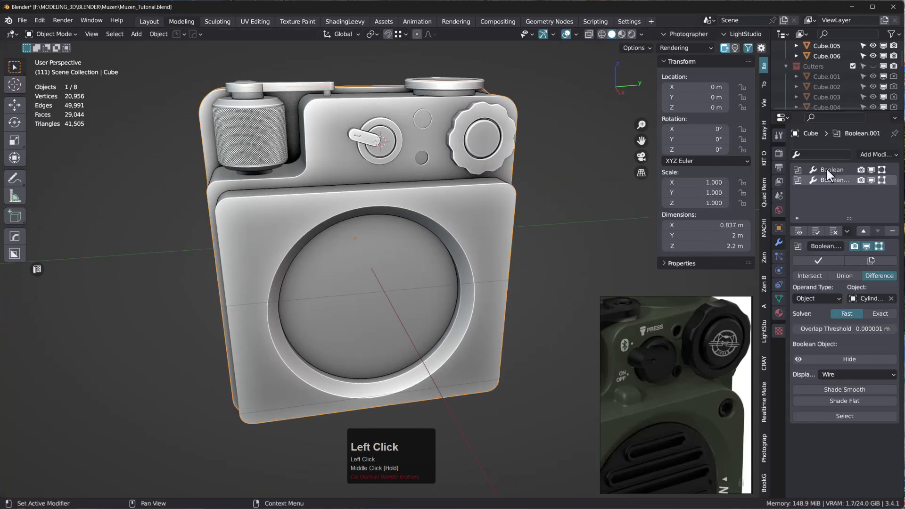
{"action": "left_click", "coordinate": [871, 180]}
{"action": "left_click", "coordinate": [870, 179]}
{"action": "left_click", "coordinate": [872, 179]}
{"action": "left_click", "coordinate": [872, 179]}
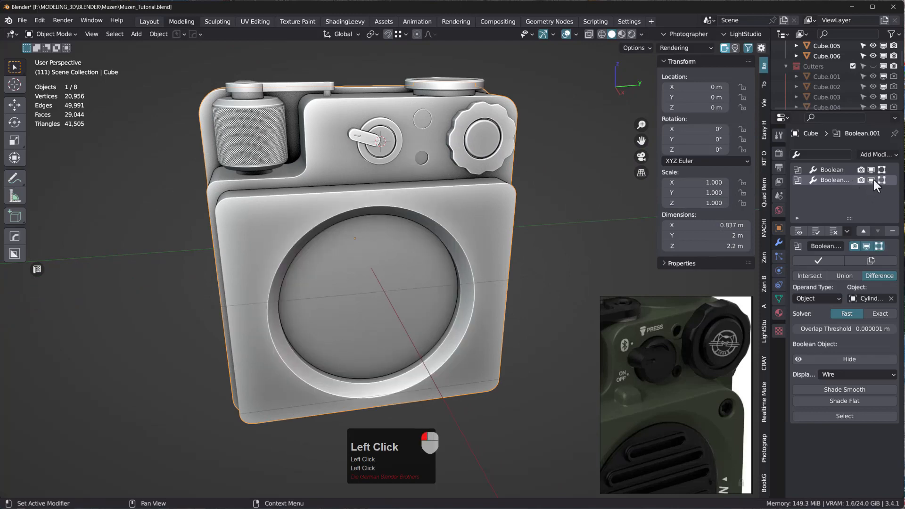
{"action": "left_click", "coordinate": [820, 262]}
- Add another cylinder in the right orthographic view and set its Y rotation to 90°
{"action": "scroll", "coordinate": [431, 261], "scroll_direction": "down", "scroll_amount": 2}
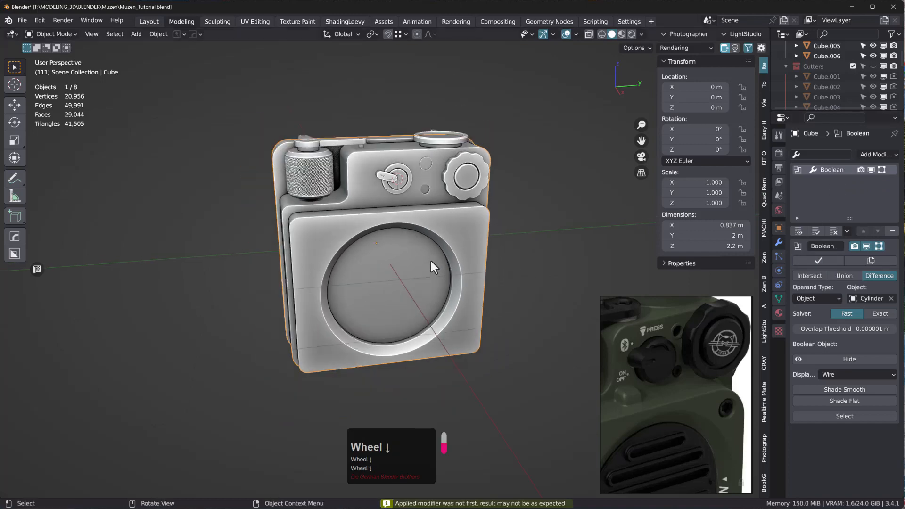
{"action": "middle_click_drag", "start_coordinate": [431, 261], "coordinate": [404, 231]}
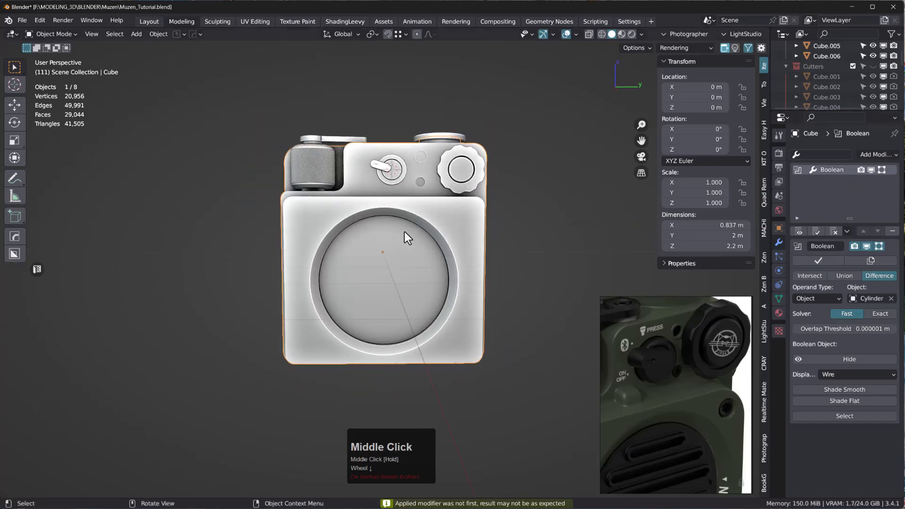
{"action": "key", "text": "KP_3"}
{"action": "scroll", "coordinate": [386, 224], "scroll_direction": "up", "scroll_amount": 5}
{"action": "scroll", "coordinate": [385, 225], "scroll_direction": "up", "scroll_amount": 2}
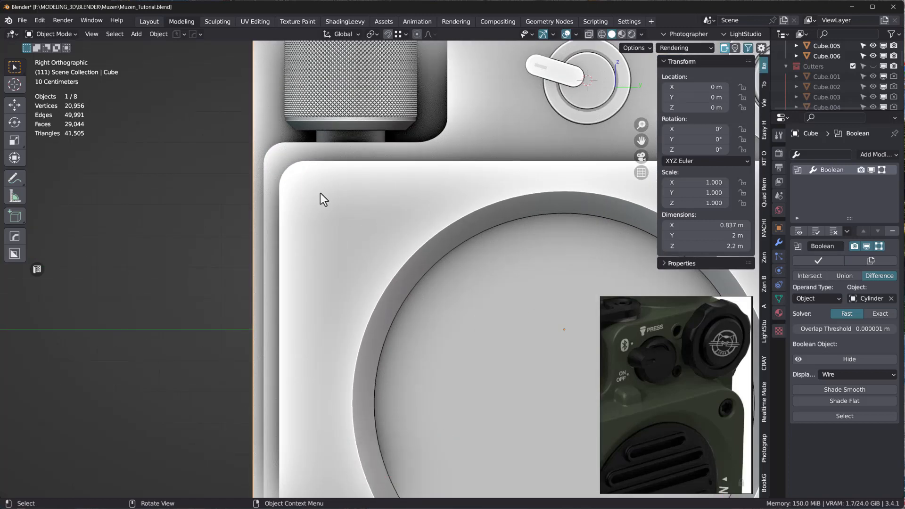
{"action": "scroll", "coordinate": [316, 191], "scroll_direction": "down", "scroll_amount": 2}
{"action": "scroll", "coordinate": [330, 202], "scroll_direction": "down", "scroll_amount": 3}
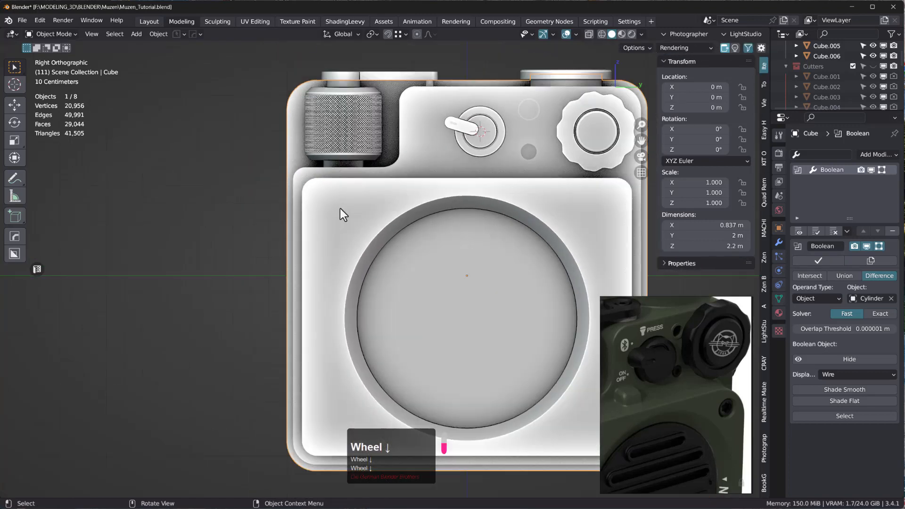
{"action": "key", "text": "space"}
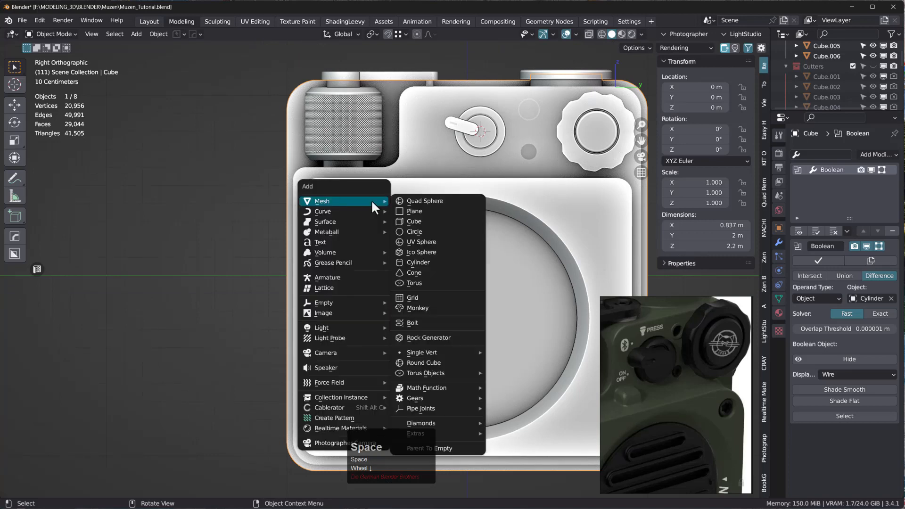
{"action": "left_click", "coordinate": [425, 262]}
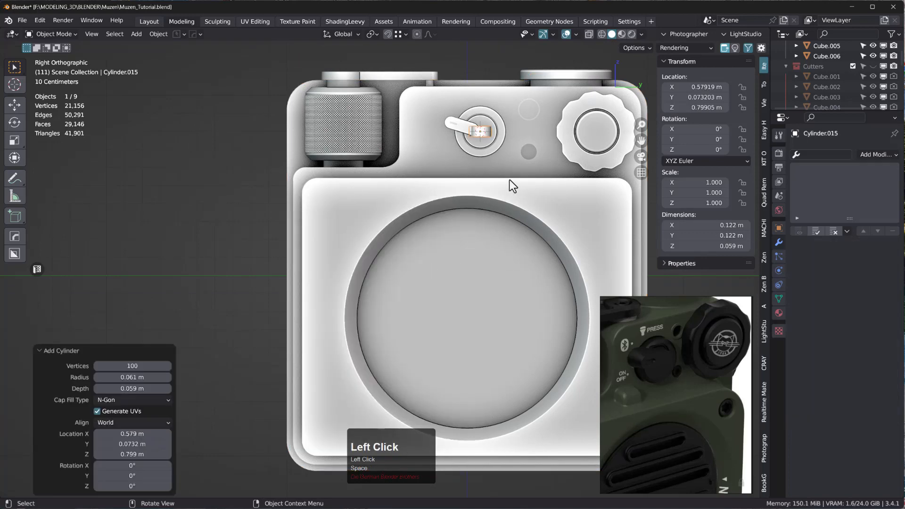
{"action": "left_click", "coordinate": [125, 475]}
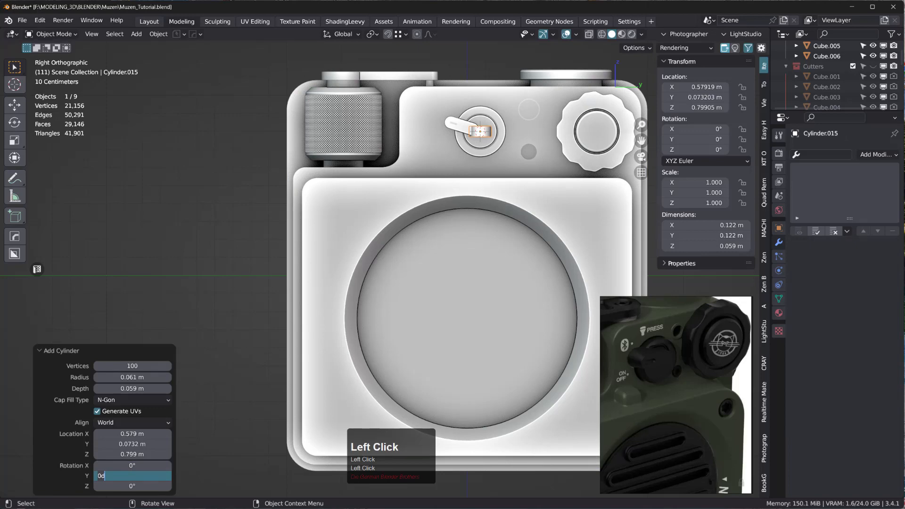
{"action": "type", "text": "90"}
{"action": "key", "text": "KP_Enter"}
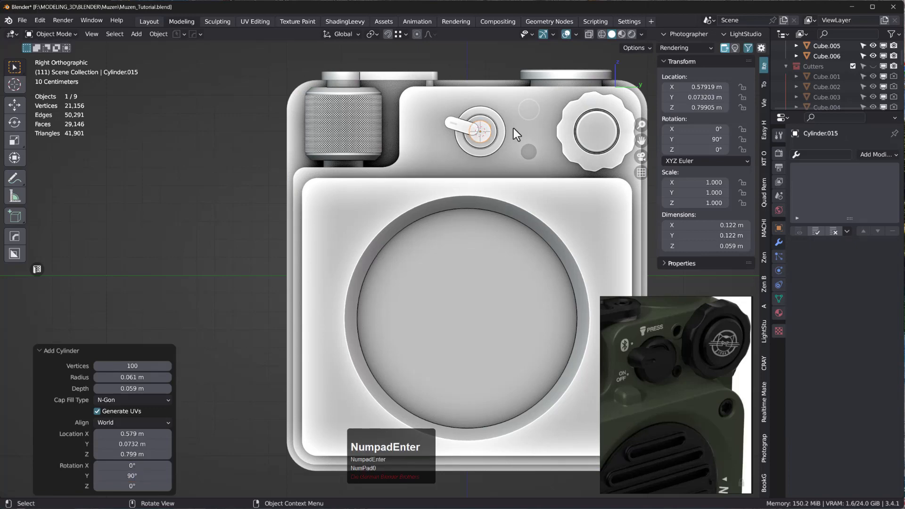
- Move the new cylinder to the speaker panel's upper corner below the knurled knob, then about 0.162 m outward along global X
{"action": "key", "text": "g"}
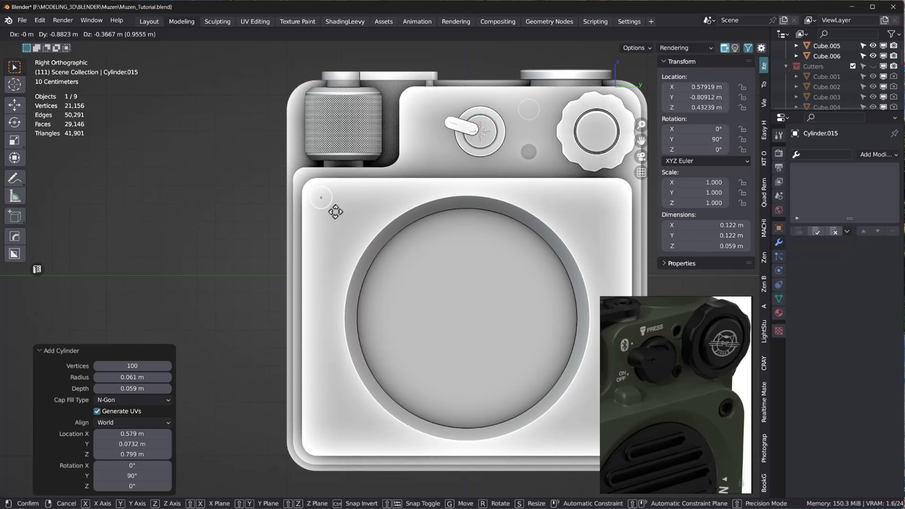
{"action": "left_click", "coordinate": [335, 212]}
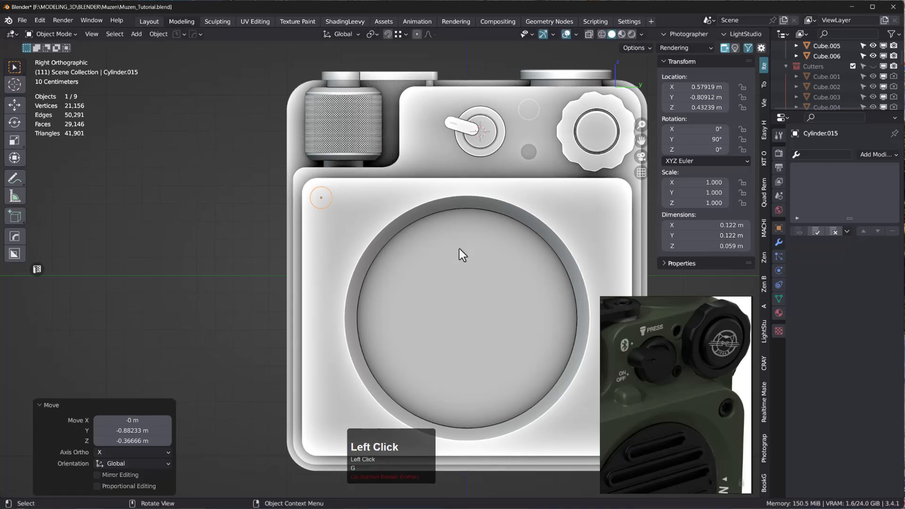
{"action": "scroll", "coordinate": [458, 247], "scroll_direction": "down", "scroll_amount": 4}
{"action": "middle_click_drag", "start_coordinate": [468, 261], "coordinate": [550, 287]}
{"action": "key", "text": "g"}
{"action": "key", "text": "x"}
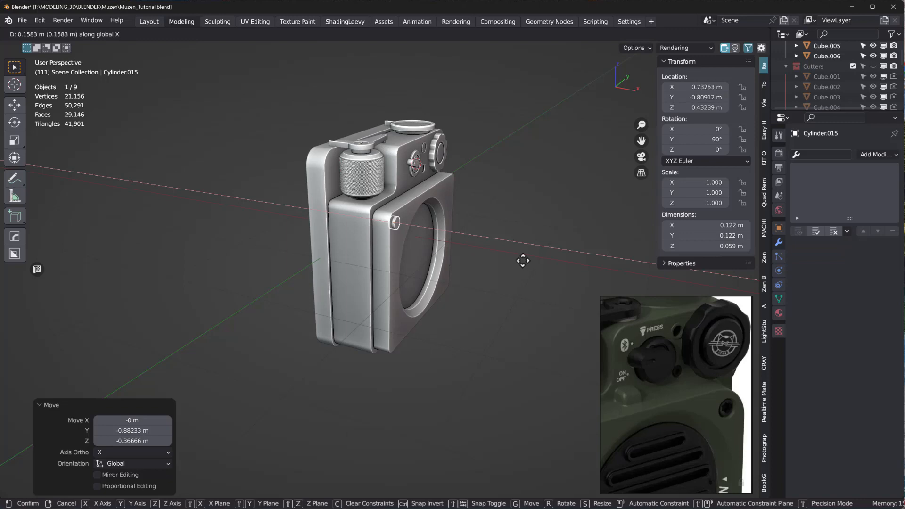
{"action": "left_click", "coordinate": [522, 260]}
- Shade the speaker panel's corner cylinder auto smooth
{"action": "scroll", "coordinate": [405, 214], "scroll_direction": "up", "scroll_amount": 6}
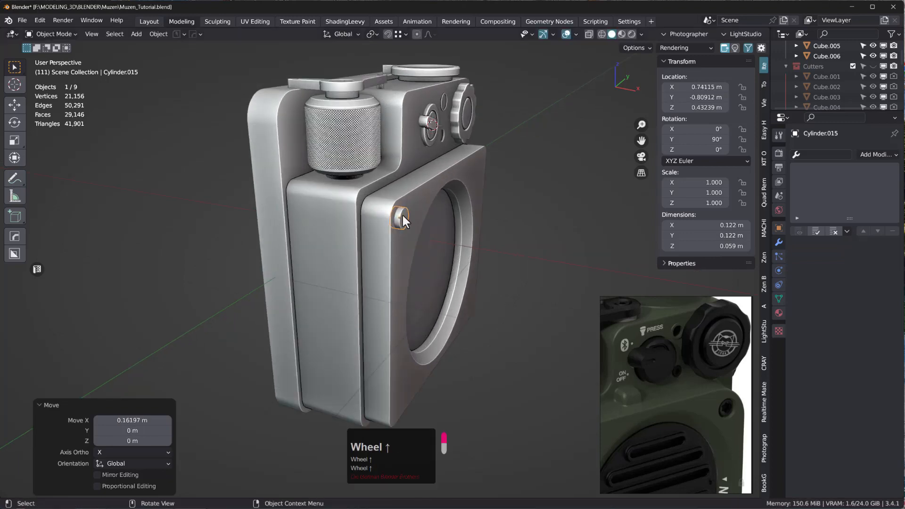
{"action": "middle_click", "coordinate": [389, 215]}
{"action": "right_click", "coordinate": [394, 214]}
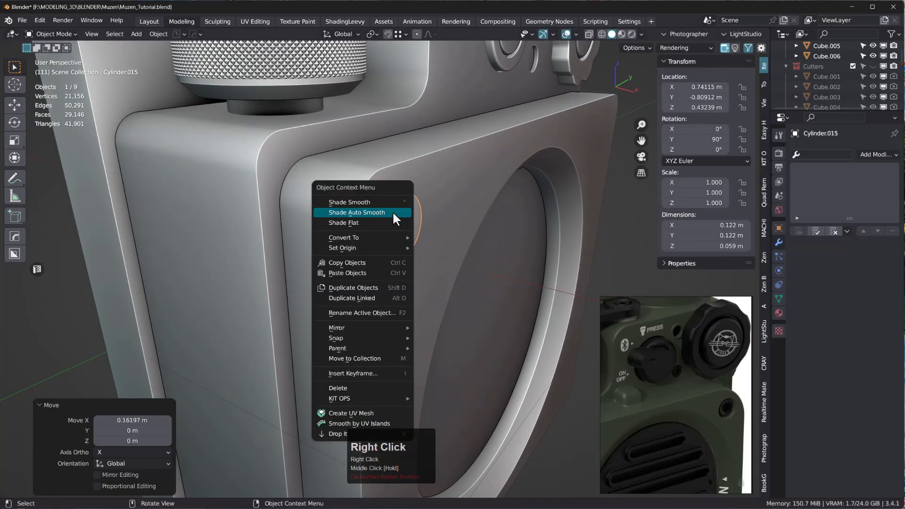
{"action": "left_click", "coordinate": [392, 212]}
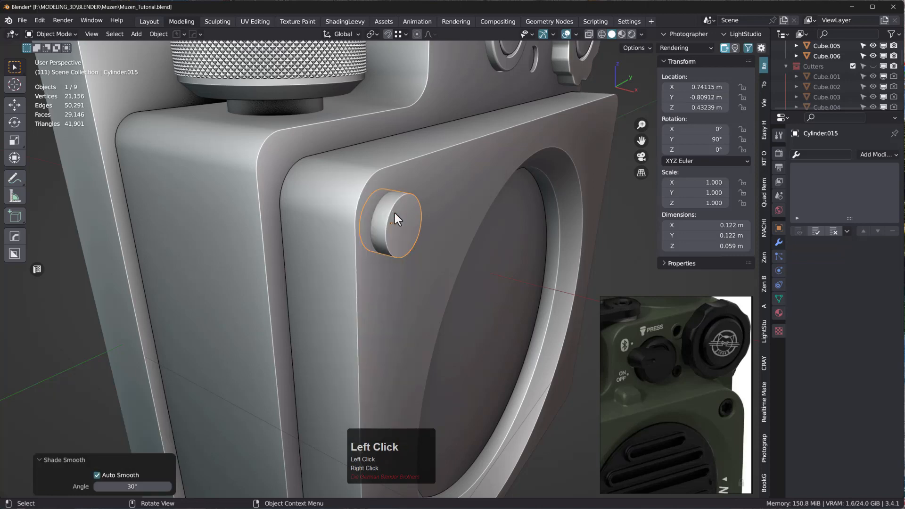
- Move the speaker panel's corner cylinder about 0.012 m farther outward along global X
{"action": "scroll", "coordinate": [396, 210], "scroll_direction": "up", "scroll_amount": 3}
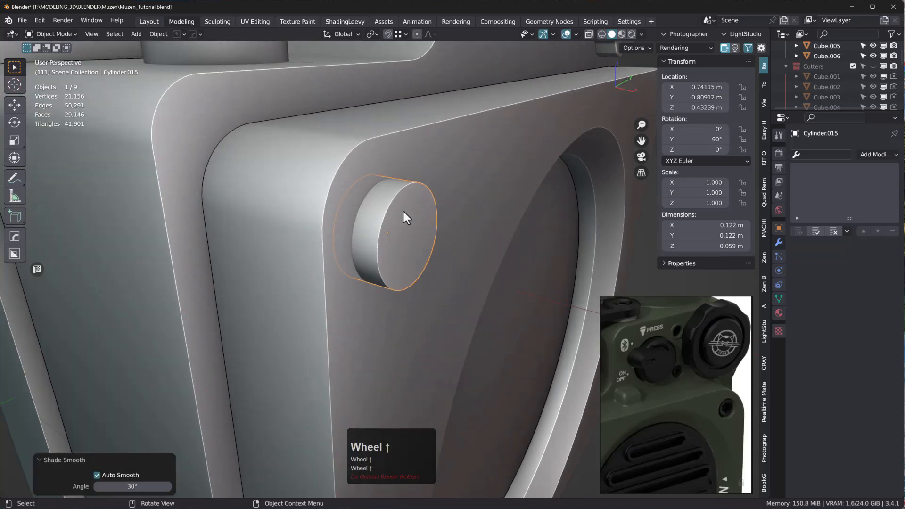
{"action": "key", "text": "g"}
{"action": "key", "text": "x"}
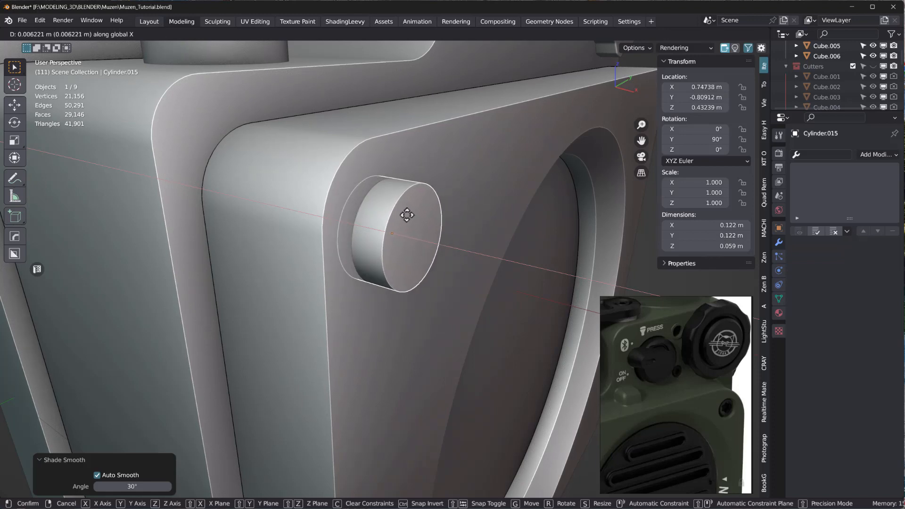
{"action": "left_click", "coordinate": [407, 215]}
{"action": "key", "text": "KP_1"}
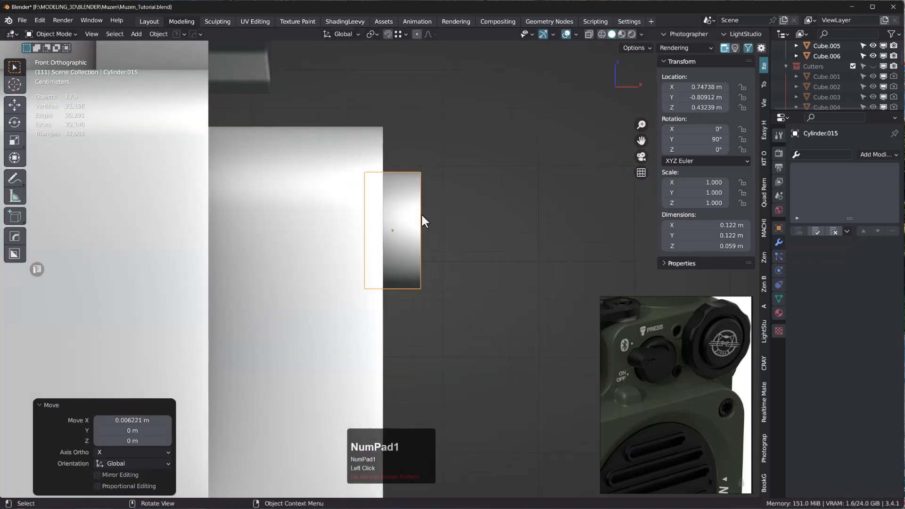
{"action": "key", "text": "g"}
{"action": "key", "text": "x"}
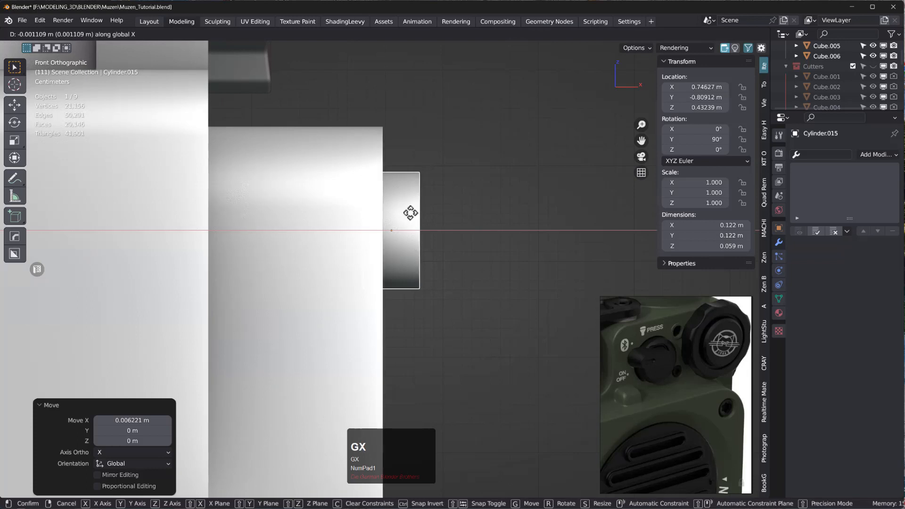
{"action": "left_click", "coordinate": [410, 213]}
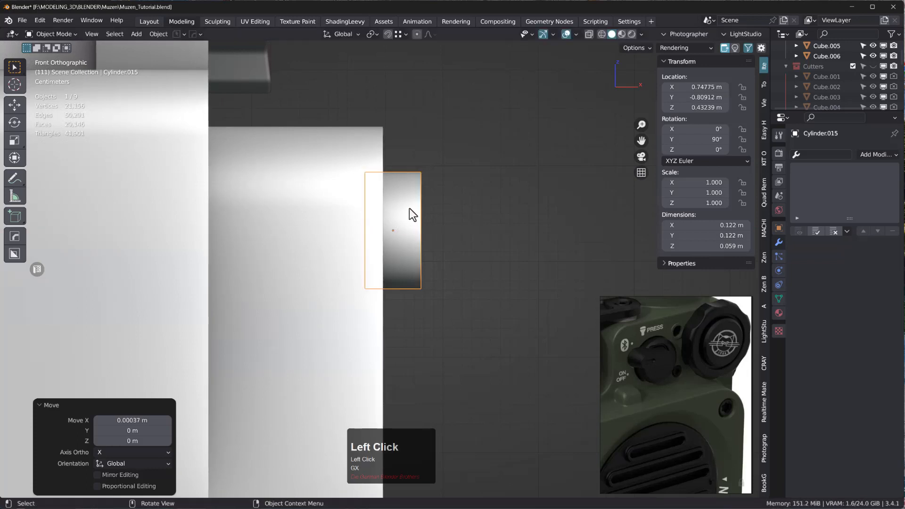
{"action": "key", "text": "g"}
{"action": "key", "text": "x"}
{"action": "left_click", "coordinate": [414, 210]}
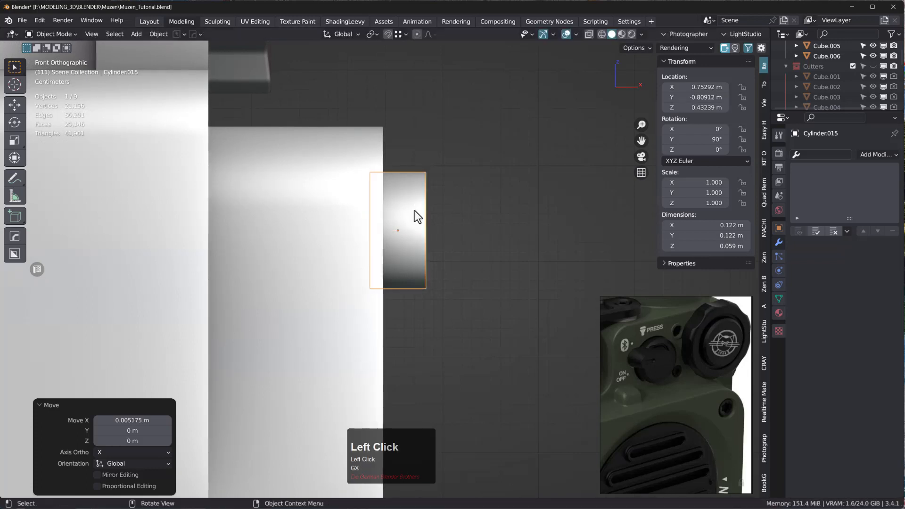
- Add a Mirror modifier to the corner cylinder with the Y axis and Y bisect enabled, using the radio body Cube as mirror object
{"action": "key", "text": "ctrl+r"}
{"action": "middle_click_drag", "start_coordinate": [330, 242], "coordinate": [329, 199]}
{"action": "scroll", "coordinate": [405, 241], "scroll_direction": "down", "scroll_amount": 9}
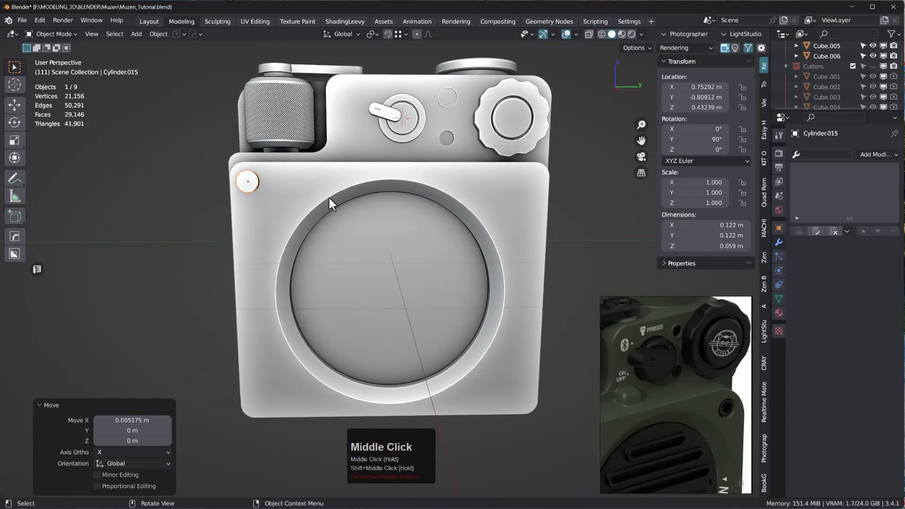
{"action": "key", "text": "KP_3"}
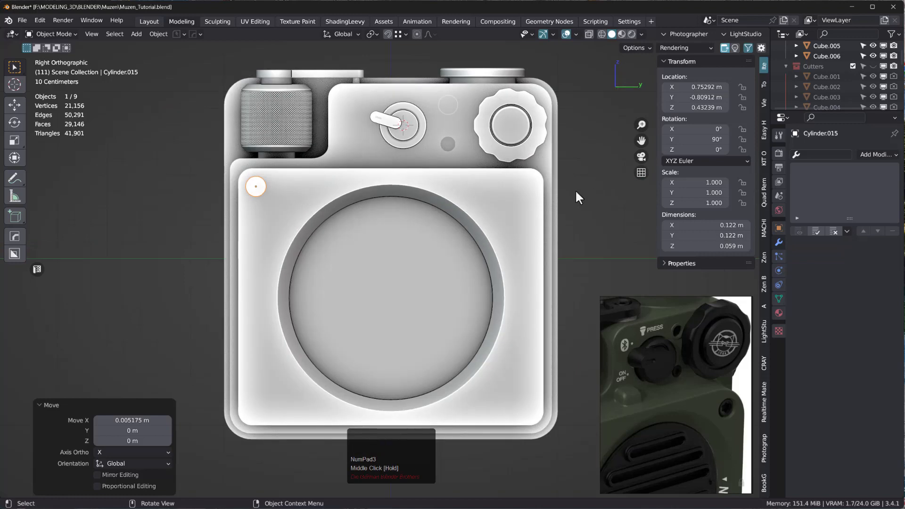
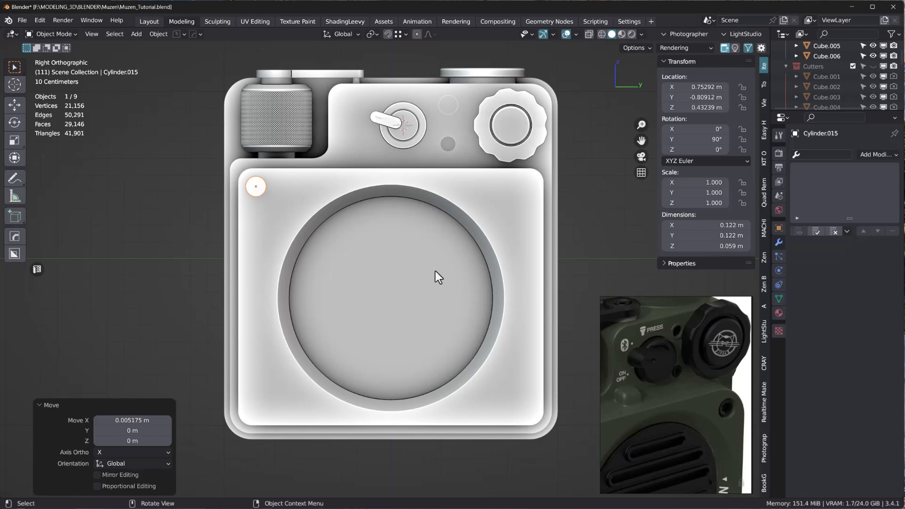
{"action": "left_click", "coordinate": [473, 190]}
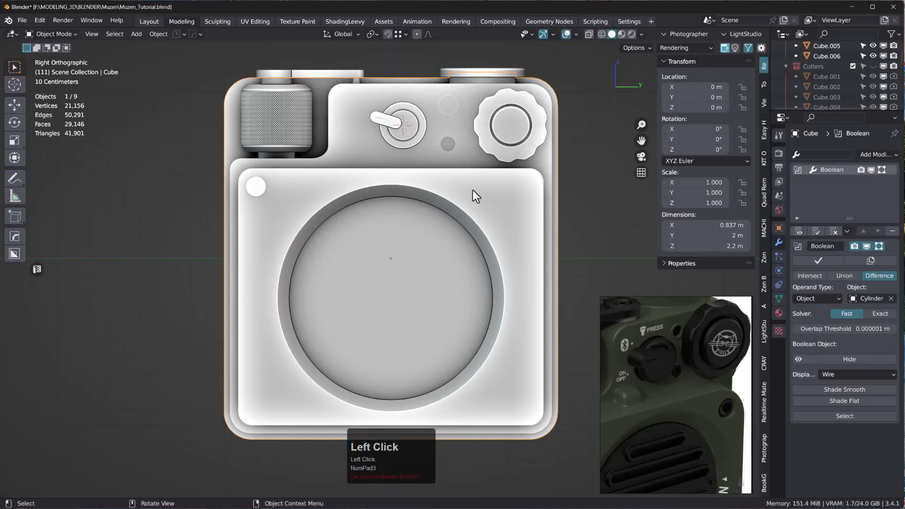
{"action": "key", "text": "shift"}
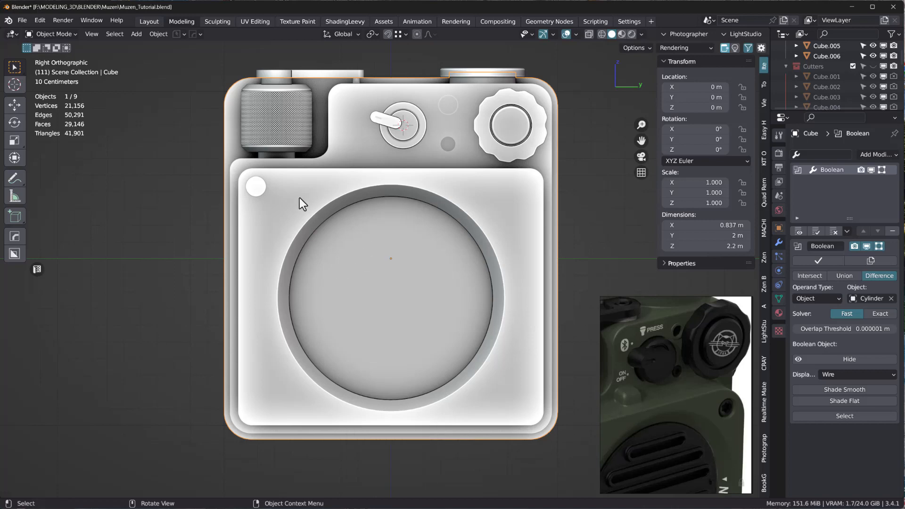
{"action": "left_click", "coordinate": [258, 185]}
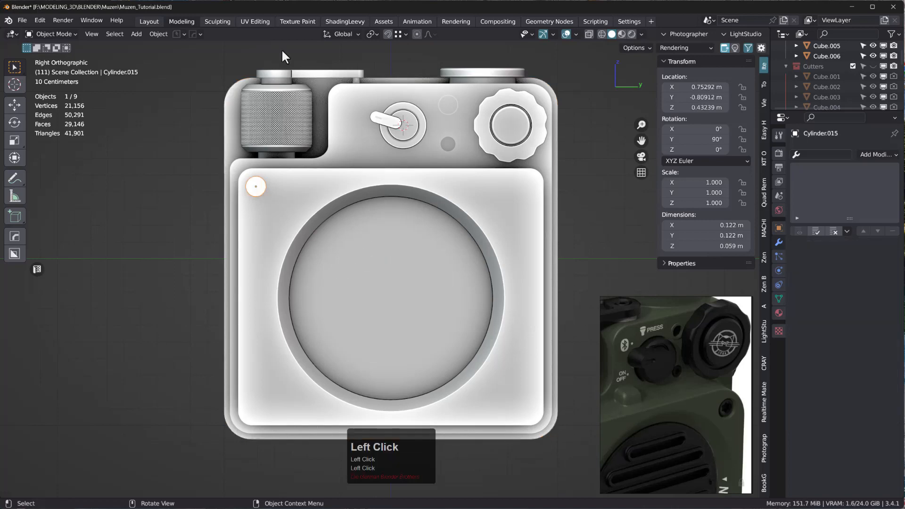
{"action": "left_click", "coordinate": [877, 154]}
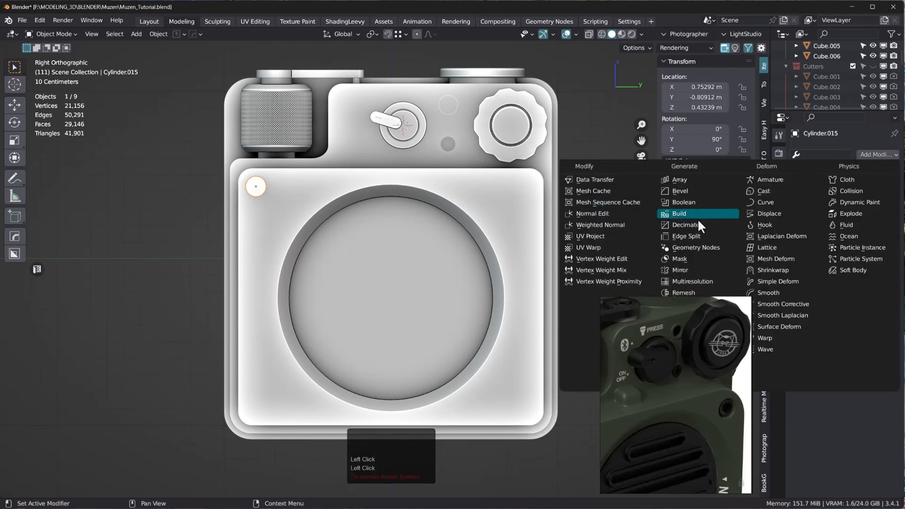
{"action": "left_click", "coordinate": [690, 270]}
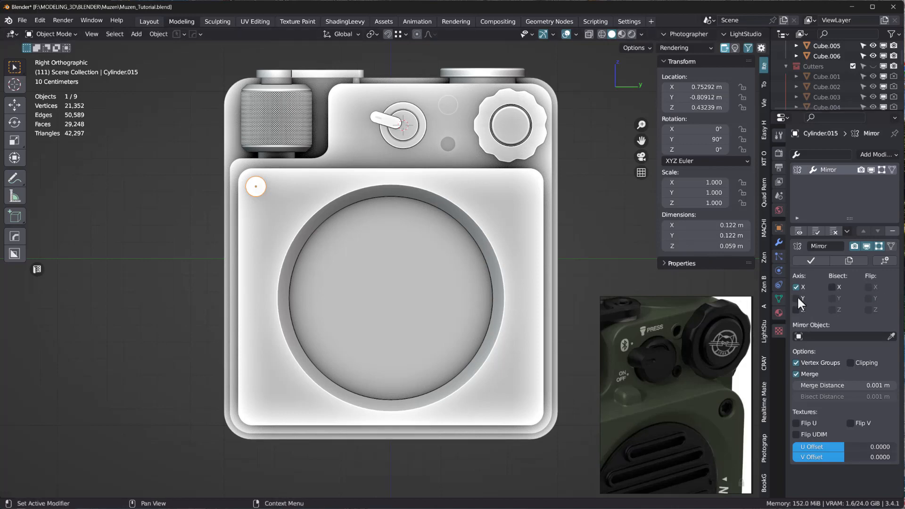
{"action": "left_click", "coordinate": [796, 297]}
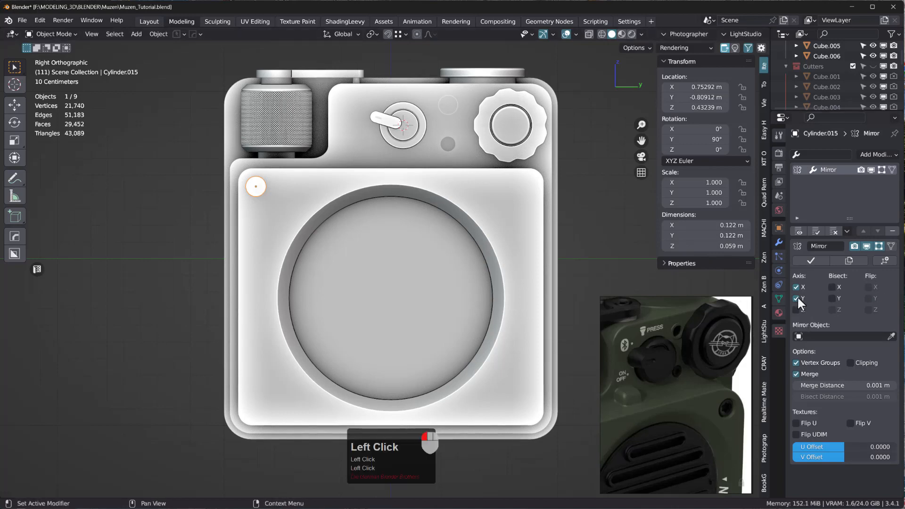
{"action": "left_click", "coordinate": [833, 298]}
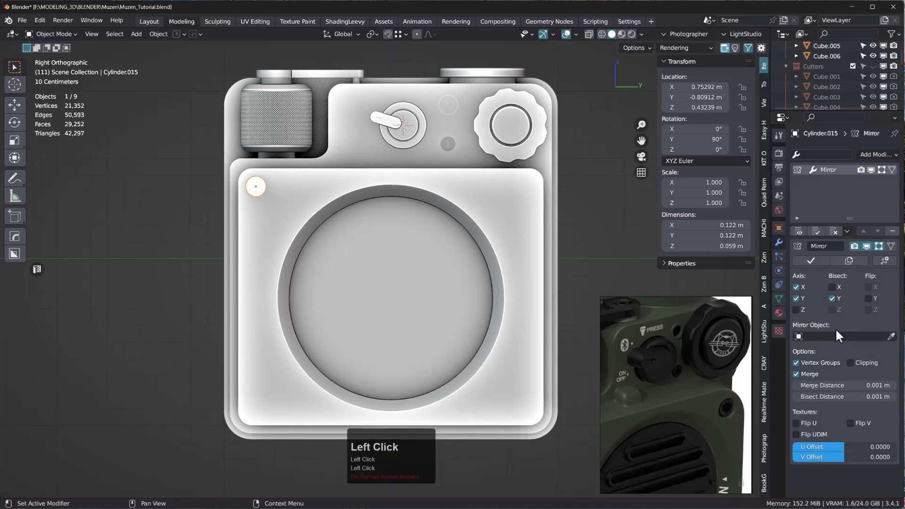
{"action": "left_click", "coordinate": [891, 336]}
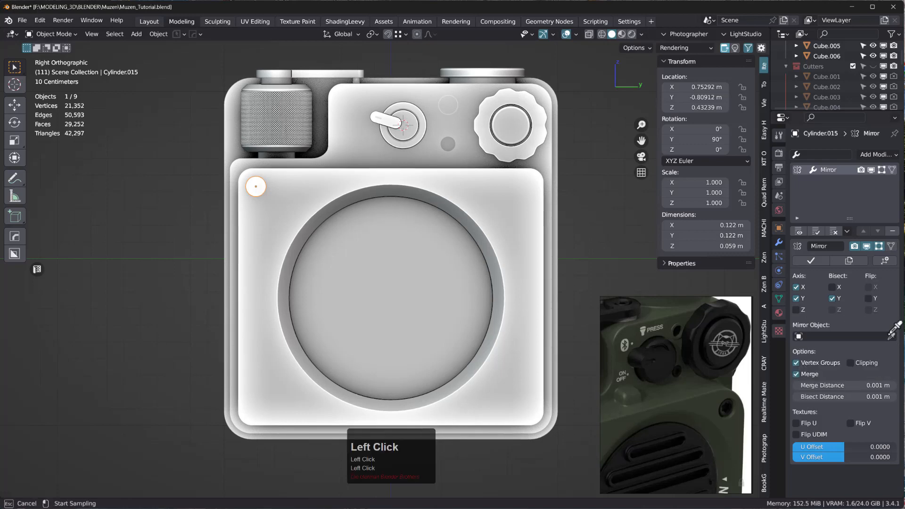
{"action": "left_click", "coordinate": [406, 263]}
- Turn off the Mirror modifier's X axis and Y bisect, leaving the cylinder mirrored across Y only
{"action": "middle_click_drag", "start_coordinate": [404, 264], "coordinate": [628, 292]}
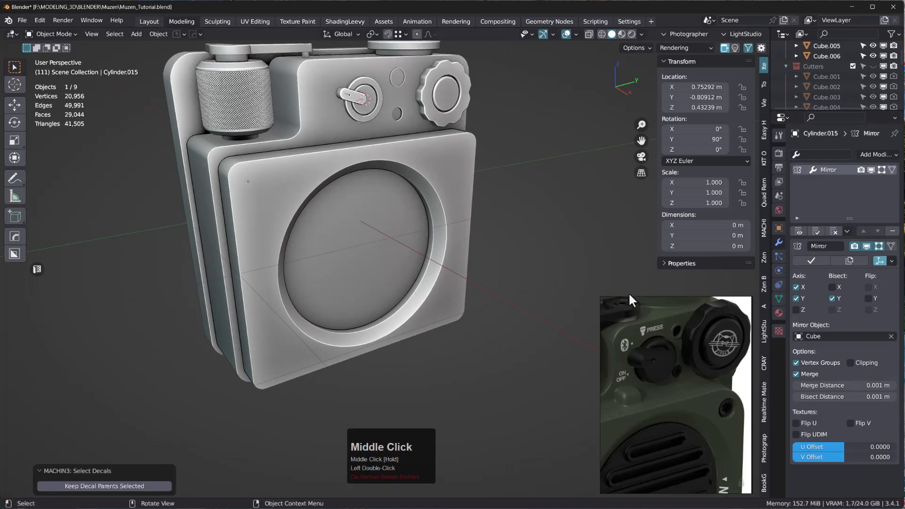
{"action": "left_click", "coordinate": [796, 287]}
{"action": "left_click", "coordinate": [832, 298]}
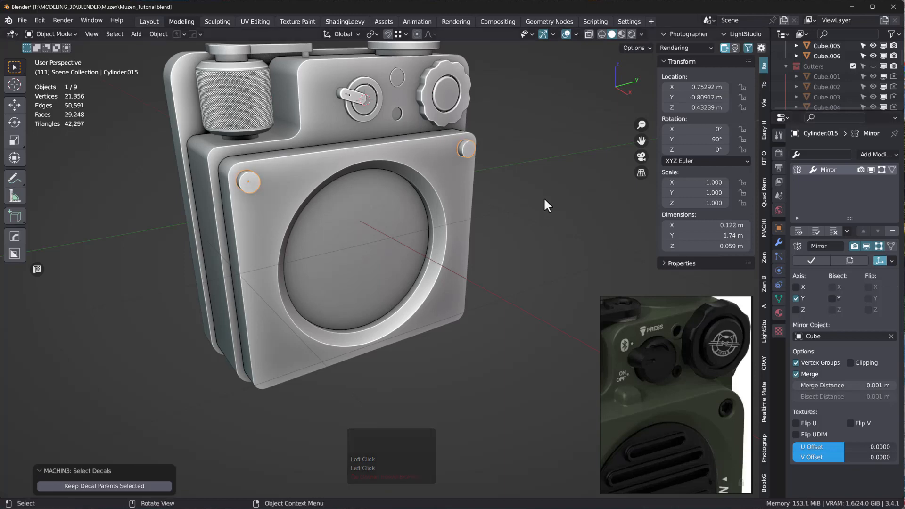
{"action": "middle_click_drag", "start_coordinate": [452, 198], "coordinate": [378, 183]}
{"action": "mouse_move", "coordinate": [488, 176]}
{"action": "middle_mouse_down"}
{"action": "mouse_move", "coordinate": [506, 209]}
{"action": "mouse_move", "coordinate": [481, 171]}
{"action": "mouse_move", "coordinate": [490, 172]}
{"action": "middle_mouse_up"}
{"action": "scroll", "coordinate": [491, 157], "scroll_direction": "up", "scroll_amount": 4}
{"action": "scroll", "coordinate": [499, 168], "scroll_direction": "down", "scroll_amount": 4}
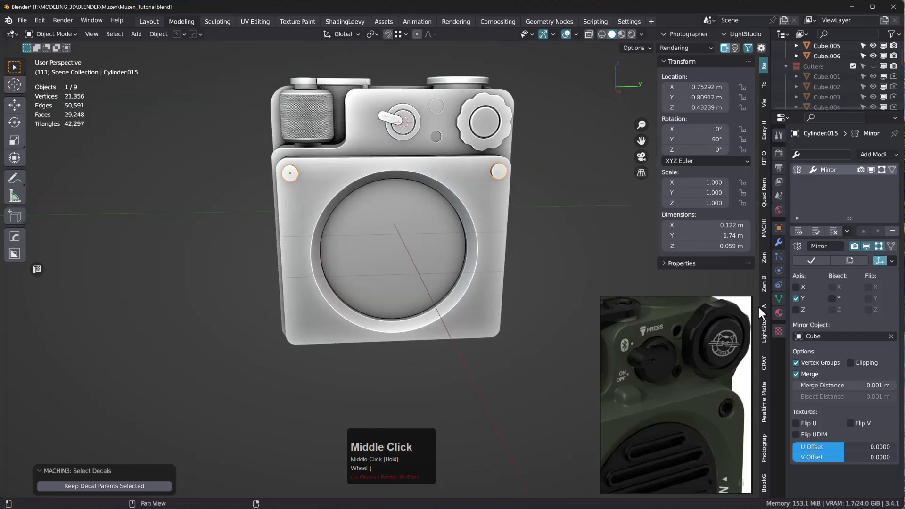
- Try mirroring the corner cylinders across the Z axis as well
{"action": "left_click", "coordinate": [795, 309]}
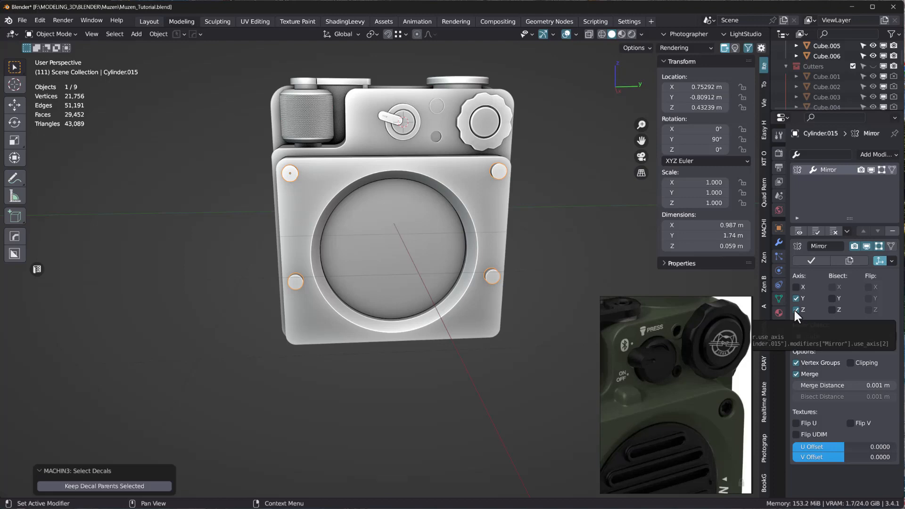
{"action": "left_click", "coordinate": [795, 310]}
{"action": "middle_click_drag", "start_coordinate": [424, 216], "coordinate": [415, 247]}
{"action": "mouse_move", "coordinate": [516, 207]}
{"action": "middle_mouse_down"}
{"action": "mouse_move", "coordinate": [563, 227]}
{"action": "mouse_move", "coordinate": [518, 216]}
{"action": "middle_mouse_up"}
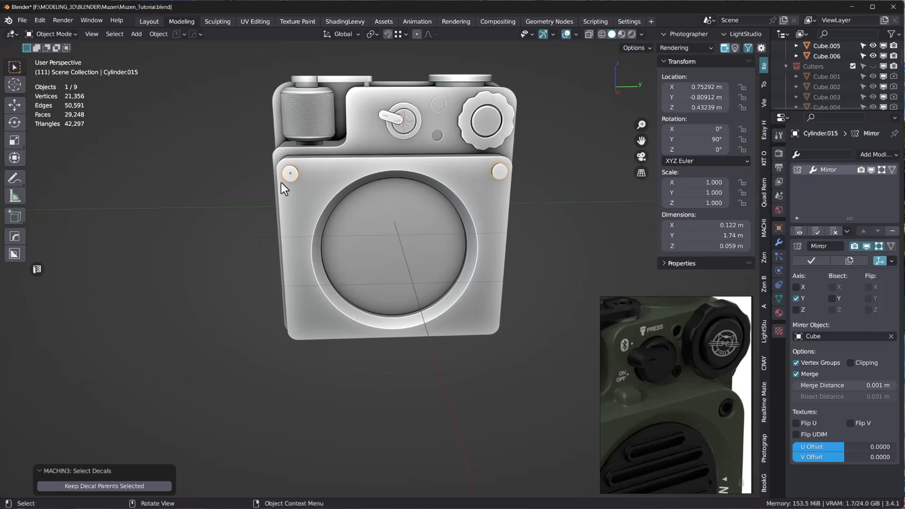
- Duplicate the whole cylinder mesh in Edit Mode about 1.347 m down global Z to the panel's lower corner
{"action": "key", "text": "Tab"}
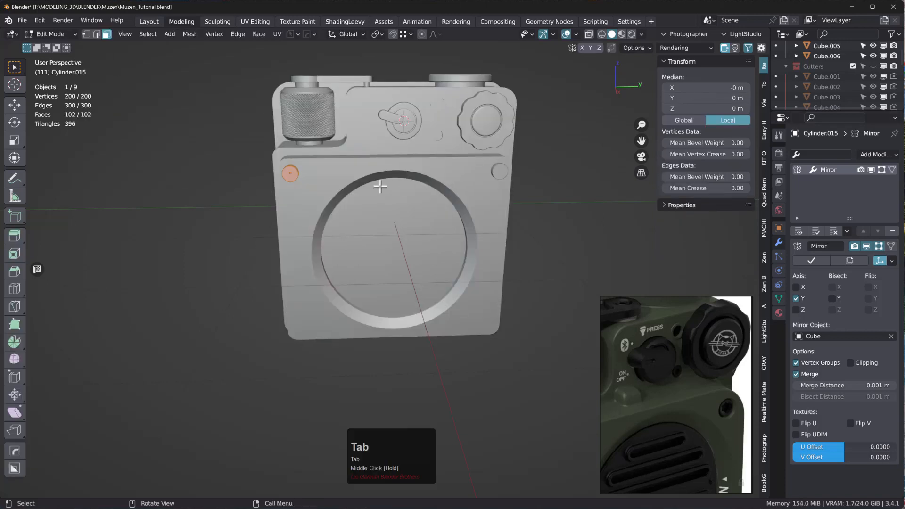
{"action": "key", "text": "KP_3"}
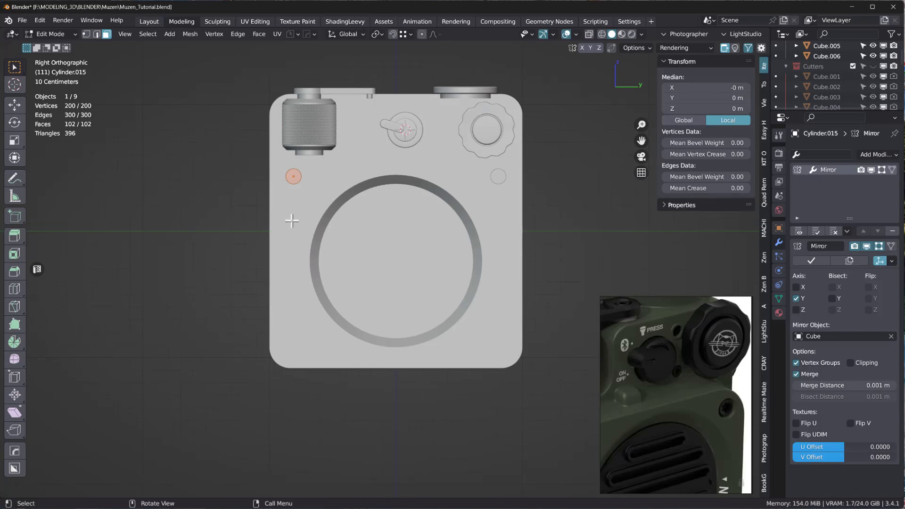
{"action": "key", "text": "a"}
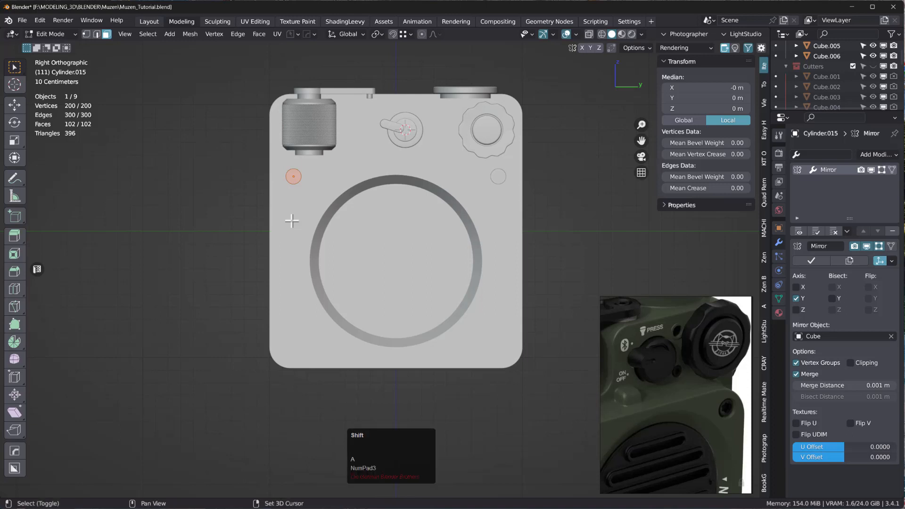
{"action": "key", "text": "shift+d"}
{"action": "key", "text": "z"}
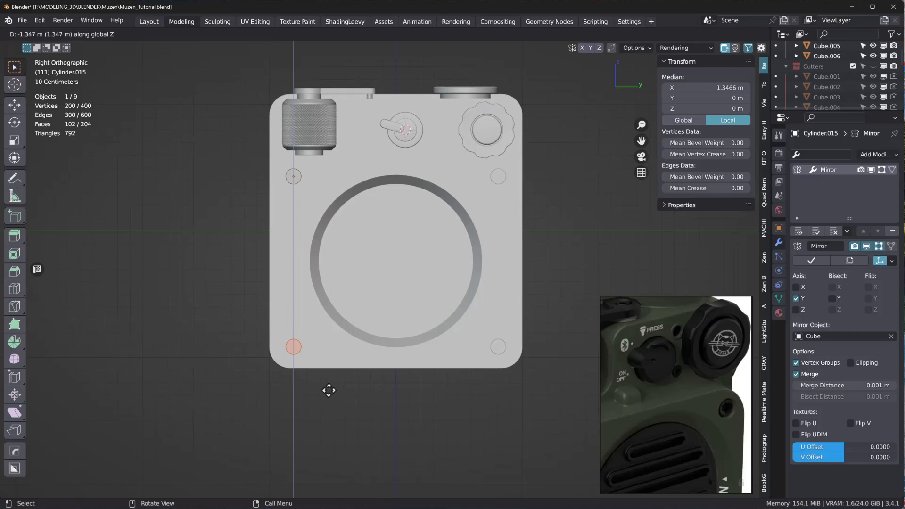
{"action": "left_click", "coordinate": [328, 390]}
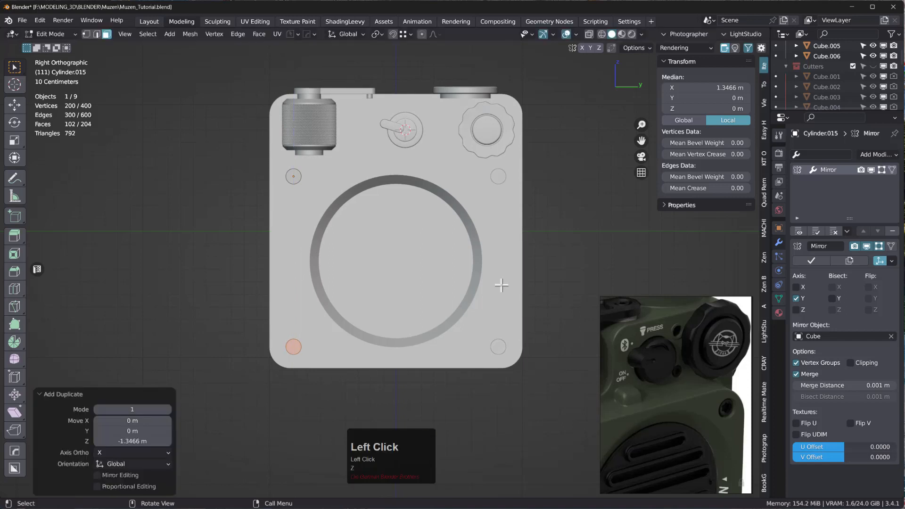
- Enable Cavity viewport shading, raise the duplicated lower cylinder about 0.0136 m along global Z and return to Object Mode
{"action": "left_click", "coordinate": [641, 34]}
{"action": "left_click", "coordinate": [583, 251]}
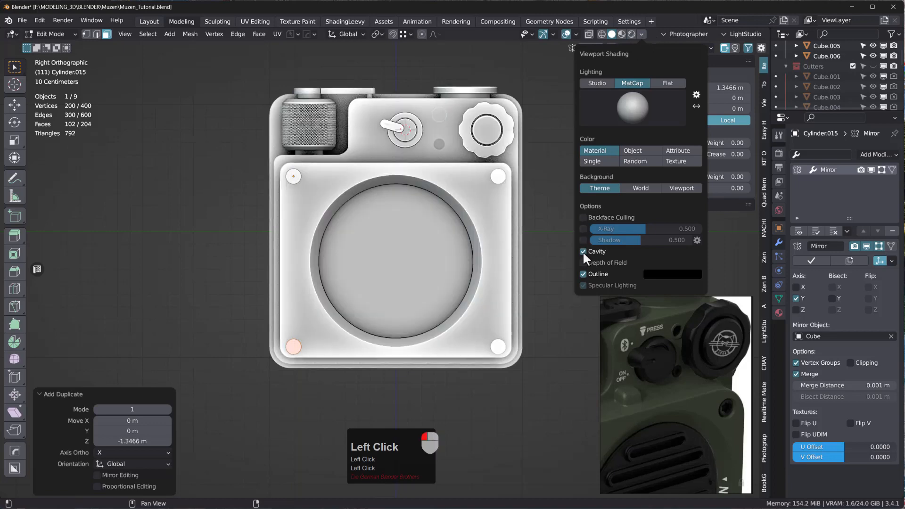
{"action": "scroll", "coordinate": [315, 339], "scroll_direction": "up", "scroll_amount": 2}
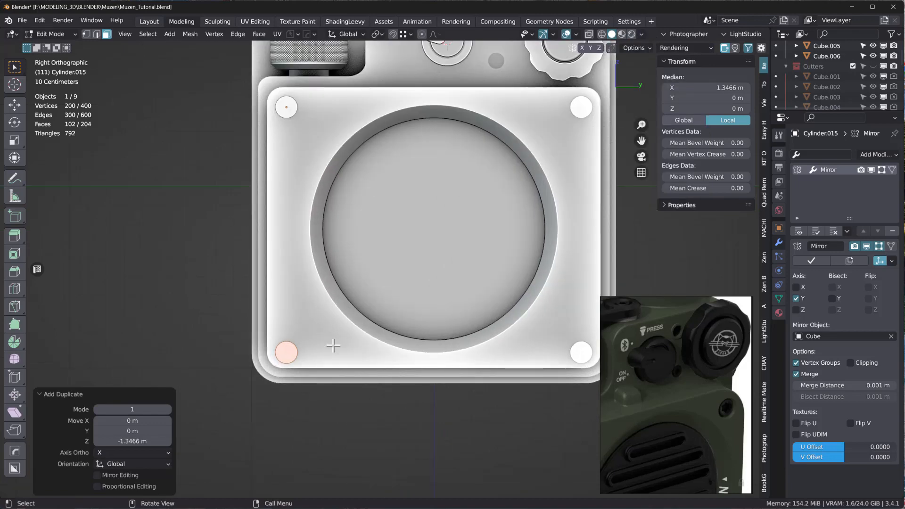
{"action": "key", "text": "g"}
{"action": "key", "text": "z"}
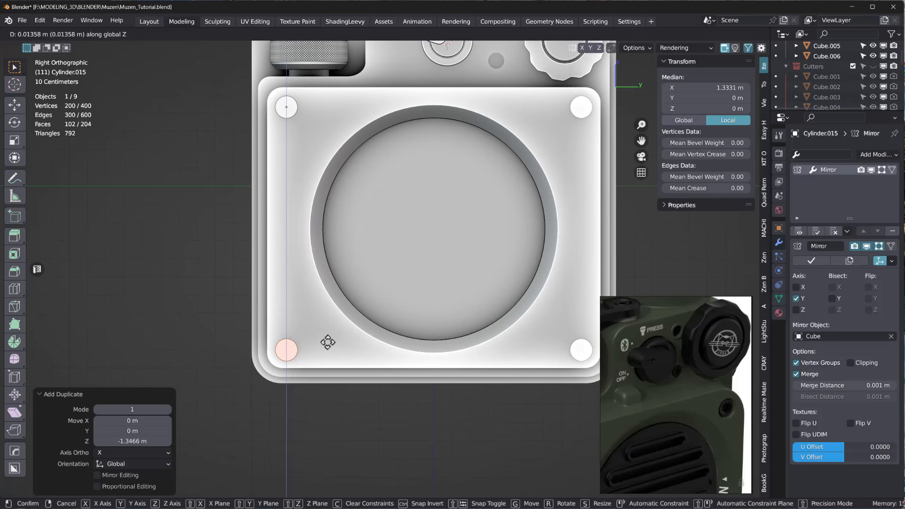
{"action": "left_click", "coordinate": [328, 342]}
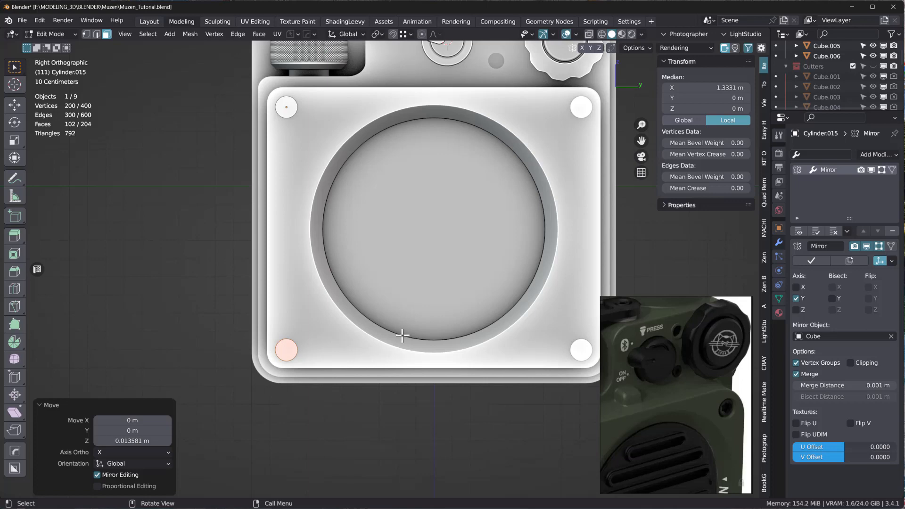
{"action": "middle_click_drag", "start_coordinate": [529, 226], "coordinate": [454, 252], "text": "shift"}
{"action": "key", "text": "Tab"}
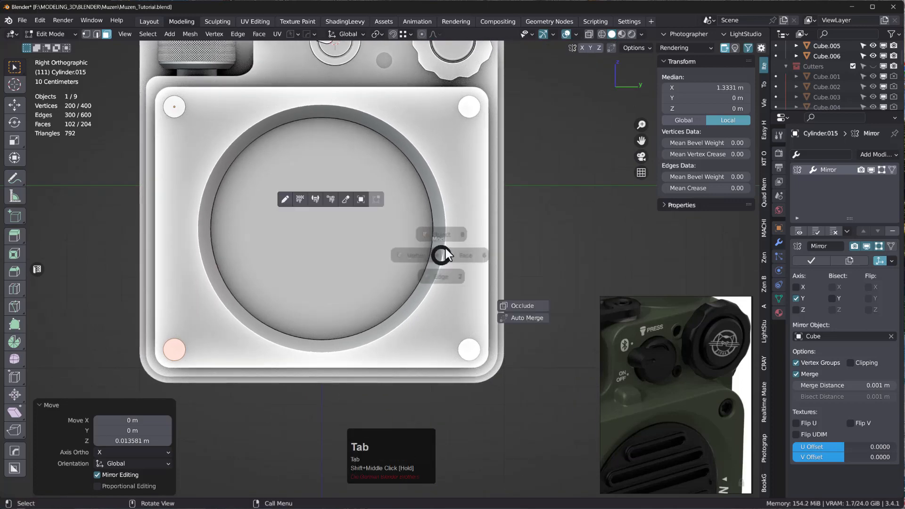
- Cut the four corner cylinders out of the radio body with a non-destructive Difference boolean
{"action": "middle_click_drag", "start_coordinate": [449, 170], "coordinate": [273, 141]}
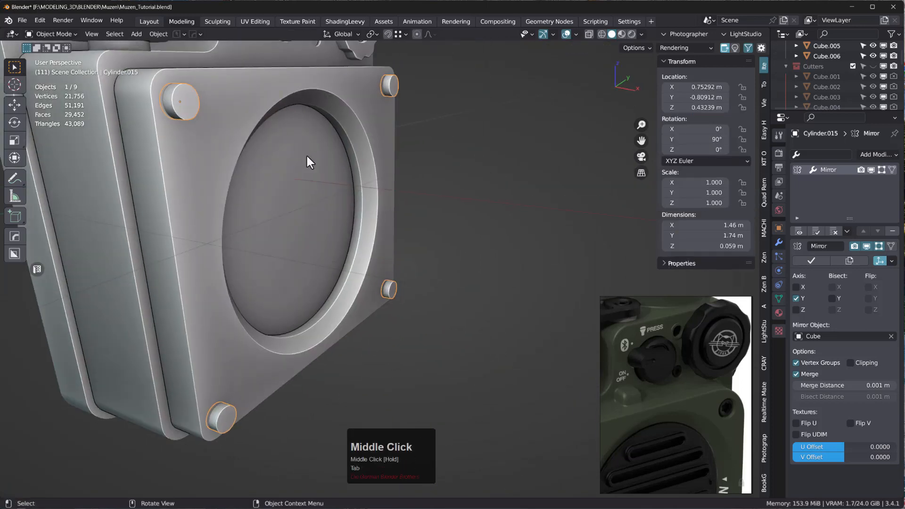
{"action": "left_click", "coordinate": [188, 109]}
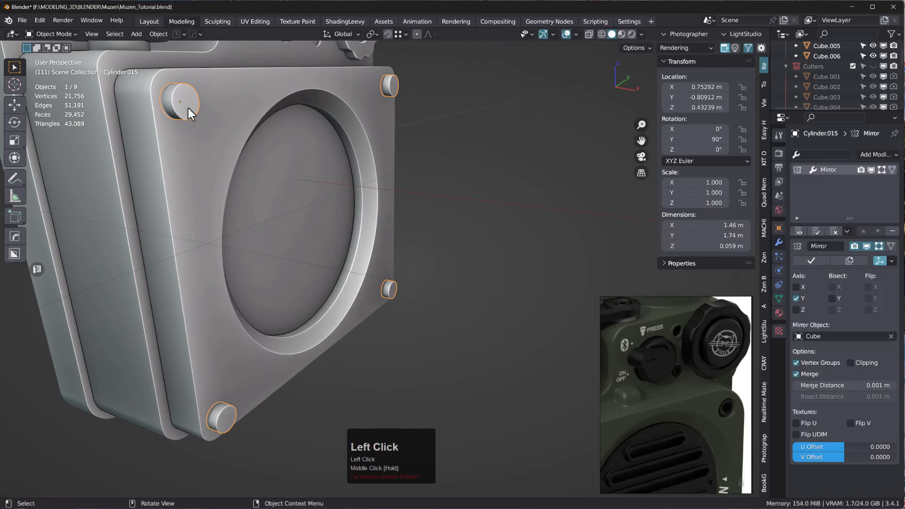
{"action": "left_click", "coordinate": [237, 111], "text": "shift"}
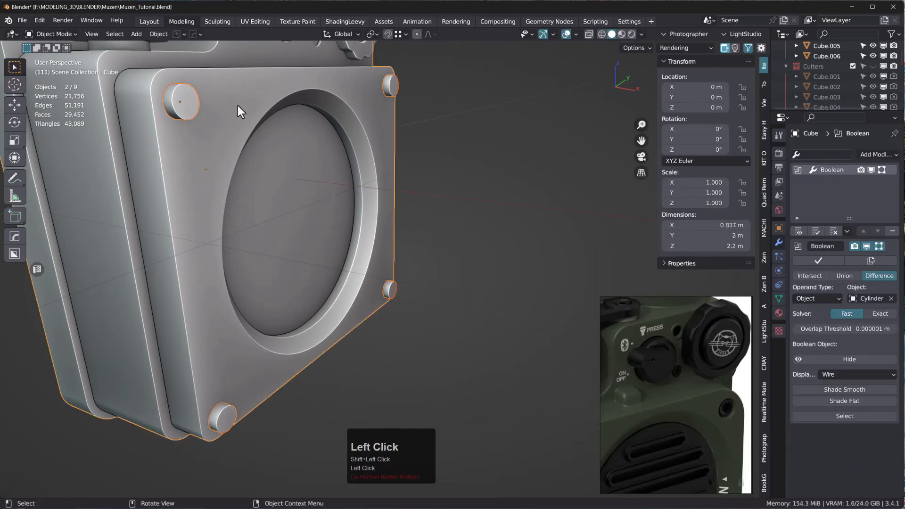
{"action": "key", "text": "ctrl+KP_Subtract"}
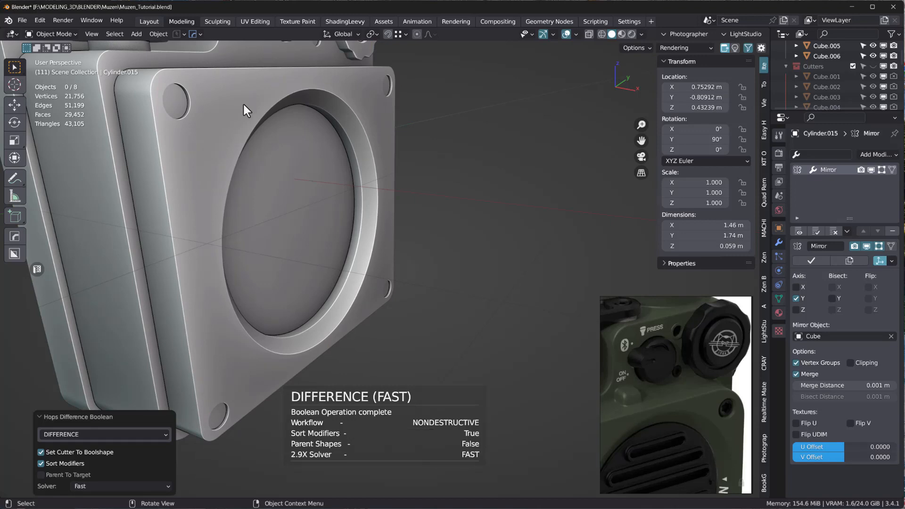
{"action": "middle_click_drag", "start_coordinate": [252, 105], "coordinate": [281, 160]}
{"action": "key", "text": "KP_3"}
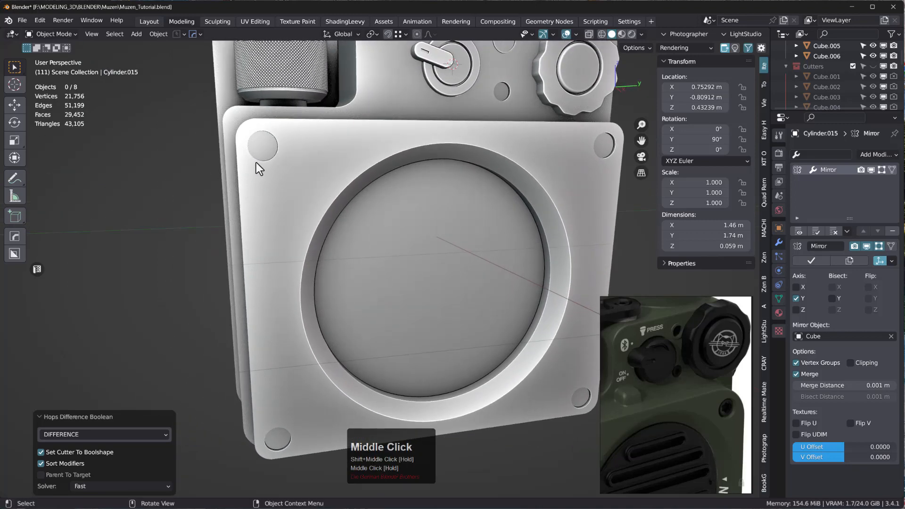
- Make the Cutters collection visible in the viewport to expose the boolean cutters on the body
{"action": "left_click", "coordinate": [288, 165]}
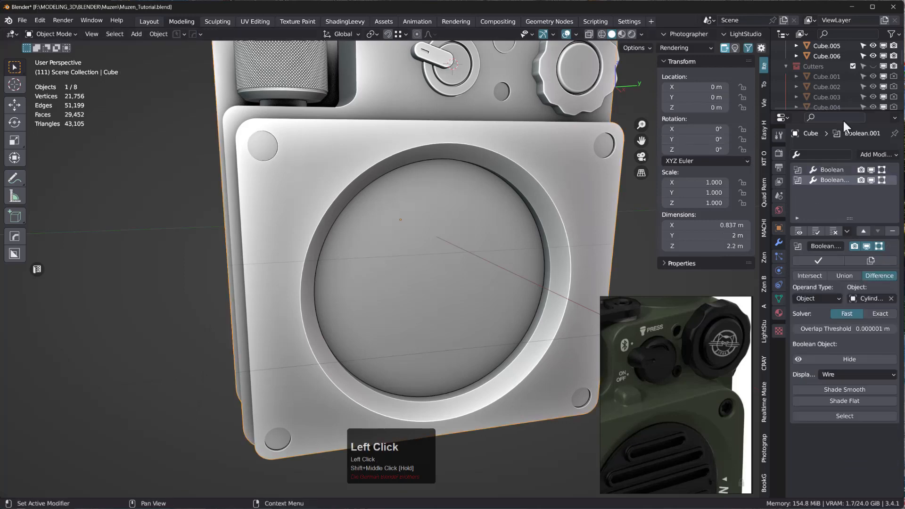
{"action": "scroll", "coordinate": [858, 93], "scroll_direction": "down", "scroll_amount": 6}
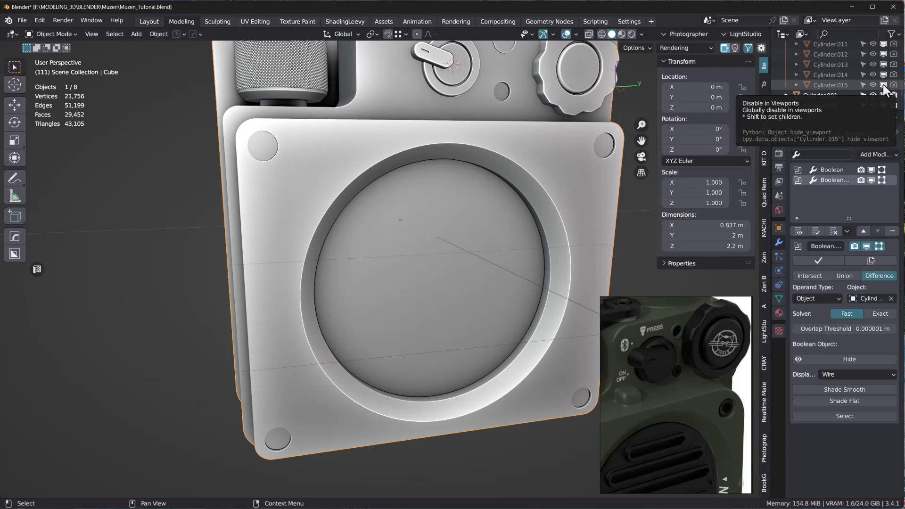
{"action": "left_click", "coordinate": [872, 85]}
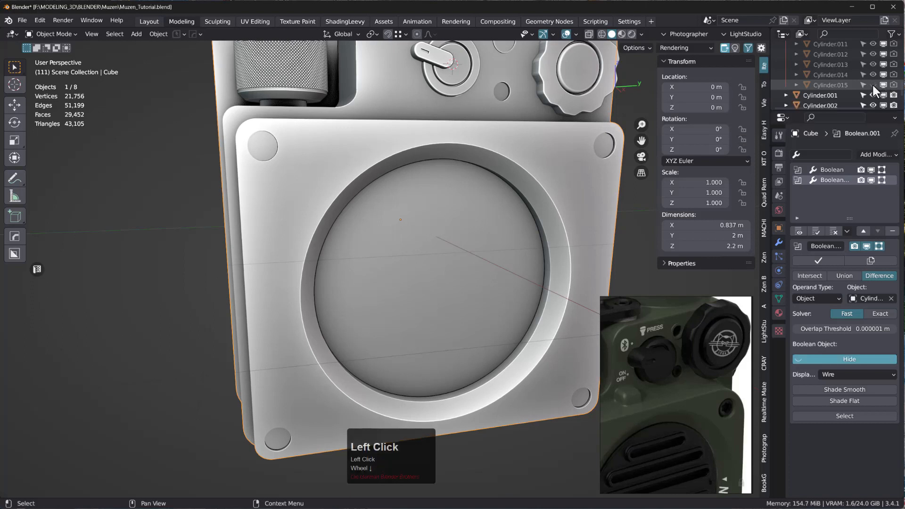
{"action": "left_click", "coordinate": [872, 85]}
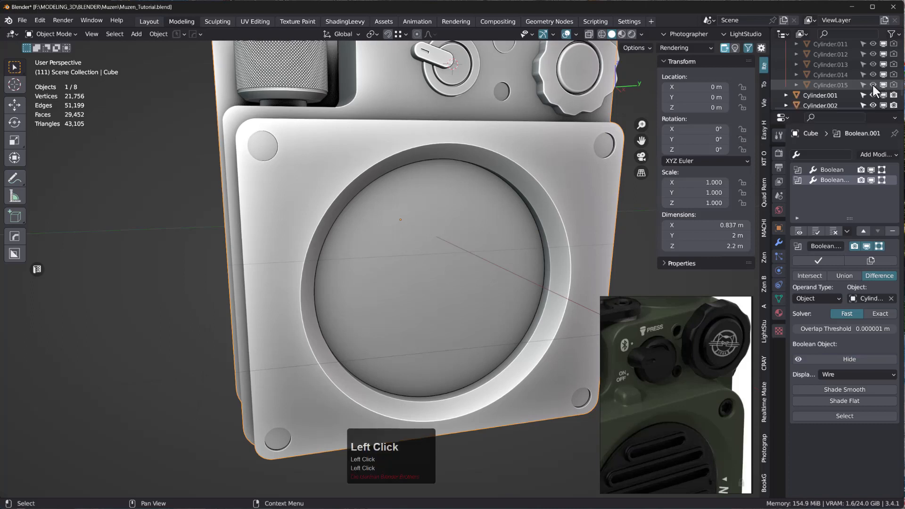
{"action": "scroll", "coordinate": [877, 78], "scroll_direction": "up", "scroll_amount": 5}
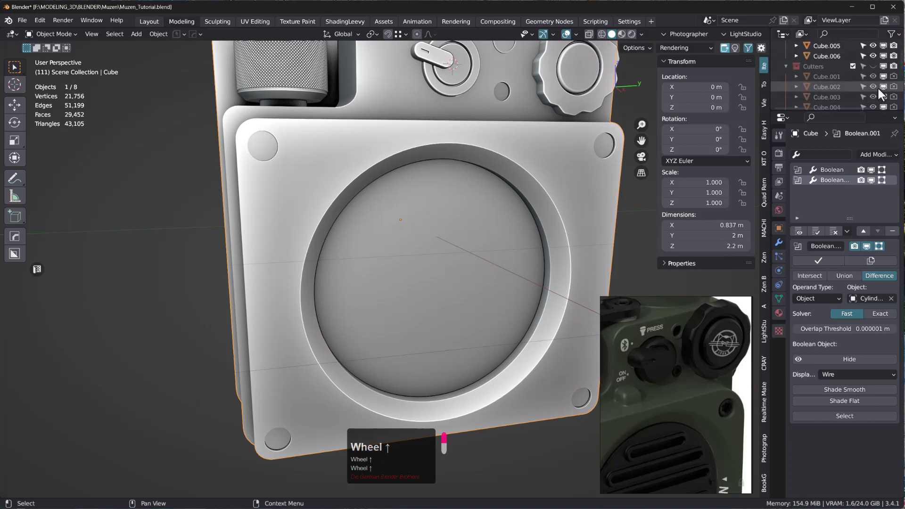
{"action": "scroll", "coordinate": [878, 86], "scroll_direction": "up", "scroll_amount": 3}
{"action": "left_click", "coordinate": [873, 97]}
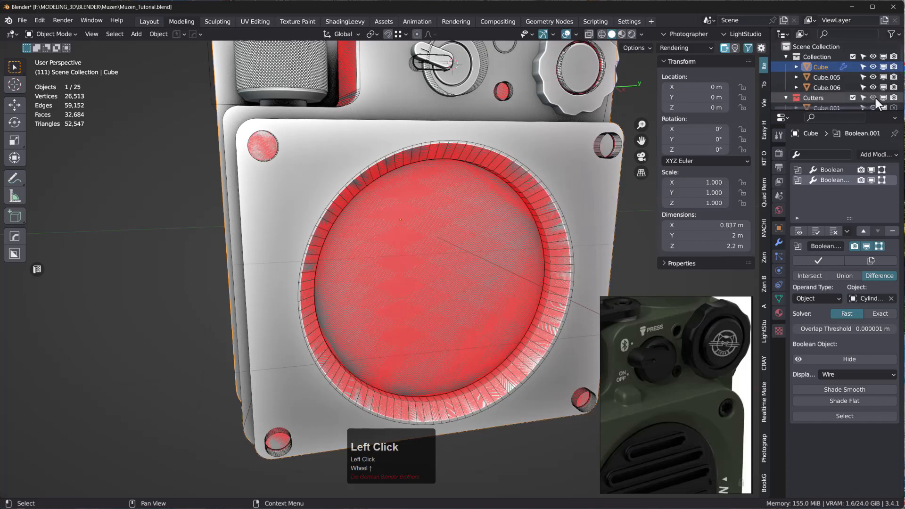
- Scale the corner-cylinder cutter to about 0.823 along global Y and Z, excluding X, in the right orthographic view
{"action": "left_click", "coordinate": [268, 158]}
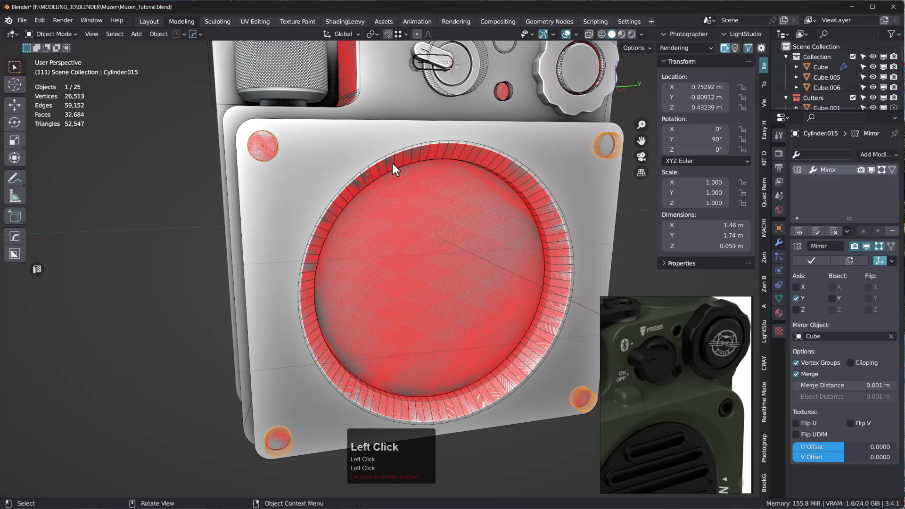
{"action": "key", "text": "KP_3"}
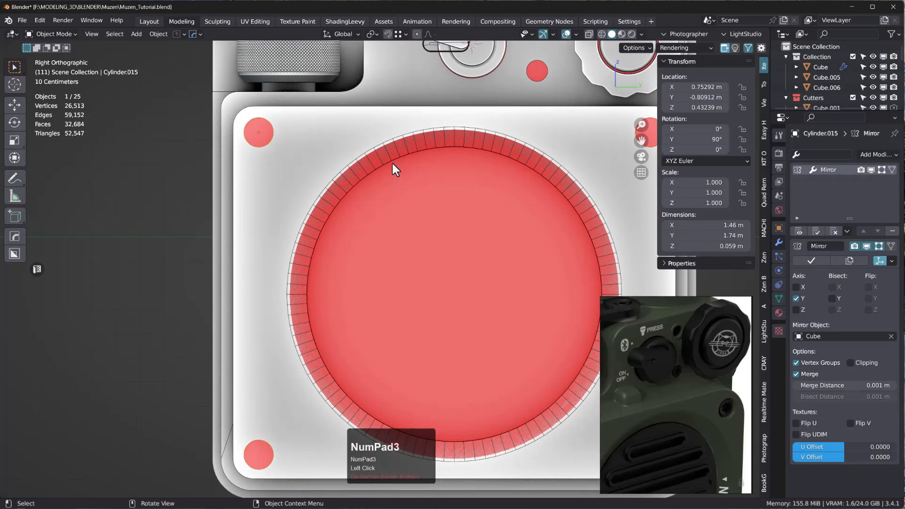
{"action": "key", "text": "s"}
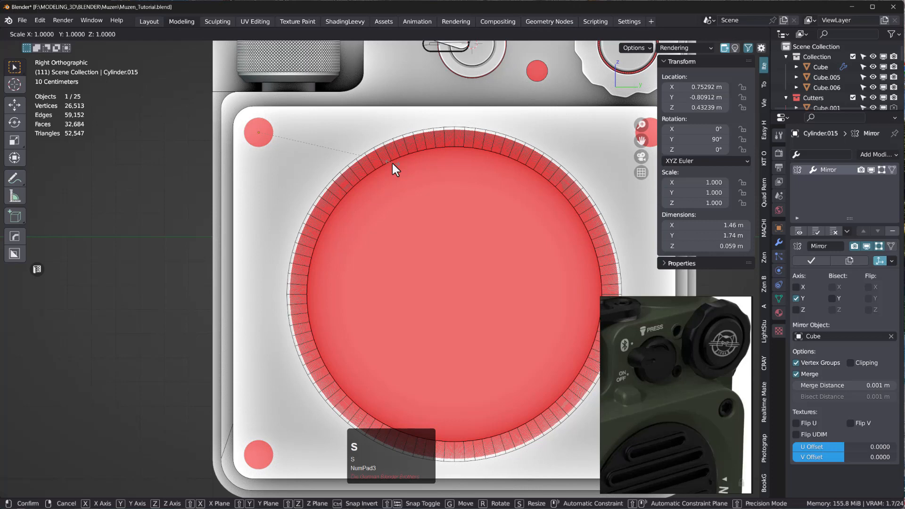
{"action": "key", "text": "shift"}
{"action": "key", "text": "shift+x"}
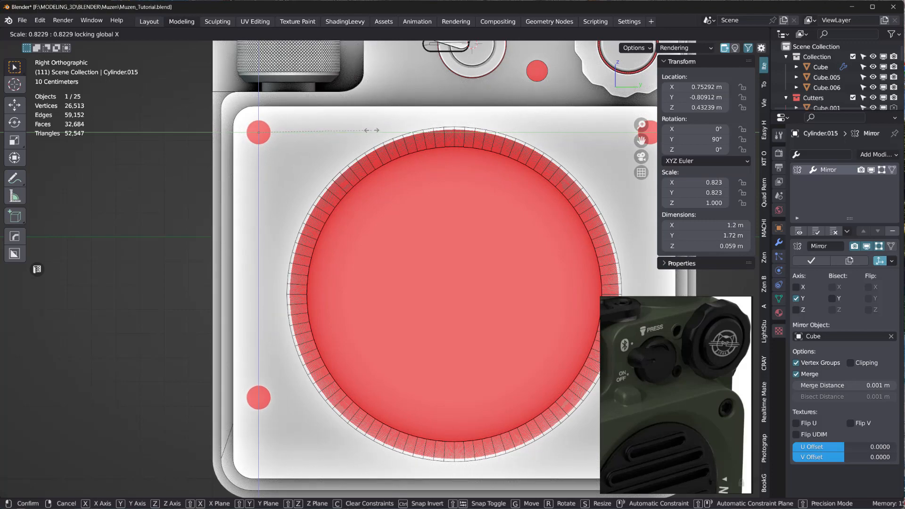
{"action": "left_click", "coordinate": [372, 130]}
{"action": "scroll", "coordinate": [282, 275], "scroll_direction": "down", "scroll_amount": 3}
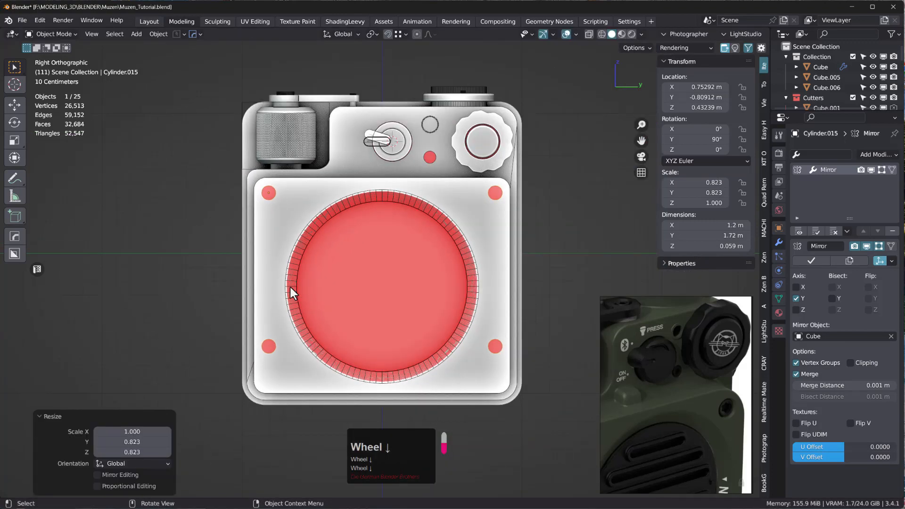
{"action": "middle_click_drag", "start_coordinate": [291, 292], "coordinate": [349, 313]}
{"action": "scroll", "coordinate": [267, 363], "scroll_direction": "up", "scroll_amount": 3}
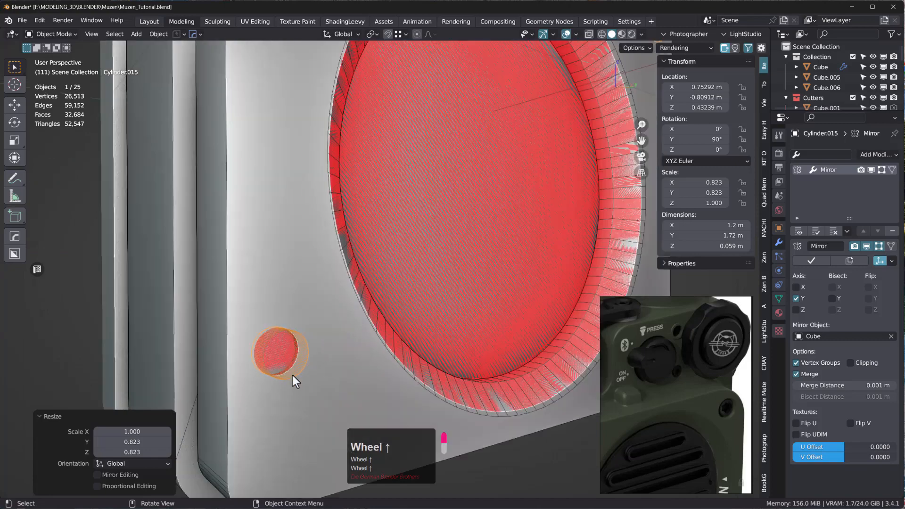
{"action": "scroll", "coordinate": [284, 340], "scroll_direction": "down", "scroll_amount": 3}
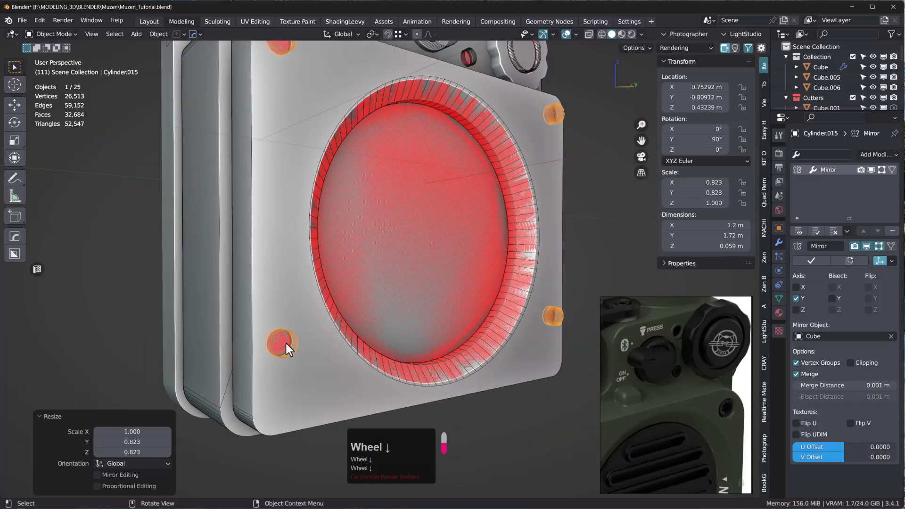
- Select the entire linked mesh of the original, unmirrored lower corner cylinder in Edit Mode
{"action": "key", "text": "Tab"}
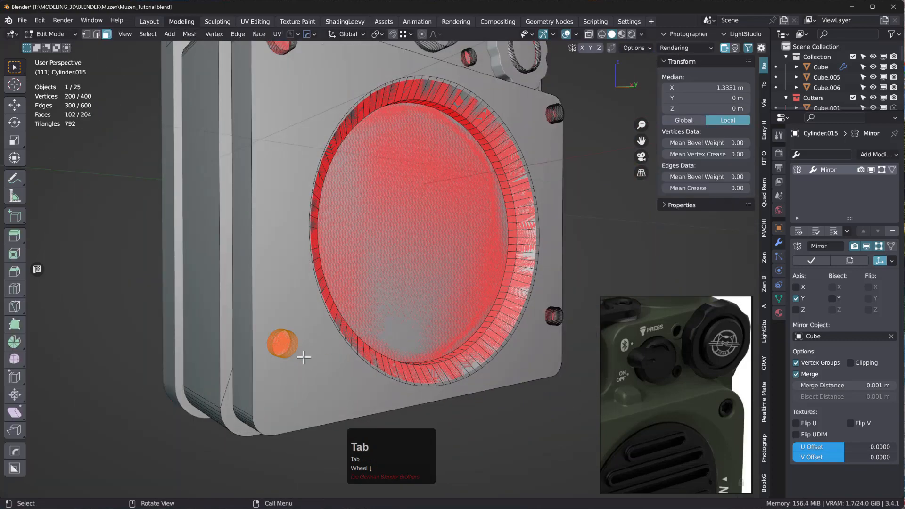
{"action": "left_click", "coordinate": [294, 341]}
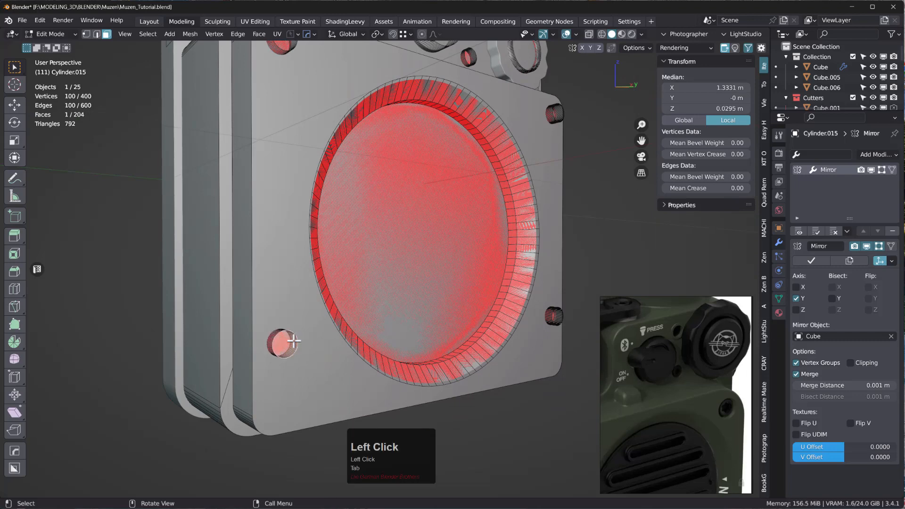
{"action": "scroll", "coordinate": [292, 340], "scroll_direction": "up", "scroll_amount": 4}
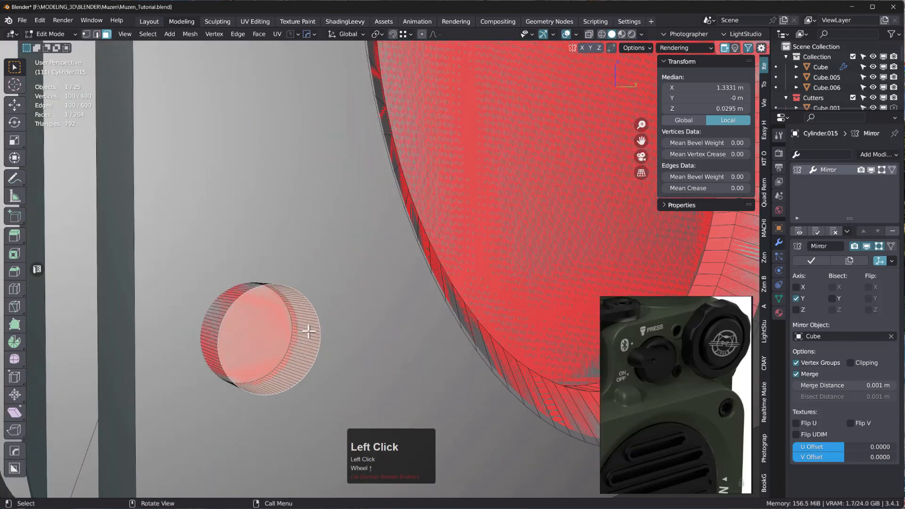
{"action": "key", "text": "l"}
{"action": "scroll", "coordinate": [308, 332], "scroll_direction": "down", "scroll_amount": 4}
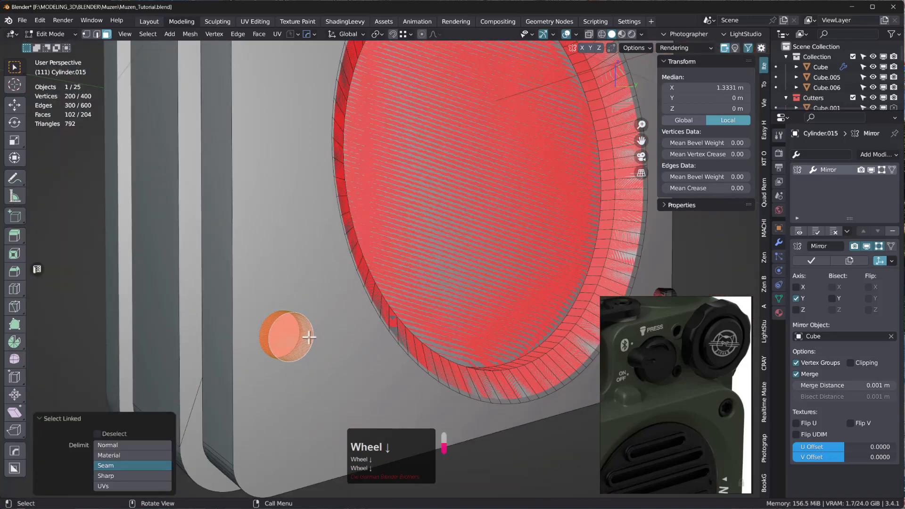
- Try to add the mirrored lower cylinder on the panel's opposite side to the mesh selection, also with X-ray enabled
{"action": "mouse_move", "coordinate": [306, 334]}
{"action": "middle_mouse_down"}
{"action": "mouse_move", "coordinate": [297, 333]}
{"action": "mouse_move", "coordinate": [306, 341]}
{"action": "middle_mouse_up"}
{"action": "scroll", "coordinate": [306, 340], "scroll_direction": "down", "scroll_amount": 5}
{"action": "middle_click_drag", "start_coordinate": [360, 343], "coordinate": [181, 349], "text": "shift"}
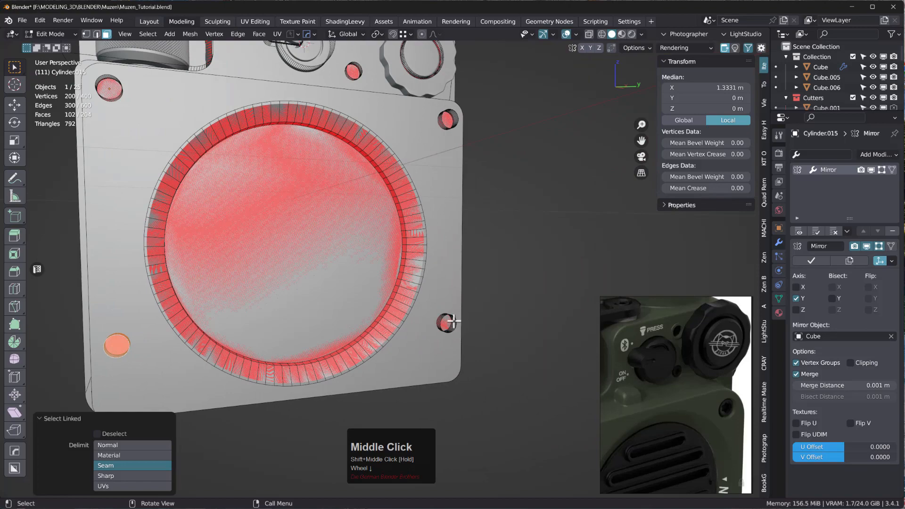
{"action": "scroll", "coordinate": [452, 322], "scroll_direction": "up", "scroll_amount": 3}
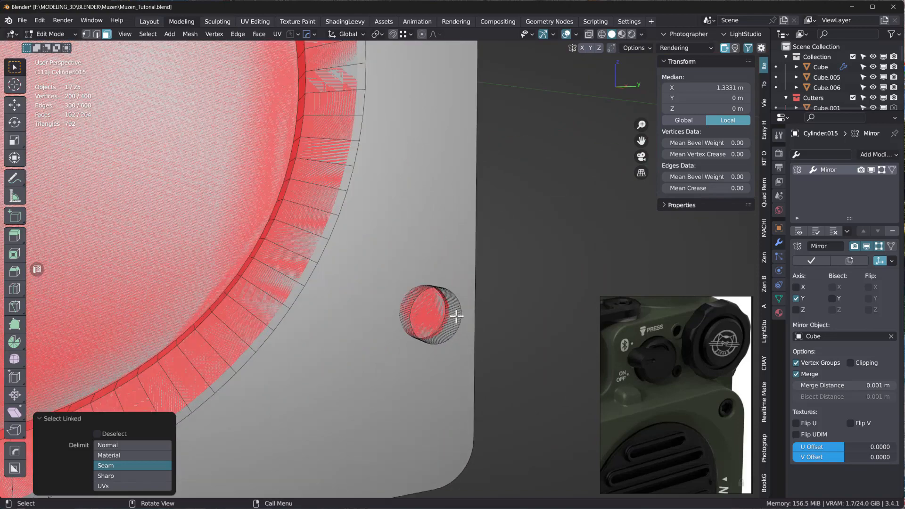
{"action": "key", "text": "l"}
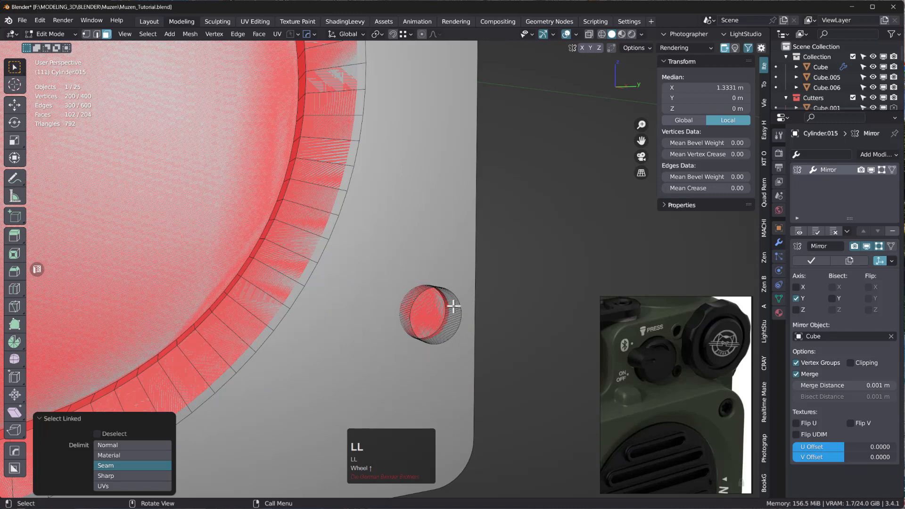
{"action": "key", "text": "alt+z"}
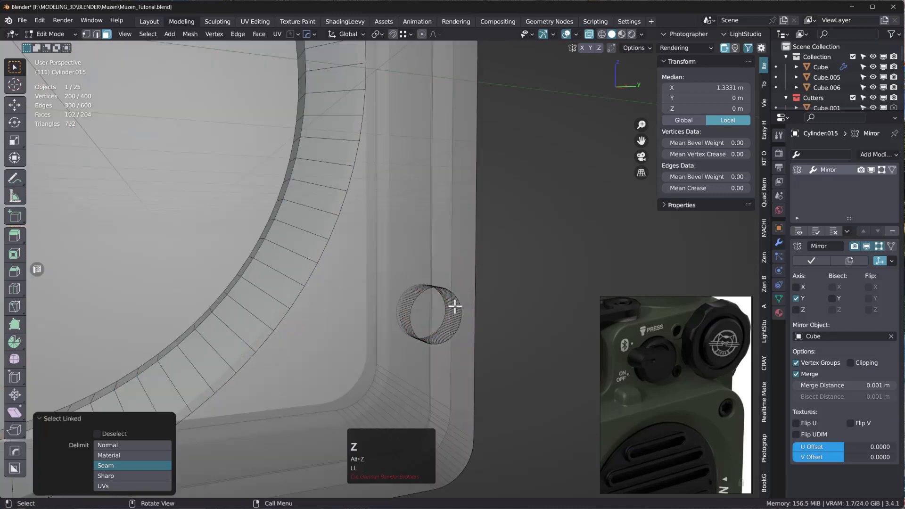
{"action": "key", "text": "l"}
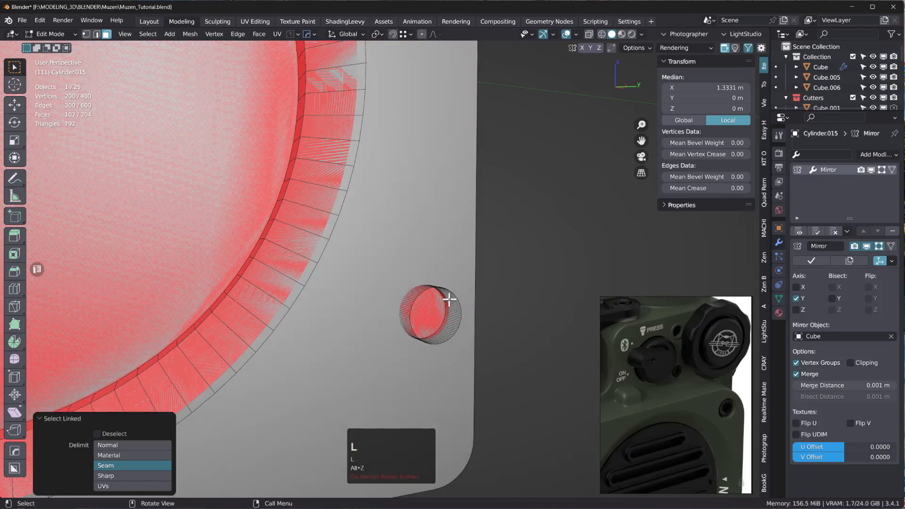
{"action": "left_click", "coordinate": [455, 313], "text": "shift"}
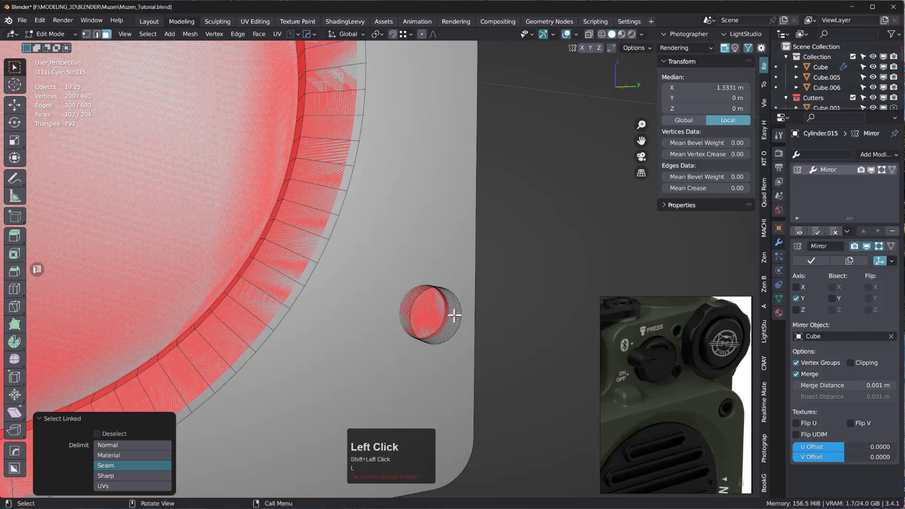
{"action": "key", "text": "l"}
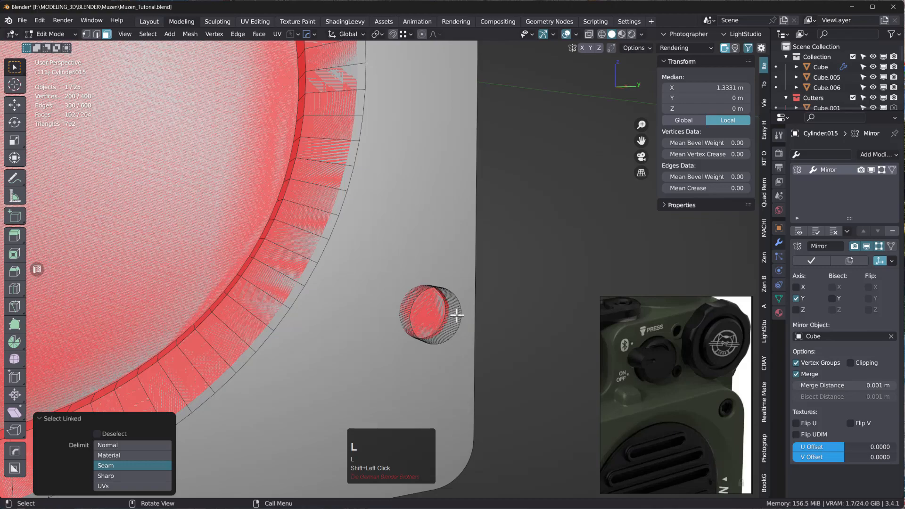
{"action": "scroll", "coordinate": [456, 315], "scroll_direction": "down", "scroll_amount": 3}
{"action": "middle_click_drag", "start_coordinate": [341, 339], "coordinate": [379, 339]}
{"action": "scroll", "coordinate": [373, 310], "scroll_direction": "up", "scroll_amount": 3}
{"action": "scroll", "coordinate": [374, 310], "scroll_direction": "up", "scroll_amount": 5}
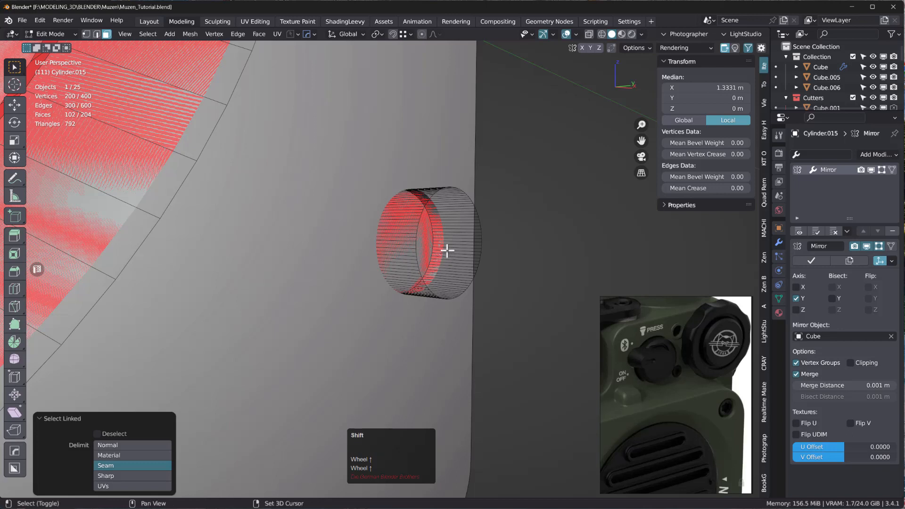
{"action": "key", "text": "Tab"}
{"action": "key", "text": "Tab"}
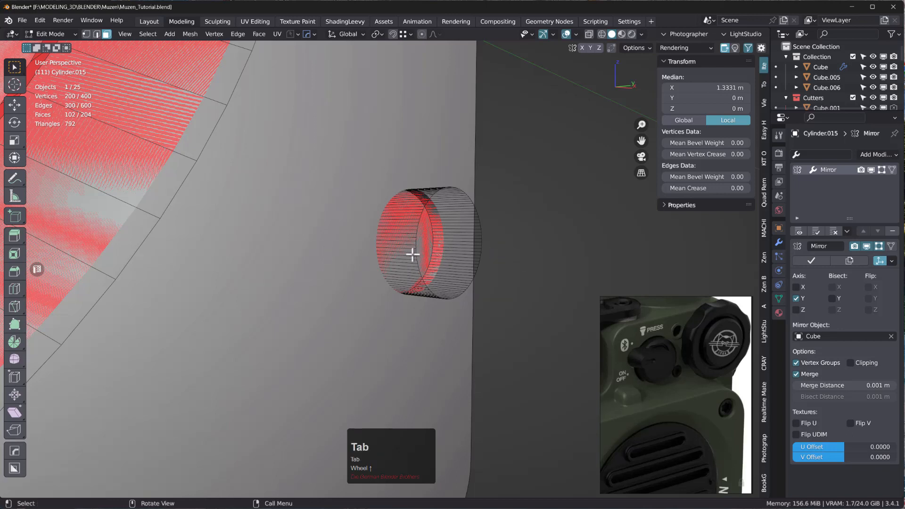
{"action": "left_click", "coordinate": [409, 253], "text": "shift"}
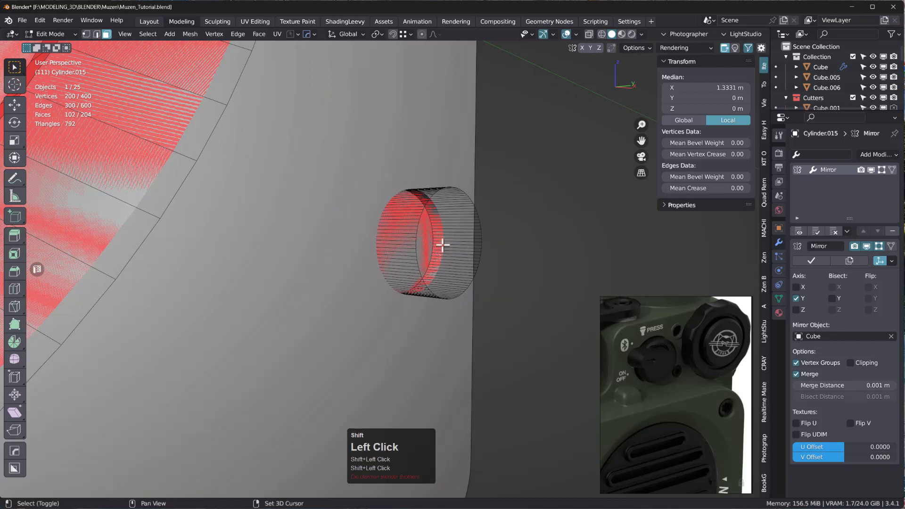
- Move the selected lower corner cylinder about 0.224 m downward along global Z
{"action": "scroll", "coordinate": [446, 271], "scroll_direction": "down", "scroll_amount": 3}
{"action": "mouse_move", "coordinate": [446, 271]}
{"action": "middle_mouse_down"}
{"action": "mouse_move", "coordinate": [473, 281]}
{"action": "mouse_move", "coordinate": [441, 273]}
{"action": "middle_mouse_up"}
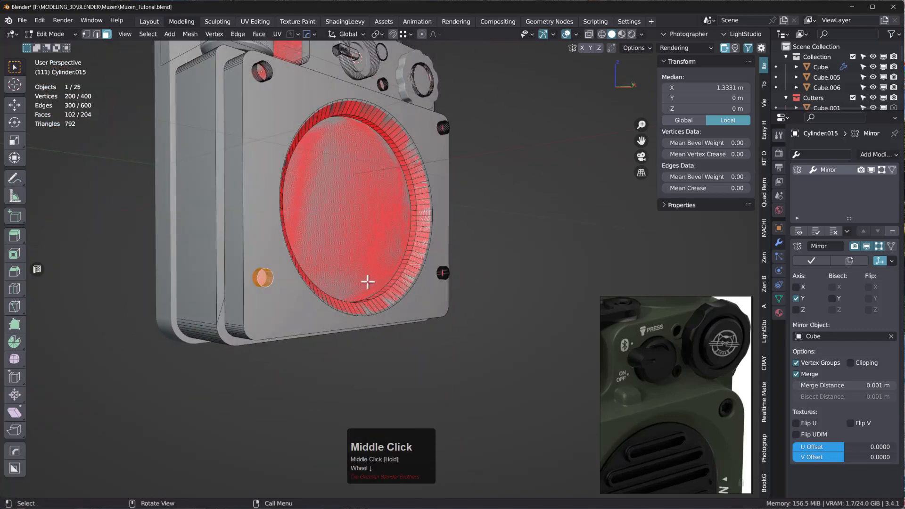
{"action": "middle_click_drag", "start_coordinate": [365, 281], "coordinate": [346, 283]}
{"action": "scroll", "coordinate": [298, 286], "scroll_direction": "up", "scroll_amount": 3}
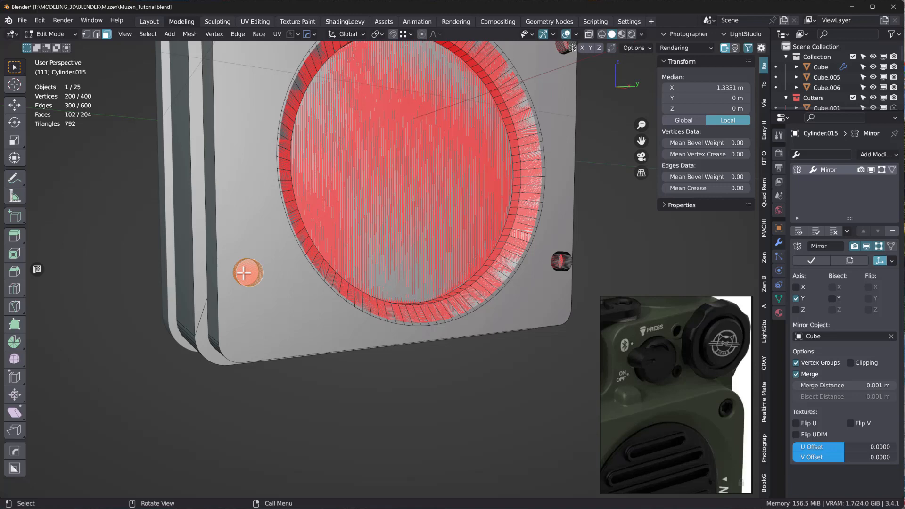
{"action": "key", "text": "g"}
{"action": "key", "text": "z"}
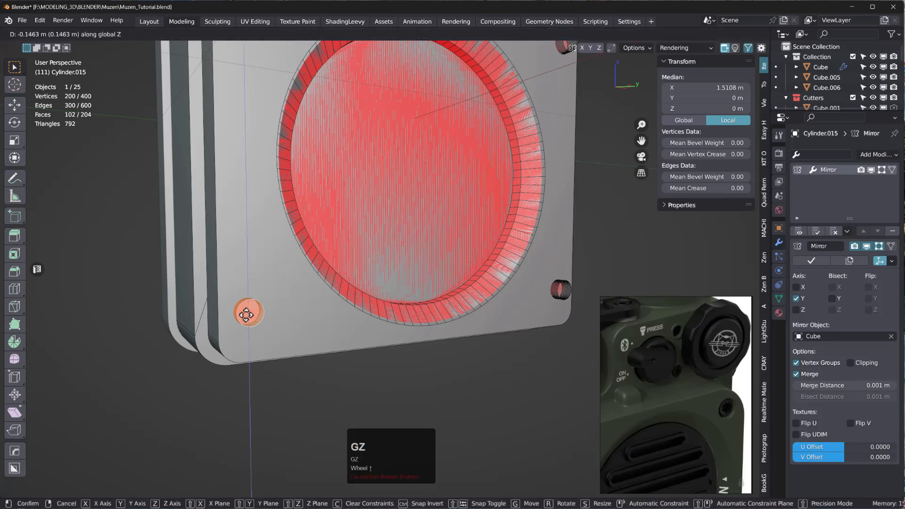
{"action": "left_click", "coordinate": [243, 333]}
- Nudge the lower corner cylinder about 0.011 m further down along global Z in the right orthographic view
{"action": "key", "text": "KP_3"}
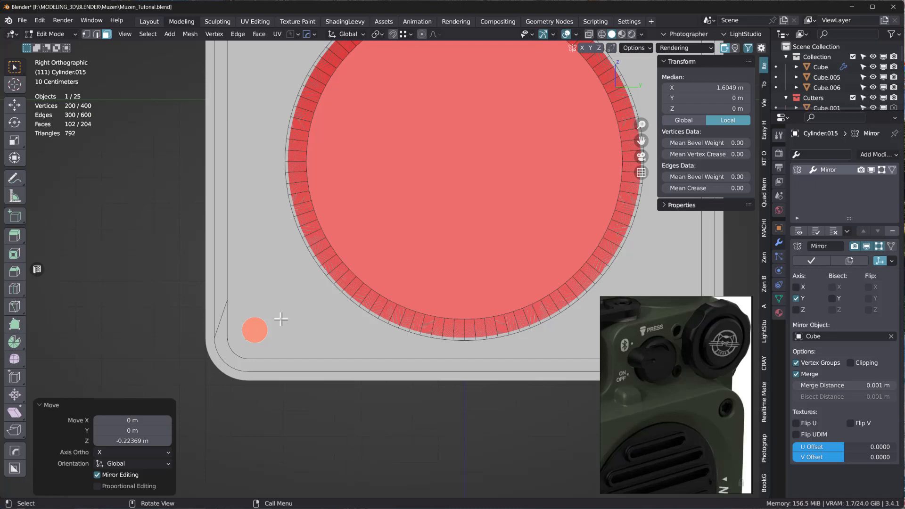
{"action": "key", "text": "g"}
{"action": "key", "text": "z"}
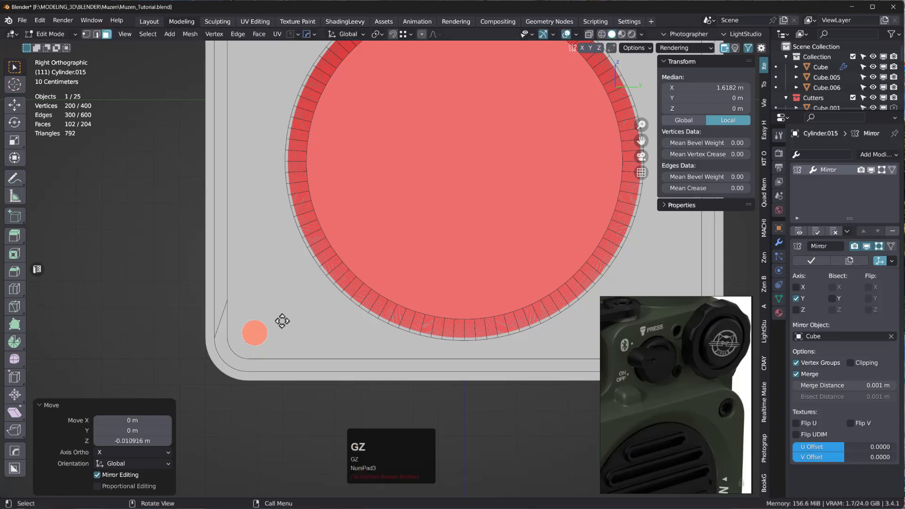
{"action": "left_click", "coordinate": [292, 320]}
{"action": "scroll", "coordinate": [377, 301], "scroll_direction": "down", "scroll_amount": 4}
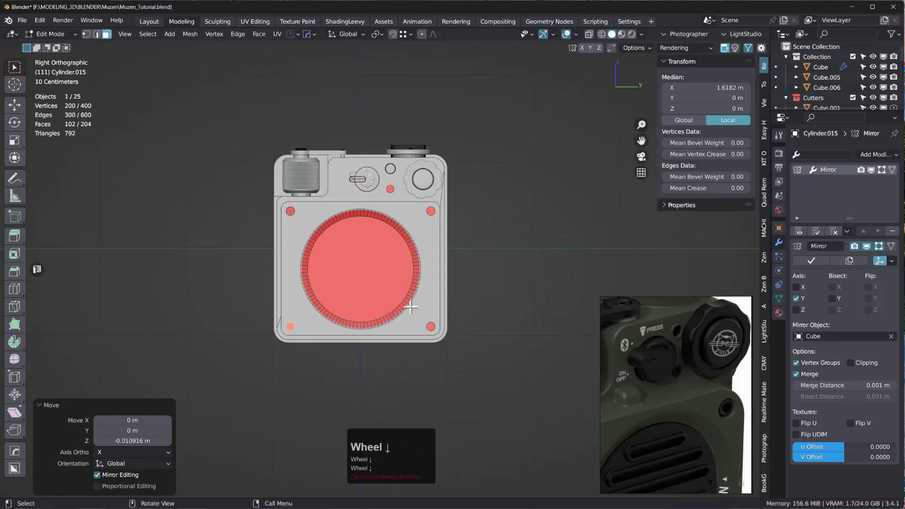
- Return to Object Mode and hide the Cutters collection to inspect the four corner holes on the speaker panel
{"action": "key", "text": "Tab"}
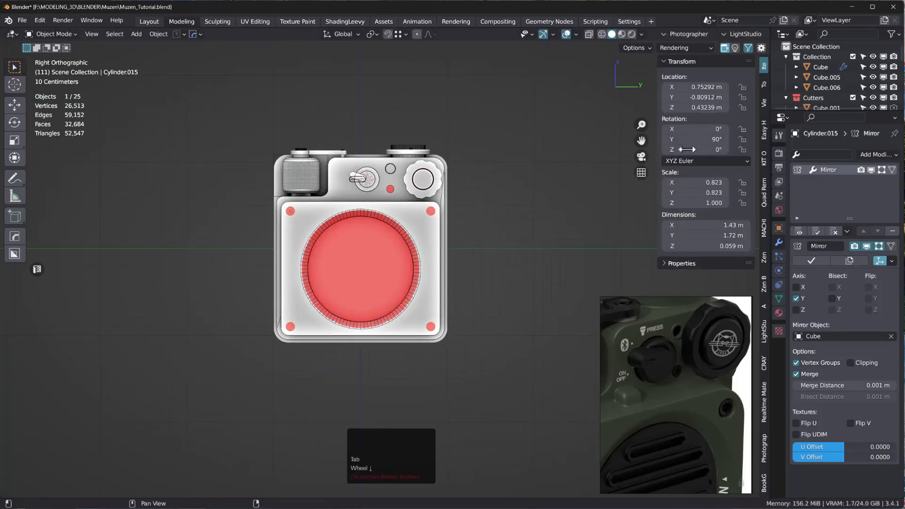
{"action": "left_click", "coordinate": [873, 97]}
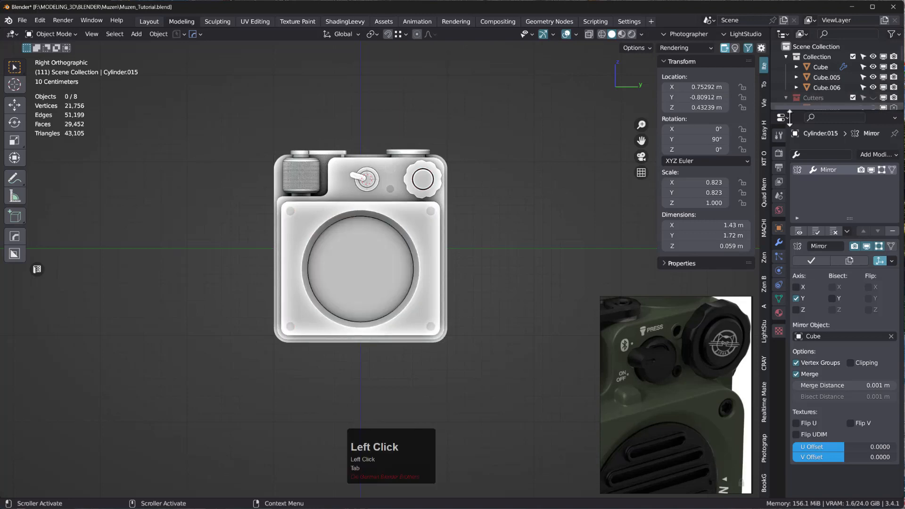
{"action": "middle_click_drag", "start_coordinate": [394, 214], "coordinate": [289, 220]}
{"action": "scroll", "coordinate": [329, 205], "scroll_direction": "up", "scroll_amount": 3}
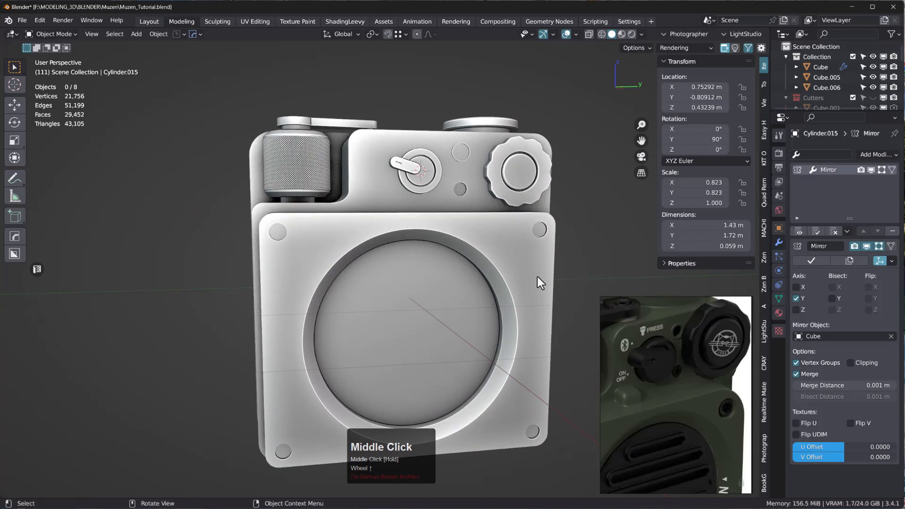
{"action": "scroll", "coordinate": [512, 204], "scroll_direction": "down", "scroll_amount": 3}
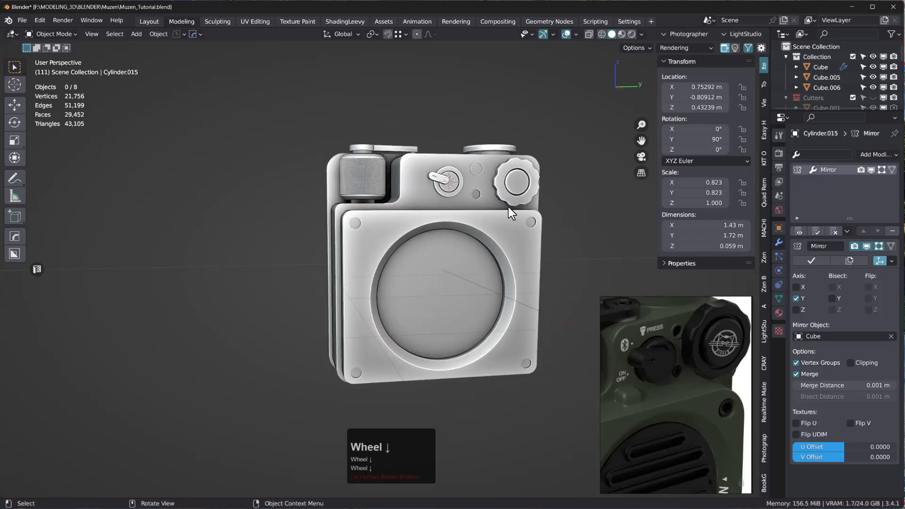
- Move the front scalloped knob about 0.066 m along Y and 0.080 m along Z in the right orthographic view
{"action": "left_click", "coordinate": [518, 179]}
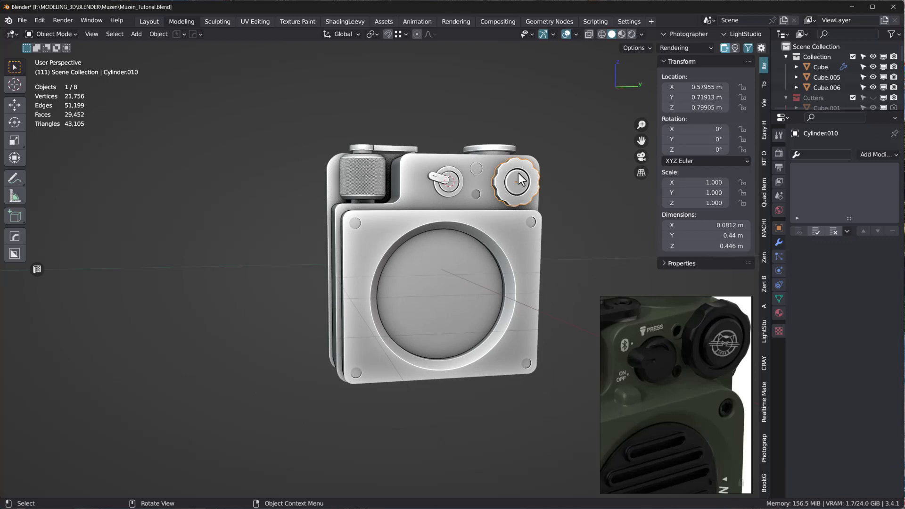
{"action": "key", "text": "KP_3"}
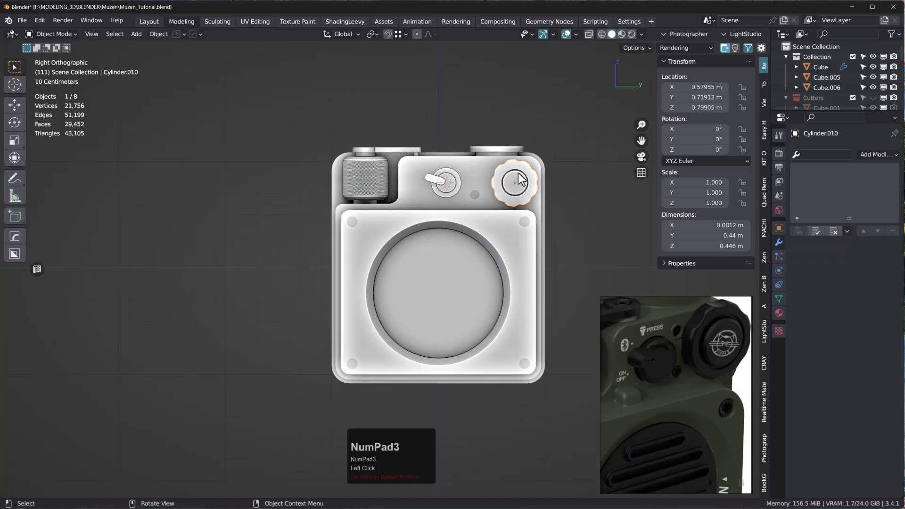
{"action": "key", "text": "g"}
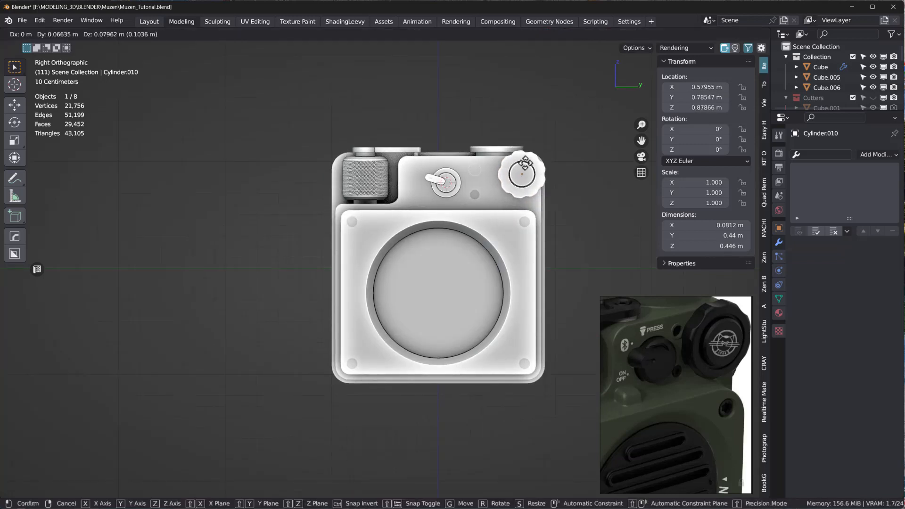
{"action": "left_click", "coordinate": [525, 163]}
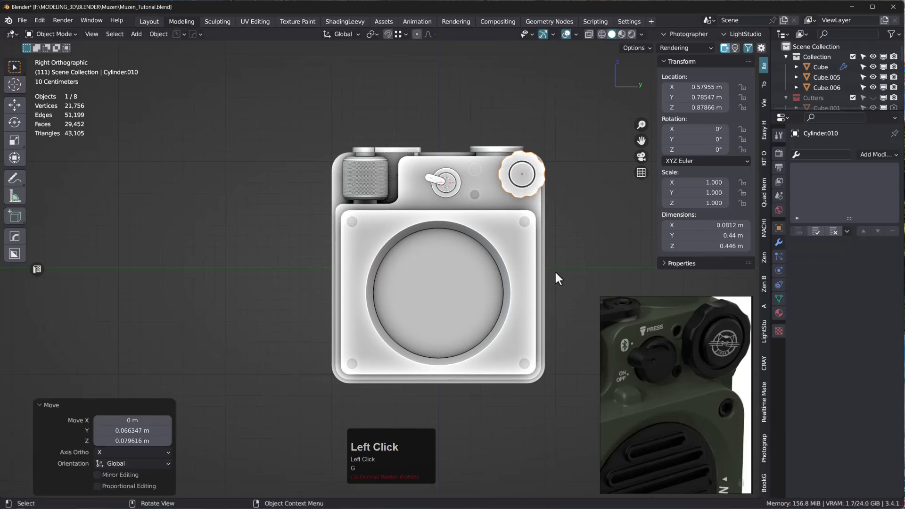
- In the body's Edit Mode, select the cap and side faces of the round post inside the top ring
{"action": "middle_click_drag", "start_coordinate": [554, 277], "coordinate": [592, 288]}
{"action": "scroll", "coordinate": [507, 92], "scroll_direction": "up", "scroll_amount": 4}
{"action": "middle_click_drag", "start_coordinate": [499, 250], "coordinate": [488, 210]}
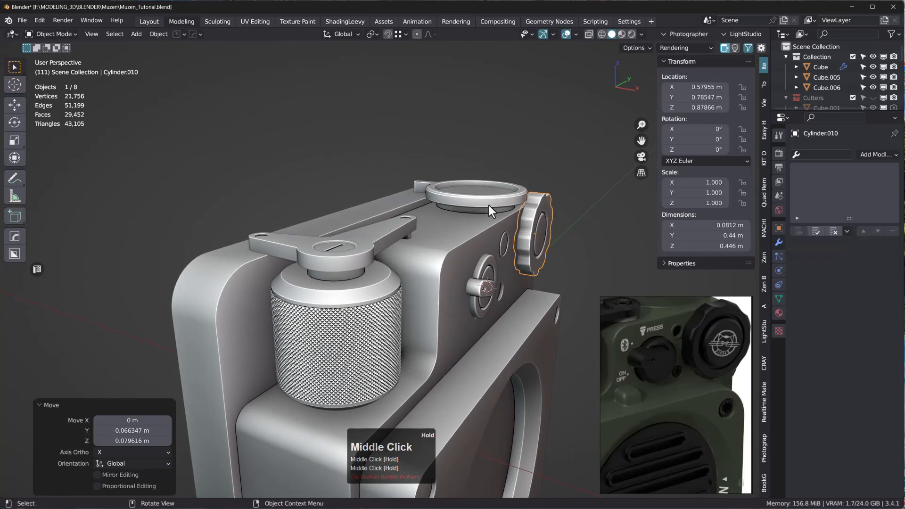
{"action": "left_click", "coordinate": [487, 211]}
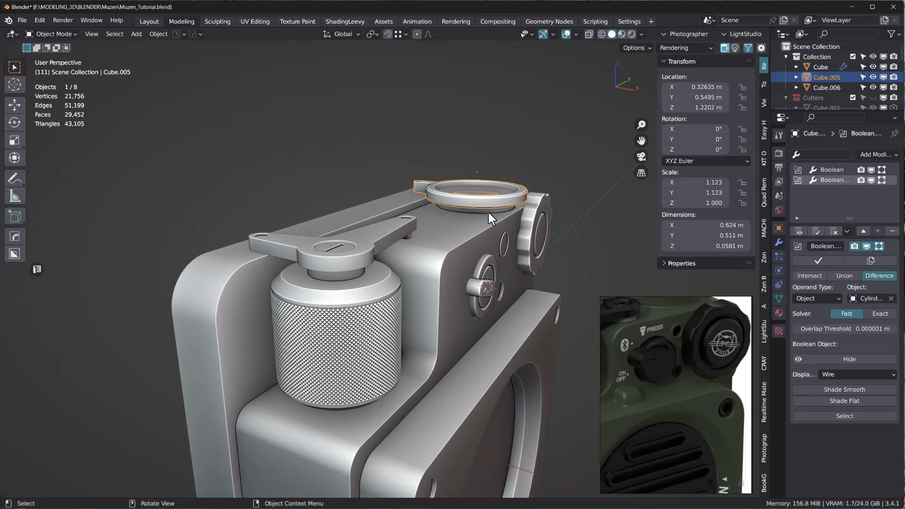
{"action": "left_click", "coordinate": [487, 212]}
{"action": "key", "text": "Tab"}
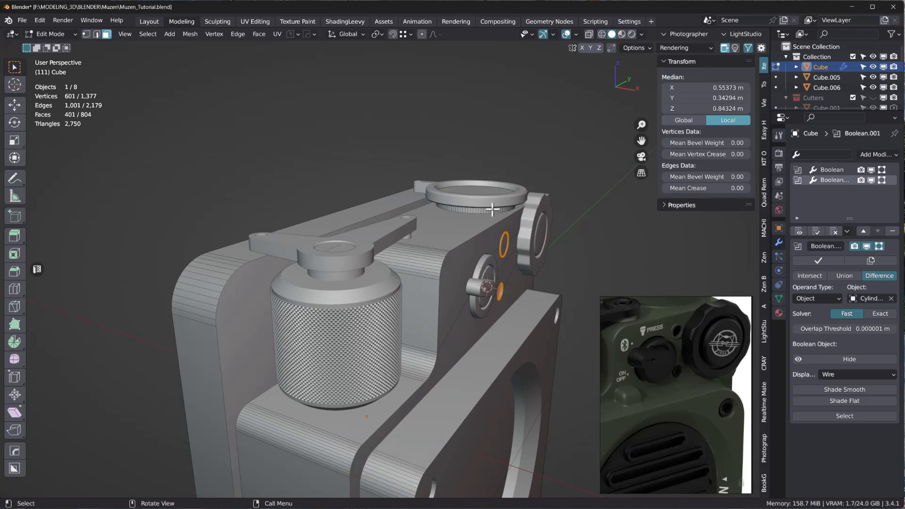
{"action": "left_click", "coordinate": [481, 191]}
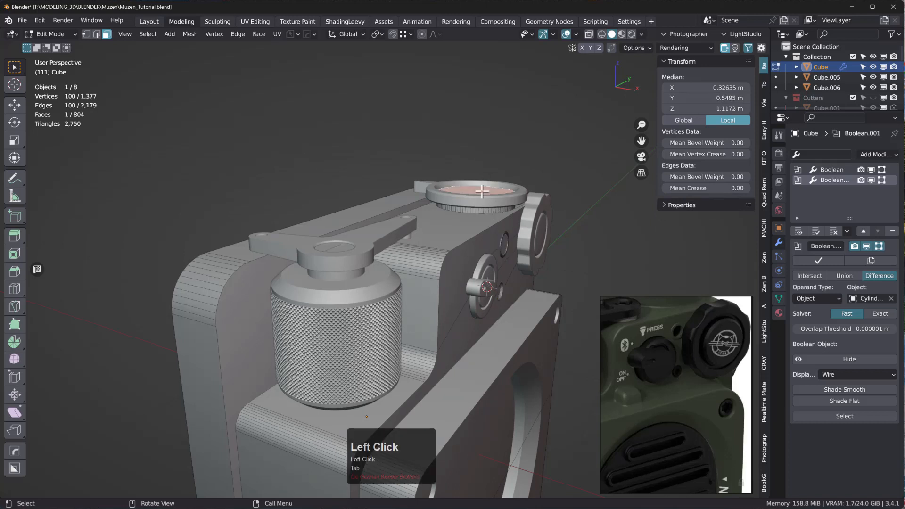
{"action": "key", "text": "ctrl+KP_Add"}
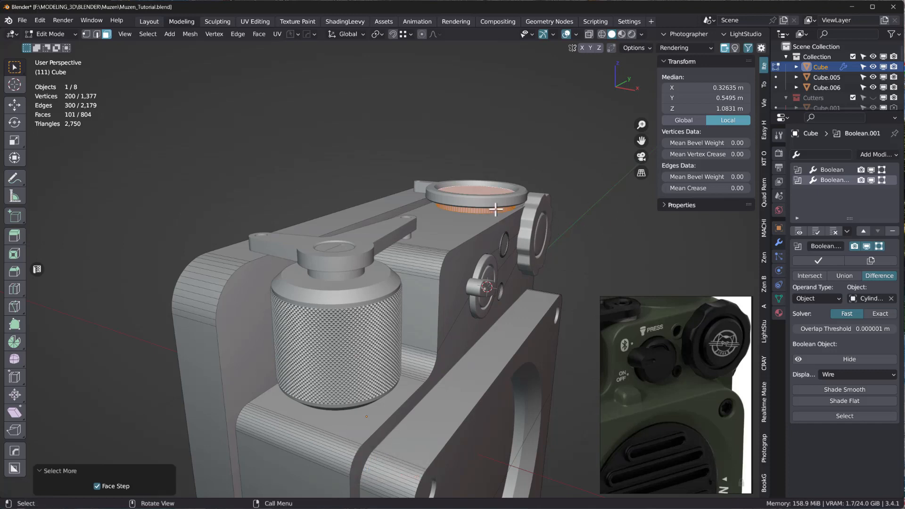
- Scale the selected post faces to about 0.839 along global X and Y, excluding Z
{"action": "scroll", "coordinate": [495, 208], "scroll_direction": "up", "scroll_amount": 4}
{"action": "middle_click_drag", "start_coordinate": [498, 202], "coordinate": [508, 211]}
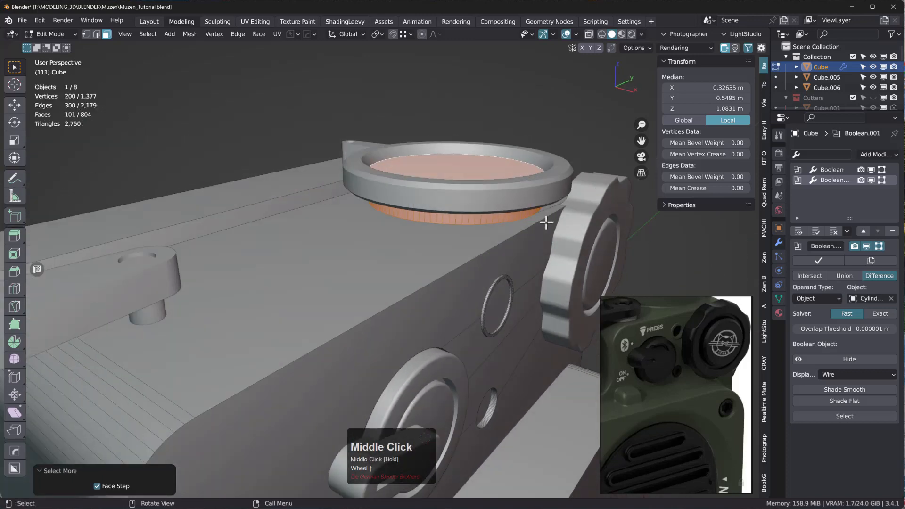
{"action": "key", "text": "s"}
{"action": "key", "text": "shift+z"}
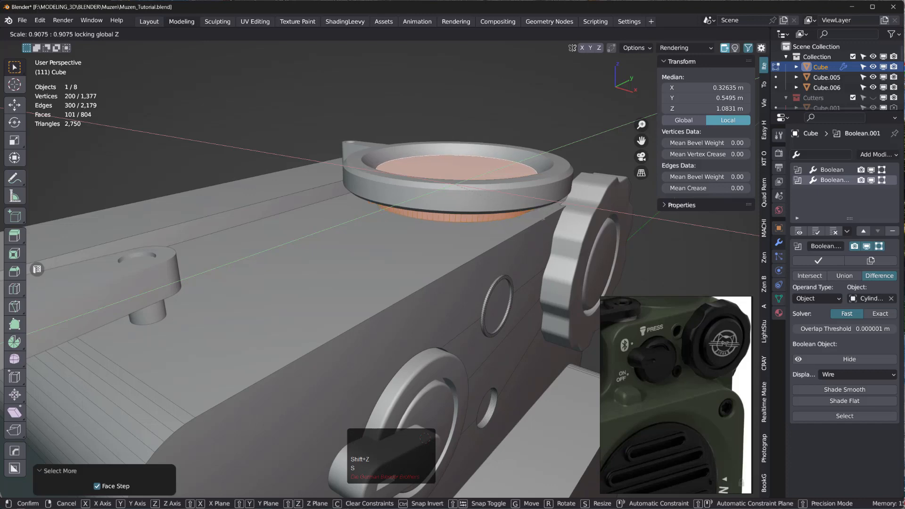
{"action": "left_click", "coordinate": [532, 212]}
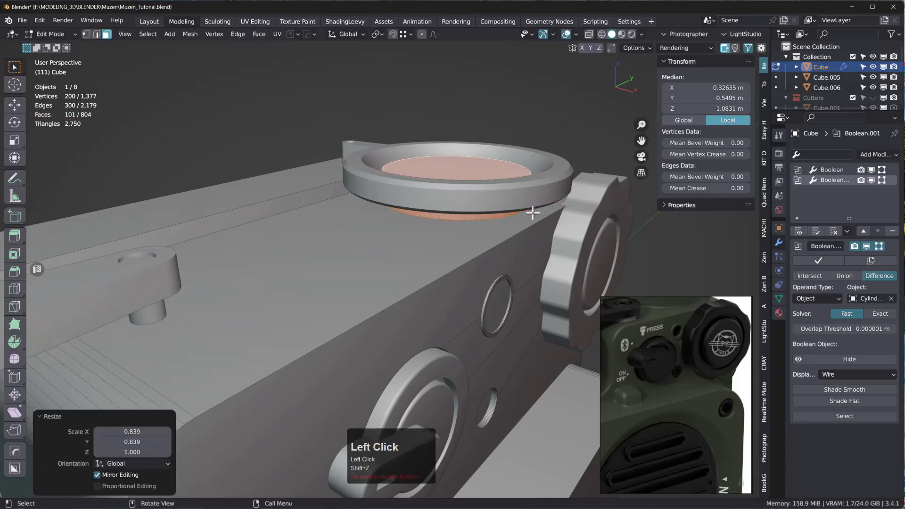
- Switch from the body to the top ring object and select the ring's upper face loop in Edit Mode
{"action": "mouse_move", "coordinate": [550, 270]}
{"action": "middle_mouse_down"}
{"action": "mouse_move", "coordinate": [558, 273]}
{"action": "mouse_move", "coordinate": [550, 262]}
{"action": "middle_mouse_up"}
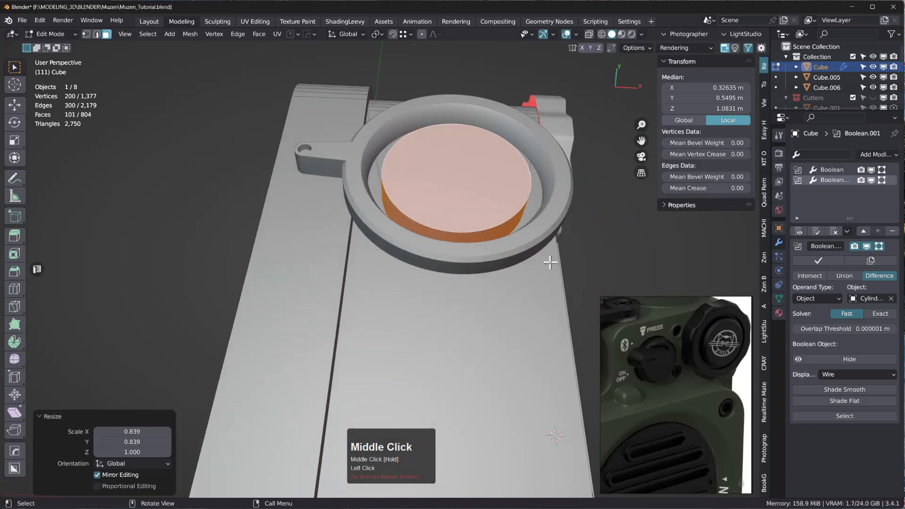
{"action": "key", "text": "Tab"}
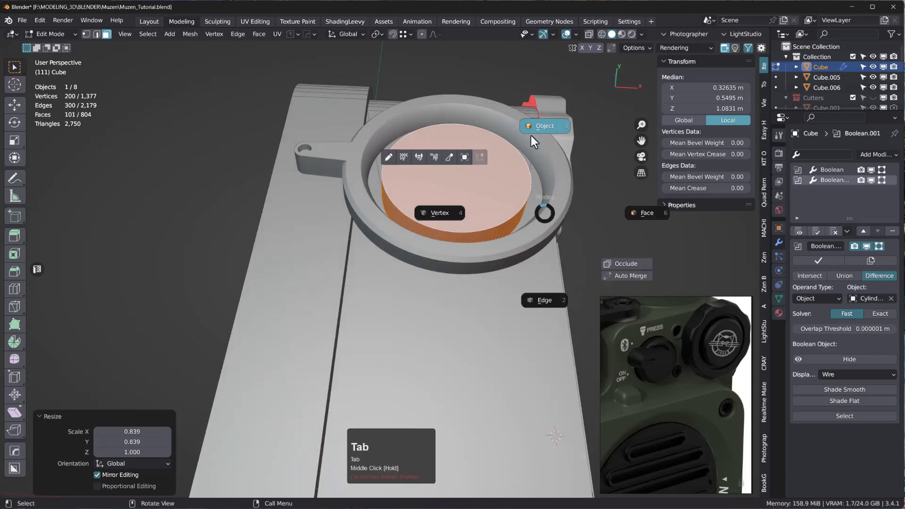
{"action": "left_click", "coordinate": [550, 167]}
{"action": "key", "text": "Tab"}
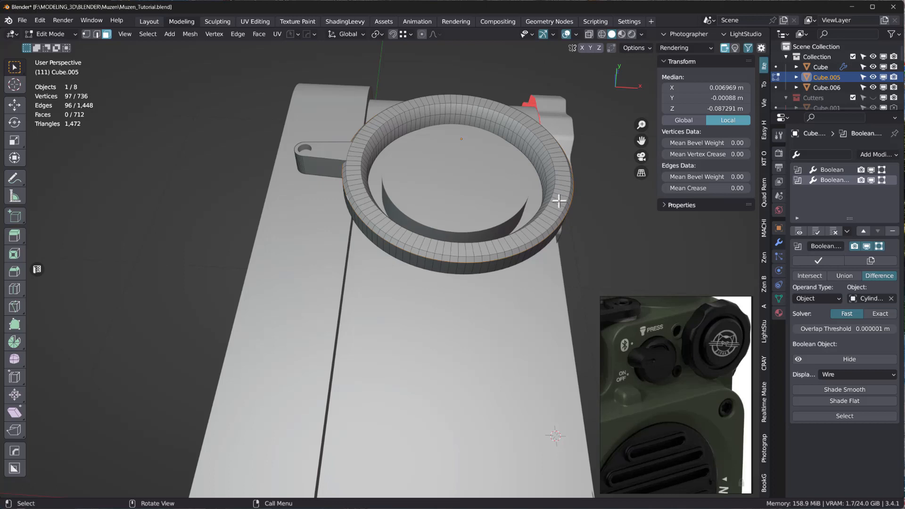
{"action": "left_click", "coordinate": [558, 200], "text": "alt"}
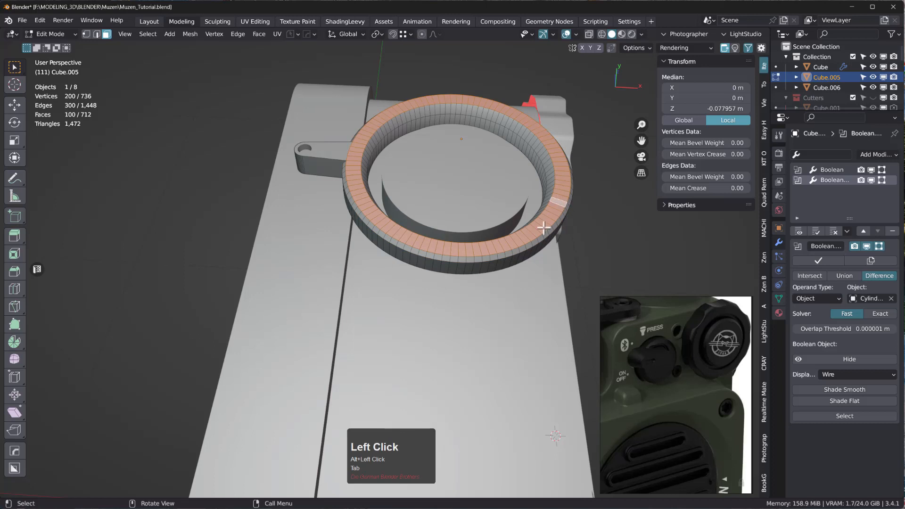
{"action": "scroll", "coordinate": [558, 201], "scroll_direction": "up", "scroll_amount": 2}
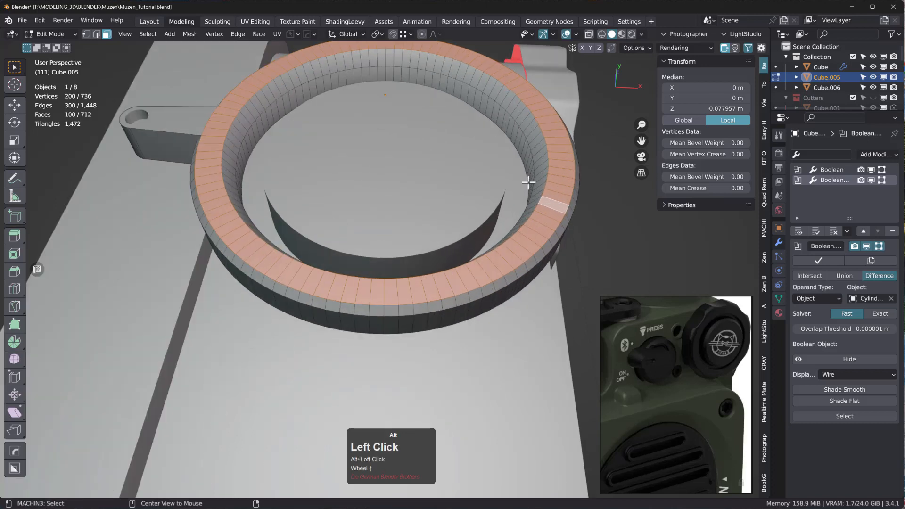
- Add the ring's inner bevel and inner wall face loops to the selection
{"action": "left_click", "coordinate": [533, 128], "text": "shift"}
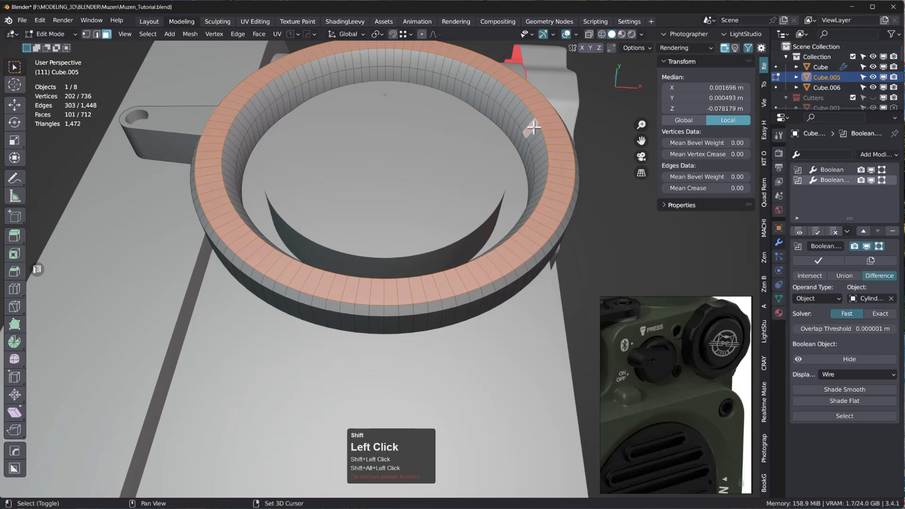
{"action": "left_click", "coordinate": [528, 126], "text": "alt+shift"}
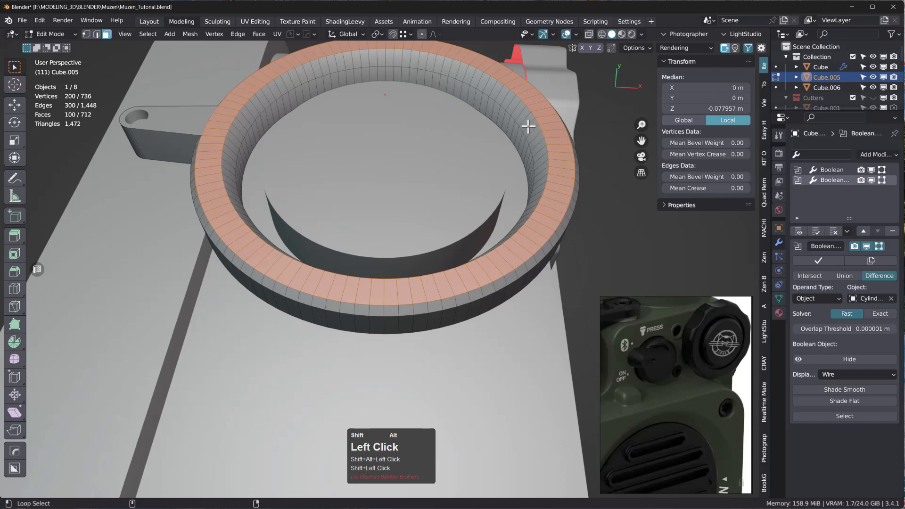
{"action": "left_click", "coordinate": [532, 131], "text": "alt+shift"}
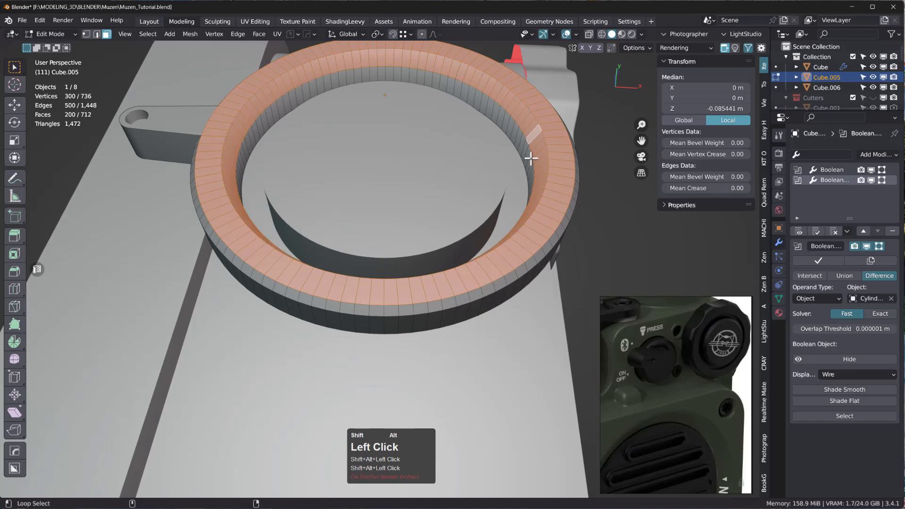
{"action": "left_click", "coordinate": [523, 146], "text": "alt+shift"}
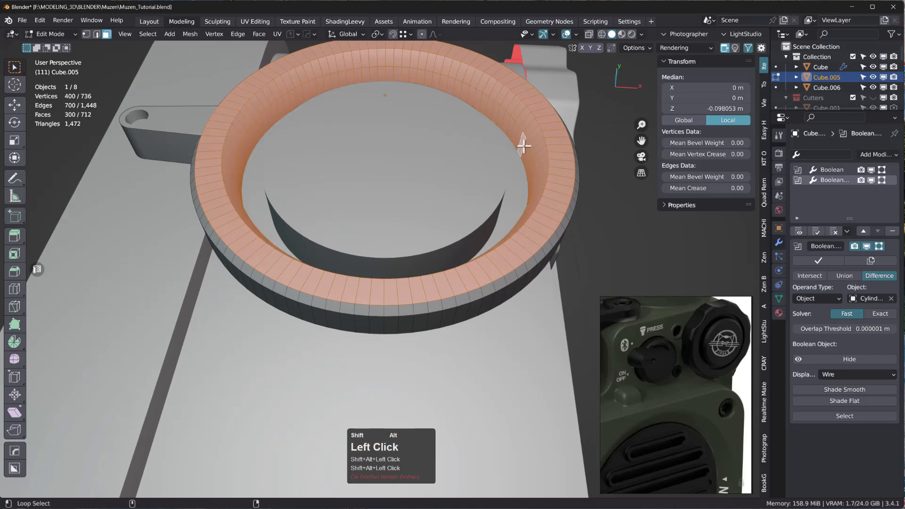
- Add the ring's outer bevels, outer wall and underside face loops to the selection, leaving the arm unselected
{"action": "mouse_move", "coordinate": [549, 179]}
{"action": "middle_mouse_down"}
{"action": "mouse_move", "coordinate": [523, 145]}
{"action": "mouse_move", "coordinate": [541, 182]}
{"action": "middle_mouse_up"}
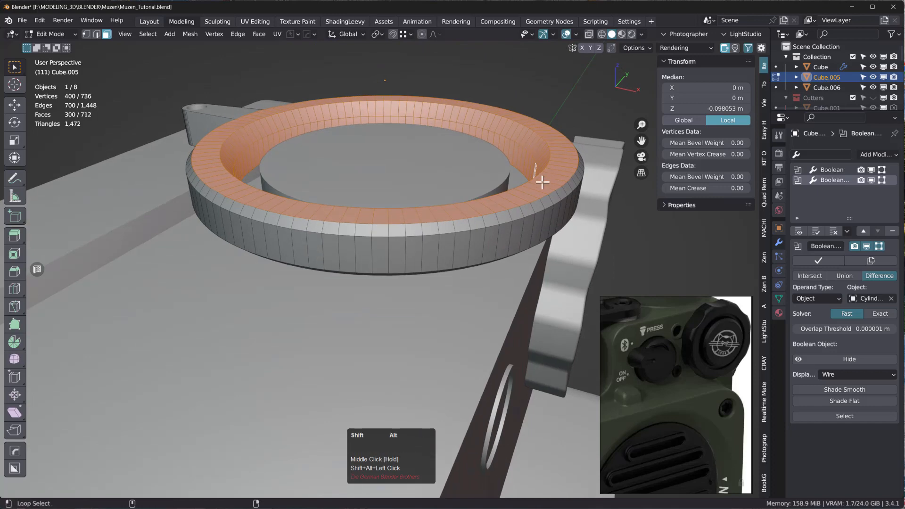
{"action": "left_click", "coordinate": [542, 203], "text": "alt+shift"}
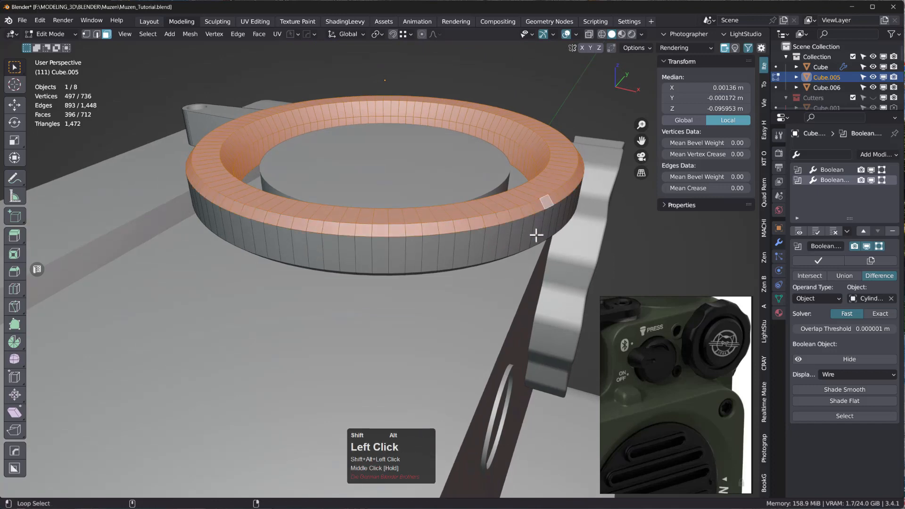
{"action": "left_click", "coordinate": [533, 223], "text": "alt+shift"}
{"action": "middle_click_drag", "start_coordinate": [533, 223], "coordinate": [530, 188]}
{"action": "left_click", "coordinate": [527, 168], "text": "alt+shift"}
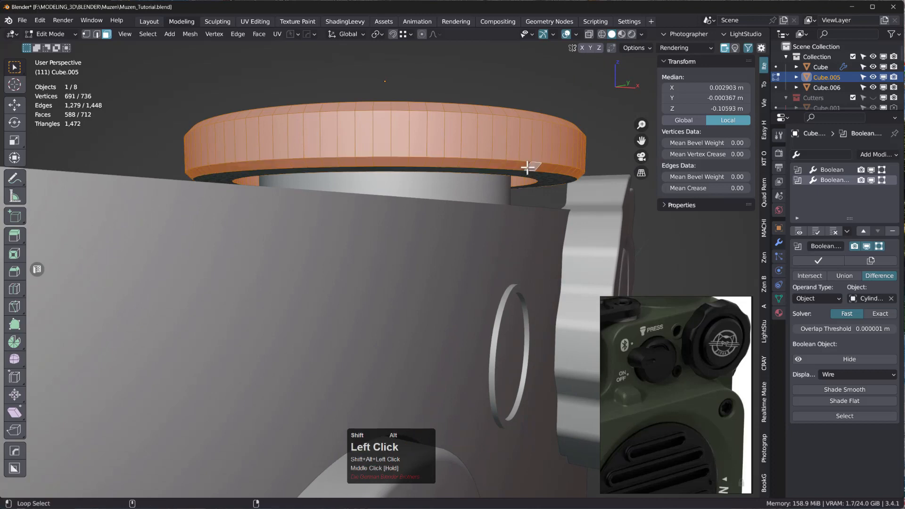
{"action": "left_click", "coordinate": [540, 175], "text": "alt+shift"}
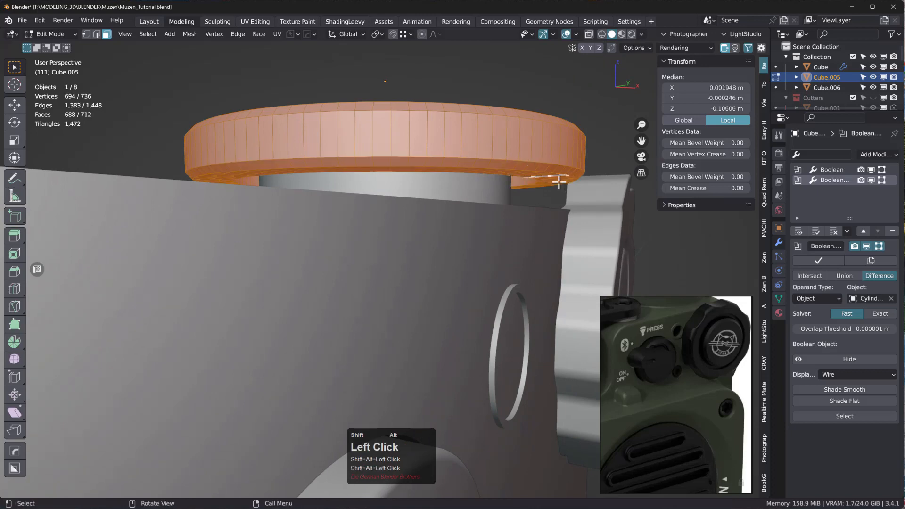
- Start scaling the selected ring faces separately from the attached arm
{"action": "middle_click_drag", "start_coordinate": [545, 161], "coordinate": [593, 244]}
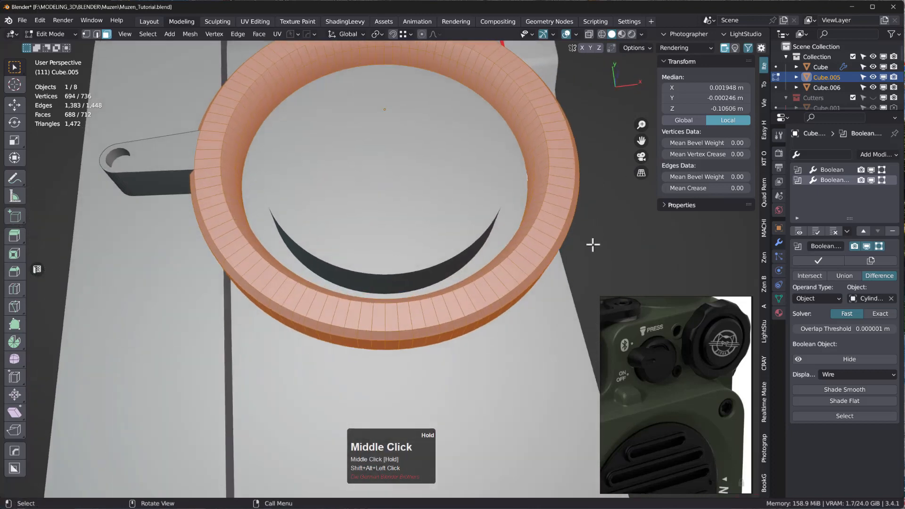
{"action": "key", "text": "s"}
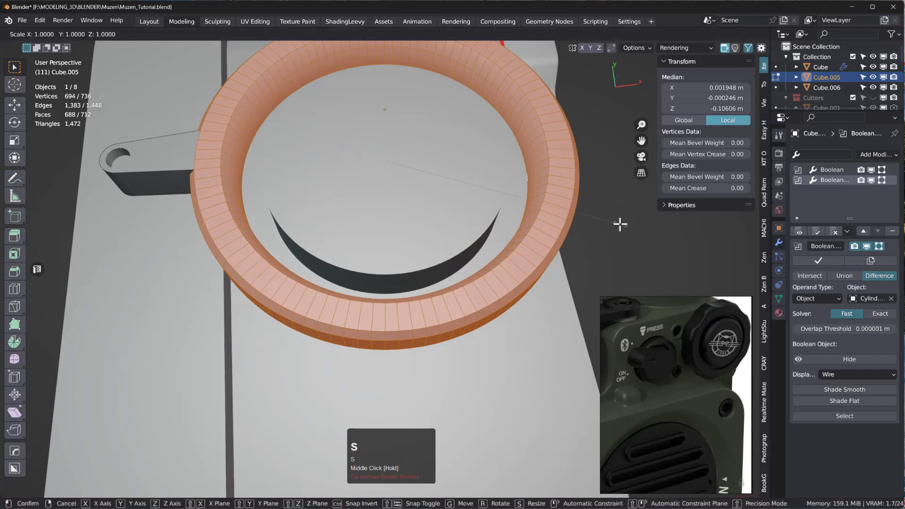
- Scale the selected ring geometry by 0.841 in X and Y only, and return to Object Mode
{"action": "key", "text": "shift+z"}
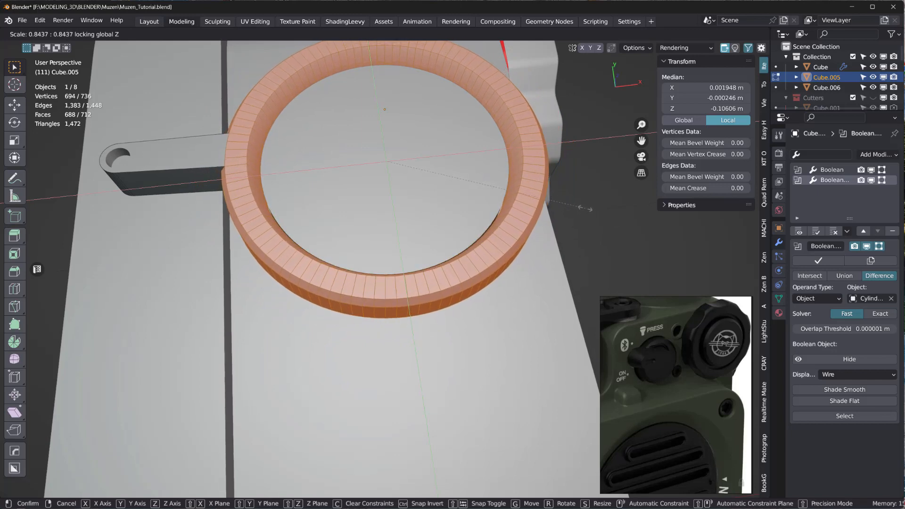
{"action": "left_click", "coordinate": [601, 206]}
{"action": "middle_click_drag", "start_coordinate": [601, 206], "coordinate": [551, 180]}
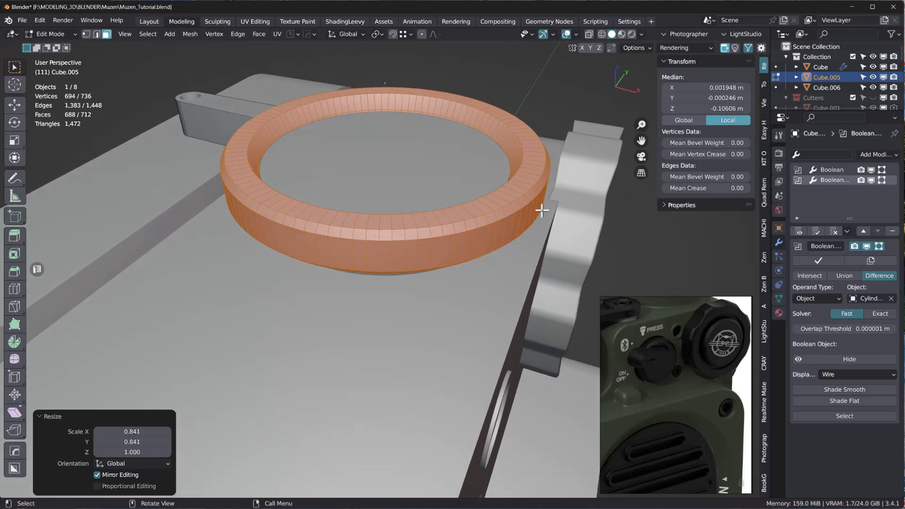
{"action": "key", "text": "Tab"}
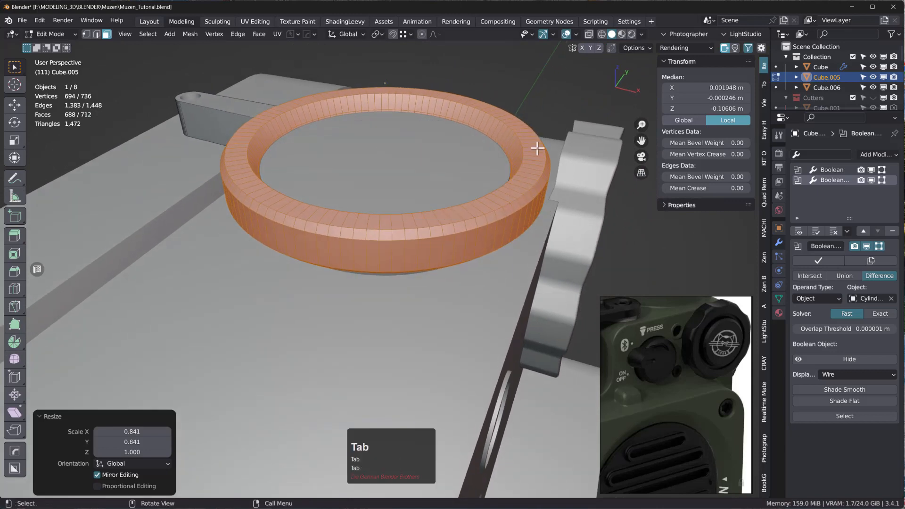
- Move the scalloped knob on the front face outward by about 0.014 m along the X axis
{"action": "left_click", "coordinate": [568, 89]}
{"action": "left_click", "coordinate": [589, 245]}
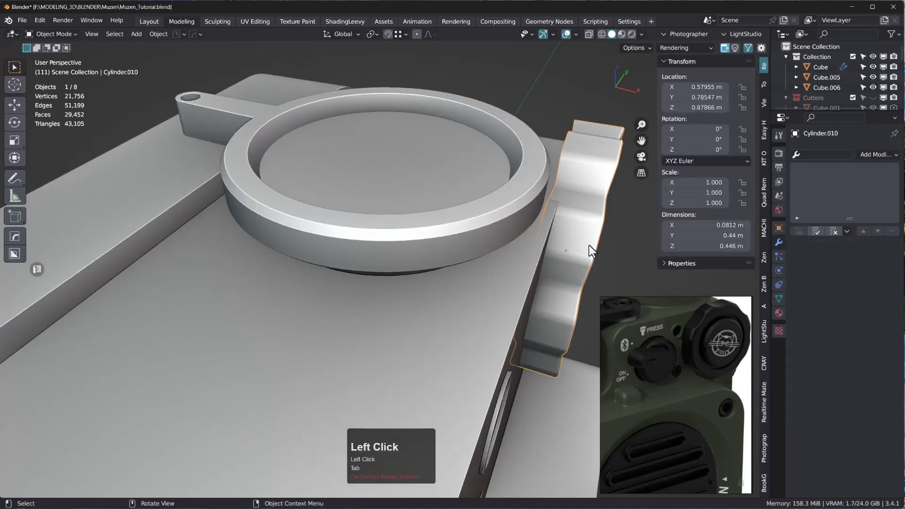
{"action": "key", "text": "g"}
{"action": "key", "text": "x"}
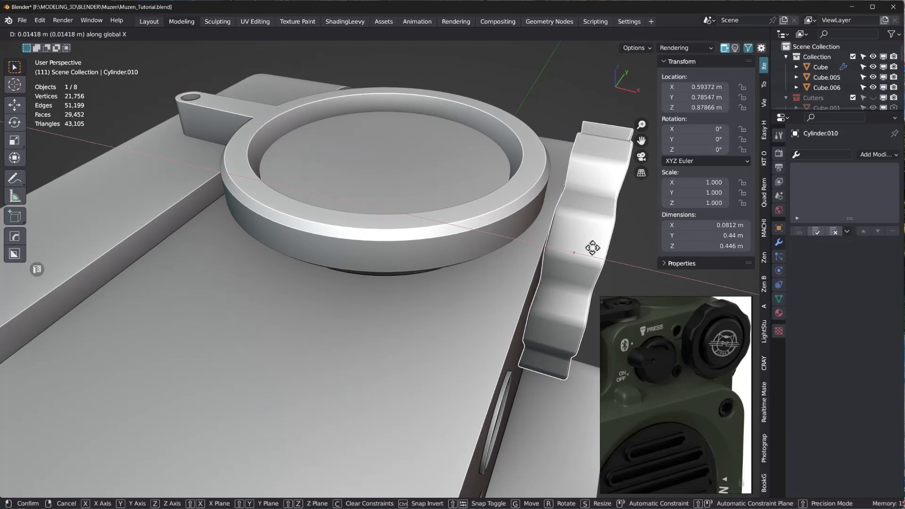
{"action": "left_click", "coordinate": [592, 249]}
{"action": "middle_click_drag", "start_coordinate": [592, 249], "coordinate": [482, 261]}
{"action": "scroll", "coordinate": [513, 233], "scroll_direction": "down", "scroll_amount": 3}
{"action": "scroll", "coordinate": [512, 233], "scroll_direction": "down", "scroll_amount": 4}
{"action": "scroll", "coordinate": [636, 352], "scroll_direction": "down", "scroll_amount": 3}
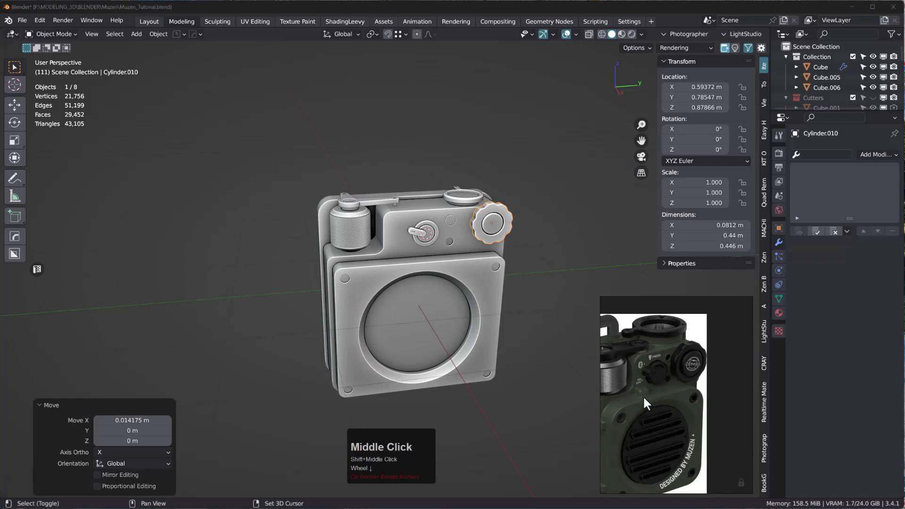
- Add a cube mesh and move it about 0.242 m down along Z to the ledge below the toggle switch
{"action": "scroll", "coordinate": [413, 258], "scroll_direction": "up", "scroll_amount": 3}
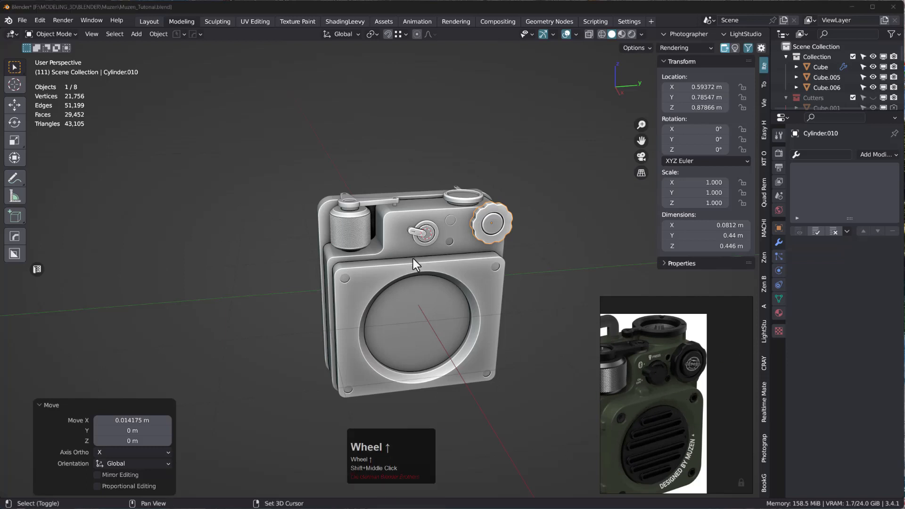
{"action": "left_click", "coordinate": [412, 256]}
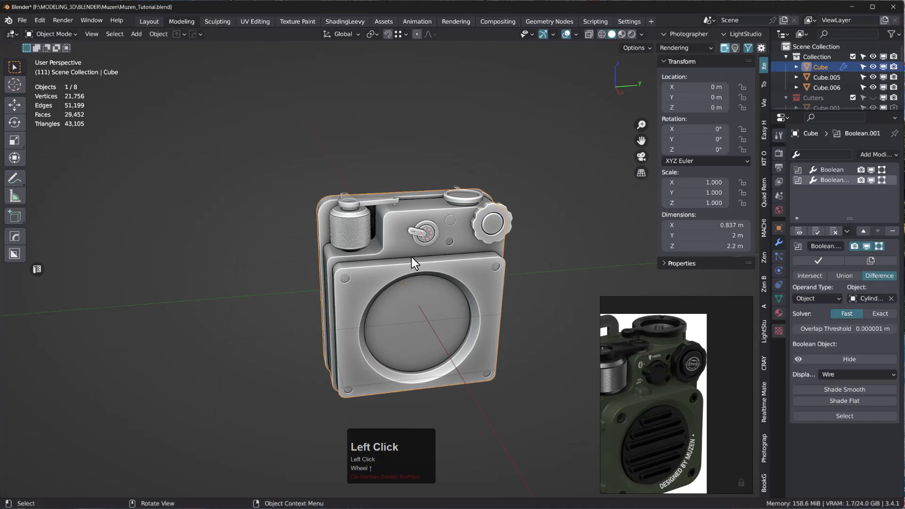
{"action": "scroll", "coordinate": [412, 256], "scroll_direction": "up", "scroll_amount": 4}
{"action": "left_click", "coordinate": [408, 272]}
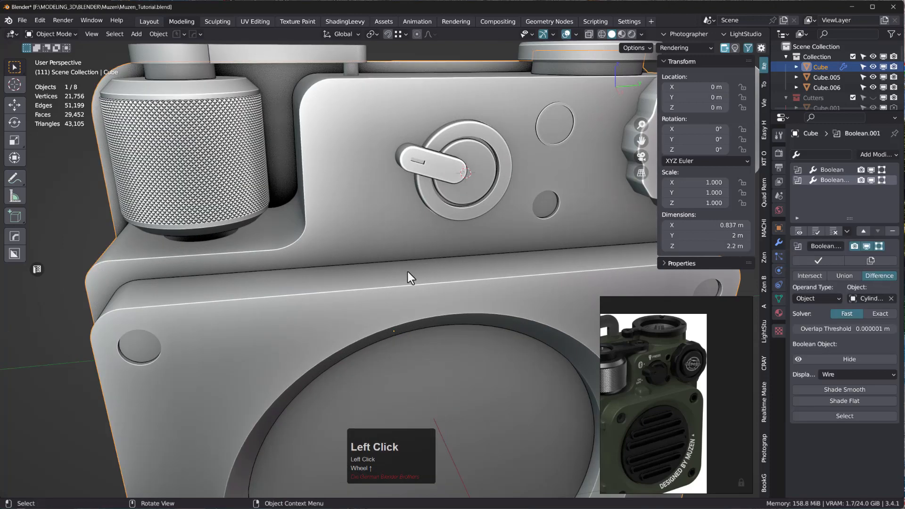
{"action": "key", "text": "space"}
{"action": "mouse_move", "coordinate": [430, 241]}
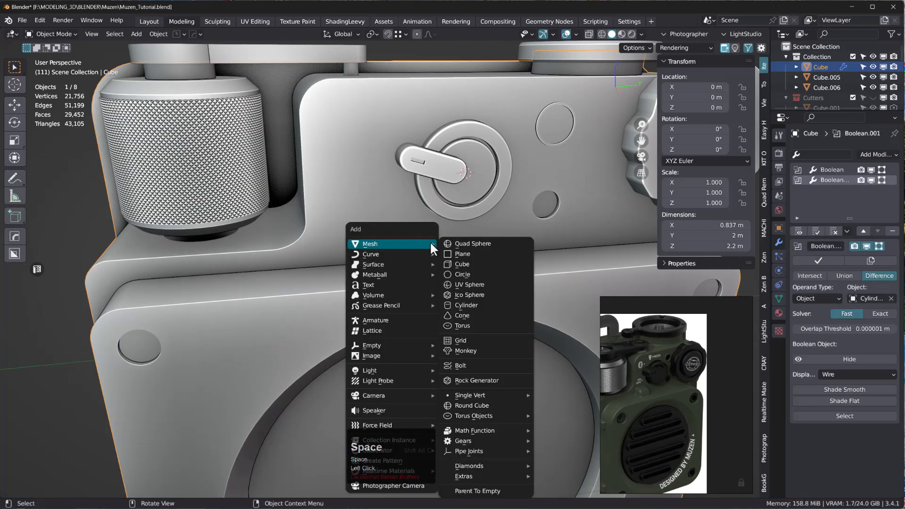
{"action": "left_click", "coordinate": [473, 264]}
{"action": "key", "text": "g"}
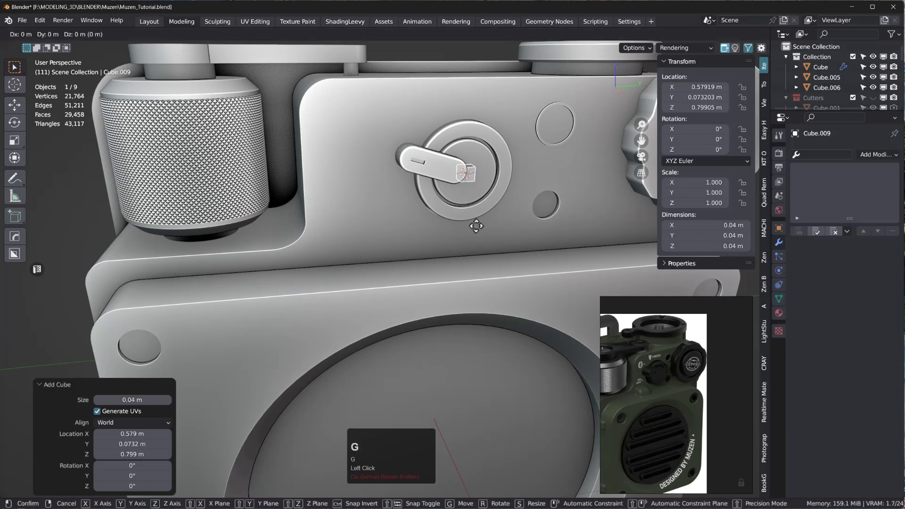
{"action": "key", "text": "z"}
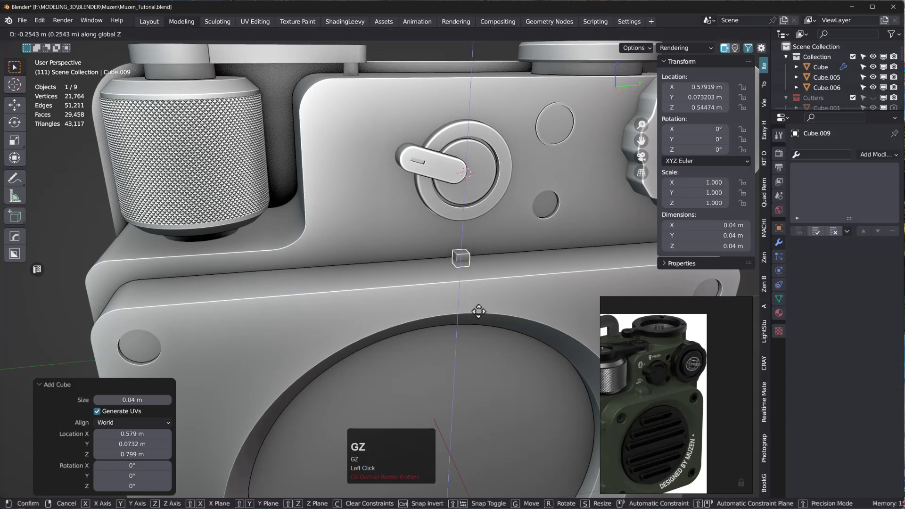
{"action": "left_click", "coordinate": [476, 306]}
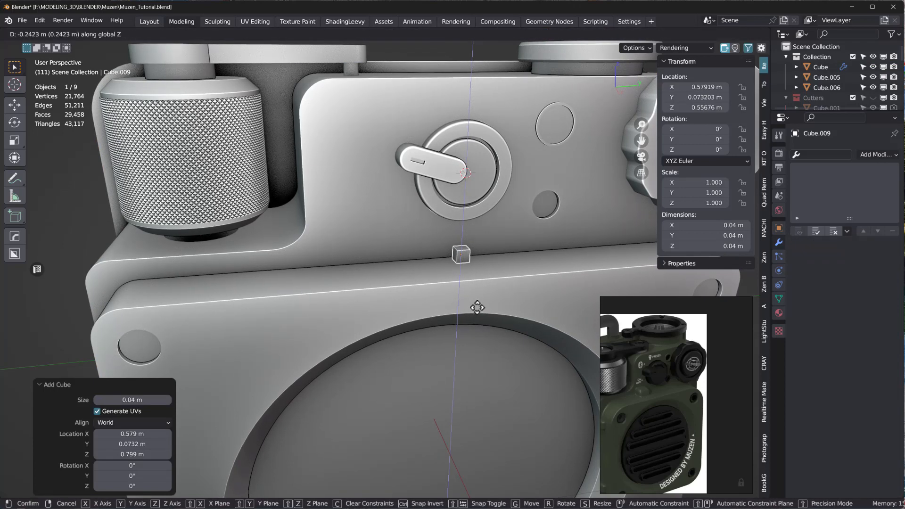
- Scale the new cube uniformly by 2.164 and raise it about 0.016 m along the Z axis
{"action": "key", "text": "s"}
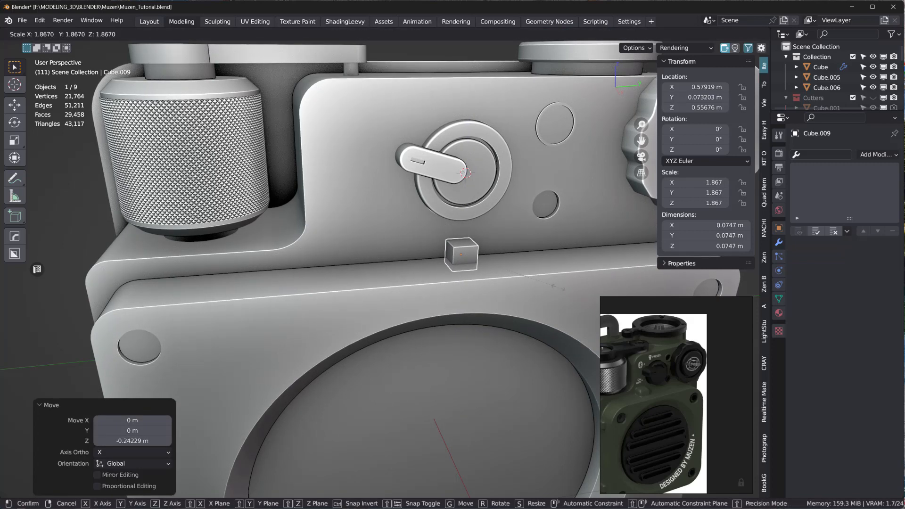
{"action": "left_click", "coordinate": [438, 284]}
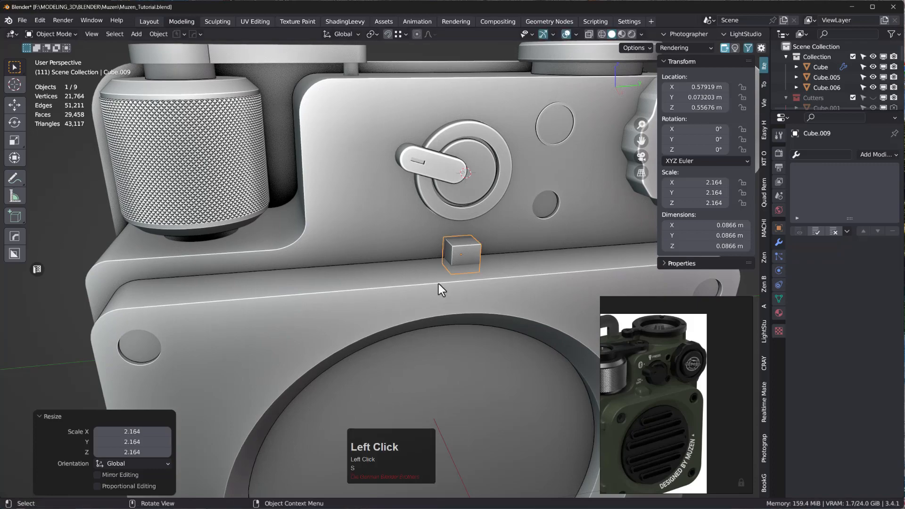
{"action": "middle_click_drag", "start_coordinate": [438, 283], "coordinate": [513, 283]}
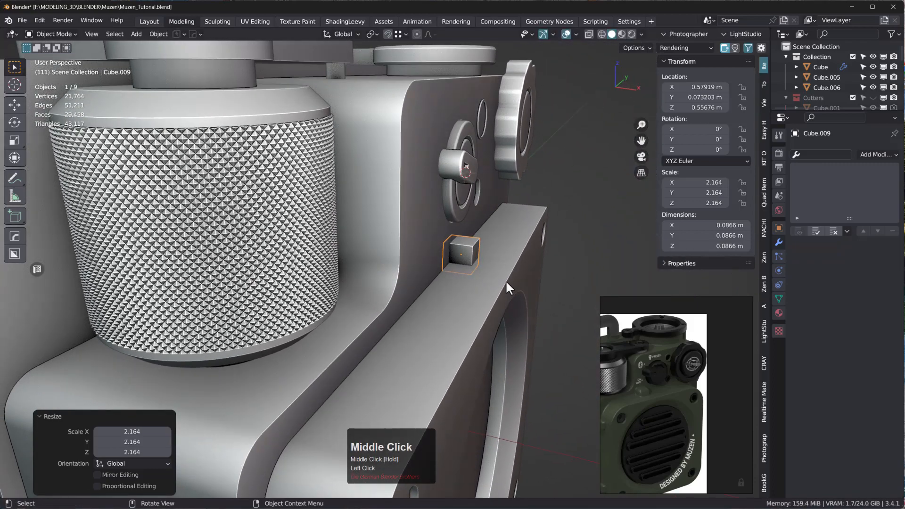
{"action": "key", "text": "g"}
{"action": "key", "text": "z"}
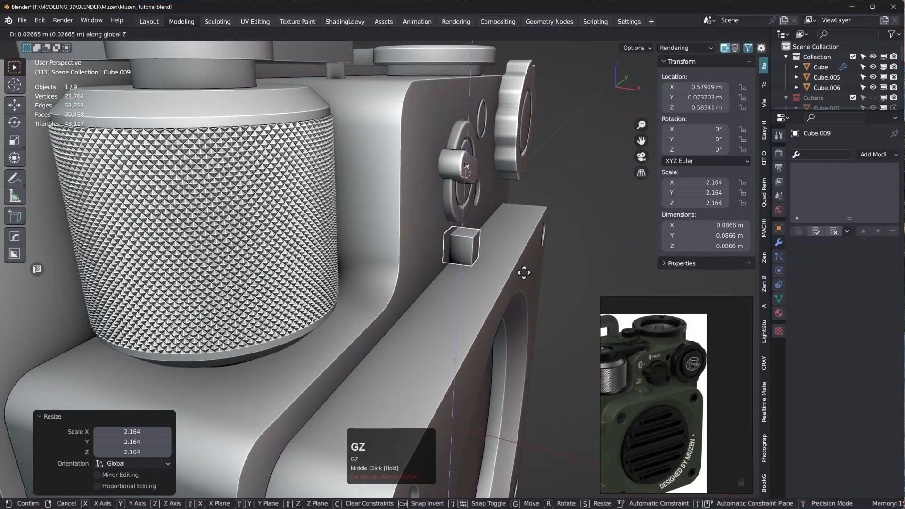
{"action": "left_click", "coordinate": [523, 272]}
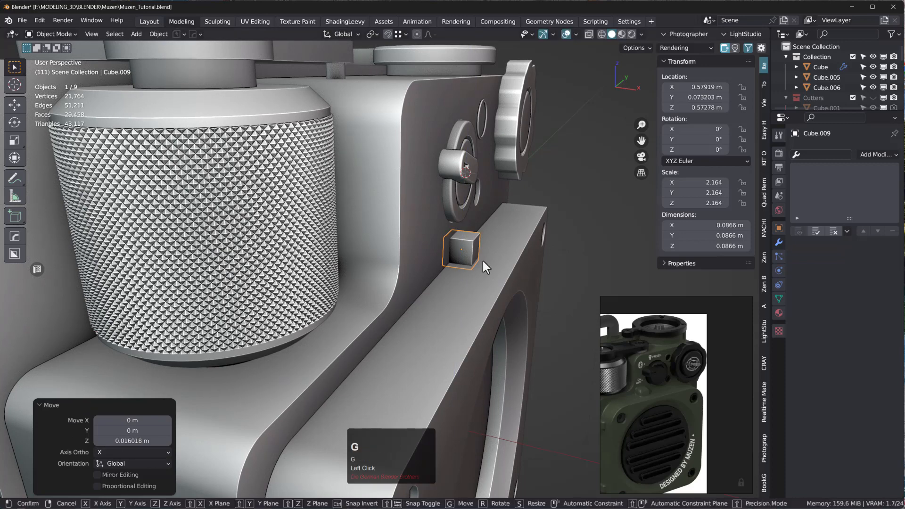
- Move the cube about 0.009 m forward along X and apply its rotation and scale
{"action": "key", "text": "g"}
{"action": "key", "text": "x"}
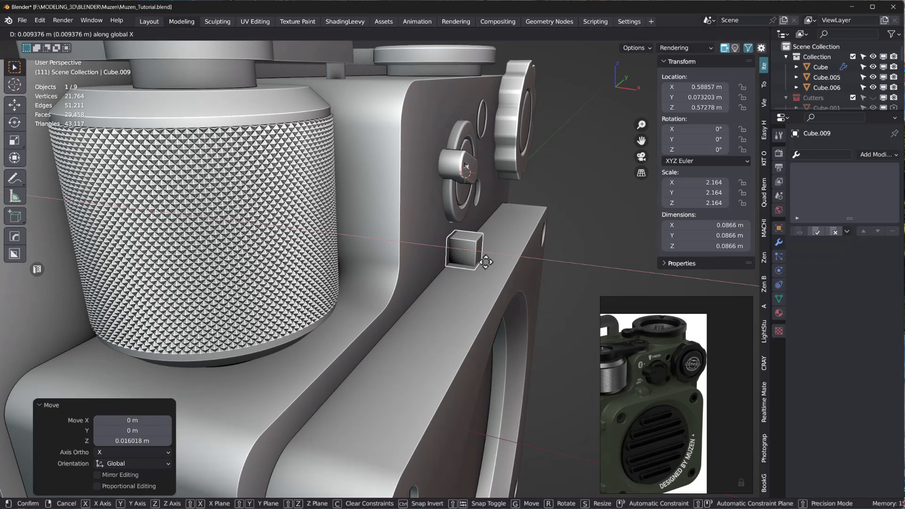
{"action": "left_click", "coordinate": [485, 262]}
{"action": "middle_click_drag", "start_coordinate": [484, 264], "coordinate": [440, 237]}
{"action": "scroll", "coordinate": [477, 245], "scroll_direction": "up", "scroll_amount": 5}
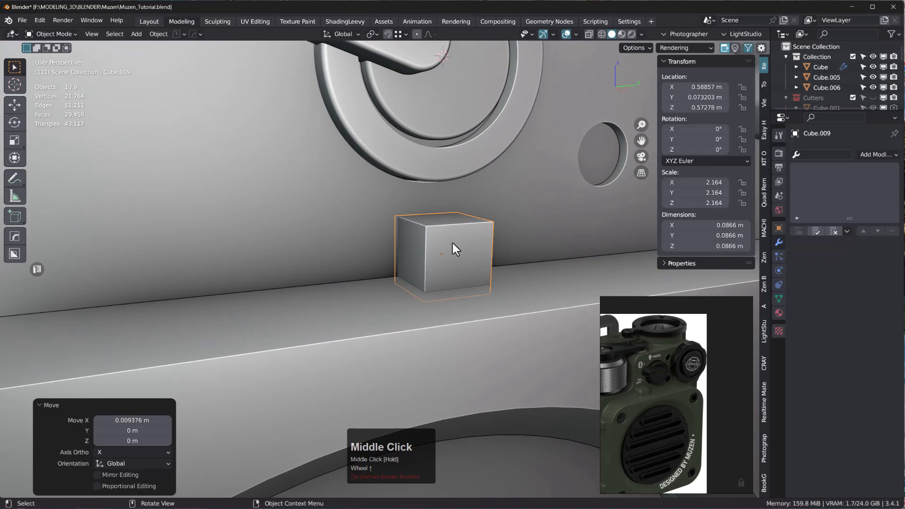
{"action": "key", "text": "ctrl+a"}
{"action": "left_click", "coordinate": [462, 337]}
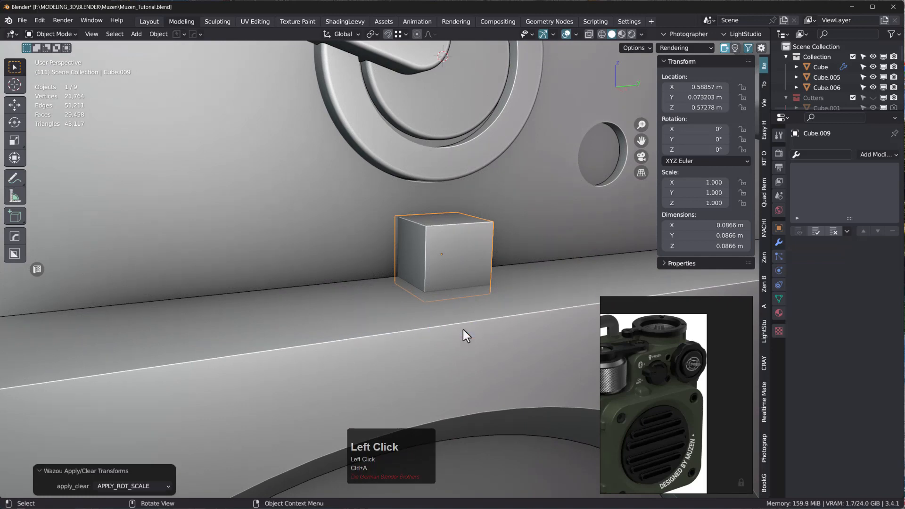
- In Edit Mode, select the cube's two front vertical edges and its two top side edges
{"action": "middle_click_drag", "start_coordinate": [461, 225], "coordinate": [471, 255]}
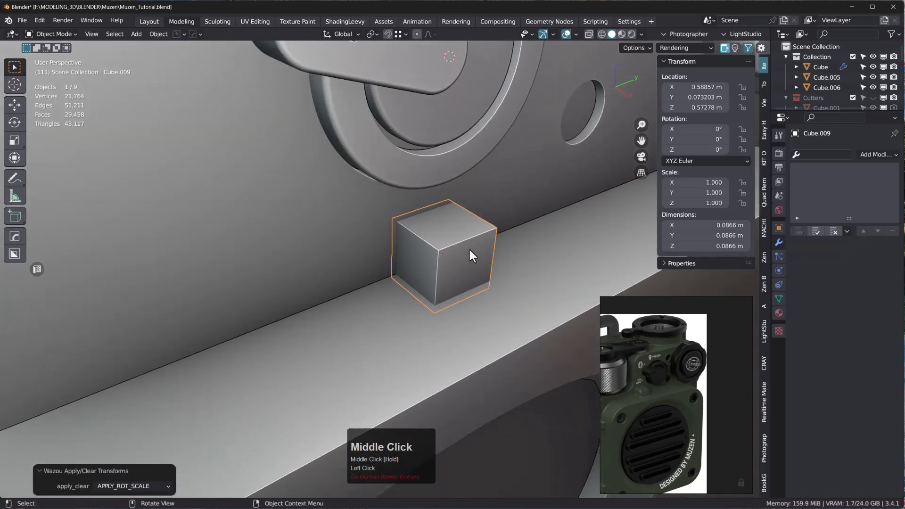
{"action": "key", "text": "Tab"}
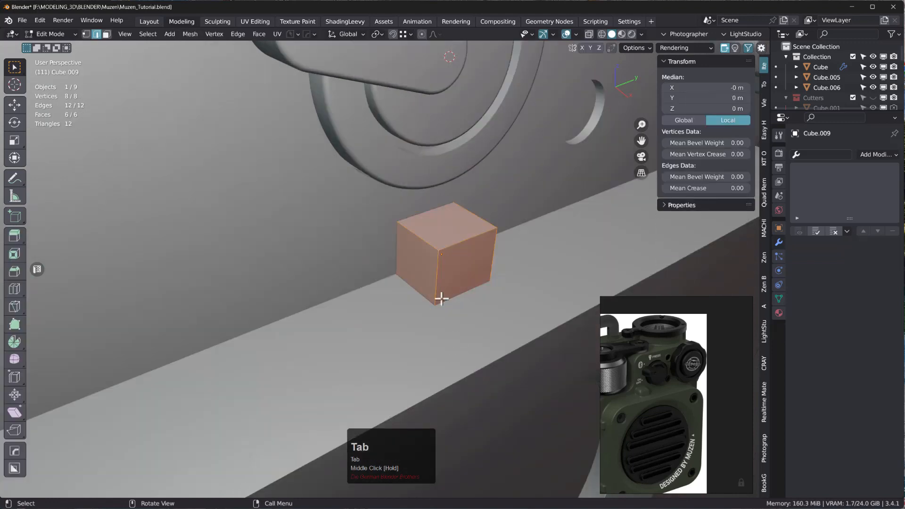
{"action": "left_click", "coordinate": [437, 268]}
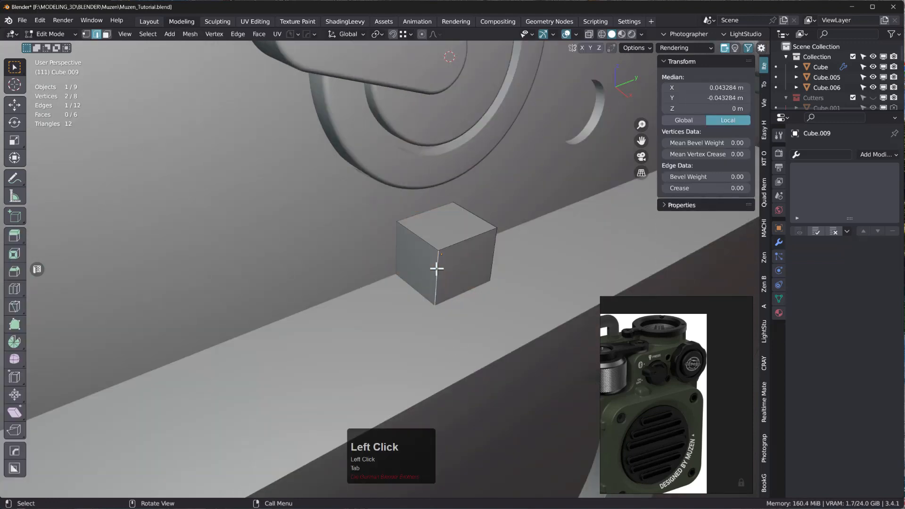
{"action": "left_click", "coordinate": [422, 238], "text": "shift"}
{"action": "left_click", "coordinate": [479, 216], "text": "shift"}
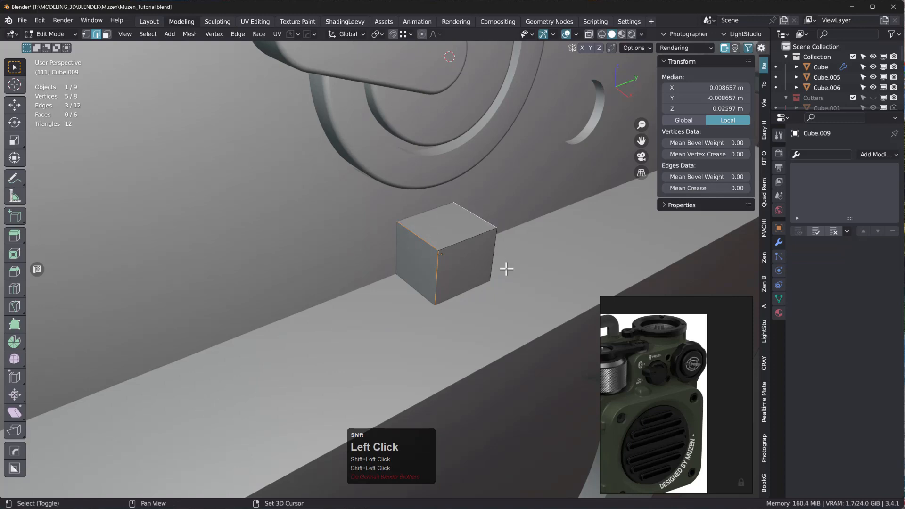
{"action": "left_click", "coordinate": [495, 263], "text": "shift"}
{"action": "mouse_move", "coordinate": [523, 269]}
{"action": "middle_mouse_down"}
{"action": "mouse_move", "coordinate": [448, 259]}
{"action": "mouse_move", "coordinate": [529, 283]}
{"action": "middle_mouse_up"}
{"action": "key", "text": "ctrl+b"}
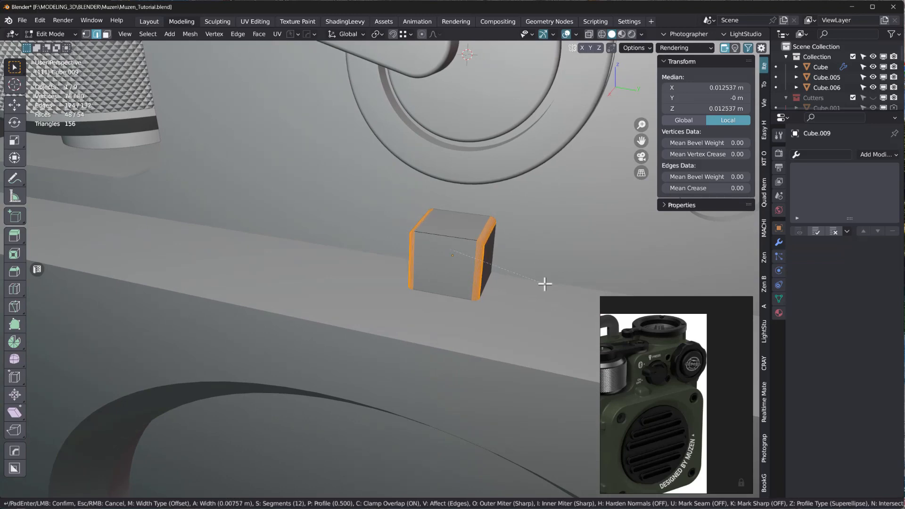
{"action": "right_click", "coordinate": [539, 286]}
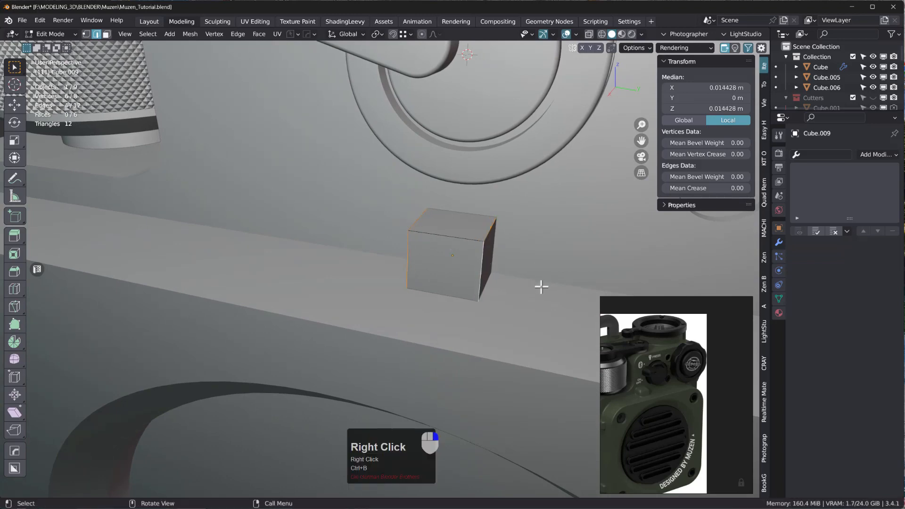
{"action": "right_click", "coordinate": [539, 287]}
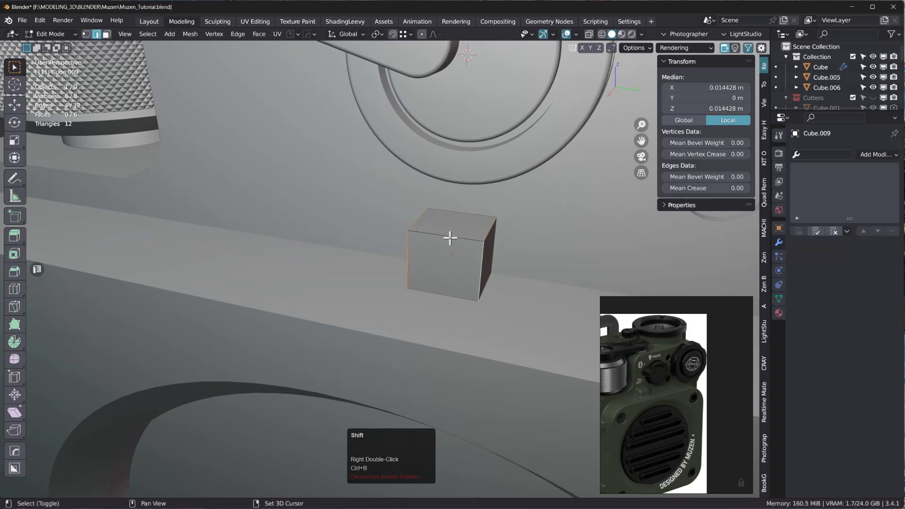
- Add the front top edge to the selection, bevel the edges about 0.009 m with 12 segments, and leave Edit Mode
{"action": "left_click", "coordinate": [450, 238], "text": "shift"}
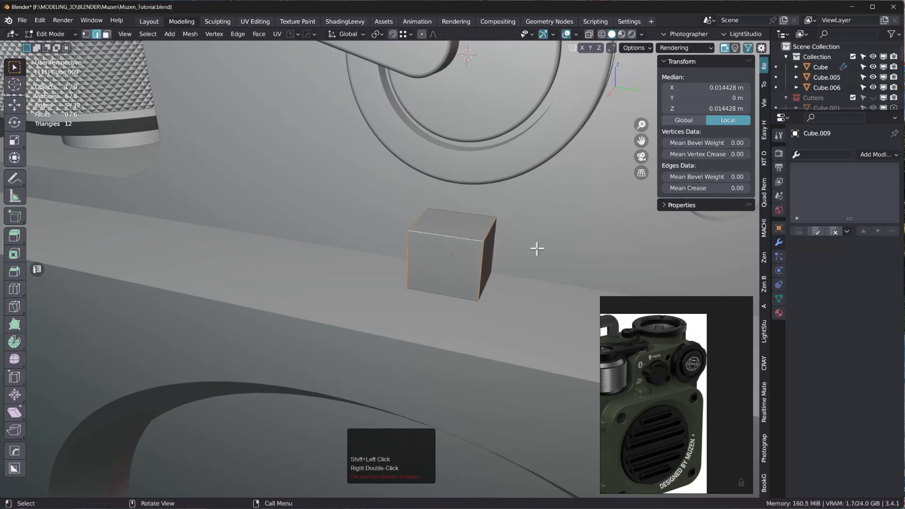
{"action": "key", "text": "ctrl"}
{"action": "key", "text": "ctrl+b"}
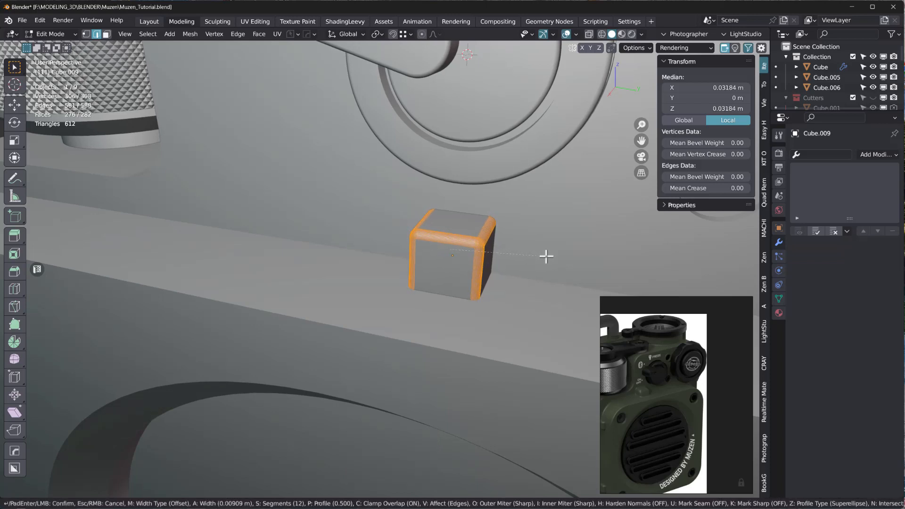
{"action": "left_click", "coordinate": [546, 256]}
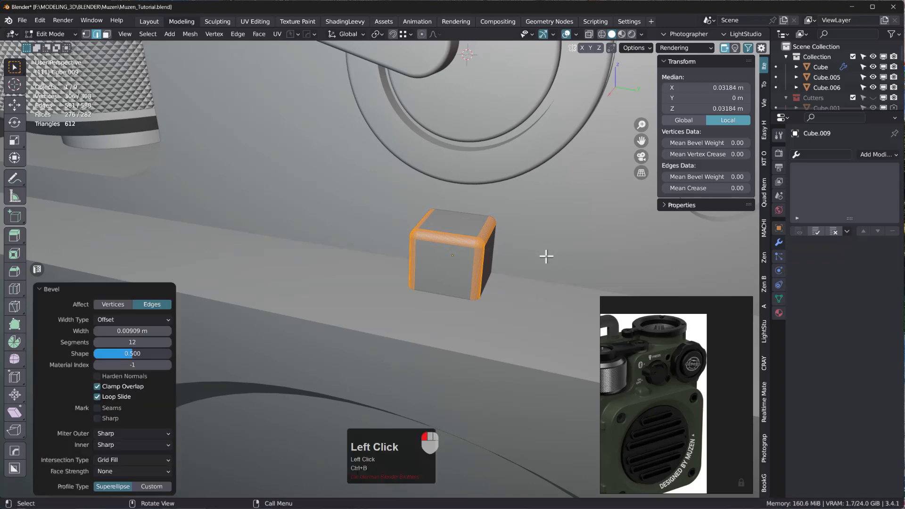
{"action": "key", "text": "Tab"}
- Join the beveled cube to the main body with a non-destructive Union boolean and select the body
{"action": "middle_click_drag", "start_coordinate": [476, 285], "coordinate": [578, 233]}
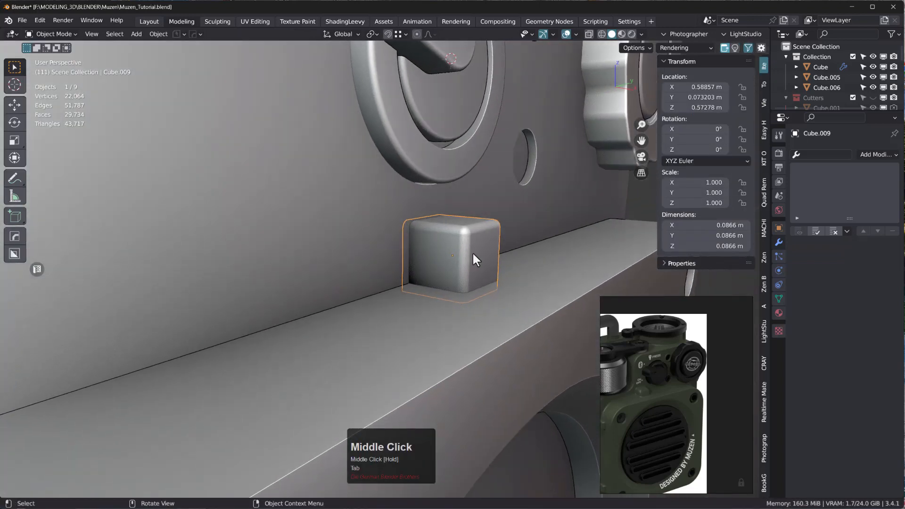
{"action": "left_click", "coordinate": [376, 315], "text": "shift"}
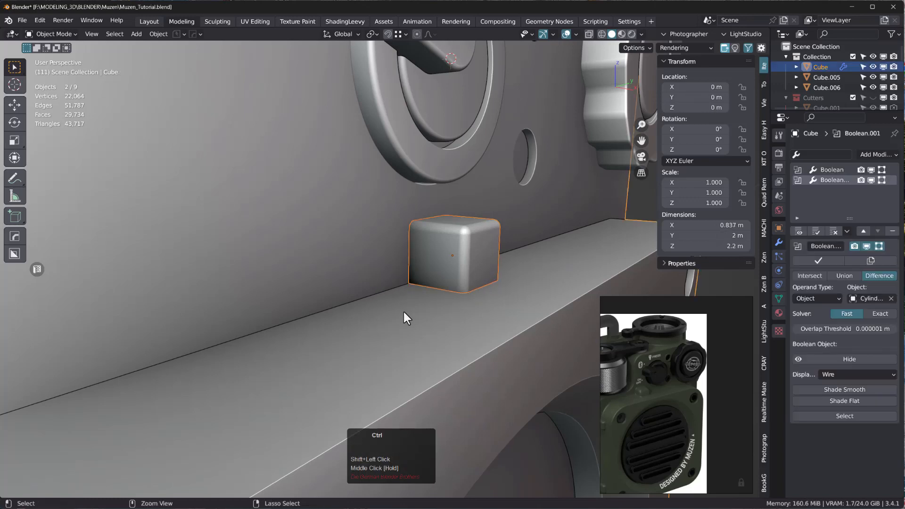
{"action": "key", "text": "ctrl+KP_Add"}
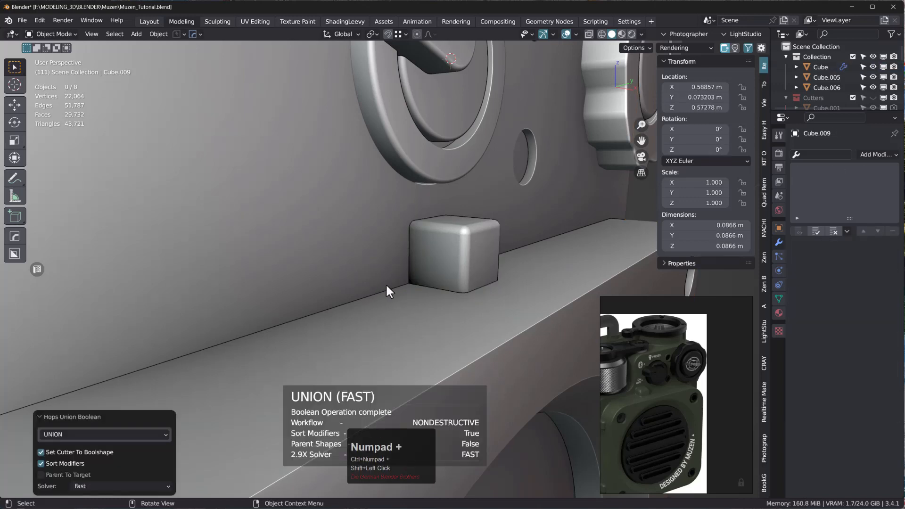
{"action": "mouse_move", "coordinate": [408, 241]}
{"action": "middle_mouse_down"}
{"action": "mouse_move", "coordinate": [452, 254]}
{"action": "mouse_move", "coordinate": [412, 250]}
{"action": "middle_mouse_up"}
{"action": "left_click", "coordinate": [439, 252]}
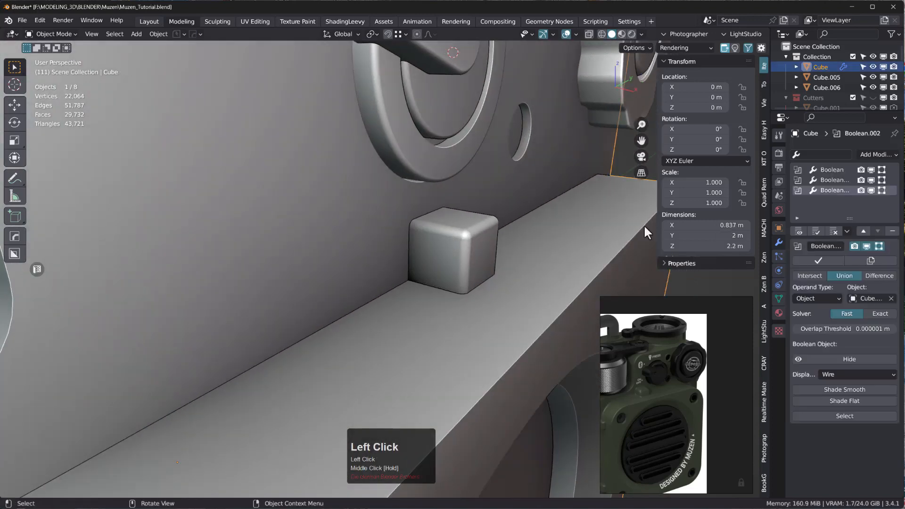
- Toggle the viewport visibility of the body's last two booleans to check them, and apply the Union boolean that joins the block
{"action": "left_click", "coordinate": [871, 180]}
{"action": "left_click", "coordinate": [871, 180]}
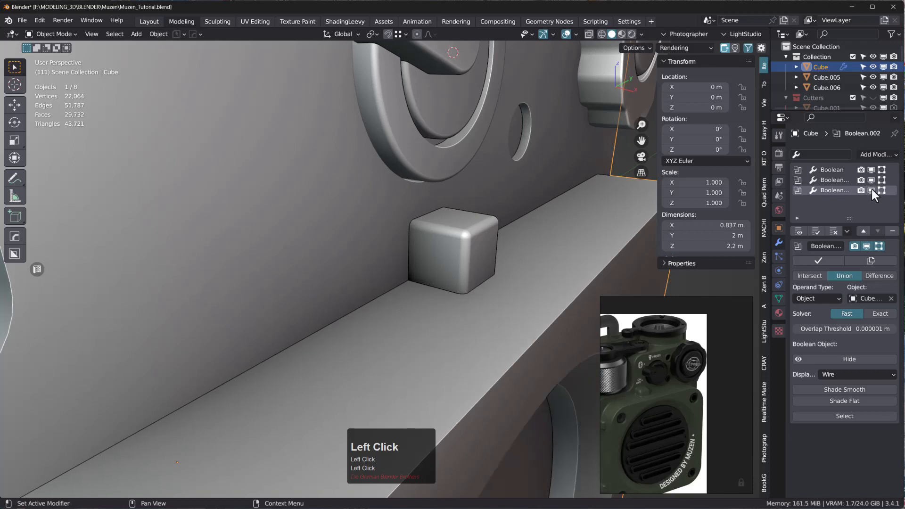
{"action": "left_click", "coordinate": [870, 190]}
{"action": "left_click", "coordinate": [870, 191]}
{"action": "left_click", "coordinate": [822, 191]}
{"action": "left_click", "coordinate": [828, 258]}
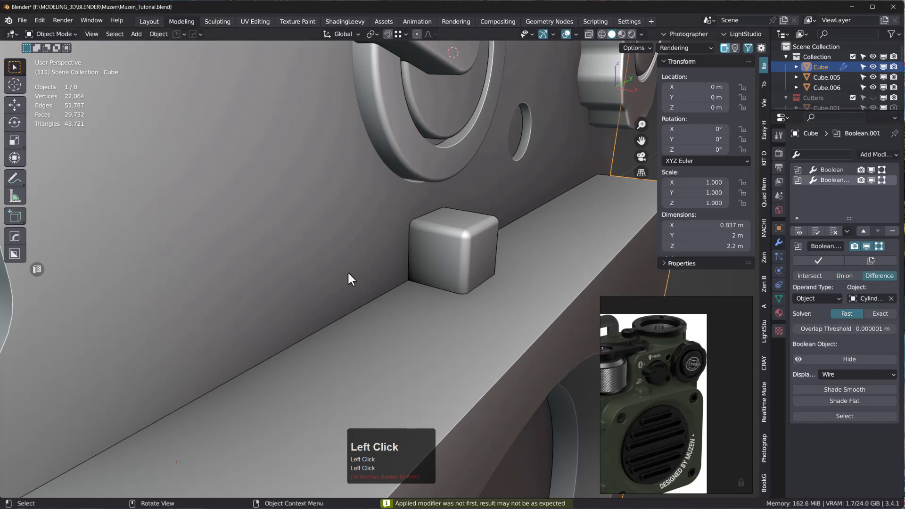
- Add a 0.04 m cube and move it about 1.18 m down along Z
{"action": "scroll", "coordinate": [378, 282], "scroll_direction": "down", "scroll_amount": 2}
{"action": "middle_click_drag", "start_coordinate": [286, 375], "coordinate": [293, 238], "text": "shift"}
{"action": "scroll", "coordinate": [290, 256], "scroll_direction": "up", "scroll_amount": 1}
{"action": "scroll", "coordinate": [316, 229], "scroll_direction": "up", "scroll_amount": 3}
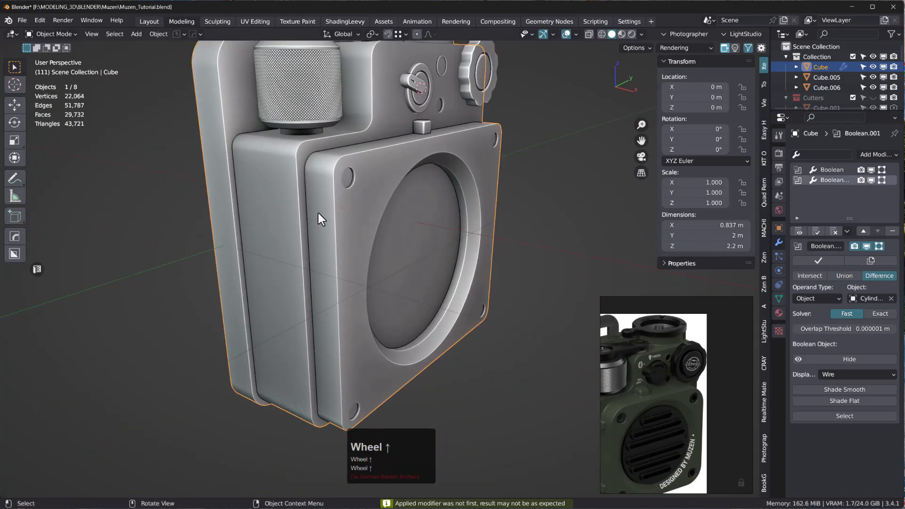
{"action": "key", "text": "space"}
{"action": "left_click", "coordinate": [381, 227]}
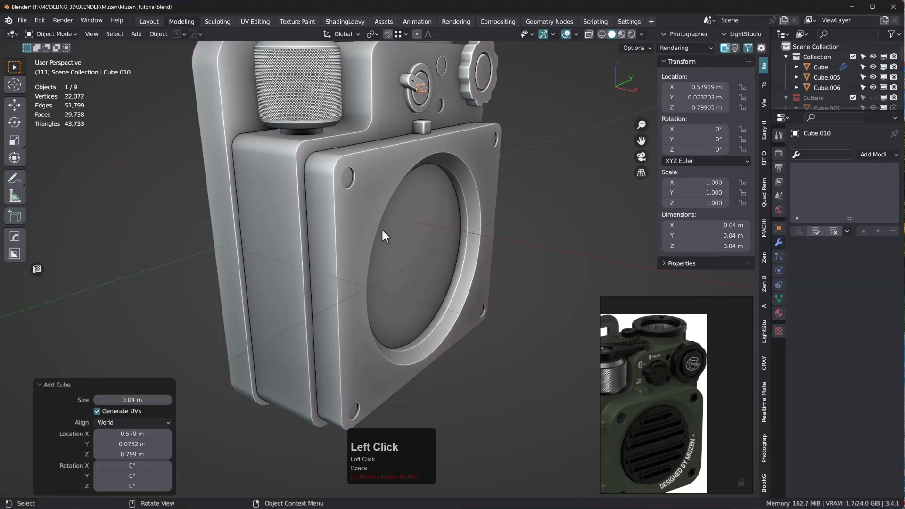
{"action": "key", "text": "g"}
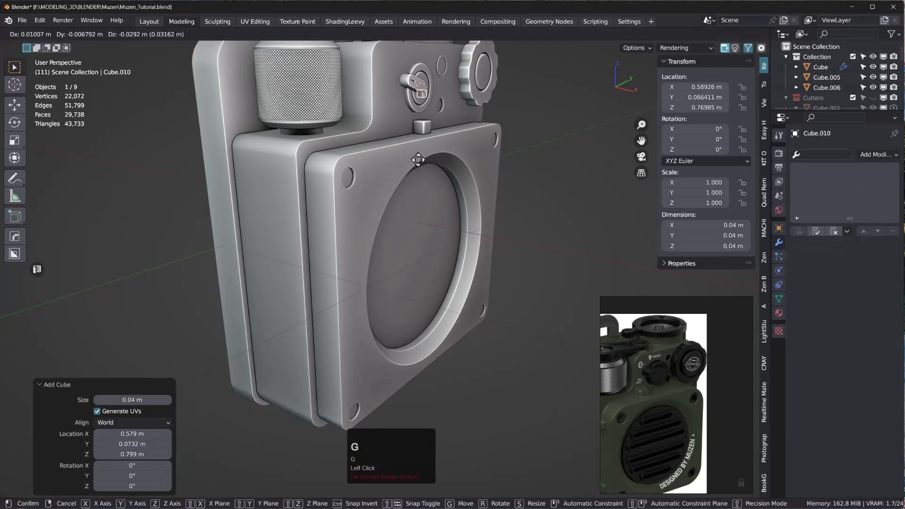
{"action": "key", "text": "z"}
{"action": "left_click", "coordinate": [429, 328]}
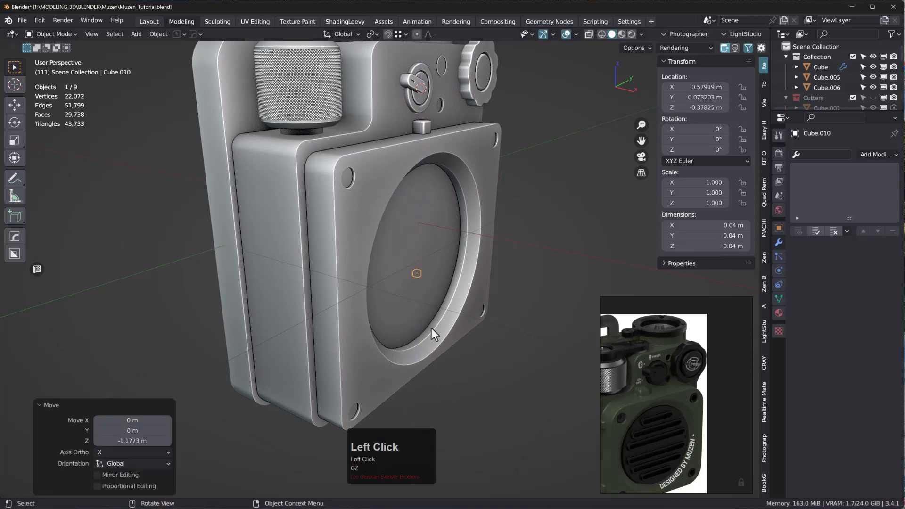
- Move the new cube about -0.98 m along Y and about 0.5 m up along Z, beside the body's side seam
{"action": "key", "text": "g"}
{"action": "key", "text": "y"}
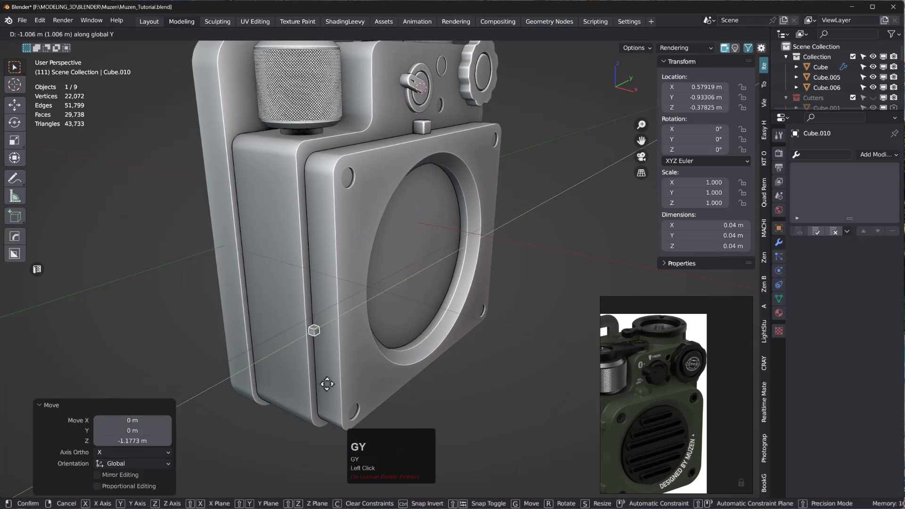
{"action": "left_click", "coordinate": [329, 384]}
{"action": "middle_click_drag", "start_coordinate": [330, 385], "coordinate": [317, 351]}
{"action": "key", "text": "g"}
{"action": "key", "text": "z"}
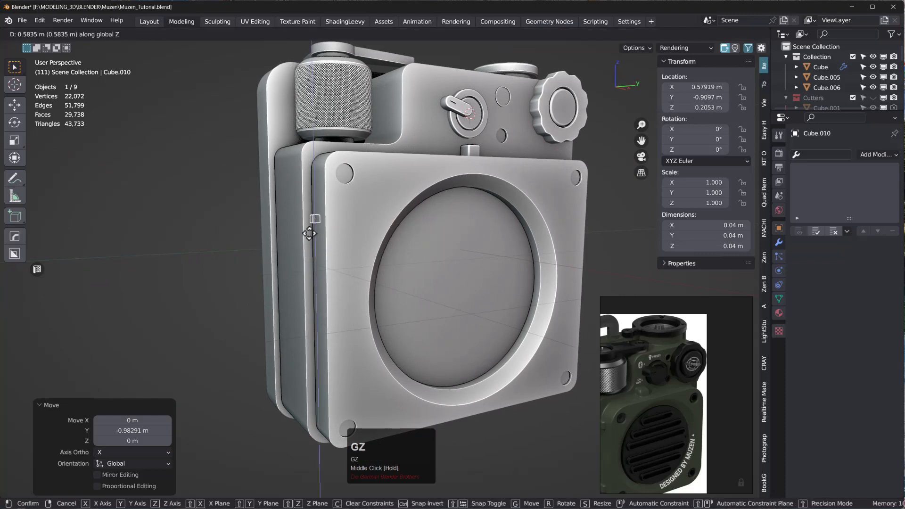
{"action": "left_click", "coordinate": [309, 236]}
- Move the cube about -0.015 m along X and about -0.015 m along Y so it protrudes from the seam
{"action": "middle_click_drag", "start_coordinate": [309, 237], "coordinate": [388, 275]}
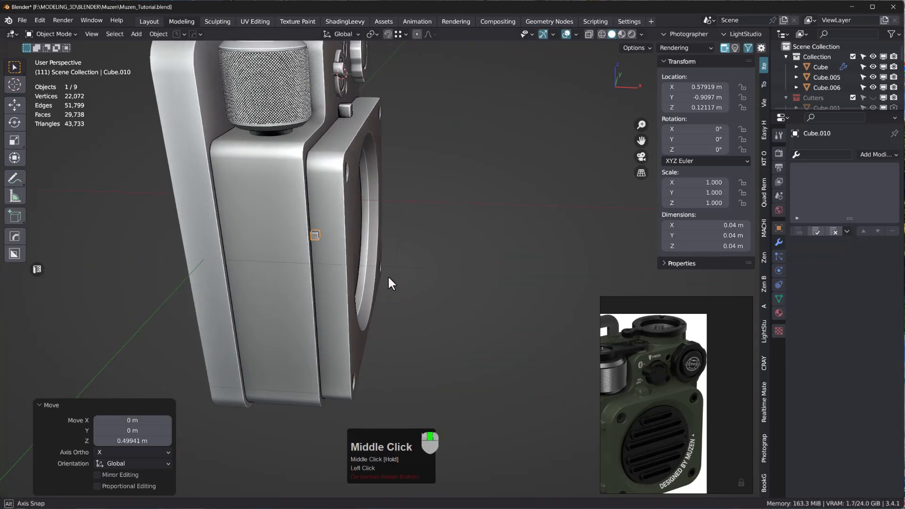
{"action": "scroll", "coordinate": [296, 219], "scroll_direction": "up", "scroll_amount": 2}
{"action": "scroll", "coordinate": [347, 230], "scroll_direction": "up", "scroll_amount": 2}
{"action": "middle_click_drag", "start_coordinate": [347, 230], "coordinate": [349, 241]}
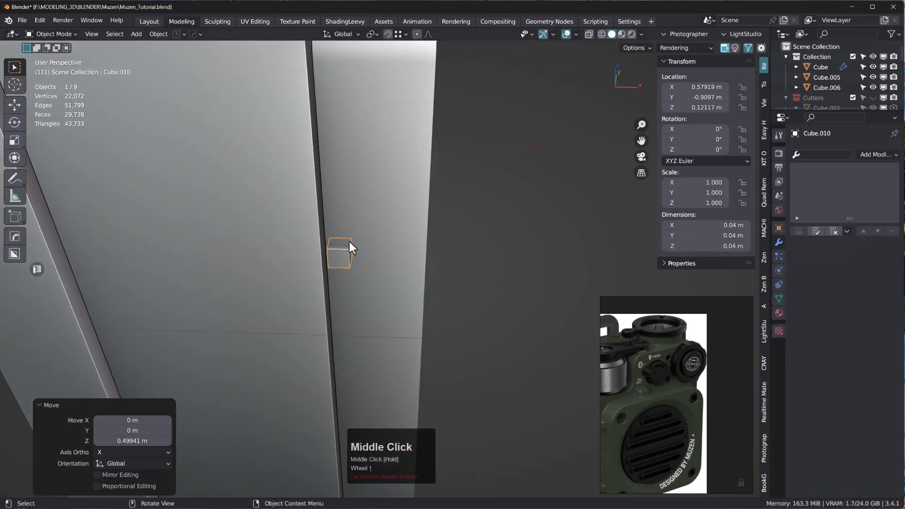
{"action": "key", "text": "g"}
{"action": "key", "text": "x"}
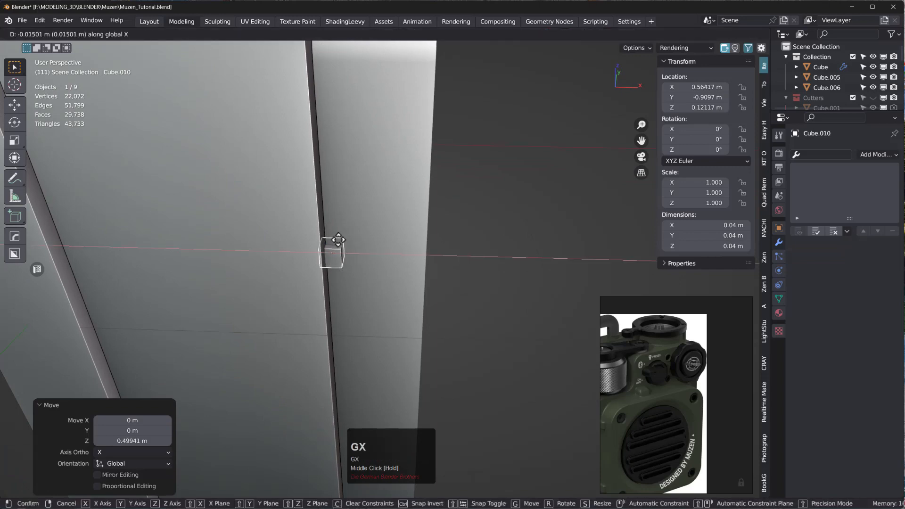
{"action": "left_click", "coordinate": [345, 242]}
{"action": "middle_click_drag", "start_coordinate": [345, 241], "coordinate": [292, 223]}
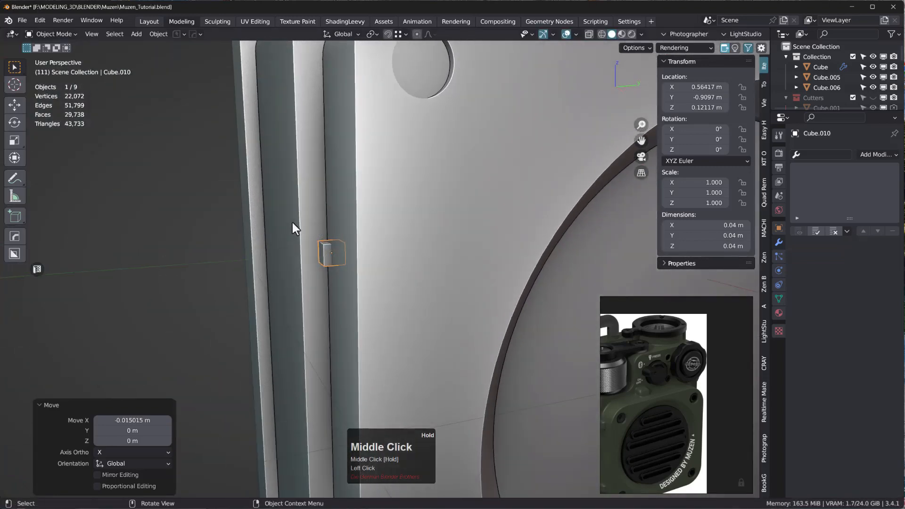
{"action": "key", "text": "g"}
{"action": "key", "text": "y"}
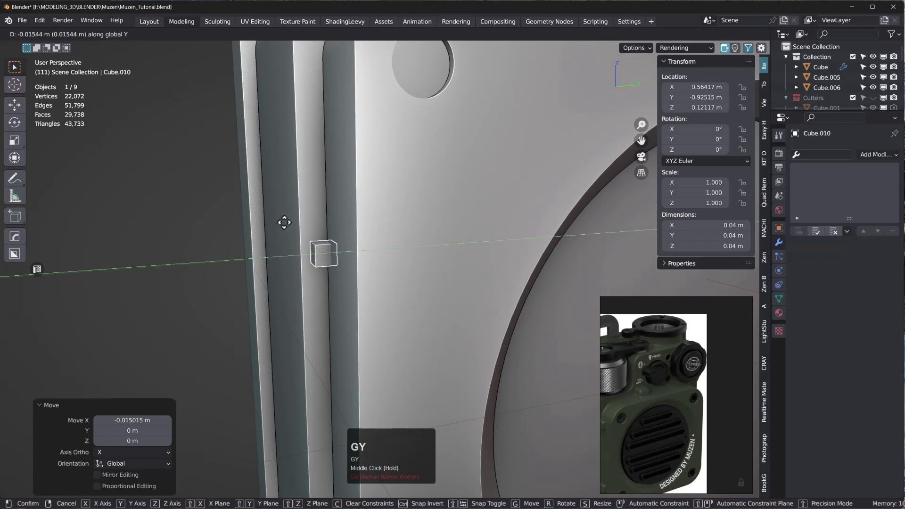
{"action": "left_click", "coordinate": [321, 245]}
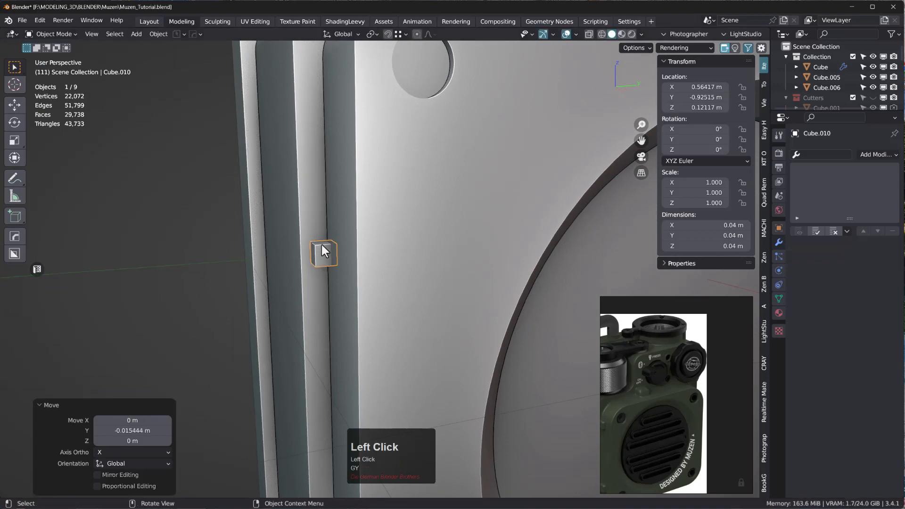
- Scale the cube uniformly by about 1.224 and apply its rotation and scale
{"action": "key", "text": "s"}
{"action": "left_click", "coordinate": [332, 270]}
{"action": "middle_click_drag", "start_coordinate": [332, 270], "coordinate": [359, 278]}
{"action": "scroll", "coordinate": [359, 279], "scroll_direction": "down", "scroll_amount": 3}
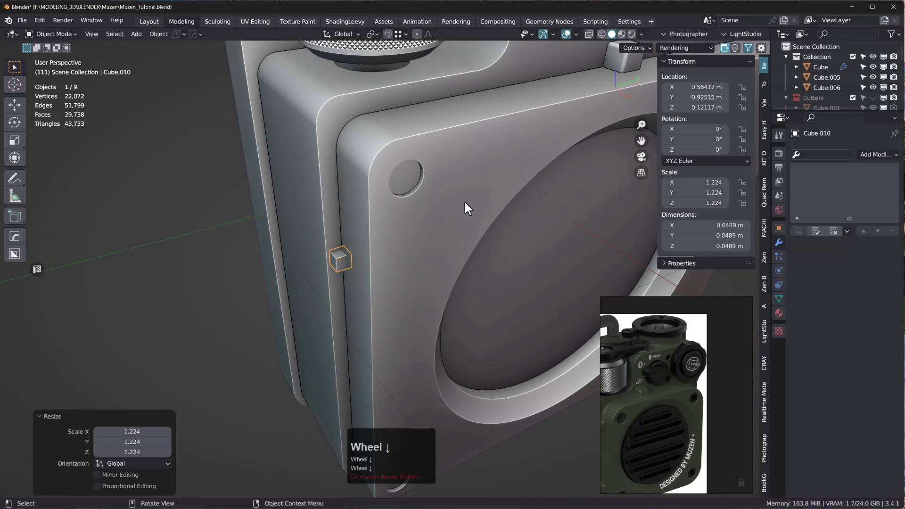
{"action": "middle_click_drag", "start_coordinate": [464, 202], "coordinate": [426, 118], "text": "shift"}
{"action": "scroll", "coordinate": [329, 196], "scroll_direction": "up", "scroll_amount": 2}
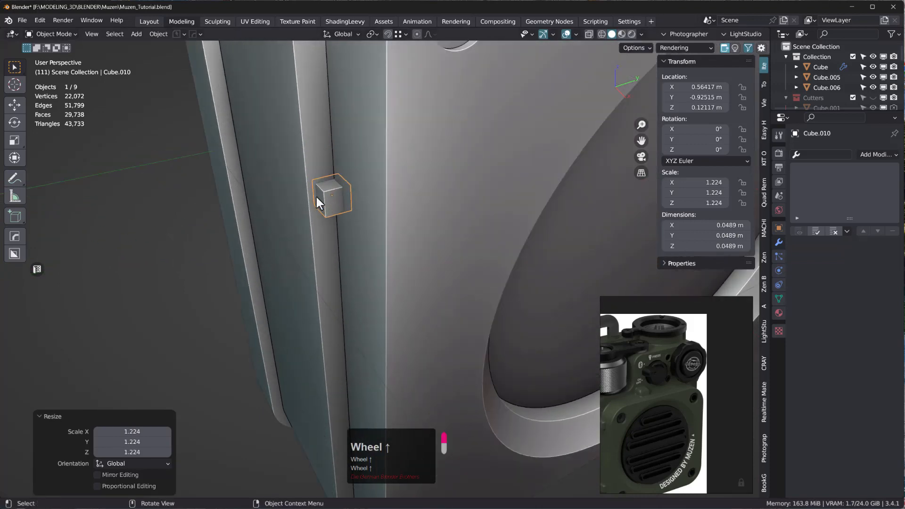
{"action": "key", "text": "ctrl+a"}
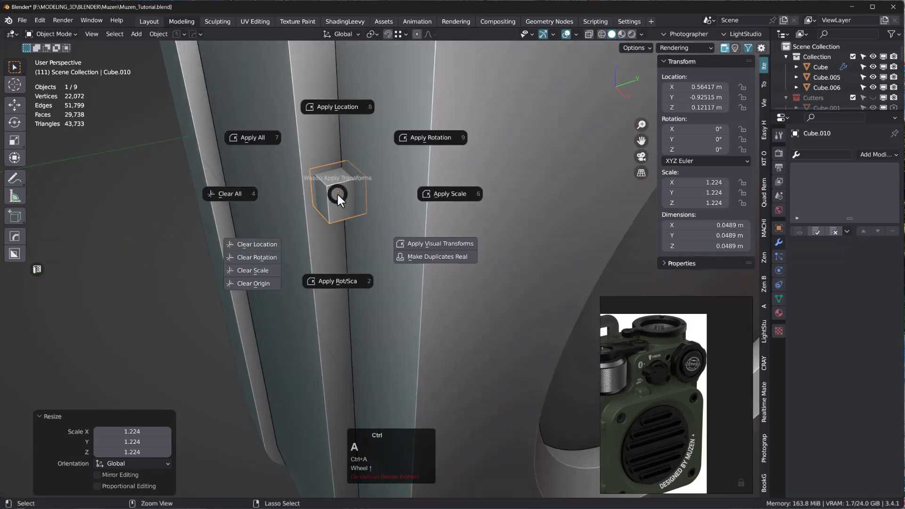
{"action": "left_click", "coordinate": [342, 281]}
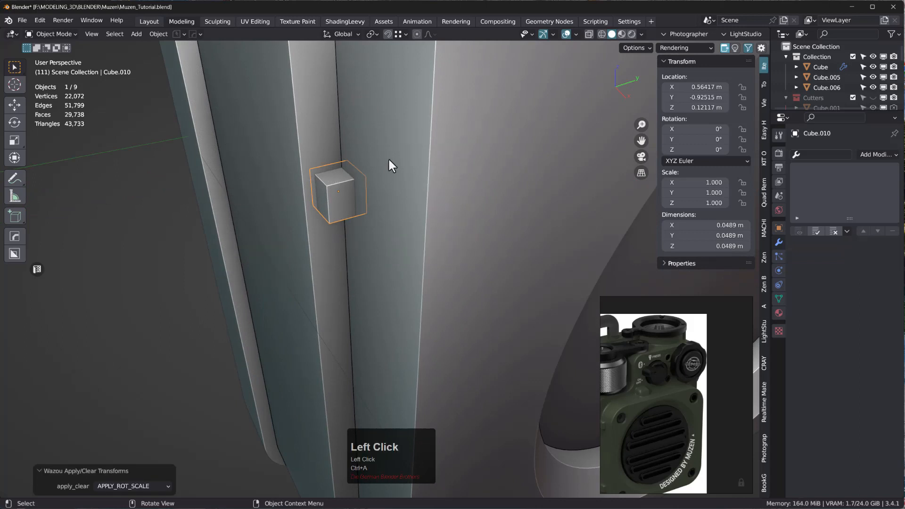
- In Edit Mode, bevel the cube's outer vertical edge and adjoining top and bottom edges about 0.005 m with 12 segments, and return to Object Mode
{"action": "key", "text": "Tab"}
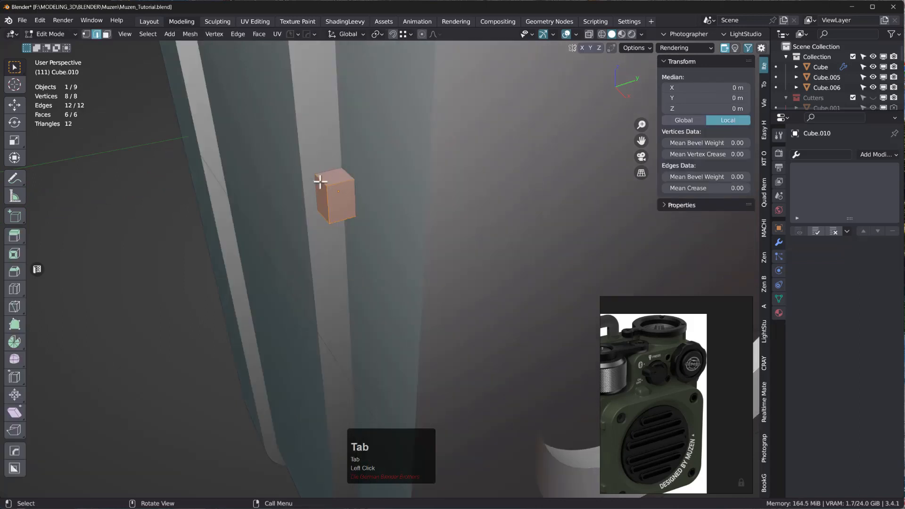
{"action": "left_click", "coordinate": [351, 193]}
{"action": "left_click", "coordinate": [343, 183], "text": "shift"}
{"action": "left_click", "coordinate": [341, 220], "text": "shift"}
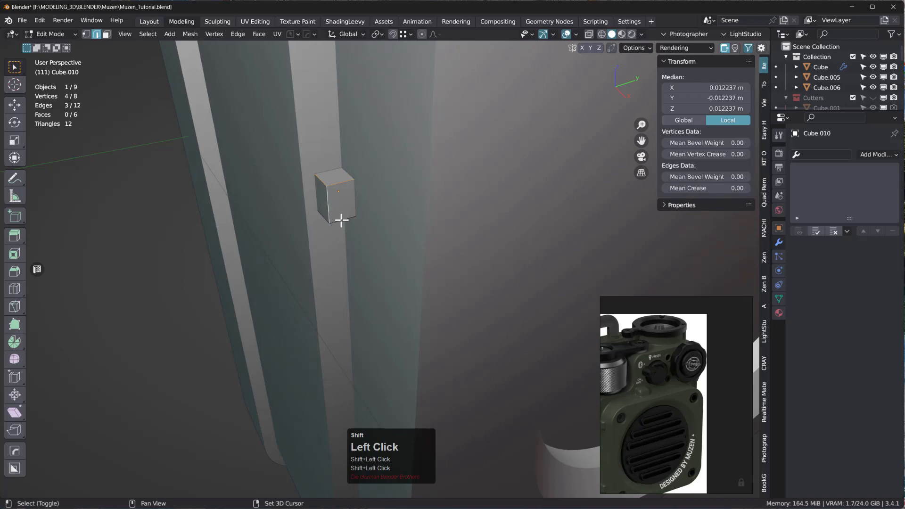
{"action": "left_click", "coordinate": [319, 218], "text": "shift"}
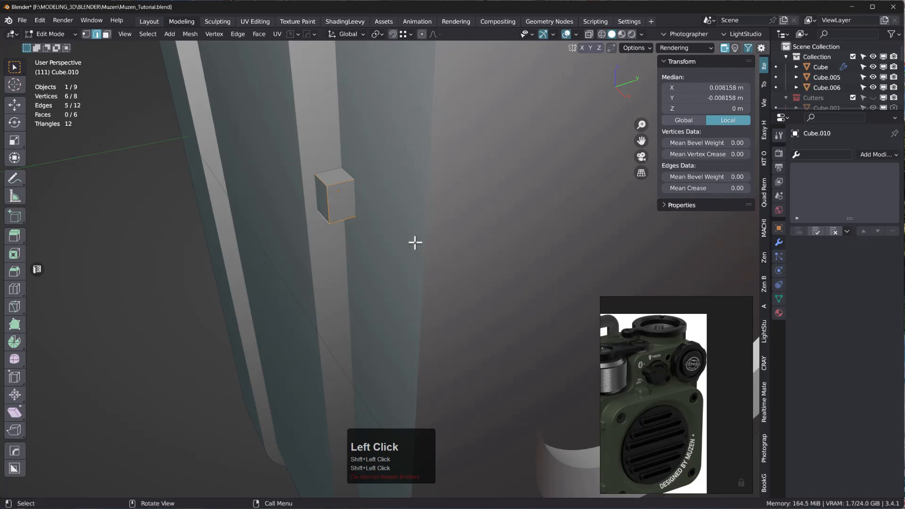
{"action": "key", "text": "ctrl"}
{"action": "key", "text": "ctrl+b"}
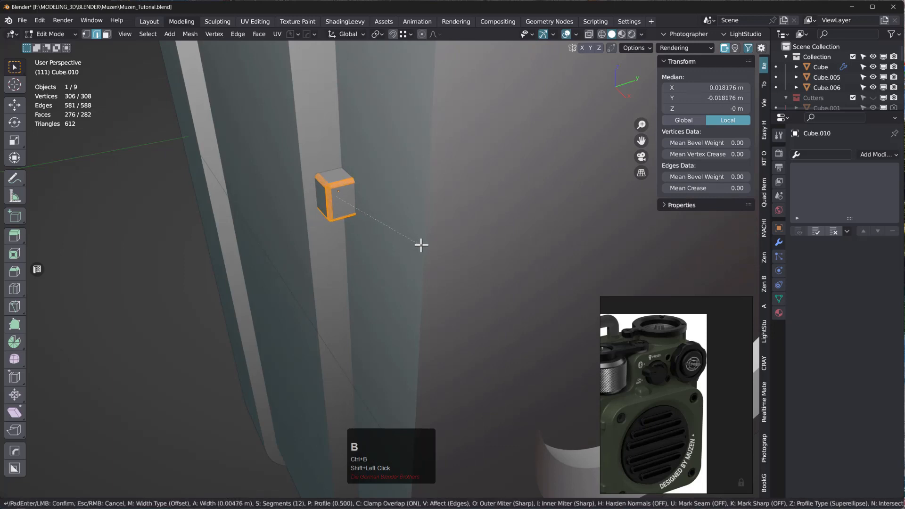
{"action": "left_click", "coordinate": [421, 245]}
{"action": "key", "text": "Tab"}
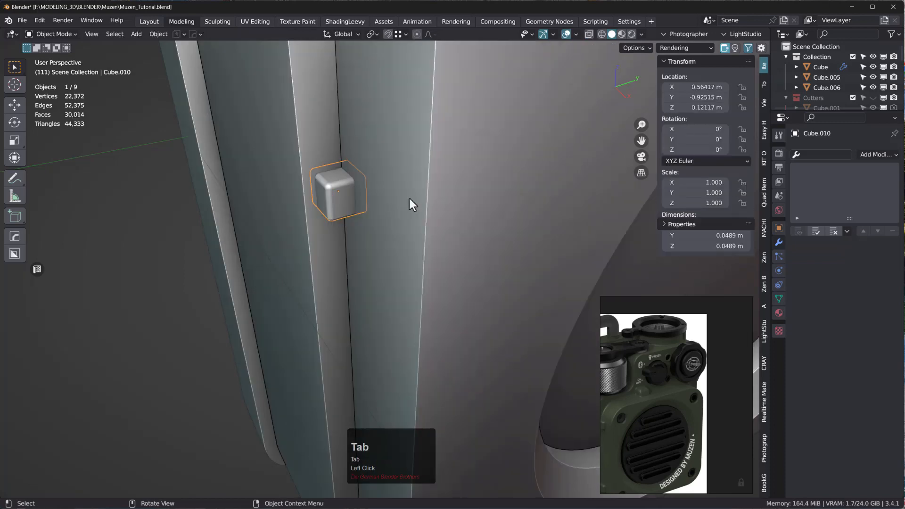
- In the right orthographic view, duplicate the beveled cube and place the copy about 0.73 m lower along Z
{"action": "scroll", "coordinate": [388, 214], "scroll_direction": "down", "scroll_amount": 3}
{"action": "mouse_move", "coordinate": [388, 214]}
{"action": "middle_mouse_down"}
{"action": "mouse_move", "coordinate": [374, 197]}
{"action": "mouse_move", "coordinate": [426, 216]}
{"action": "mouse_move", "coordinate": [421, 206]}
{"action": "middle_mouse_up"}
{"action": "key", "text": "KP_3"}
{"action": "scroll", "coordinate": [396, 198], "scroll_direction": "down", "scroll_amount": 2}
{"action": "key", "text": "shift+d"}
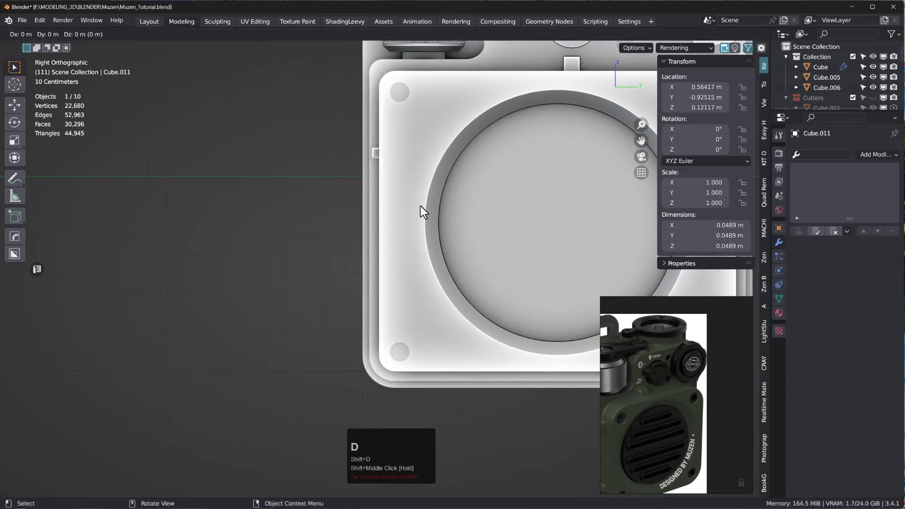
{"action": "key", "text": "z"}
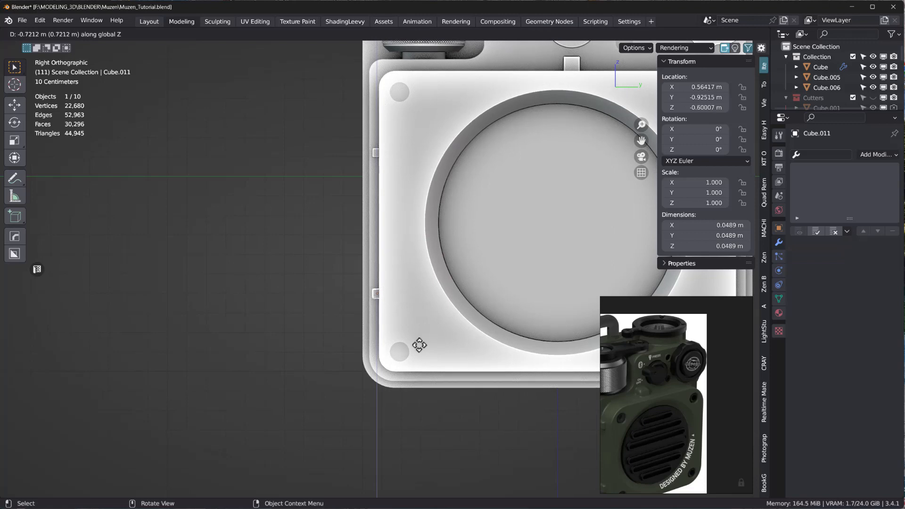
{"action": "left_click", "coordinate": [419, 346]}
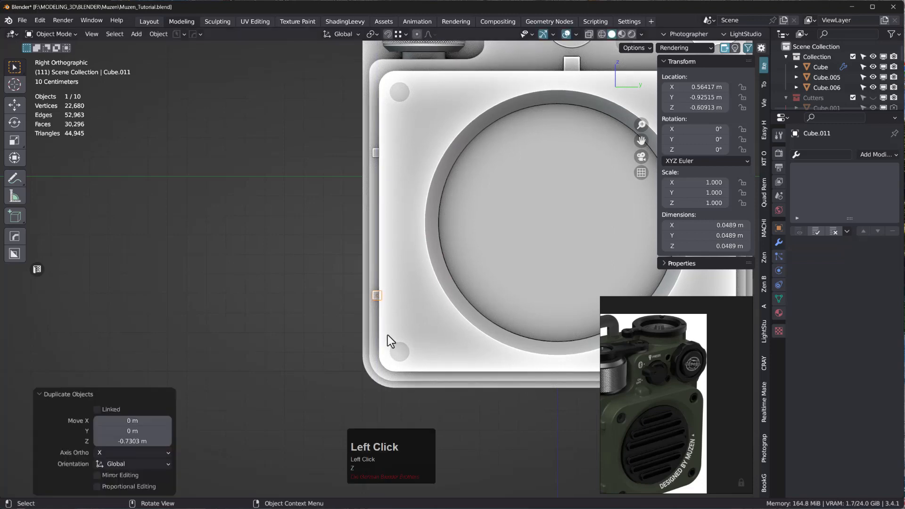
- Add the upper side cube to the selection and join both side cubes into one object
{"action": "middle_click_drag", "start_coordinate": [419, 348], "coordinate": [408, 366]}
{"action": "middle_click_drag", "start_coordinate": [406, 286], "coordinate": [248, 194], "text": "shift"}
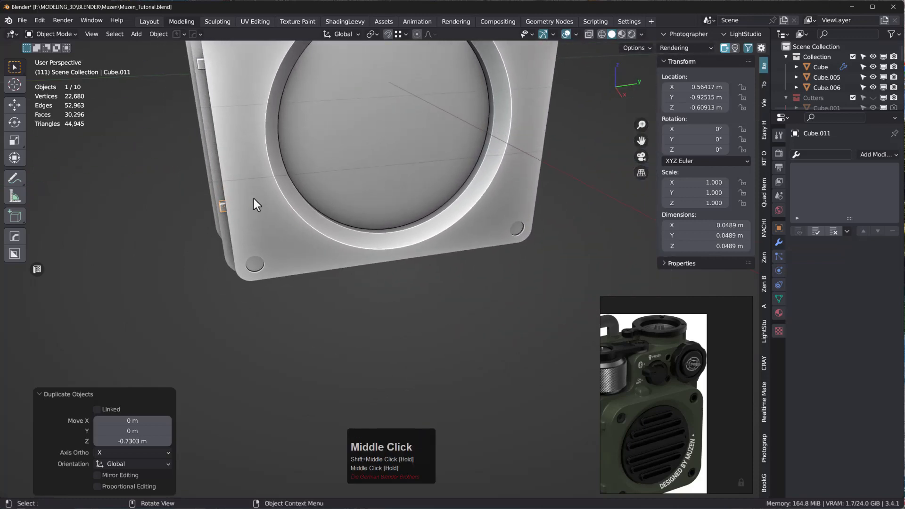
{"action": "scroll", "coordinate": [254, 199], "scroll_direction": "down", "scroll_amount": 3}
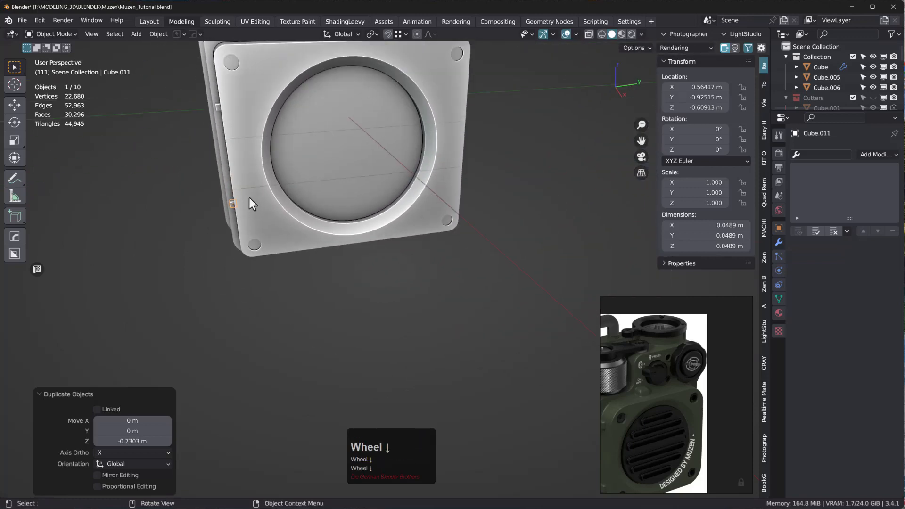
{"action": "middle_click_drag", "start_coordinate": [245, 199], "coordinate": [223, 105]}
{"action": "left_click", "coordinate": [221, 105], "text": "shift"}
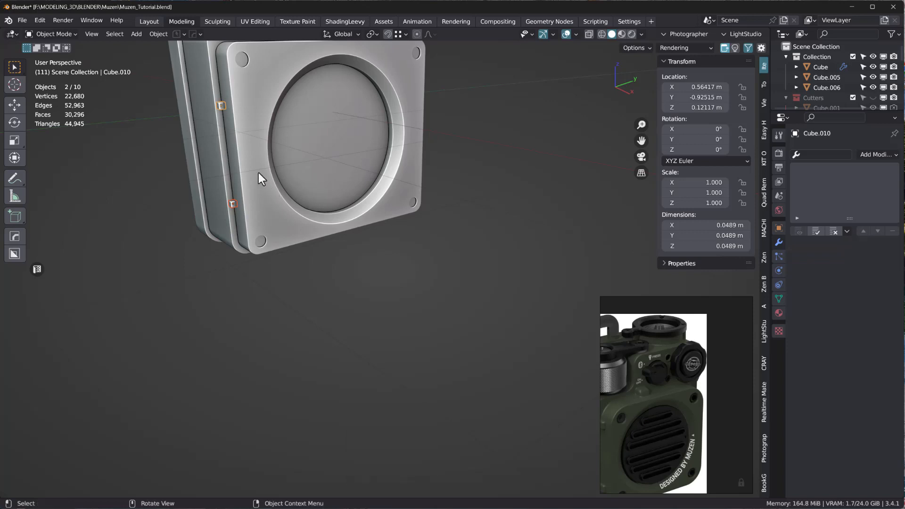
{"action": "key", "text": "ctrl+j"}
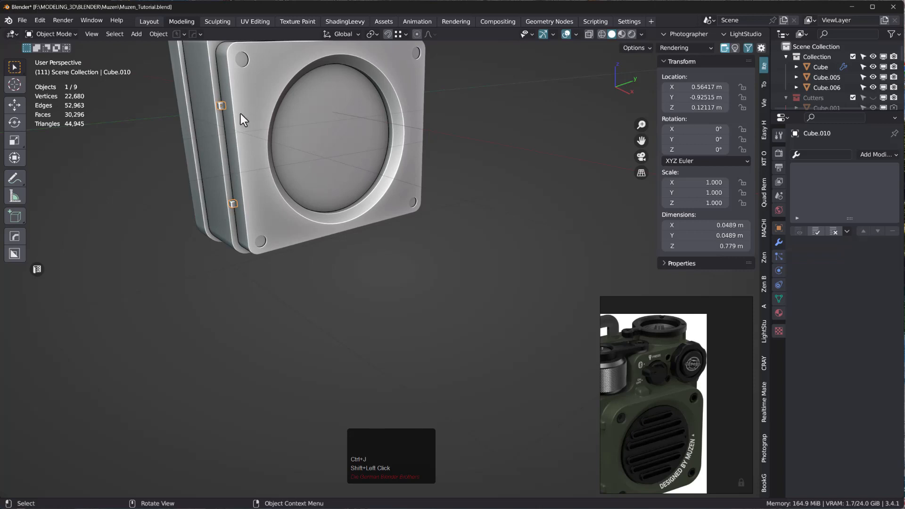
- Duplicate the joined side cubes about 1.84 m along Y to the opposite side of the body
{"action": "middle_click_drag", "start_coordinate": [241, 114], "coordinate": [157, 105]}
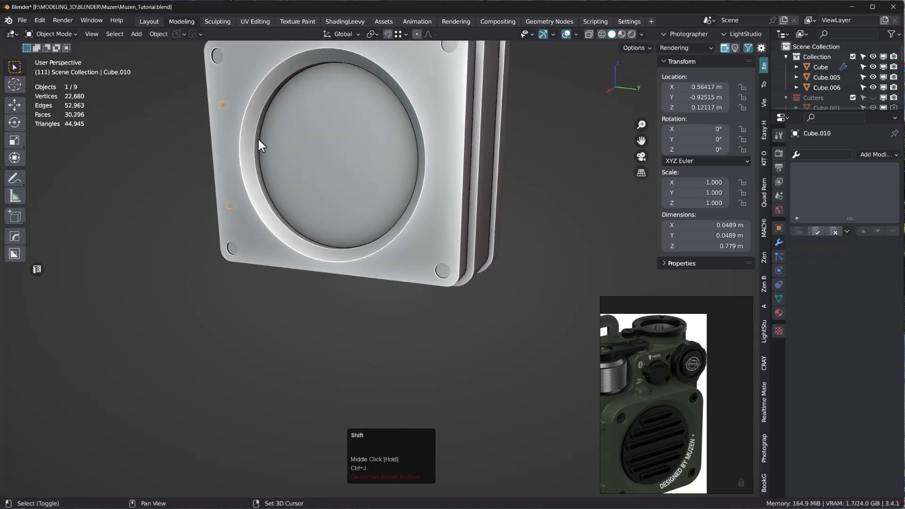
{"action": "key", "text": "shift+d"}
{"action": "key", "text": "y"}
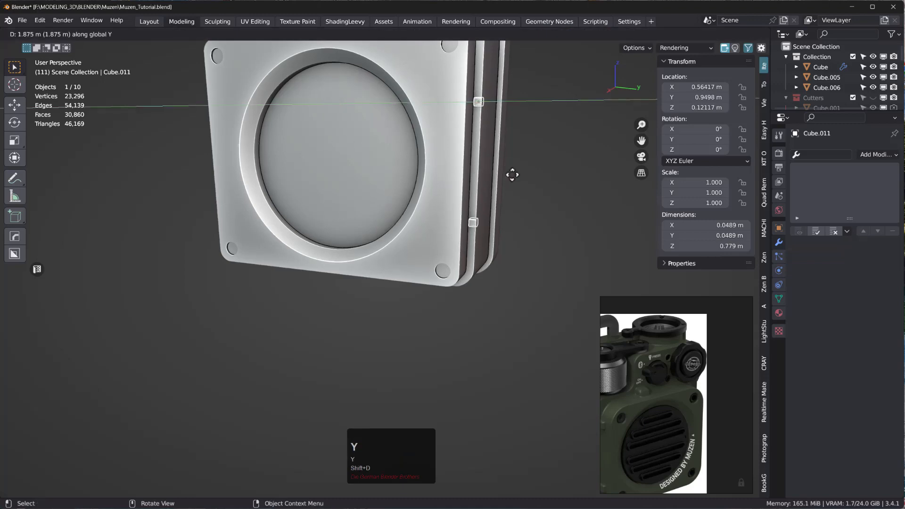
{"action": "left_click", "coordinate": [471, 130]}
{"action": "scroll", "coordinate": [491, 94], "scroll_direction": "up", "scroll_amount": 3}
{"action": "middle_click_drag", "start_coordinate": [491, 91], "coordinate": [476, 130]}
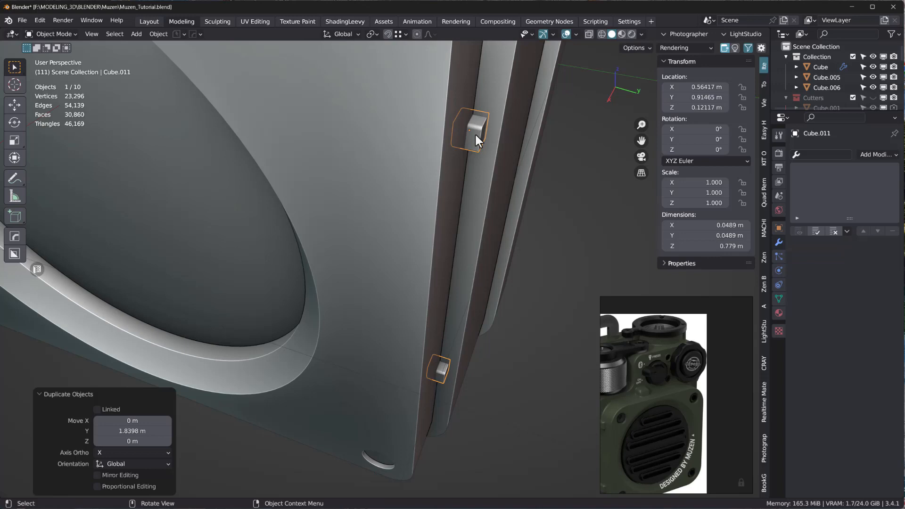
{"action": "left_click", "coordinate": [92, 34]}
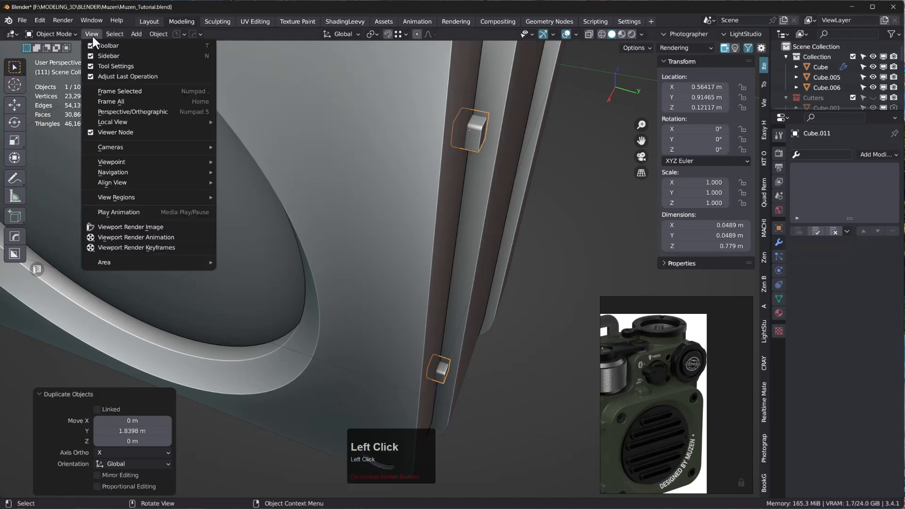
{"action": "mouse_move", "coordinate": [160, 33]}
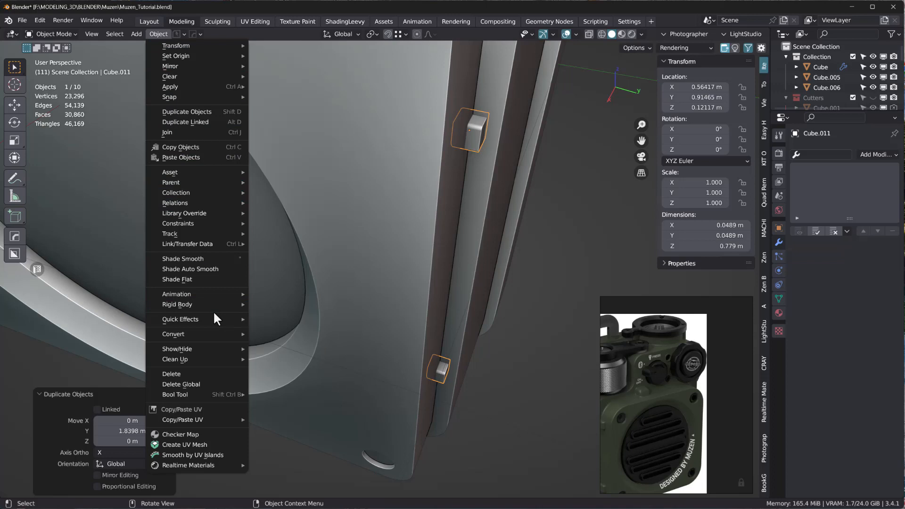
{"action": "mouse_move", "coordinate": [233, 45]}
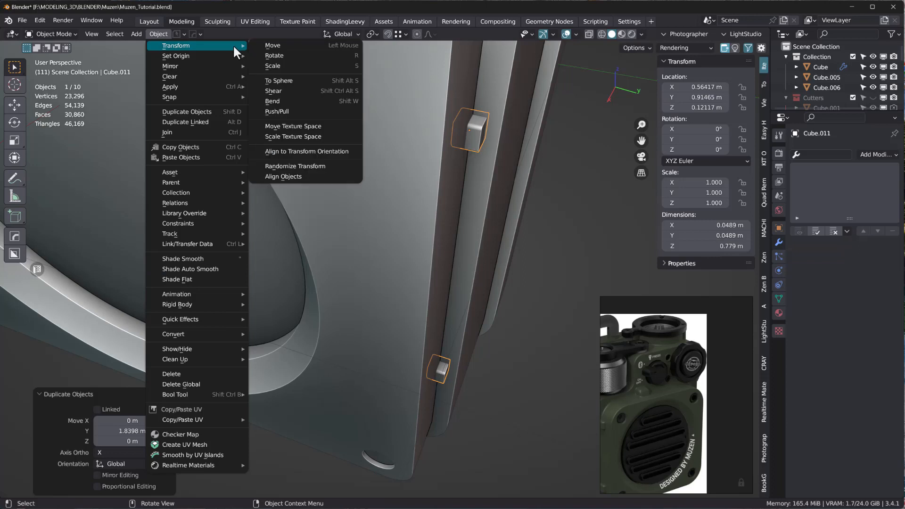
{"action": "mouse_move", "coordinate": [212, 87]}
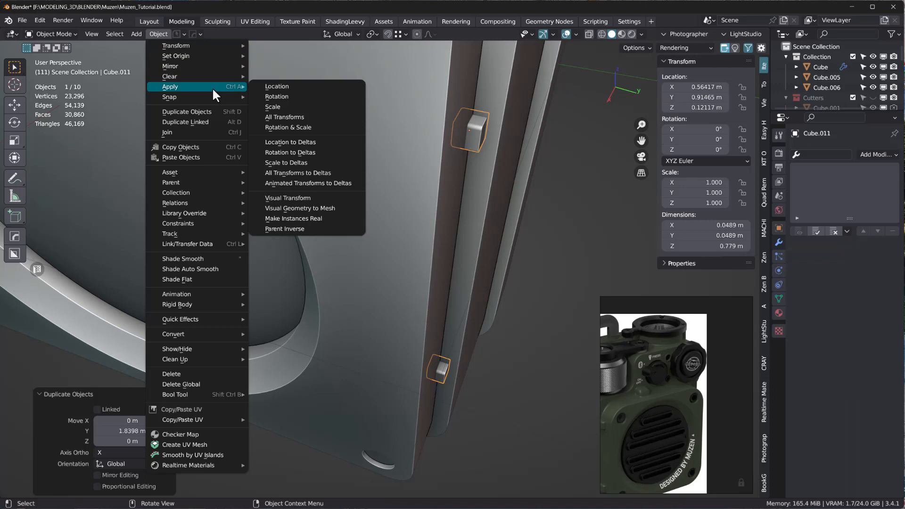
{"action": "mouse_move", "coordinate": [205, 172]}
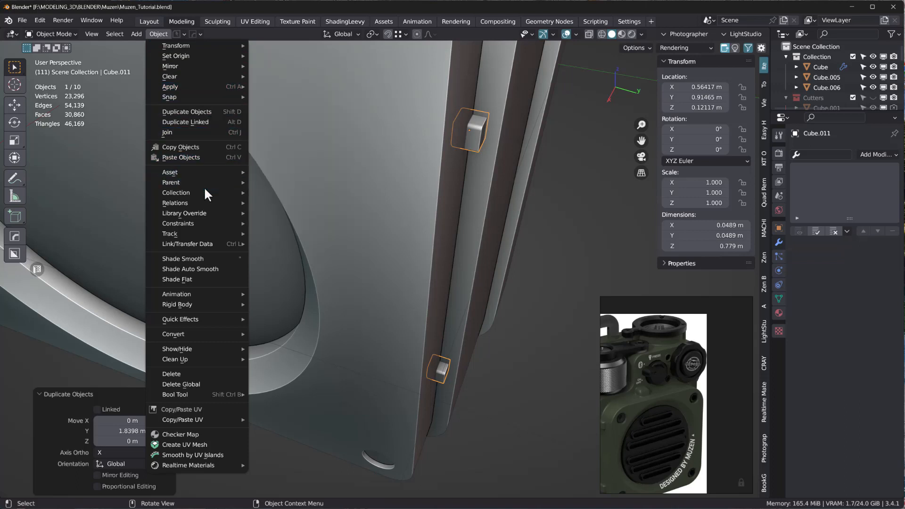
{"action": "mouse_move", "coordinate": [205, 193]}
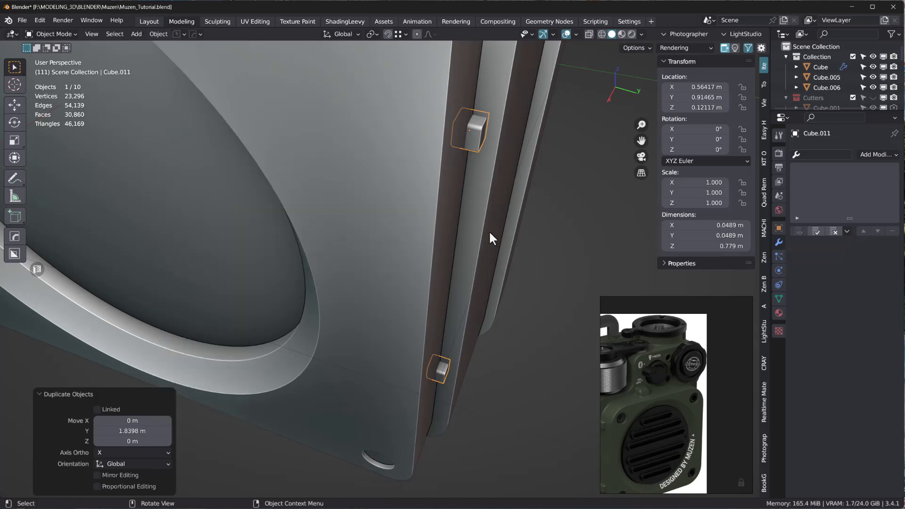
{"action": "key", "text": "r"}
{"action": "key", "text": "z"}
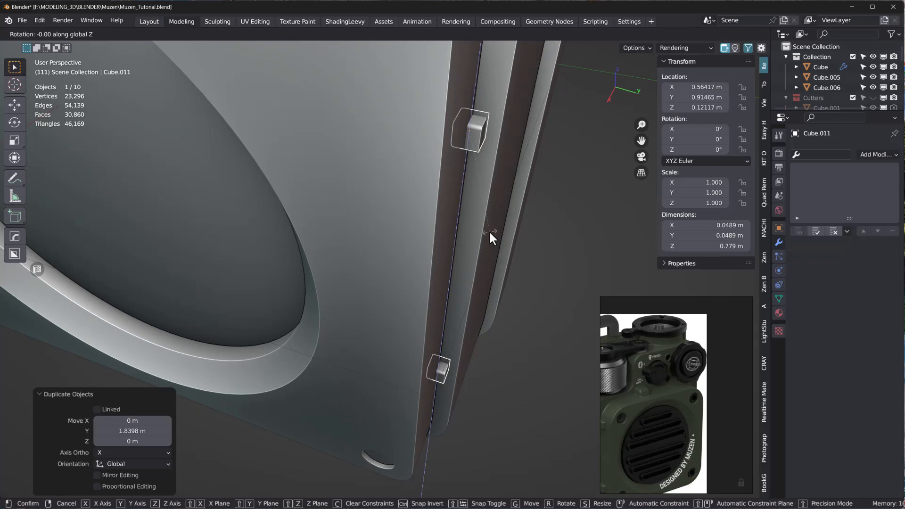
{"action": "type", "text": "180"}
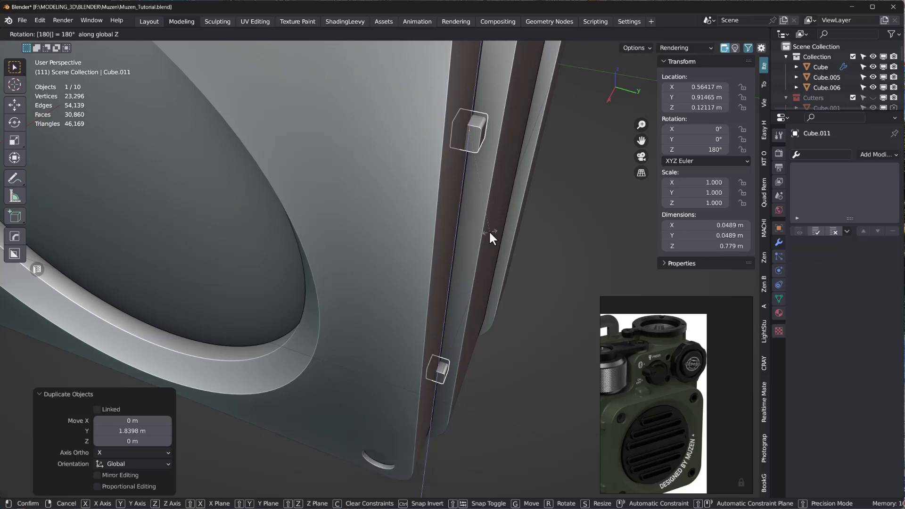
{"action": "key", "text": "Escape"}
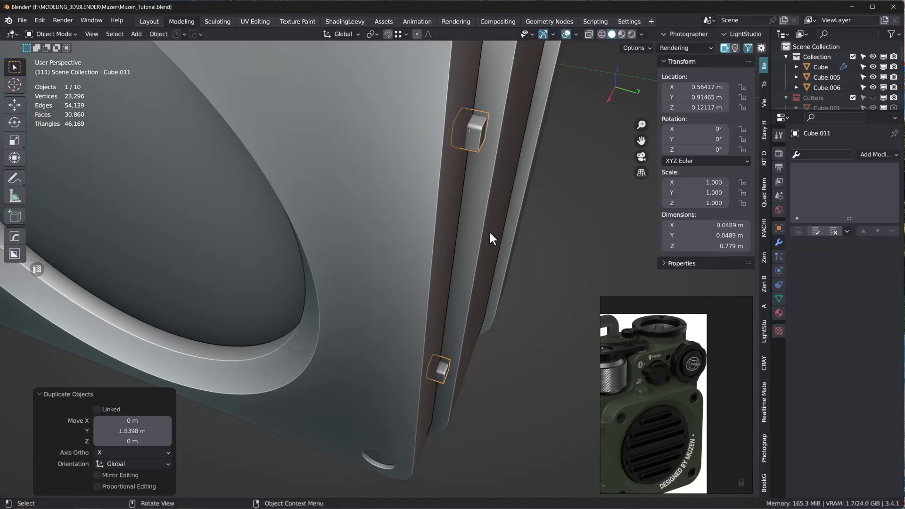
{"action": "type", "text": "rz"}
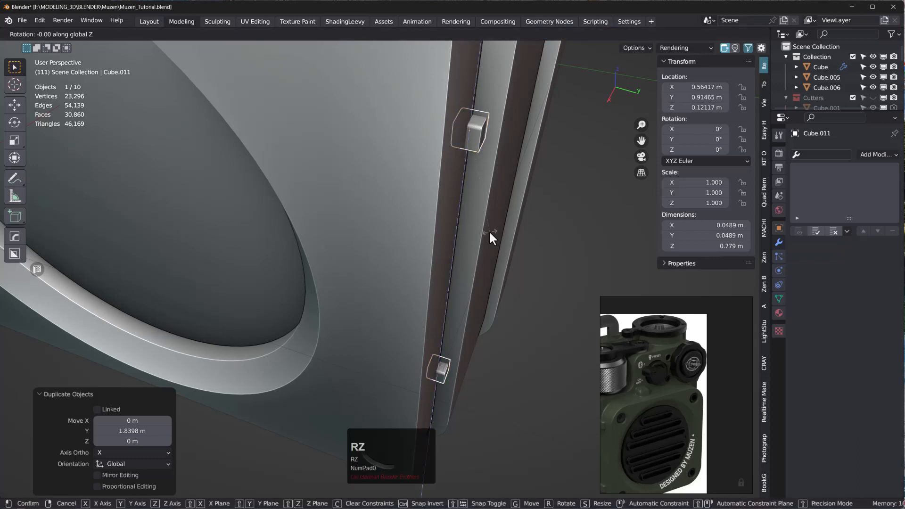
{"action": "type", "text": "360"}
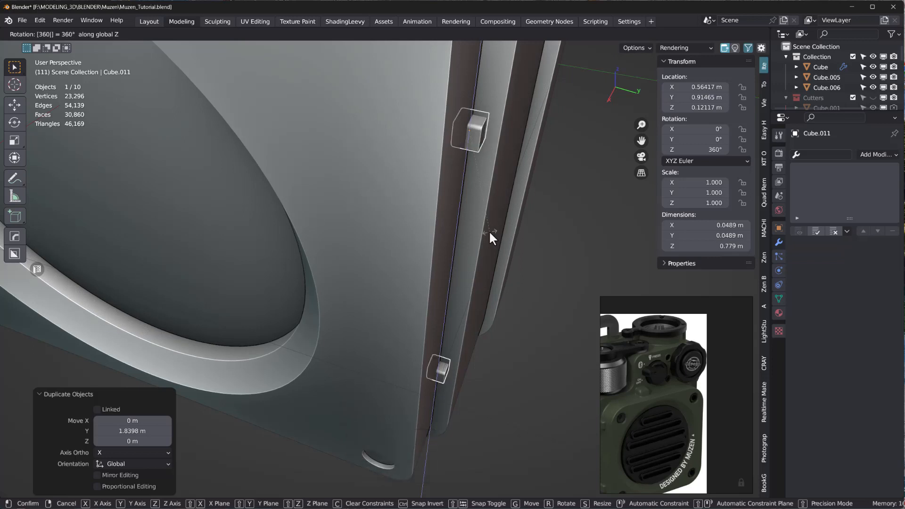
{"action": "key", "text": "Escape"}
- Rotate the duplicated pair of side cubes 180° around the global X axis
{"action": "key", "text": "r"}
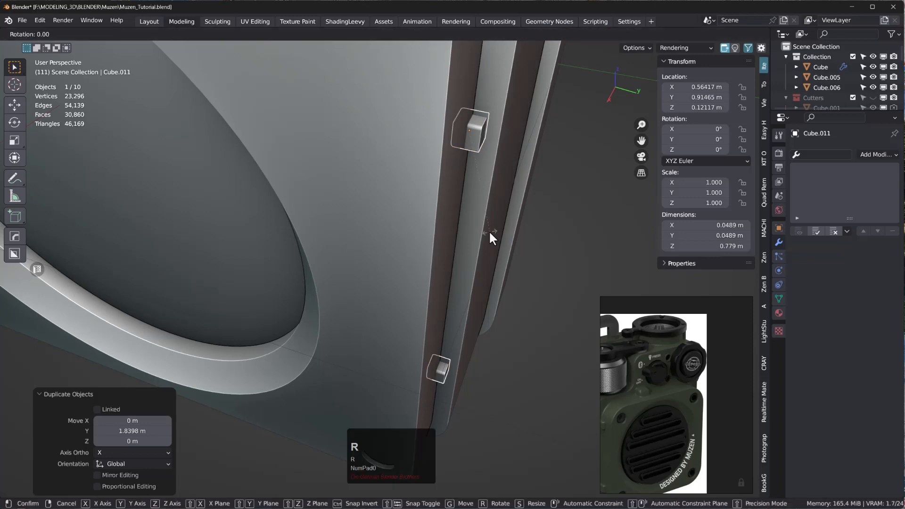
{"action": "type", "text": "x180"}
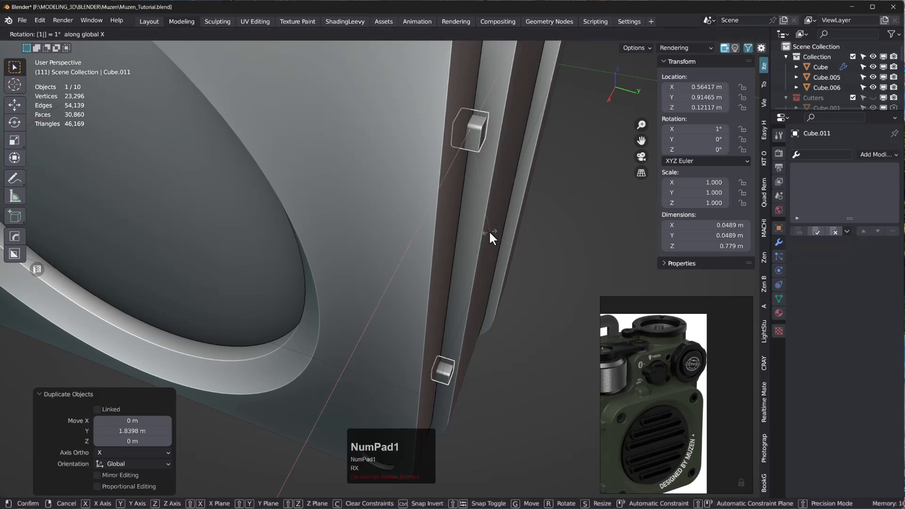
{"action": "key", "text": "KP_Enter"}
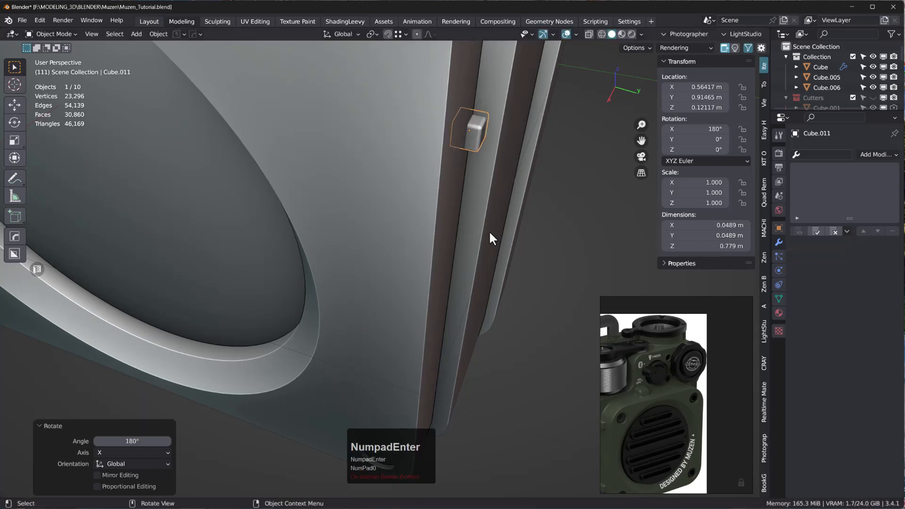
- Move the rotated pair of side cubes about 0.69 m down along Z, back beside the front plate
{"action": "scroll", "coordinate": [489, 236], "scroll_direction": "down", "scroll_amount": 6}
{"action": "middle_click_drag", "start_coordinate": [493, 245], "coordinate": [469, 167]}
{"action": "scroll", "coordinate": [497, 262], "scroll_direction": "up", "scroll_amount": 3}
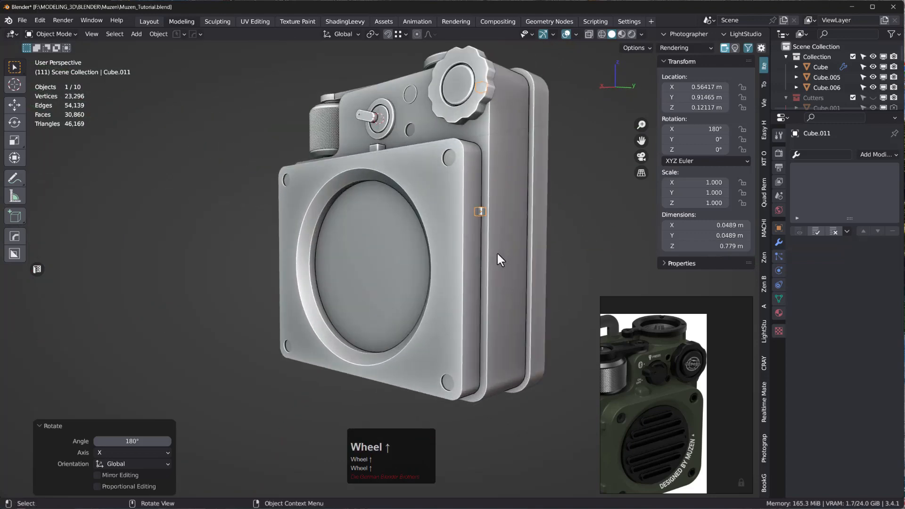
{"action": "key", "text": "g"}
{"action": "key", "text": "z"}
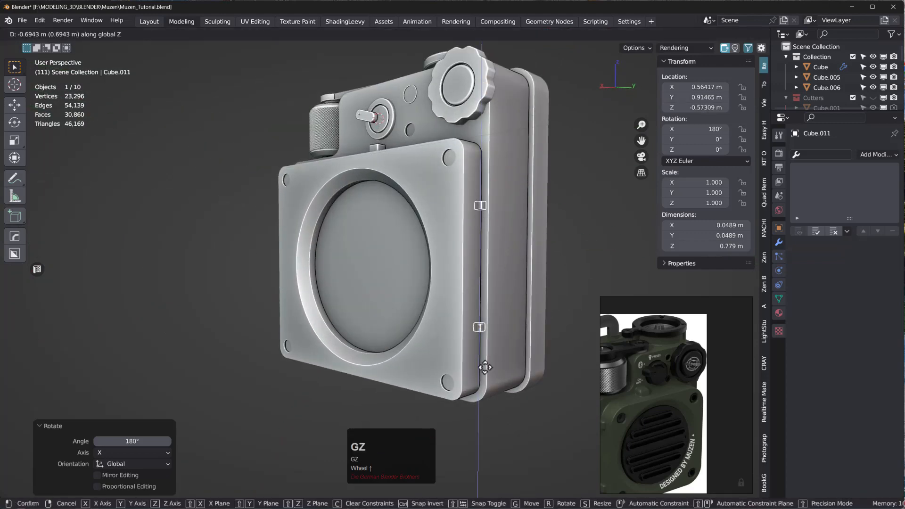
{"action": "left_click", "coordinate": [484, 367]}
- With snapping set to Vertex, snap the pair about 0.036 m lower along Z to match the height of the opposite side cubes
{"action": "middle_click_drag", "start_coordinate": [462, 358], "coordinate": [465, 88]}
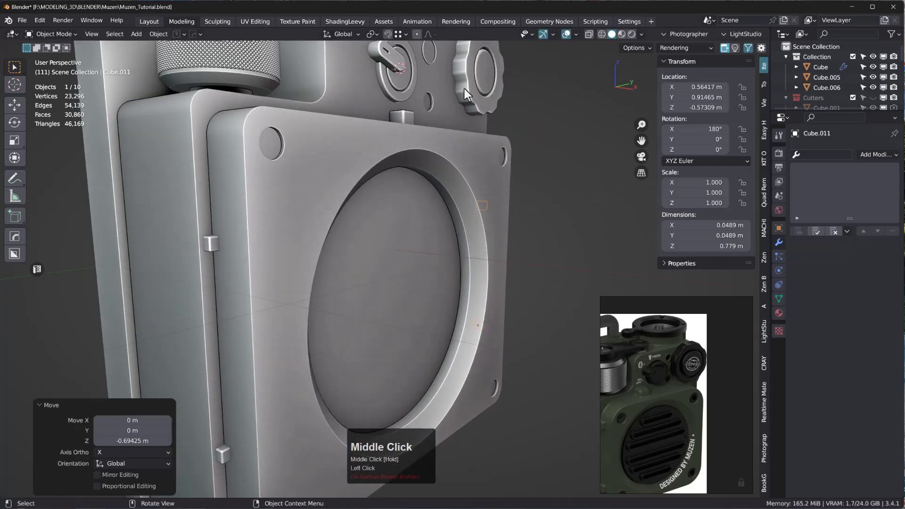
{"action": "left_click", "coordinate": [407, 34]}
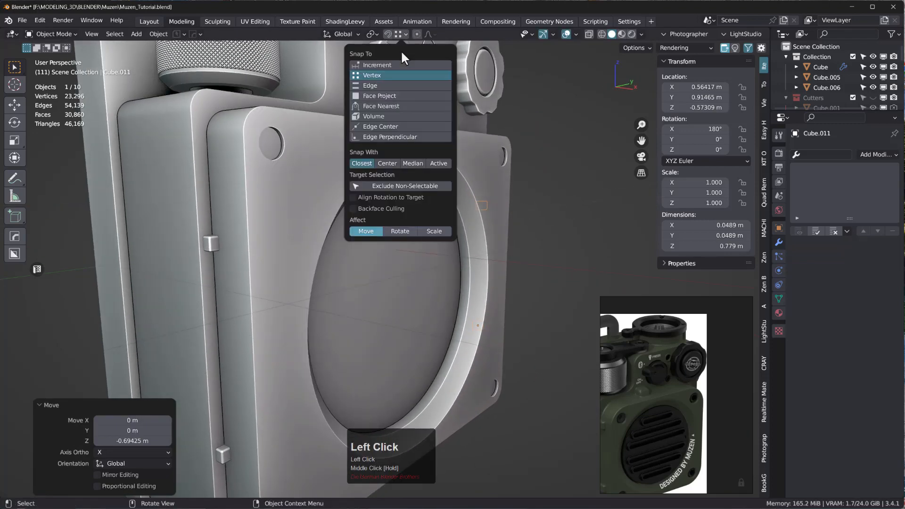
{"action": "left_click", "coordinate": [376, 72]}
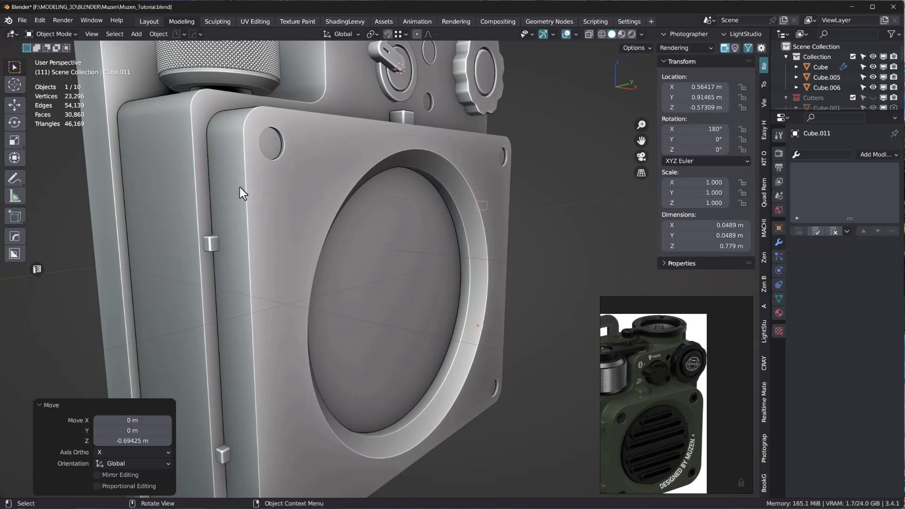
{"action": "key", "text": "g"}
{"action": "key", "text": "z"}
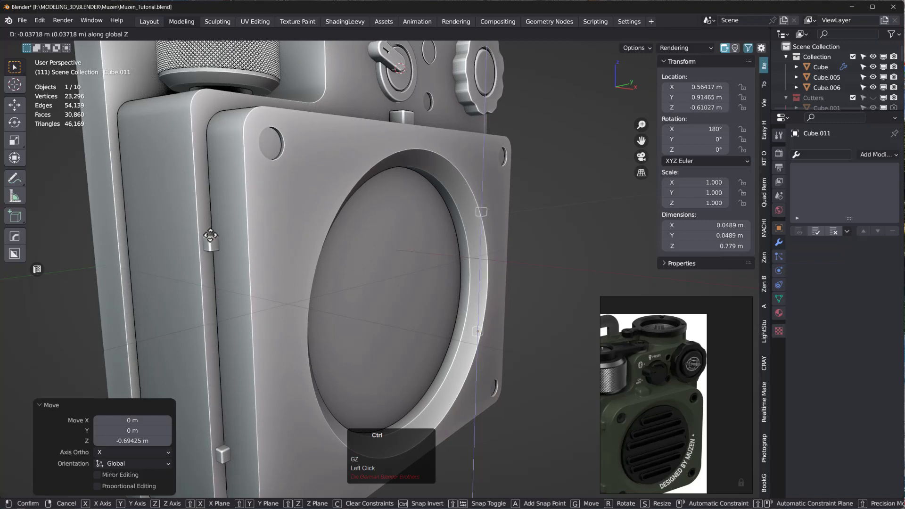
{"action": "left_click", "coordinate": [209, 237]}
- Move the pair of side cubes about 0.012 m outward along Y so they protrude from the body's side
{"action": "middle_click_drag", "start_coordinate": [369, 242], "coordinate": [431, 261]}
{"action": "scroll", "coordinate": [482, 203], "scroll_direction": "up", "scroll_amount": 4}
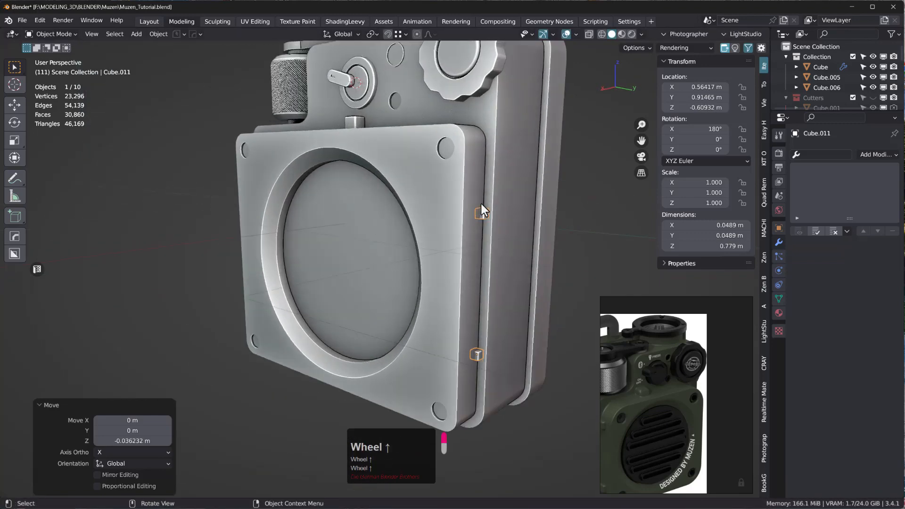
{"action": "scroll", "coordinate": [481, 203], "scroll_direction": "up", "scroll_amount": 3}
{"action": "middle_click_drag", "start_coordinate": [497, 224], "coordinate": [511, 279]}
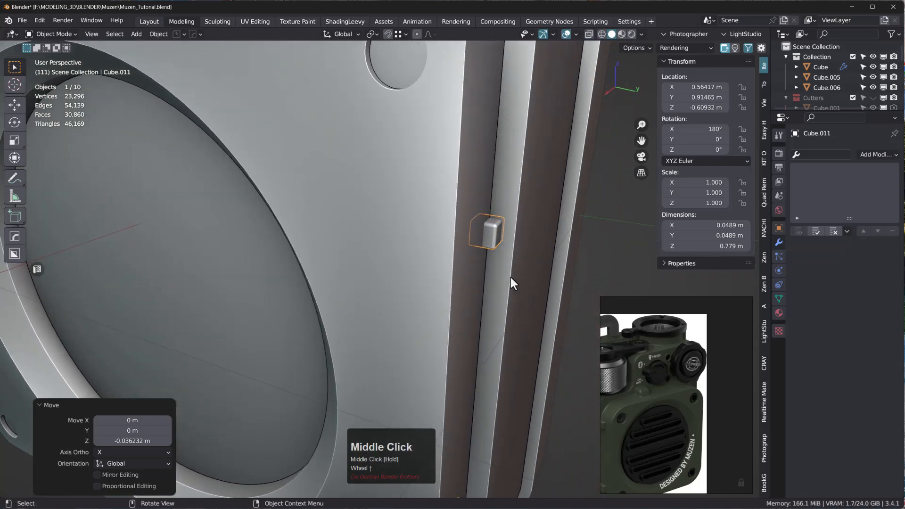
{"action": "key", "text": "g"}
{"action": "key", "text": "x"}
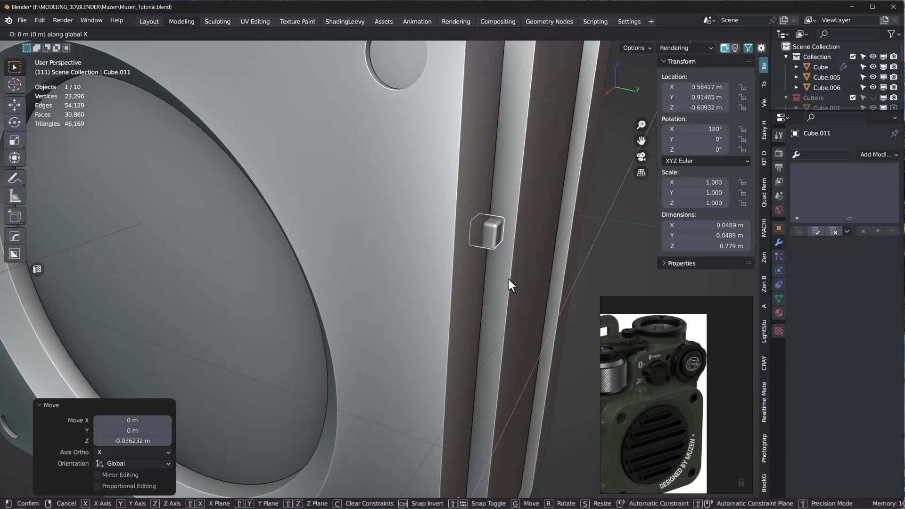
{"action": "key", "text": "y"}
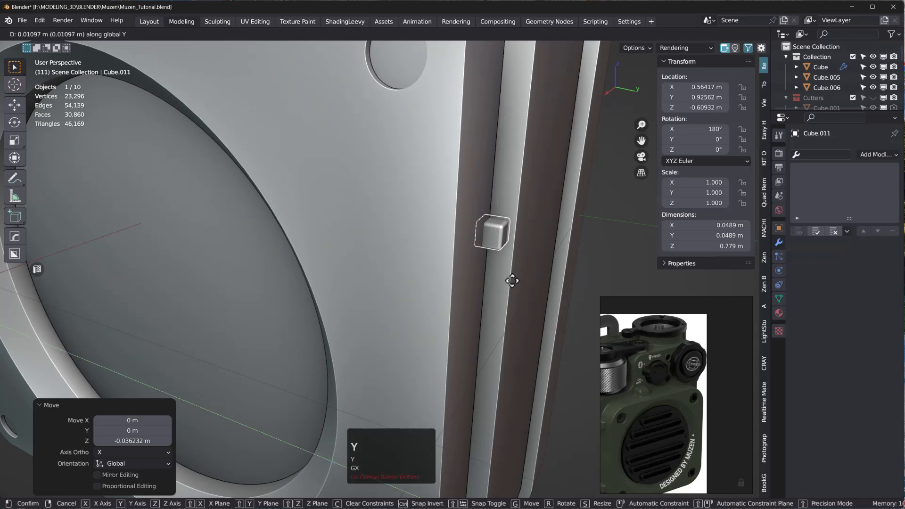
{"action": "left_click", "coordinate": [511, 281]}
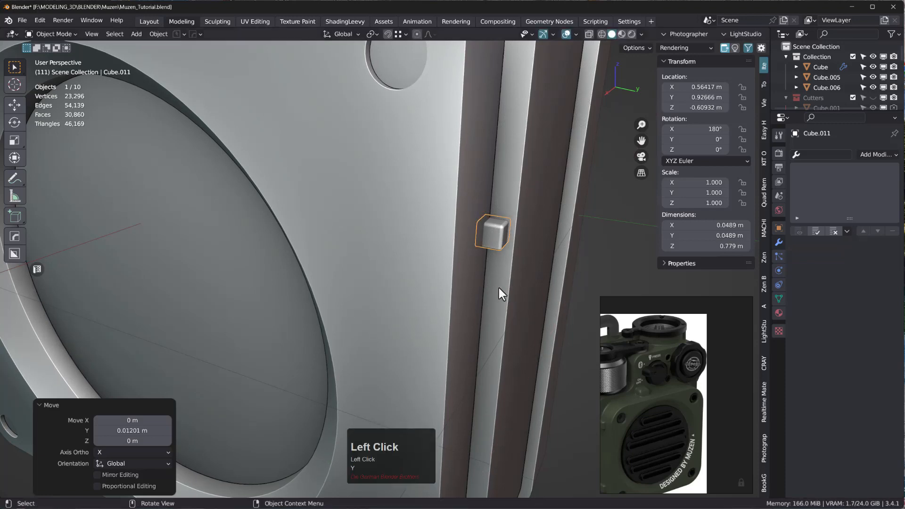
- Add the opposite pair of side cubes to the selection and join both pairs into one object
{"action": "scroll", "coordinate": [498, 288], "scroll_direction": "down", "scroll_amount": 6}
{"action": "middle_click_drag", "start_coordinate": [437, 301], "coordinate": [507, 266]}
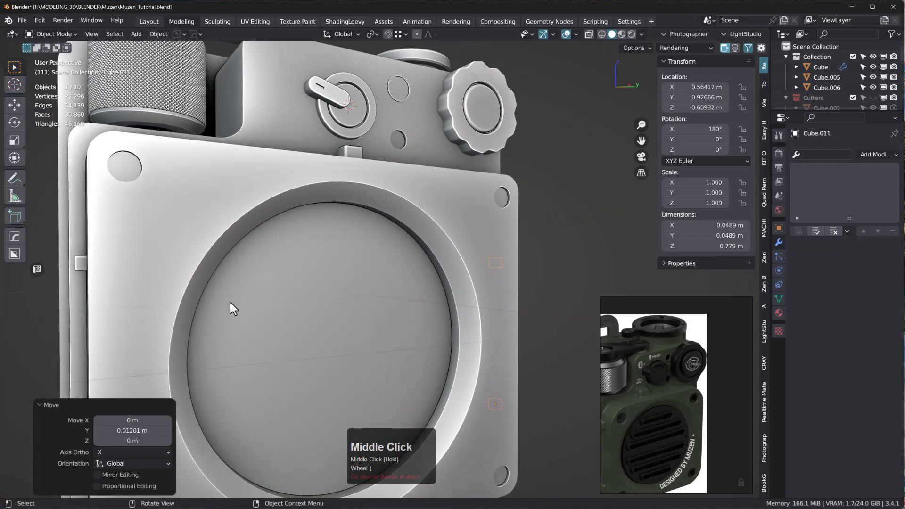
{"action": "key", "text": "shift"}
{"action": "left_click", "coordinate": [81, 261], "text": "shift"}
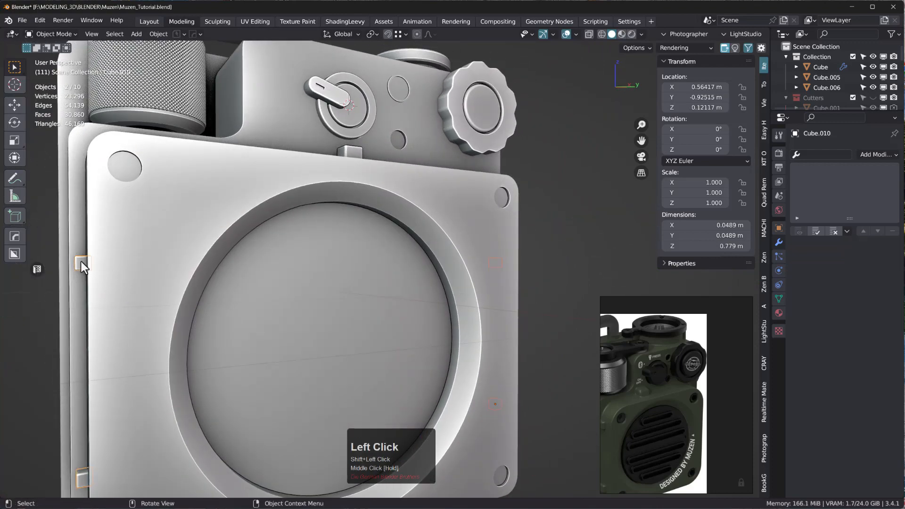
{"action": "key", "text": "ctrl+j"}
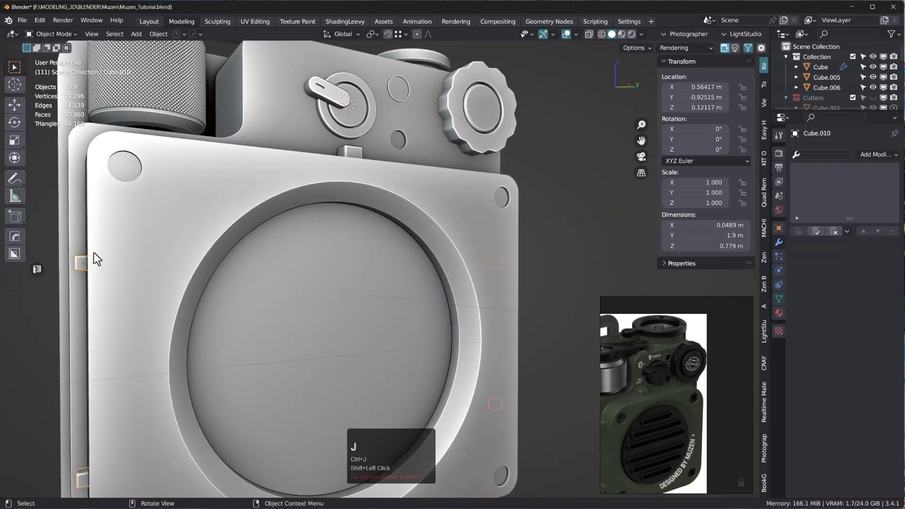
- Add the main radio body to the selection and merge the joined side cubes into it with a Boolean Union
{"action": "scroll", "coordinate": [160, 266], "scroll_direction": "down", "scroll_amount": 2}
{"action": "middle_click_drag", "start_coordinate": [156, 269], "coordinate": [163, 289]}
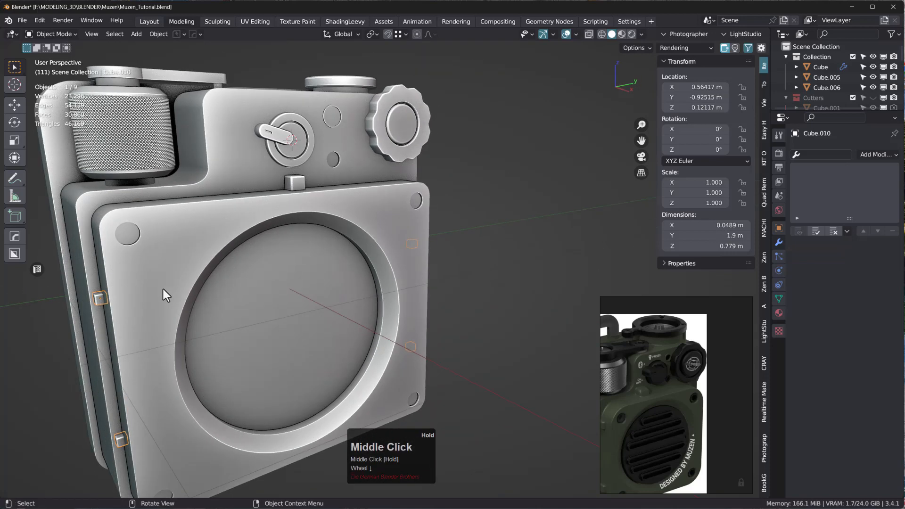
{"action": "left_click", "coordinate": [159, 288], "text": "shift"}
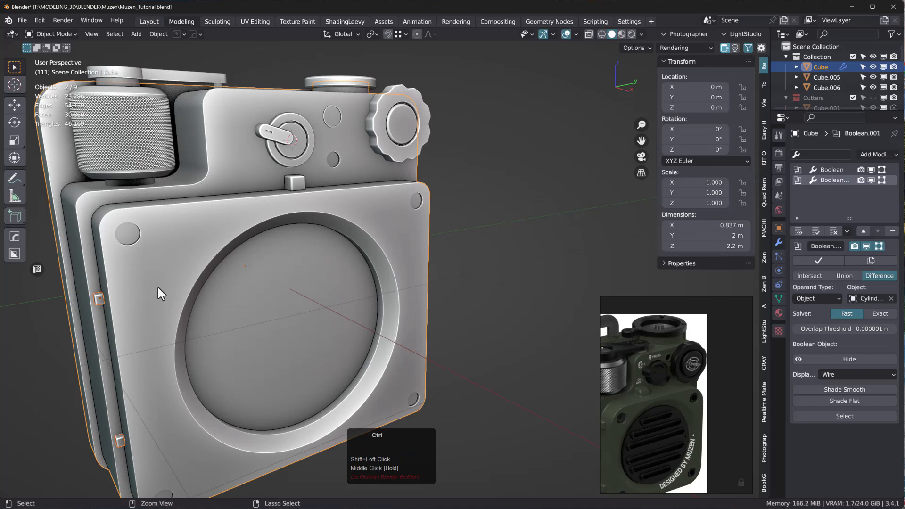
{"action": "key", "text": "ctrl+KP_Add"}
- Select the merged body and examine its side blocks and overall shape alongside the full reference photo
{"action": "scroll", "coordinate": [165, 306], "scroll_direction": "up", "scroll_amount": 3}
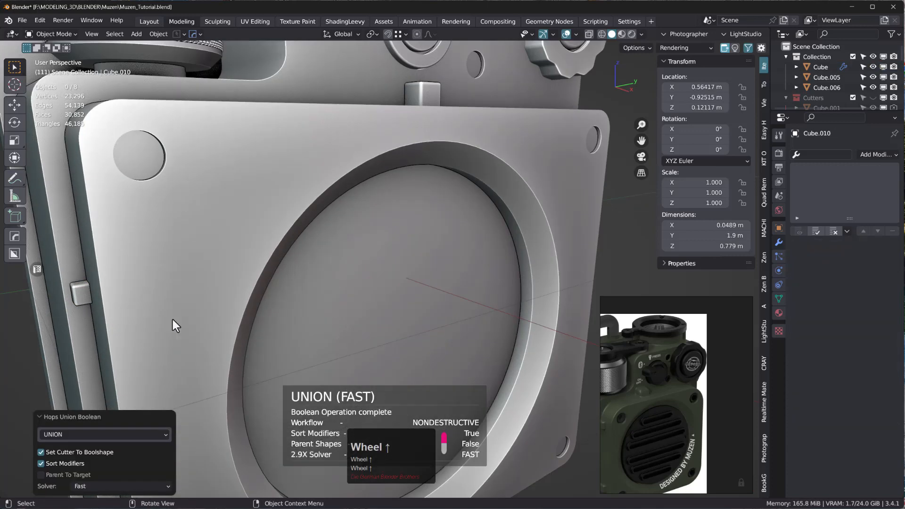
{"action": "middle_click_drag", "start_coordinate": [172, 318], "coordinate": [87, 304]}
{"action": "scroll", "coordinate": [66, 295], "scroll_direction": "up", "scroll_amount": 2}
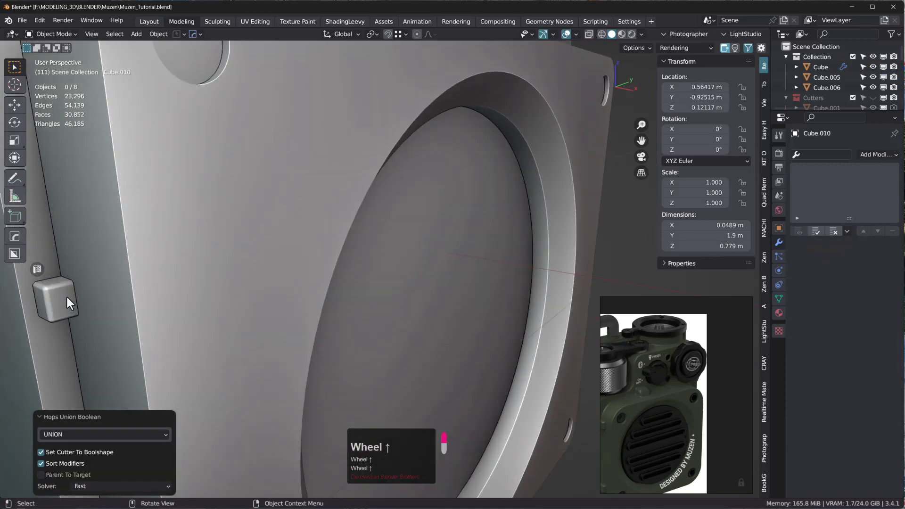
{"action": "left_click", "coordinate": [61, 301]}
{"action": "scroll", "coordinate": [197, 286], "scroll_direction": "down", "scroll_amount": 6}
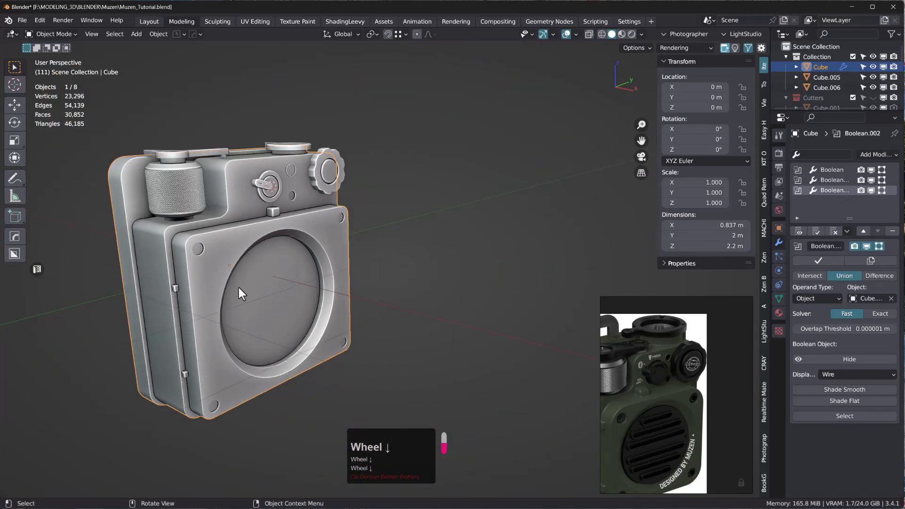
{"action": "mouse_move", "coordinate": [238, 288]}
{"action": "middle_mouse_down"}
{"action": "mouse_move", "coordinate": [194, 315]}
{"action": "mouse_move", "coordinate": [95, 301]}
{"action": "mouse_move", "coordinate": [242, 264]}
{"action": "mouse_move", "coordinate": [242, 281]}
{"action": "middle_mouse_up"}
{"action": "scroll", "coordinate": [650, 370], "scroll_direction": "down", "scroll_amount": 4}
{"action": "middle_click", "coordinate": [643, 386], "text": "shift"}
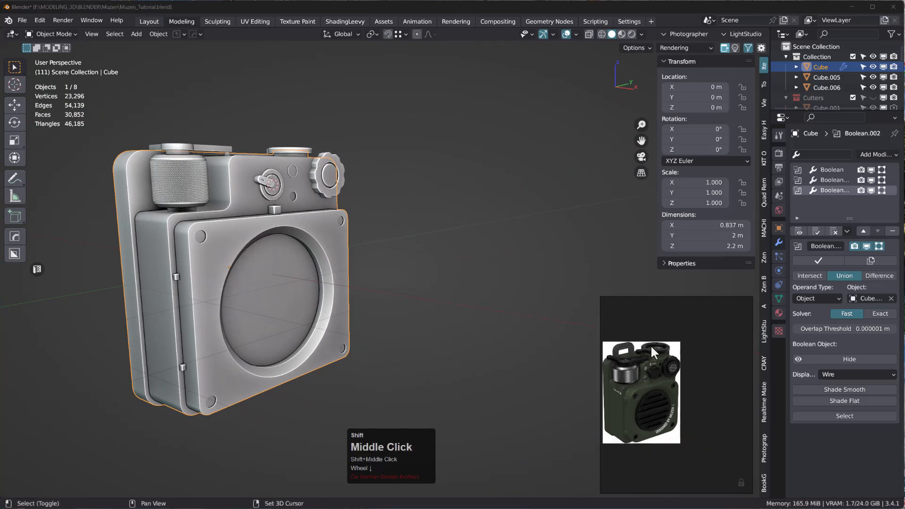
- Snap the 3D cursor to the centre of the top face of the body's rear section
{"action": "scroll", "coordinate": [605, 392], "scroll_direction": "up", "scroll_amount": 3}
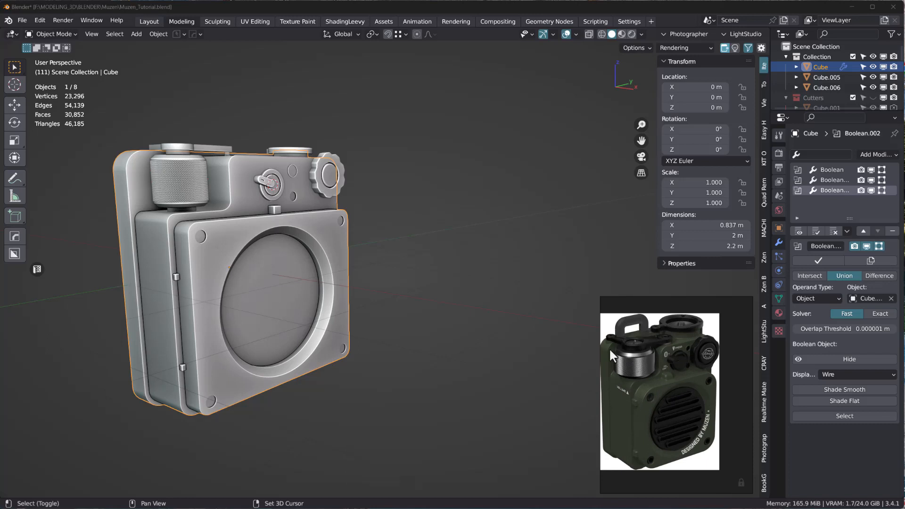
{"action": "scroll", "coordinate": [664, 415], "scroll_direction": "down", "scroll_amount": 3}
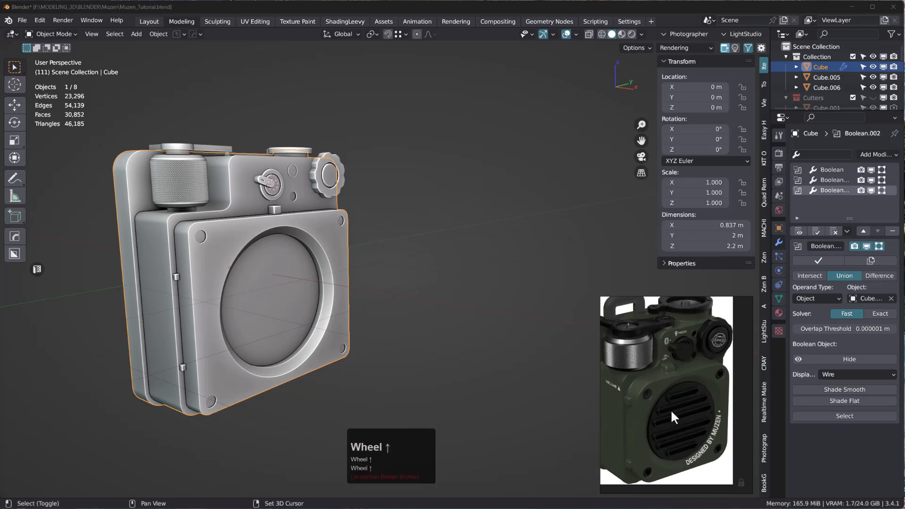
{"action": "scroll", "coordinate": [664, 410], "scroll_direction": "up", "scroll_amount": 2}
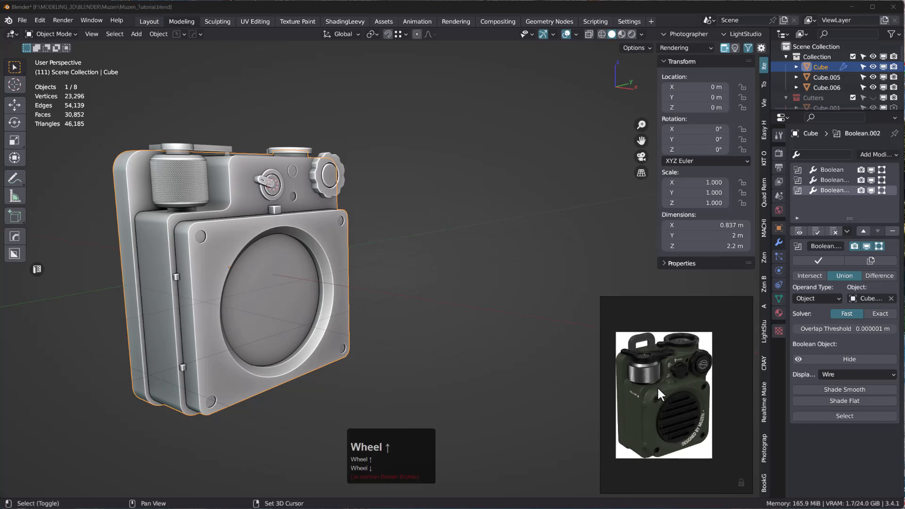
{"action": "middle_click_drag", "start_coordinate": [656, 385], "coordinate": [672, 401]}
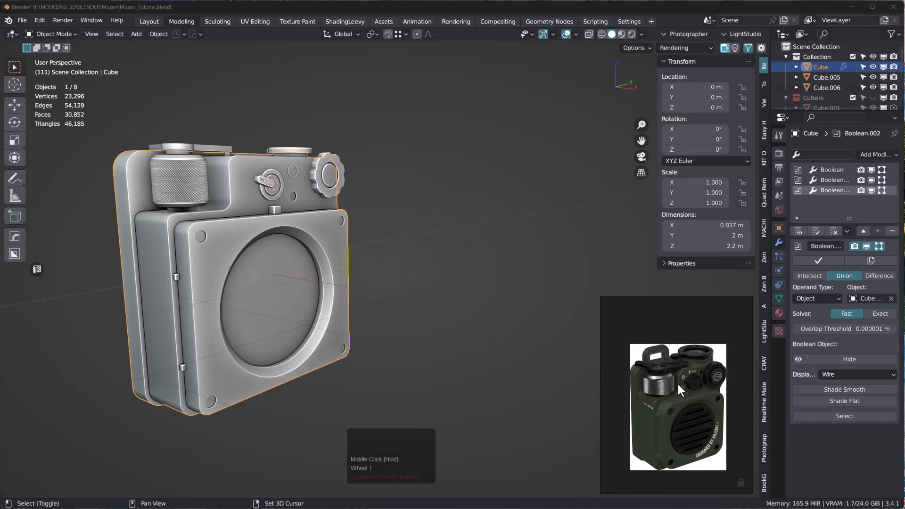
{"action": "scroll", "coordinate": [683, 383], "scroll_direction": "up", "scroll_amount": 2}
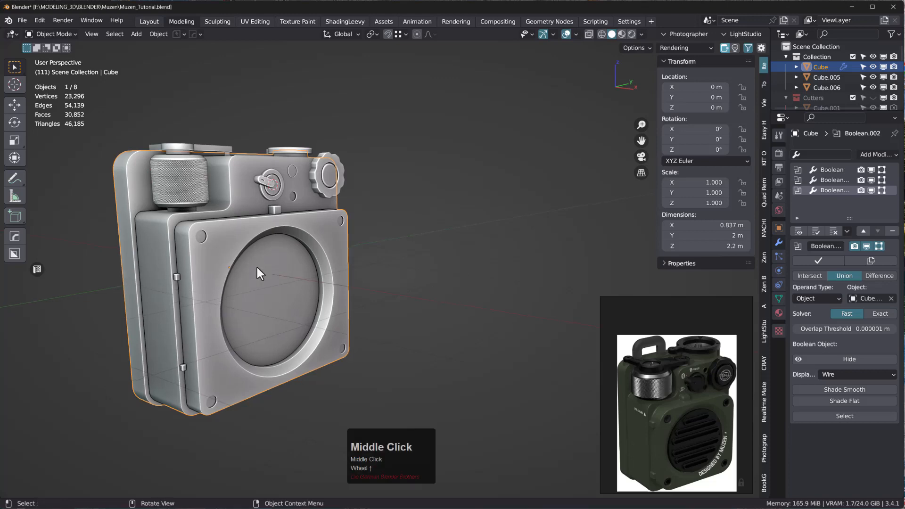
{"action": "middle_click_drag", "start_coordinate": [256, 267], "coordinate": [296, 256]}
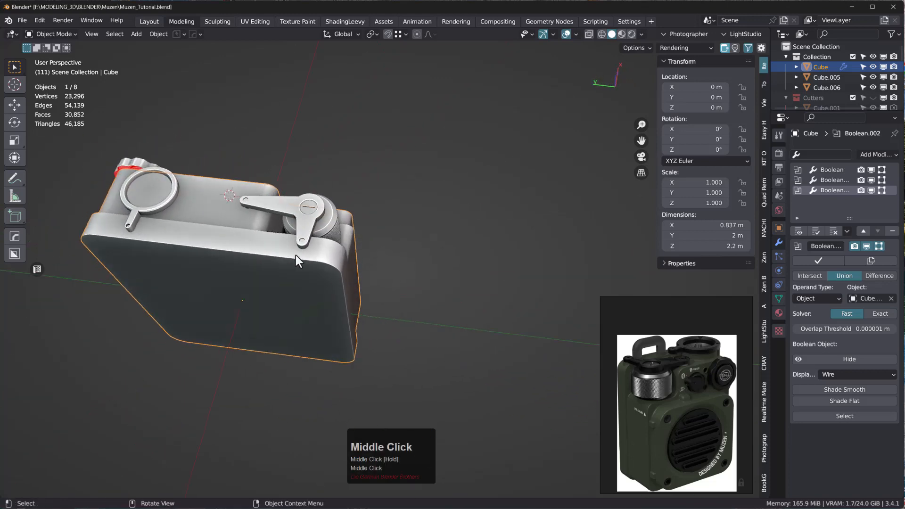
{"action": "left_click", "coordinate": [246, 250]}
{"action": "key", "text": "Tab"}
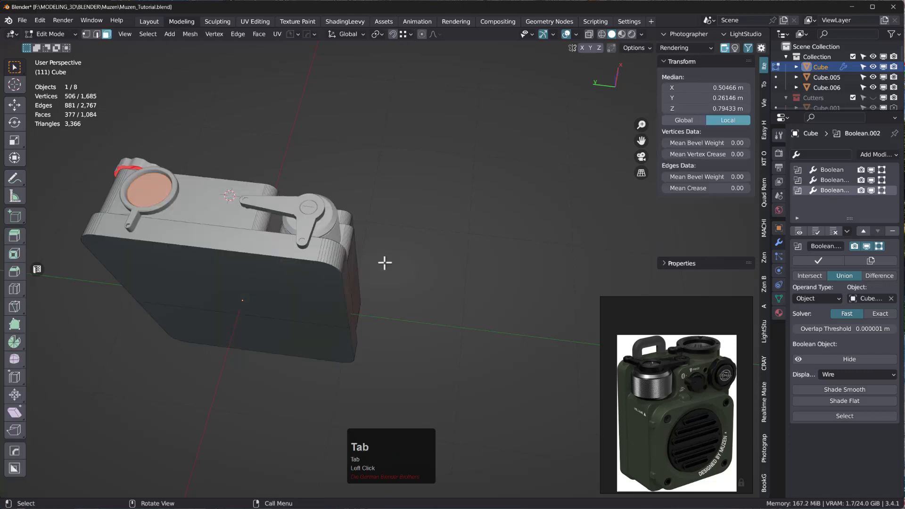
{"action": "left_click", "coordinate": [260, 245]}
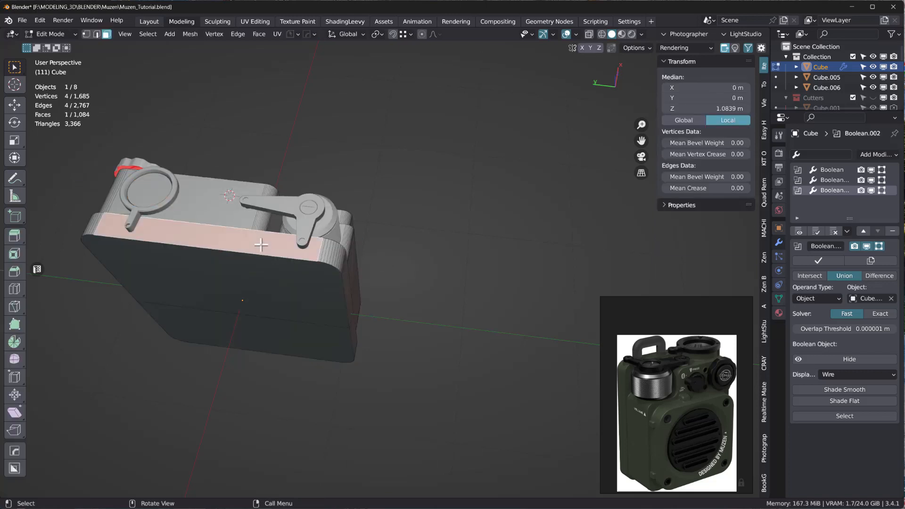
{"action": "key", "text": "shift"}
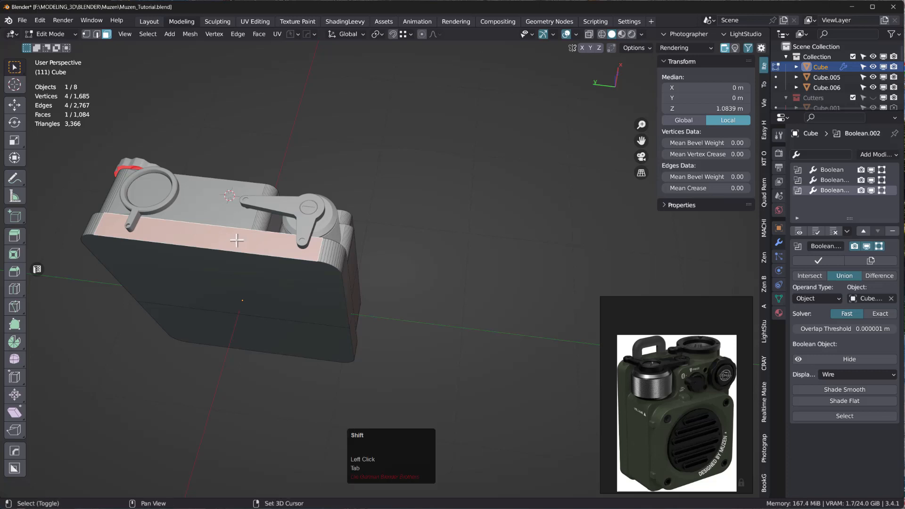
{"action": "key", "text": "shift+s"}
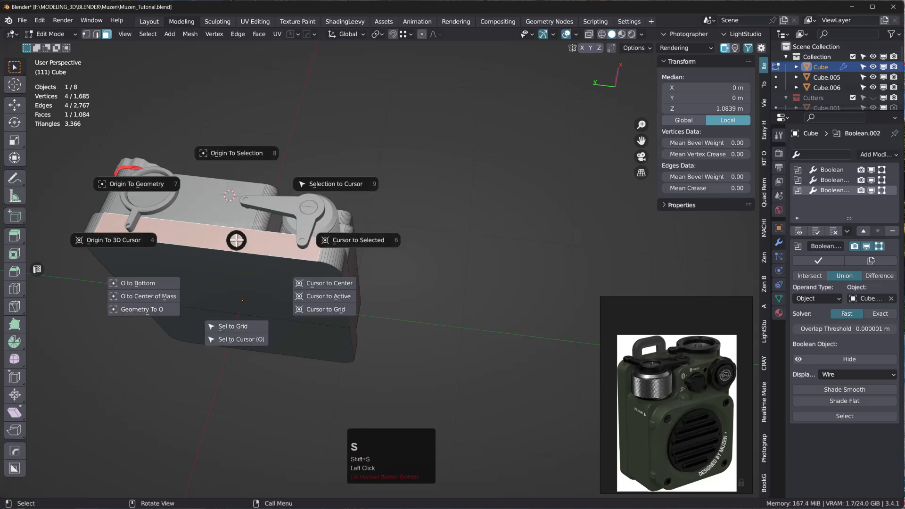
{"action": "left_click", "coordinate": [367, 241]}
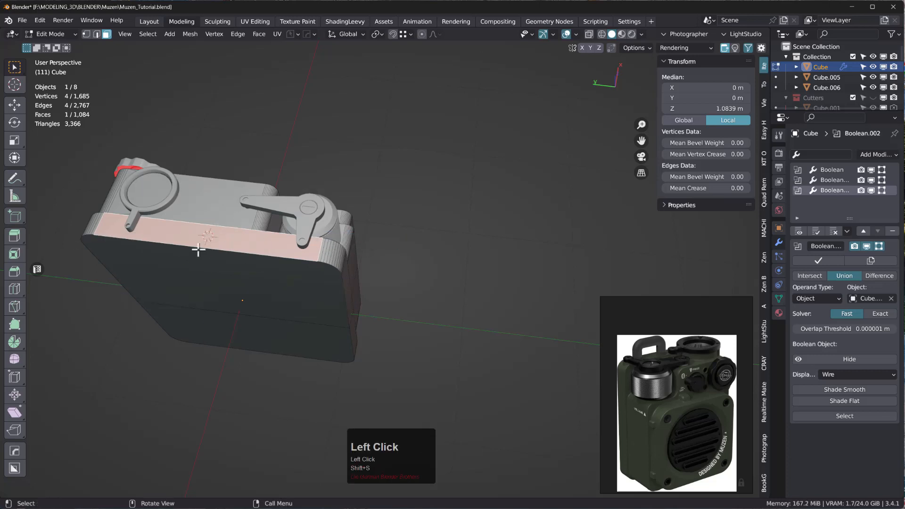
{"action": "key", "text": "Tab"}
- Add a plane mesh at the 3D cursor on top of the radio body
{"action": "middle_click_drag", "start_coordinate": [196, 245], "coordinate": [206, 230]}
{"action": "scroll", "coordinate": [208, 226], "scroll_direction": "up", "scroll_amount": 3}
{"action": "key", "text": "space"}
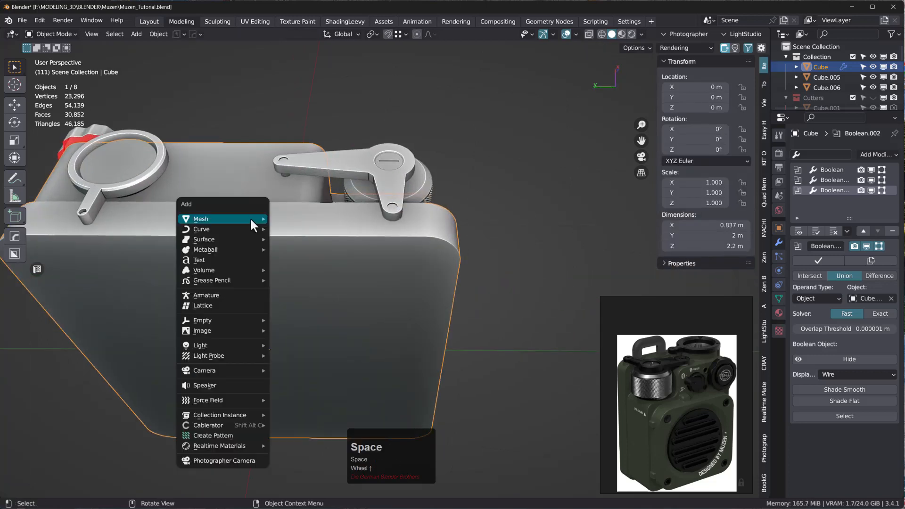
{"action": "mouse_move", "coordinate": [250, 218]}
{"action": "left_click", "coordinate": [310, 229]}
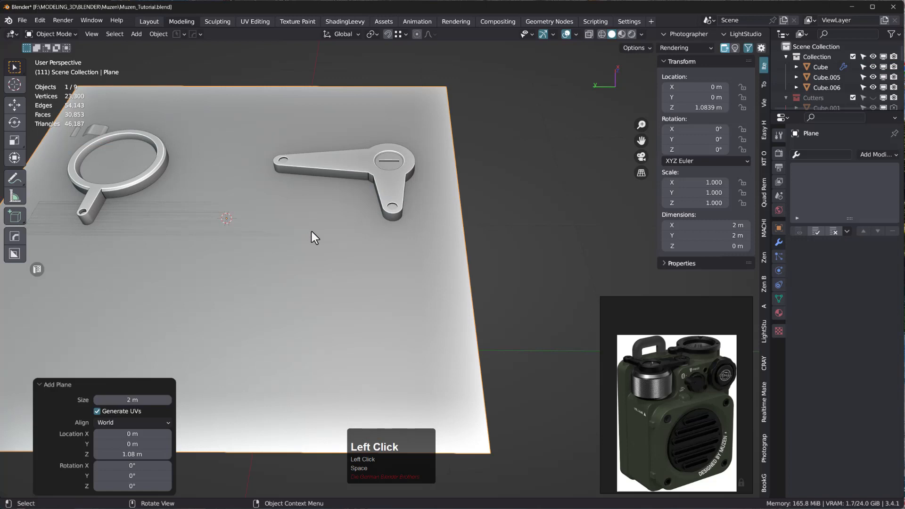
- Merge all of the plane's vertices at their center into a single vertex
{"action": "scroll", "coordinate": [311, 232], "scroll_direction": "down", "scroll_amount": 3}
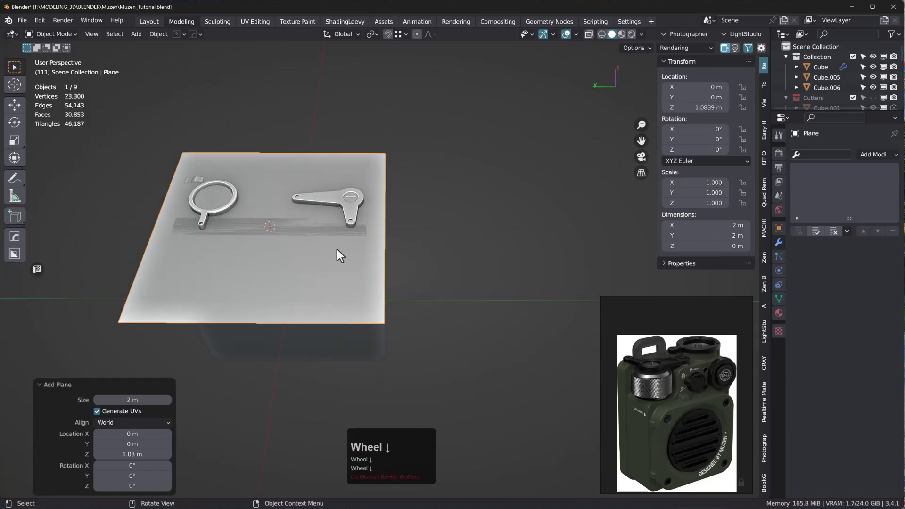
{"action": "key", "text": "Tab"}
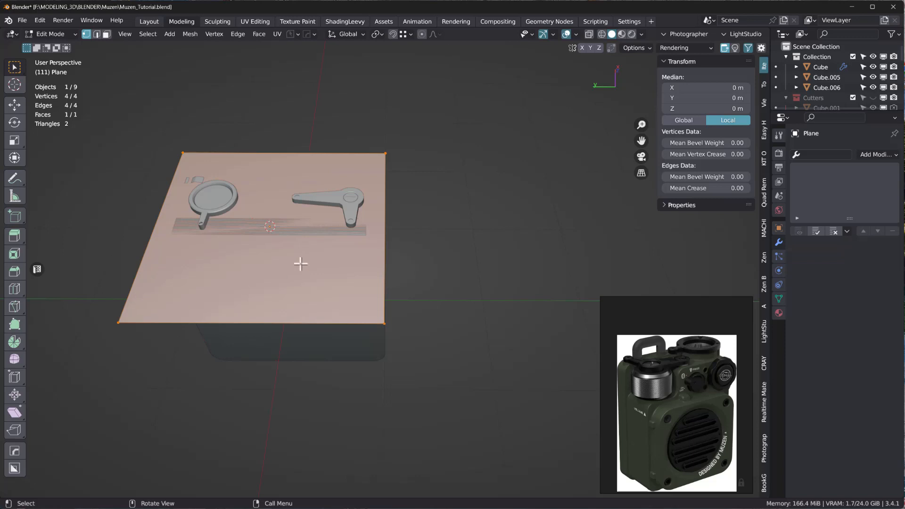
{"action": "key", "text": "m"}
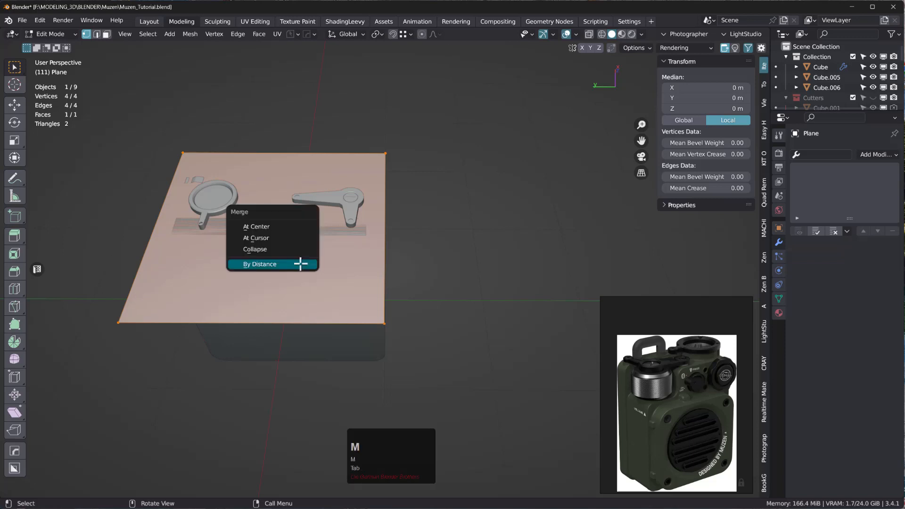
{"action": "left_click", "coordinate": [300, 263]}
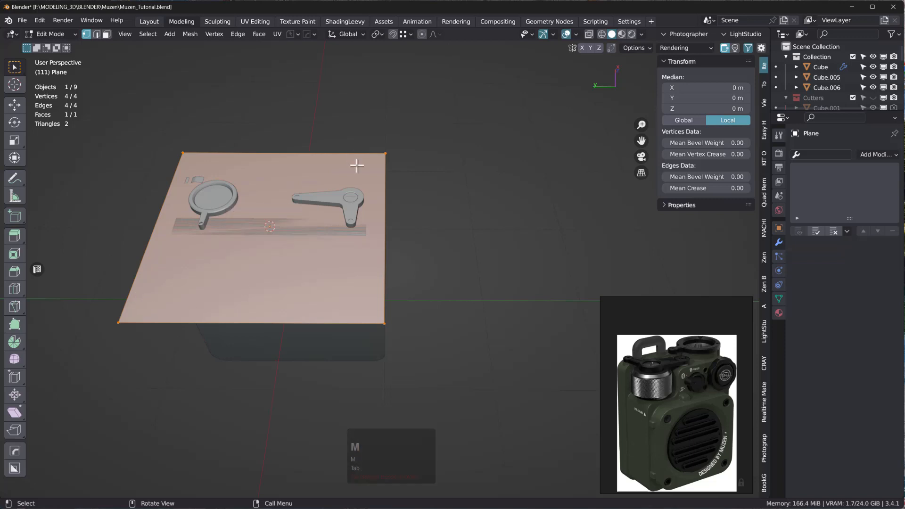
{"action": "key", "text": "m"}
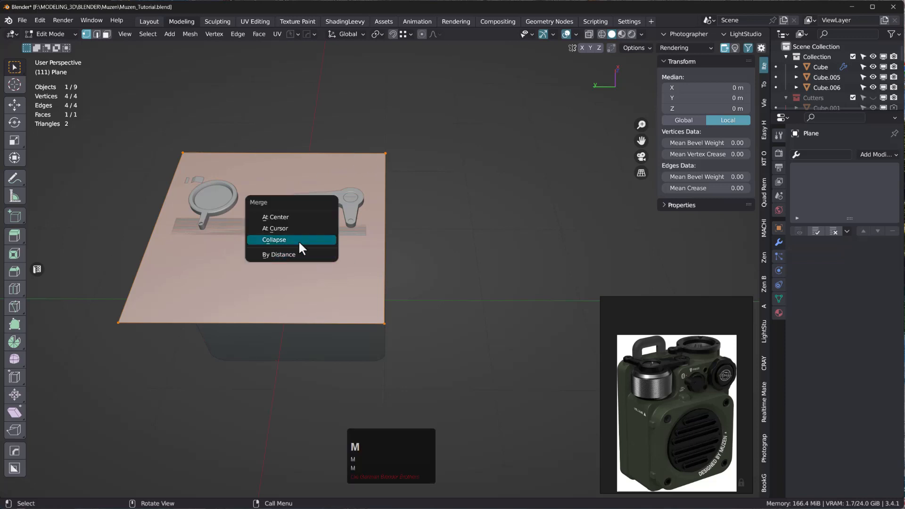
{"action": "left_click", "coordinate": [288, 222]}
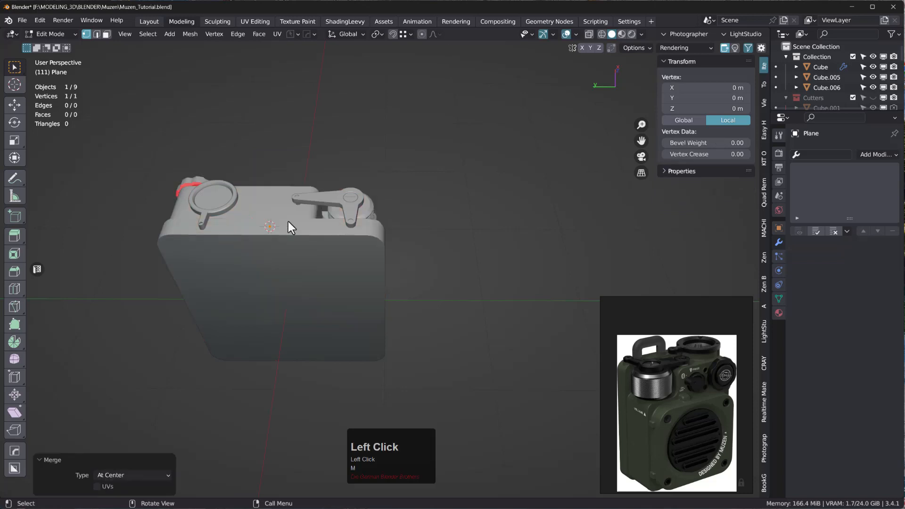
- Move the single vertex about -0.138 m along Y in the top view, toward the pointed lever
{"action": "scroll", "coordinate": [257, 231], "scroll_direction": "up", "scroll_amount": 3}
{"action": "scroll", "coordinate": [258, 230], "scroll_direction": "up", "scroll_amount": 3}
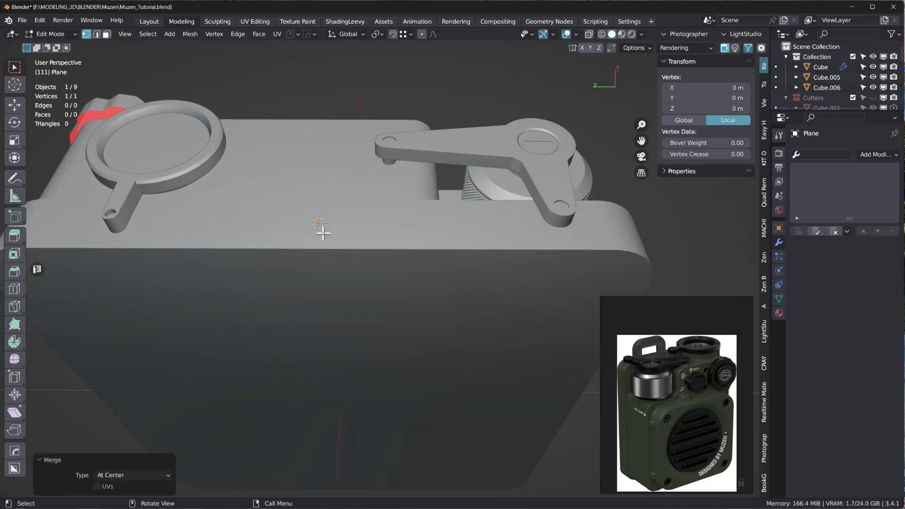
{"action": "middle_click_drag", "start_coordinate": [323, 233], "coordinate": [331, 262]}
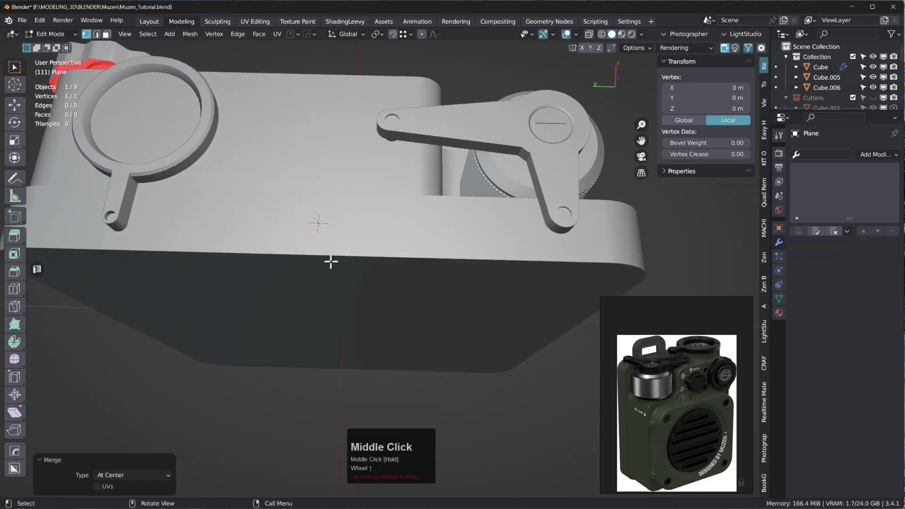
{"action": "key", "text": "KP_7"}
{"action": "scroll", "coordinate": [359, 262], "scroll_direction": "down", "scroll_amount": 3}
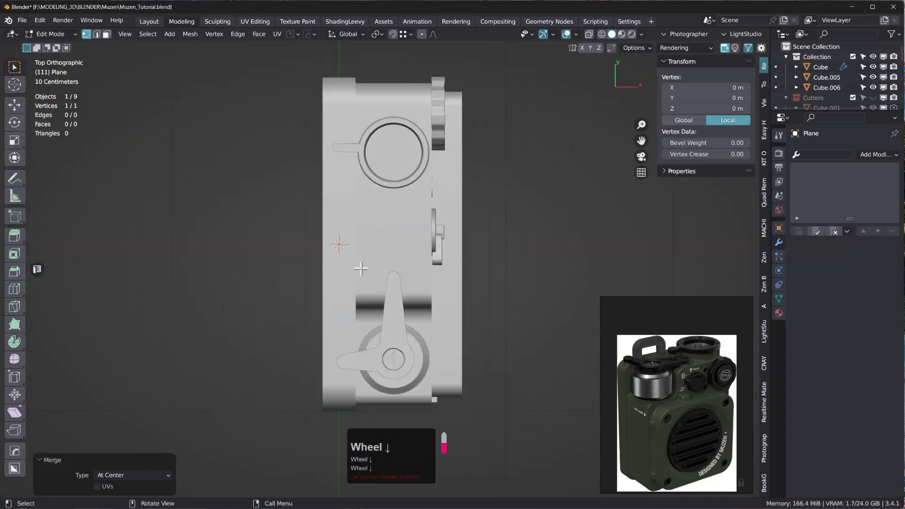
{"action": "middle_click_drag", "start_coordinate": [359, 248], "coordinate": [348, 263], "text": "shift"}
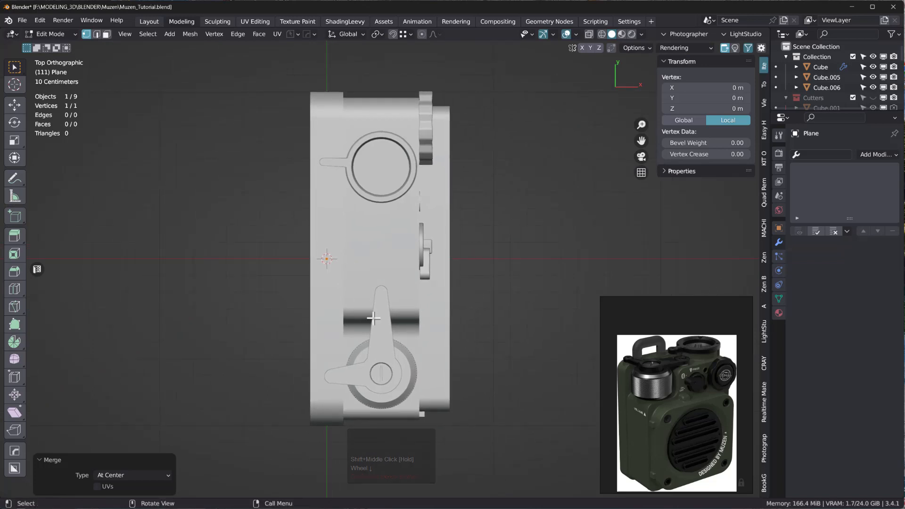
{"action": "key", "text": "g"}
{"action": "key", "text": "y"}
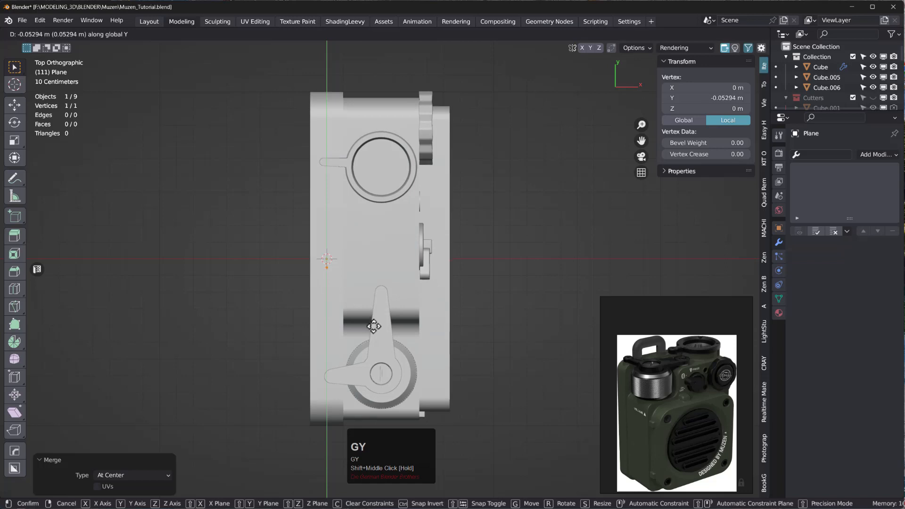
{"action": "left_click", "coordinate": [377, 346]}
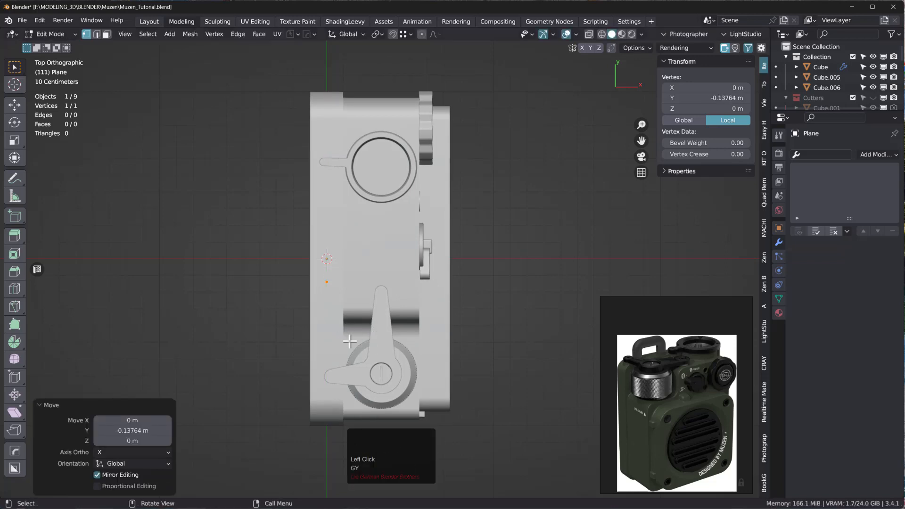
- Extrude the vertex about 0.169 m upward along Z in the left view to form the handle's first upright edge
{"action": "middle_click_drag", "start_coordinate": [350, 338], "coordinate": [355, 330]}
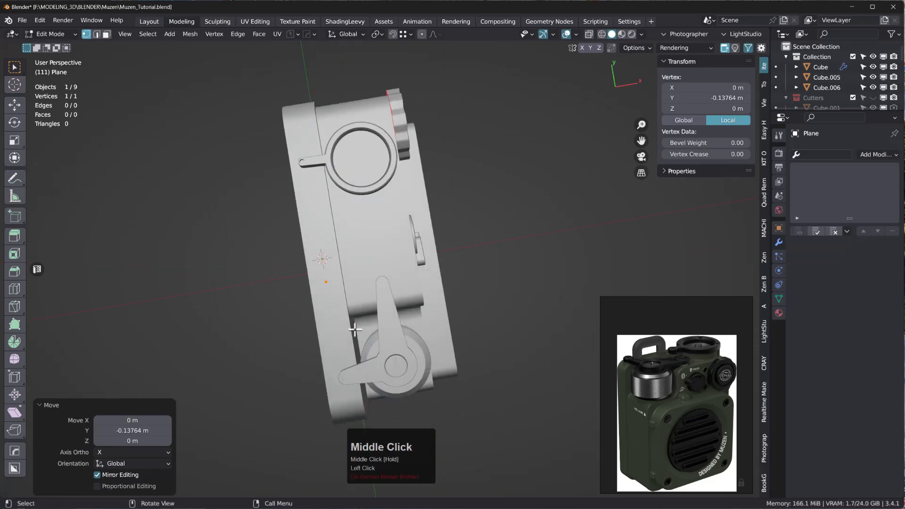
{"action": "key", "text": "ctrl+KP_3"}
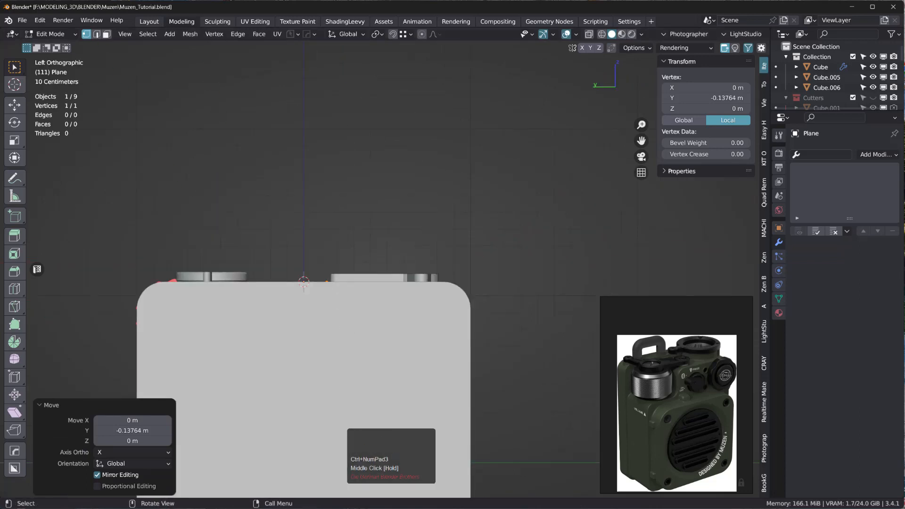
{"action": "key", "text": "F9"}
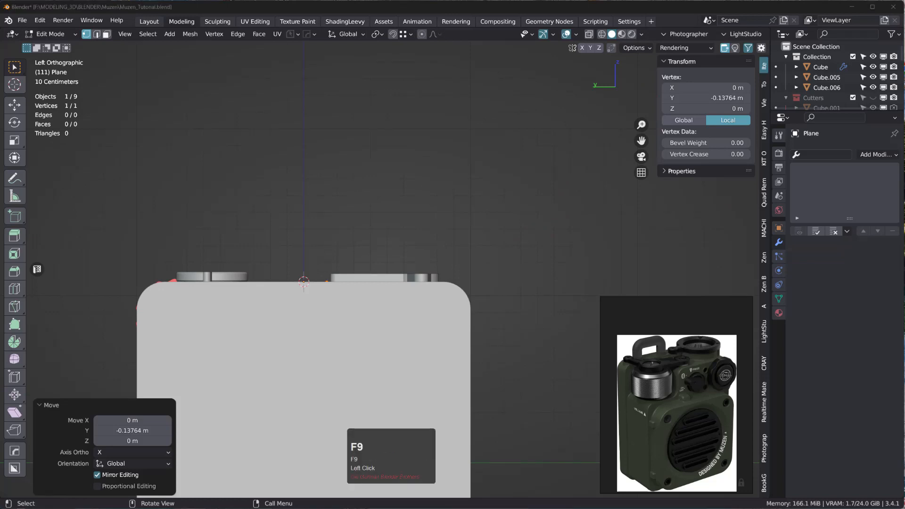
{"action": "key", "text": "e"}
{"action": "left_click", "coordinate": [335, 11]}
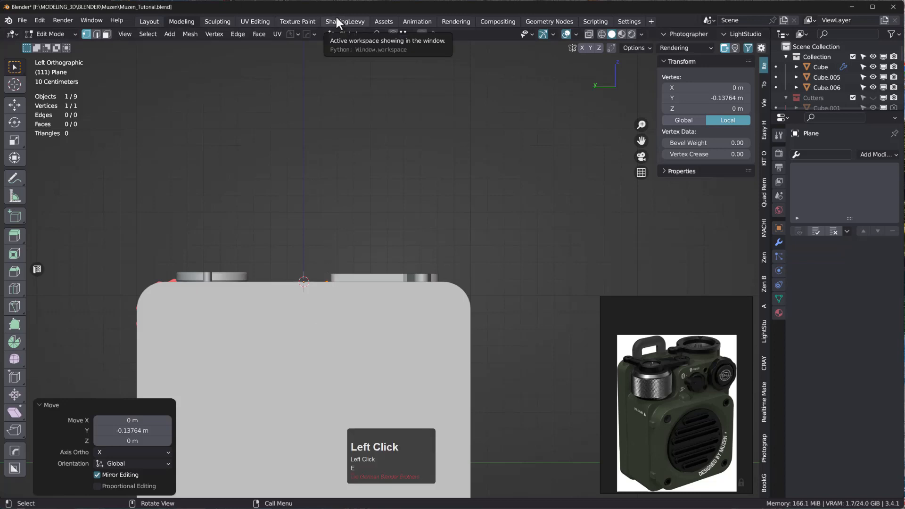
{"action": "key", "text": "e"}
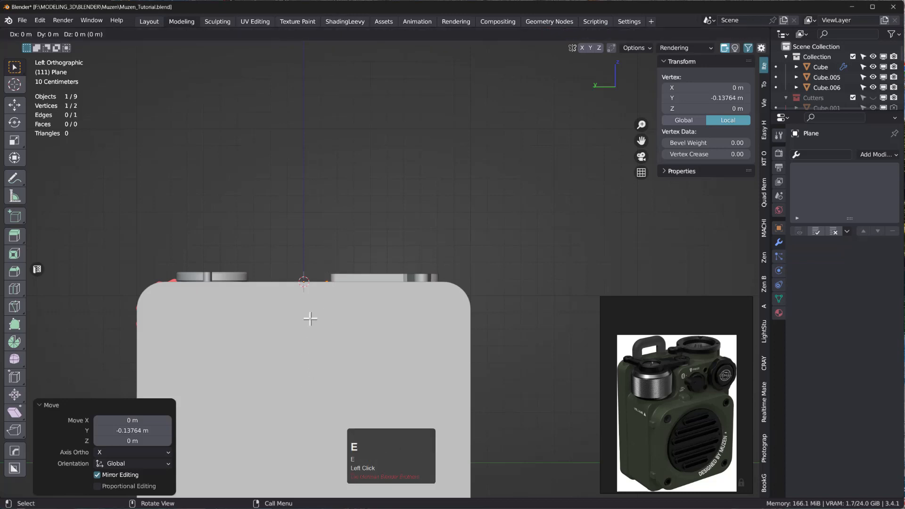
{"action": "key", "text": "z"}
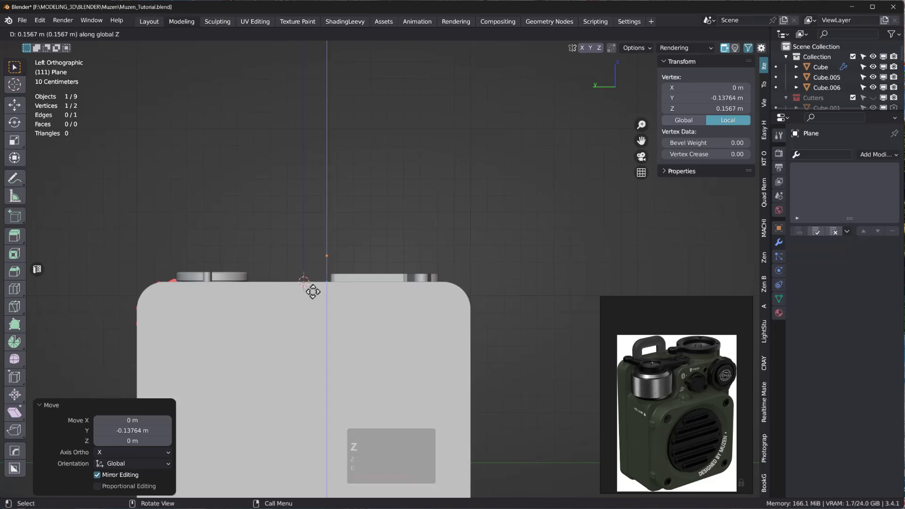
{"action": "left_click", "coordinate": [313, 290]}
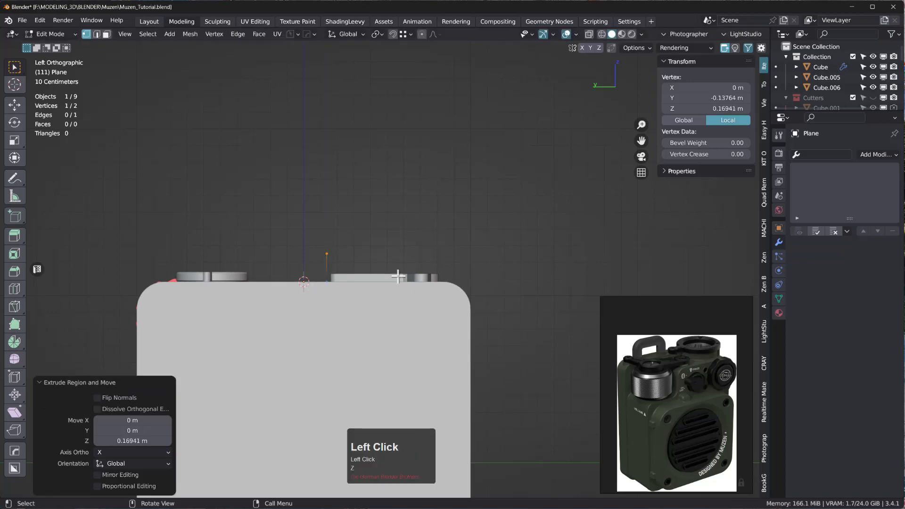
- Extrude the upper vertex about -0.379 m along Y to form the handle's horizontal top edge
{"action": "key", "text": "e"}
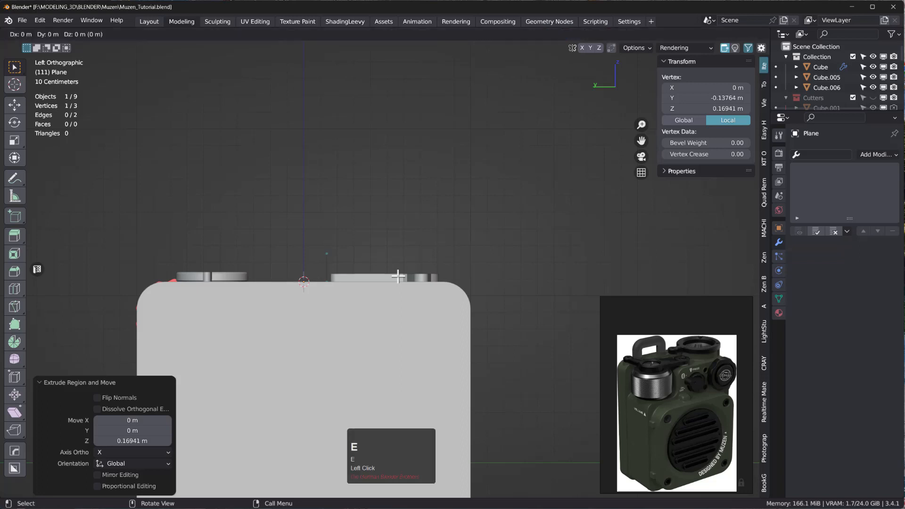
{"action": "key", "text": "y"}
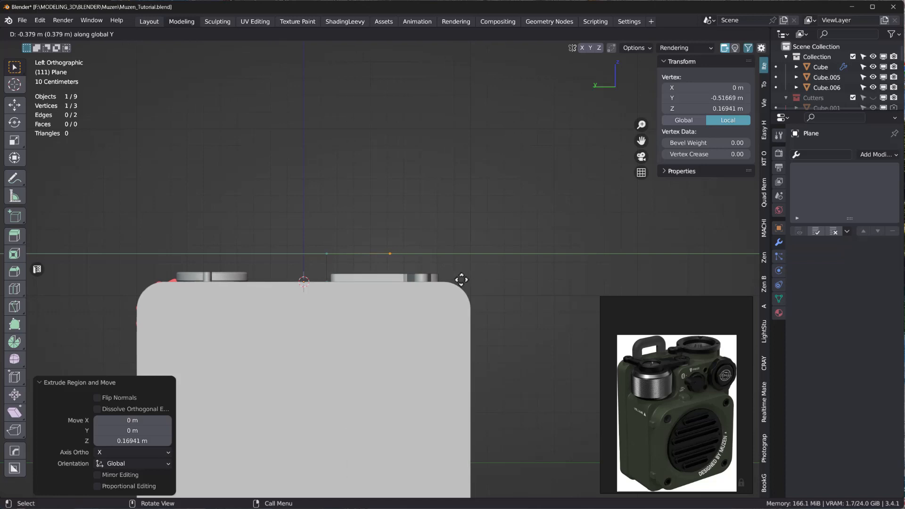
{"action": "left_click", "coordinate": [461, 281]}
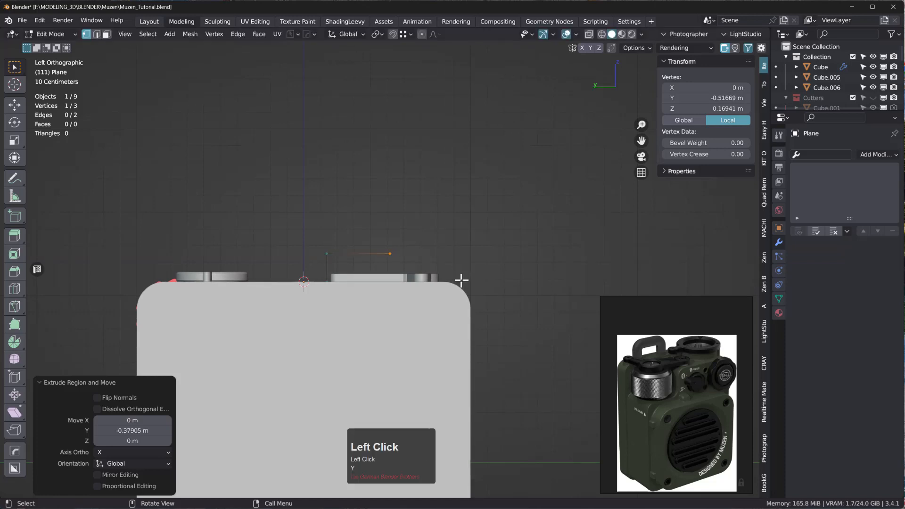
- Extrude the handle path's end vertex about -0.169 m along Z, snapping it level with the first upright's base vertex
{"action": "key", "text": "e"}
{"action": "key", "text": "z"}
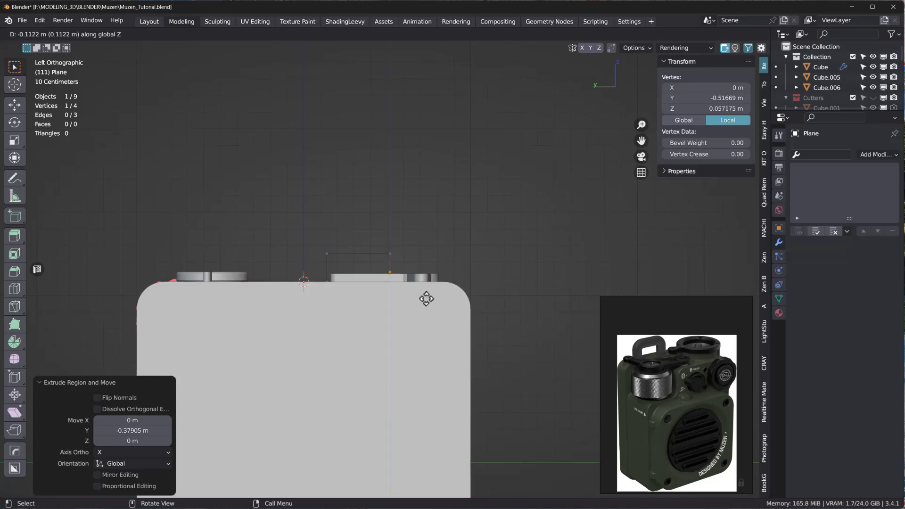
{"action": "key", "text": "ctrl"}
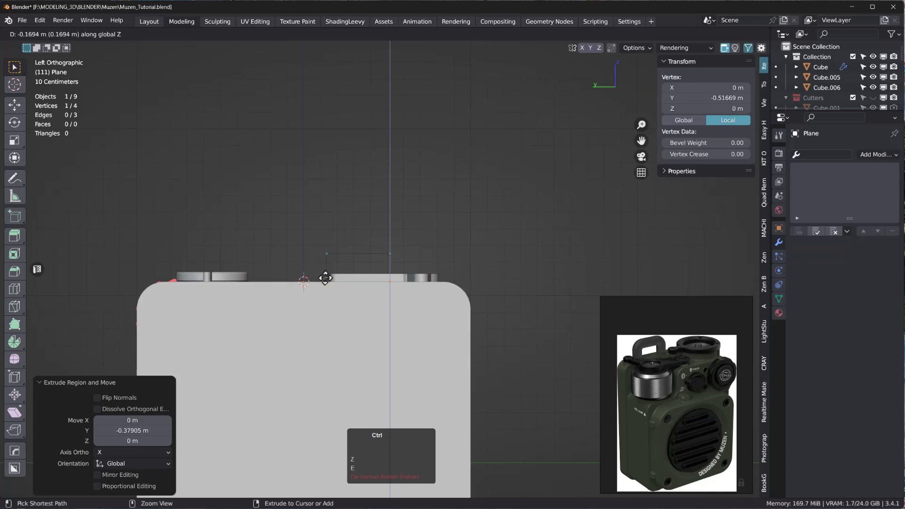
{"action": "left_click", "coordinate": [325, 278], "text": "ctrl"}
{"action": "middle_click_drag", "start_coordinate": [395, 278], "coordinate": [403, 304]}
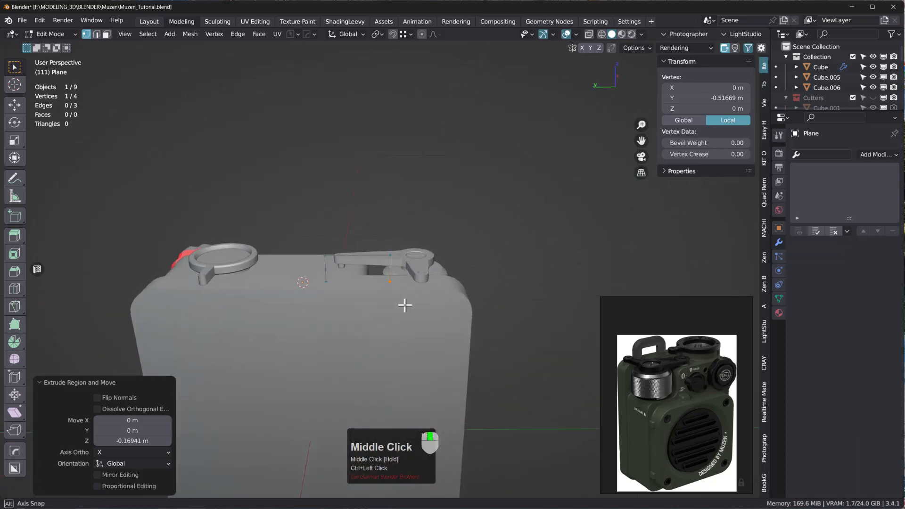
- Bevel the handle path's two upper corner vertices with a width of about 0.066 m and 6 segments
{"action": "left_click", "coordinate": [325, 255]}
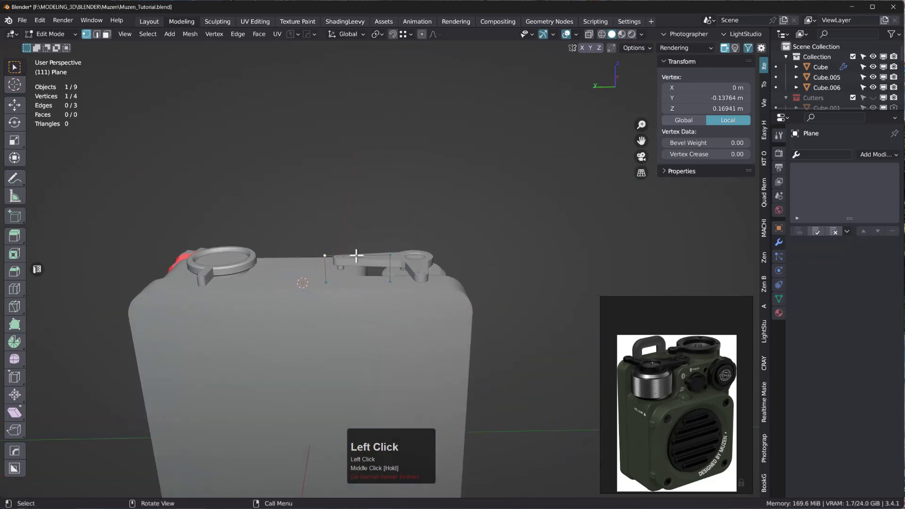
{"action": "left_click", "coordinate": [390, 255], "text": "shift"}
{"action": "middle_click_drag", "start_coordinate": [329, 281], "coordinate": [319, 265]}
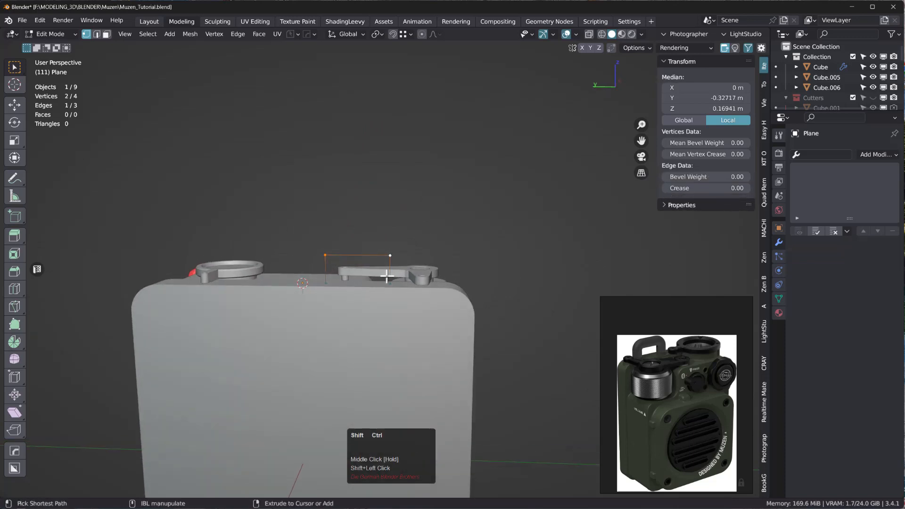
{"action": "key", "text": "ctrl+shift+b"}
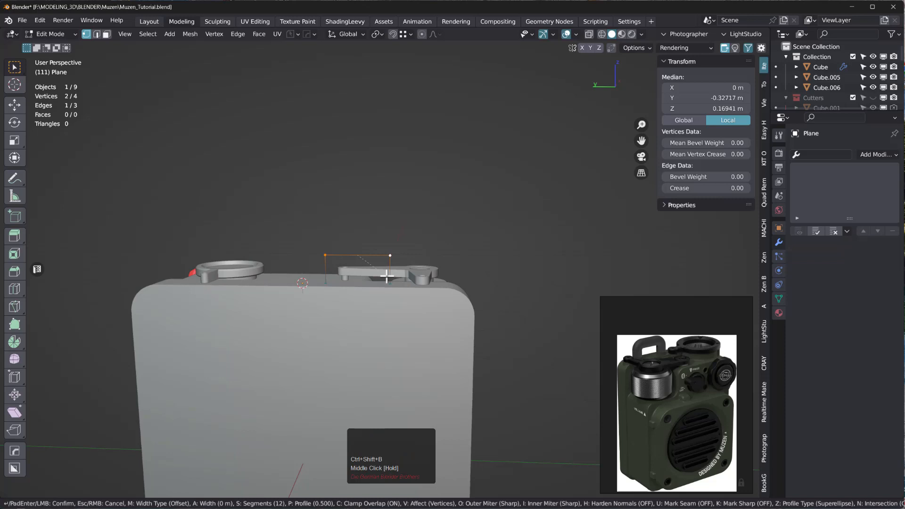
{"action": "scroll", "coordinate": [395, 281], "scroll_direction": "down", "scroll_amount": 3}
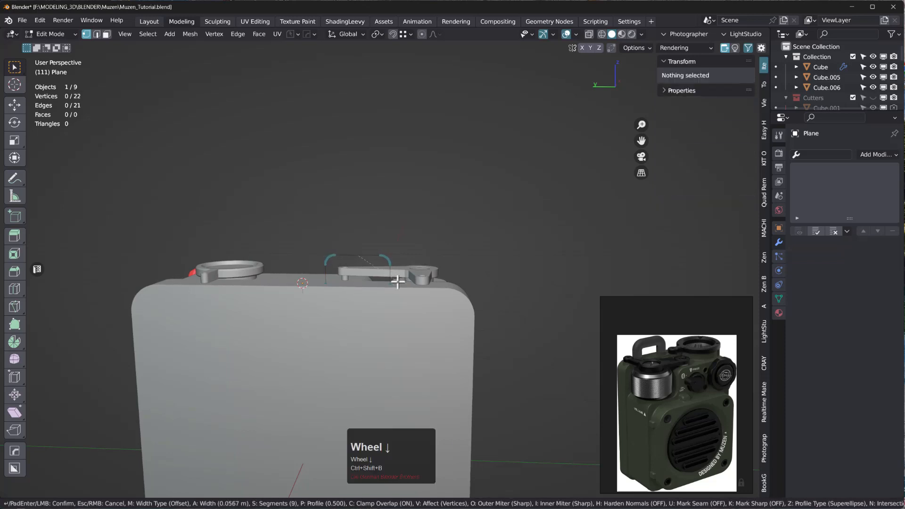
{"action": "scroll", "coordinate": [398, 281], "scroll_direction": "down", "scroll_amount": 4}
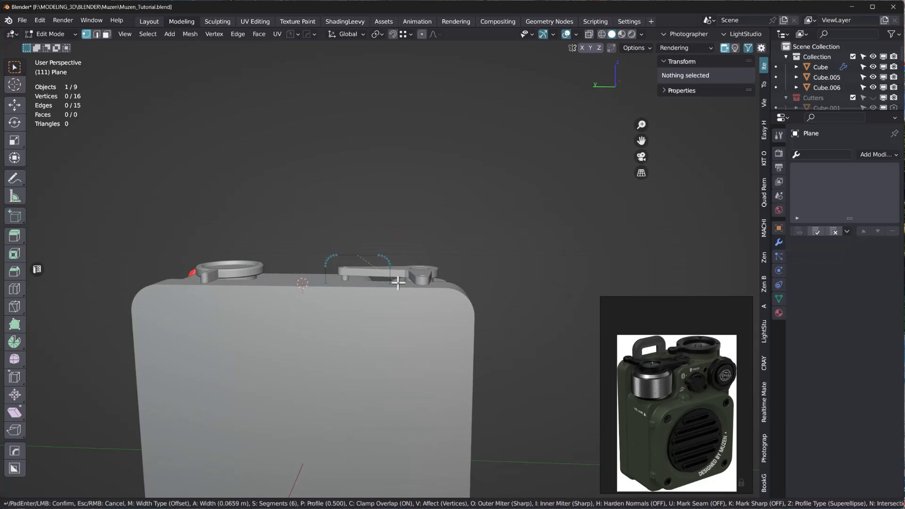
{"action": "left_click", "coordinate": [399, 281]}
{"action": "middle_click_drag", "start_coordinate": [373, 296], "coordinate": [378, 342]}
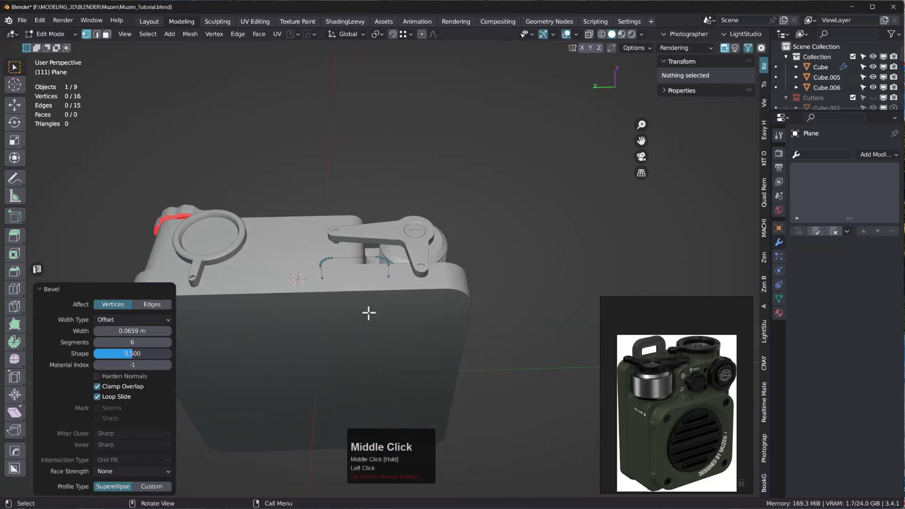
- Return to Object Mode and convert the handle path mesh to a curve
{"action": "key", "text": "Tab"}
{"action": "middle_click_drag", "start_coordinate": [391, 279], "coordinate": [397, 247]}
{"action": "right_click", "coordinate": [383, 256]}
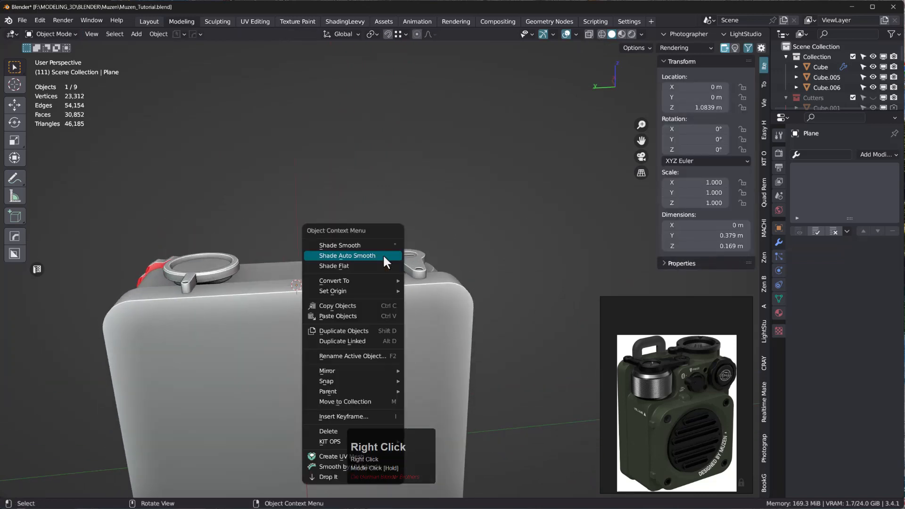
{"action": "mouse_move", "coordinate": [349, 278]}
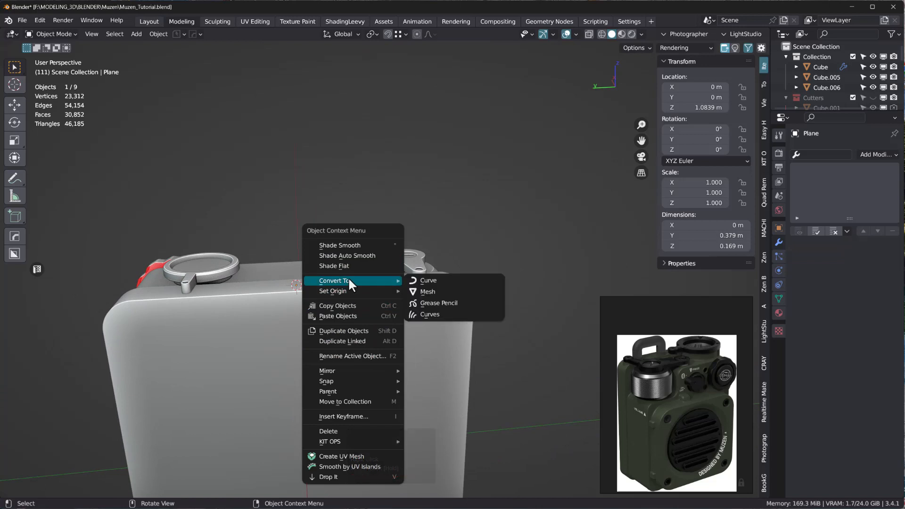
{"action": "left_click", "coordinate": [431, 276]}
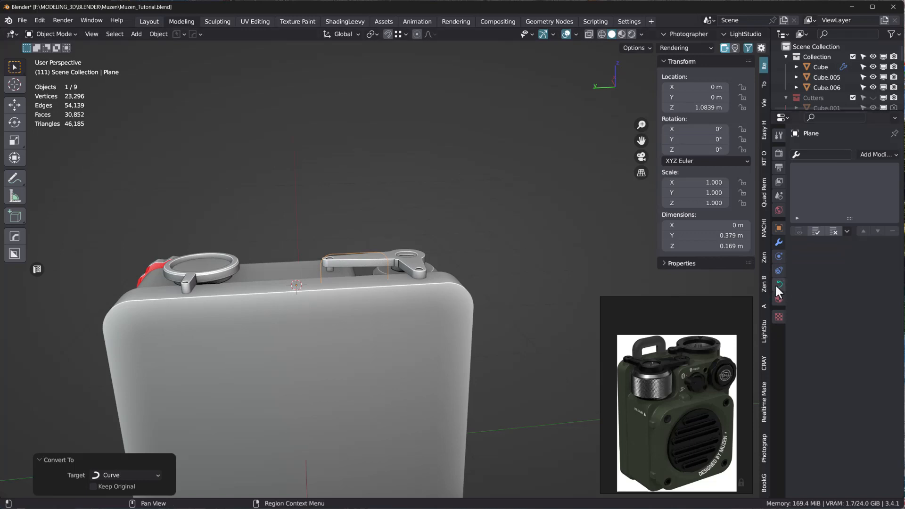
- Give the handle curve a round bevel with a depth of 0.037 m and a resolution of 8
{"action": "left_click", "coordinate": [778, 284]}
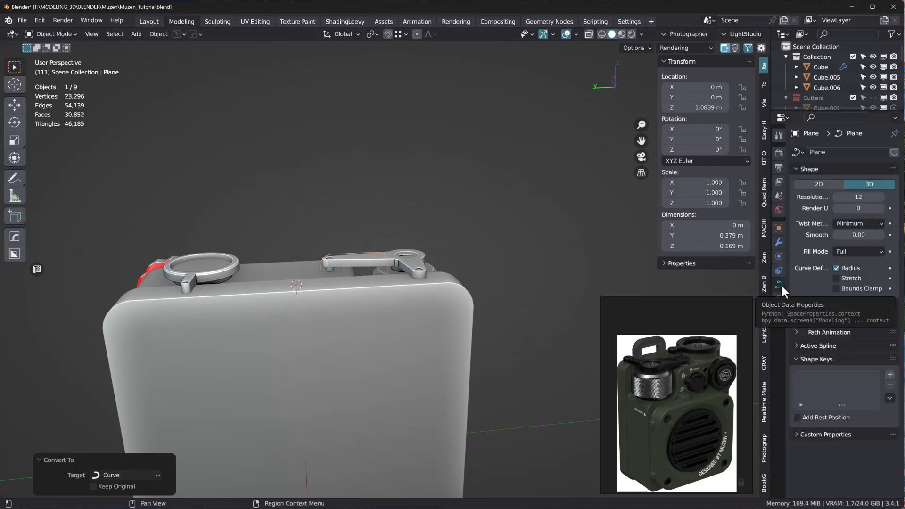
{"action": "left_click", "coordinate": [818, 320]}
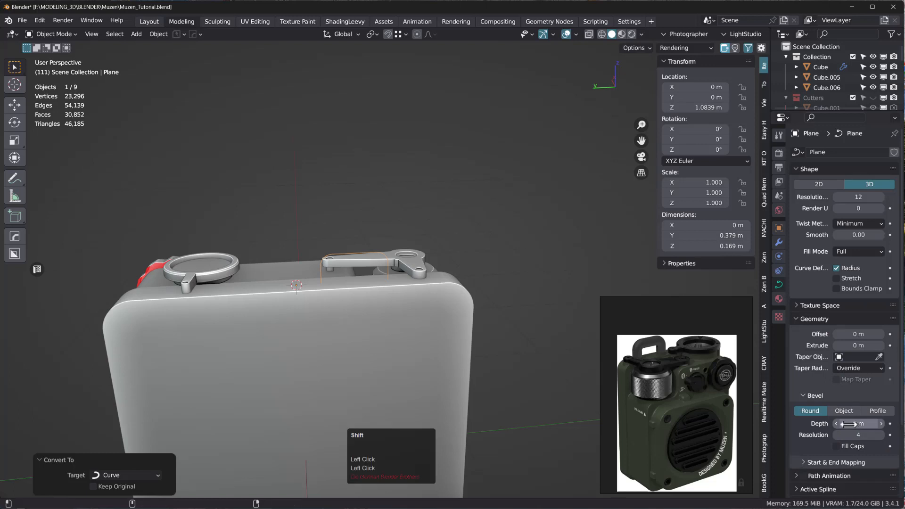
{"action": "left_click_drag", "start_coordinate": [848, 423], "coordinate": [900, 424], "text": "shift"}
{"action": "mouse_move", "coordinate": [340, 296]}
{"action": "middle_mouse_down"}
{"action": "mouse_move", "coordinate": [404, 330]}
{"action": "mouse_move", "coordinate": [461, 330]}
{"action": "mouse_move", "coordinate": [346, 336]}
{"action": "mouse_move", "coordinate": [344, 298]}
{"action": "middle_mouse_up"}
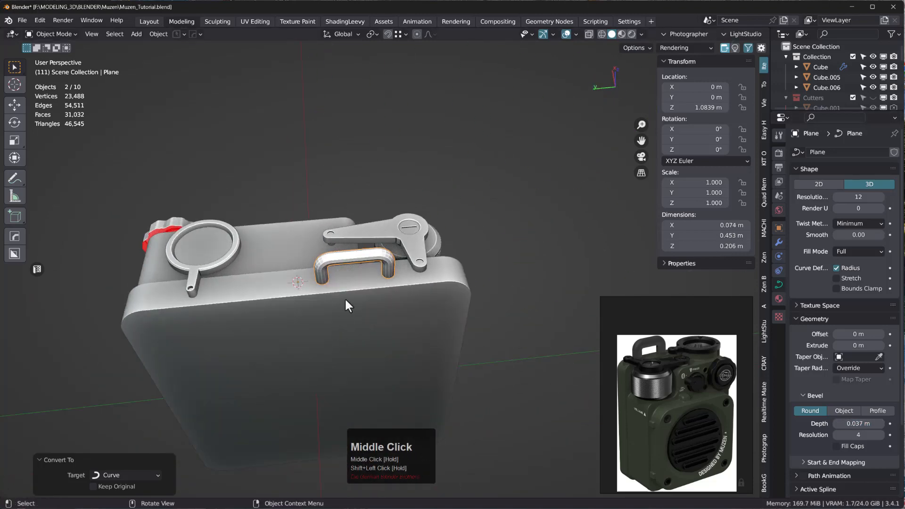
{"action": "middle_click_drag", "start_coordinate": [354, 261], "coordinate": [452, 191]}
{"action": "scroll", "coordinate": [383, 242], "scroll_direction": "up", "scroll_amount": 3}
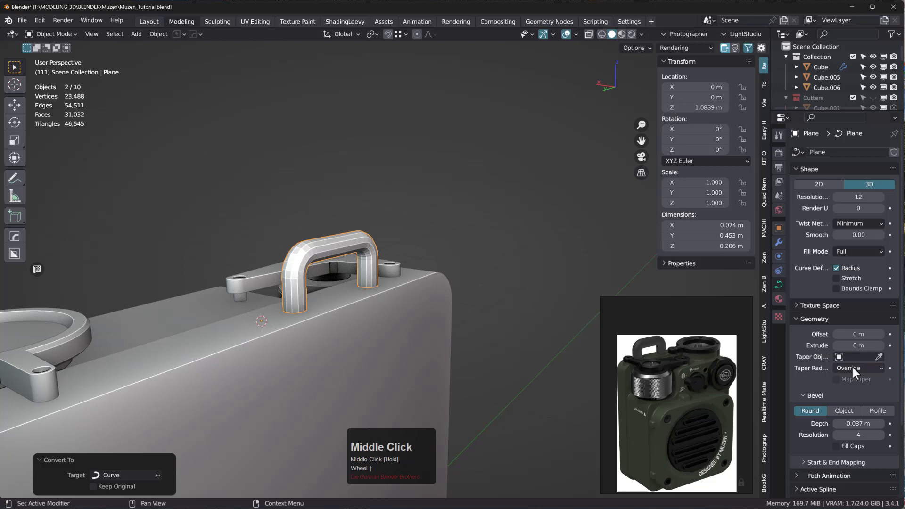
{"action": "left_click_drag", "start_coordinate": [858, 434], "coordinate": [880, 435], "text": "shift"}
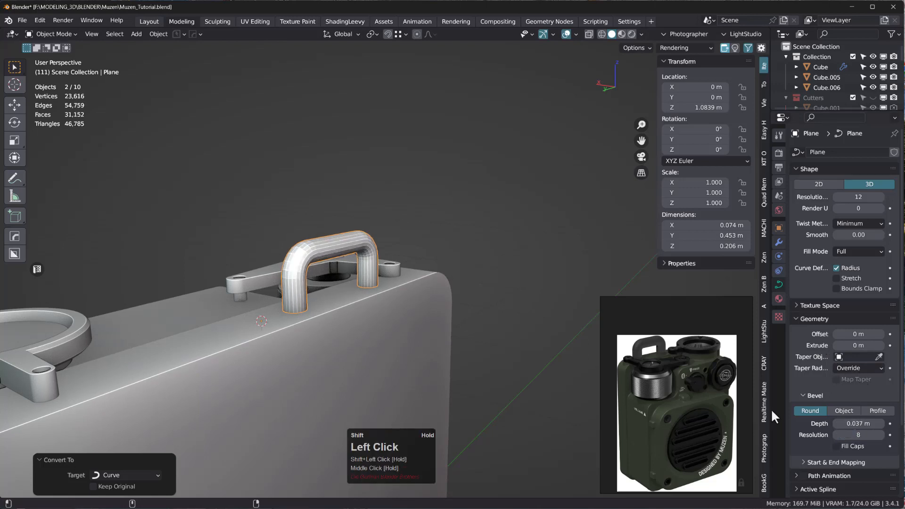
- Apply Shade Auto Smooth to the handle with a 30° angle
{"action": "middle_click_drag", "start_coordinate": [370, 256], "coordinate": [310, 266]}
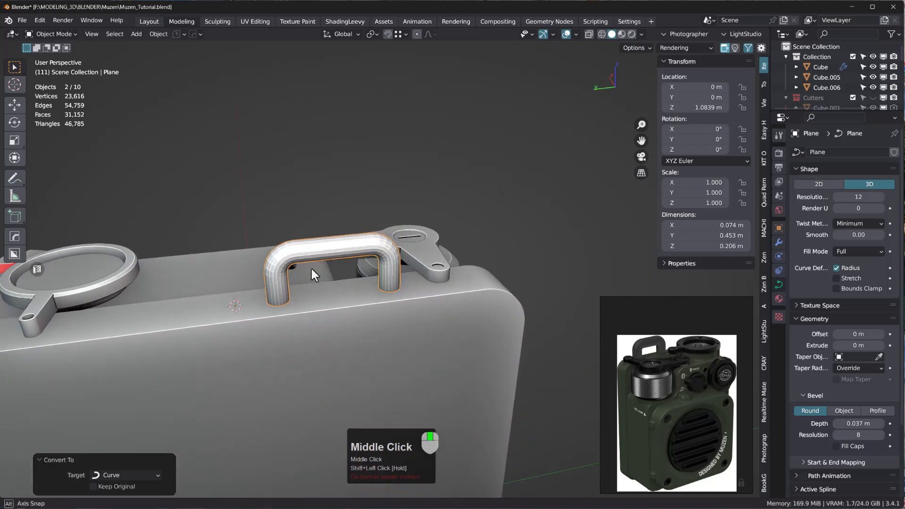
{"action": "right_click", "coordinate": [327, 246]}
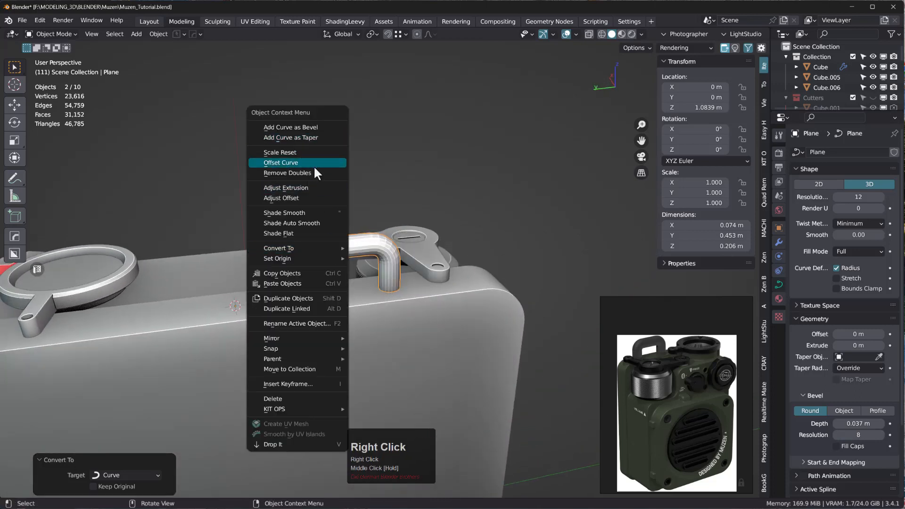
{"action": "left_click", "coordinate": [309, 223]}
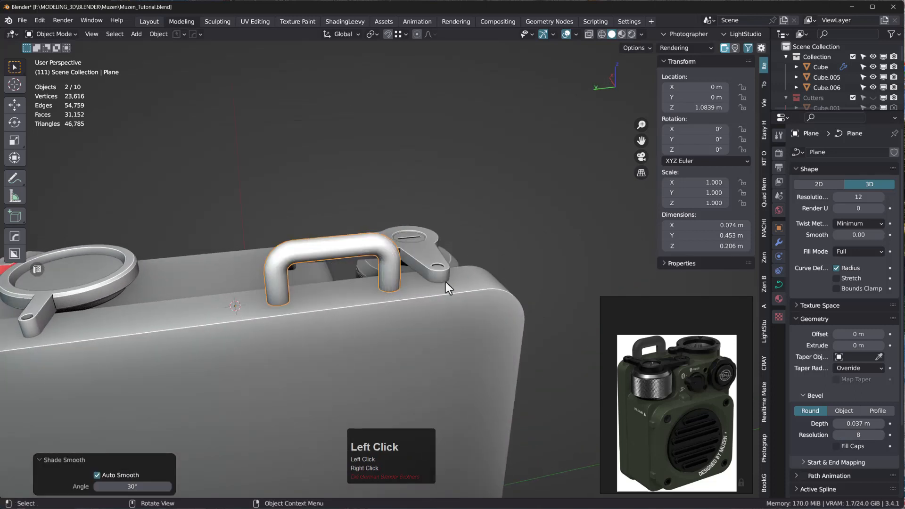
- Convert the beveled handle curve to a mesh
{"action": "middle_click_drag", "start_coordinate": [354, 273], "coordinate": [389, 262]}
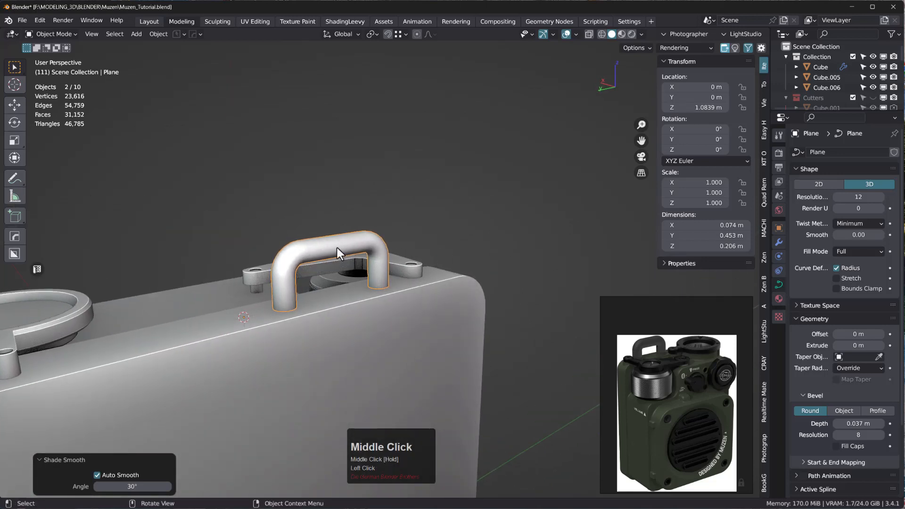
{"action": "right_click", "coordinate": [352, 243]}
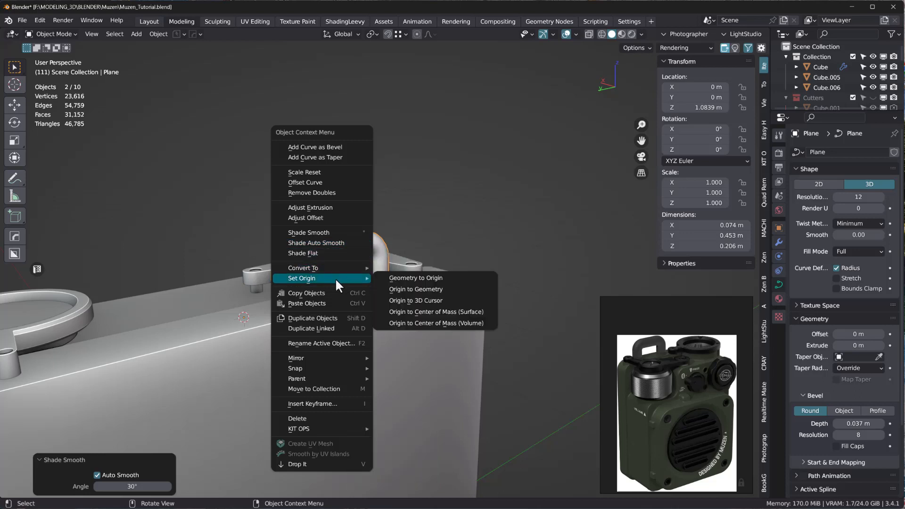
{"action": "mouse_move", "coordinate": [346, 277]}
{"action": "left_click", "coordinate": [416, 278]}
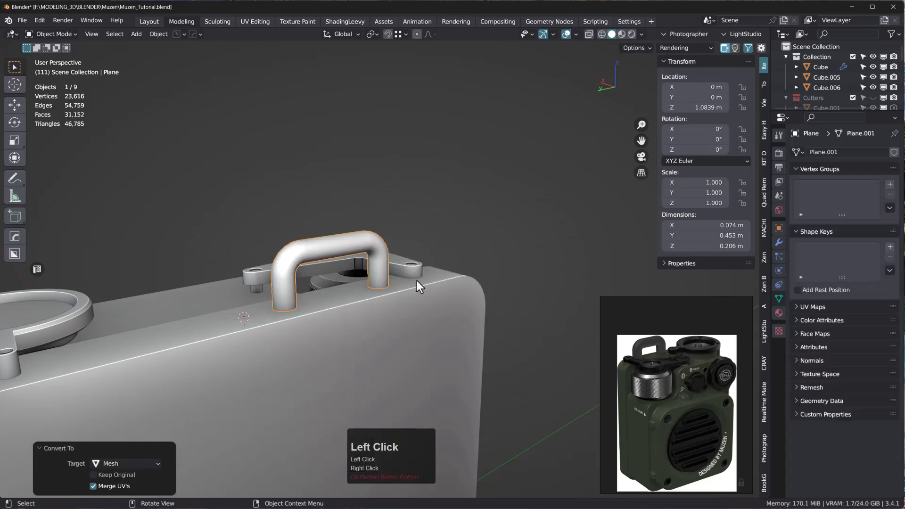
- Add one loop cut near the base of each handle leg, slid toward the body by factors of about -0.549 and 0.518
{"action": "middle_click_drag", "start_coordinate": [354, 286], "coordinate": [293, 283]}
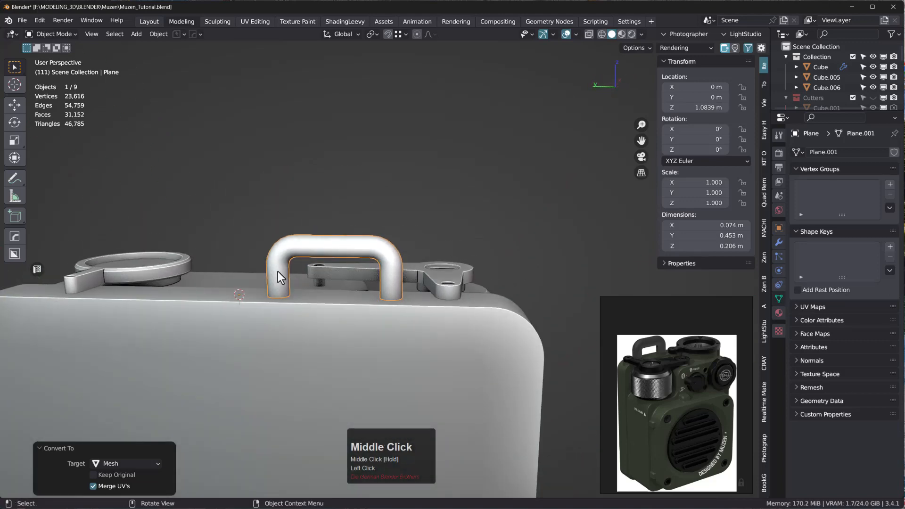
{"action": "key", "text": "Tab"}
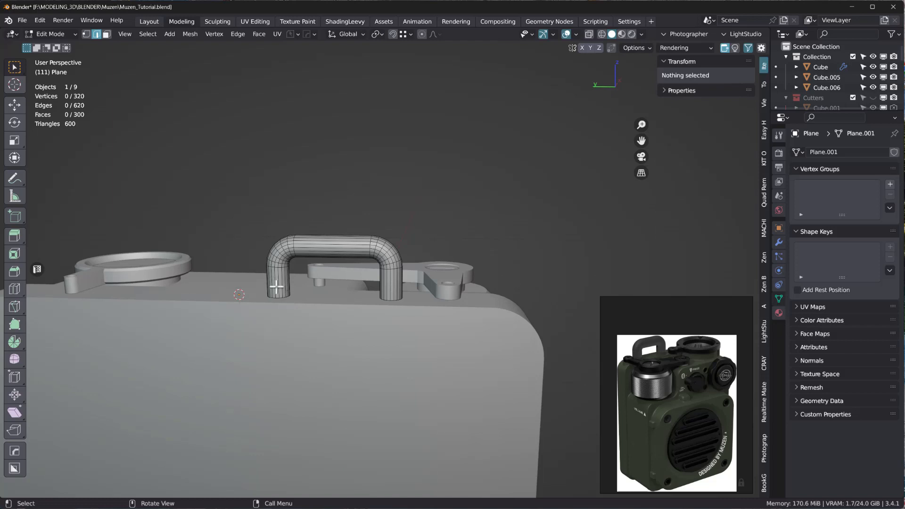
{"action": "key", "text": "ctrl+r"}
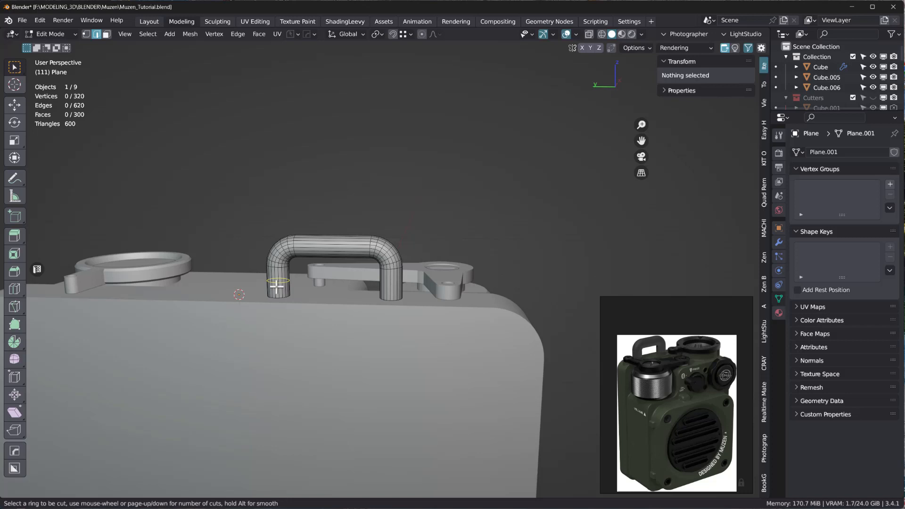
{"action": "left_click", "coordinate": [276, 285]}
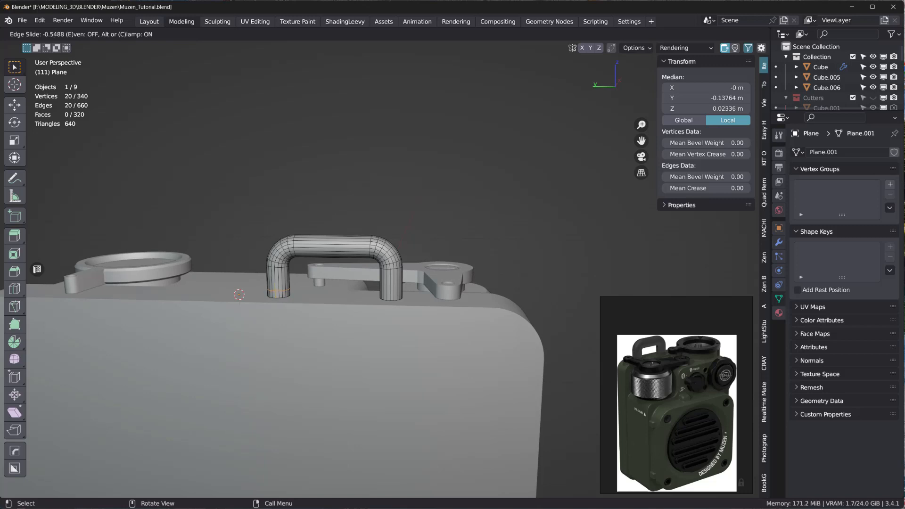
{"action": "left_click", "coordinate": [305, 292]}
{"action": "key", "text": "ctrl+r"}
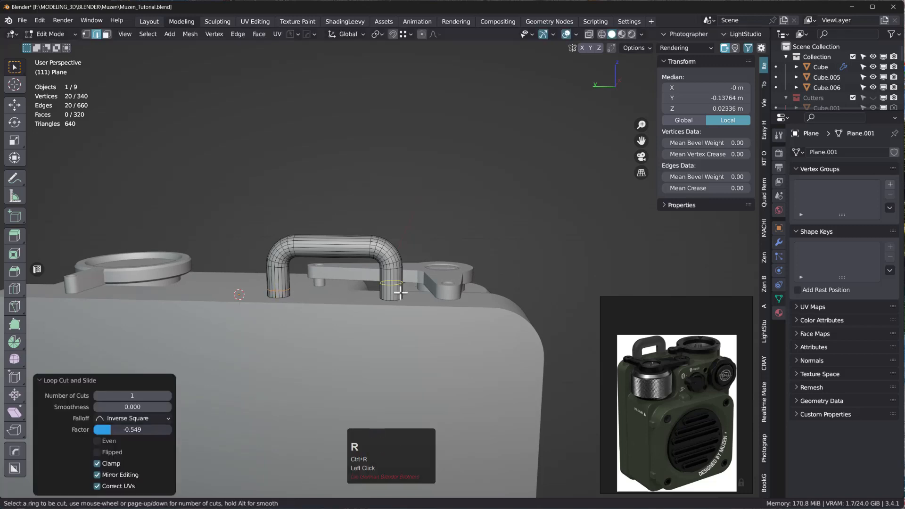
{"action": "left_click", "coordinate": [400, 292]}
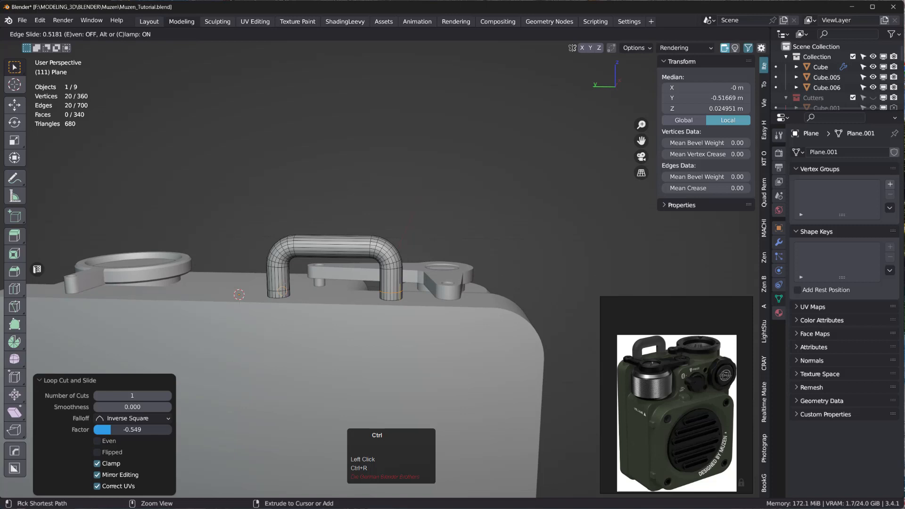
{"action": "left_click", "coordinate": [282, 292]}
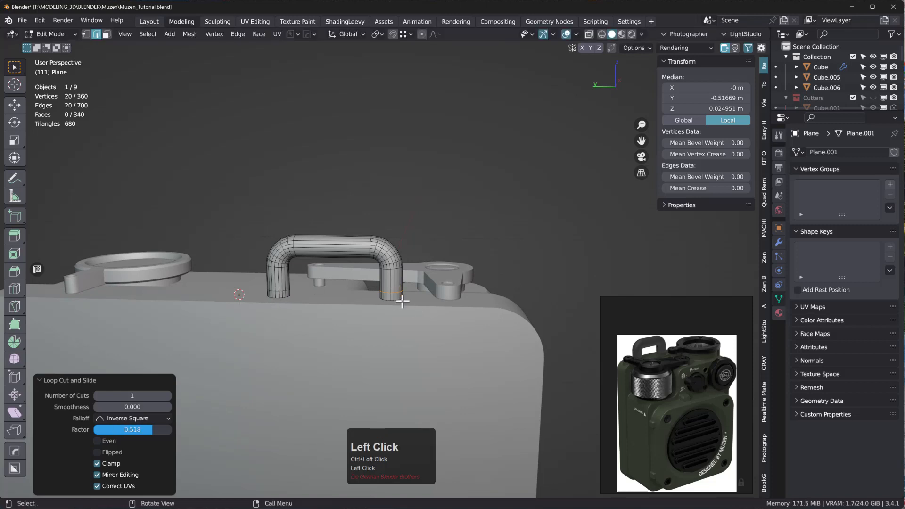
- Extrude the lowest face bands of both handle legs outward along their normals by about 0.00998 m to form collars
{"action": "key", "text": "Tab"}
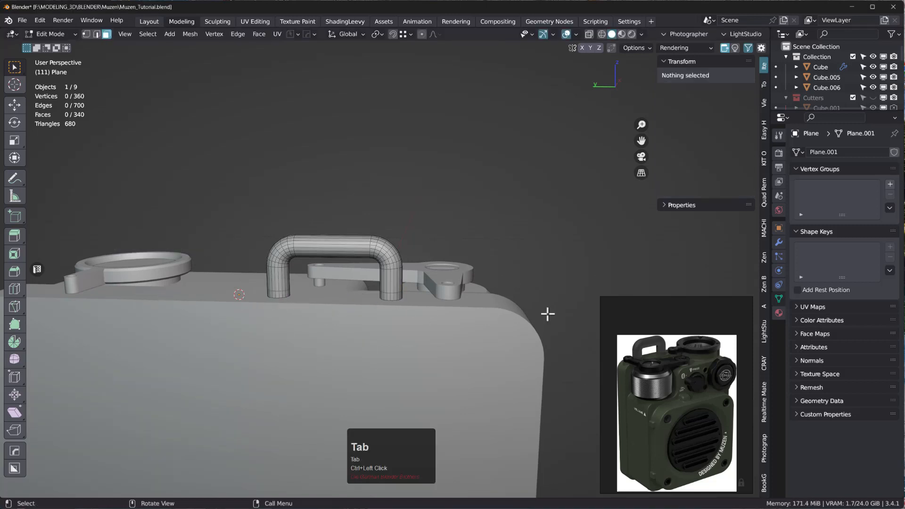
{"action": "scroll", "coordinate": [271, 314], "scroll_direction": "up", "scroll_amount": 3}
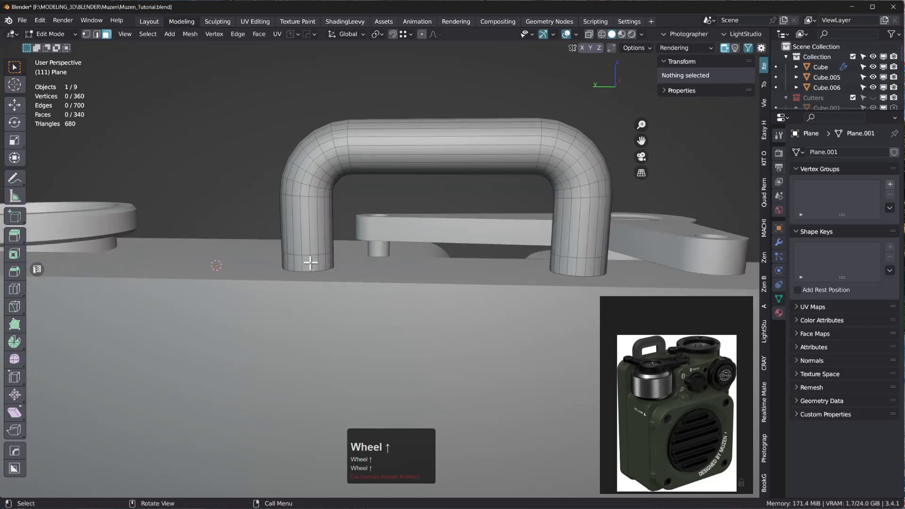
{"action": "left_click", "coordinate": [315, 267], "text": "alt"}
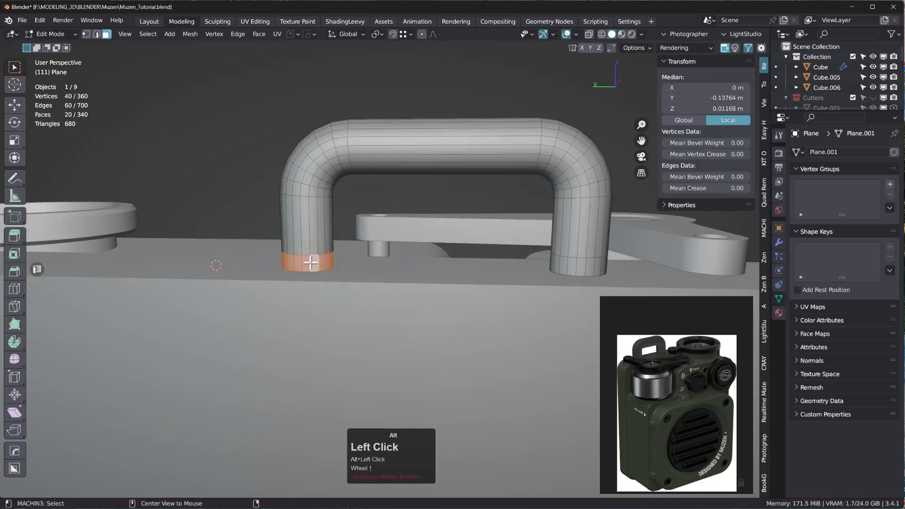
{"action": "left_click", "coordinate": [568, 264], "text": "alt+shift"}
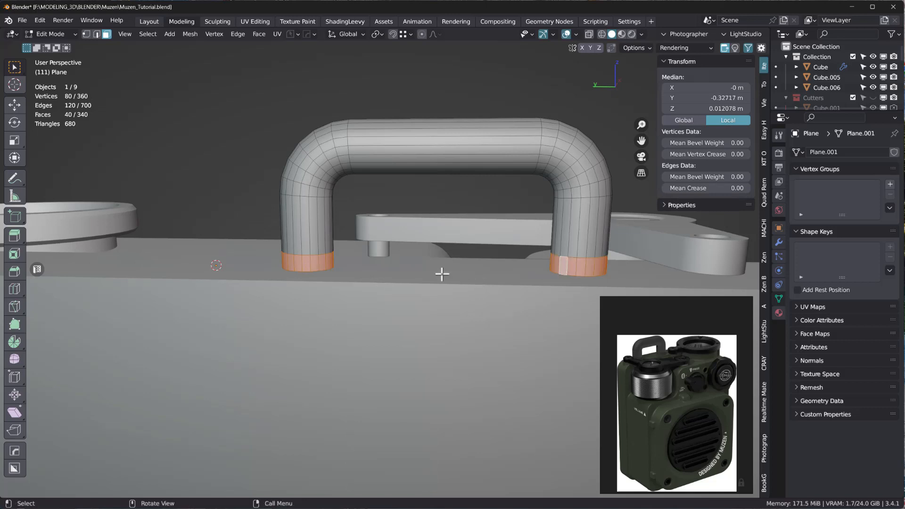
{"action": "key", "text": "alt+e"}
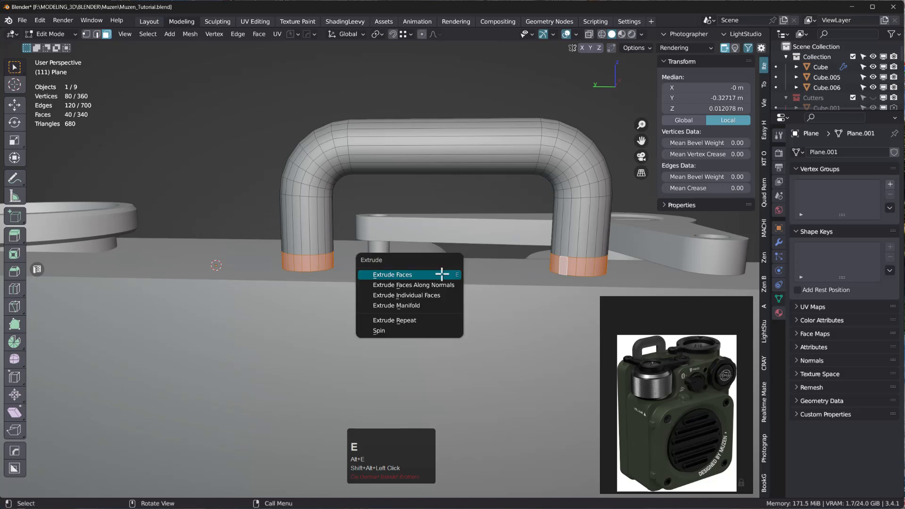
{"action": "left_click", "coordinate": [412, 283]}
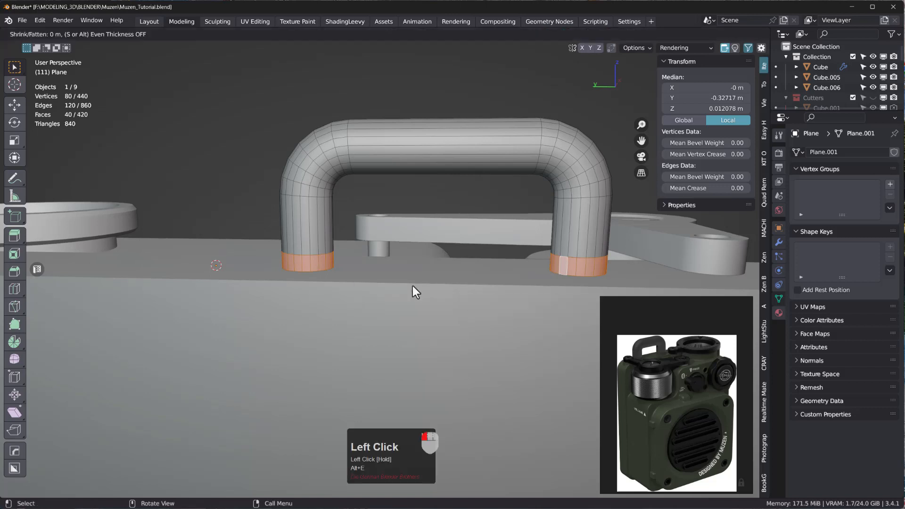
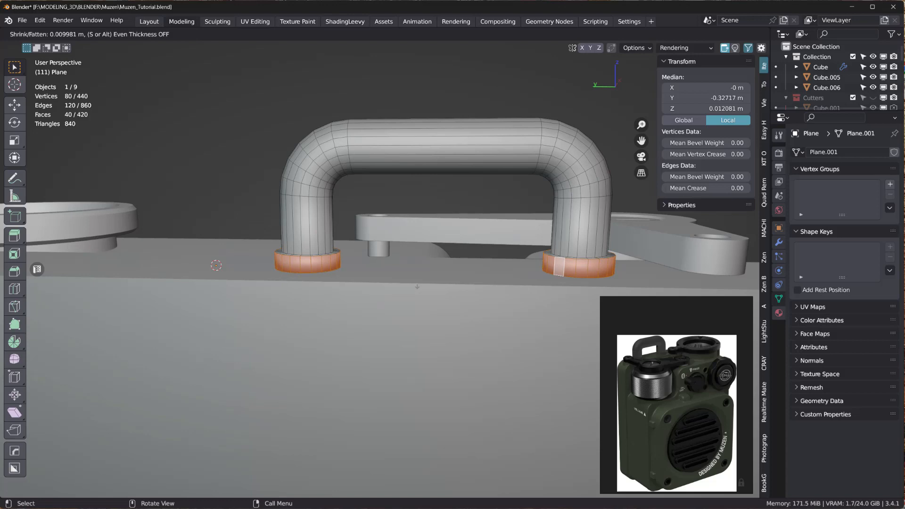
{"action": "left_click", "coordinate": [417, 286]}
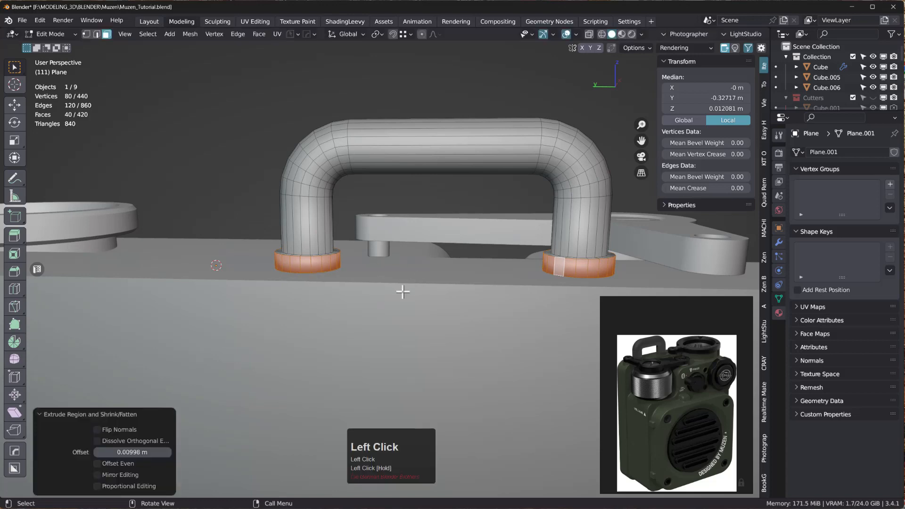
- Bevel the upper outer edge loops of both leg collars with a width of about 0.00378 m and 6 segments
{"action": "middle_click_drag", "start_coordinate": [403, 292], "coordinate": [283, 272]}
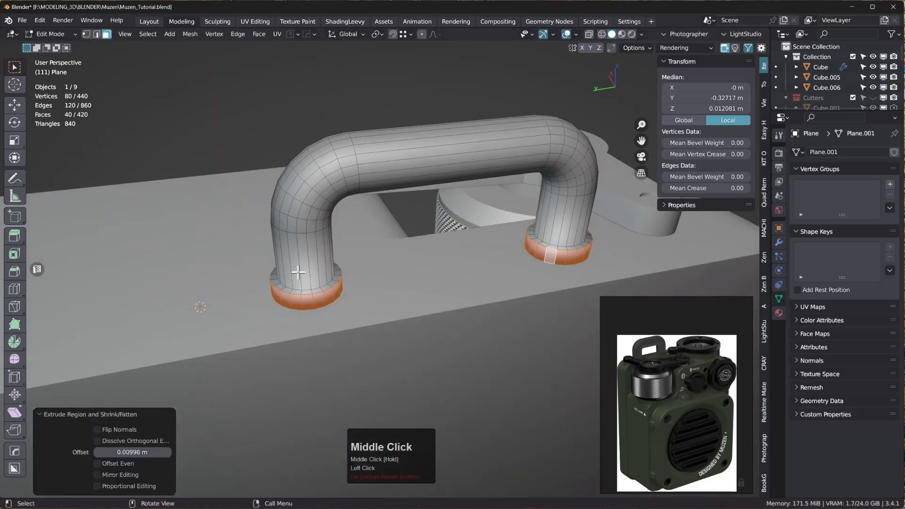
{"action": "key", "text": "Tab"}
{"action": "scroll", "coordinate": [299, 302], "scroll_direction": "up", "scroll_amount": 4}
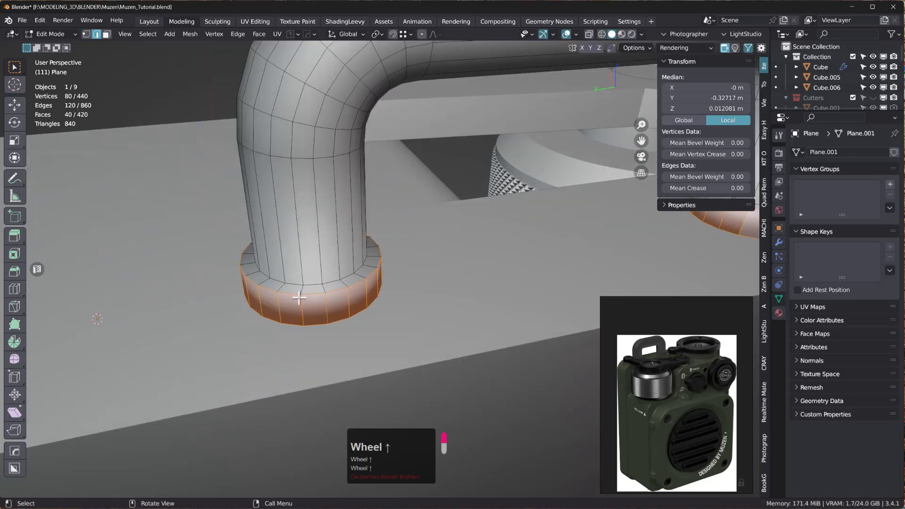
{"action": "left_click", "coordinate": [290, 294], "text": "alt"}
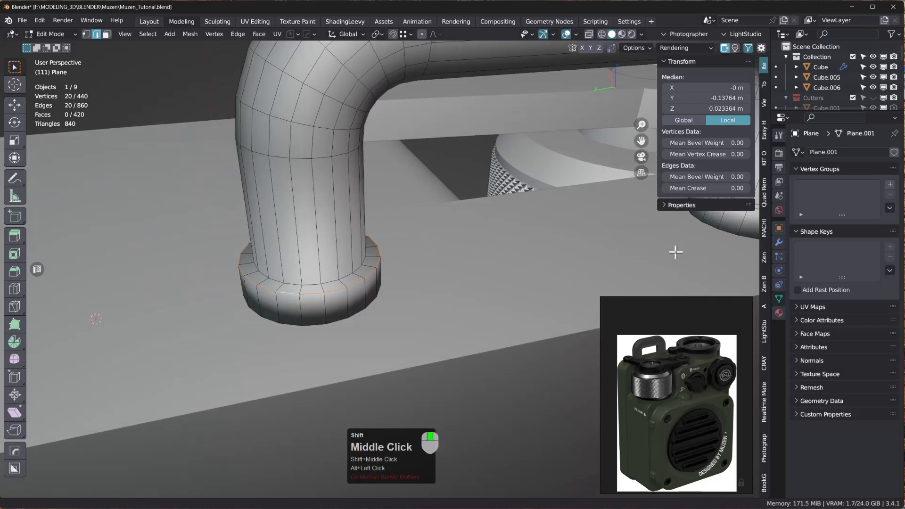
{"action": "middle_click_drag", "start_coordinate": [674, 250], "coordinate": [531, 256], "text": "shift"}
{"action": "left_click", "coordinate": [531, 244], "text": "alt+shift"}
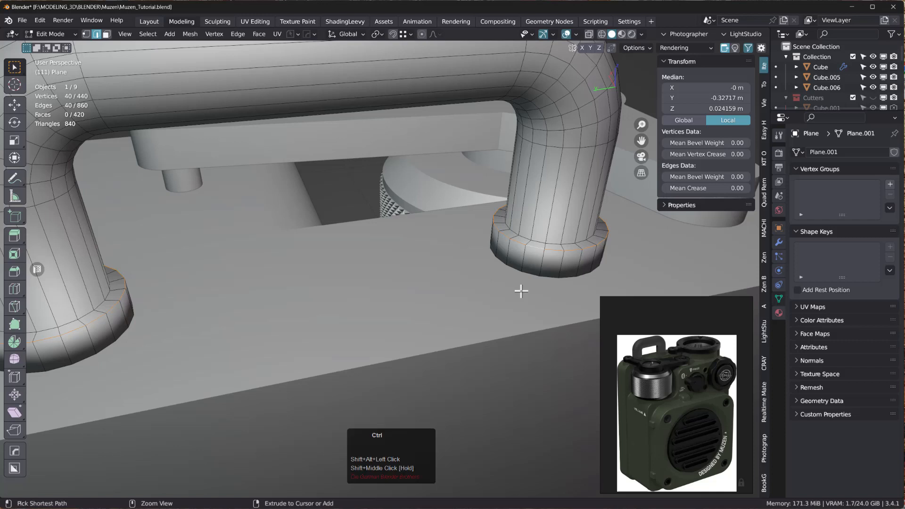
{"action": "key", "text": "ctrl+b"}
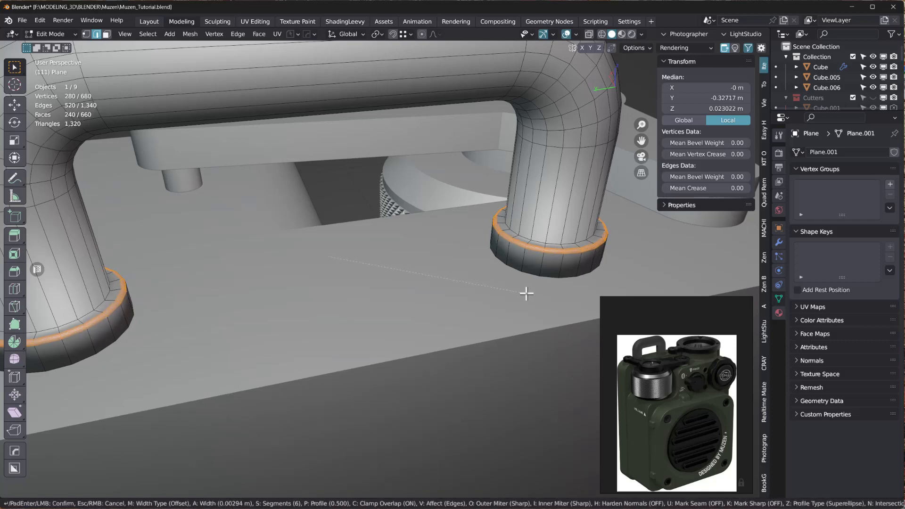
{"action": "left_click", "coordinate": [525, 295]}
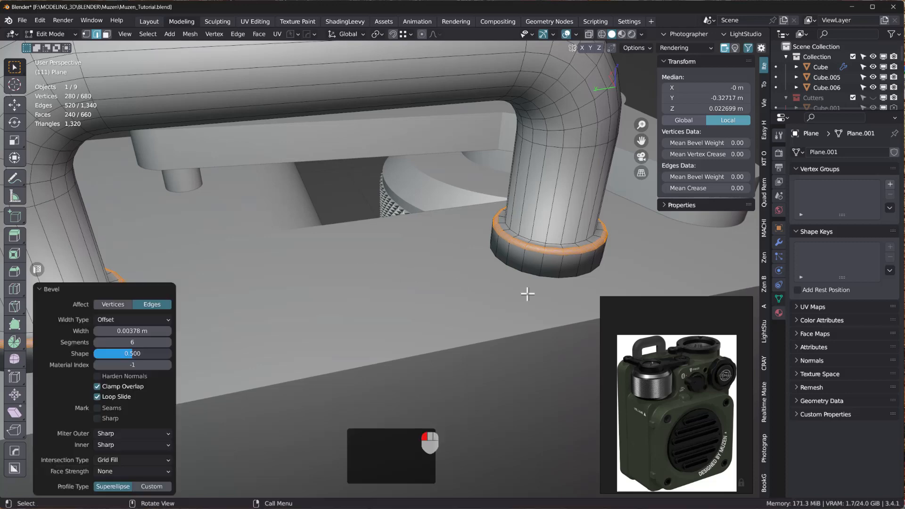
{"action": "middle_click_drag", "start_coordinate": [490, 309], "coordinate": [505, 188]}
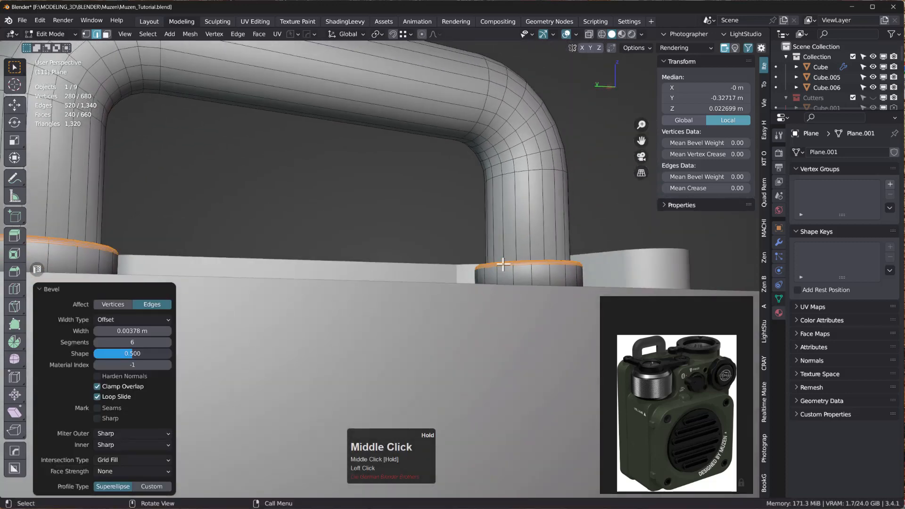
{"action": "key", "text": "Tab"}
{"action": "scroll", "coordinate": [505, 235], "scroll_direction": "down", "scroll_amount": 4}
{"action": "middle_click_drag", "start_coordinate": [504, 250], "coordinate": [452, 291]}
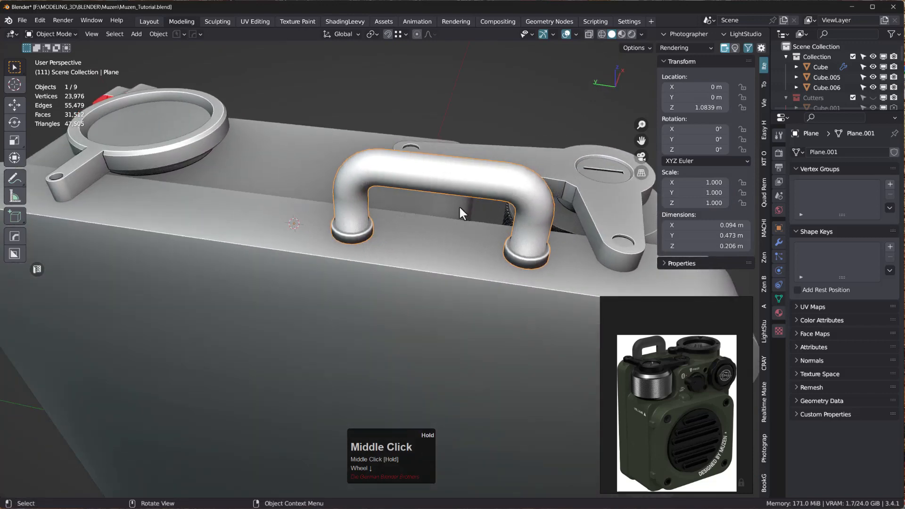
{"action": "middle_click_drag", "start_coordinate": [461, 191], "coordinate": [373, 182]}
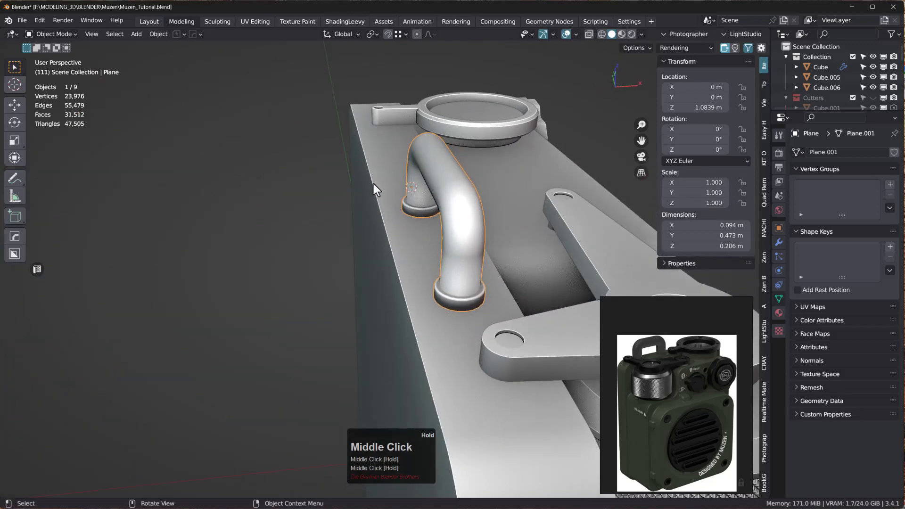
- Bevel the inner edge loops where both collars meet the handle legs by about 0.0027 m with 6 segments
{"action": "scroll", "coordinate": [471, 285], "scroll_direction": "up", "scroll_amount": 4}
{"action": "middle_click_drag", "start_coordinate": [461, 287], "coordinate": [513, 242]}
{"action": "key", "text": "Tab"}
{"action": "scroll", "coordinate": [515, 280], "scroll_direction": "up", "scroll_amount": 3}
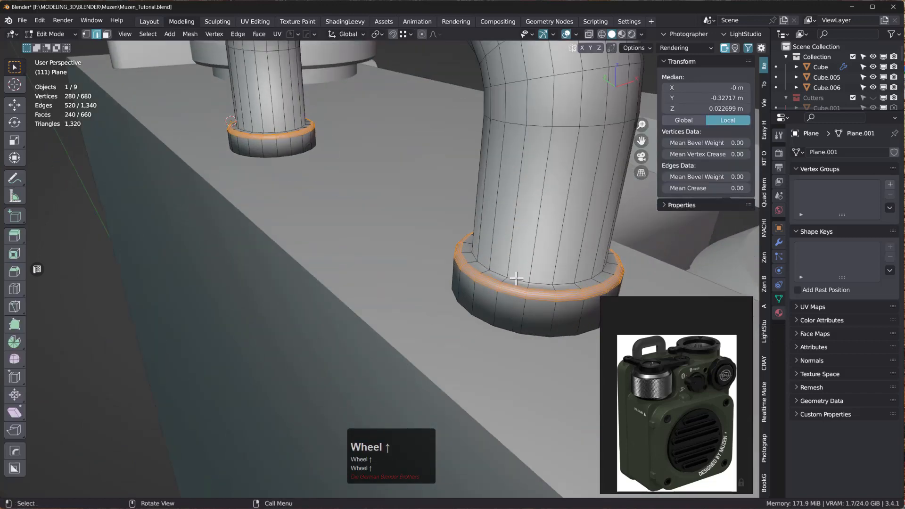
{"action": "left_click", "coordinate": [515, 280]}
{"action": "left_click", "coordinate": [515, 280], "text": "alt"}
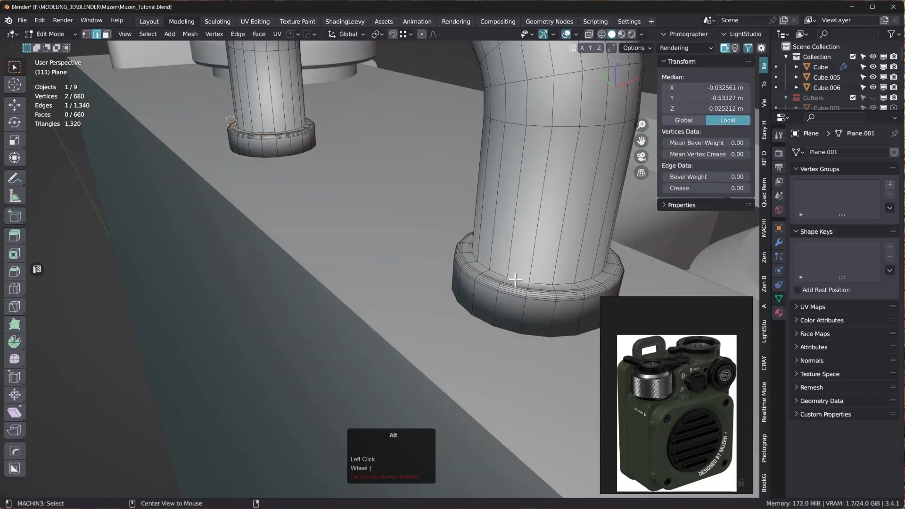
{"action": "left_click", "coordinate": [268, 133], "text": "alt+shift"}
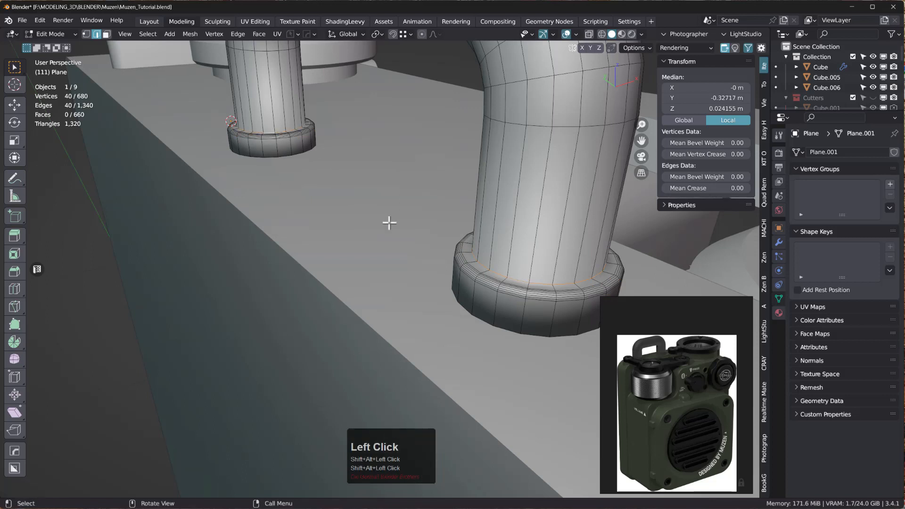
{"action": "key", "text": "ctrl+b"}
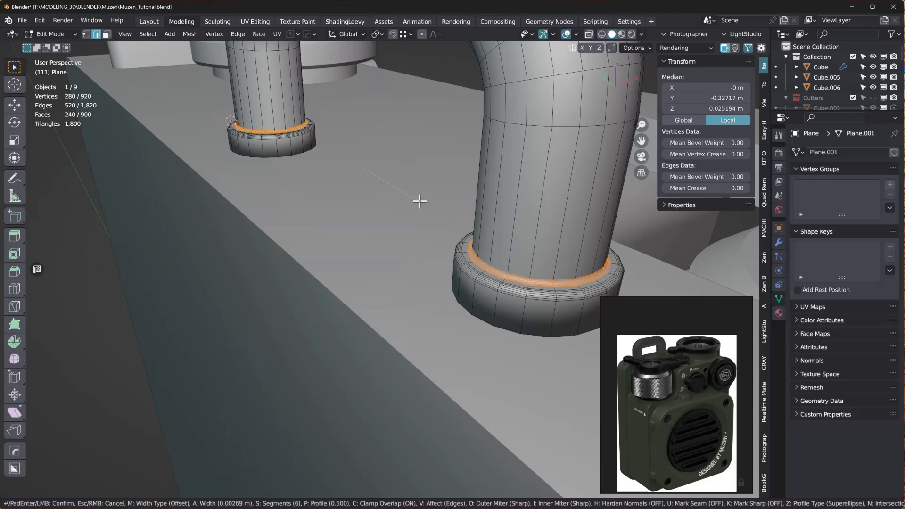
{"action": "left_click", "coordinate": [419, 201]}
{"action": "key", "text": "Tab"}
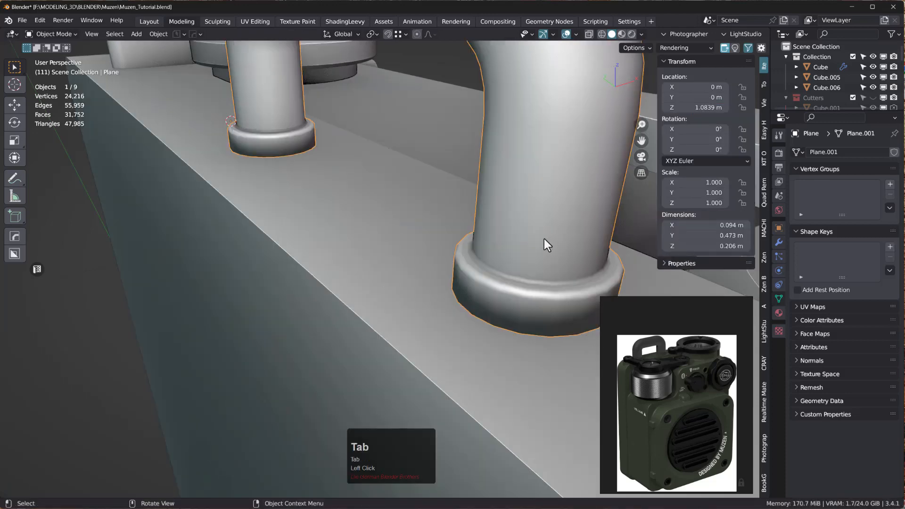
- Inspect the handle and the roundness of its beveled leg collars from the other side and close up
{"action": "scroll", "coordinate": [432, 278], "scroll_direction": "down", "scroll_amount": 3}
{"action": "middle_click_drag", "start_coordinate": [431, 275], "coordinate": [583, 300]}
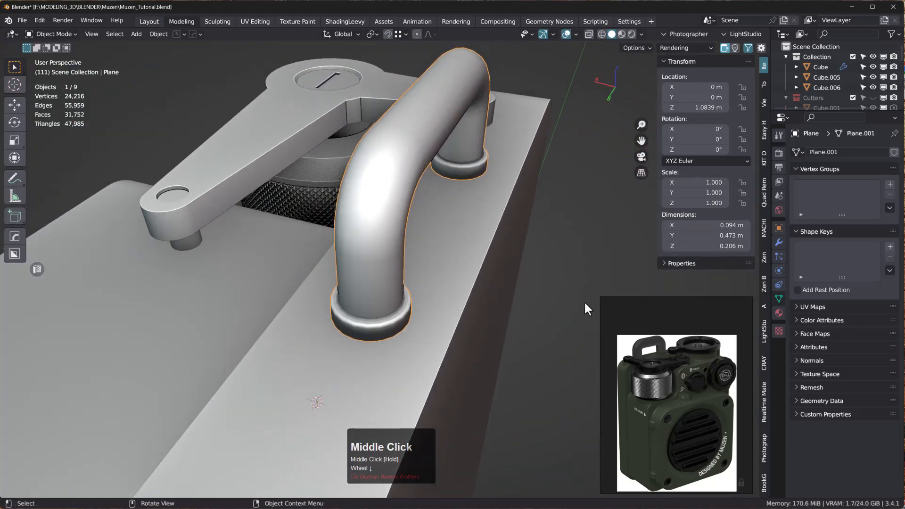
{"action": "scroll", "coordinate": [389, 337], "scroll_direction": "up", "scroll_amount": 5}
{"action": "middle_click_drag", "start_coordinate": [390, 321], "coordinate": [377, 367]}
{"action": "scroll", "coordinate": [366, 330], "scroll_direction": "up", "scroll_amount": 2}
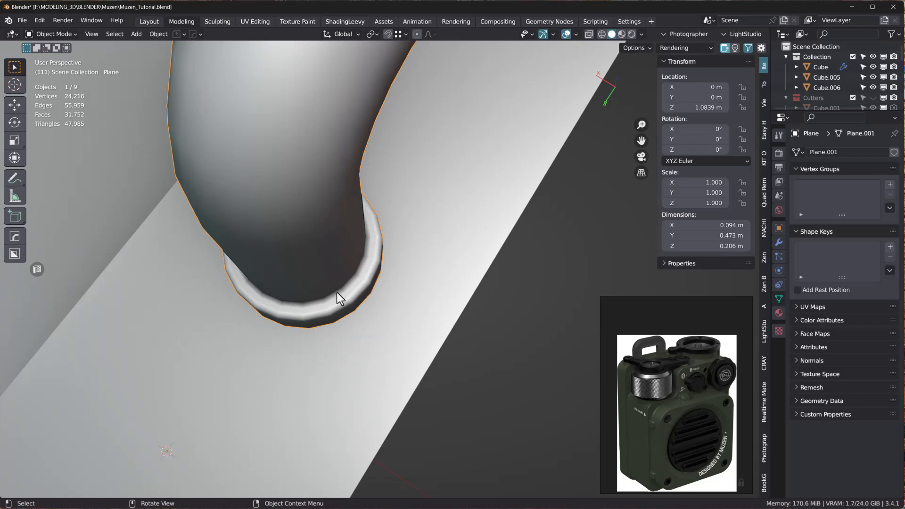
{"action": "scroll", "coordinate": [359, 296], "scroll_direction": "down", "scroll_amount": 4}
{"action": "middle_click_drag", "start_coordinate": [356, 295], "coordinate": [335, 260]}
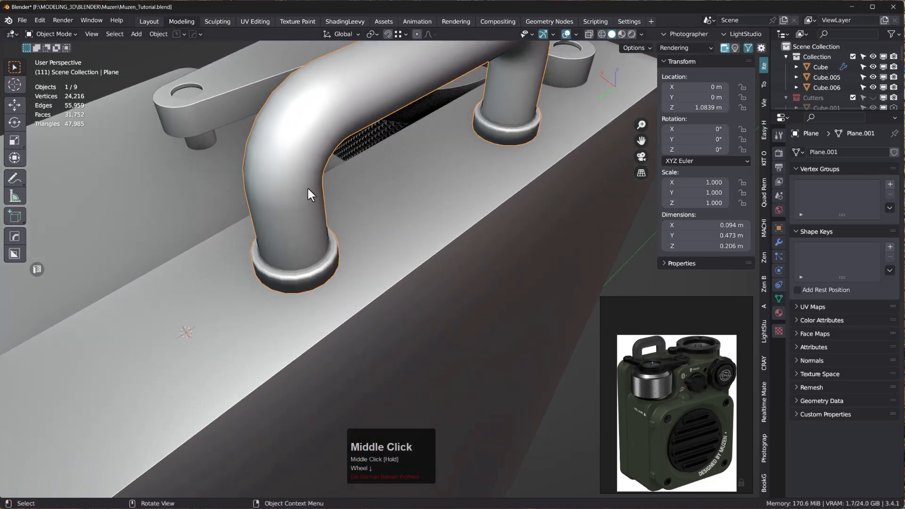
- Add a Catmull-Clark Subdivision Surface modifier to the handle and set its viewport subdivisions to 2
{"action": "left_click", "coordinate": [779, 242]}
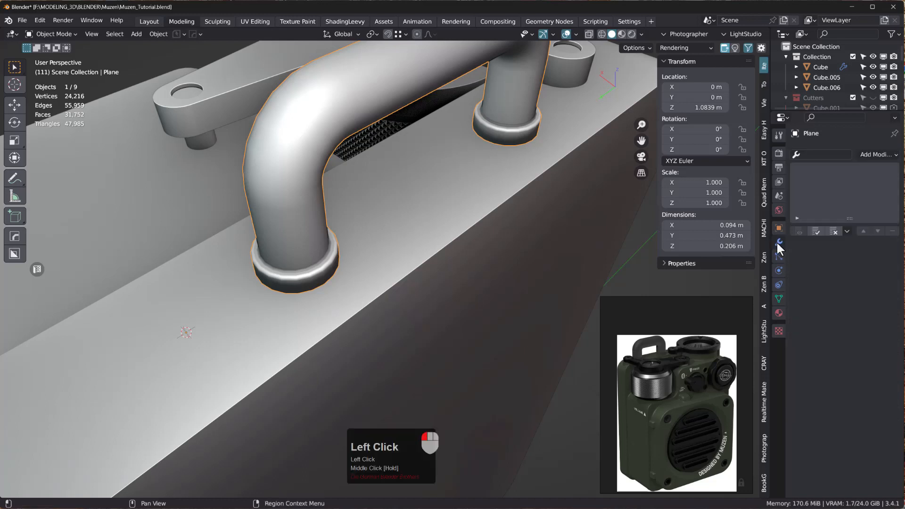
{"action": "left_click", "coordinate": [822, 154]}
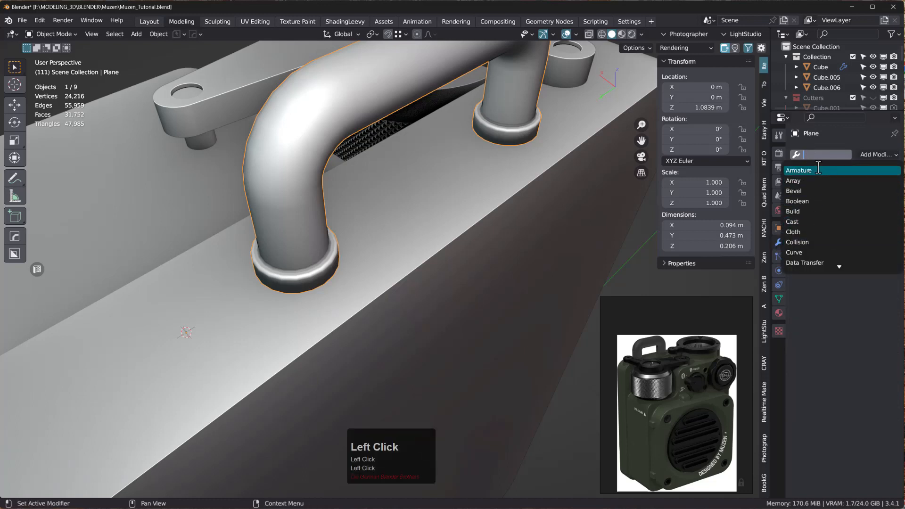
{"action": "left_click", "coordinate": [879, 155]}
{"action": "left_click", "coordinate": [866, 153]}
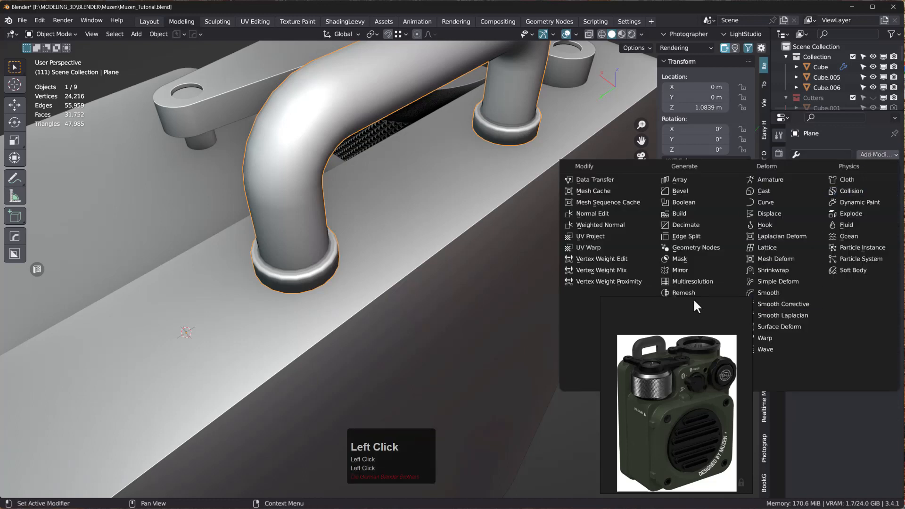
{"action": "scroll", "coordinate": [707, 284], "scroll_direction": "down", "scroll_amount": 2}
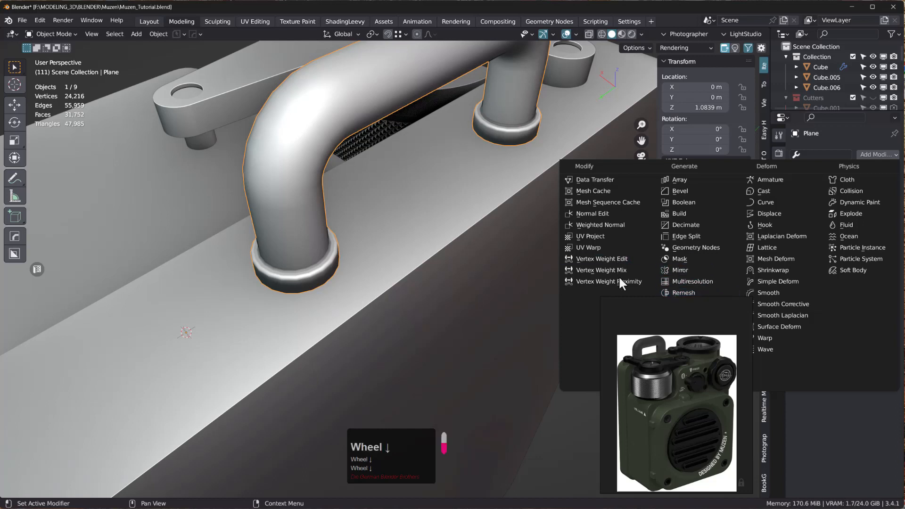
{"action": "right_click", "coordinate": [707, 332]}
{"action": "right_click_drag", "start_coordinate": [698, 352], "coordinate": [498, 349]}
{"action": "left_click", "coordinate": [702, 338]}
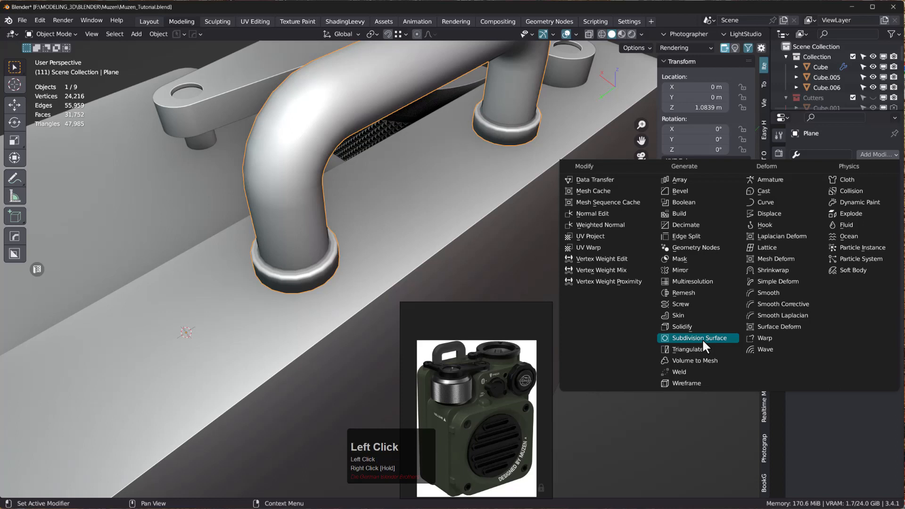
{"action": "left_click", "coordinate": [702, 338]}
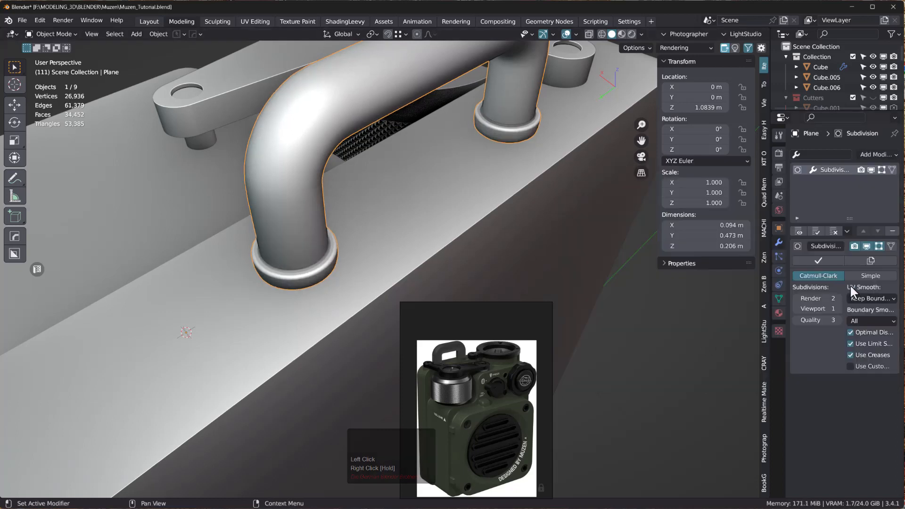
{"action": "left_click", "coordinate": [836, 307]}
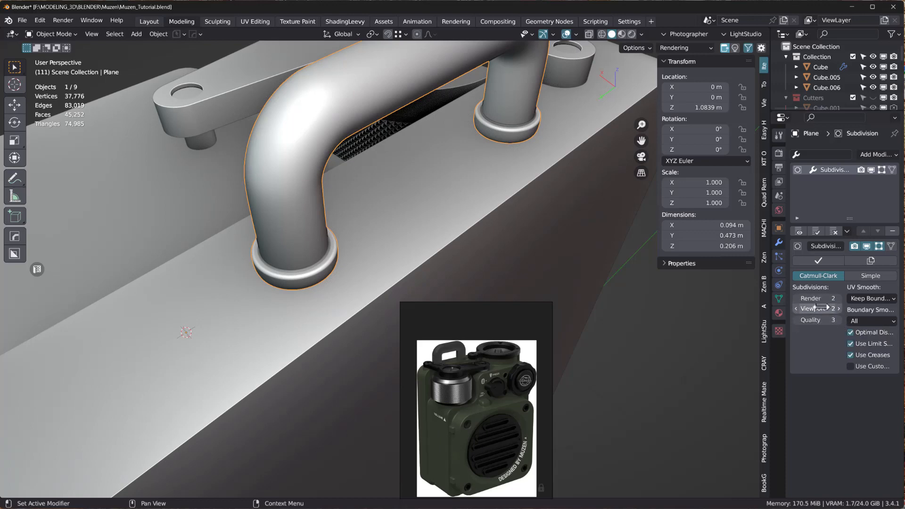
- Cut a supporting edge loop around the outer wall of the nearer handle collar, close to its bottom edge
{"action": "scroll", "coordinate": [315, 267], "scroll_direction": "up", "scroll_amount": 3}
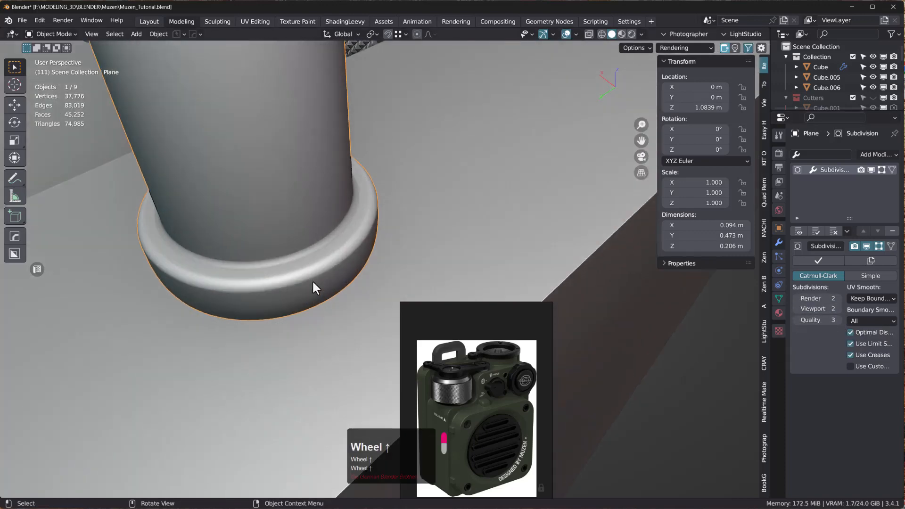
{"action": "middle_click_drag", "start_coordinate": [312, 282], "coordinate": [321, 236]}
{"action": "middle_click_drag", "start_coordinate": [277, 156], "coordinate": [282, 154]}
{"action": "scroll", "coordinate": [281, 154], "scroll_direction": "down", "scroll_amount": 3}
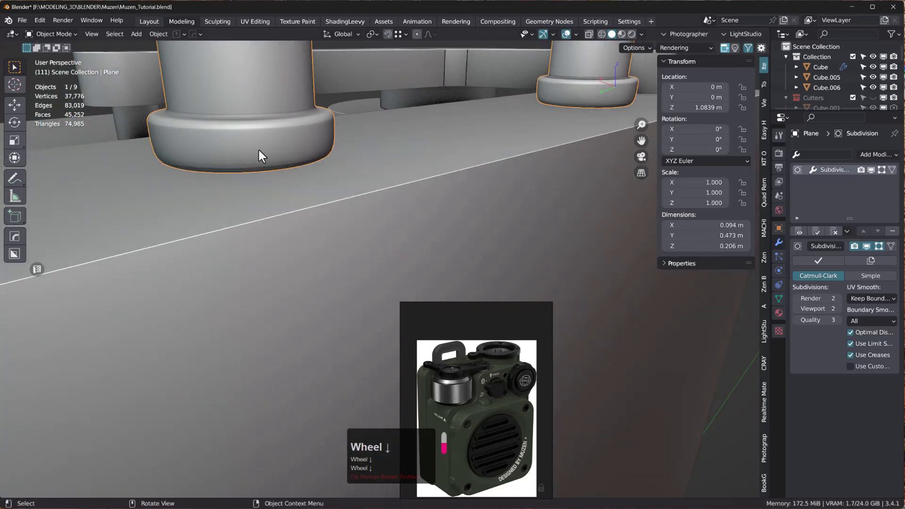
{"action": "left_click", "coordinate": [259, 148]}
{"action": "key", "text": "Tab"}
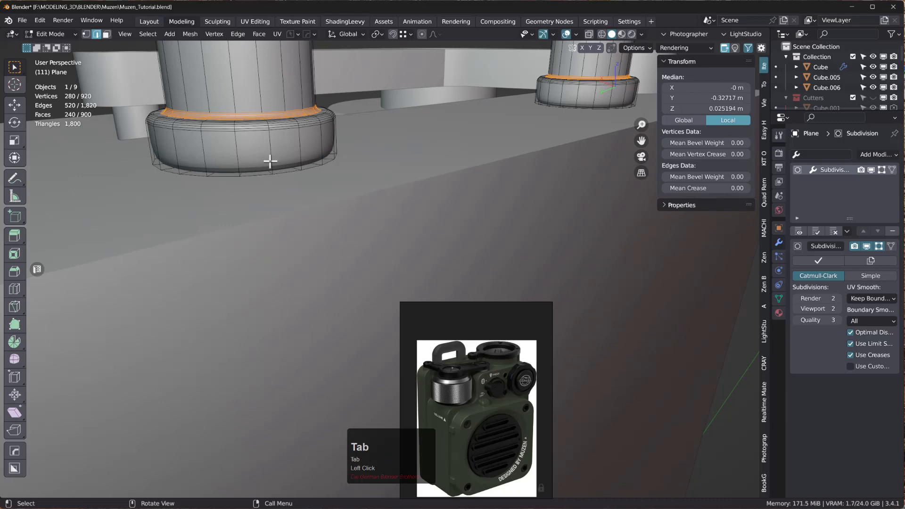
{"action": "middle_click_drag", "start_coordinate": [270, 161], "coordinate": [269, 148]}
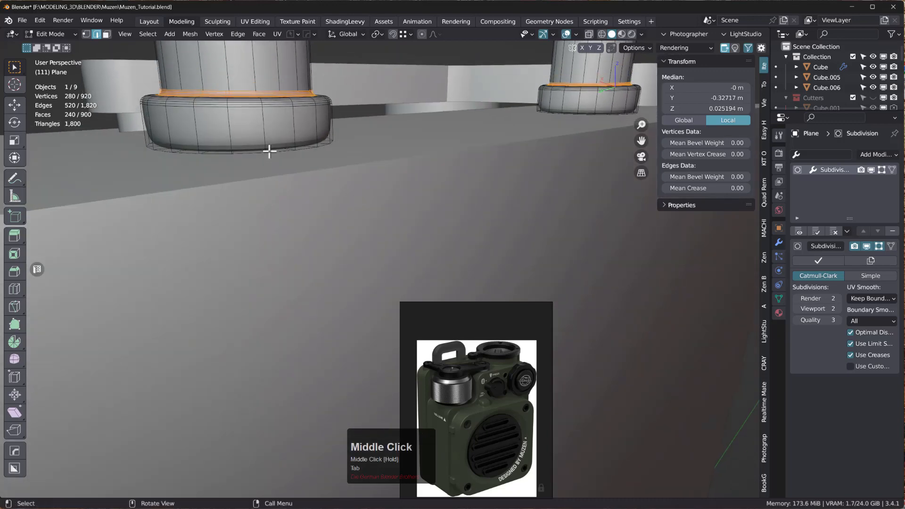
{"action": "key", "text": "ctrl+r"}
{"action": "left_click", "coordinate": [270, 146]}
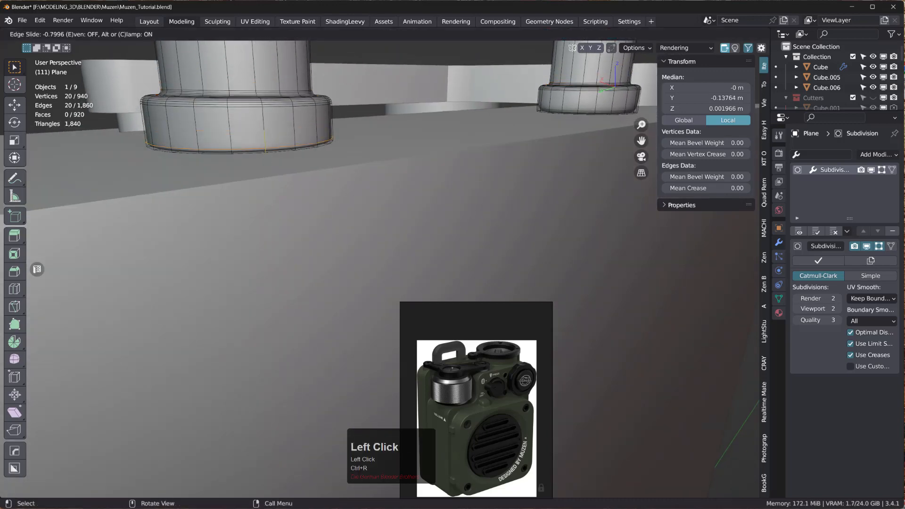
{"action": "left_click", "coordinate": [277, 163]}
- Isolate the handle and lower the new collar edge loop along Z by about 0.00075 m, closer to the bottom rim
{"action": "key", "text": "KP_Divide"}
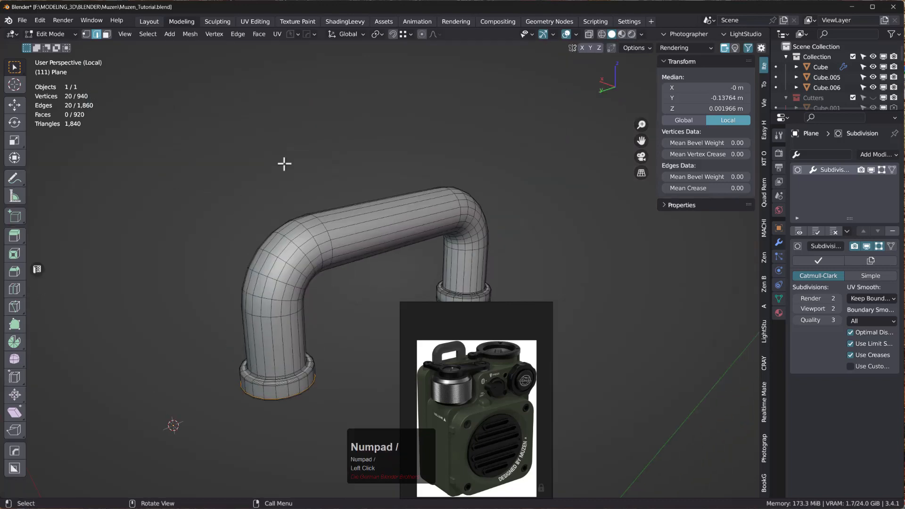
{"action": "middle_click_drag", "start_coordinate": [258, 329], "coordinate": [289, 279]}
{"action": "scroll", "coordinate": [290, 317], "scroll_direction": "up", "scroll_amount": 3}
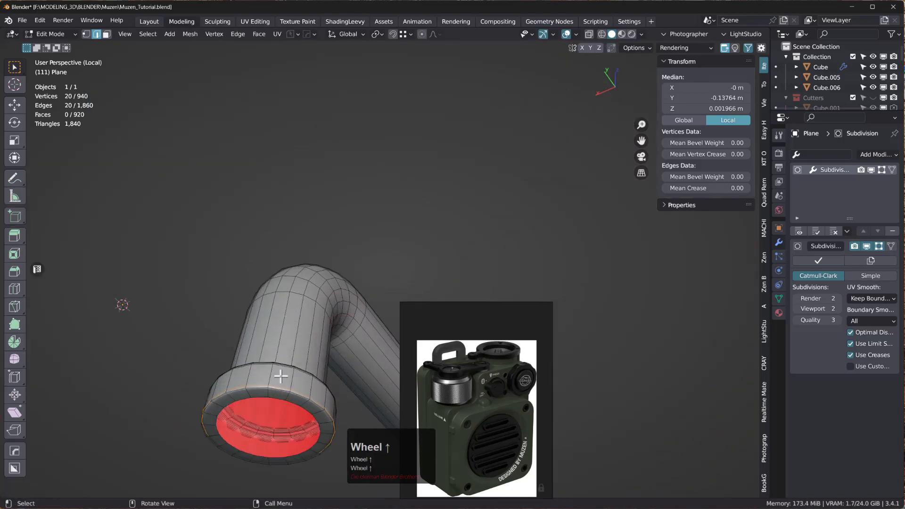
{"action": "middle_click_drag", "start_coordinate": [281, 376], "coordinate": [250, 263]}
{"action": "scroll", "coordinate": [281, 240], "scroll_direction": "up", "scroll_amount": 5}
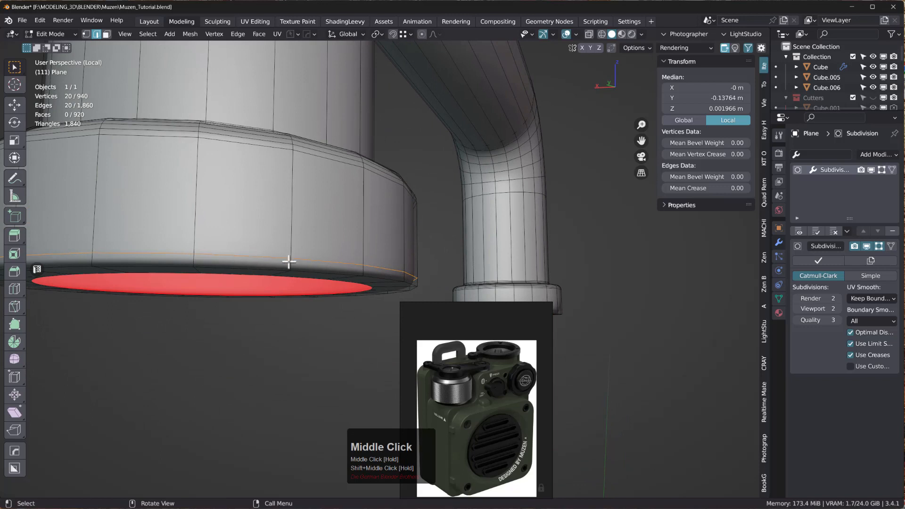
{"action": "key", "text": "g"}
{"action": "key", "text": "z"}
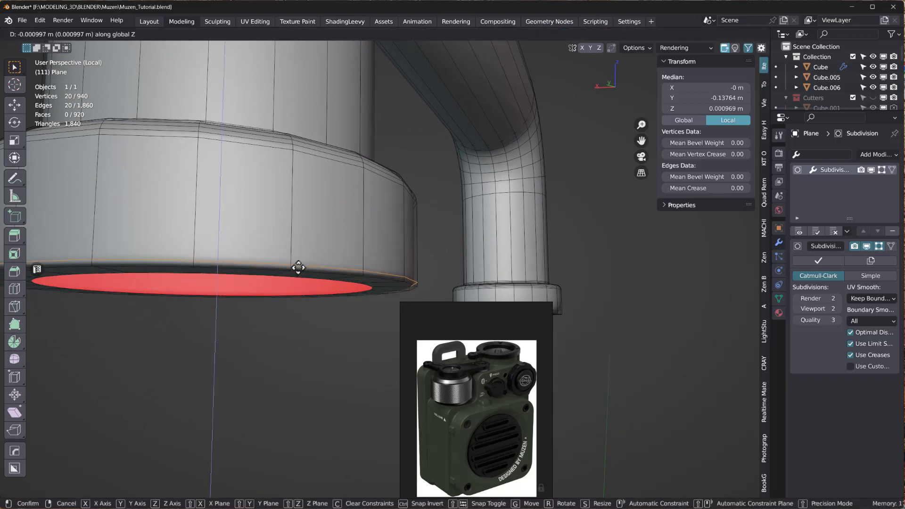
{"action": "left_click", "coordinate": [298, 267]}
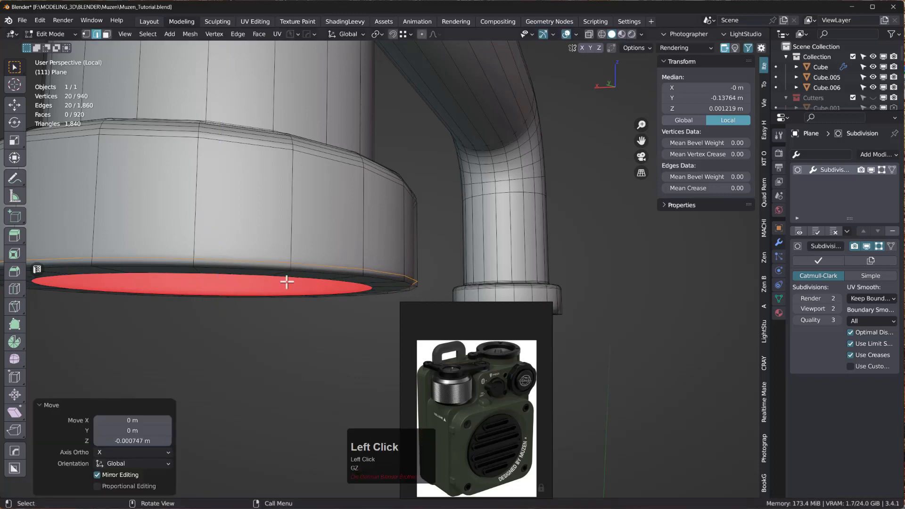
- Cut one edge loop on the same collar's underside, slid toward the outer rim with a factor of about -0.750
{"action": "middle_click_drag", "start_coordinate": [285, 281], "coordinate": [307, 196]}
{"action": "key", "text": "ctrl+r"}
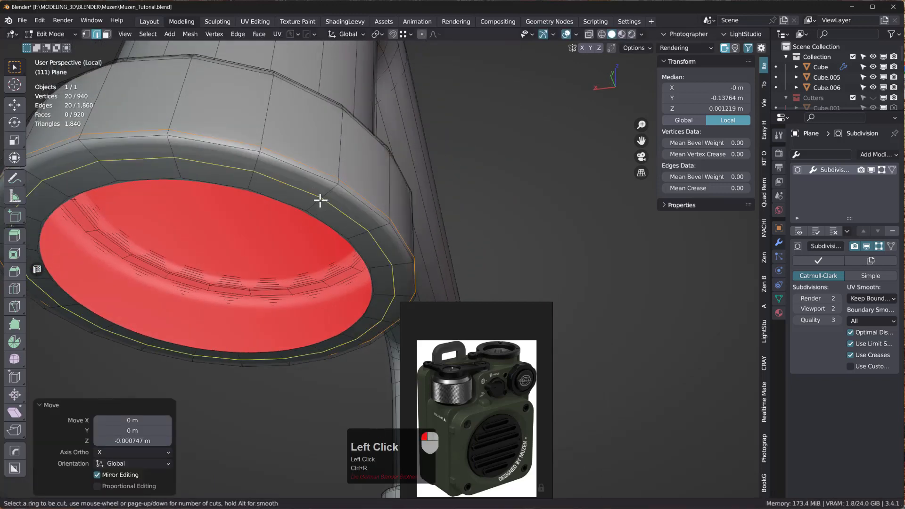
{"action": "left_click", "coordinate": [319, 199]}
{"action": "left_click", "coordinate": [328, 194]}
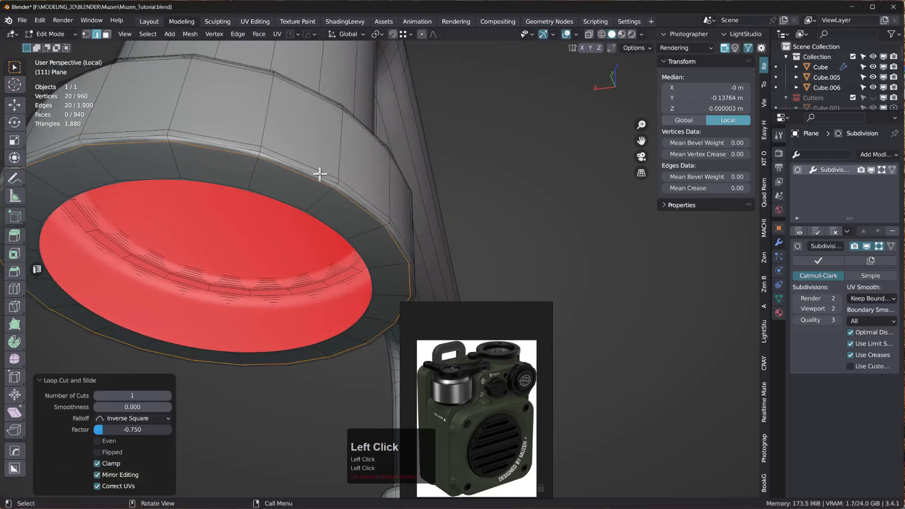
- Cut an edge loop around the other collar's outer wall, slid toward its bottom edge with a factor of about 0.909
{"action": "scroll", "coordinate": [339, 179], "scroll_direction": "down", "scroll_amount": 5}
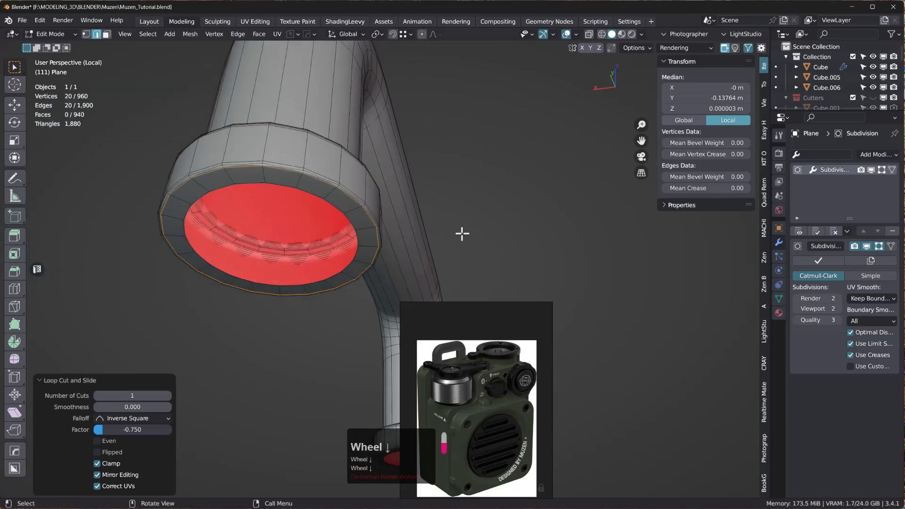
{"action": "middle_click_drag", "start_coordinate": [463, 232], "coordinate": [287, 222], "text": "shift"}
{"action": "scroll", "coordinate": [238, 194], "scroll_direction": "up", "scroll_amount": 6}
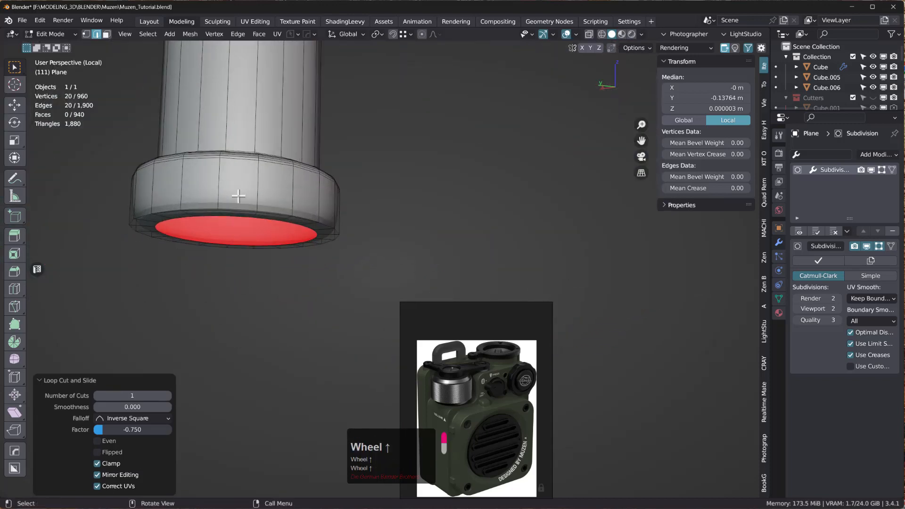
{"action": "key", "text": "ctrl+r"}
{"action": "left_click", "coordinate": [269, 167]}
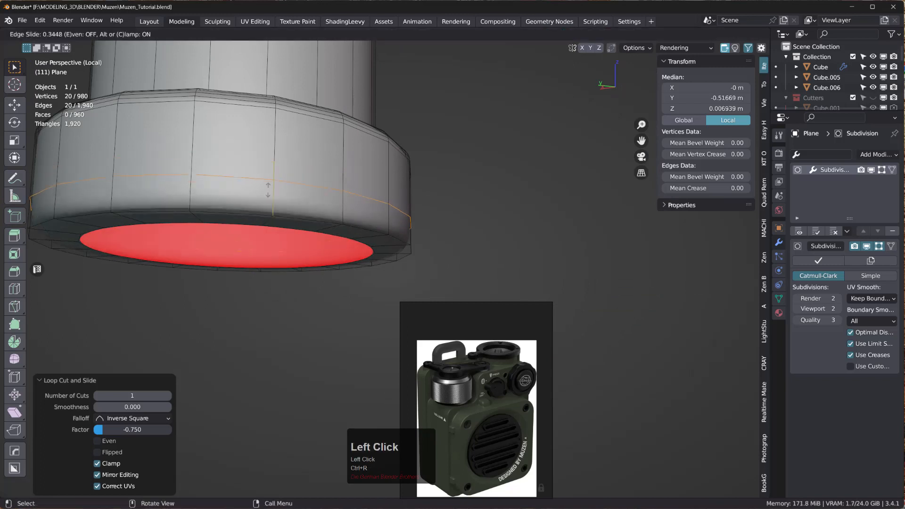
{"action": "left_click", "coordinate": [278, 220]}
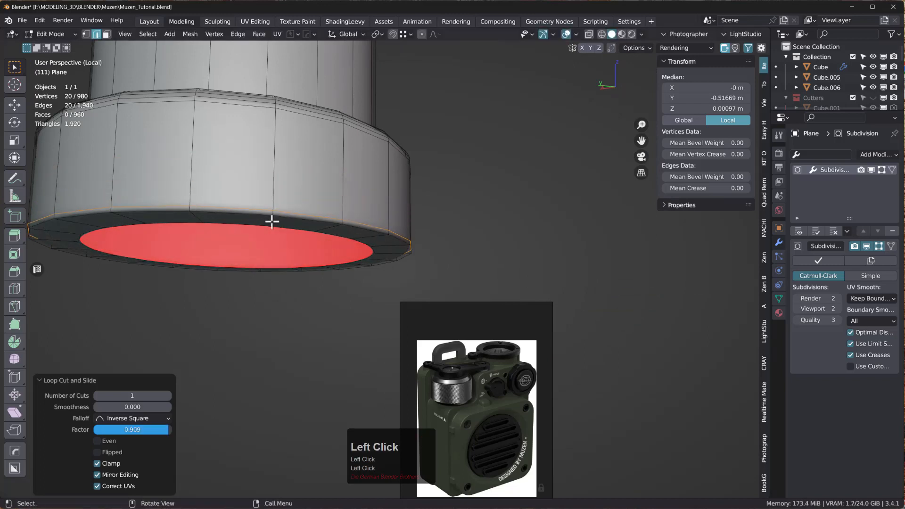
- Cut an edge loop on that collar's underside near the outer rim, factor about -0.766, and show the whole radio in Object Mode
{"action": "middle_click_drag", "start_coordinate": [277, 206], "coordinate": [288, 170]}
{"action": "key", "text": "ctrl+r"}
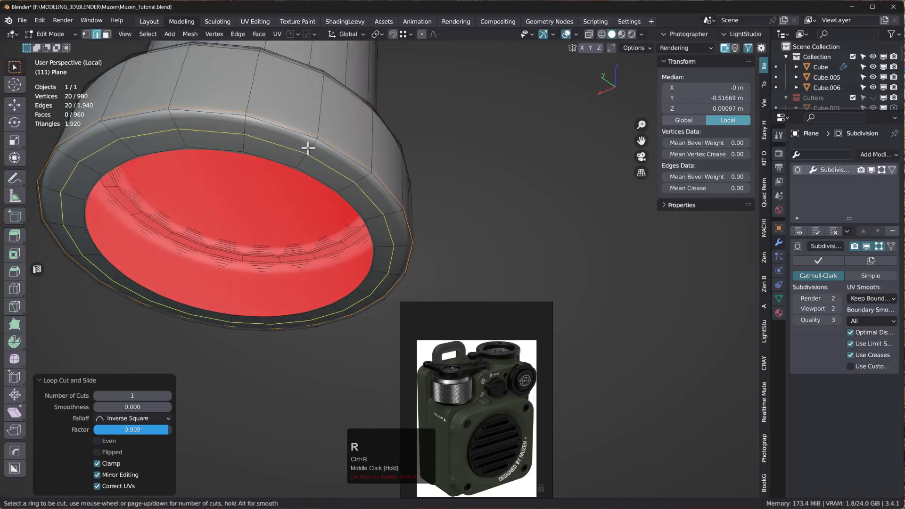
{"action": "left_click", "coordinate": [307, 147]}
{"action": "left_click", "coordinate": [316, 146]}
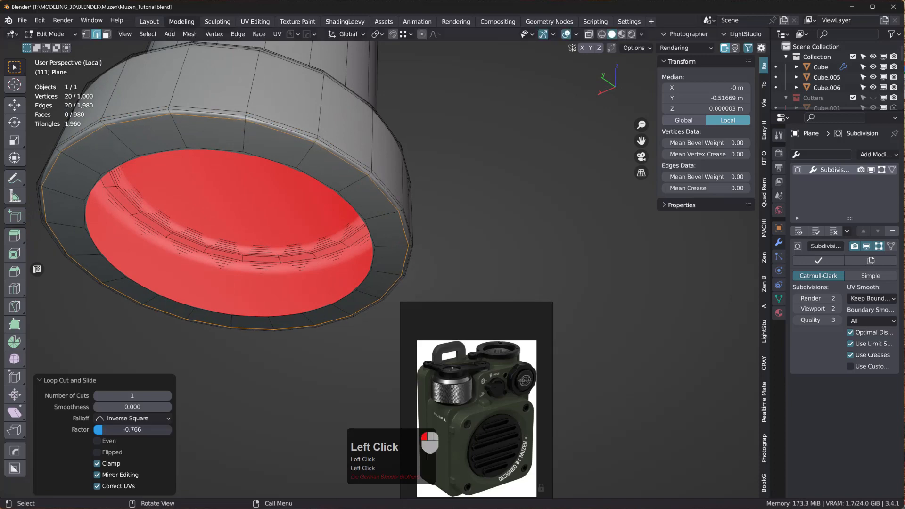
{"action": "key", "text": "Tab"}
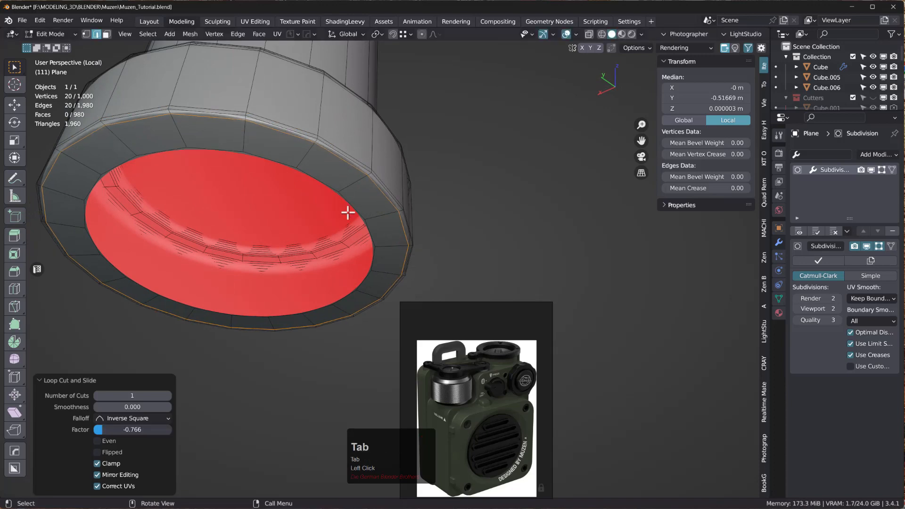
{"action": "key", "text": "Tab"}
{"action": "key", "text": "KP_Divide"}
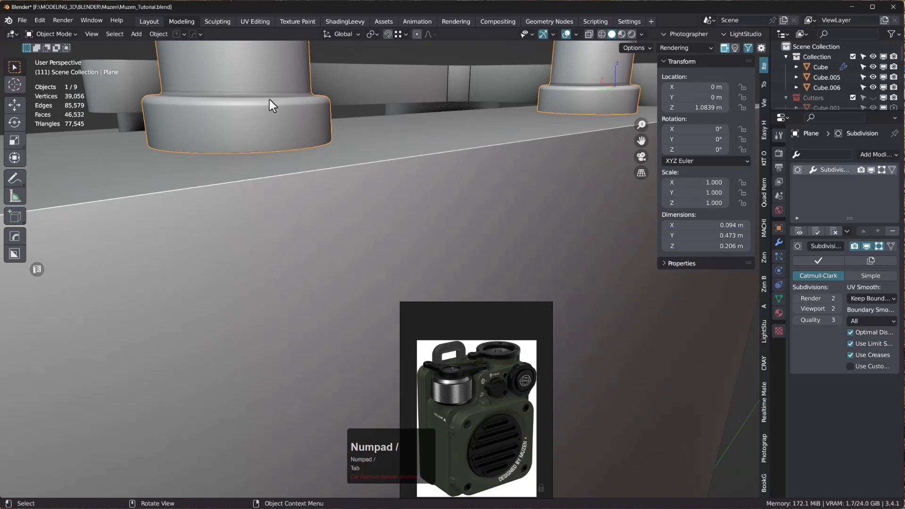
- Check the smoothed handle and the whole radio, and move the reference image clear of the model's front
{"action": "middle_click_drag", "start_coordinate": [271, 105], "coordinate": [319, 179]}
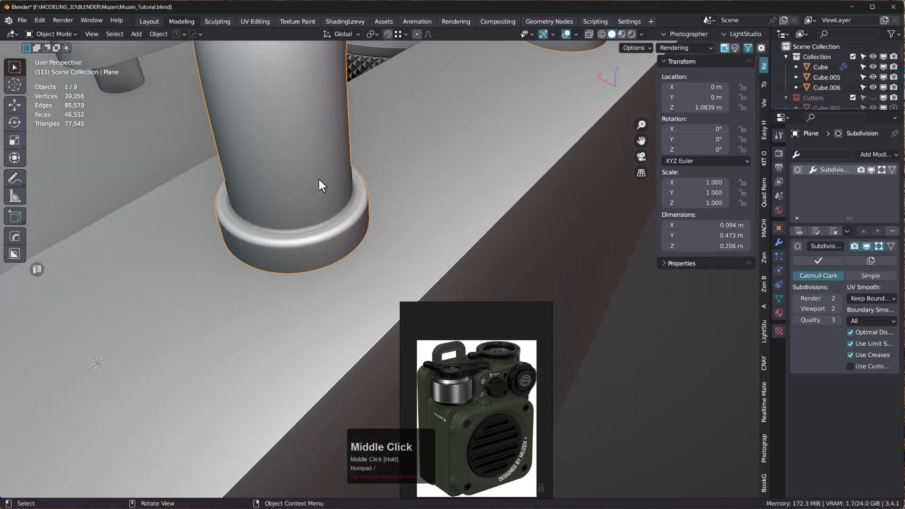
{"action": "scroll", "coordinate": [307, 242], "scroll_direction": "down", "scroll_amount": 3}
{"action": "middle_click_drag", "start_coordinate": [318, 210], "coordinate": [203, 292]}
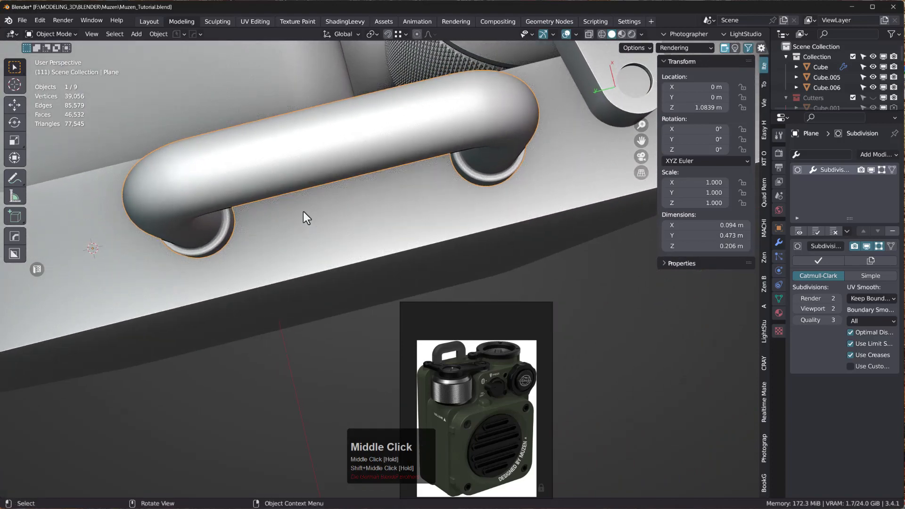
{"action": "scroll", "coordinate": [303, 211], "scroll_direction": "down", "scroll_amount": 1}
{"action": "scroll", "coordinate": [302, 205], "scroll_direction": "down", "scroll_amount": 3}
{"action": "middle_click_drag", "start_coordinate": [309, 204], "coordinate": [245, 100]}
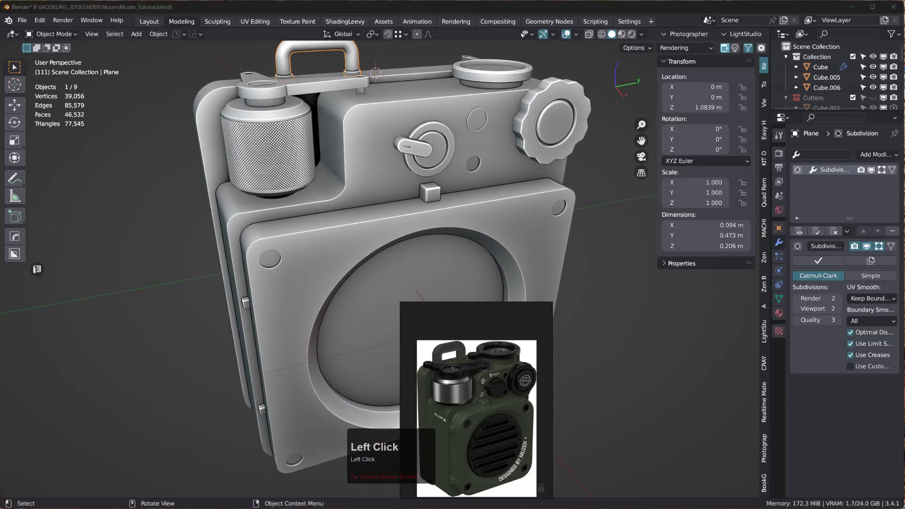
{"action": "right_click_drag", "start_coordinate": [478, 420], "coordinate": [683, 405]}
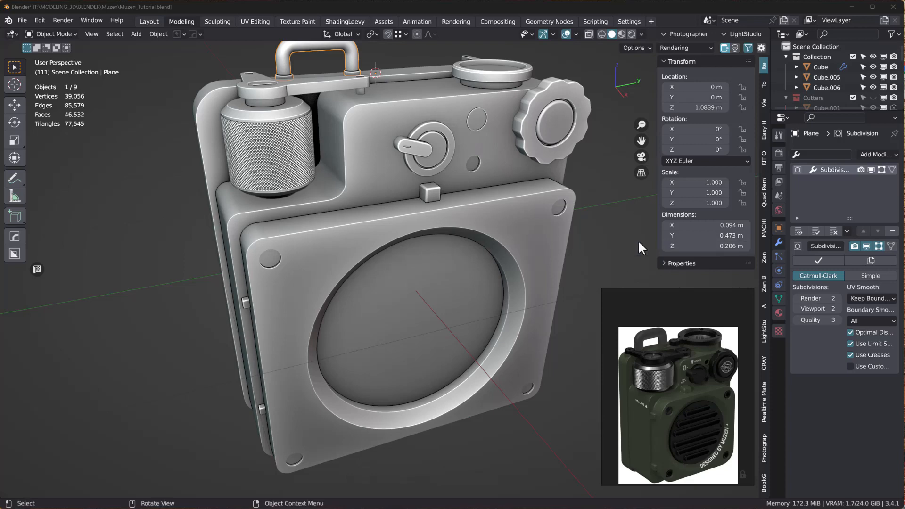
- Identify the radio body's Boolean that cuts the round speaker recess by toggling the modifiers' viewport visibility, and apply it
{"action": "middle_click_drag", "start_coordinate": [456, 228], "coordinate": [459, 186]}
{"action": "left_click", "coordinate": [519, 208]}
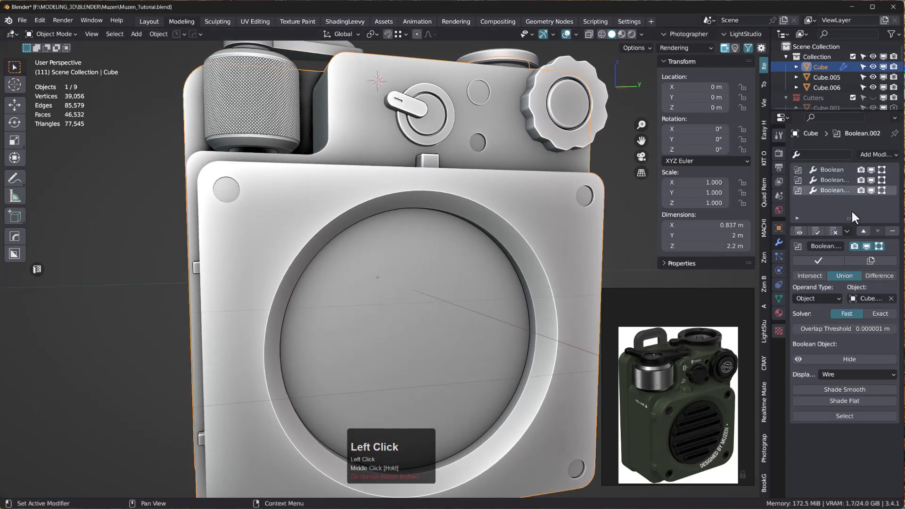
{"action": "left_click", "coordinate": [870, 190]}
{"action": "left_click", "coordinate": [870, 190]}
{"action": "left_click", "coordinate": [870, 191]}
{"action": "left_click", "coordinate": [870, 190]}
{"action": "left_click", "coordinate": [871, 179]}
{"action": "left_click", "coordinate": [871, 179]}
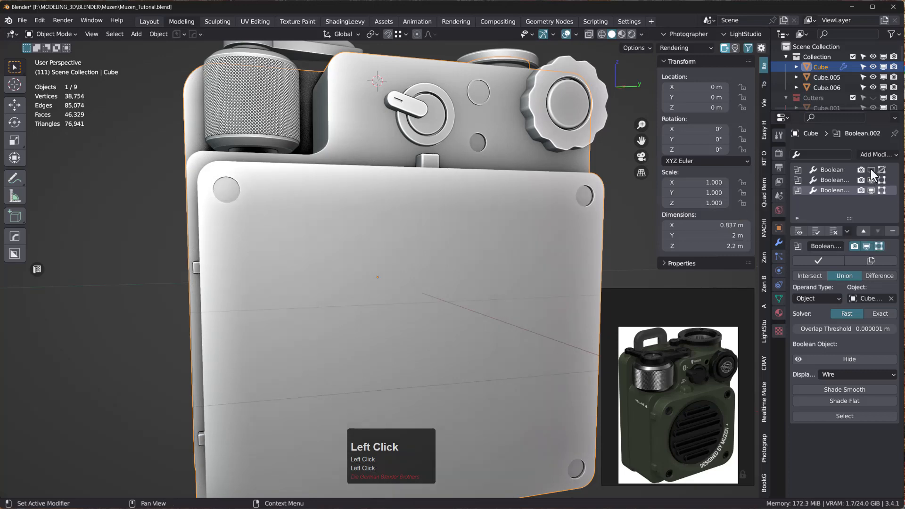
{"action": "left_click", "coordinate": [824, 170]}
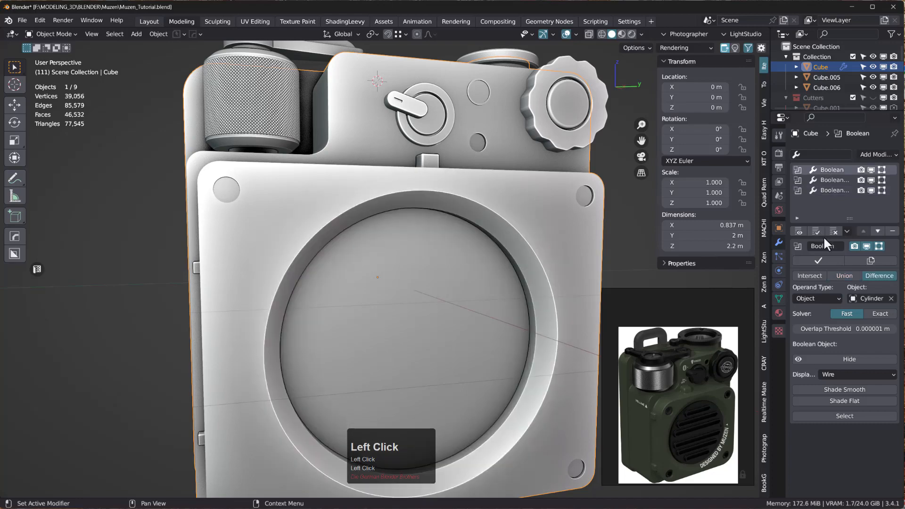
{"action": "left_click", "coordinate": [816, 261]}
- Duplicate the speaker recess's inner circular edge loop in place and separate the copy into its own object
{"action": "middle_click_drag", "start_coordinate": [478, 244], "coordinate": [394, 200]}
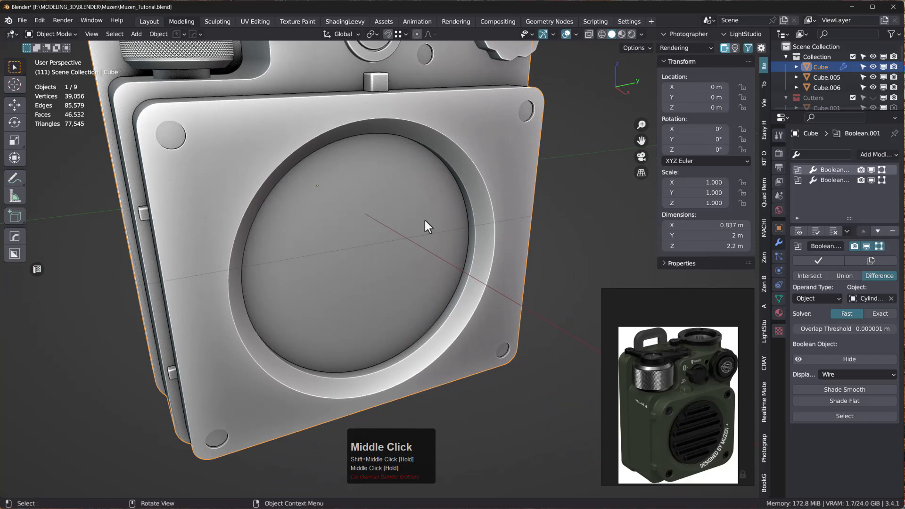
{"action": "key", "text": "Tab"}
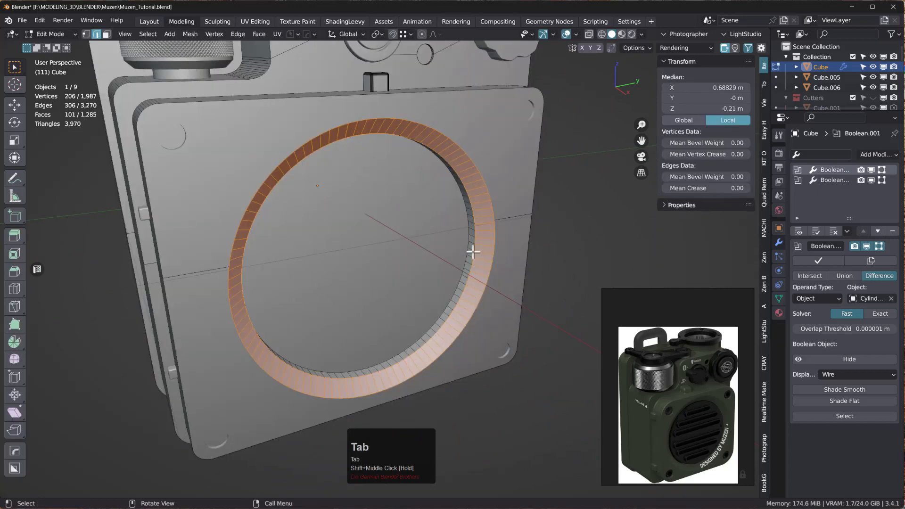
{"action": "double_click", "coordinate": [474, 228]}
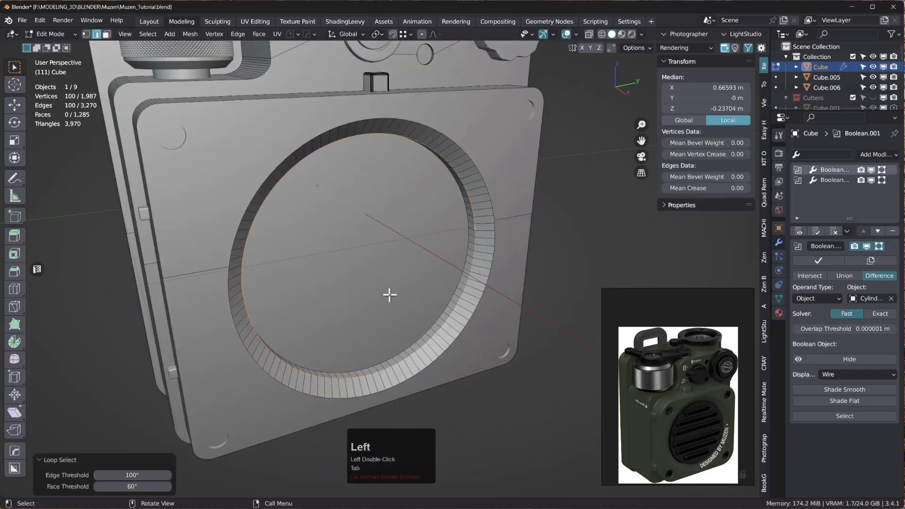
{"action": "key", "text": "shift+d"}
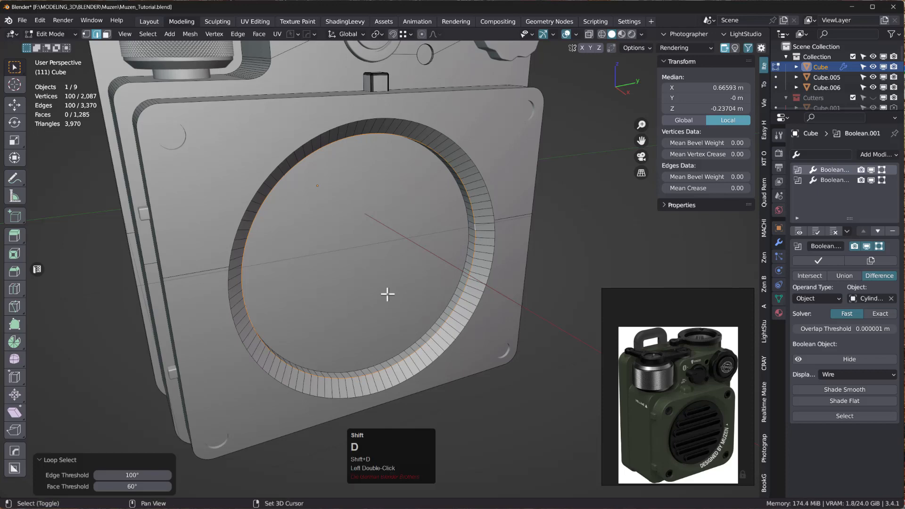
{"action": "right_click", "coordinate": [387, 294]}
{"action": "middle_click_drag", "start_coordinate": [388, 294], "coordinate": [425, 293]}
{"action": "key", "text": "p"}
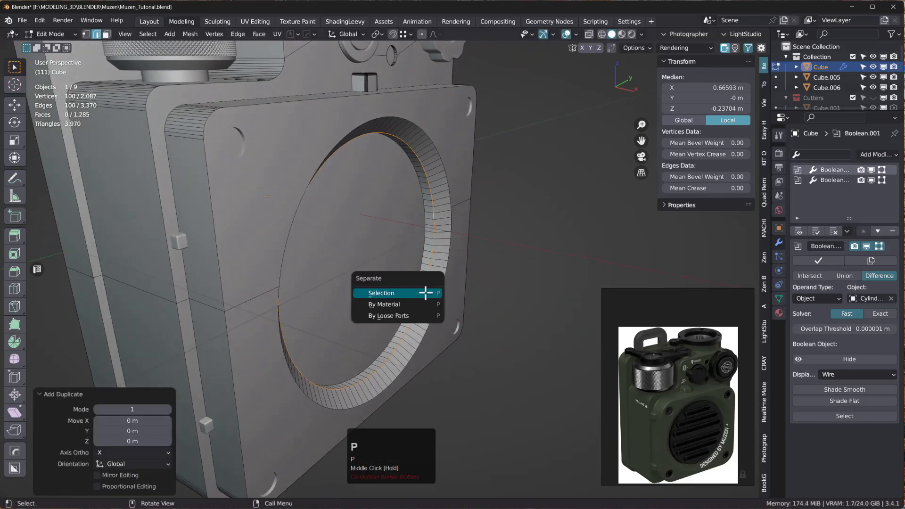
{"action": "left_click", "coordinate": [388, 291]}
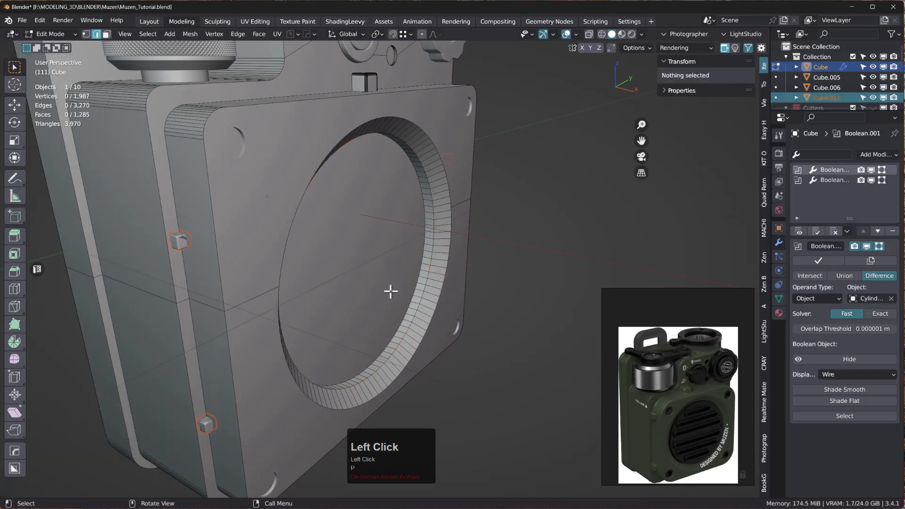
- In Object Mode, try to select the separated circular edge loop inside the speaker recess
{"action": "key", "text": "Tab"}
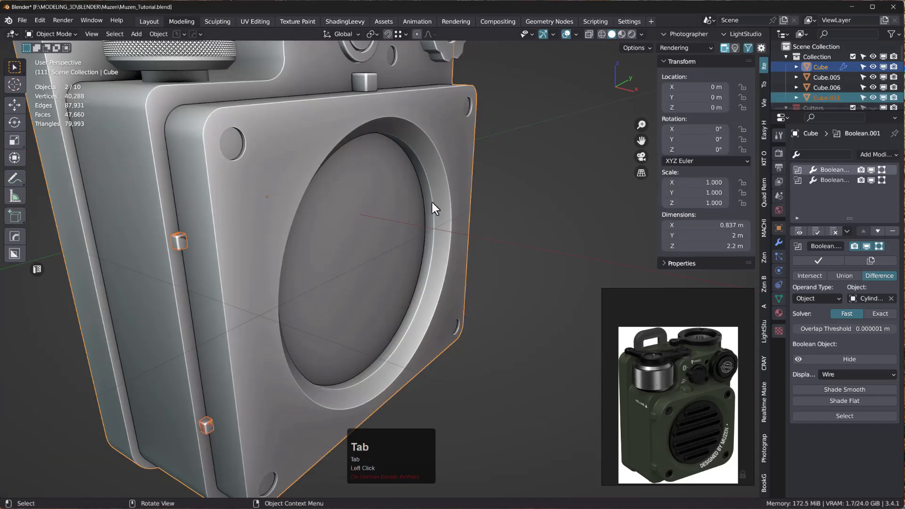
{"action": "left_click", "coordinate": [432, 202]}
{"action": "left_click", "coordinate": [432, 202]}
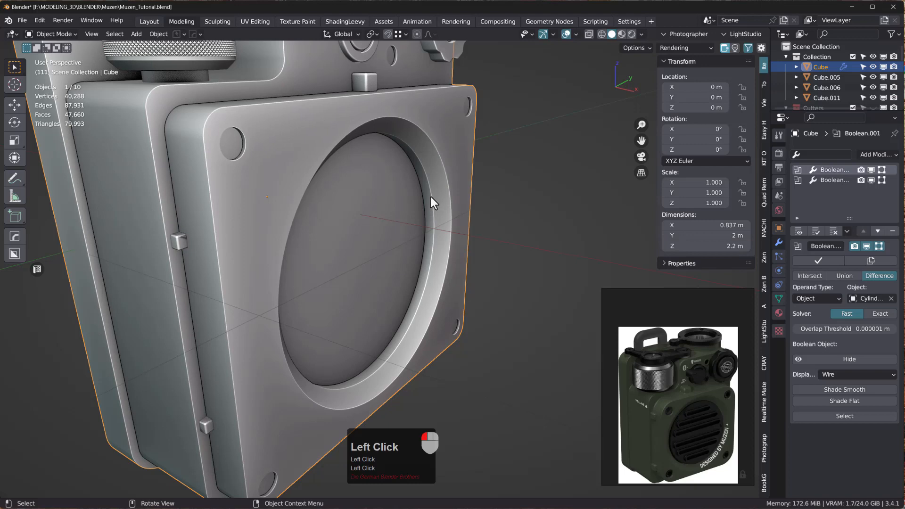
{"action": "scroll", "coordinate": [430, 197], "scroll_direction": "up", "scroll_amount": 5}
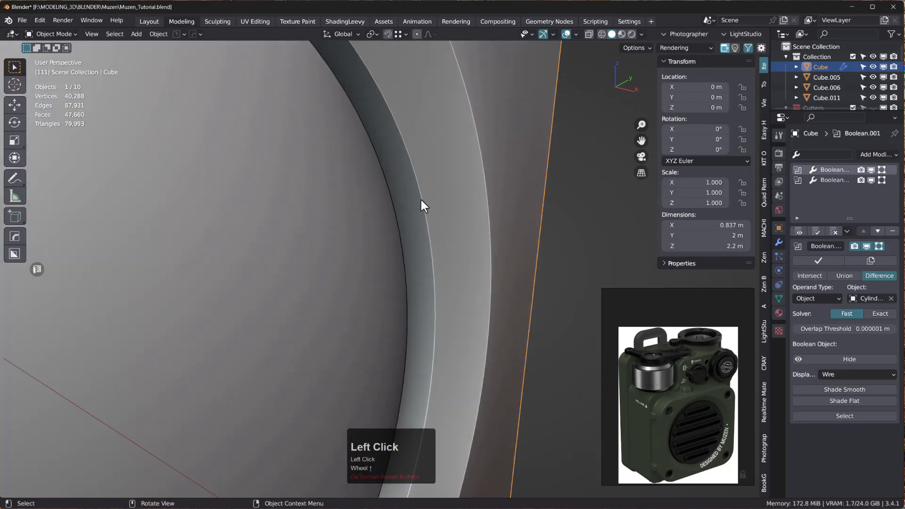
{"action": "double_click", "coordinate": [421, 200]}
{"action": "middle_click_drag", "start_coordinate": [421, 200], "coordinate": [434, 217]}
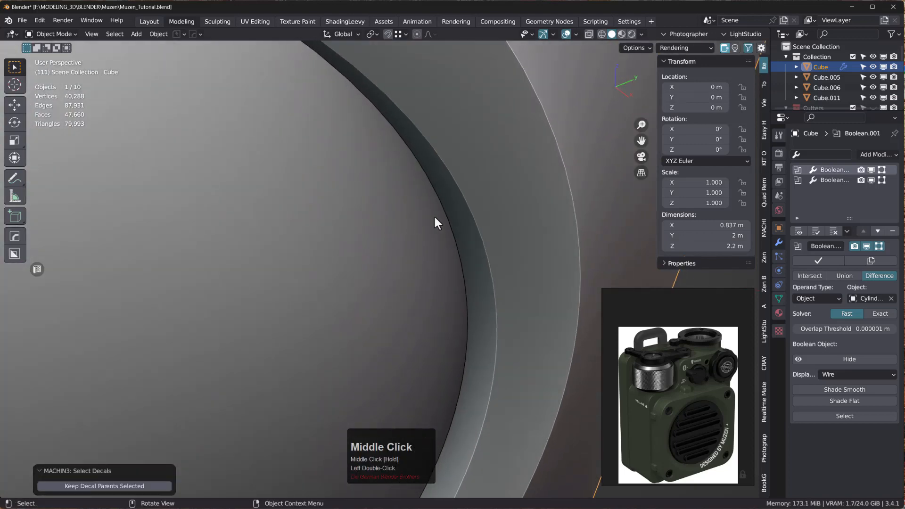
{"action": "left_click", "coordinate": [477, 229], "text": "alt"}
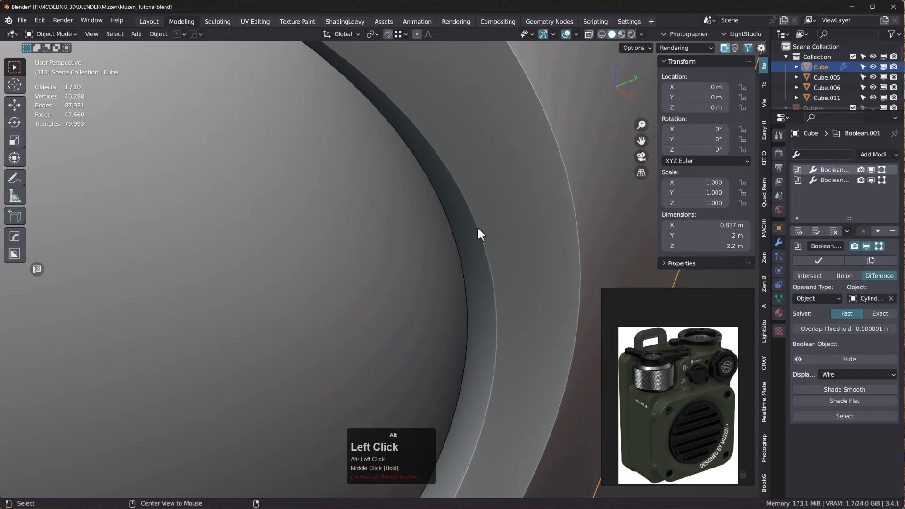
{"action": "scroll", "coordinate": [477, 225], "scroll_direction": "down", "scroll_amount": 5}
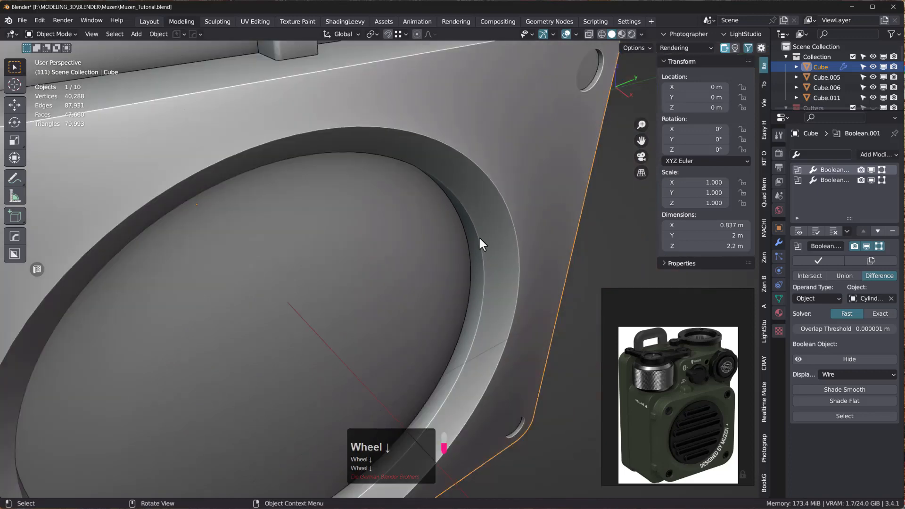
{"action": "left_click", "coordinate": [482, 245], "text": "alt"}
{"action": "left_click", "coordinate": [481, 245], "text": "alt"}
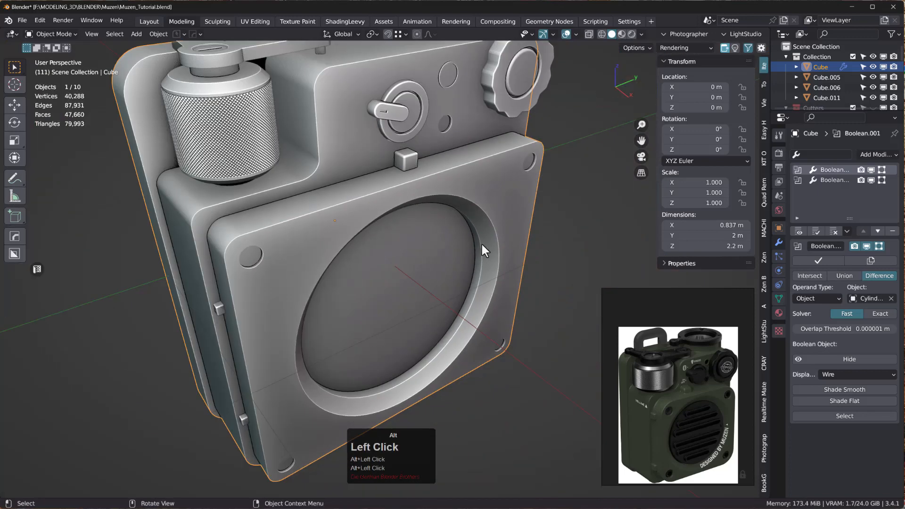
{"action": "mouse_move", "coordinate": [481, 245]}
{"action": "middle_mouse_down"}
{"action": "mouse_move", "coordinate": [479, 254]}
{"action": "mouse_move", "coordinate": [488, 241]}
{"action": "middle_mouse_up"}
{"action": "left_click", "coordinate": [306, 241]}
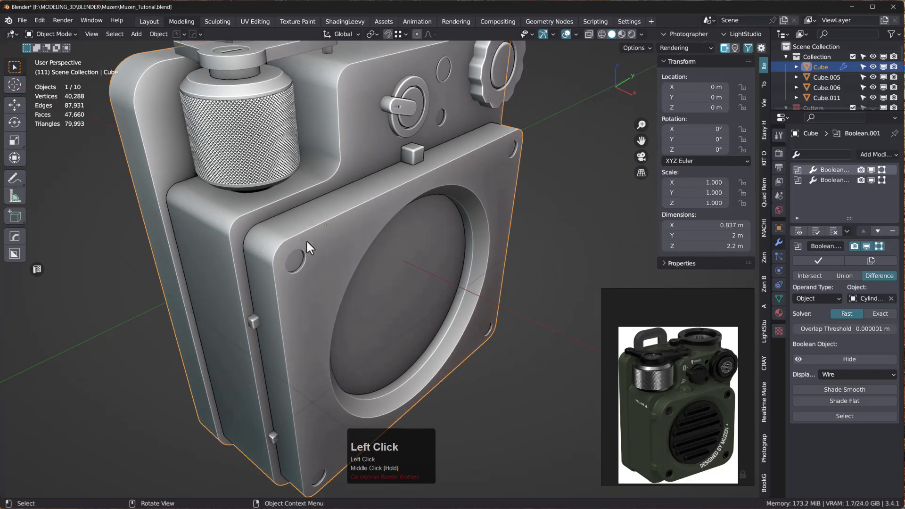
{"action": "middle_click_drag", "start_coordinate": [467, 298], "coordinate": [473, 279]}
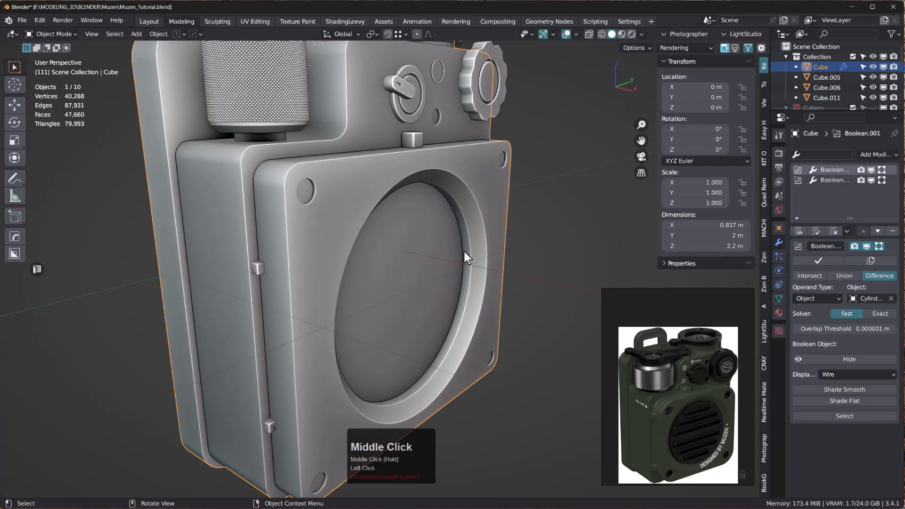
{"action": "left_click_drag", "start_coordinate": [463, 251], "coordinate": [478, 252]}
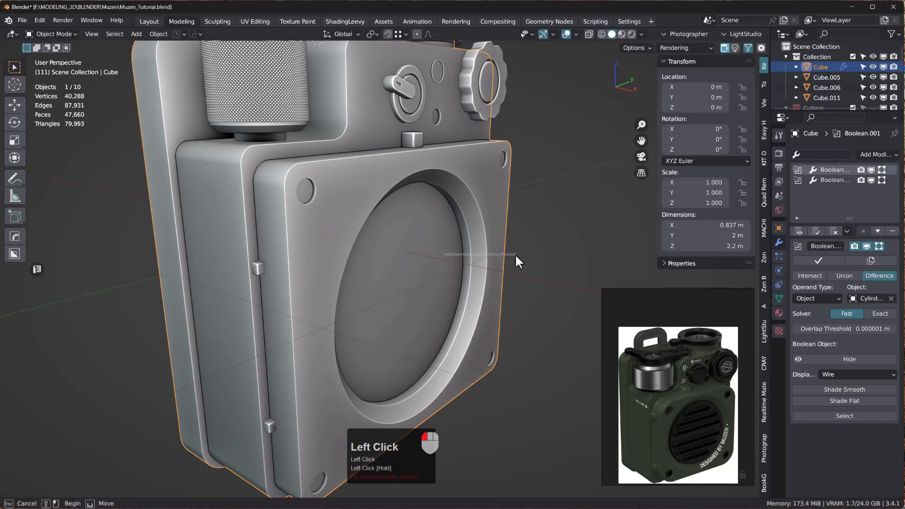
{"action": "middle_click_drag", "start_coordinate": [491, 264], "coordinate": [454, 278]}
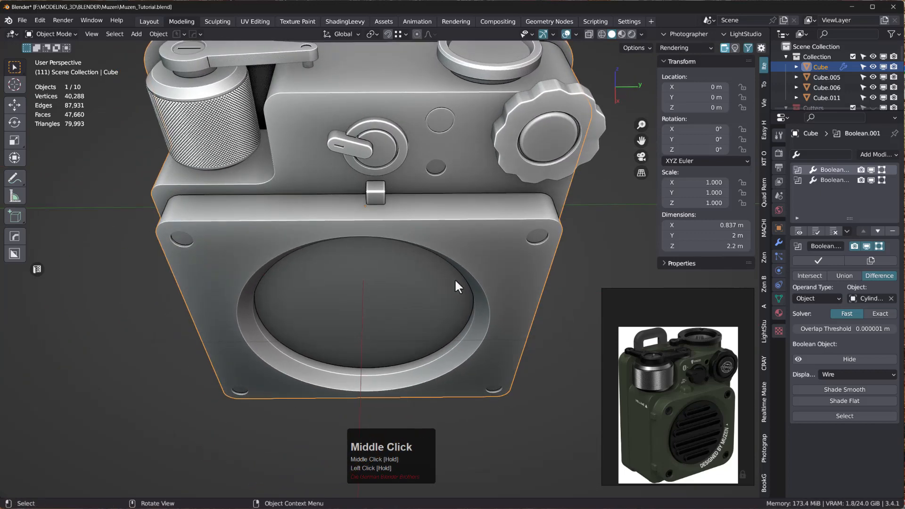
- Run the MACHIN3 Clean Up on the radio body's mesh in Edit Mode and pick the recess wall's faces
{"action": "key", "text": "Tab"}
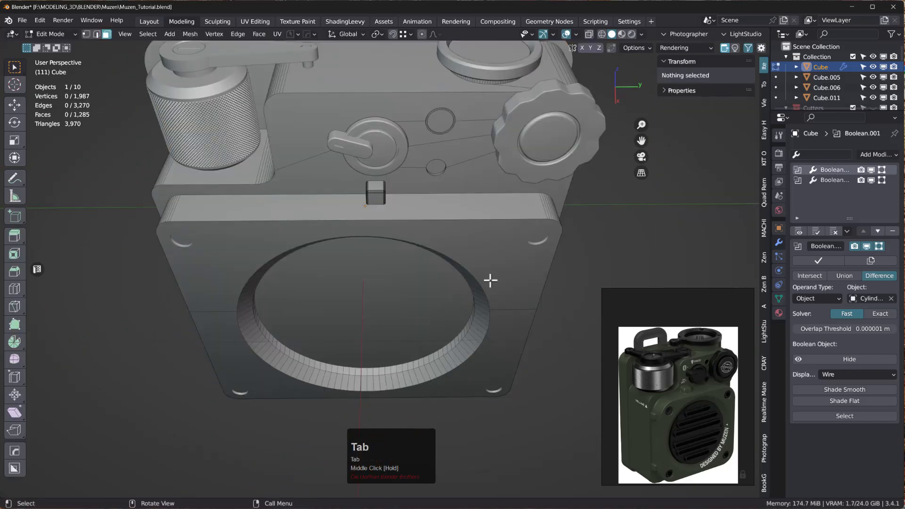
{"action": "key", "text": "3"}
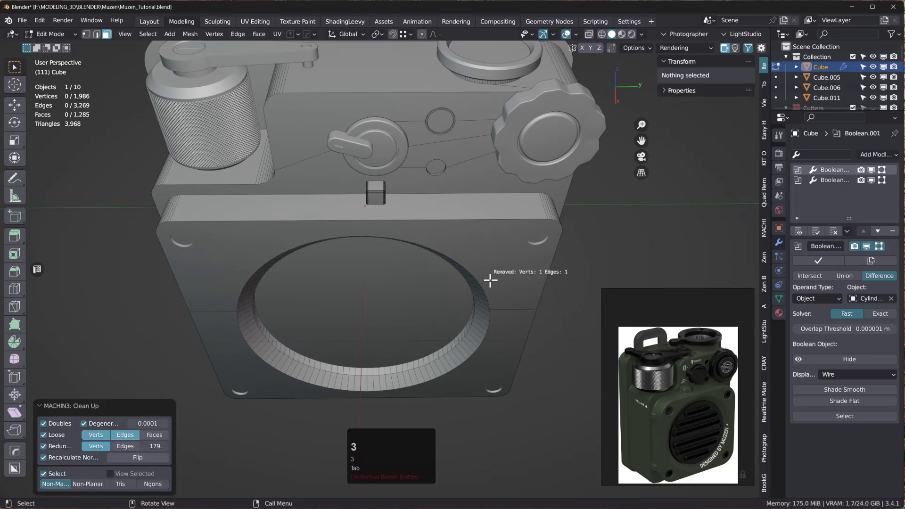
{"action": "middle_click_drag", "start_coordinate": [474, 361], "coordinate": [486, 327]}
{"action": "double_click", "coordinate": [486, 322]}
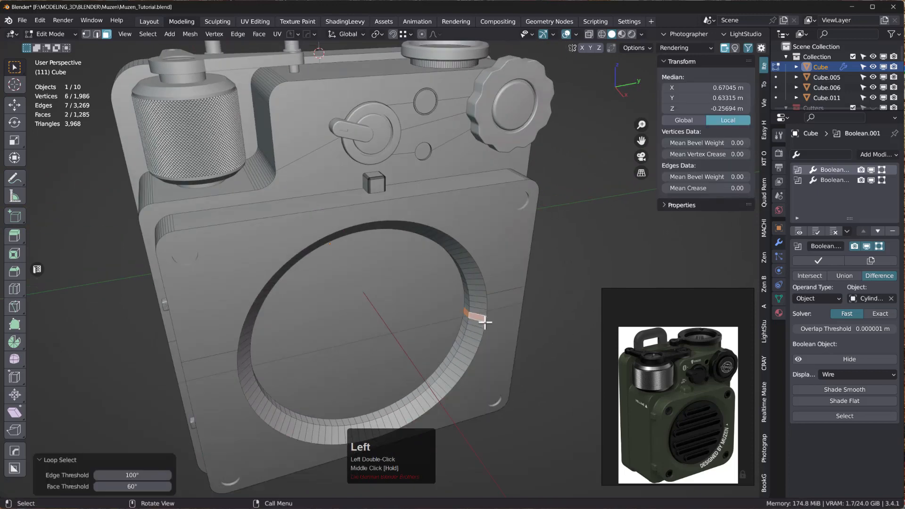
- Select the speaker recess's inner circular edge loop, duplicate it in place and separate the copy into its own object
{"action": "key", "text": "Tab"}
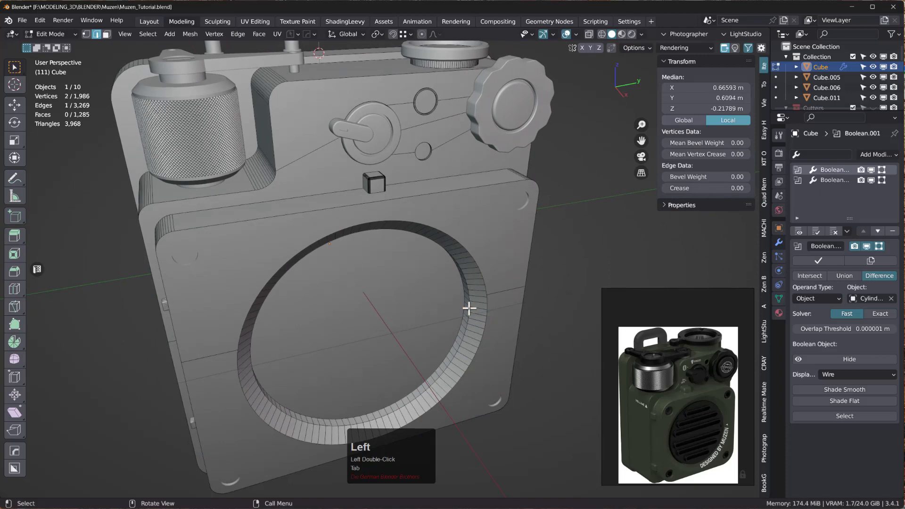
{"action": "double_click", "coordinate": [468, 310]}
{"action": "key", "text": "shift"}
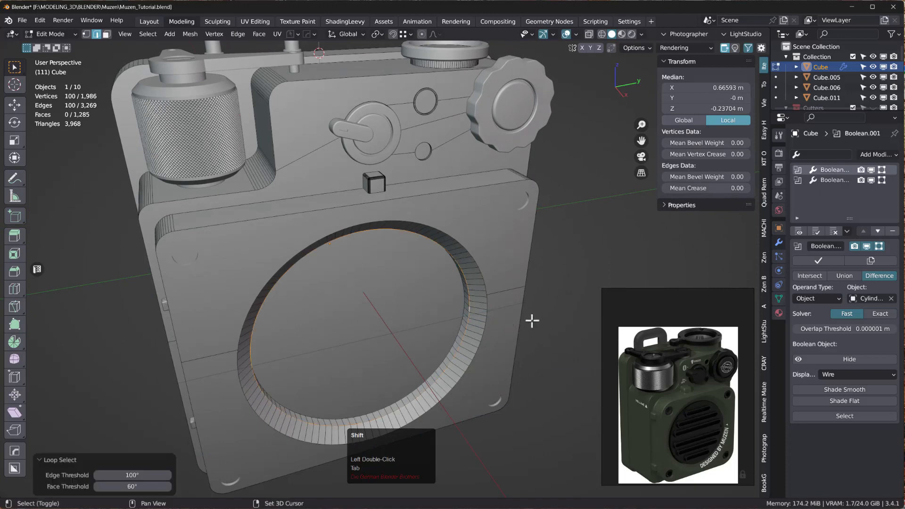
{"action": "key", "text": "shift+d"}
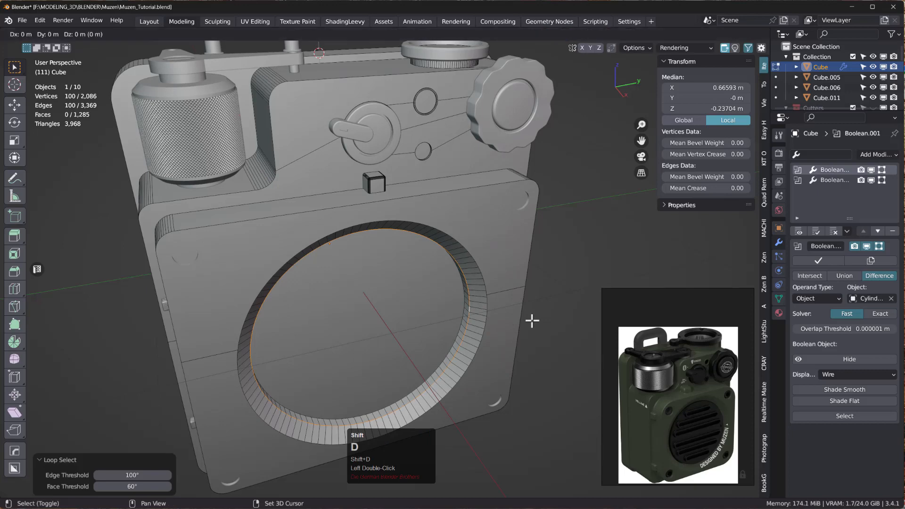
{"action": "right_click", "coordinate": [532, 321]}
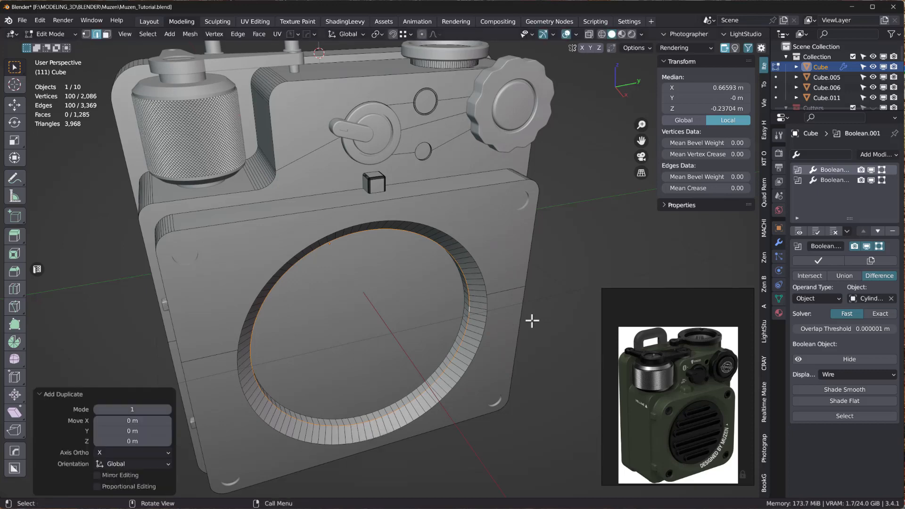
{"action": "key", "text": "p"}
{"action": "left_click", "coordinate": [530, 318]}
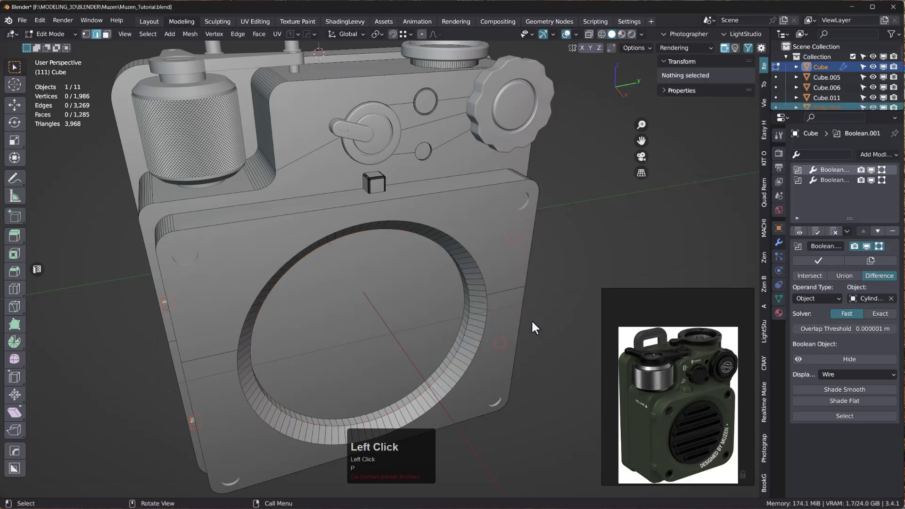
- Try to select the newly separated loop in Object Mode, directly on the recess edge and with a box selection
{"action": "key", "text": "Tab"}
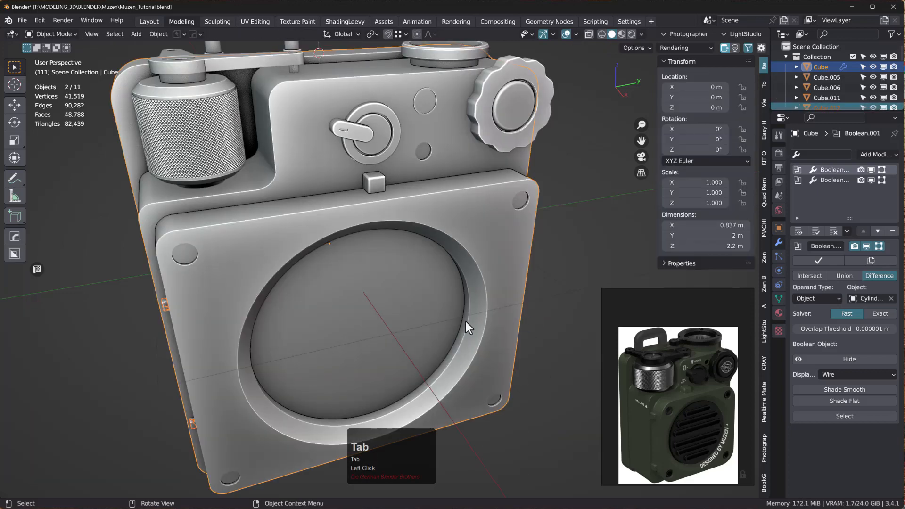
{"action": "left_click", "coordinate": [467, 320]}
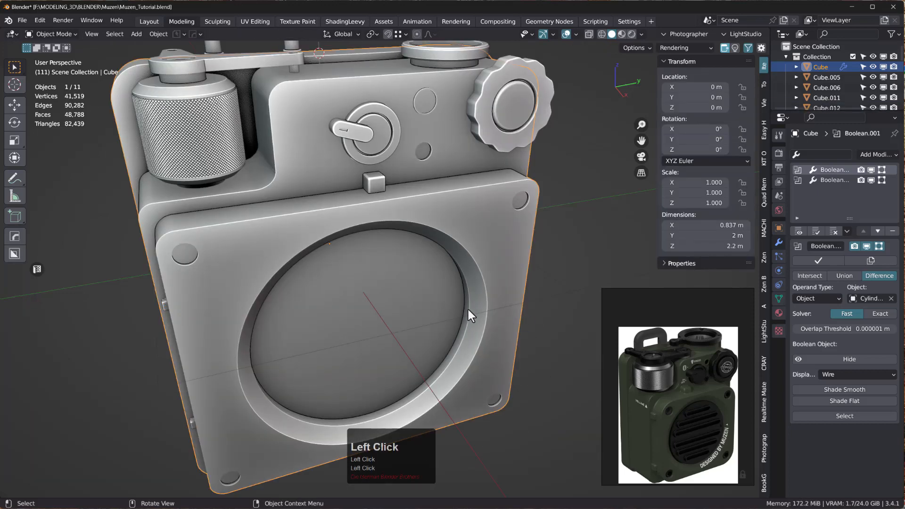
{"action": "left_click", "coordinate": [466, 291], "text": "alt"}
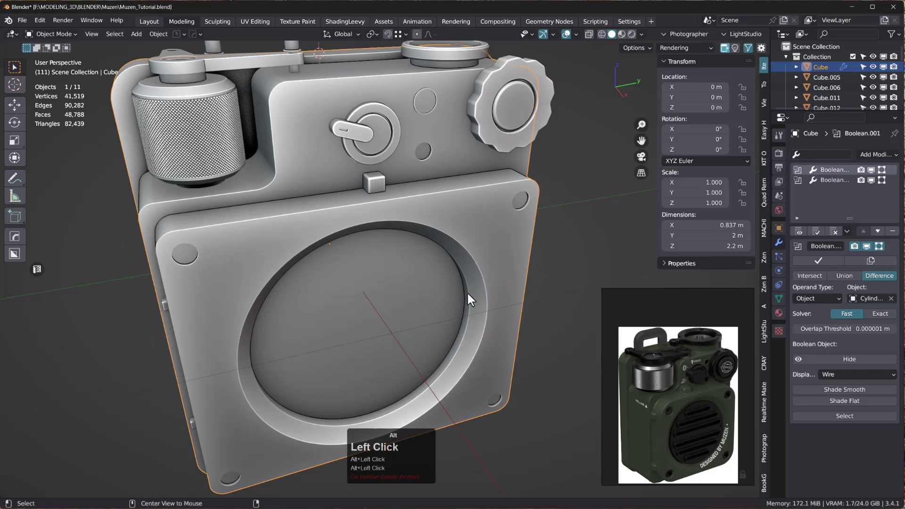
{"action": "middle_click_drag", "start_coordinate": [467, 291], "coordinate": [442, 213]}
{"action": "left_click", "coordinate": [440, 217]}
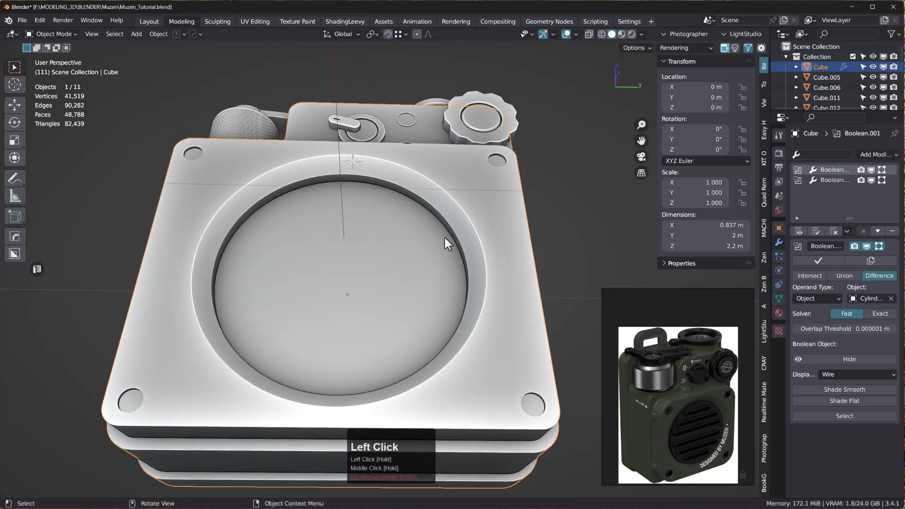
{"action": "left_click_drag", "start_coordinate": [527, 216], "coordinate": [595, 273]}
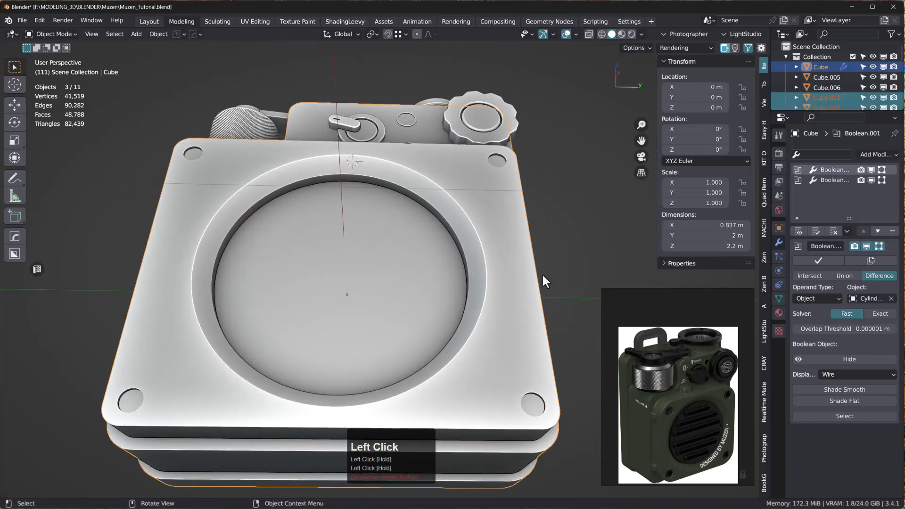
- Identify the separated loop objects by toggling the viewport visibility of Cube.012, Cube.011 and the radio body
{"action": "scroll", "coordinate": [840, 64], "scroll_direction": "down", "scroll_amount": 3}
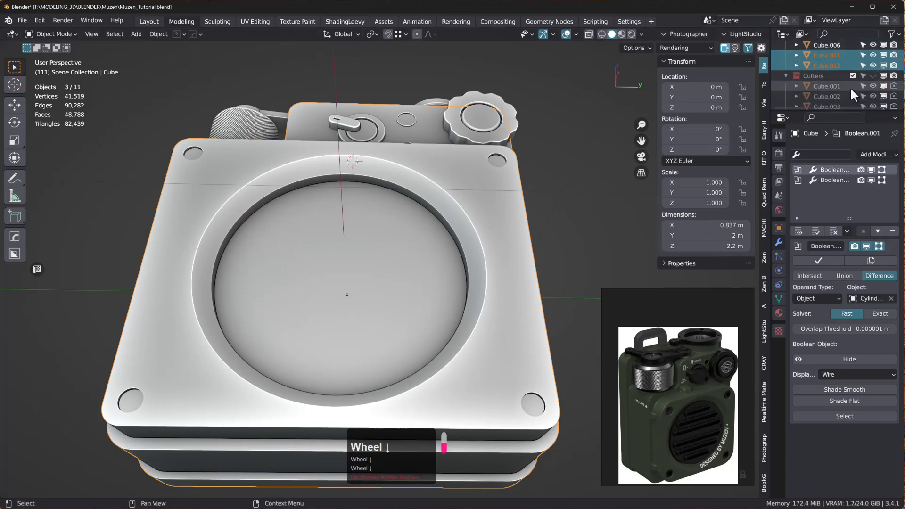
{"action": "left_click", "coordinate": [873, 66]}
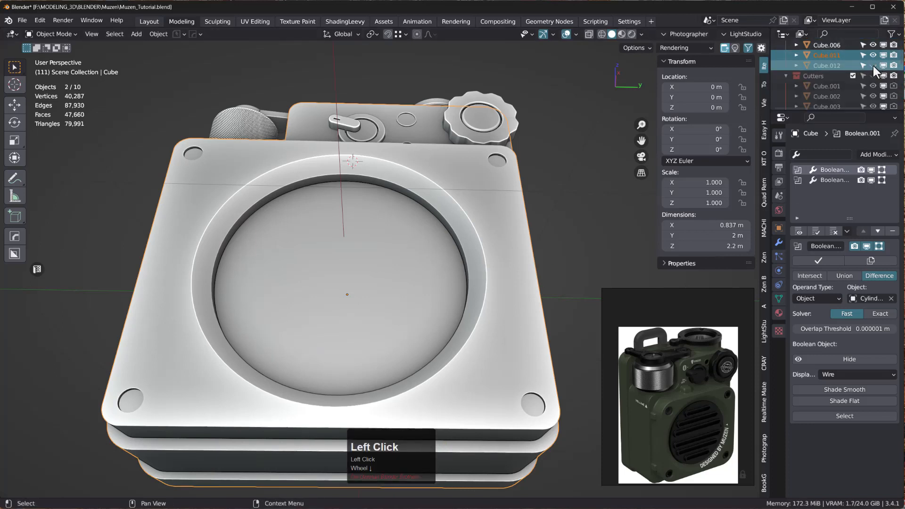
{"action": "left_click", "coordinate": [872, 66]}
{"action": "left_click", "coordinate": [871, 55]}
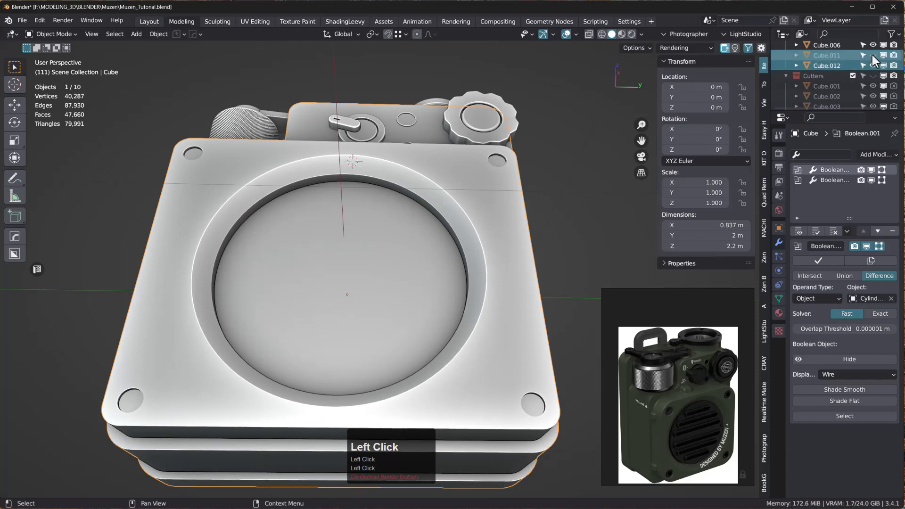
{"action": "scroll", "coordinate": [872, 56], "scroll_direction": "up", "scroll_amount": 3}
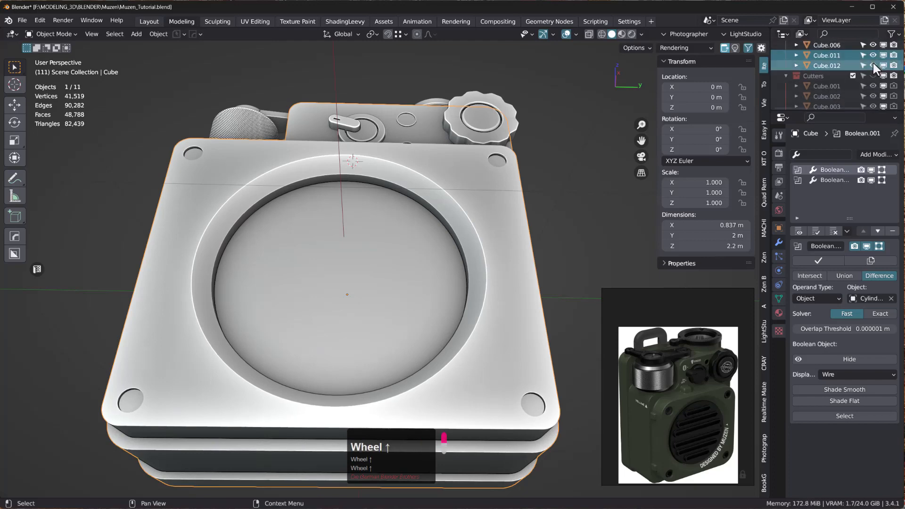
{"action": "left_click", "coordinate": [873, 67]}
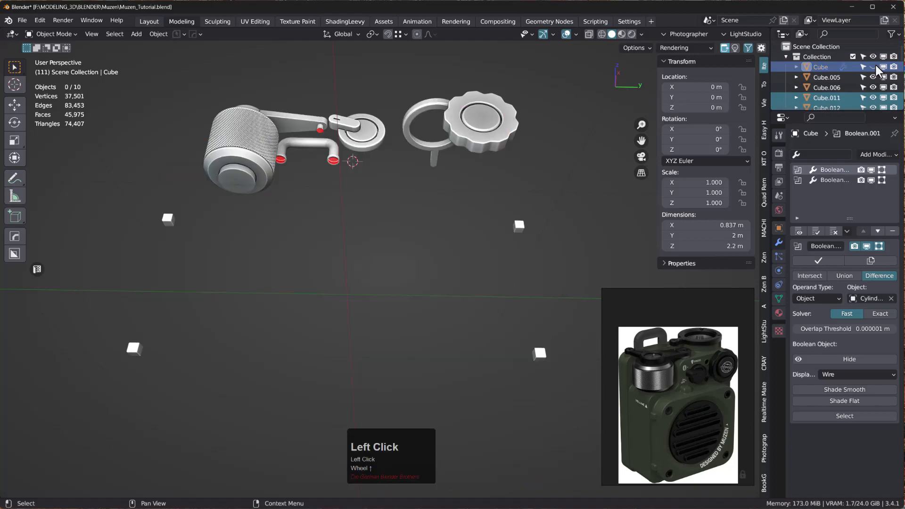
{"action": "middle_click_drag", "start_coordinate": [555, 224], "coordinate": [456, 245]}
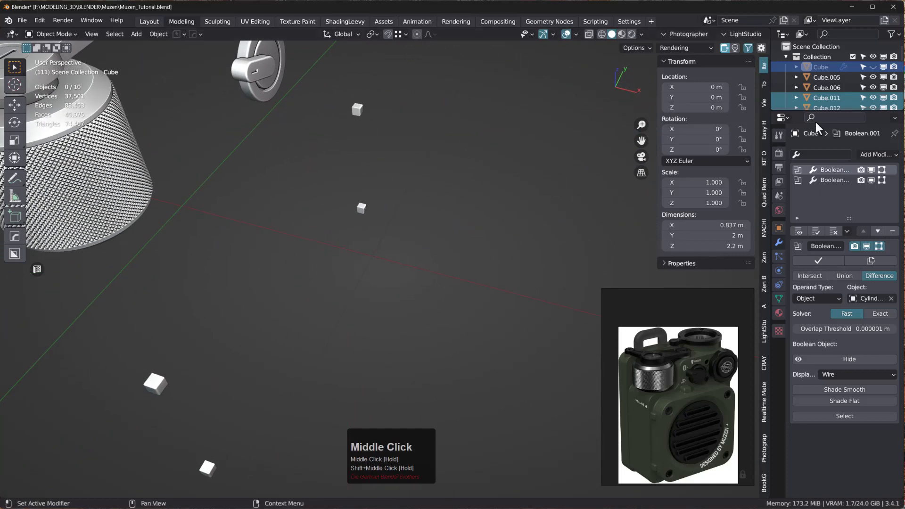
{"action": "left_click", "coordinate": [872, 66]}
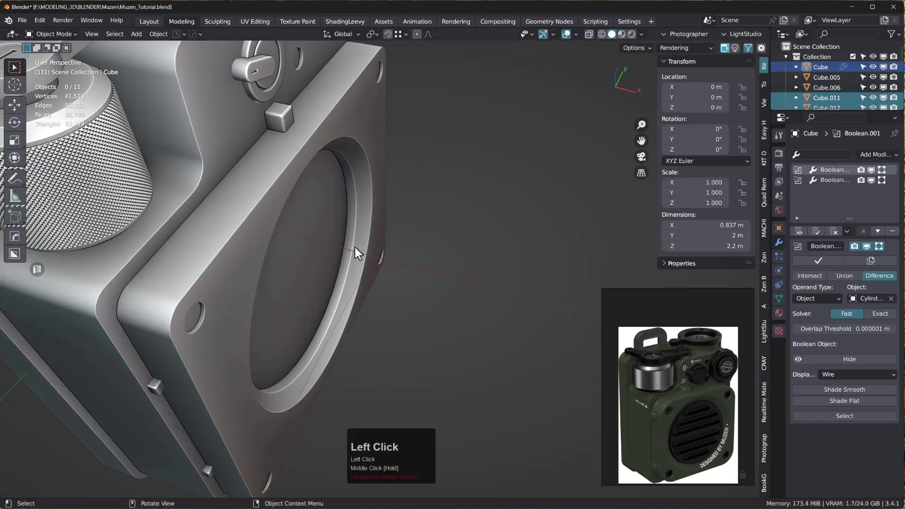
- Select the recess's inner edge loop on the radio body in Edit Mode and try moving it, cancelling the move
{"action": "key", "text": "Tab"}
{"action": "double_click", "coordinate": [355, 201]}
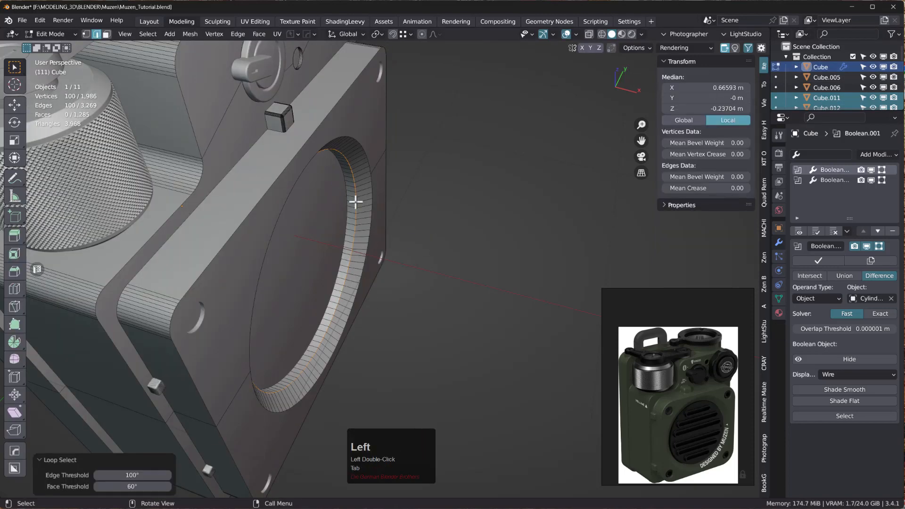
{"action": "key", "text": "g"}
{"action": "right_click", "coordinate": [448, 224]}
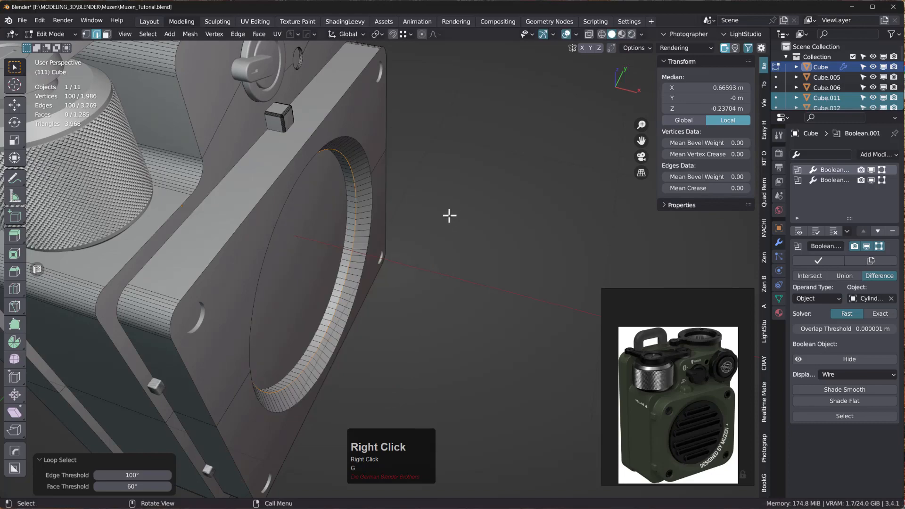
{"action": "middle_click_drag", "start_coordinate": [409, 231], "coordinate": [369, 212]}
{"action": "middle_click_drag", "start_coordinate": [353, 253], "coordinate": [486, 213], "text": "shift"}
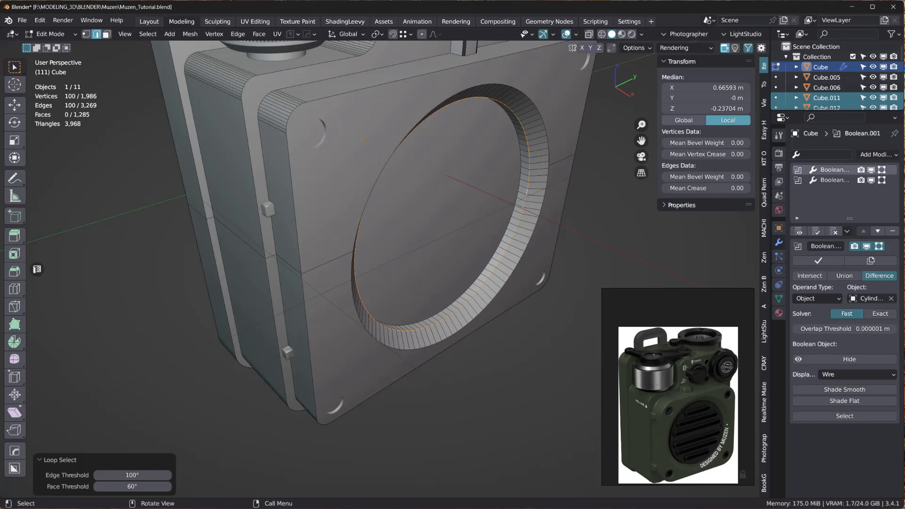
- Return to Object Mode, select the radio body and apply its remaining Boolean modifiers
{"action": "key", "text": "Tab"}
{"action": "left_click", "coordinate": [422, 246]}
{"action": "middle_click_drag", "start_coordinate": [353, 277], "coordinate": [392, 302]}
{"action": "middle_click_drag", "start_coordinate": [333, 267], "coordinate": [297, 282], "text": "shift"}
{"action": "left_click", "coordinate": [318, 144]}
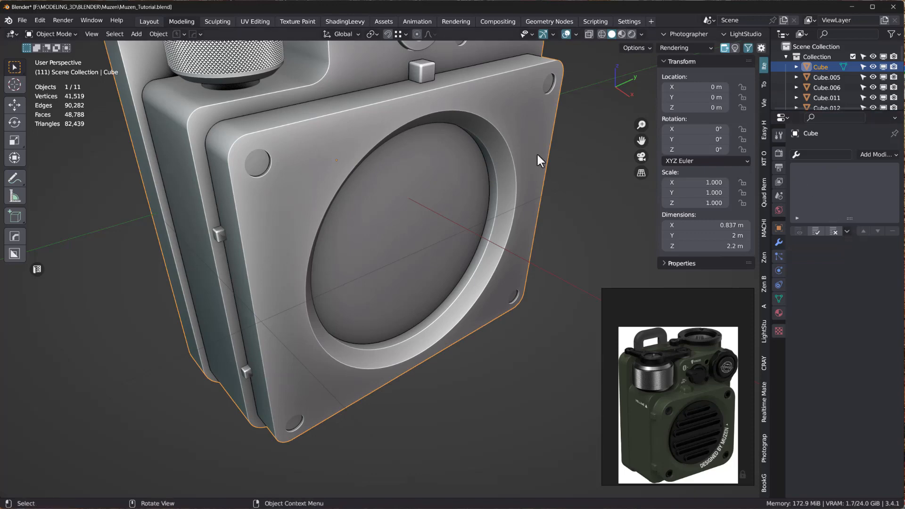
- Duplicate the speaker recess's inner edge loop in place in Edit Mode and separate the copy into its own object
{"action": "middle_click_drag", "start_coordinate": [492, 159], "coordinate": [493, 194]}
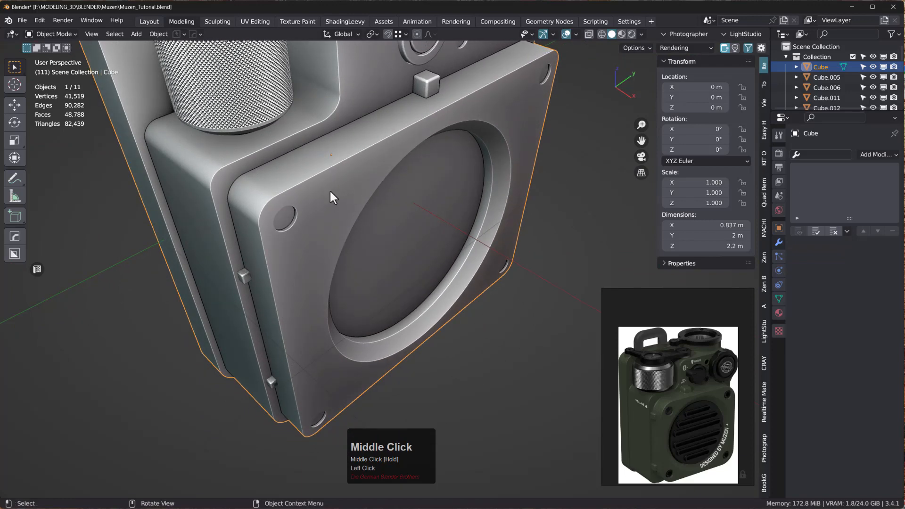
{"action": "scroll", "coordinate": [338, 194], "scroll_direction": "up", "scroll_amount": 1}
{"action": "middle_click_drag", "start_coordinate": [339, 188], "coordinate": [432, 173]}
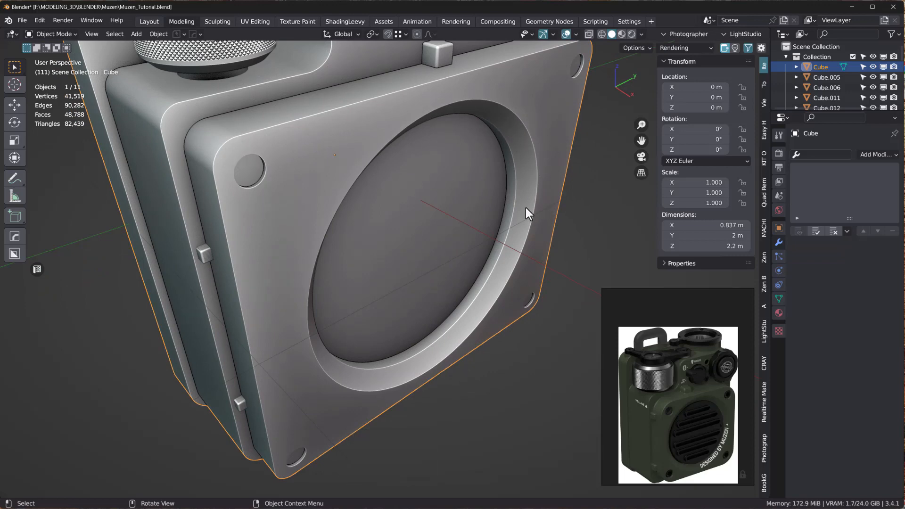
{"action": "key", "text": "Tab"}
{"action": "double_click", "coordinate": [506, 239]}
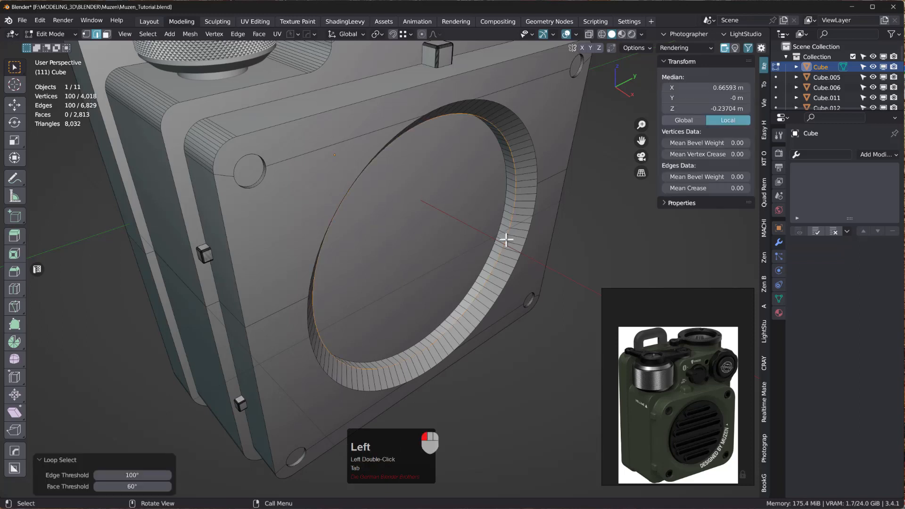
{"action": "key", "text": "shift+d"}
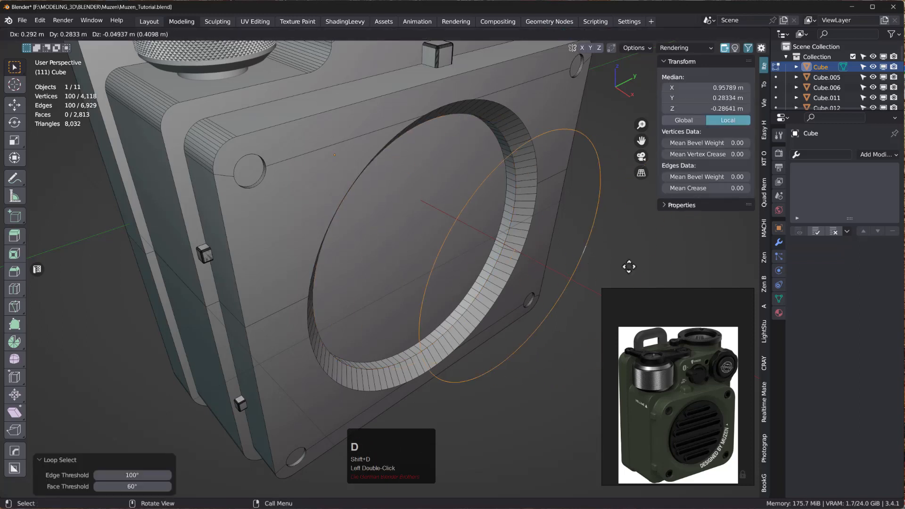
{"action": "right_click", "coordinate": [614, 275]}
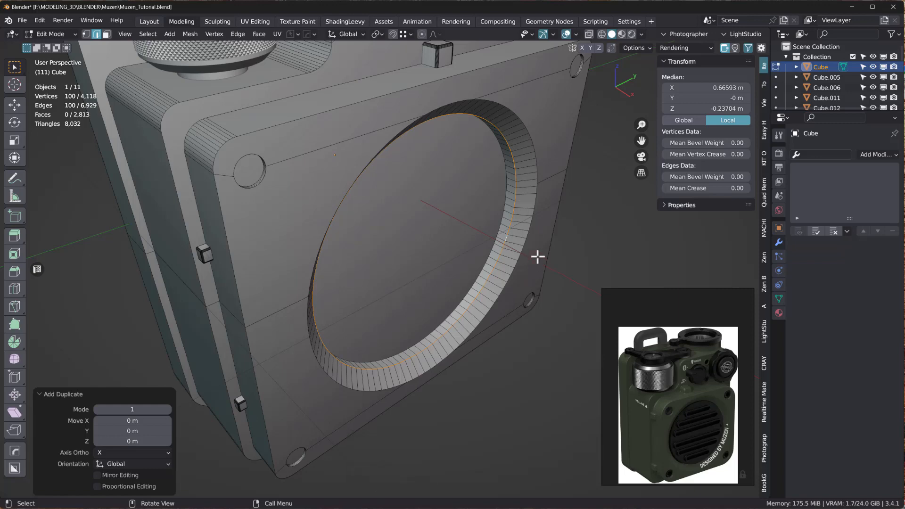
{"action": "key", "text": "p"}
{"action": "key", "text": "Return"}
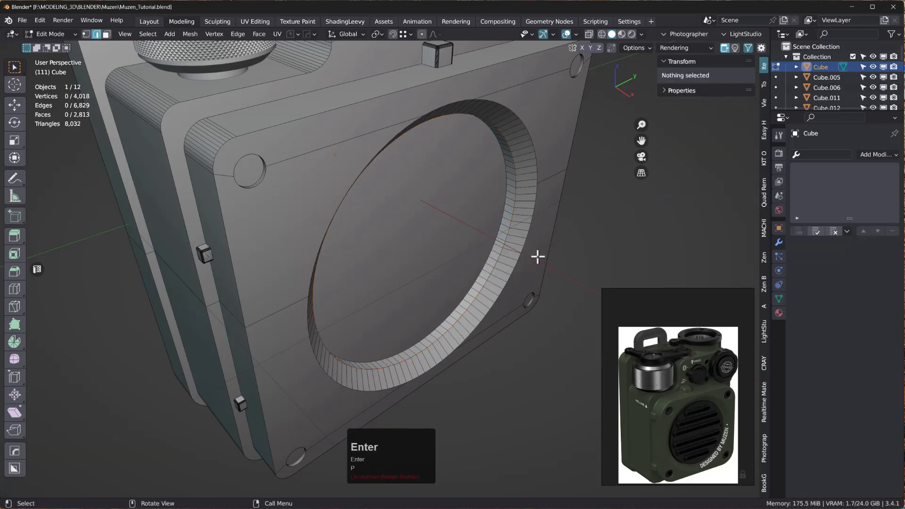
- Select only the newly separated loop object and fill its whole loop with a face in Edit Mode
{"action": "key", "text": "Tab"}
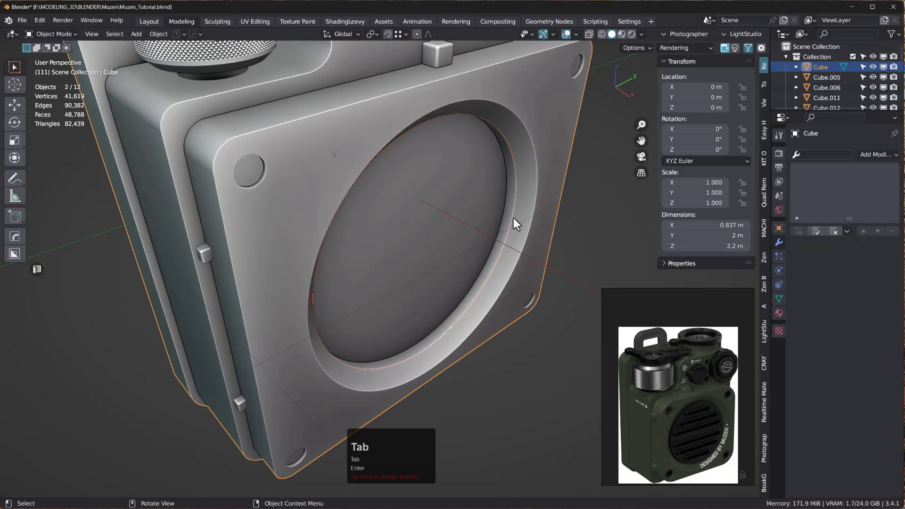
{"action": "left_click", "coordinate": [511, 218]}
{"action": "left_click", "coordinate": [511, 218]}
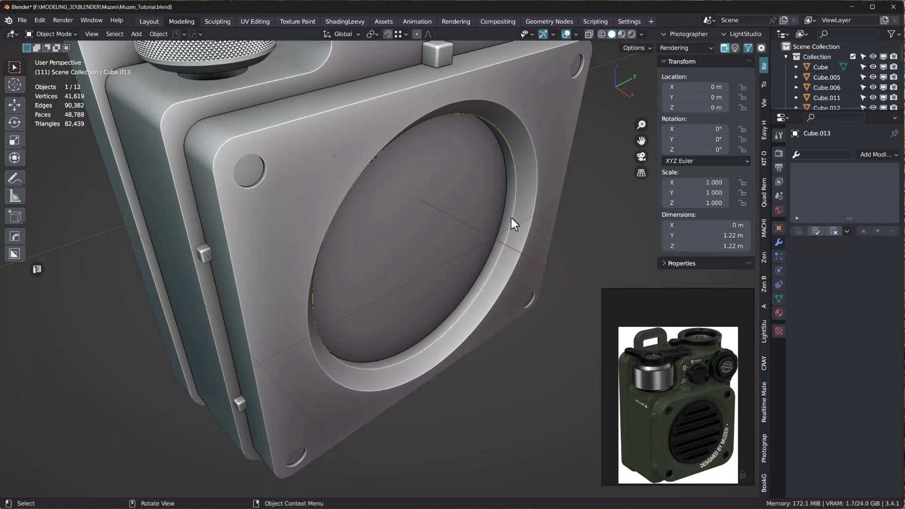
{"action": "key", "text": "Tab"}
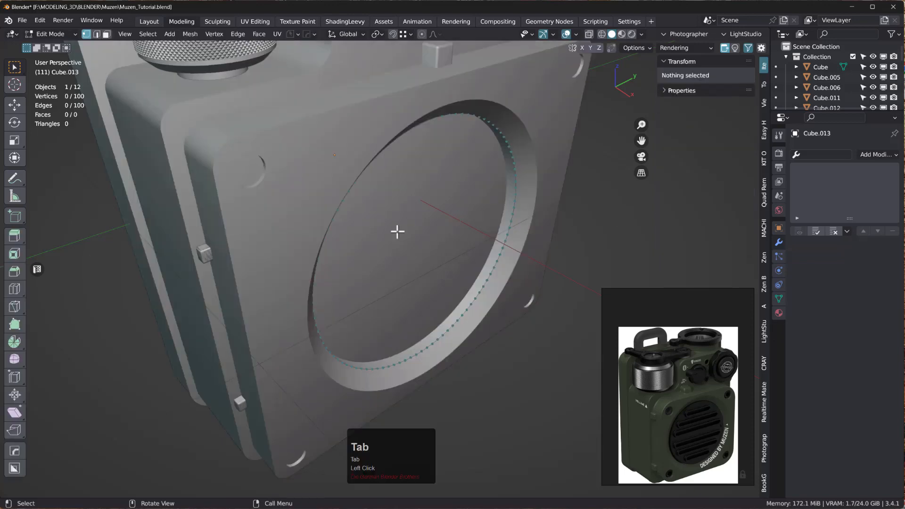
{"action": "key", "text": "a"}
{"action": "middle_click_drag", "start_coordinate": [546, 277], "coordinate": [527, 273]}
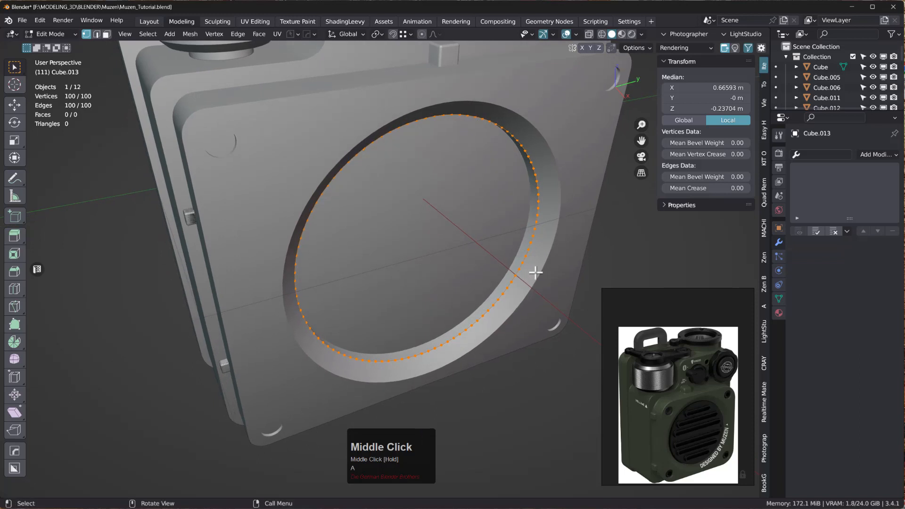
{"action": "key", "text": "f"}
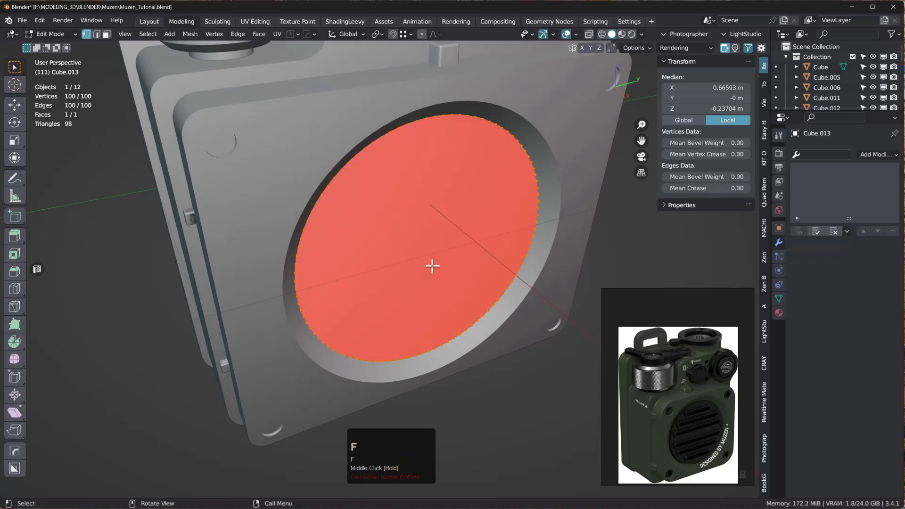
- Recalculate the filled disc's normals and flip its face so the normal points outward
{"action": "key", "text": "shift+n"}
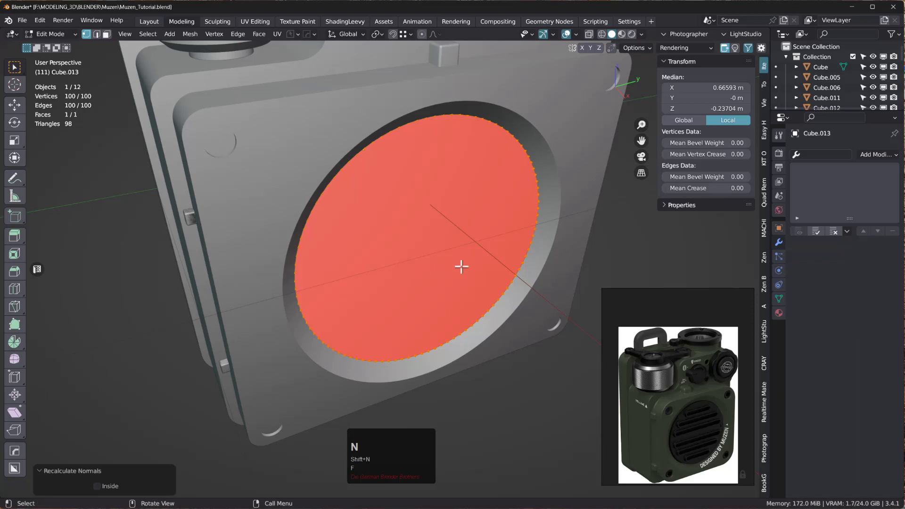
{"action": "key", "text": "Tab"}
{"action": "left_click", "coordinate": [535, 228]}
{"action": "left_click", "coordinate": [457, 236]}
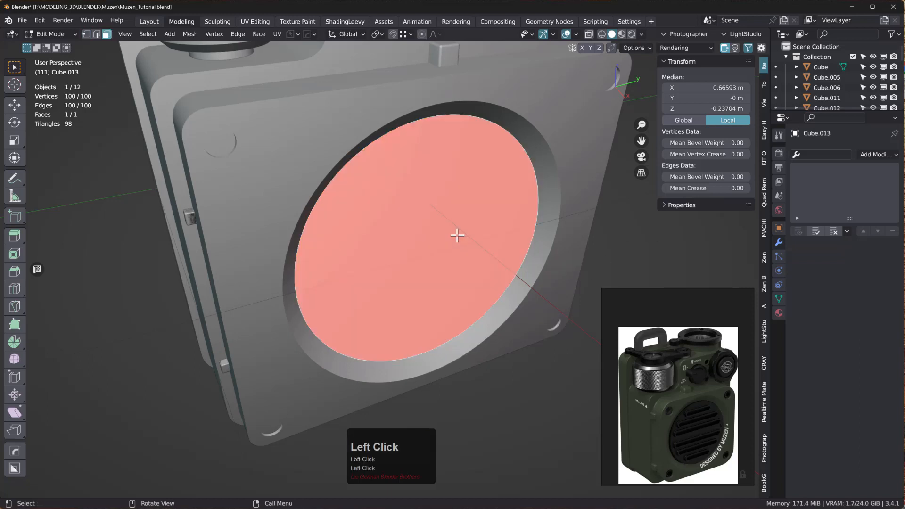
{"action": "key", "text": "alt+n"}
{"action": "key", "text": "Return"}
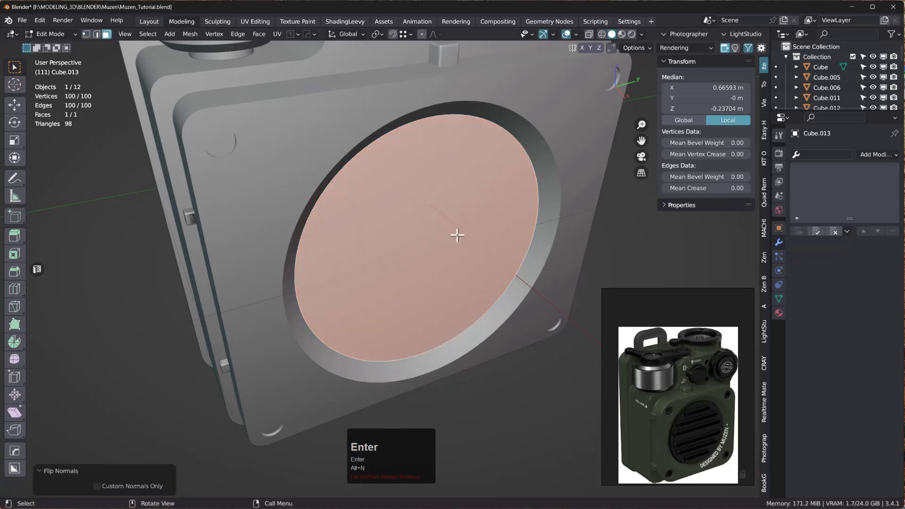
- Extrude the disc's face outward about 0.04 m along its normal and return to Object Mode
{"action": "middle_click_drag", "start_coordinate": [443, 244], "coordinate": [429, 228]}
{"action": "left_click", "coordinate": [429, 228]}
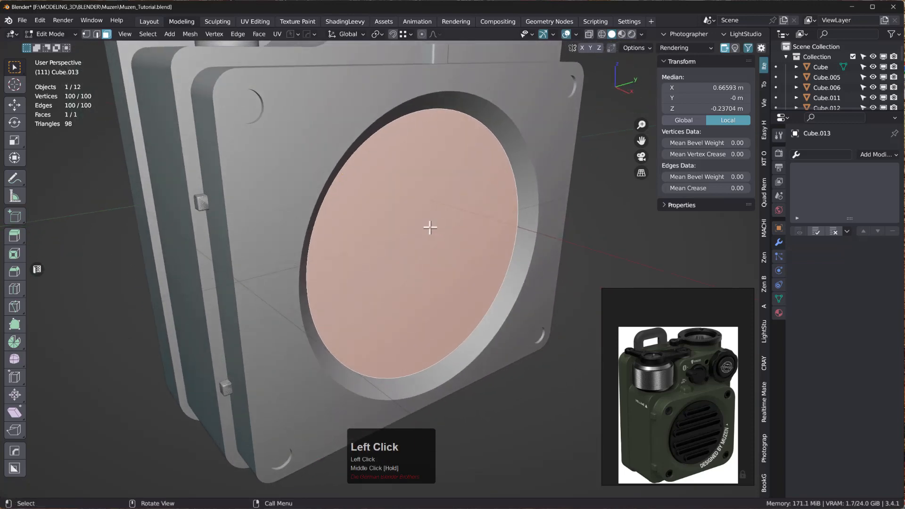
{"action": "key", "text": "e"}
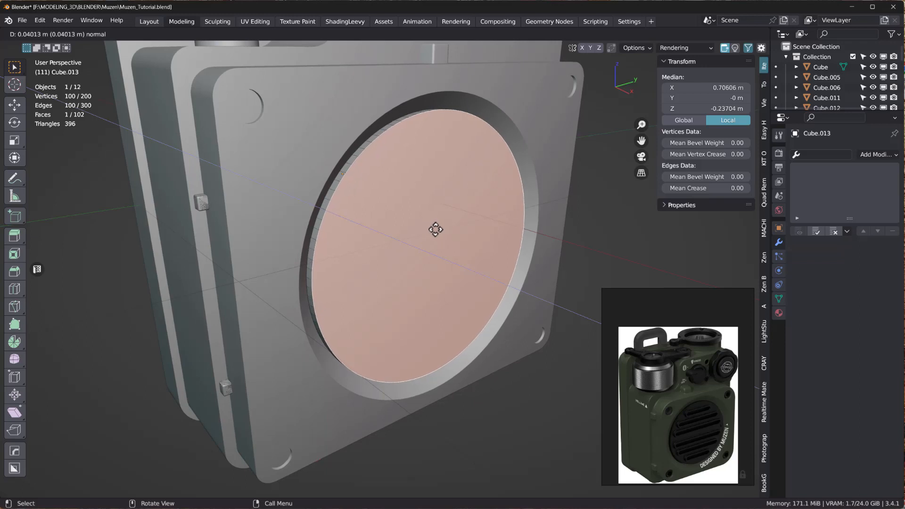
{"action": "left_click", "coordinate": [437, 231]}
{"action": "key", "text": "Tab"}
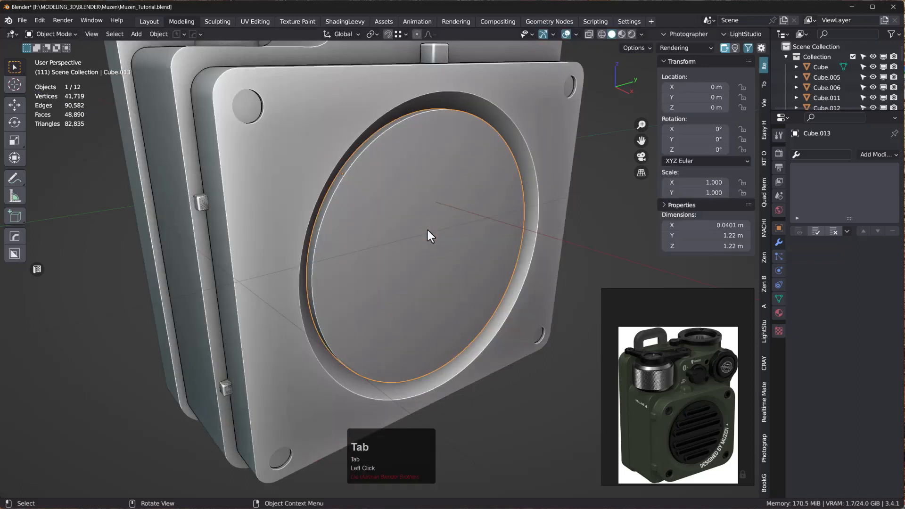
- Move the disc back into the recess by about 0.056 m along the global X axis
{"action": "key", "text": "g"}
{"action": "key", "text": "x"}
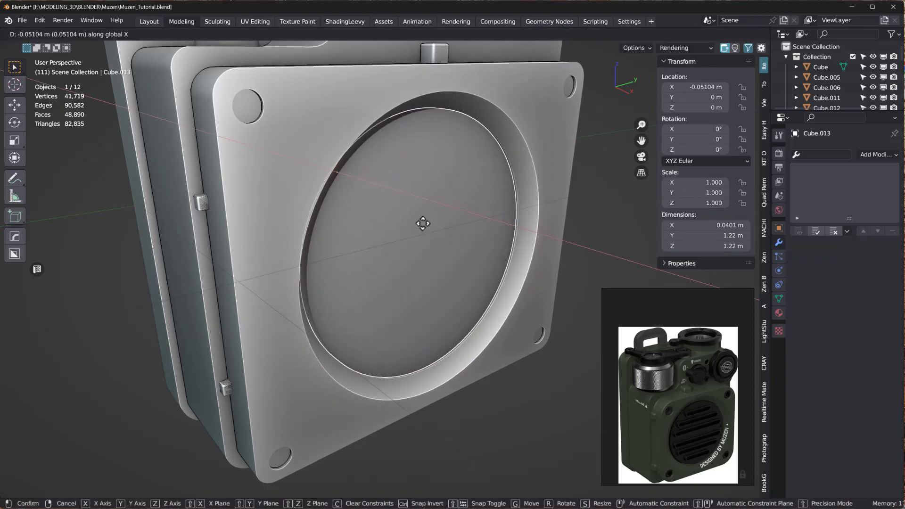
{"action": "left_click", "coordinate": [434, 242]}
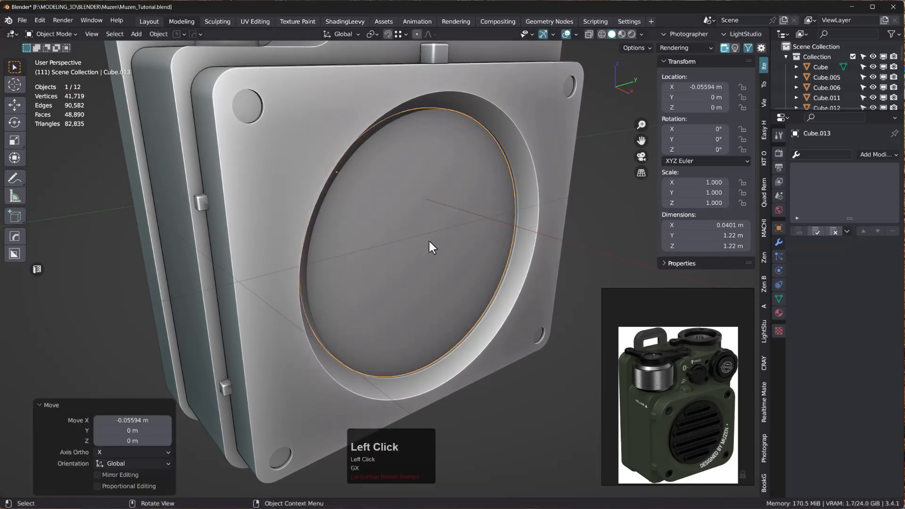
- Place the 3D cursor at the centre of the disc's front face and return to Object Mode in the right orthographic view
{"action": "middle_click_drag", "start_coordinate": [428, 239], "coordinate": [409, 239]}
{"action": "key", "text": "KP_3"}
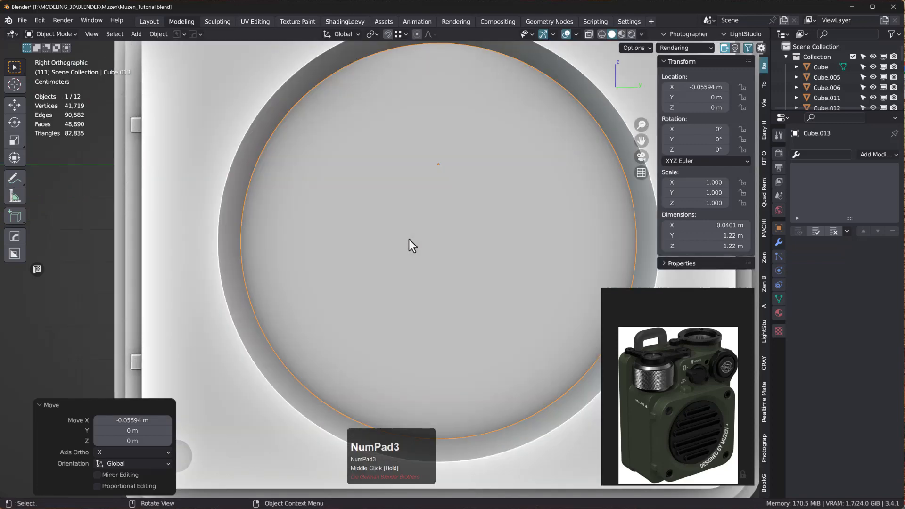
{"action": "key", "text": "Tab"}
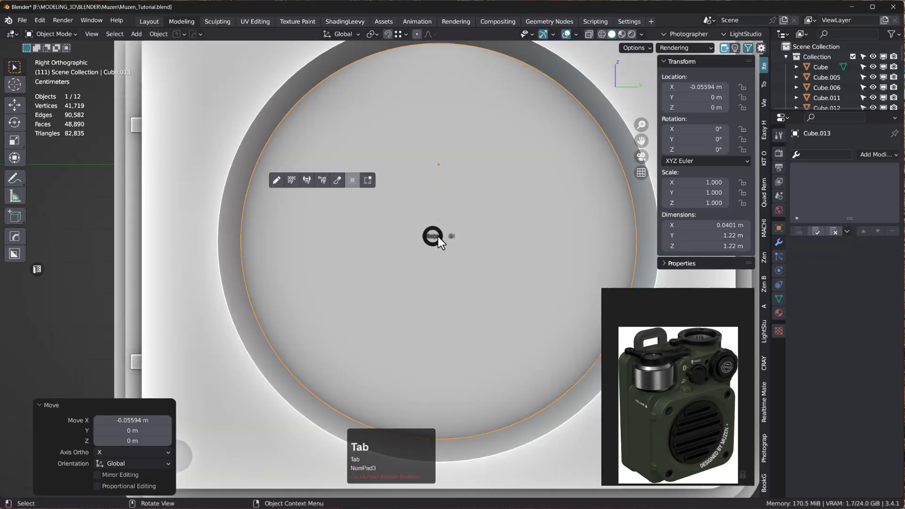
{"action": "left_click", "coordinate": [456, 231]}
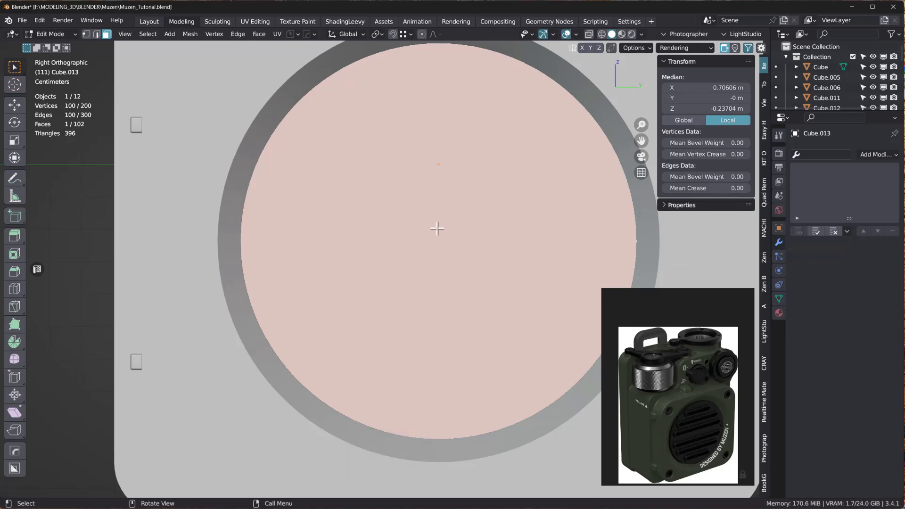
{"action": "left_click", "coordinate": [437, 228]}
{"action": "key", "text": "shift+s"}
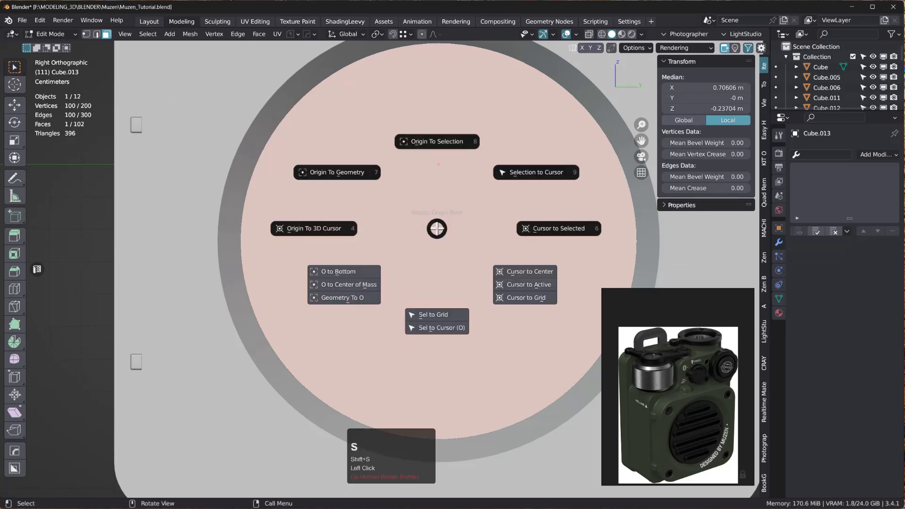
{"action": "left_click", "coordinate": [547, 230]}
{"action": "key", "text": "Tab"}
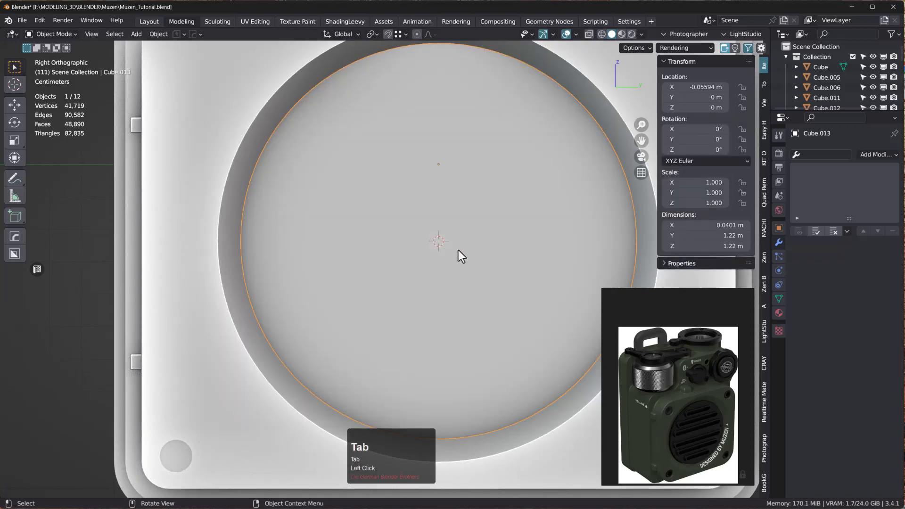
- Add a 0.04 m cube at the 3D cursor and scale it along Y into a horizontal bar about 1.09 m long
{"action": "key", "text": "space"}
{"action": "mouse_move", "coordinate": [434, 238]}
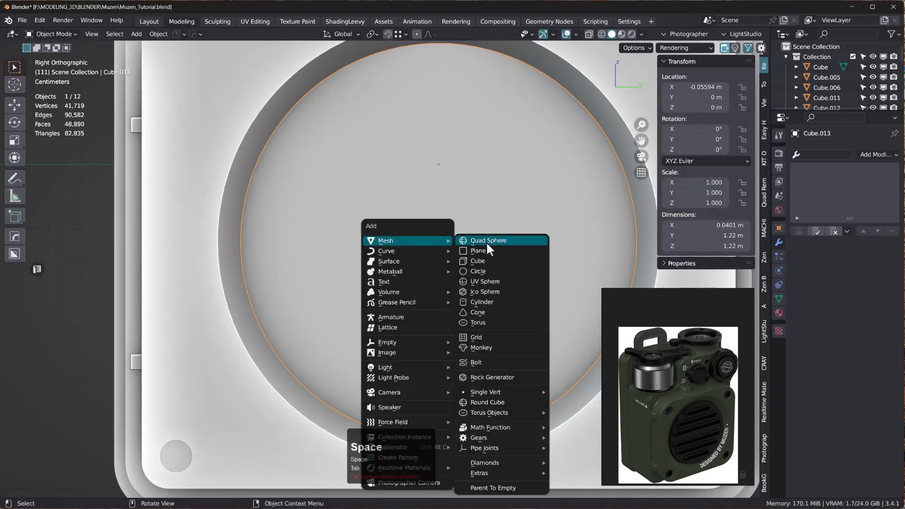
{"action": "left_click", "coordinate": [483, 261]}
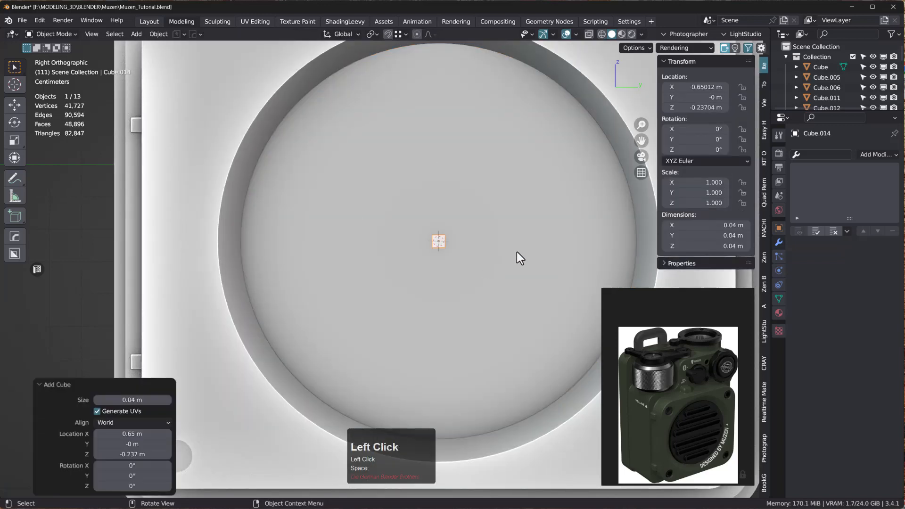
{"action": "key", "text": "s"}
{"action": "key", "text": "y"}
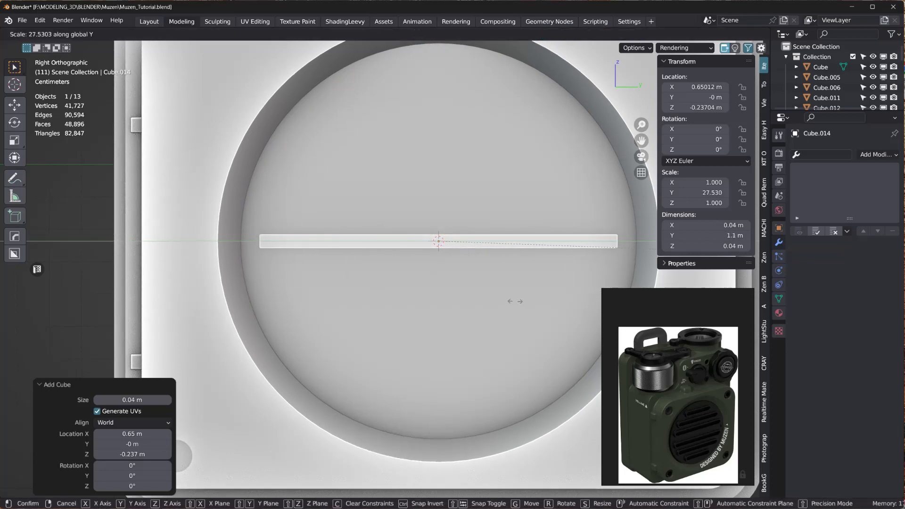
{"action": "left_click", "coordinate": [497, 304]}
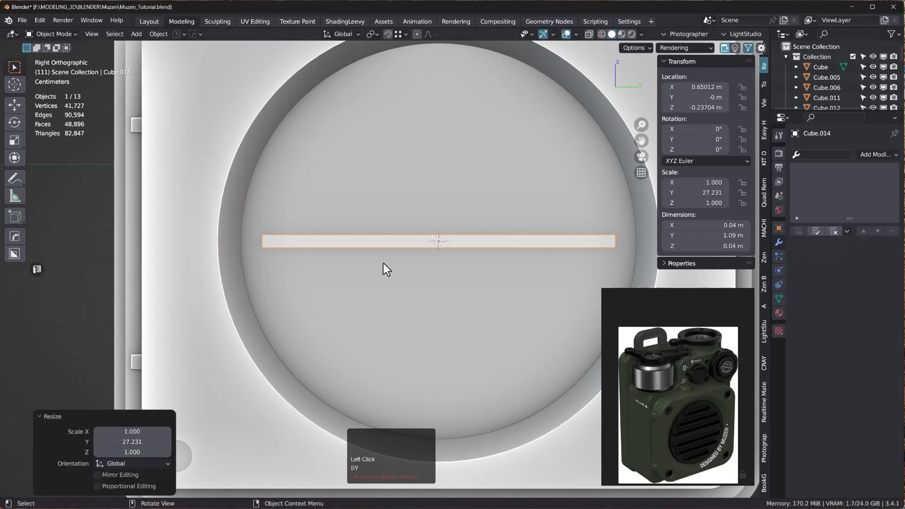
- Try raising the bar about 0.089 m along Z and placing a duplicate about 0.139 m above it, and undo both
{"action": "key", "text": "g"}
{"action": "key", "text": "z"}
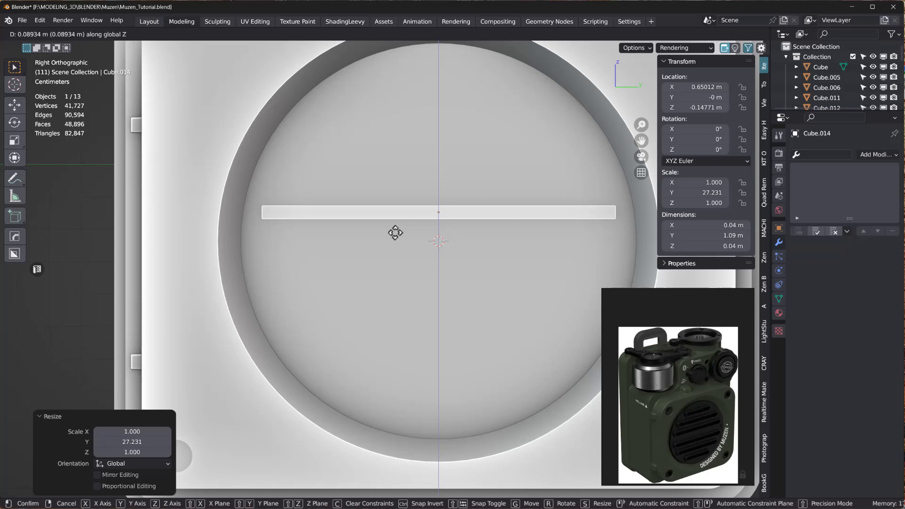
{"action": "left_click", "coordinate": [395, 232]}
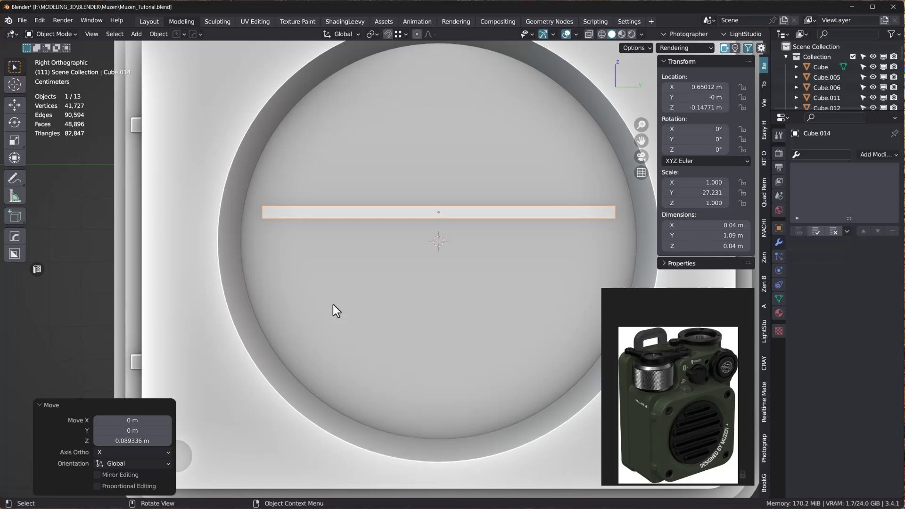
{"action": "key", "text": "shift+d"}
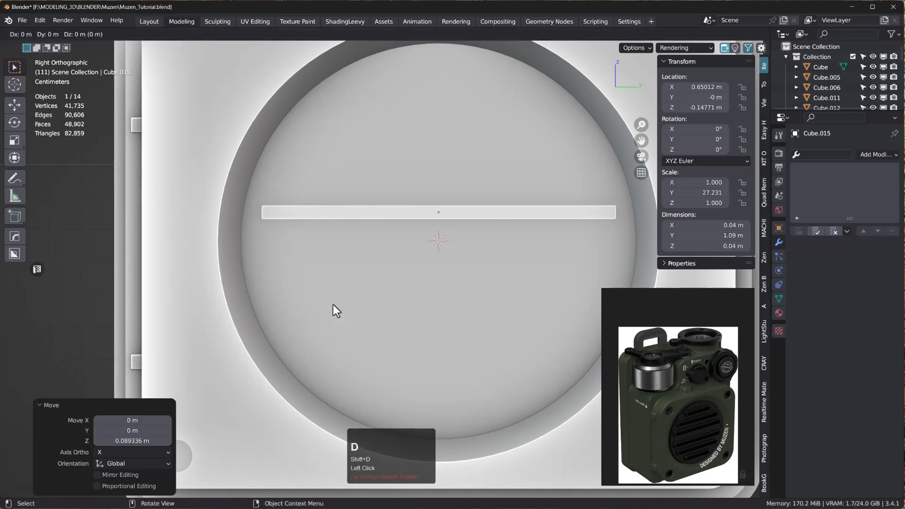
{"action": "key", "text": "z"}
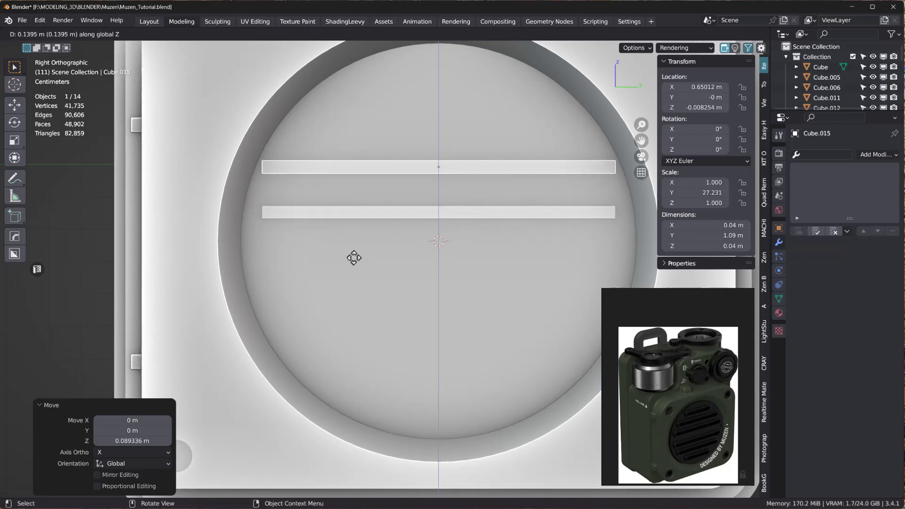
{"action": "left_click", "coordinate": [354, 258]}
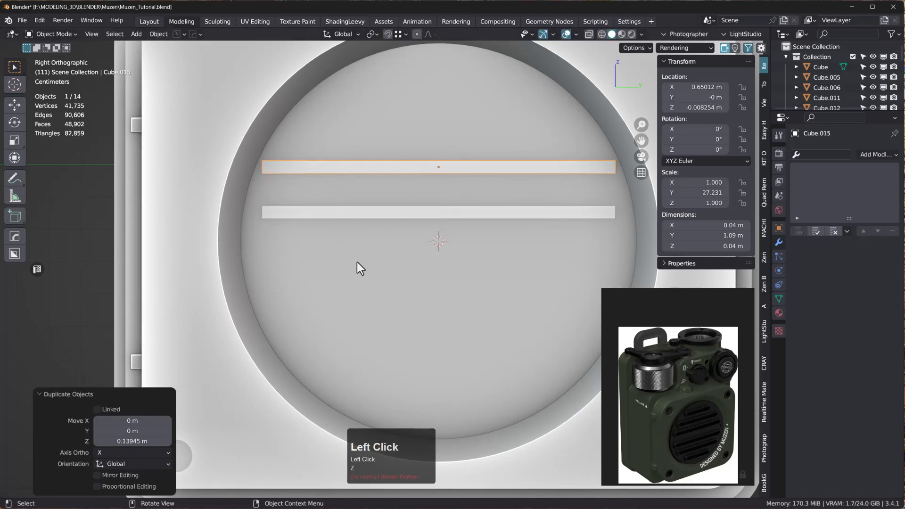
{"action": "key", "text": "ctrl+z"}
{"action": "key", "text": "ctrl+z"}
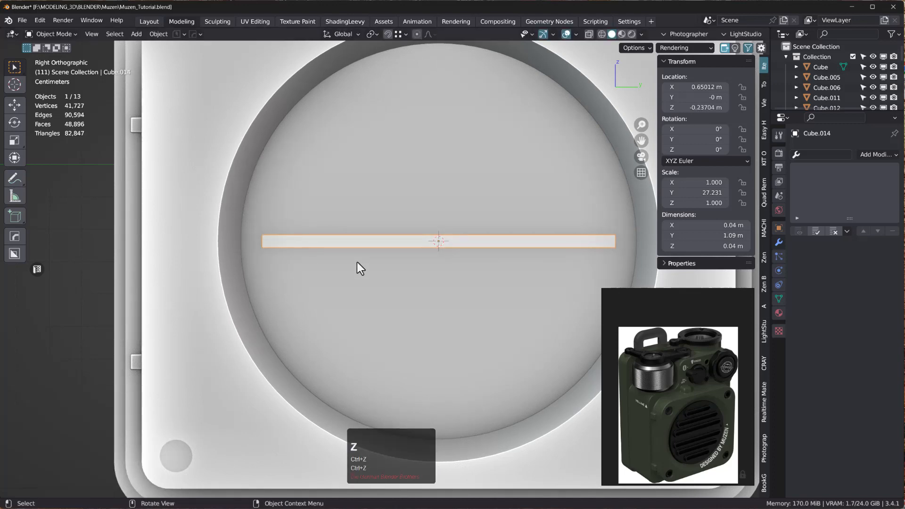
- Scale the horizontal bar along Z to a height of about 0.095 m and apply its rotation and scale
{"action": "key", "text": "s"}
{"action": "key", "text": "z"}
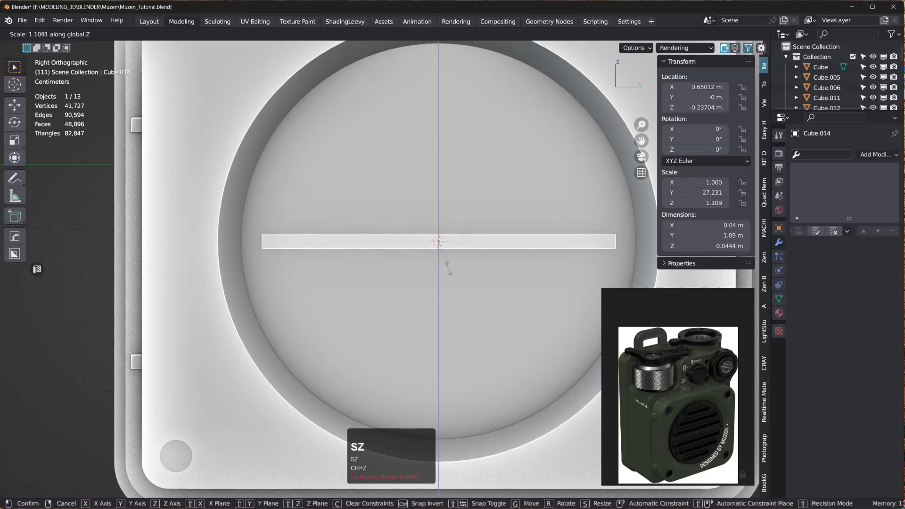
{"action": "left_click", "coordinate": [479, 289]}
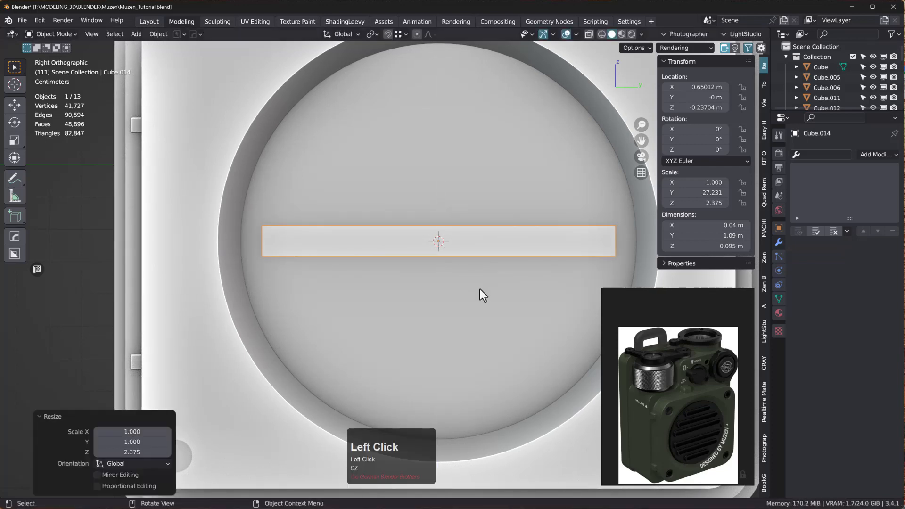
{"action": "key", "text": "ctrl+a"}
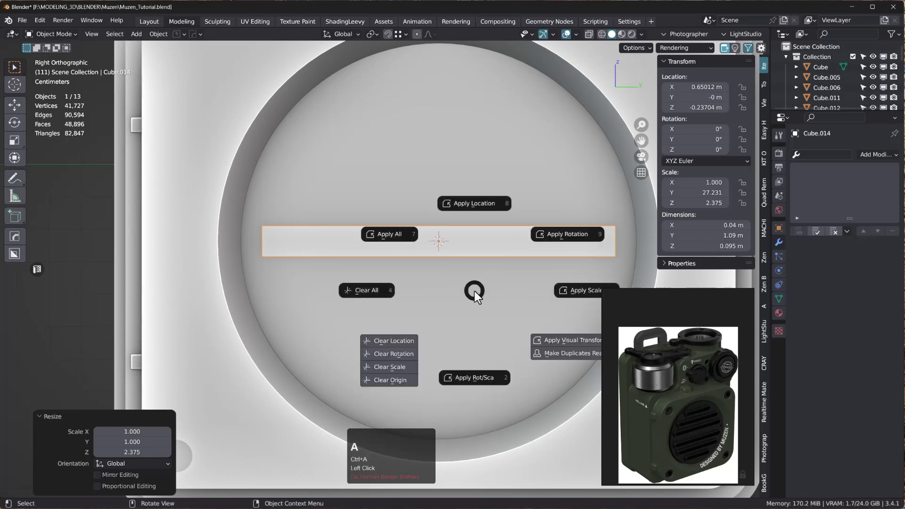
{"action": "left_click", "coordinate": [473, 379]}
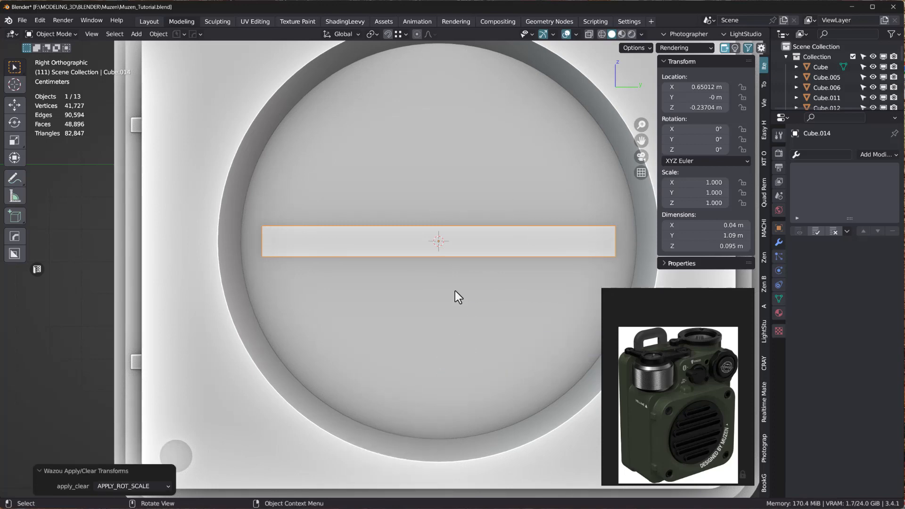
- Duplicate the bar and place the copy about 0.205 m above it along Z
{"action": "key", "text": "shift+d"}
{"action": "key", "text": "z"}
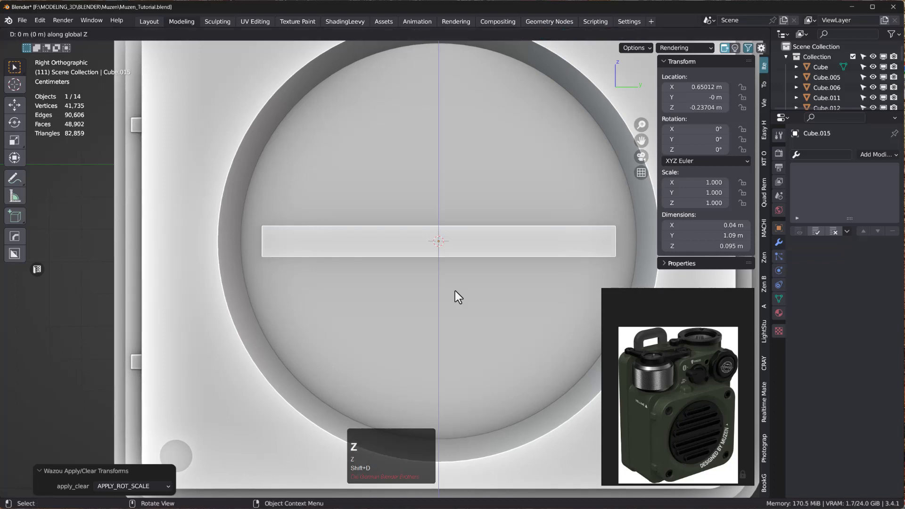
{"action": "left_click", "coordinate": [480, 224]}
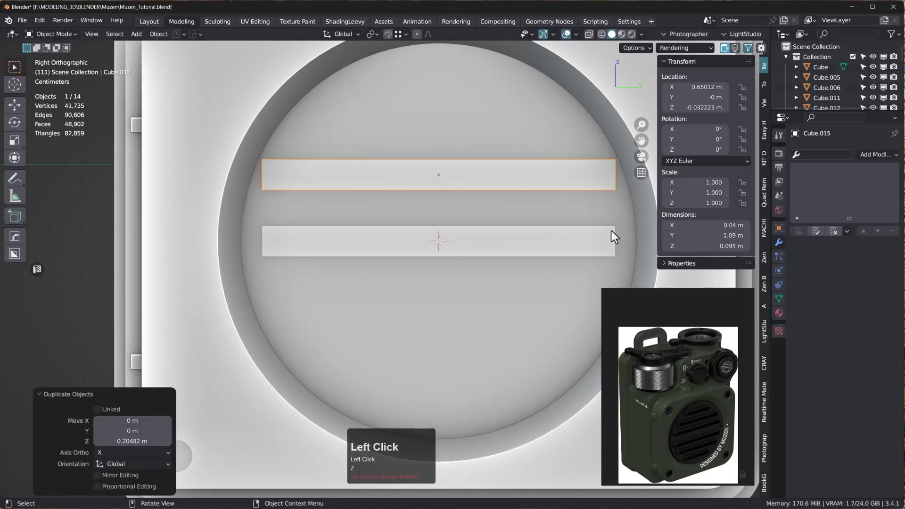
- Shorten the upper bar along Y to about 0.904 m so it fits the disc, and apply its rotation and scale
{"action": "key", "text": "s"}
{"action": "key", "text": "y"}
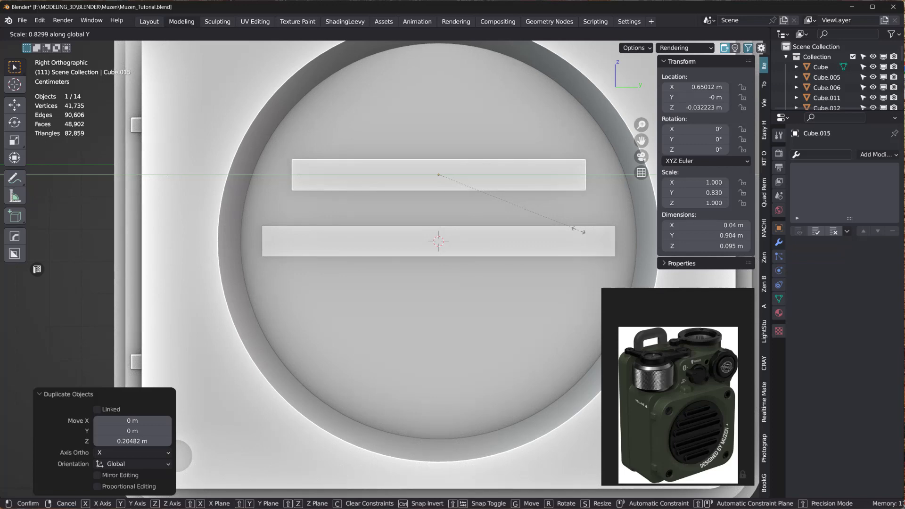
{"action": "left_click", "coordinate": [578, 230]}
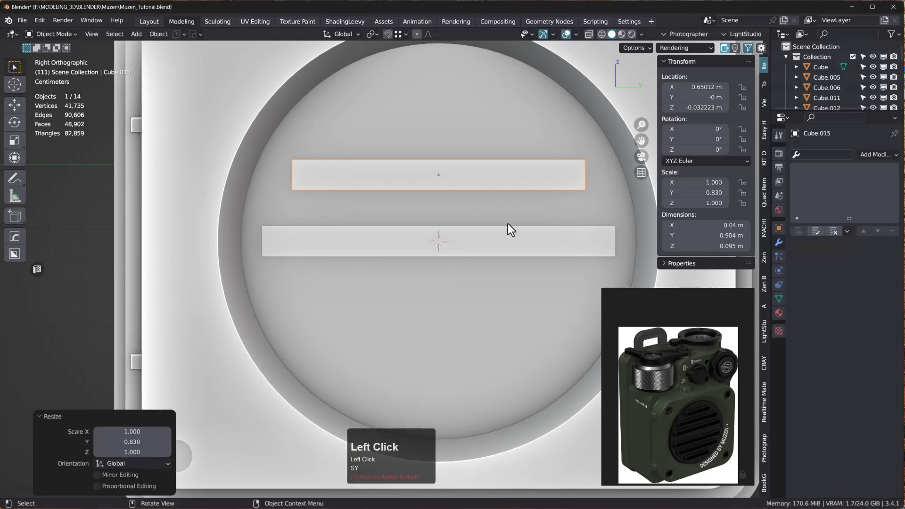
{"action": "key", "text": "ctrl+a"}
{"action": "left_click", "coordinate": [517, 312]}
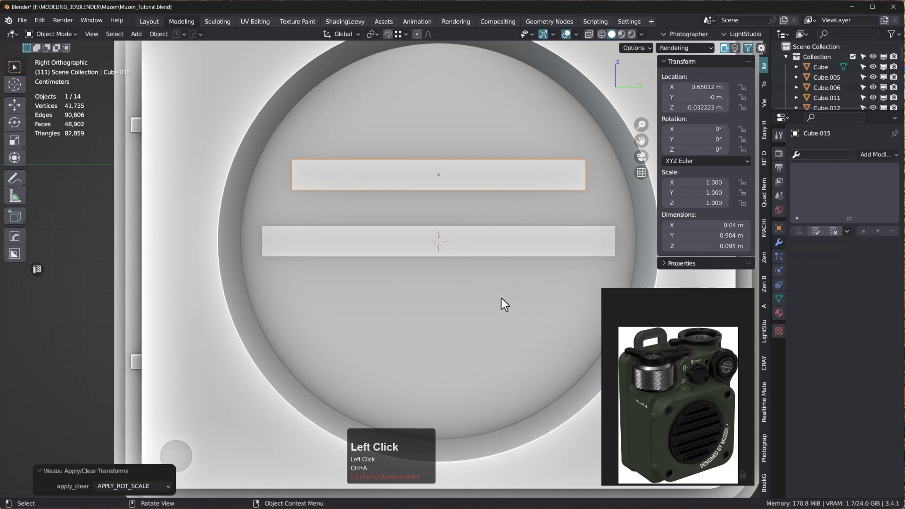
- Duplicate the shortened bar about 0.206 m upward along Z to form the third, topmost bar
{"action": "key", "text": "shift+d"}
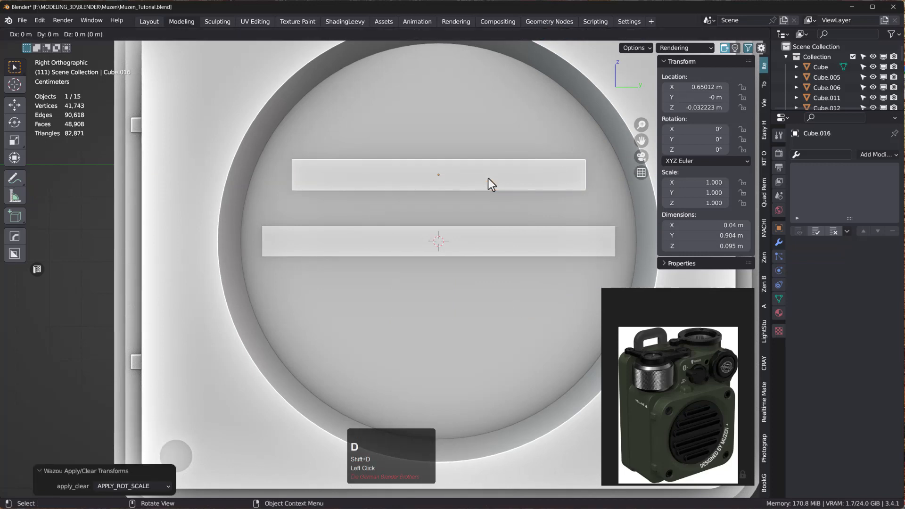
{"action": "key", "text": "z"}
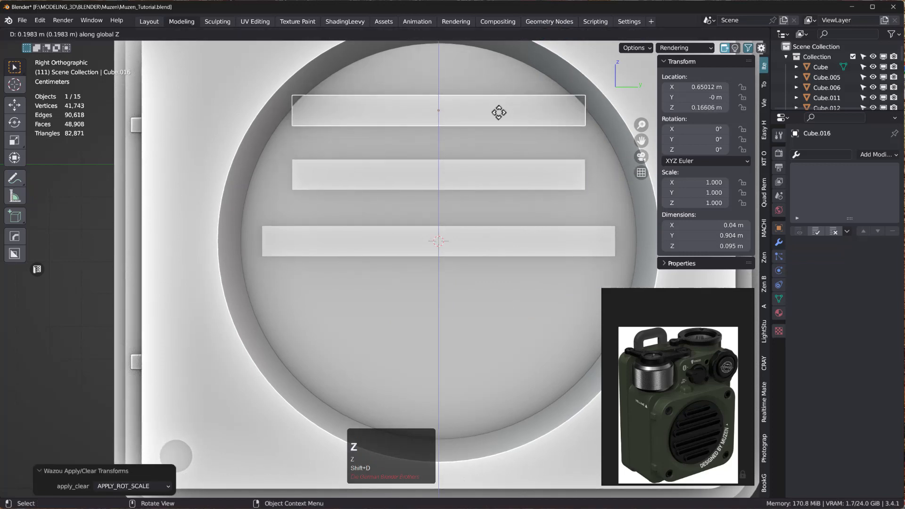
{"action": "left_click", "coordinate": [499, 110]}
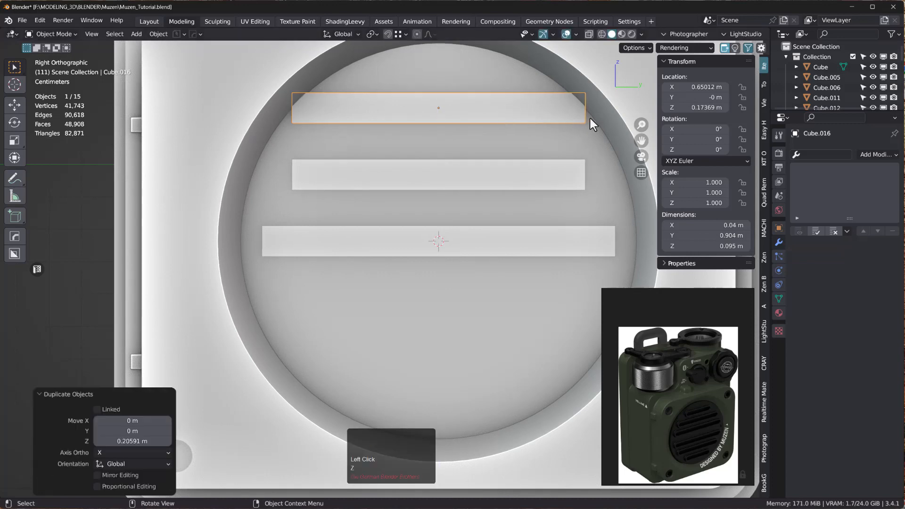
- Shorten the topmost bar along Y to about 0.655 m and apply its rotation and scale
{"action": "key", "text": "s"}
{"action": "key", "text": "y"}
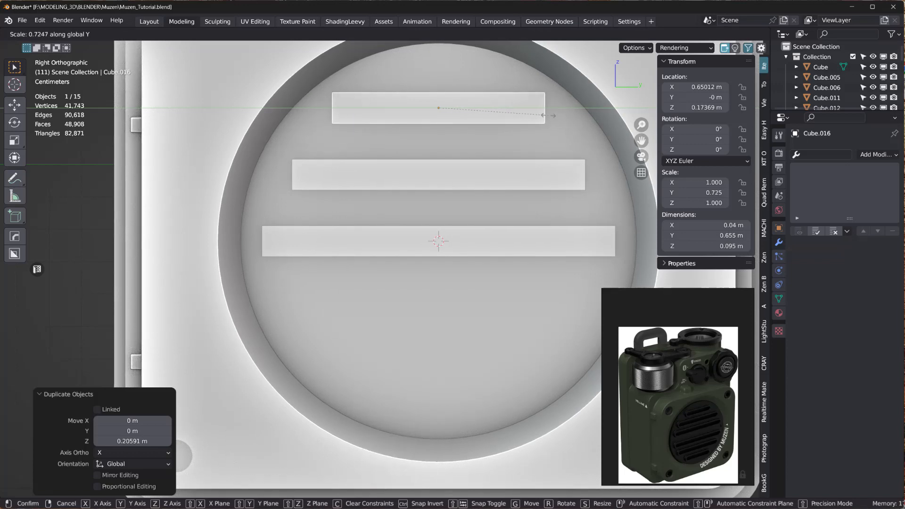
{"action": "left_click", "coordinate": [548, 115]}
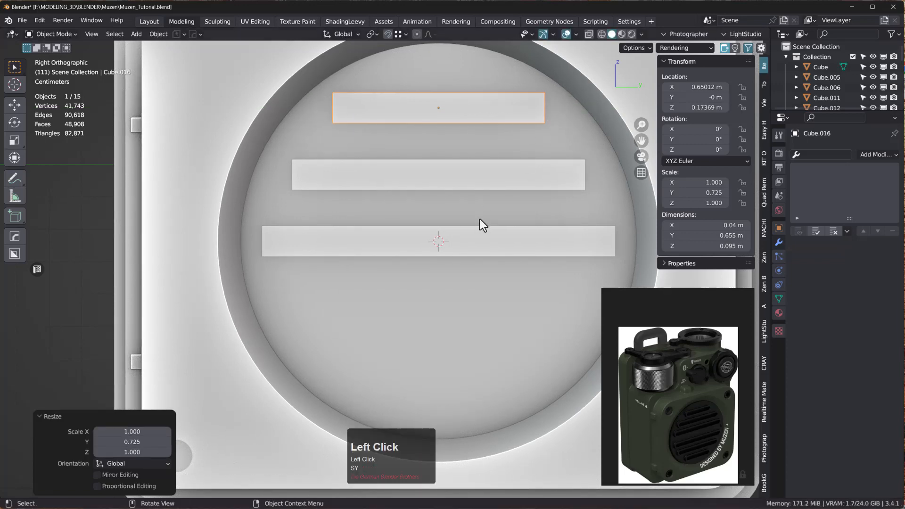
{"action": "middle_click_drag", "start_coordinate": [480, 218], "coordinate": [538, 257]}
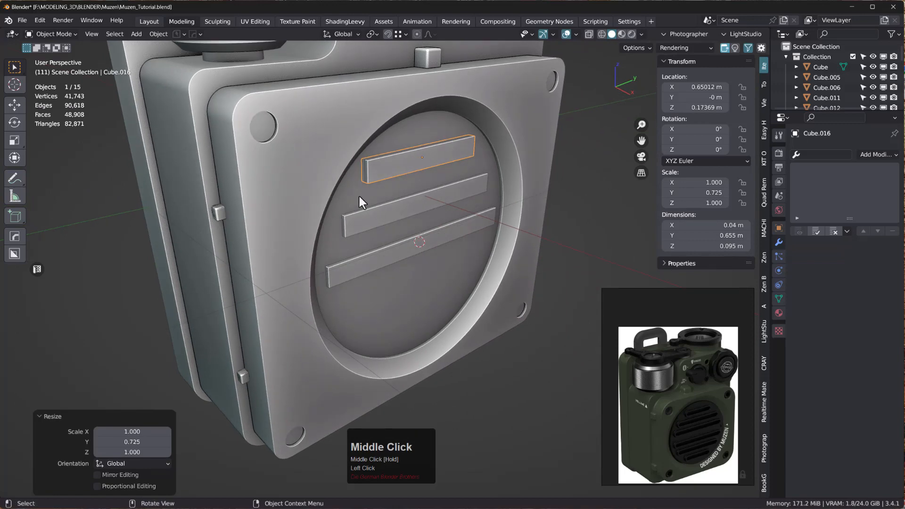
{"action": "scroll", "coordinate": [377, 197], "scroll_direction": "up", "scroll_amount": 4}
{"action": "mouse_move", "coordinate": [408, 184]}
{"action": "middle_mouse_down"}
{"action": "mouse_move", "coordinate": [394, 188]}
{"action": "mouse_move", "coordinate": [392, 212]}
{"action": "mouse_move", "coordinate": [379, 178]}
{"action": "mouse_move", "coordinate": [368, 175]}
{"action": "mouse_move", "coordinate": [414, 168]}
{"action": "middle_mouse_up"}
{"action": "key", "text": "ctrl+a"}
{"action": "left_click", "coordinate": [426, 264]}
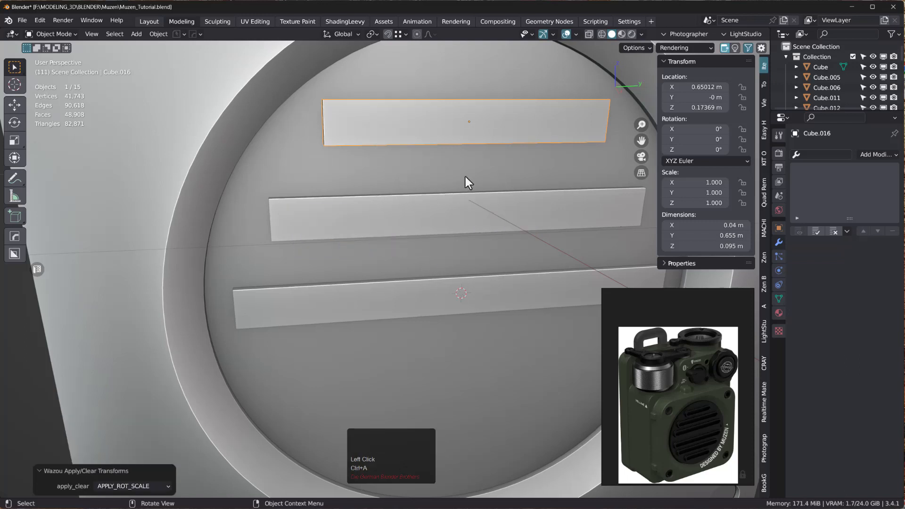
- Select all three bars, with the longest one active, and join them into a single object
{"action": "left_click", "coordinate": [426, 213], "text": "shift"}
{"action": "left_click", "coordinate": [424, 287], "text": "shift"}
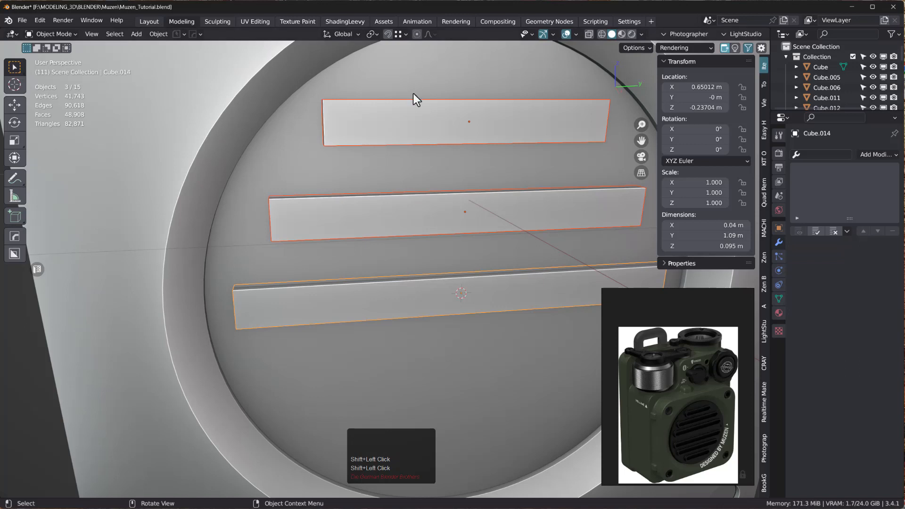
{"action": "left_click", "coordinate": [410, 121]}
{"action": "left_click", "coordinate": [378, 209], "text": "shift"}
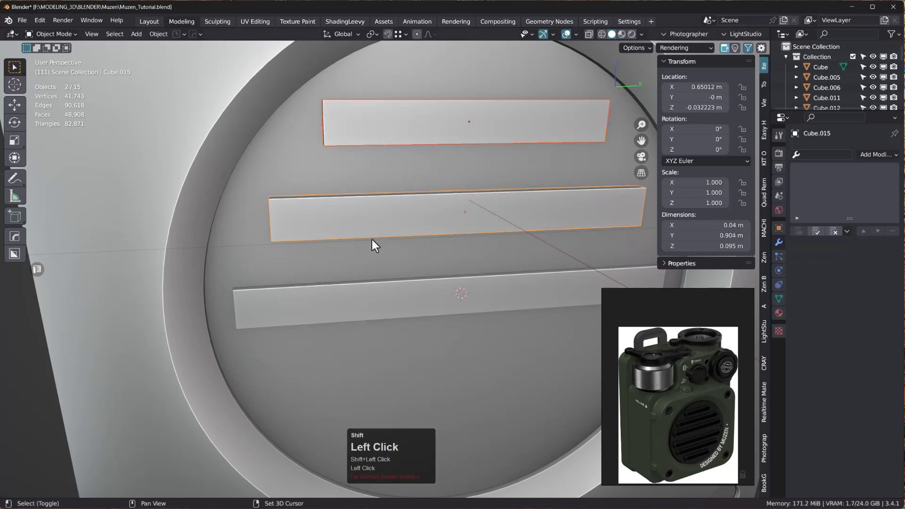
{"action": "left_click", "coordinate": [356, 303], "text": "shift"}
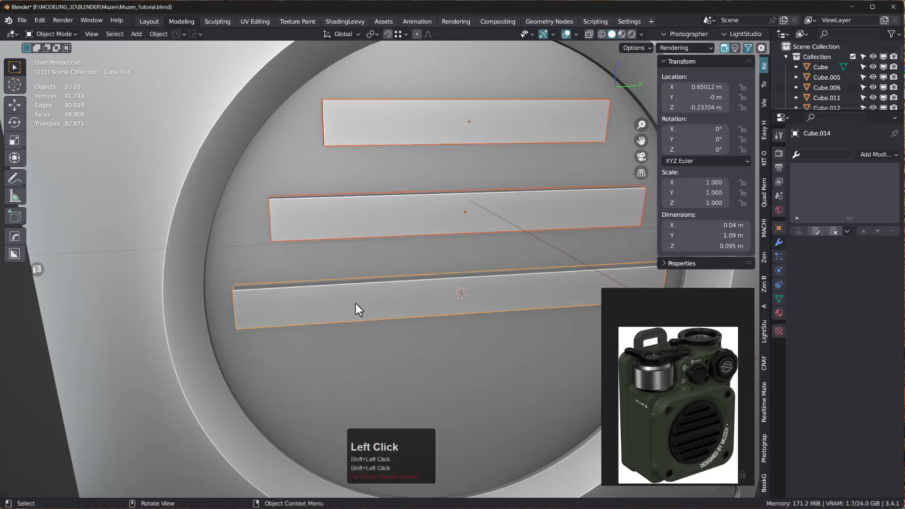
{"action": "key", "text": "ctrl+j"}
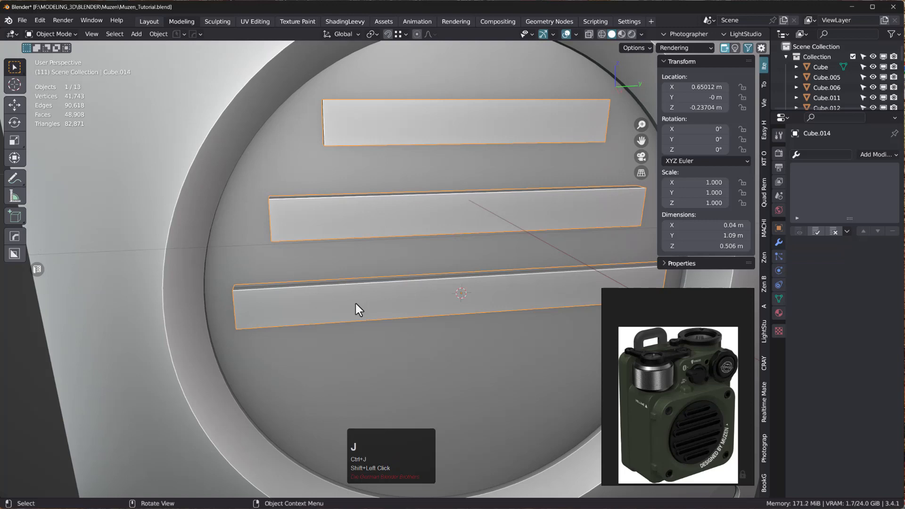
- Enter Edit Mode with edge selection and select the rings of short depth edges at the corners of all three bars
{"action": "middle_click_drag", "start_coordinate": [456, 135], "coordinate": [466, 154]}
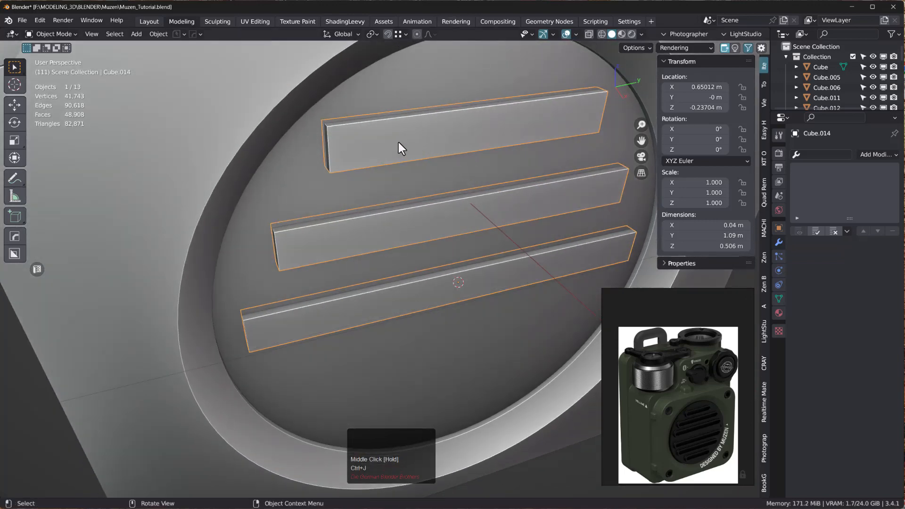
{"action": "key", "text": "Tab"}
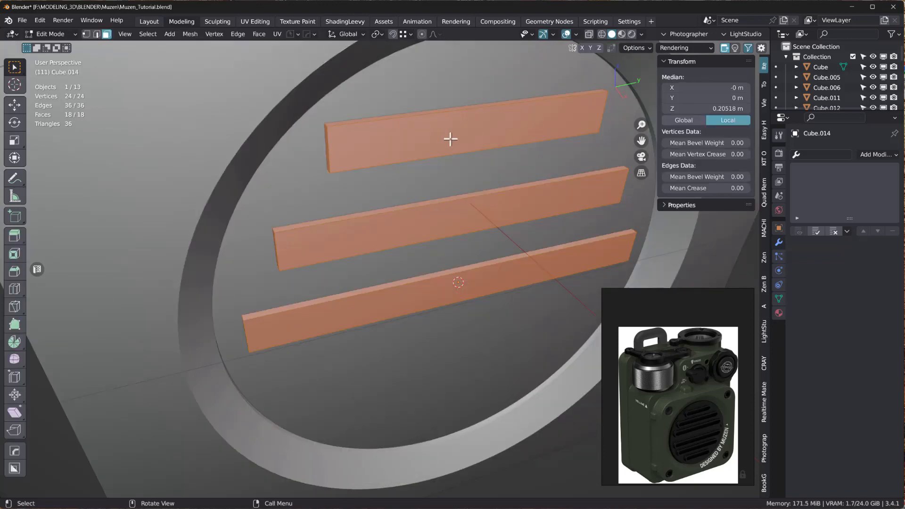
{"action": "middle_click_drag", "start_coordinate": [366, 127], "coordinate": [364, 151]}
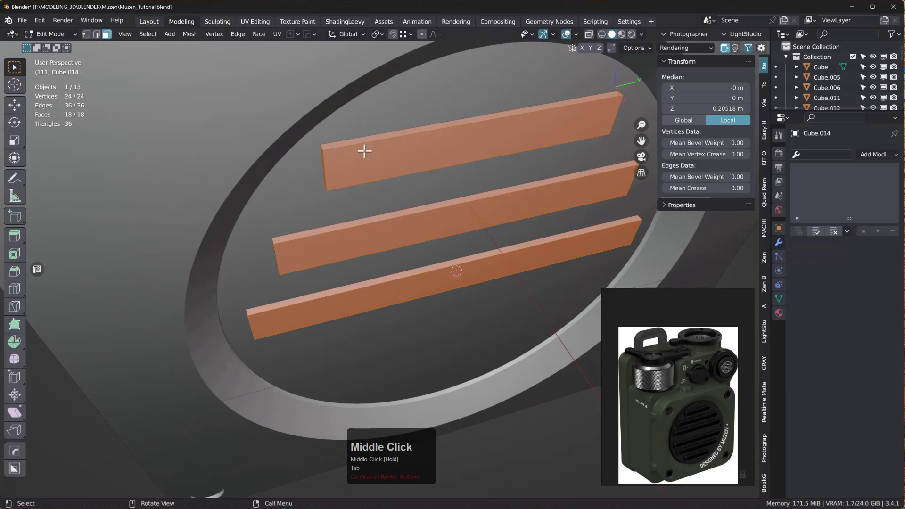
{"action": "key", "text": "2"}
{"action": "scroll", "coordinate": [317, 147], "scroll_direction": "up", "scroll_amount": 3}
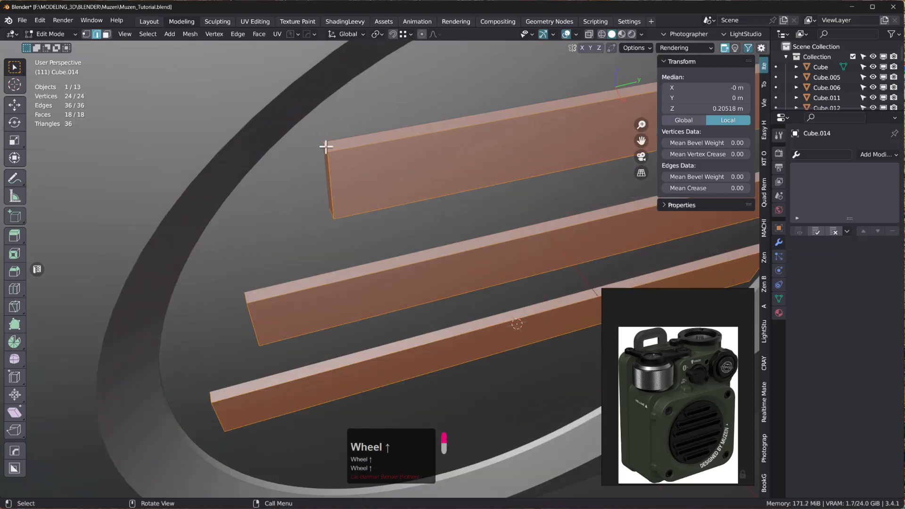
{"action": "left_click", "coordinate": [326, 147], "text": "ctrl+alt"}
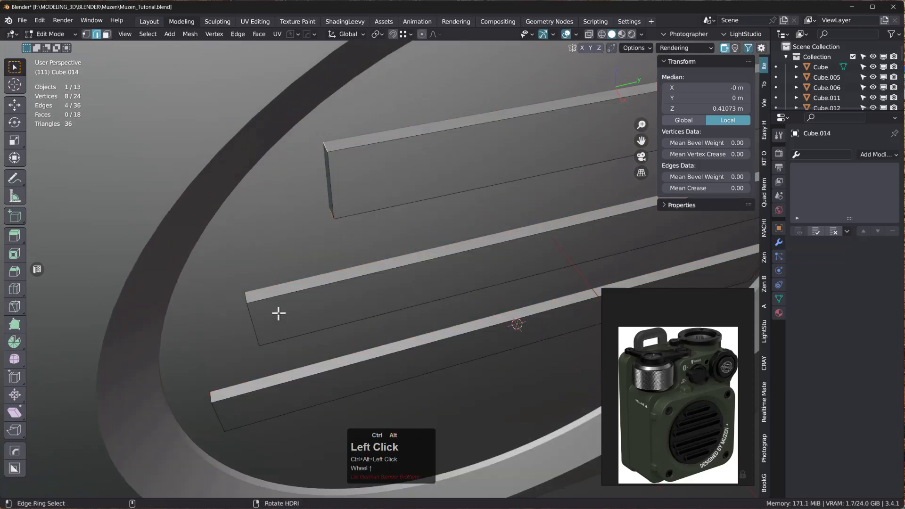
{"action": "left_click", "coordinate": [246, 295], "text": "ctrl+alt+shift"}
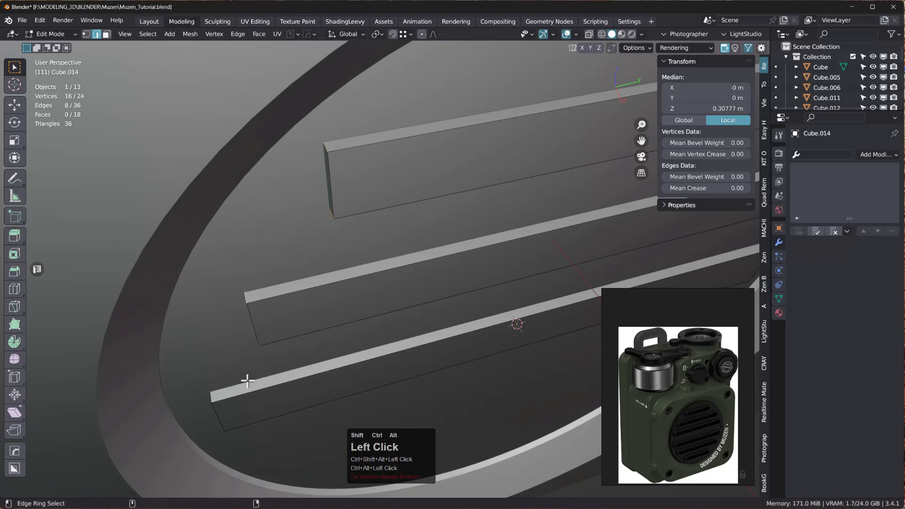
{"action": "left_click", "coordinate": [211, 396], "text": "ctrl+alt+shift"}
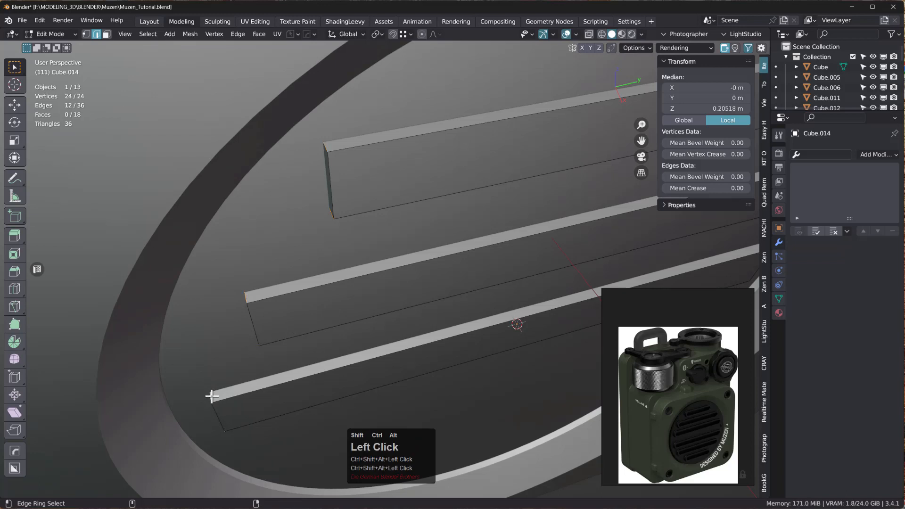
- Clear the edge selection and reselect the corner depth-edge rings, from the topmost bar down to the longest
{"action": "left_click", "coordinate": [371, 141]}
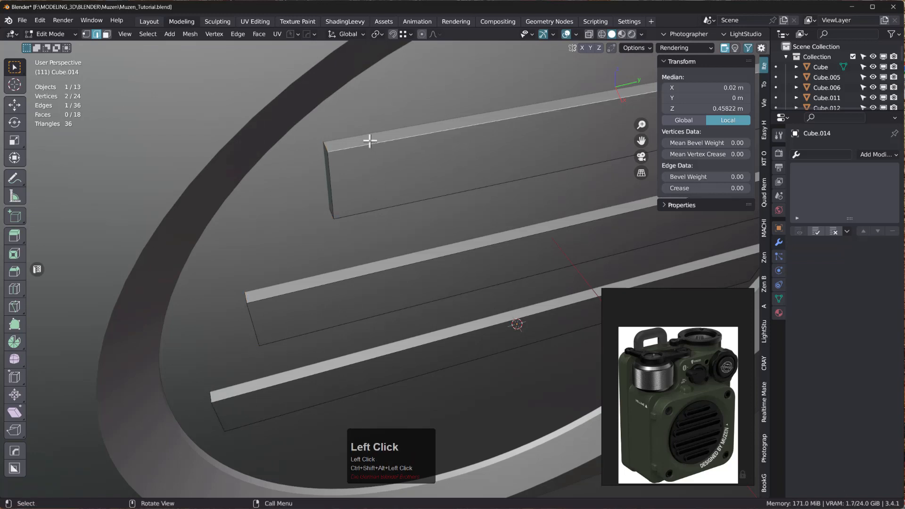
{"action": "left_click", "coordinate": [326, 145]}
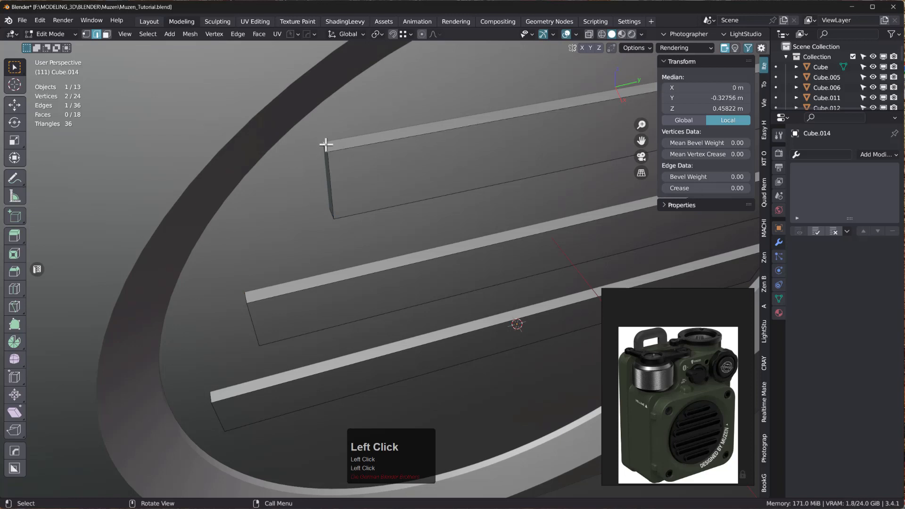
{"action": "left_click", "coordinate": [325, 146], "text": "ctrl+alt"}
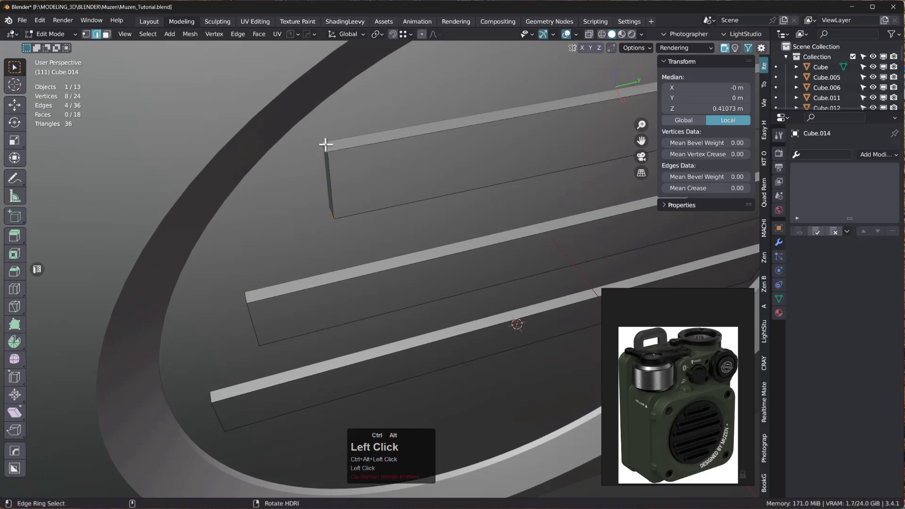
{"action": "left_click", "coordinate": [246, 299], "text": "ctrl+alt+shift"}
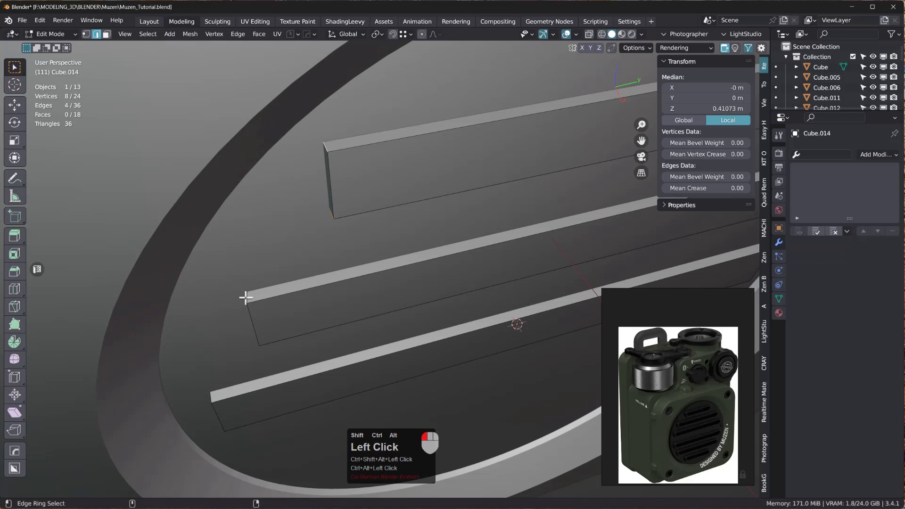
{"action": "left_click", "coordinate": [211, 394], "text": "ctrl+alt+shift"}
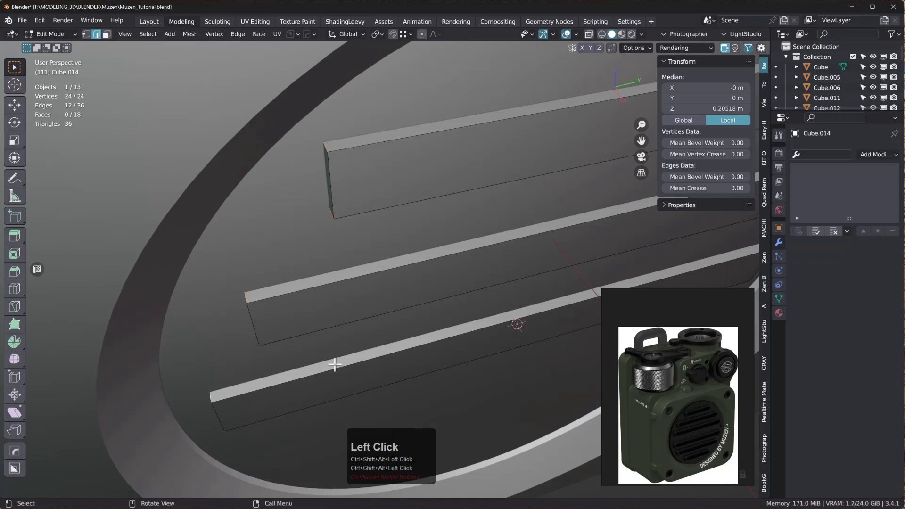
- Bevel the selected corner edges of all three bars into fully rounded ends with 16 segments, about 0.218 m width and Clamp Overlap on
{"action": "scroll", "coordinate": [336, 364], "scroll_direction": "down", "scroll_amount": 2}
{"action": "scroll", "coordinate": [336, 364], "scroll_direction": "down", "scroll_amount": 2}
{"action": "middle_click_drag", "start_coordinate": [361, 347], "coordinate": [503, 136]}
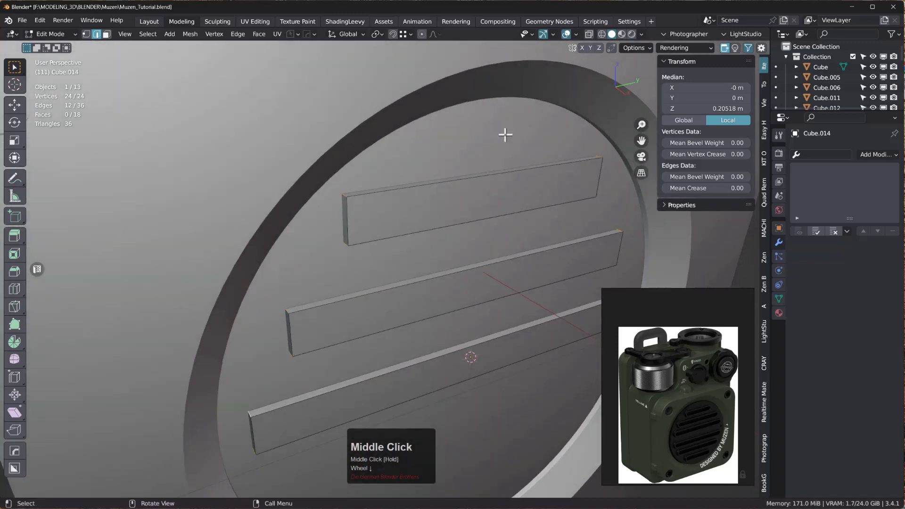
{"action": "middle_click_drag", "start_coordinate": [394, 263], "coordinate": [418, 272]}
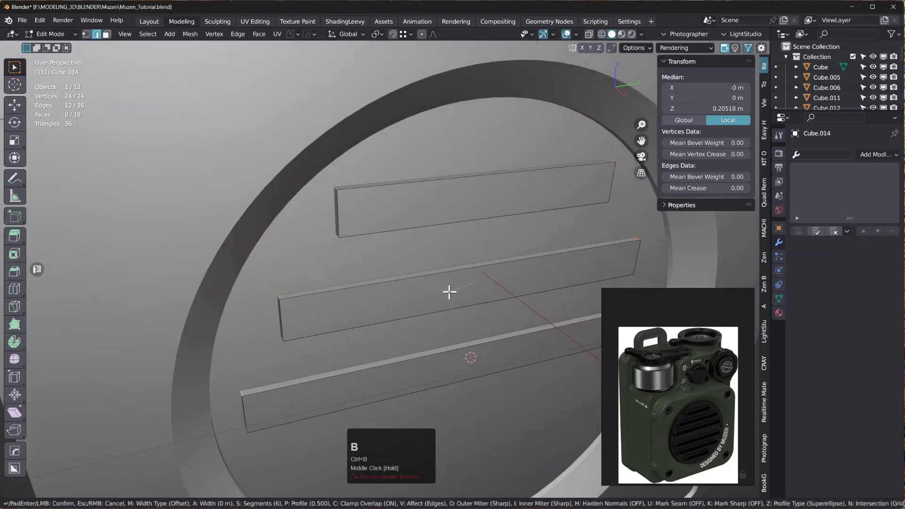
{"action": "key", "text": "ctrl+b"}
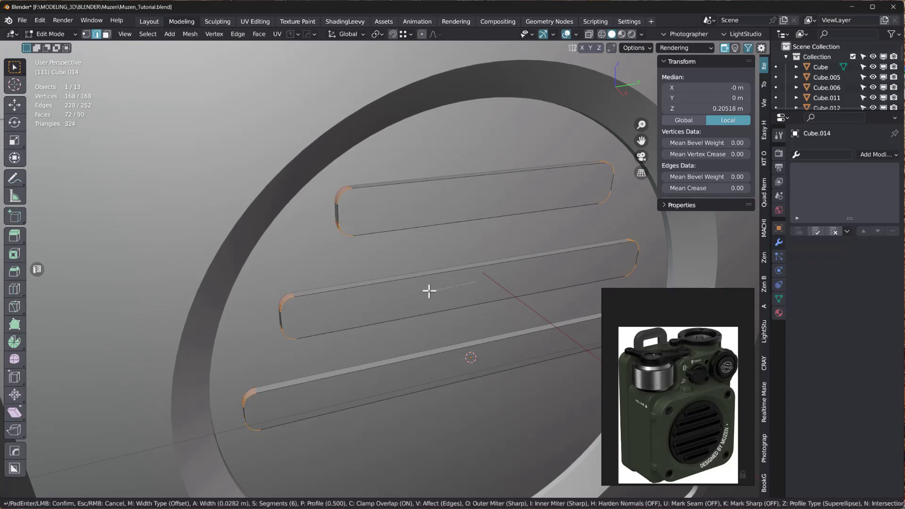
{"action": "key", "text": "c"}
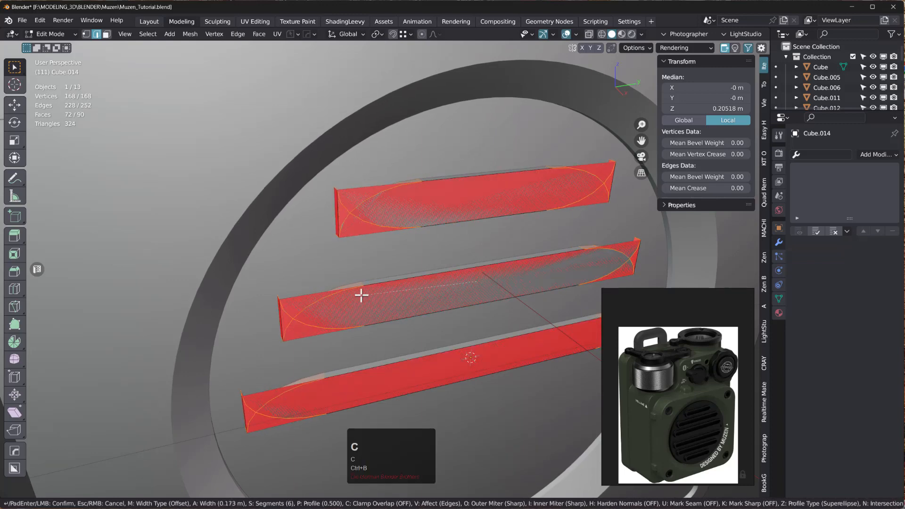
{"action": "key", "text": "c"}
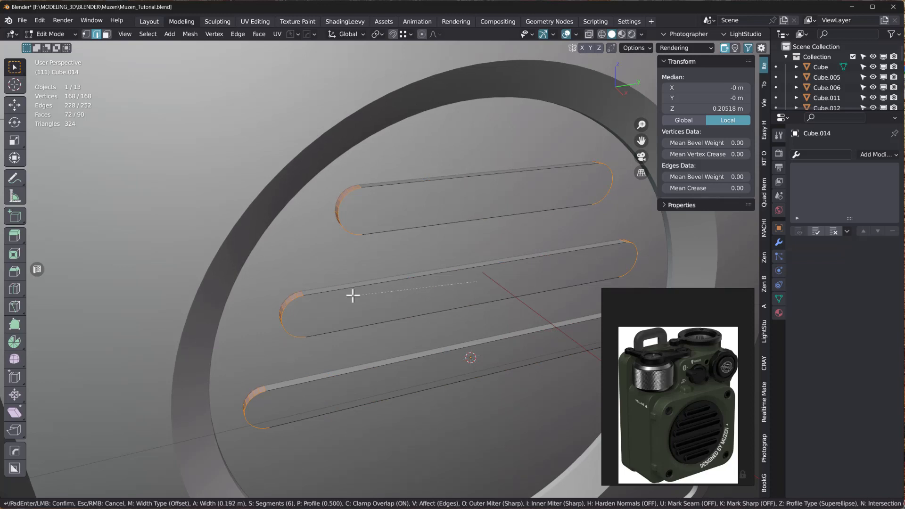
{"action": "scroll", "coordinate": [351, 296], "scroll_direction": "up", "scroll_amount": 4}
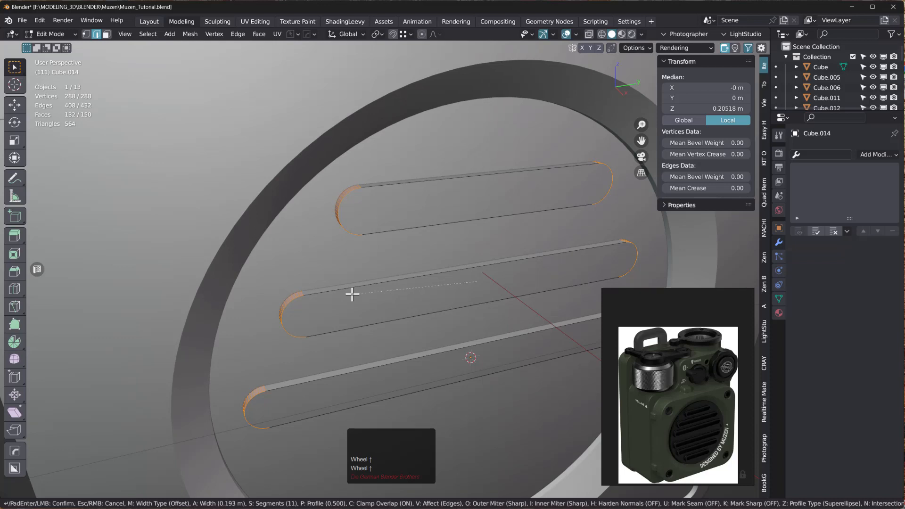
{"action": "scroll", "coordinate": [352, 294], "scroll_direction": "up", "scroll_amount": 1}
{"action": "scroll", "coordinate": [352, 294], "scroll_direction": "up", "scroll_amount": 2}
{"action": "scroll", "coordinate": [352, 294], "scroll_direction": "up", "scroll_amount": 2}
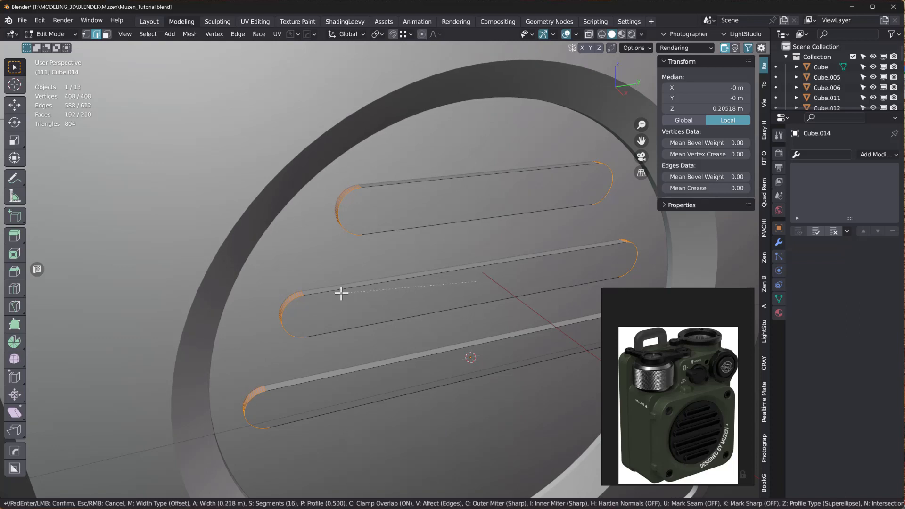
{"action": "left_click", "coordinate": [340, 292]}
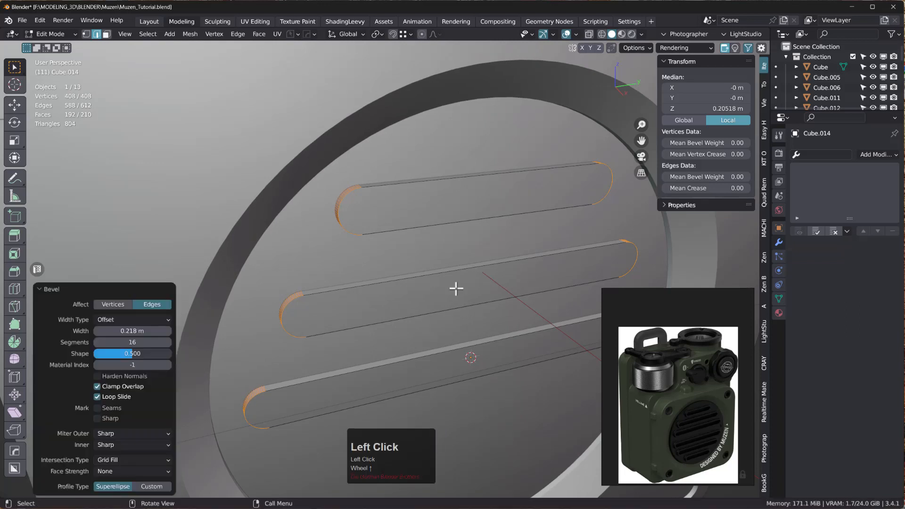
- Switch to face selection, select the front faces of all three bars and try to inset them
{"action": "key", "text": "Tab"}
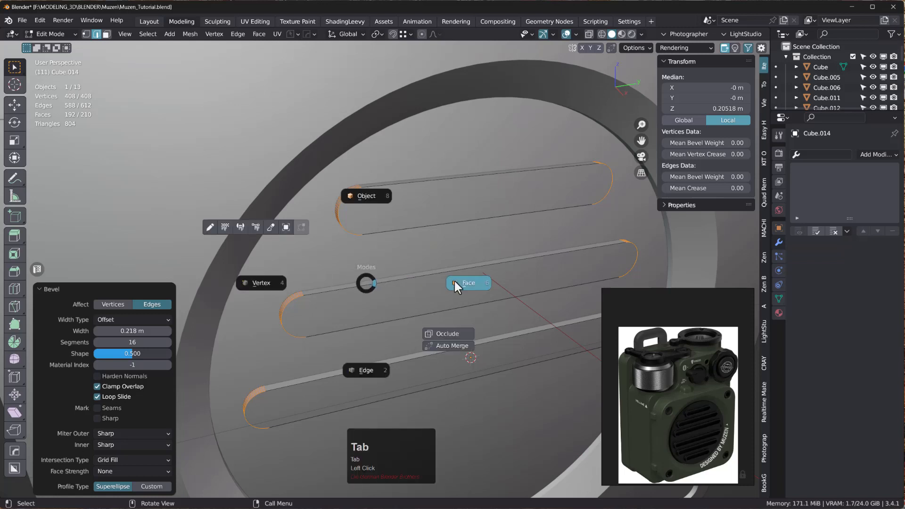
{"action": "left_click", "coordinate": [492, 194]}
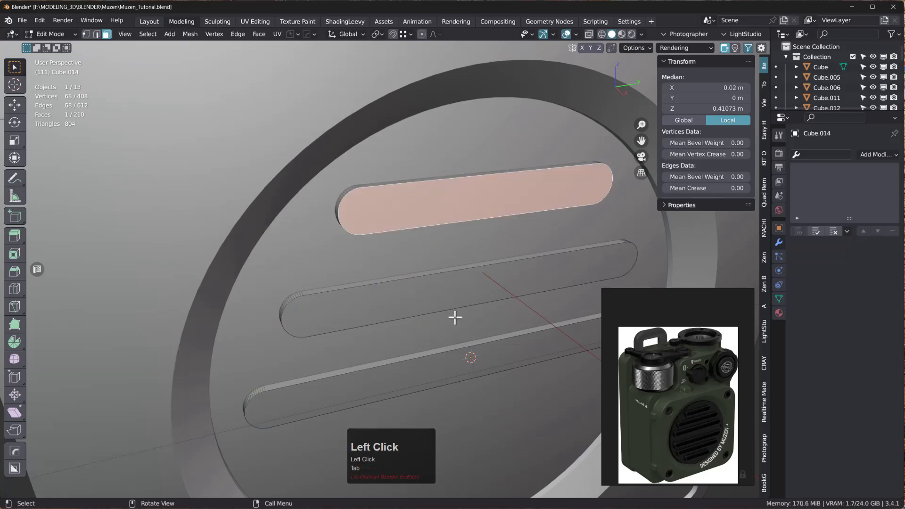
{"action": "left_click", "coordinate": [455, 293], "text": "shift"}
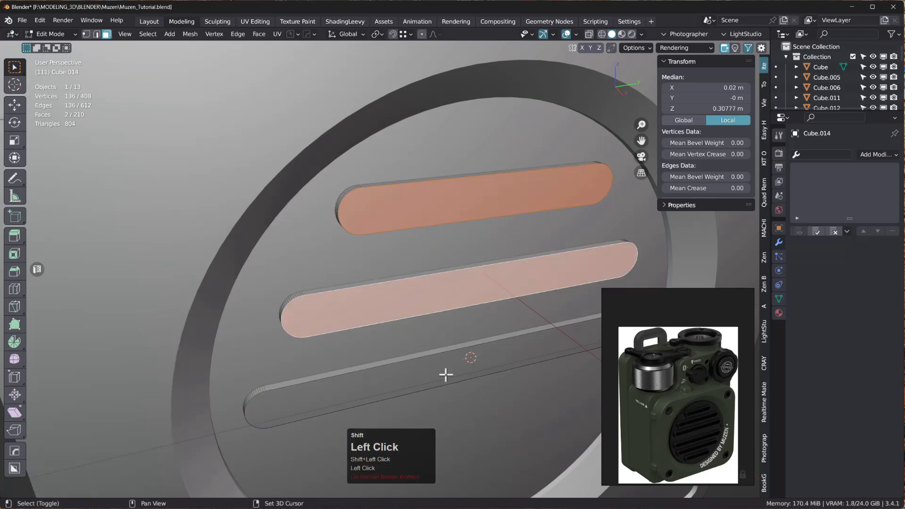
{"action": "left_click", "coordinate": [449, 371], "text": "shift"}
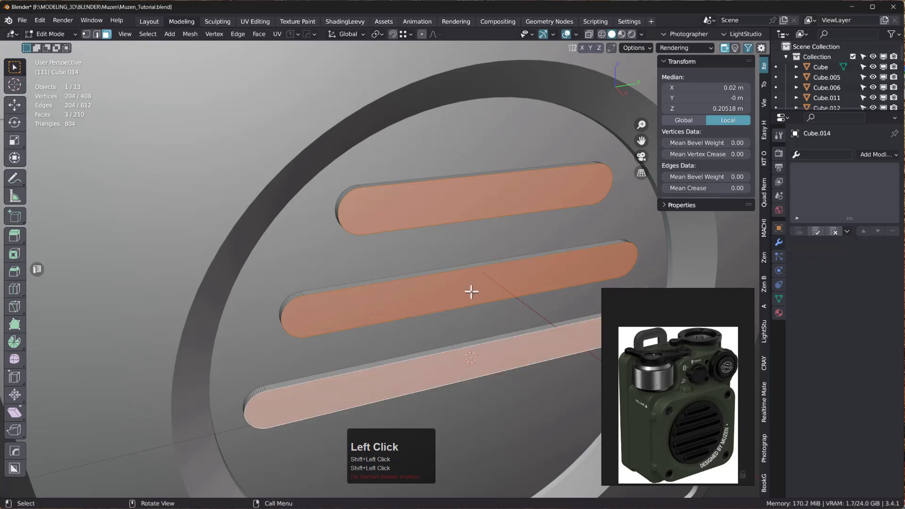
{"action": "mouse_move", "coordinate": [471, 292]}
{"action": "middle_mouse_down"}
{"action": "mouse_move", "coordinate": [455, 289]}
{"action": "mouse_move", "coordinate": [463, 286]}
{"action": "middle_mouse_up"}
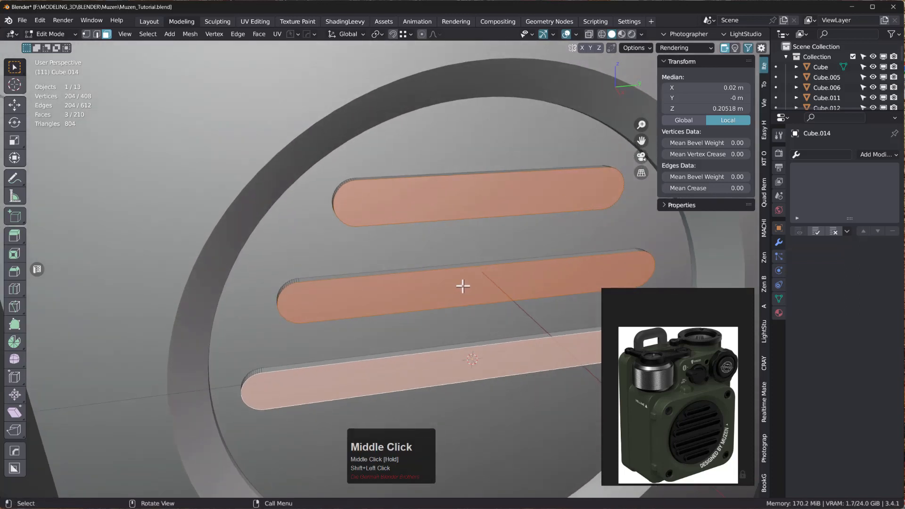
{"action": "key", "text": "i"}
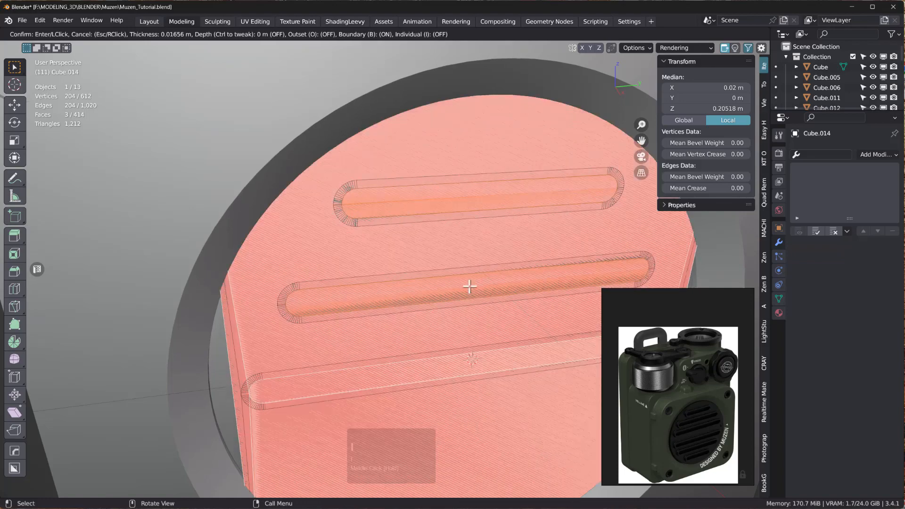
{"action": "right_click", "coordinate": [467, 285]}
{"action": "key", "text": "i"}
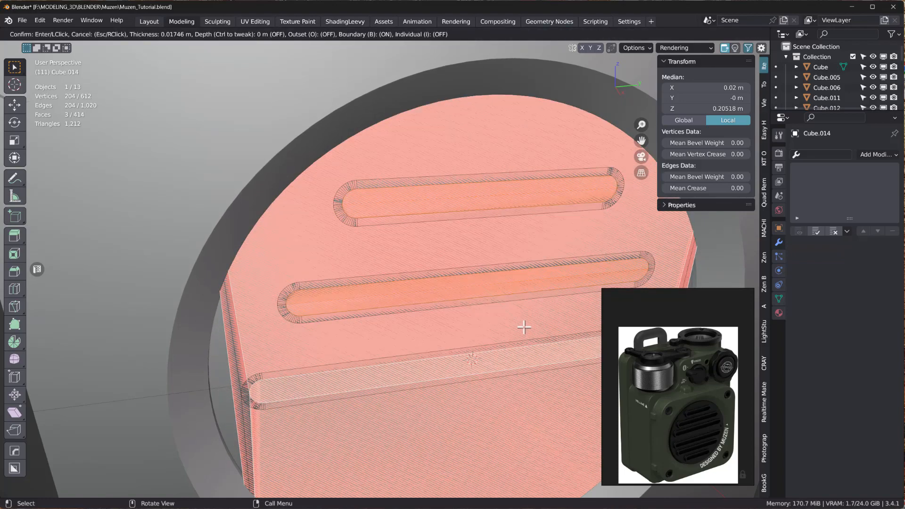
{"action": "right_click", "coordinate": [524, 327]}
- Reselect the three front faces from the longest bar up to the topmost and set the transform pivot point to Individual Origins
{"action": "left_click", "coordinate": [435, 359]}
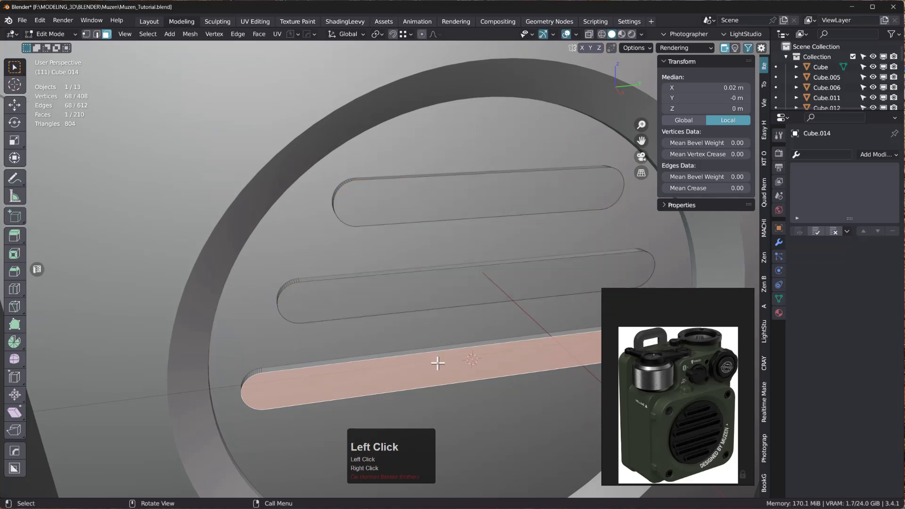
{"action": "left_click", "coordinate": [427, 293], "text": "shift"}
{"action": "left_click", "coordinate": [466, 202], "text": "shift"}
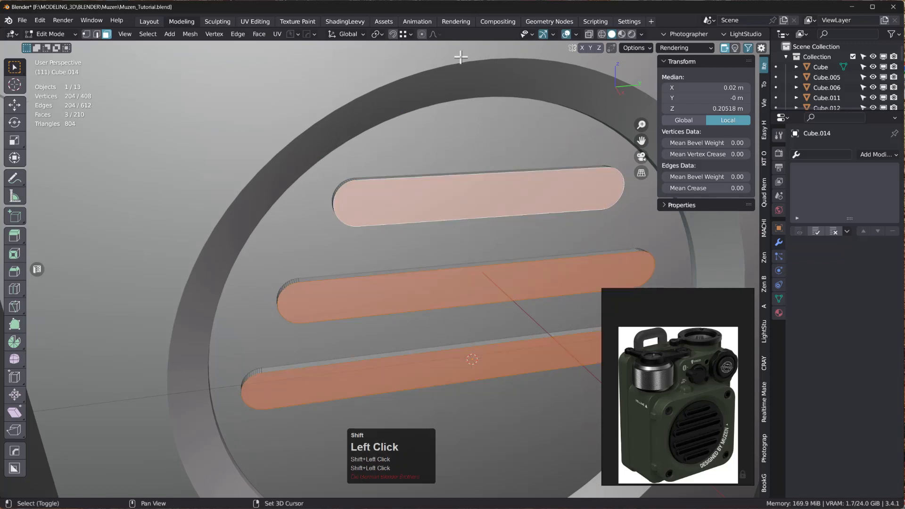
{"action": "left_click", "coordinate": [378, 34]}
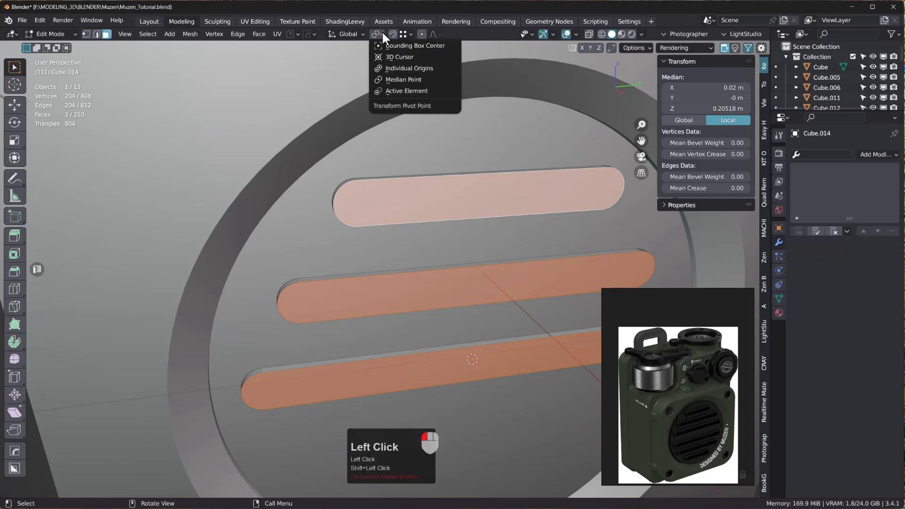
{"action": "left_click", "coordinate": [400, 68]}
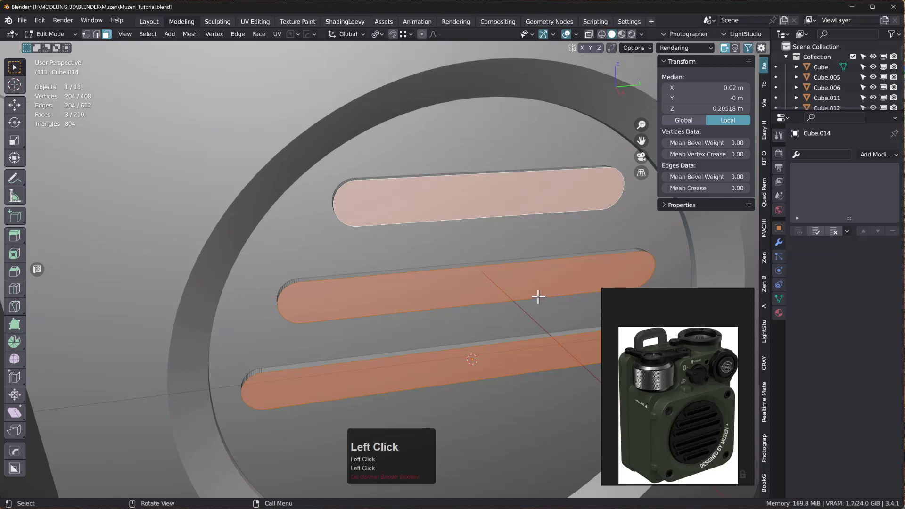
- Isolate the bars object in local view and try to inset the selected front faces, including with the Individual option
{"action": "key", "text": "i"}
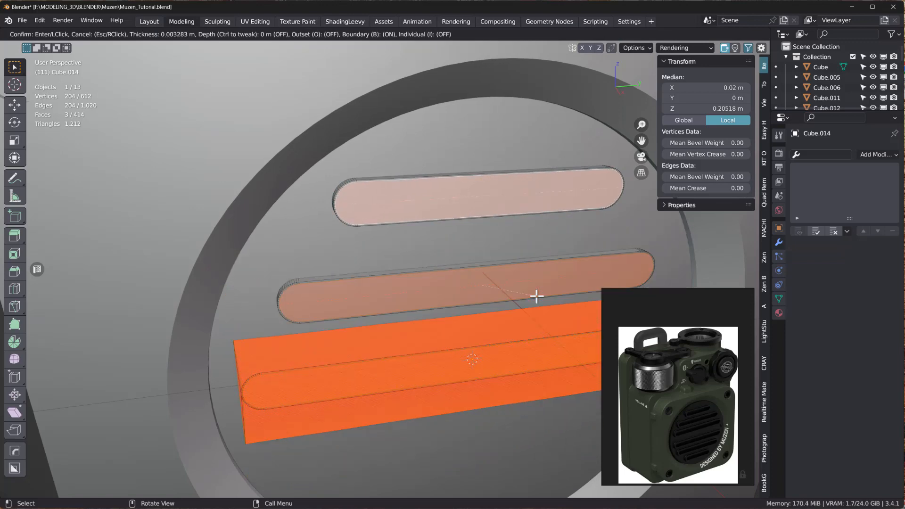
{"action": "right_click", "coordinate": [536, 296]}
{"action": "middle_click_drag", "start_coordinate": [514, 305], "coordinate": [552, 306]}
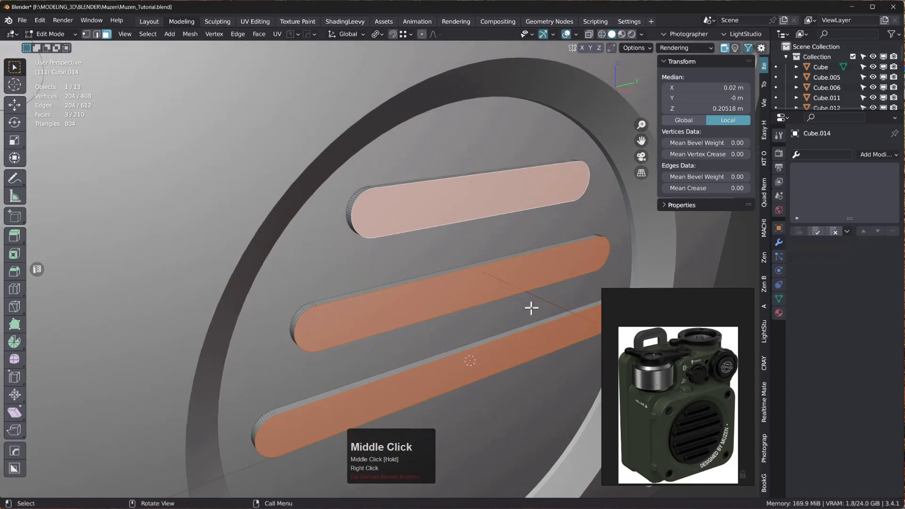
{"action": "key", "text": "KP_Divide"}
{"action": "mouse_move", "coordinate": [415, 336]}
{"action": "middle_mouse_down"}
{"action": "mouse_move", "coordinate": [490, 313]}
{"action": "mouse_move", "coordinate": [521, 280]}
{"action": "mouse_move", "coordinate": [523, 254]}
{"action": "mouse_move", "coordinate": [420, 328]}
{"action": "mouse_move", "coordinate": [388, 330]}
{"action": "mouse_move", "coordinate": [412, 324]}
{"action": "middle_mouse_up"}
{"action": "key", "text": "i"}
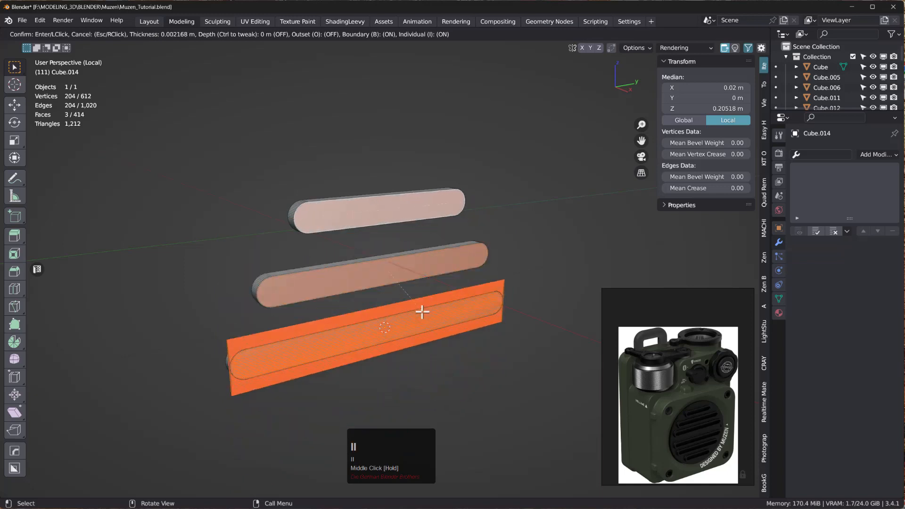
{"action": "right_click", "coordinate": [425, 319]}
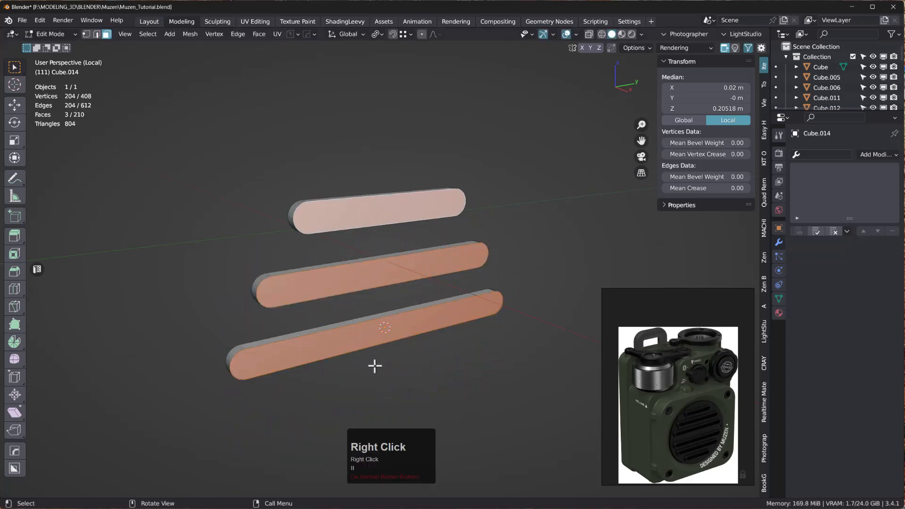
- Select the whole mesh of the bars and recalculate its normals to the outside
{"action": "key", "text": "a"}
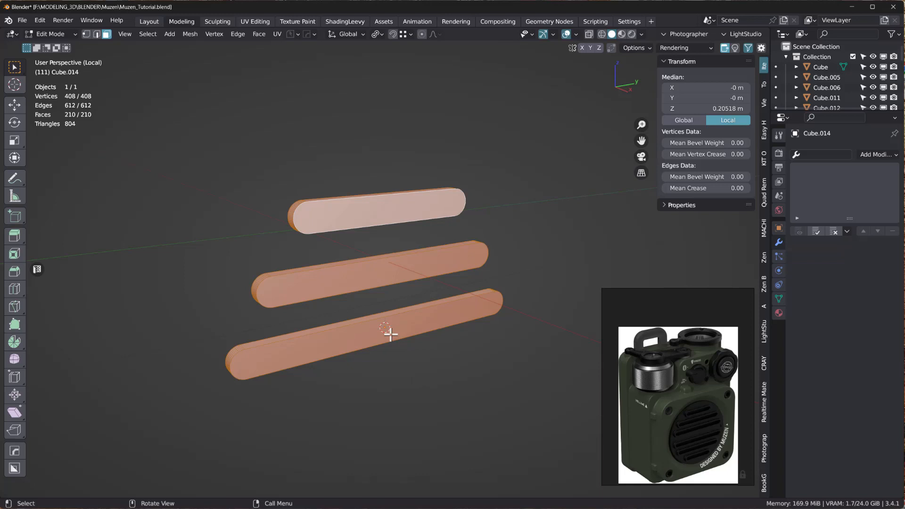
{"action": "key", "text": "shift+n"}
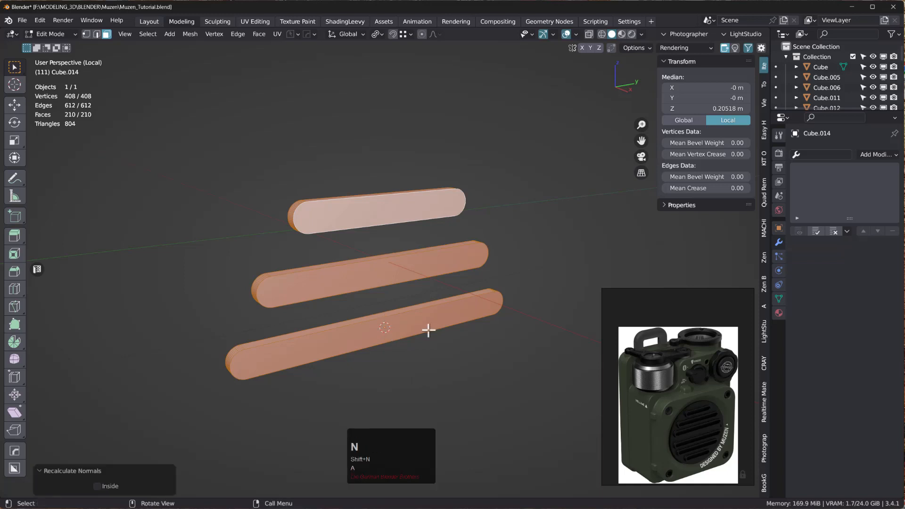
- Select the bars' front faces, reduce the selection to the longest bar's front face and try to inset it alone
{"action": "scroll", "coordinate": [428, 330], "scroll_direction": "up", "scroll_amount": 2}
{"action": "middle_click_drag", "start_coordinate": [341, 313], "coordinate": [374, 340]}
{"action": "left_click", "coordinate": [384, 355]}
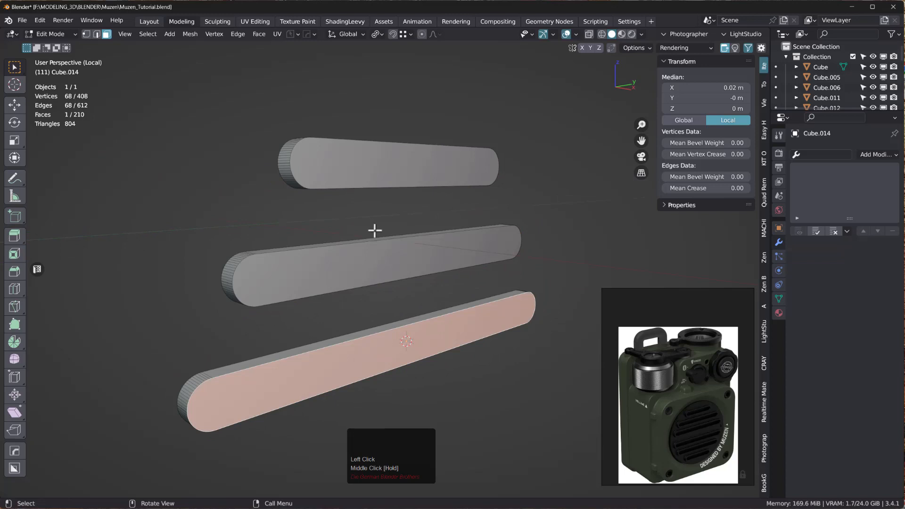
{"action": "left_click", "coordinate": [357, 268], "text": "shift"}
{"action": "left_click", "coordinate": [374, 172], "text": "shift"}
{"action": "left_click", "coordinate": [404, 365]}
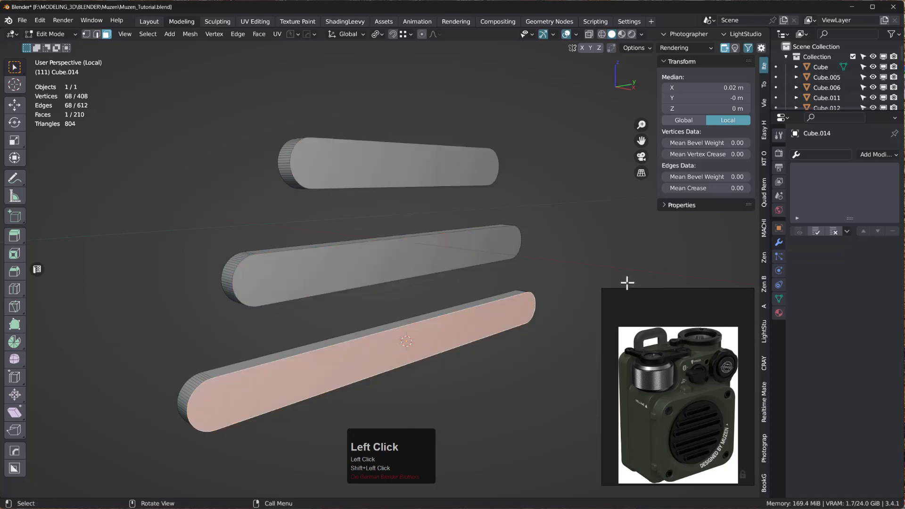
{"action": "key", "text": "i"}
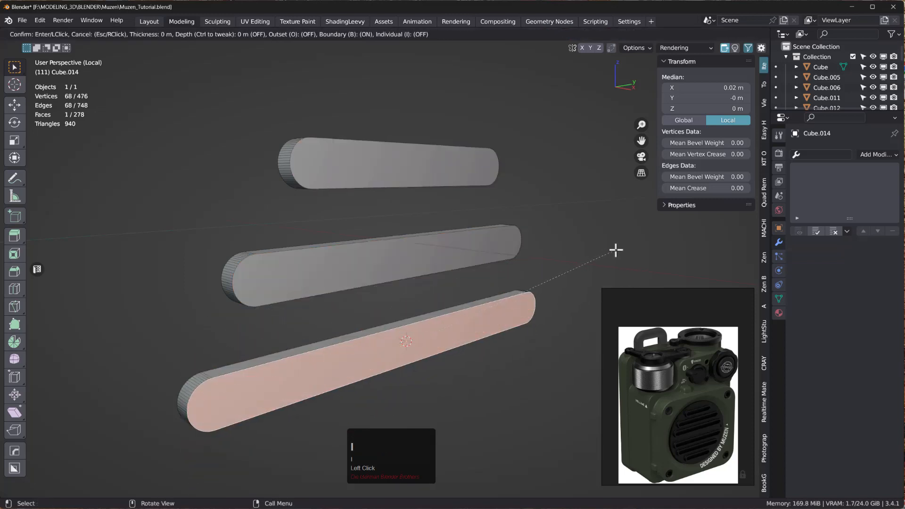
{"action": "key", "text": "shift"}
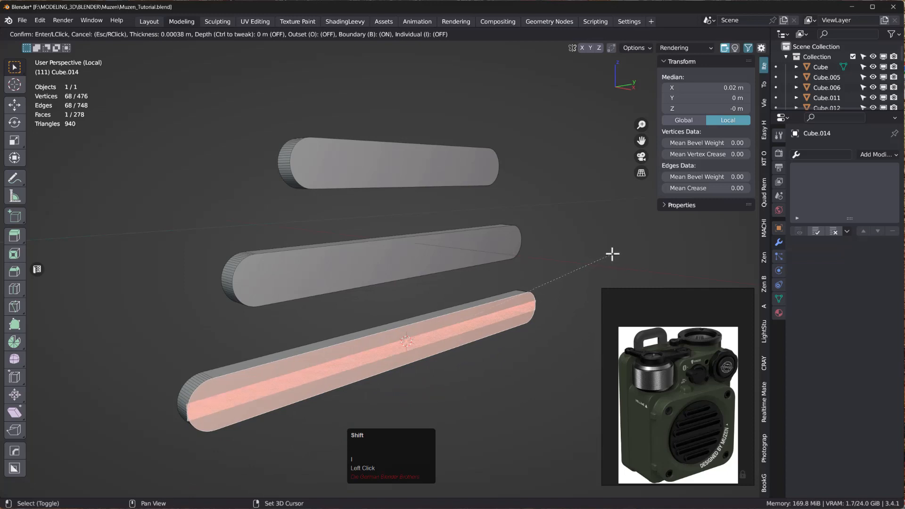
{"action": "right_click", "coordinate": [611, 254]}
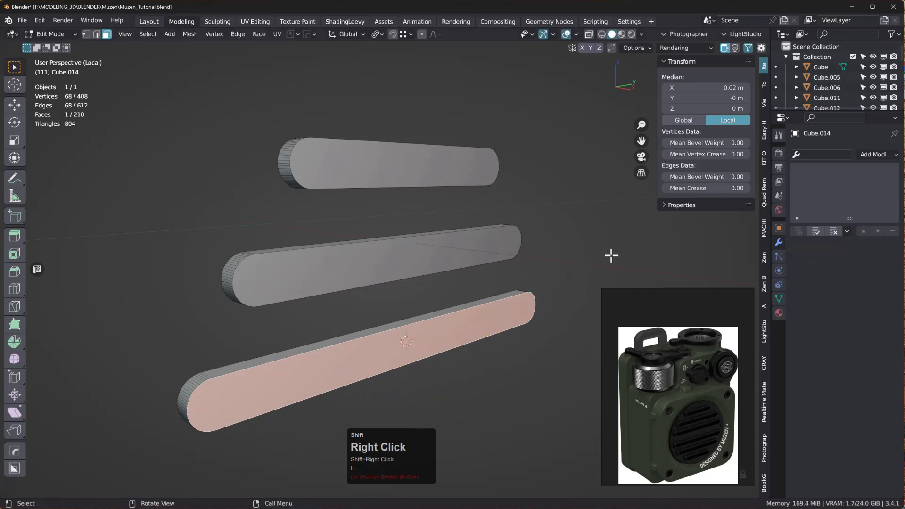
- Return to Object Mode and shade the bars smooth with Auto Smooth at 30°
{"action": "key", "text": "Tab"}
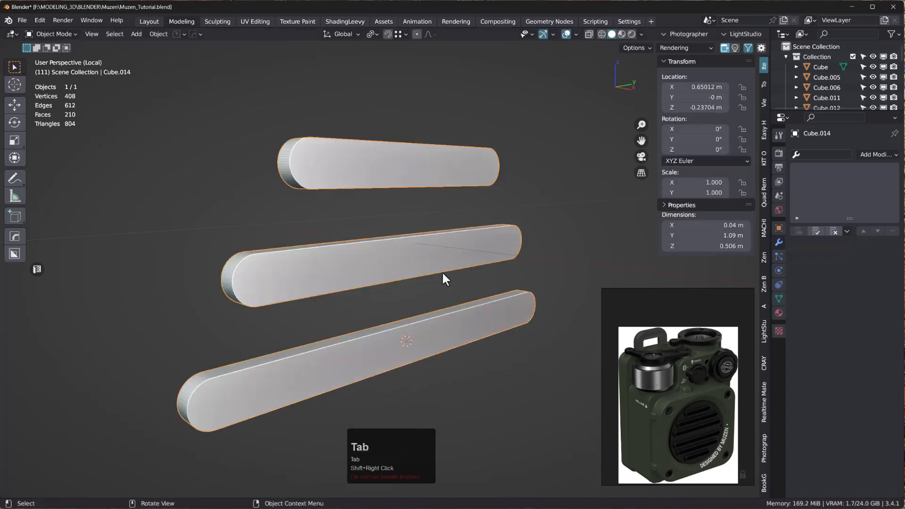
{"action": "middle_click", "coordinate": [416, 340]}
{"action": "middle_click_drag", "start_coordinate": [417, 341], "coordinate": [432, 332]}
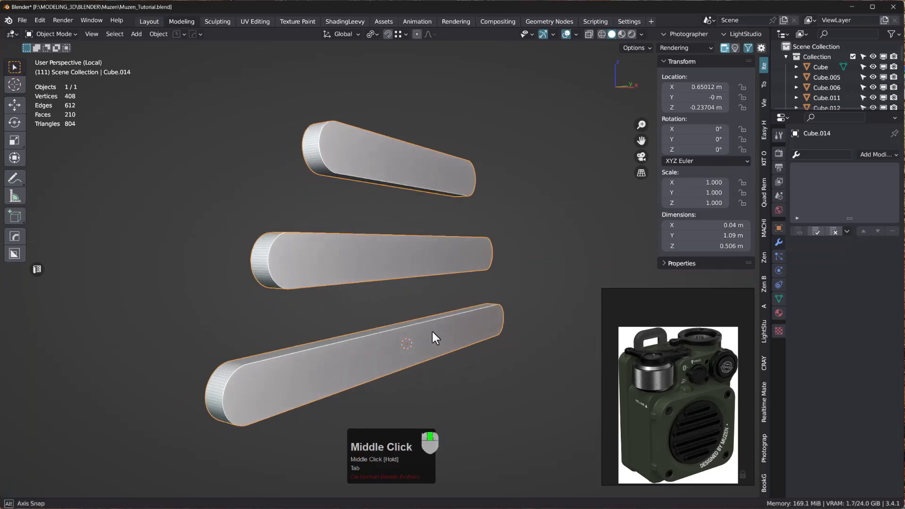
{"action": "right_click", "coordinate": [414, 343]}
{"action": "left_click", "coordinate": [362, 278]}
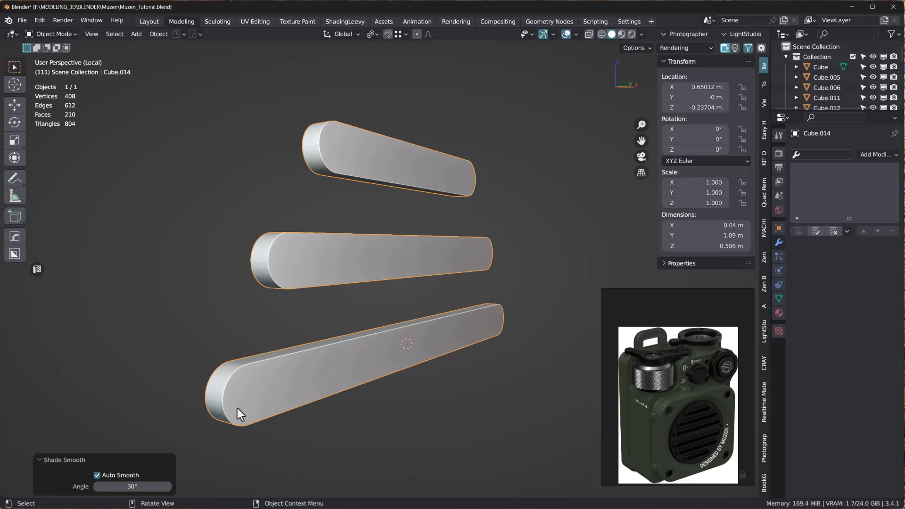
- In Edit Mode with vertex selection, select the whole mesh and merge its vertices by distance at 0.0001 m
{"action": "key", "text": "Tab"}
{"action": "left_click", "coordinate": [115, 403]}
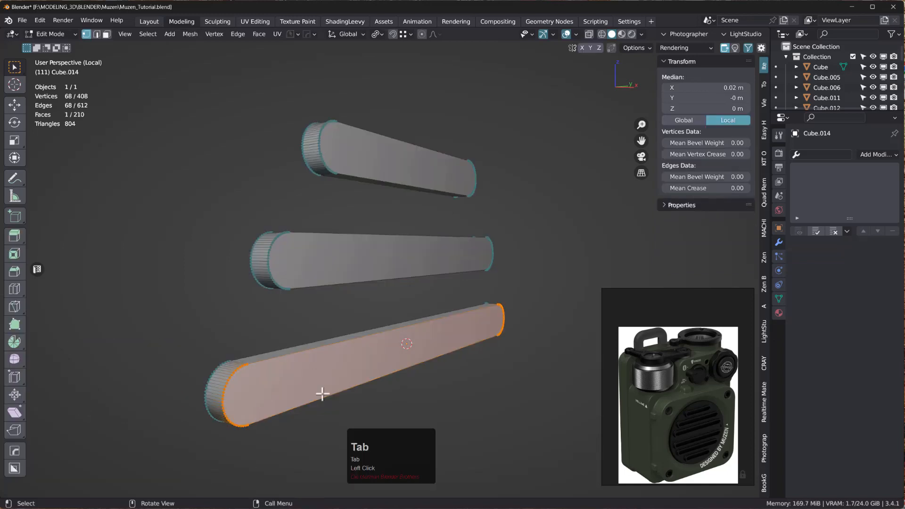
{"action": "key", "text": "a"}
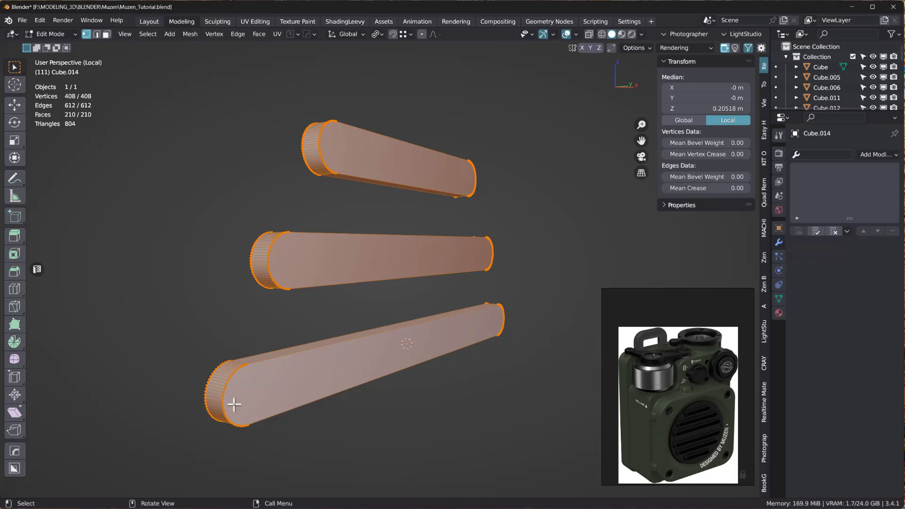
{"action": "key", "text": "m"}
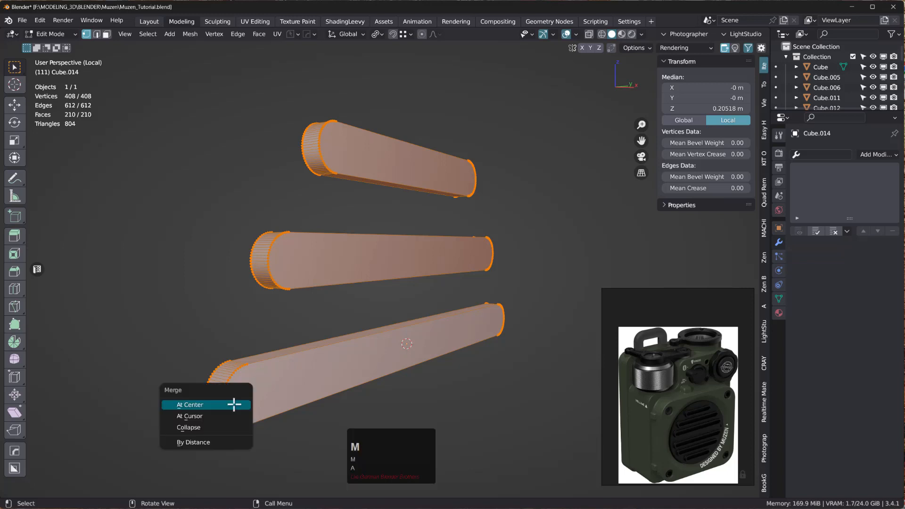
{"action": "left_click", "coordinate": [219, 443]}
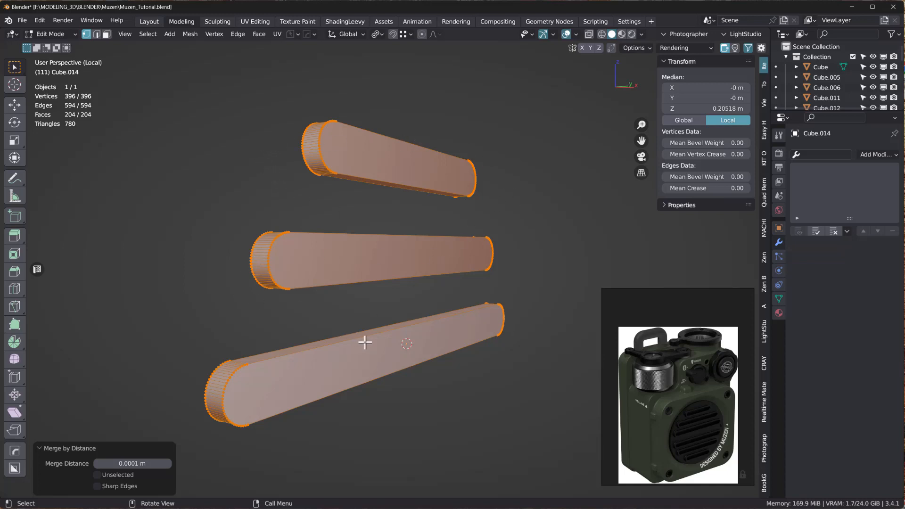
- Switch to face selection and select the front faces of all three bars, from the longest to the topmost
{"action": "mouse_move", "coordinate": [364, 343]}
{"action": "middle_mouse_down"}
{"action": "mouse_move", "coordinate": [367, 352]}
{"action": "mouse_move", "coordinate": [353, 355]}
{"action": "middle_mouse_up"}
{"action": "key", "text": "Tab"}
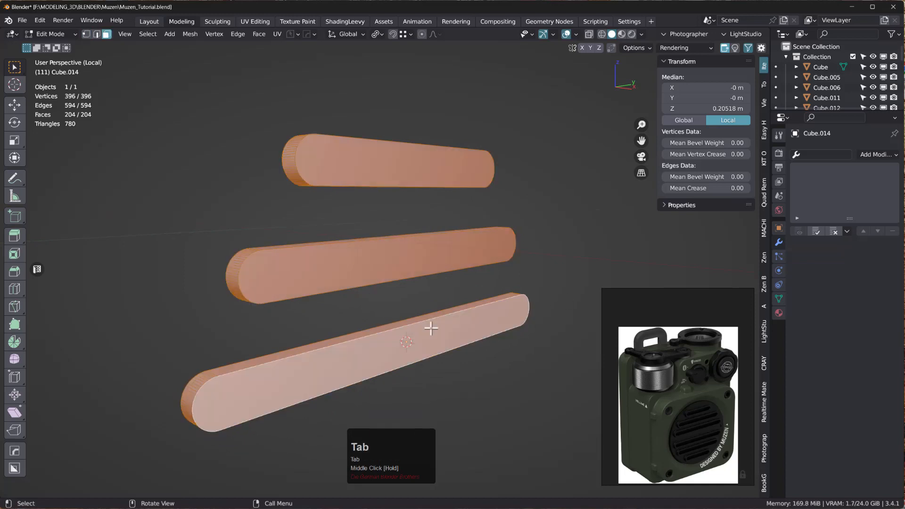
{"action": "left_click", "coordinate": [409, 347]}
{"action": "left_click", "coordinate": [394, 255], "text": "shift"}
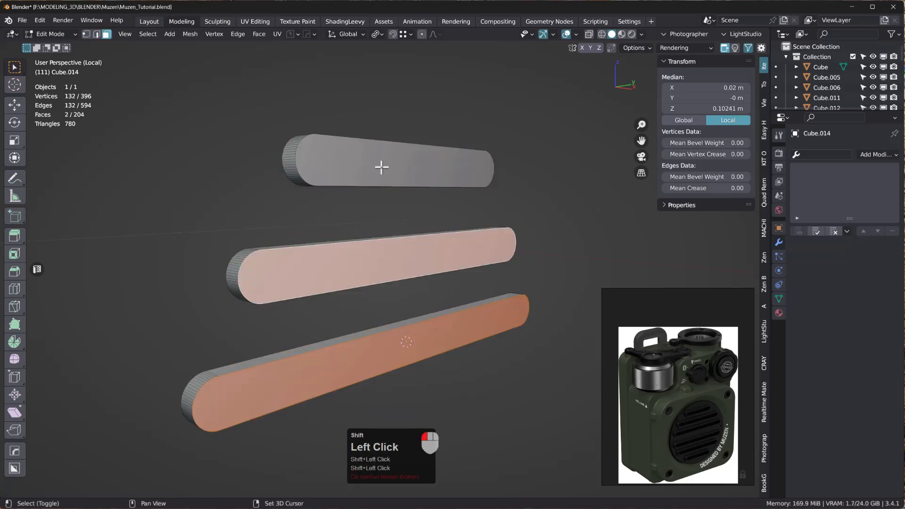
{"action": "left_click", "coordinate": [381, 167], "text": "shift"}
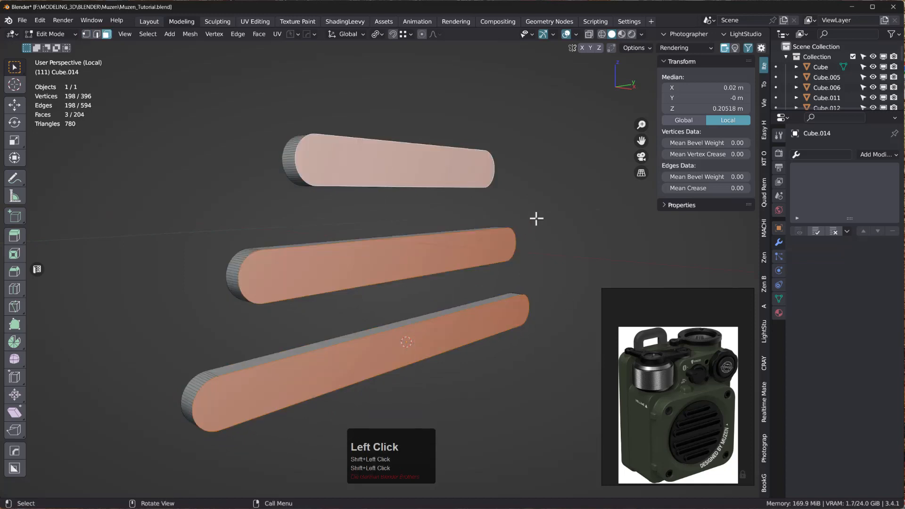
- Inset the front and back faces of all three rounded bars together by about 0.02 m
{"action": "key", "text": "i"}
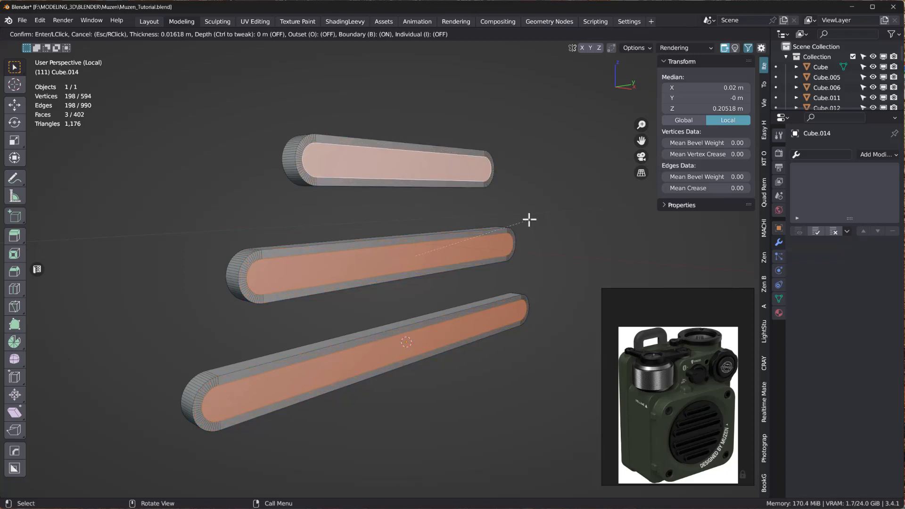
{"action": "right_click", "coordinate": [528, 218]}
{"action": "middle_click_drag", "start_coordinate": [519, 264], "coordinate": [645, 269]}
{"action": "left_click", "coordinate": [453, 158], "text": "shift"}
{"action": "left_click", "coordinate": [413, 258], "text": "shift"}
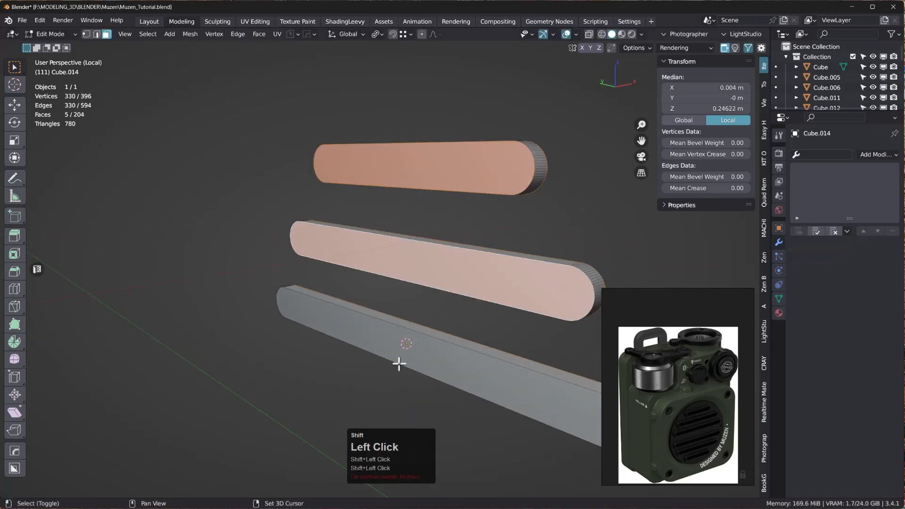
{"action": "left_click", "coordinate": [408, 347], "text": "shift"}
{"action": "middle_click_drag", "start_coordinate": [496, 331], "coordinate": [381, 332]}
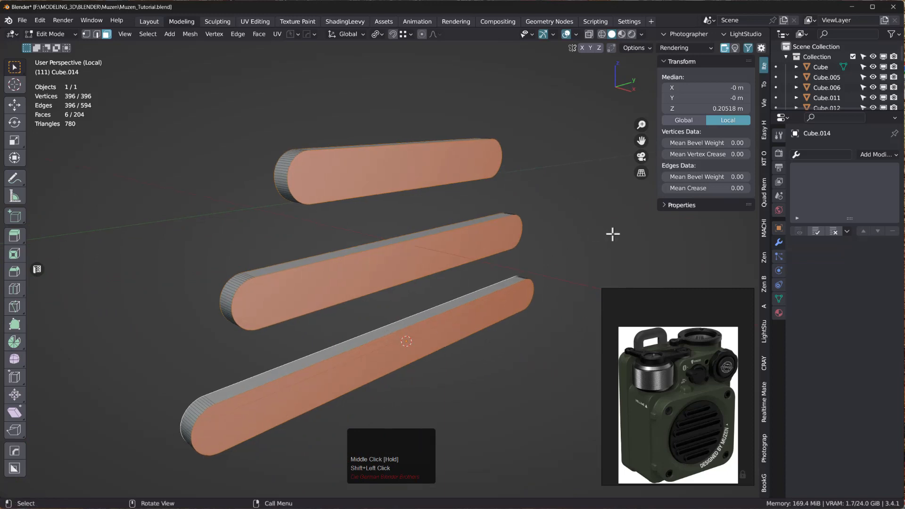
{"action": "key", "text": "i"}
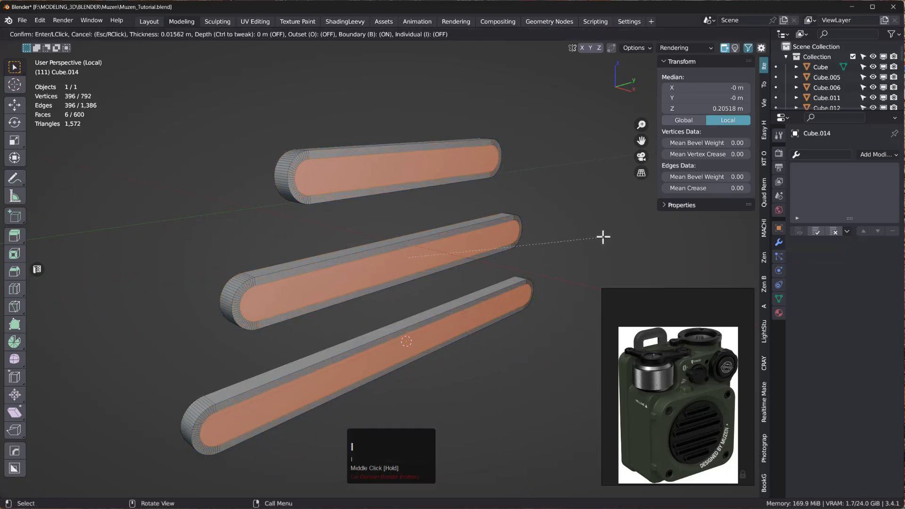
{"action": "left_click", "coordinate": [601, 237]}
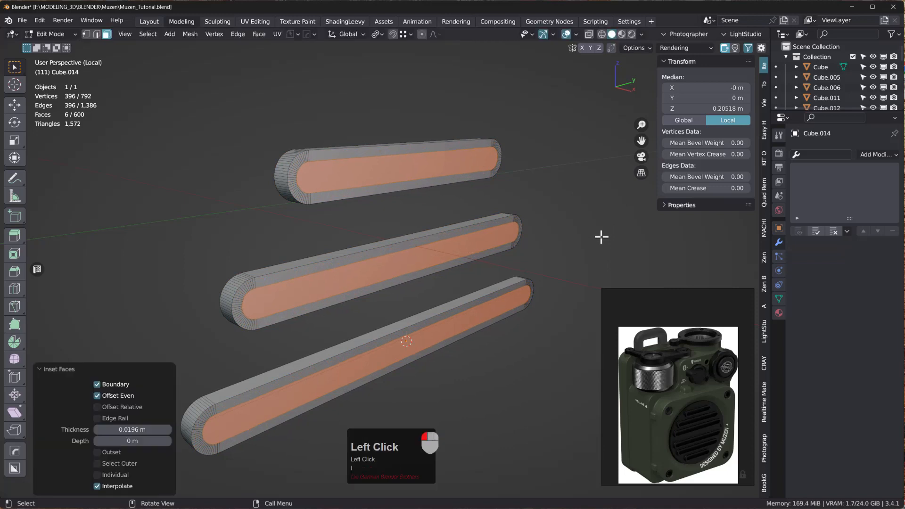
- Try bridging all six inset faces of the three bars at once, and undo it
{"action": "key", "text": "ctrl"}
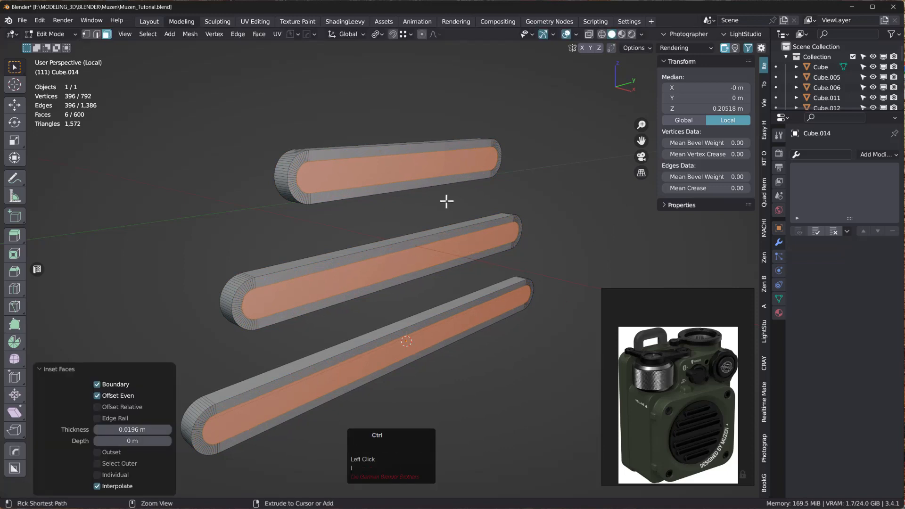
{"action": "key", "text": "ctrl+e"}
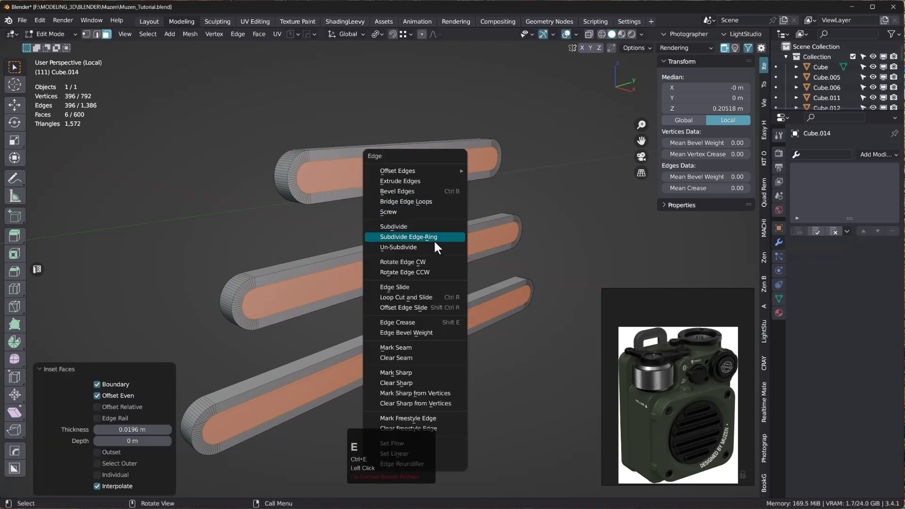
{"action": "left_click", "coordinate": [416, 202]}
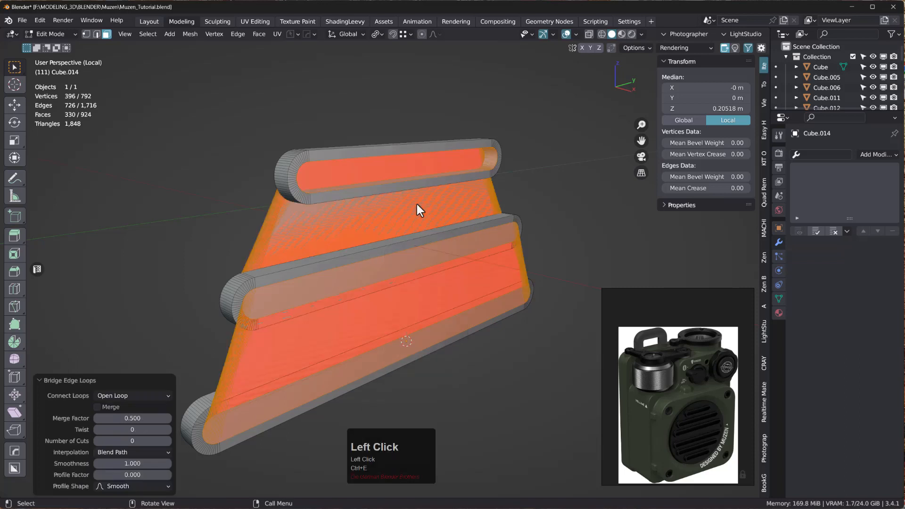
{"action": "right_click", "coordinate": [437, 262]}
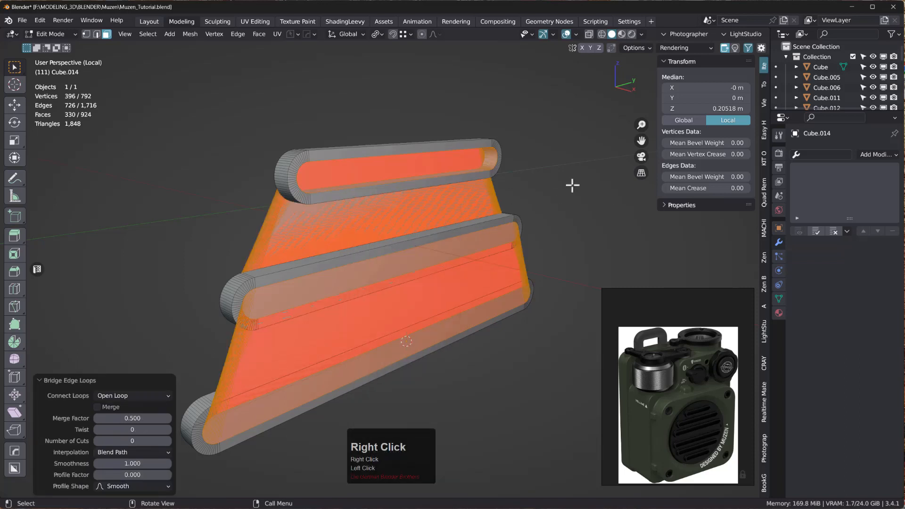
{"action": "key", "text": "ctrl+z"}
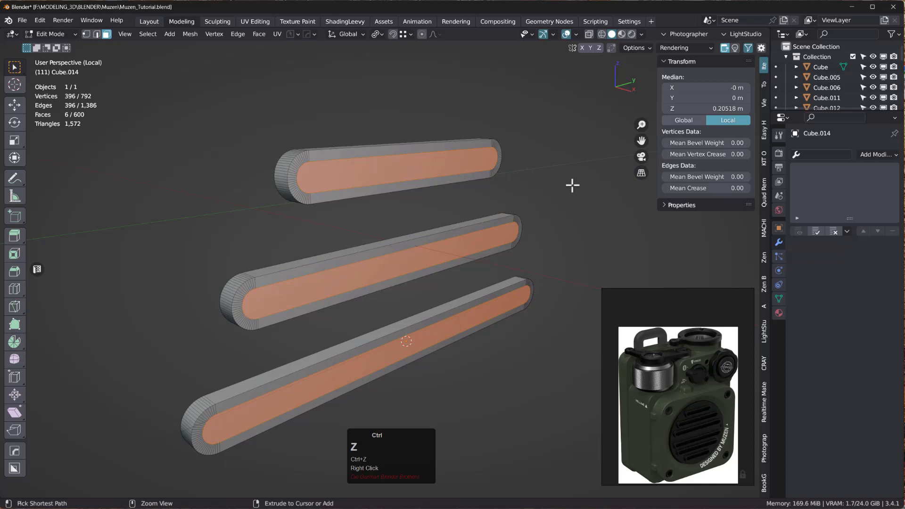
- Set the transform pivot point to Median Point and retry Bridge Edge Loops on all six inset faces together
{"action": "left_click", "coordinate": [380, 33]}
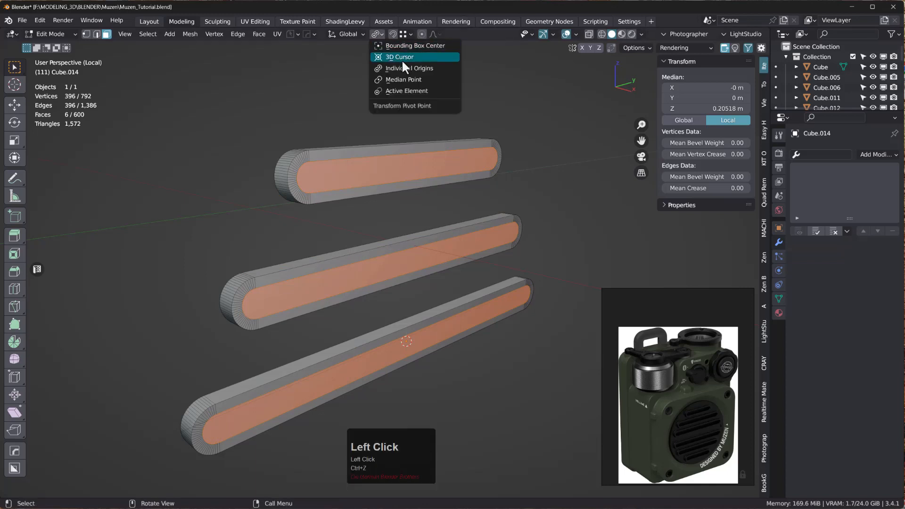
{"action": "left_click", "coordinate": [419, 80]}
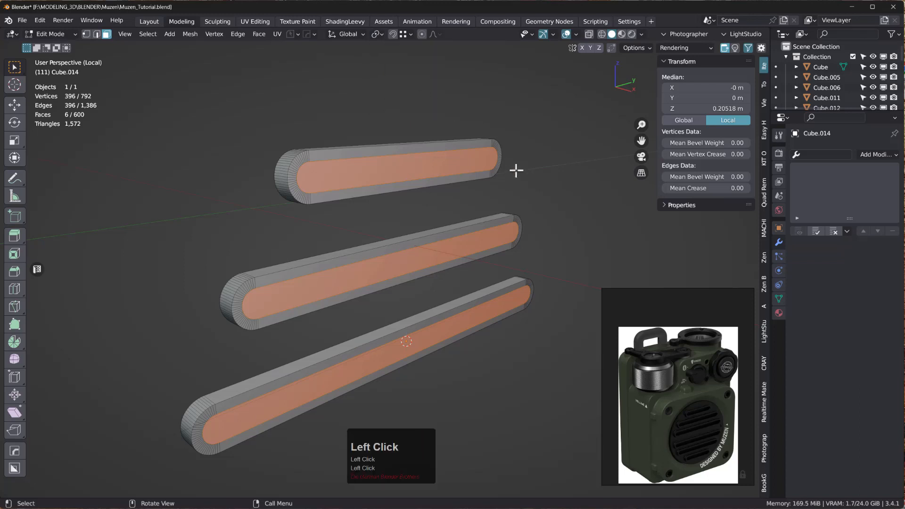
{"action": "key", "text": "ctrl+e"}
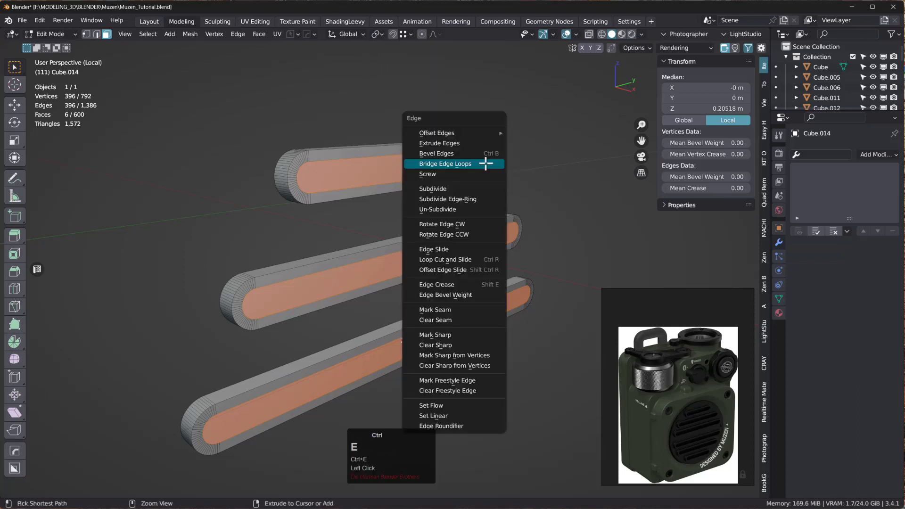
{"action": "left_click", "coordinate": [485, 163]}
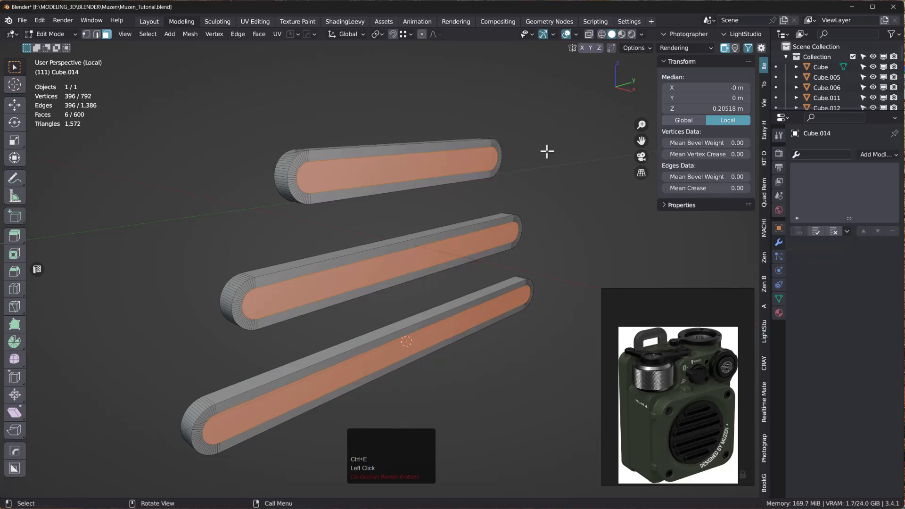
- Bridge the front and back inset faces of the top bar to open a slot through it
{"action": "mouse_move", "coordinate": [542, 149]}
{"action": "middle_mouse_down"}
{"action": "mouse_move", "coordinate": [630, 157]}
{"action": "mouse_move", "coordinate": [553, 161]}
{"action": "middle_mouse_up"}
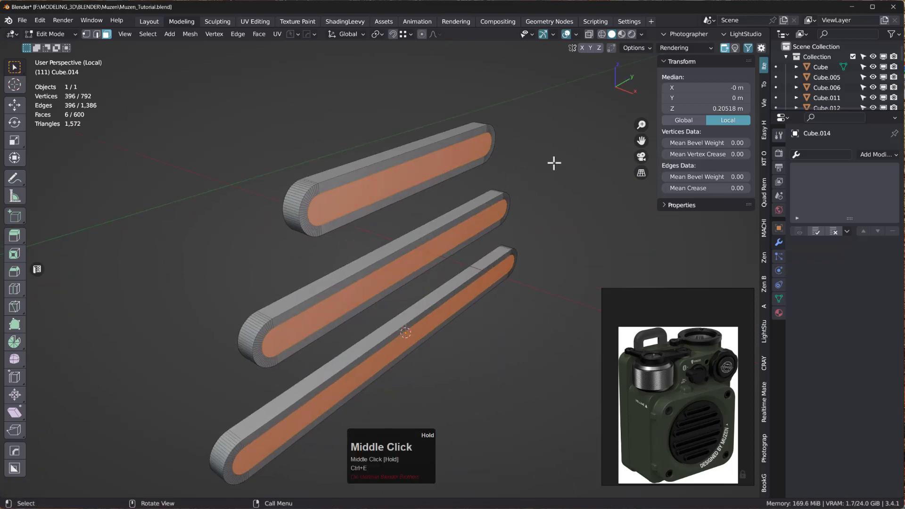
{"action": "left_click", "coordinate": [414, 174]}
{"action": "middle_click_drag", "start_coordinate": [479, 174], "coordinate": [412, 186]}
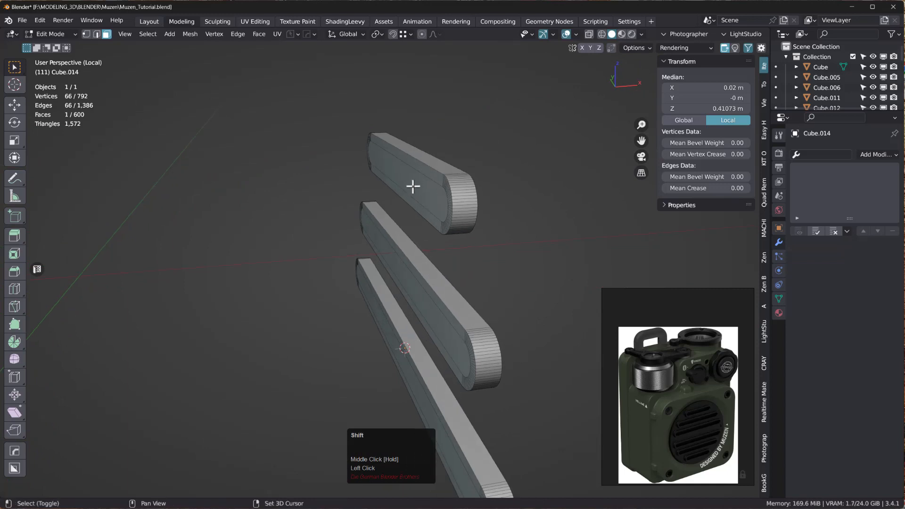
{"action": "left_click", "coordinate": [412, 185], "text": "shift"}
{"action": "middle_click_drag", "start_coordinate": [511, 168], "coordinate": [474, 177]}
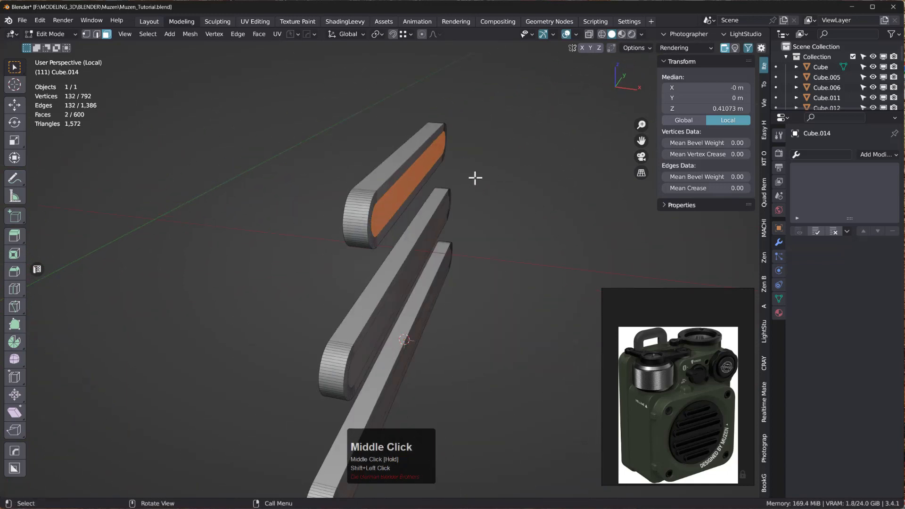
{"action": "key", "text": "ctrl+e"}
{"action": "left_click", "coordinate": [454, 176]}
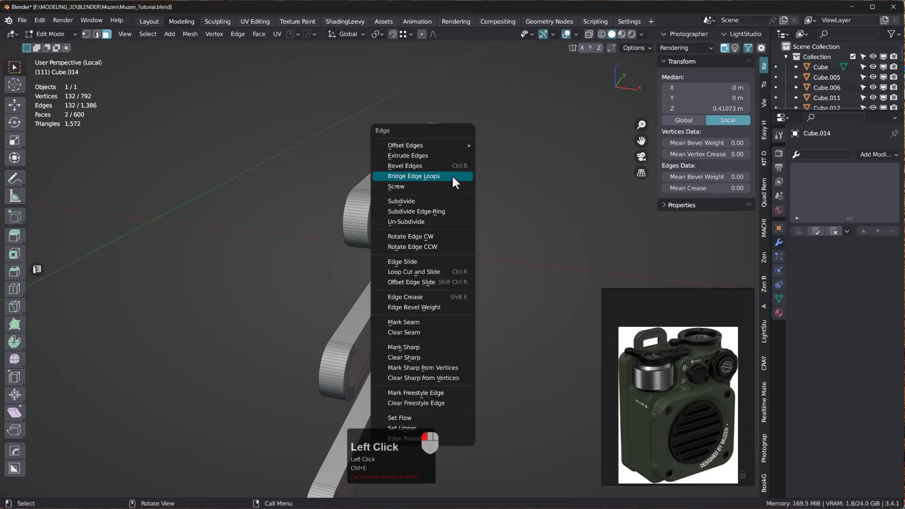
- Bridge the front and back inset faces of the middle bar to open a slot through it
{"action": "middle_click_drag", "start_coordinate": [483, 196], "coordinate": [493, 277]}
{"action": "left_click", "coordinate": [416, 284]}
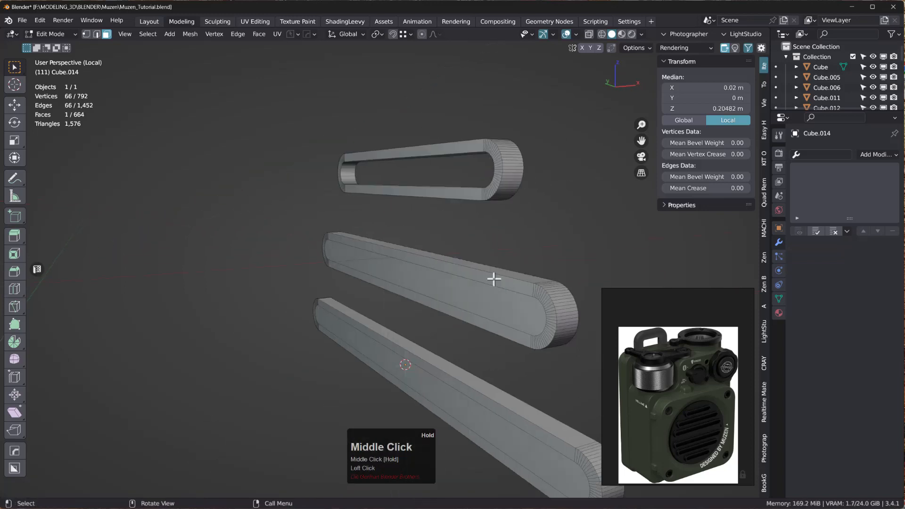
{"action": "left_click", "coordinate": [454, 287], "text": "shift"}
{"action": "middle_click_drag", "start_coordinate": [519, 244], "coordinate": [478, 244]}
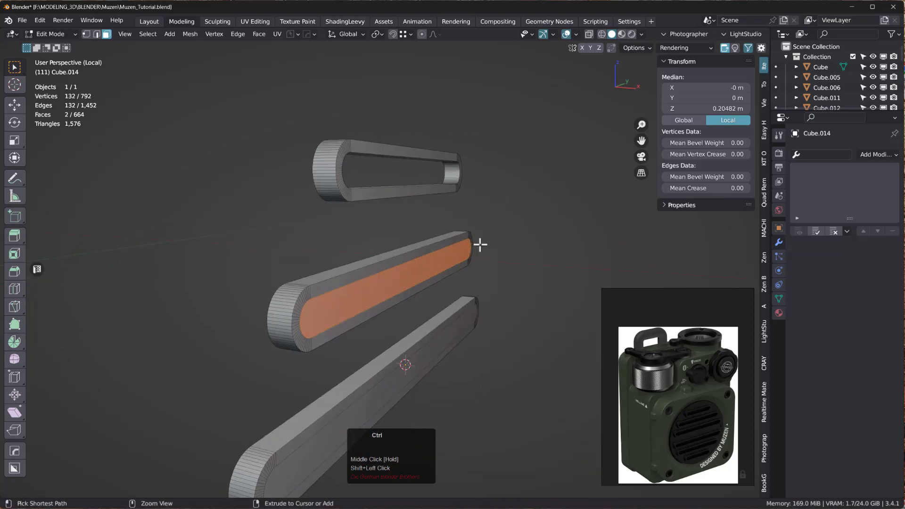
{"action": "key", "text": "ctrl+e"}
{"action": "left_click", "coordinate": [471, 235]}
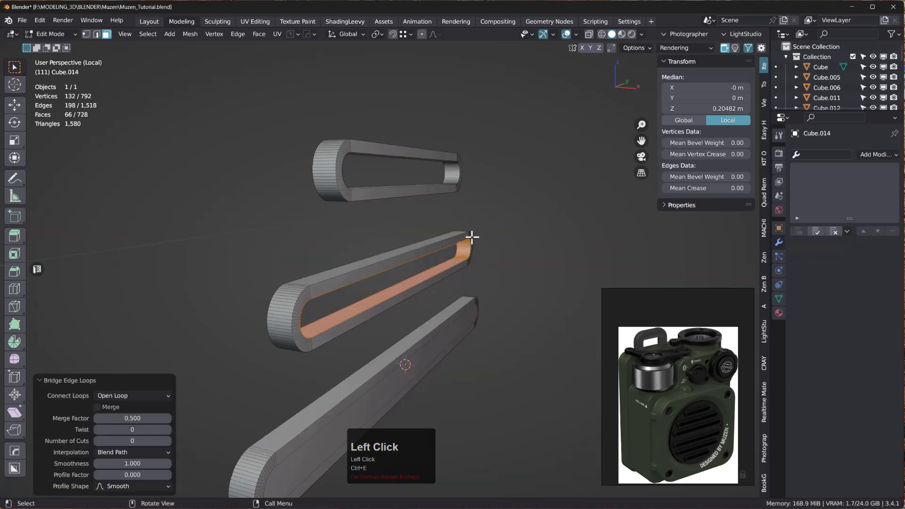
- Bridge the front and back inset faces of the bottom bar to open a slot through it
{"action": "left_click", "coordinate": [426, 358]}
{"action": "middle_click_drag", "start_coordinate": [461, 334], "coordinate": [517, 319]}
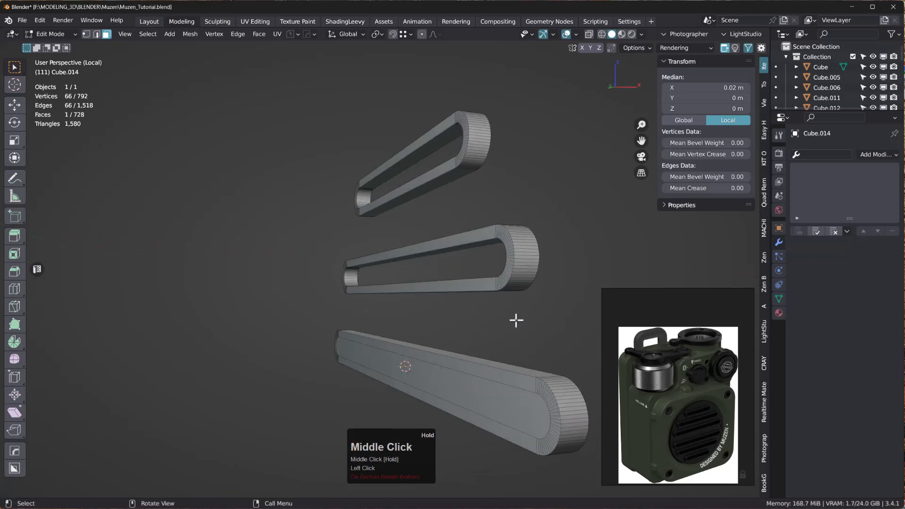
{"action": "left_click", "coordinate": [459, 374], "text": "shift"}
{"action": "key", "text": "ctrl+e"}
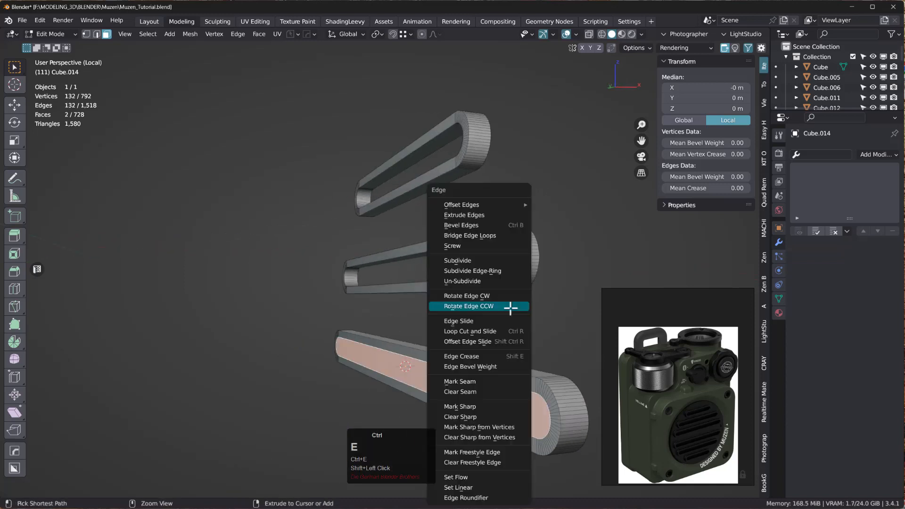
{"action": "left_click", "coordinate": [484, 231]}
{"action": "middle_click_drag", "start_coordinate": [485, 232], "coordinate": [437, 258]}
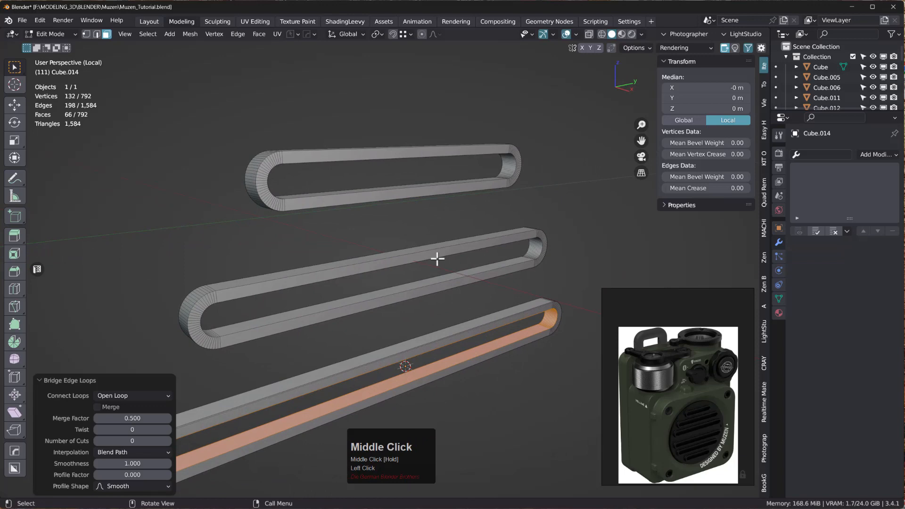
- Leave the isolated local view and return to Object Mode to show the slot frames on the whole radio
{"action": "key", "text": "KP_Divide"}
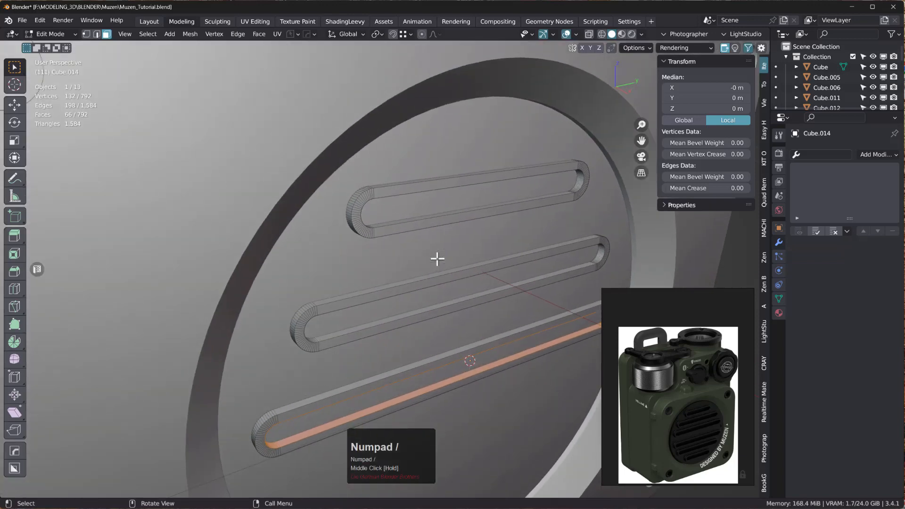
{"action": "scroll", "coordinate": [473, 254], "scroll_direction": "down", "scroll_amount": 3}
{"action": "middle_click_drag", "start_coordinate": [474, 289], "coordinate": [432, 252], "text": "shift"}
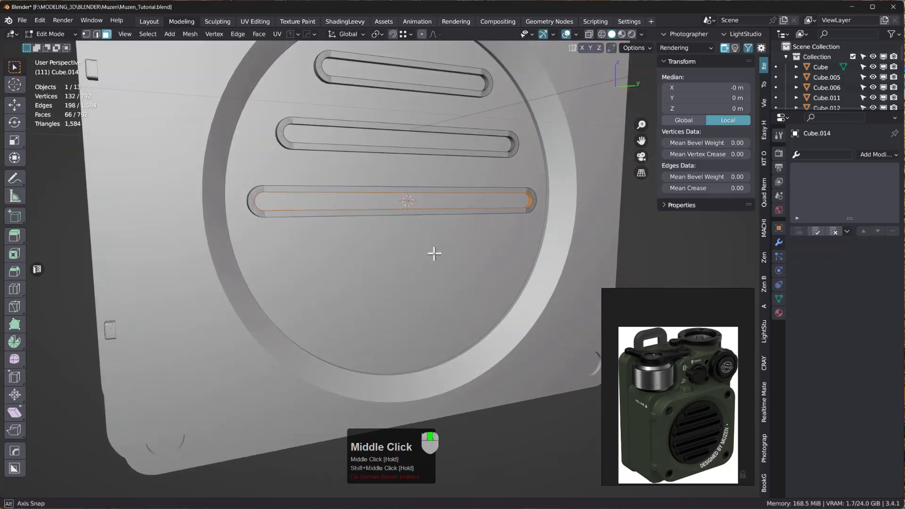
{"action": "key", "text": "Tab"}
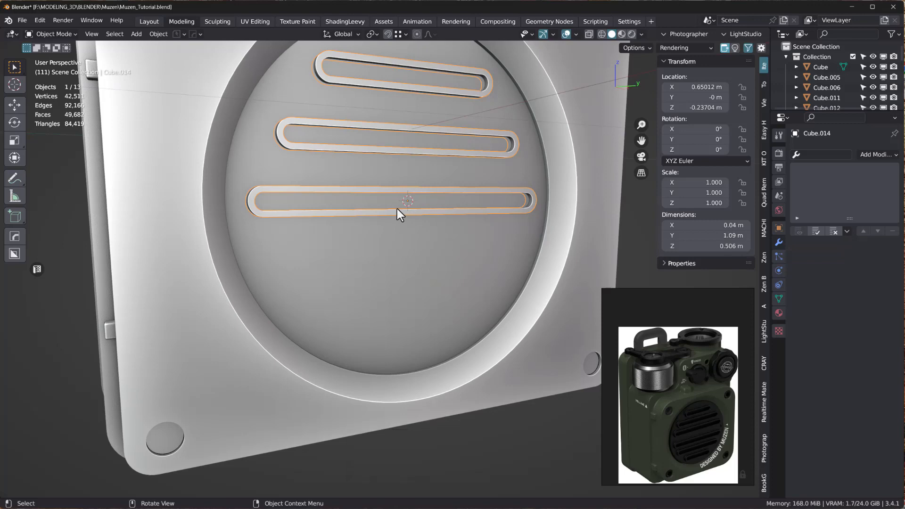
{"action": "mouse_move", "coordinate": [401, 208]}
{"action": "middle_mouse_down"}
{"action": "mouse_move", "coordinate": [440, 221]}
{"action": "mouse_move", "coordinate": [382, 209]}
{"action": "middle_mouse_up"}
{"action": "scroll", "coordinate": [429, 210], "scroll_direction": "down", "scroll_amount": 5}
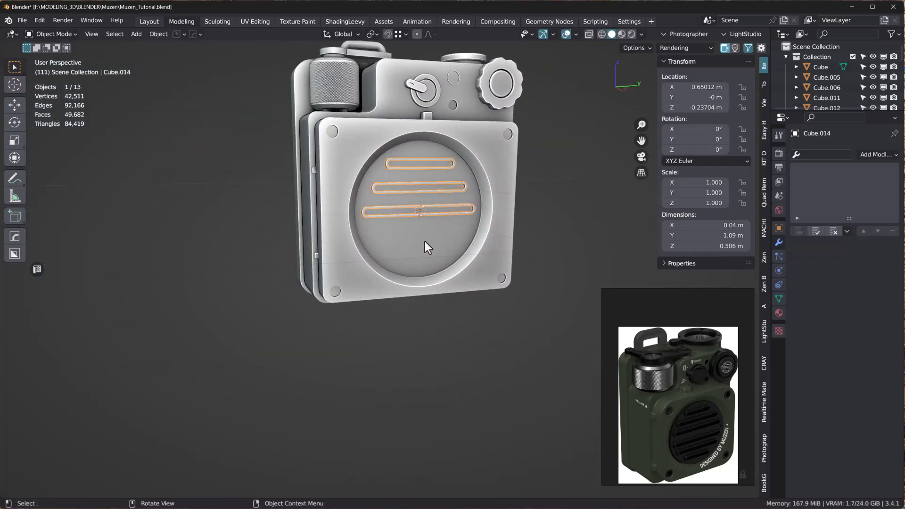
- Try to mirror the slot frames on the Z axis only, with Cube.013 in the round recess as mirror object
{"action": "left_click", "coordinate": [877, 154]}
{"action": "left_click", "coordinate": [680, 270]}
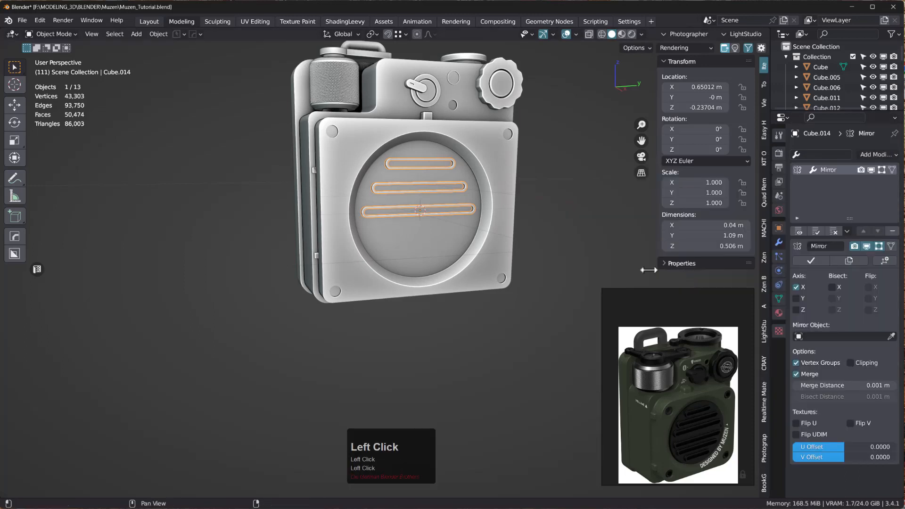
{"action": "left_click", "coordinate": [890, 336]}
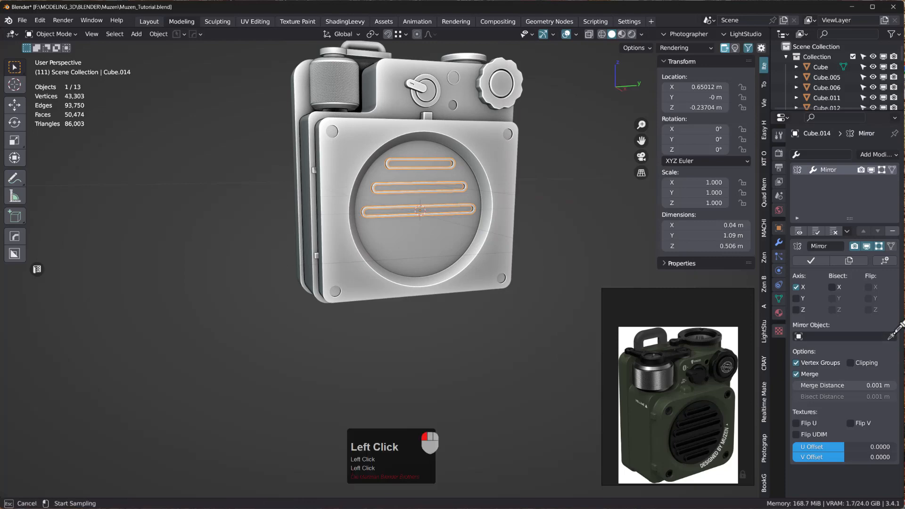
{"action": "left_click", "coordinate": [421, 232]}
{"action": "middle_click_drag", "start_coordinate": [422, 232], "coordinate": [450, 249]}
{"action": "left_click", "coordinate": [797, 286]}
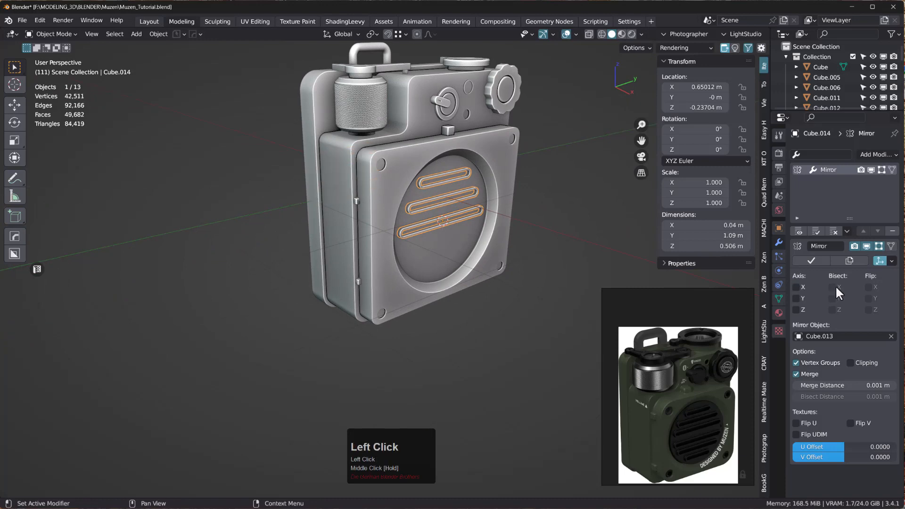
{"action": "left_click", "coordinate": [796, 309]}
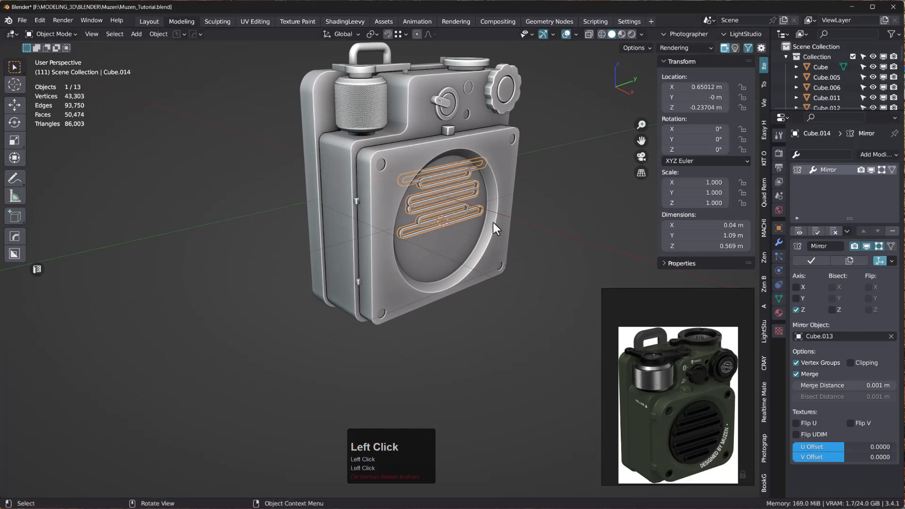
- Remove the Mirror modifier from the slot frames
{"action": "middle_click_drag", "start_coordinate": [493, 222], "coordinate": [432, 209]}
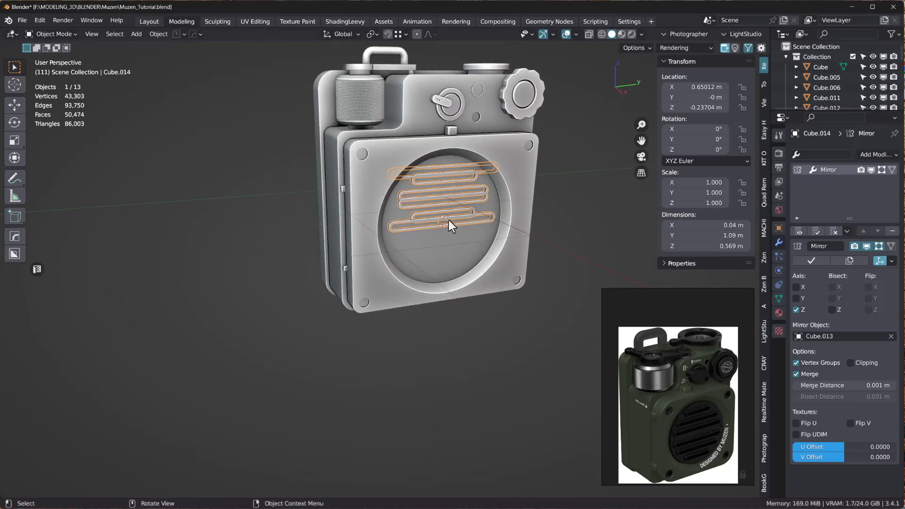
{"action": "middle_click_drag", "start_coordinate": [461, 225], "coordinate": [443, 222]}
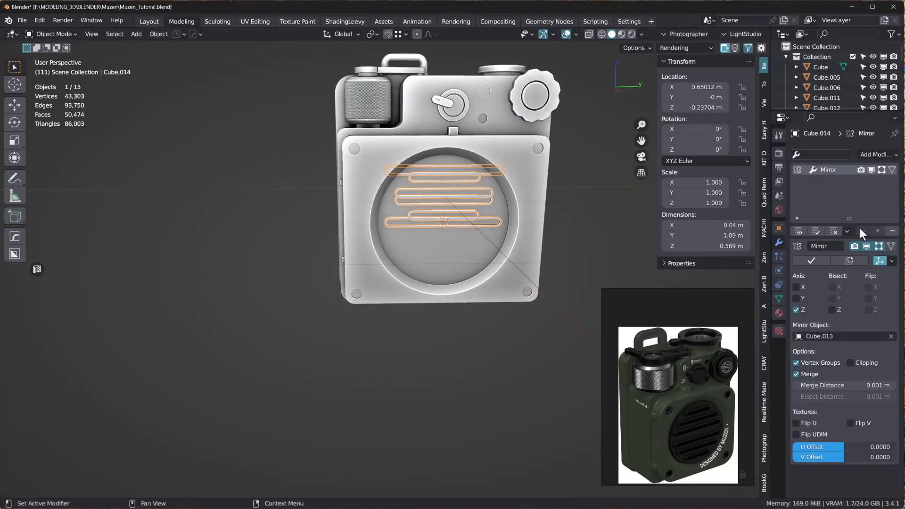
{"action": "left_click", "coordinate": [892, 231]}
{"action": "middle_click_drag", "start_coordinate": [459, 213], "coordinate": [473, 210]}
{"action": "scroll", "coordinate": [446, 205], "scroll_direction": "up", "scroll_amount": 3}
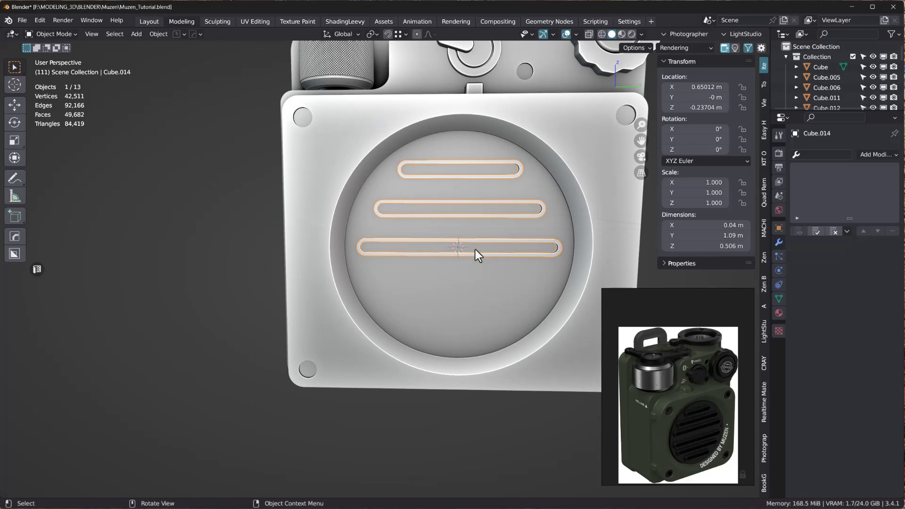
- In Edit Mode, select the middle and longest slot frames and move them about 0.083 m up along Z toward the shortest frame
{"action": "key", "text": "Tab"}
{"action": "middle_click_drag", "start_coordinate": [479, 241], "coordinate": [498, 258]}
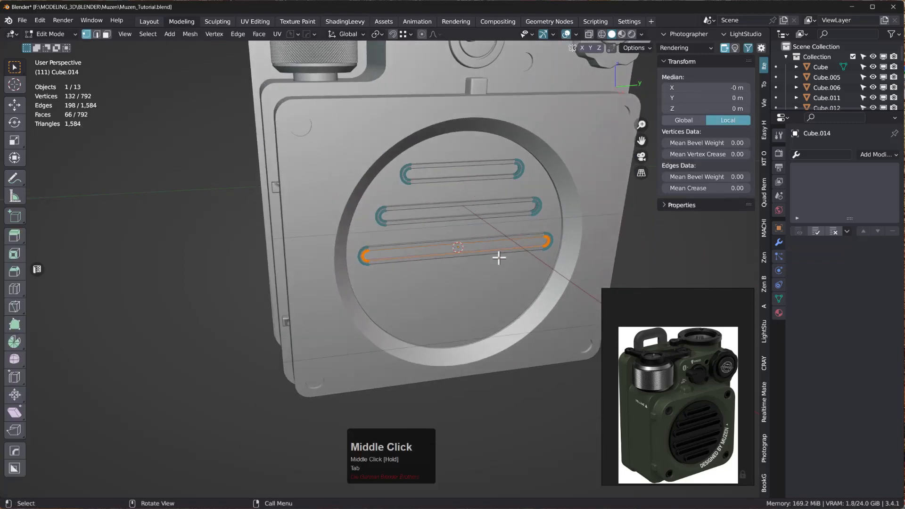
{"action": "key", "text": "a"}
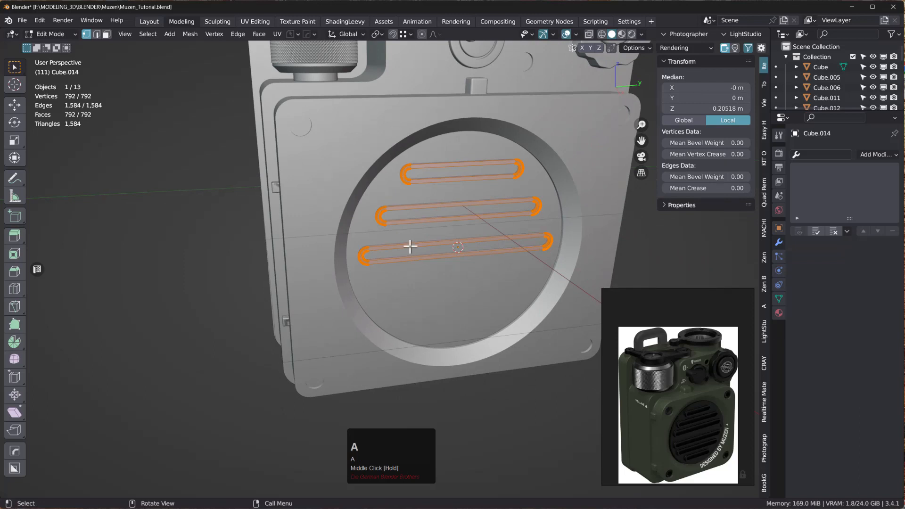
{"action": "left_click", "coordinate": [408, 244]}
{"action": "key", "text": "Tab"}
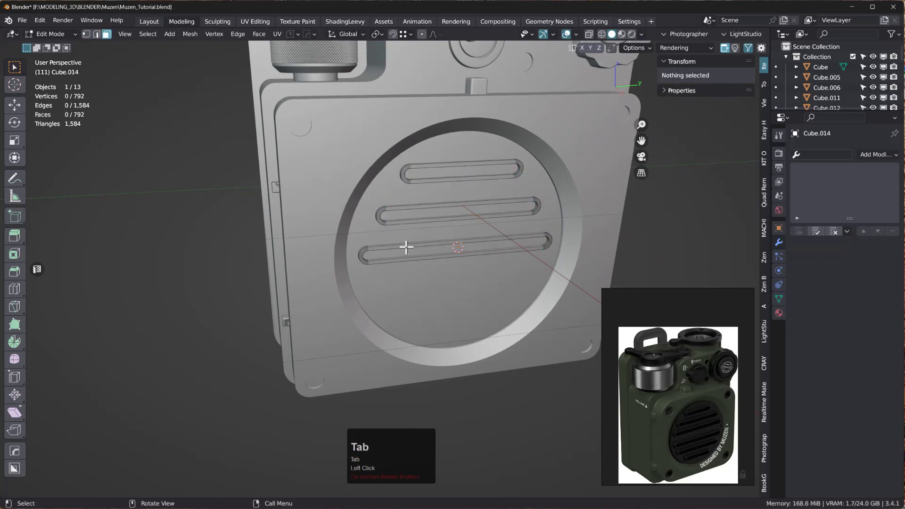
{"action": "left_click", "coordinate": [405, 247]}
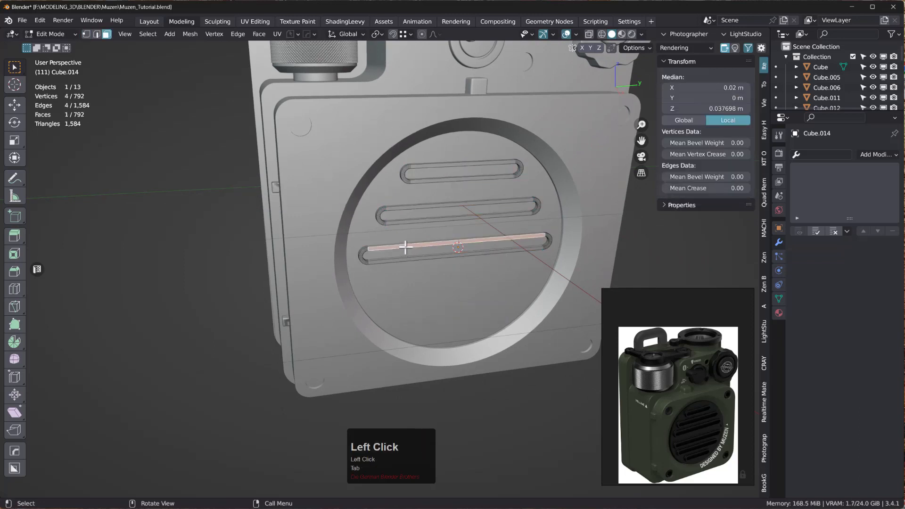
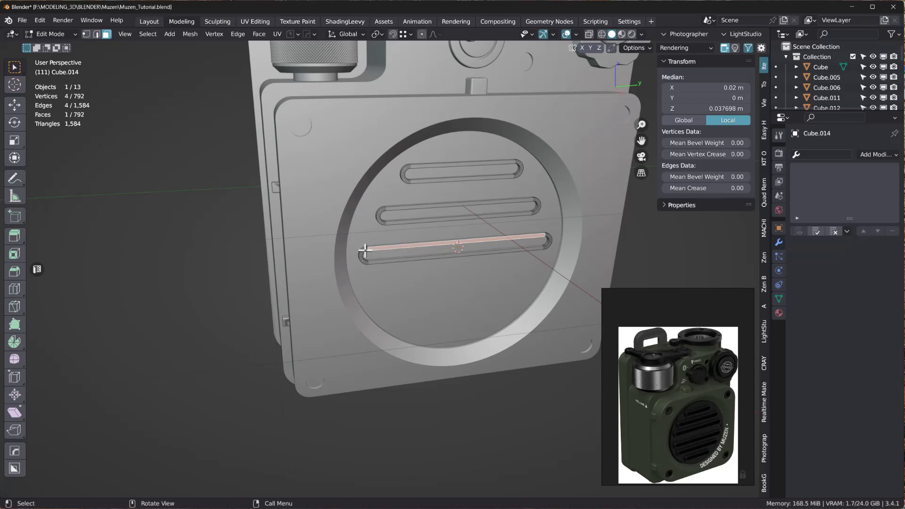
{"action": "key", "text": "l"}
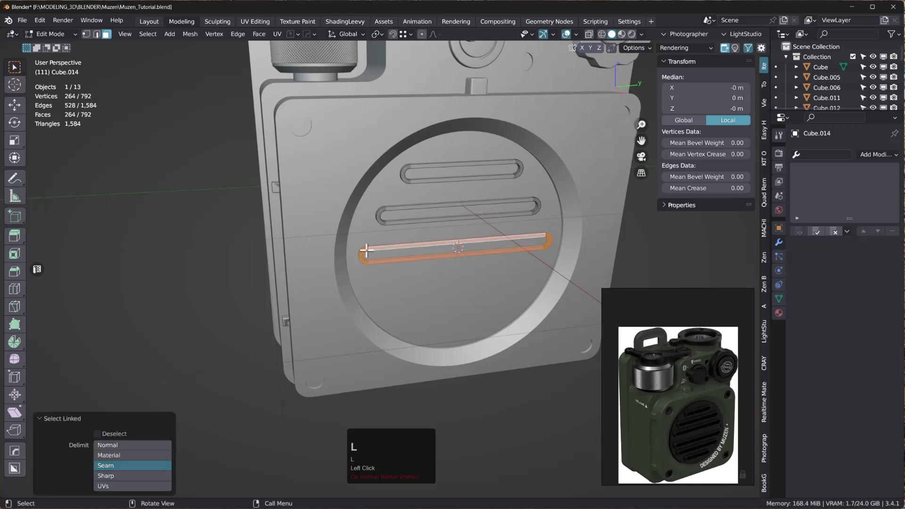
{"action": "key", "text": "l"}
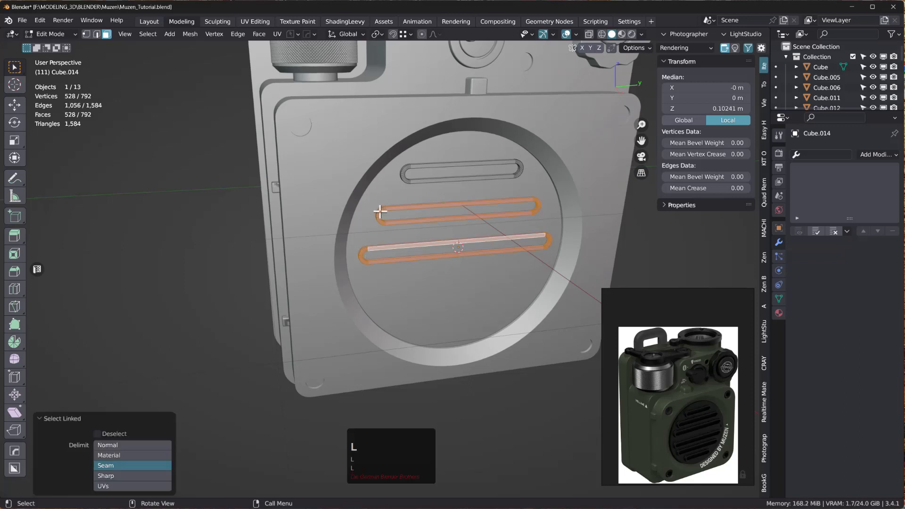
{"action": "scroll", "coordinate": [383, 212], "scroll_direction": "up", "scroll_amount": 3}
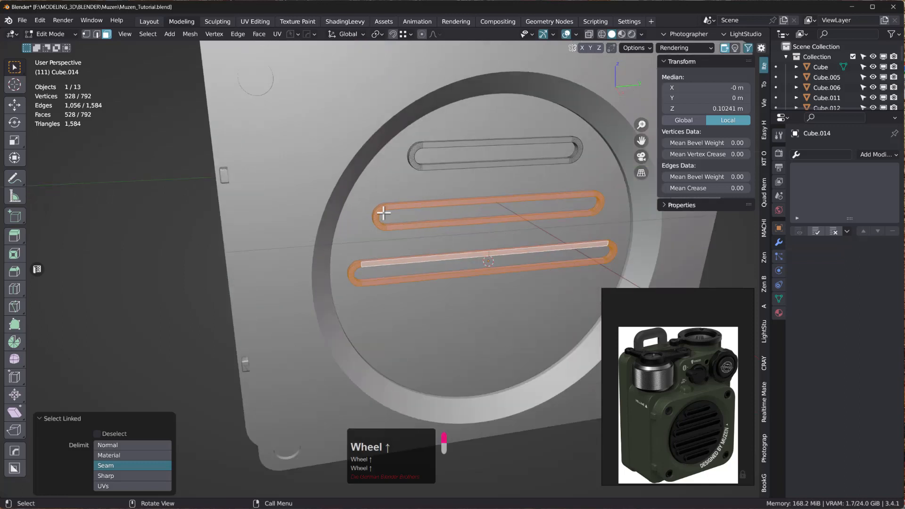
{"action": "key", "text": "KP_3"}
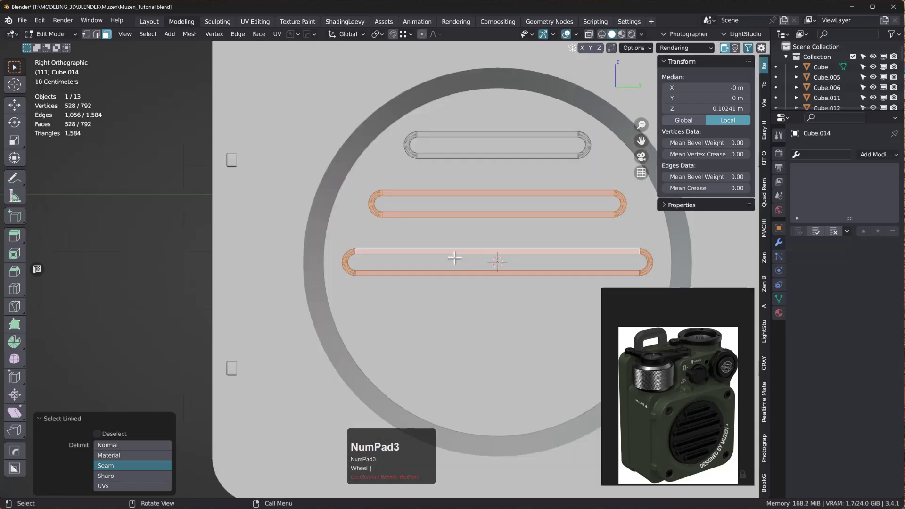
{"action": "key", "text": "g"}
{"action": "key", "text": "z"}
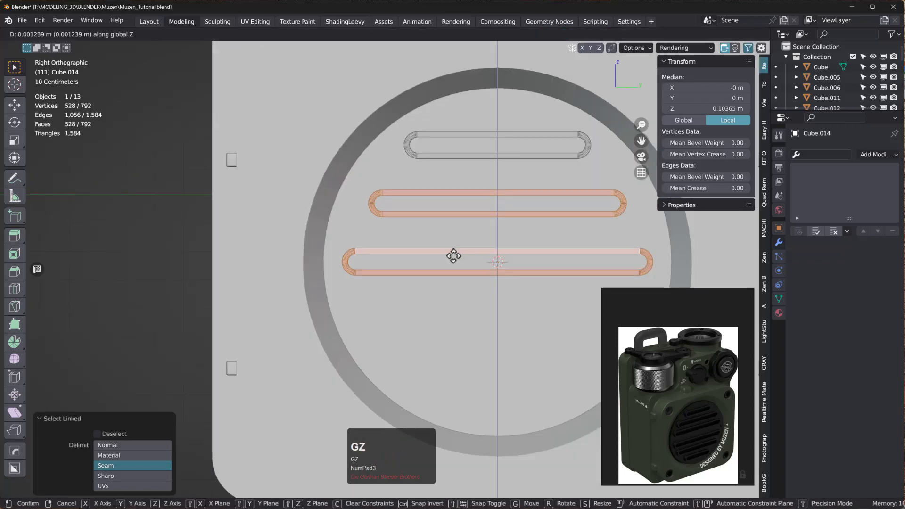
{"action": "left_click", "coordinate": [466, 235]}
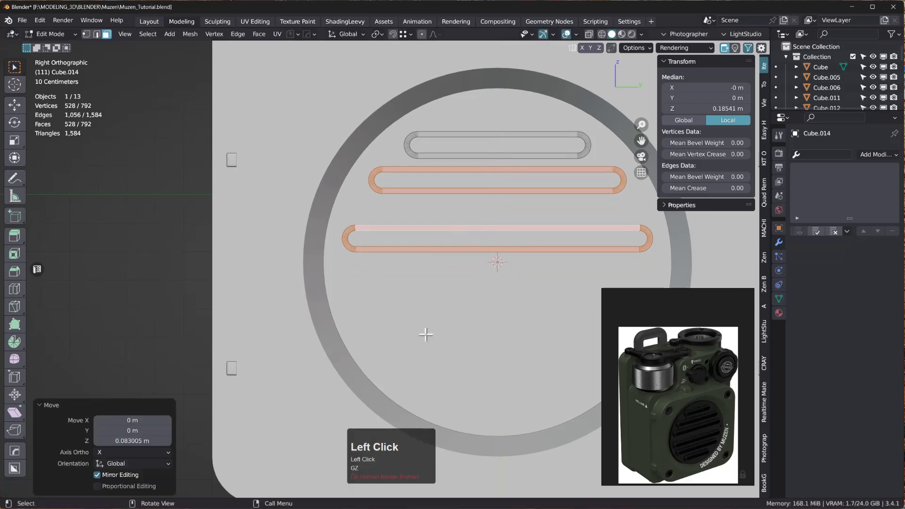
- Move only the longest slot frame about 0.074 m up along Z to even the spacing, and return to Object Mode
{"action": "left_click", "coordinate": [385, 231]}
{"action": "key", "text": "l"}
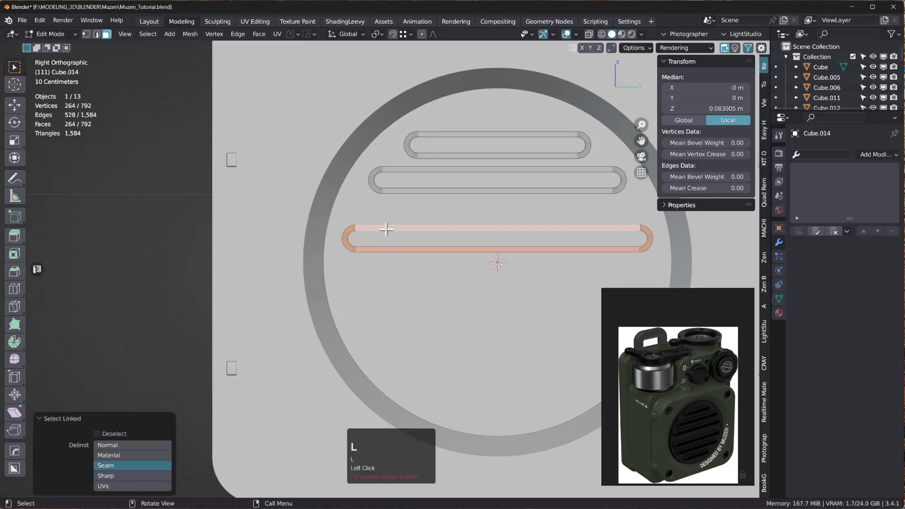
{"action": "key", "text": "g"}
{"action": "key", "text": "z"}
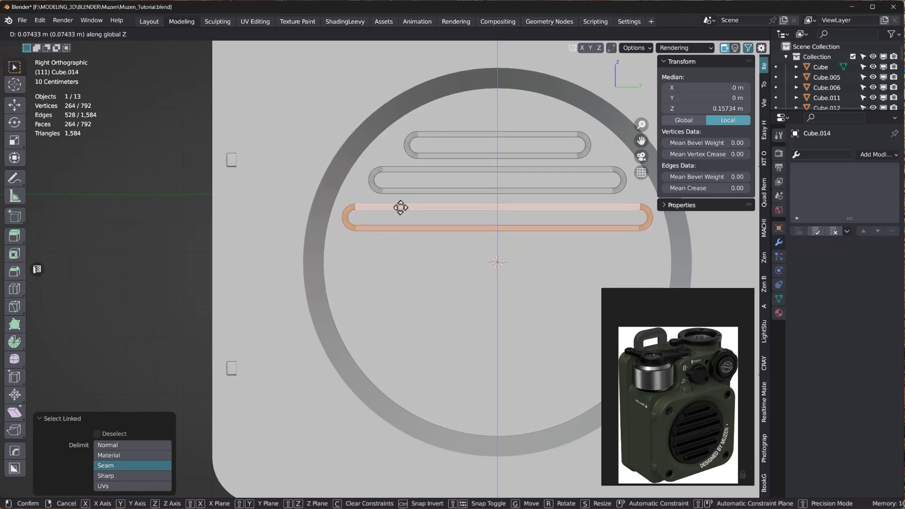
{"action": "left_click", "coordinate": [400, 208]}
{"action": "key", "text": "Tab"}
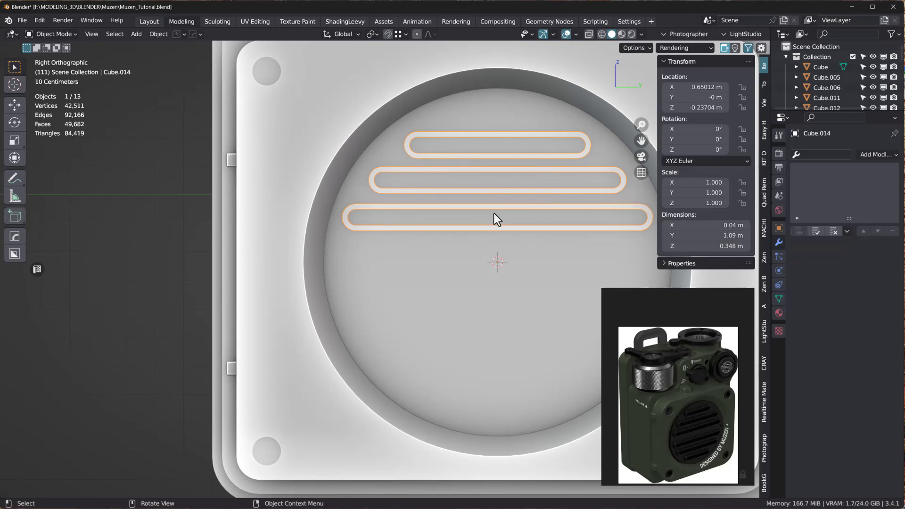
- Duplicate the three slot frames about 0.502 m down along Z and rotate the copy 180° around X
{"action": "key", "text": "shift+d"}
{"action": "key", "text": "z"}
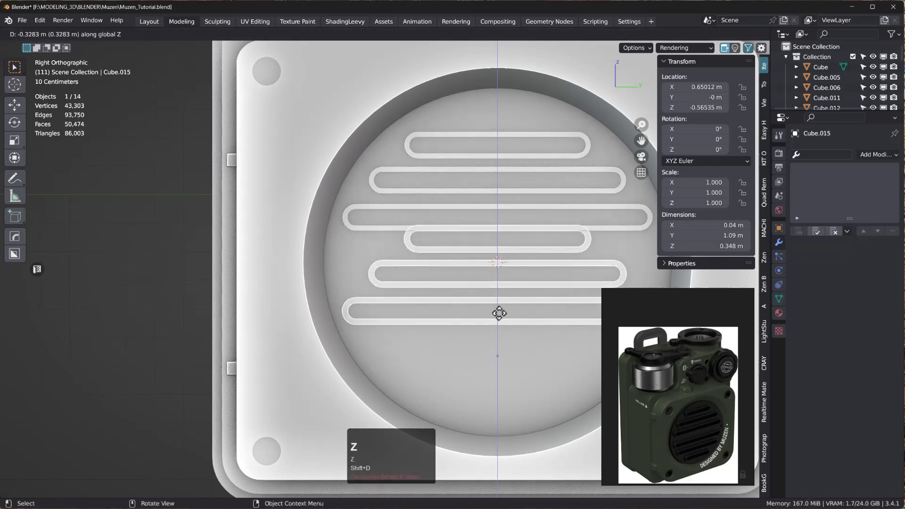
{"action": "left_click", "coordinate": [511, 362]}
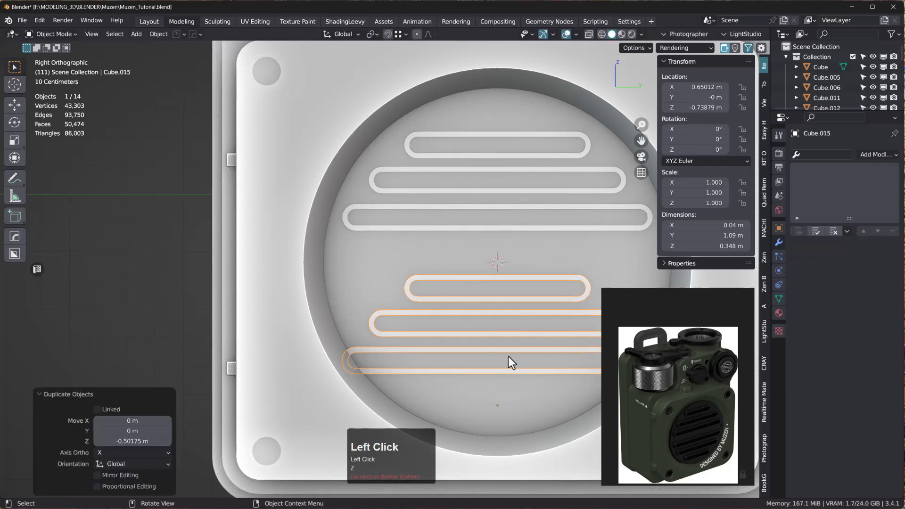
{"action": "key", "text": "r"}
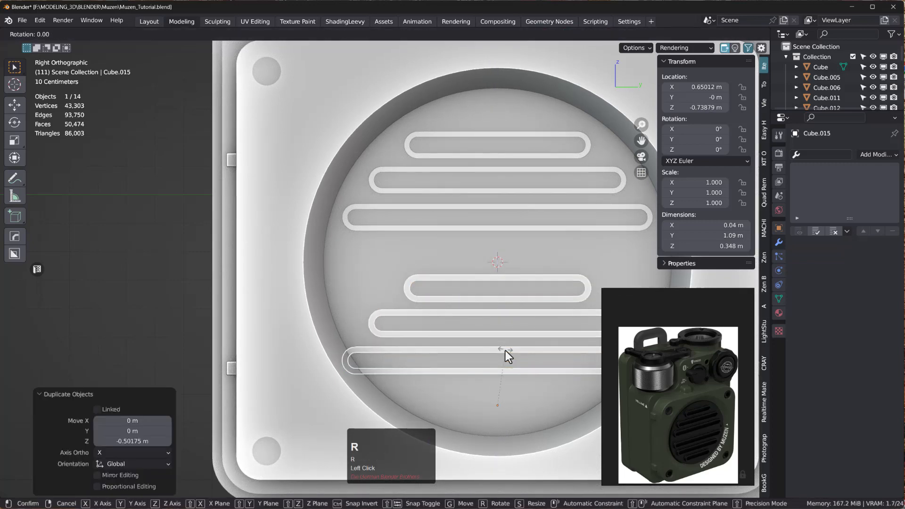
{"action": "type", "text": "x"}
{"action": "type", "text": "180"}
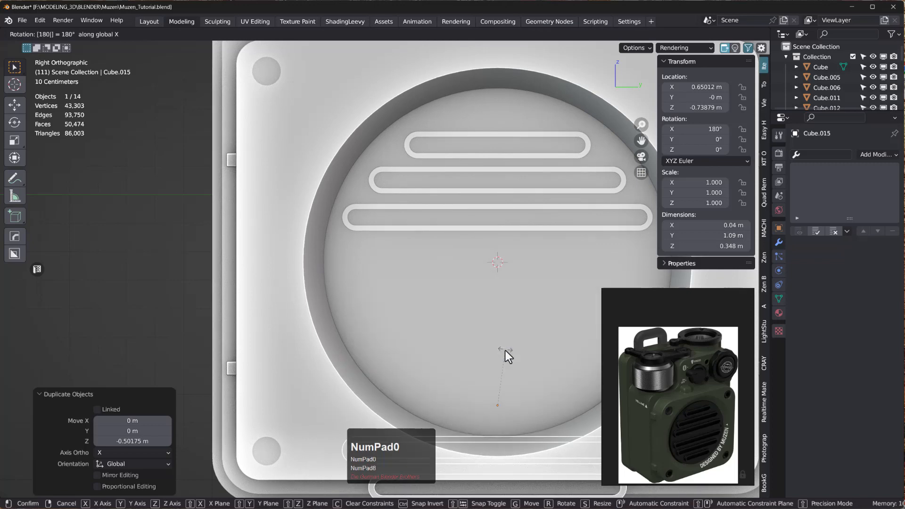
{"action": "key", "text": "KP_Enter"}
- Move the flipped copy about 0.512 m up along Z into the lower half of the round recess
{"action": "key", "text": "g"}
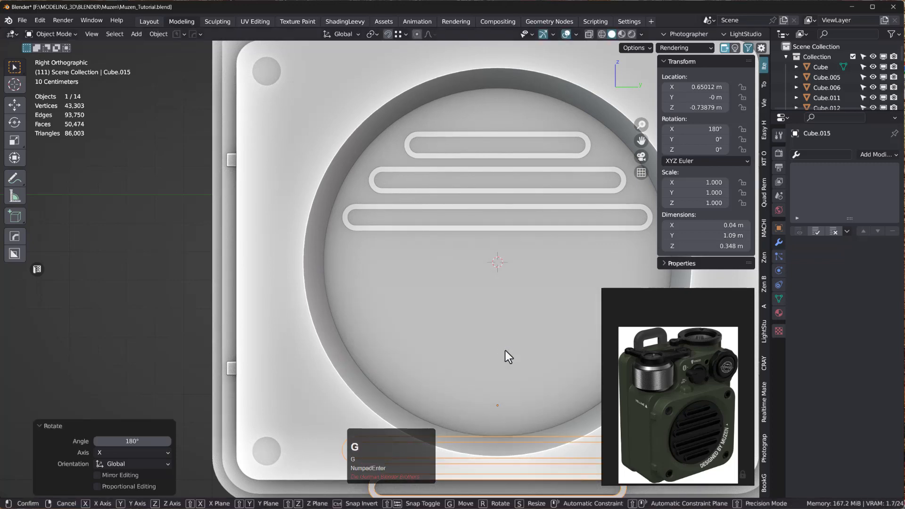
{"action": "key", "text": "z"}
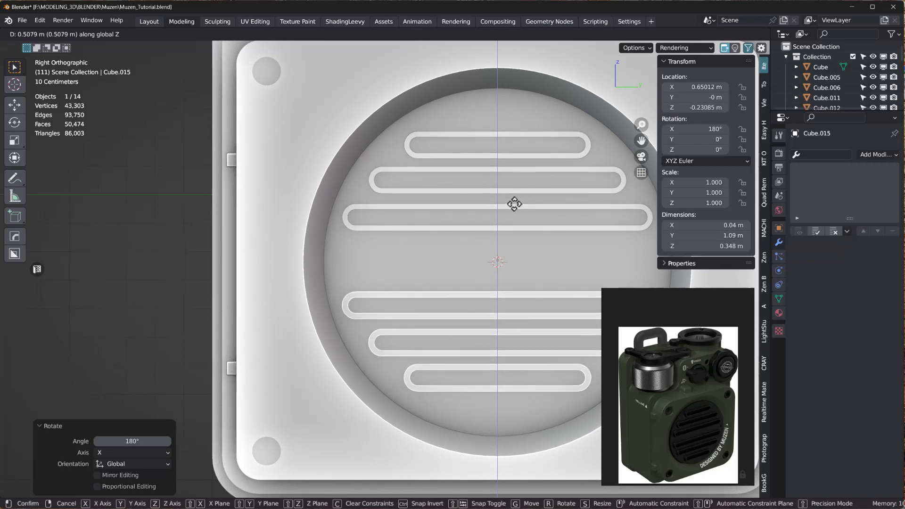
{"action": "left_click", "coordinate": [514, 203]}
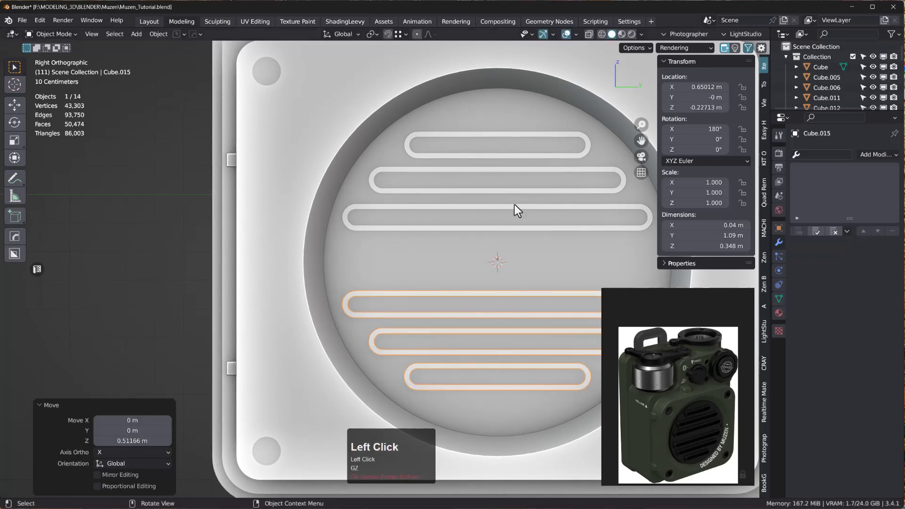
- Join the lower slot frames with the upper slot frames into one object
{"action": "middle_click_drag", "start_coordinate": [471, 236], "coordinate": [468, 161]}
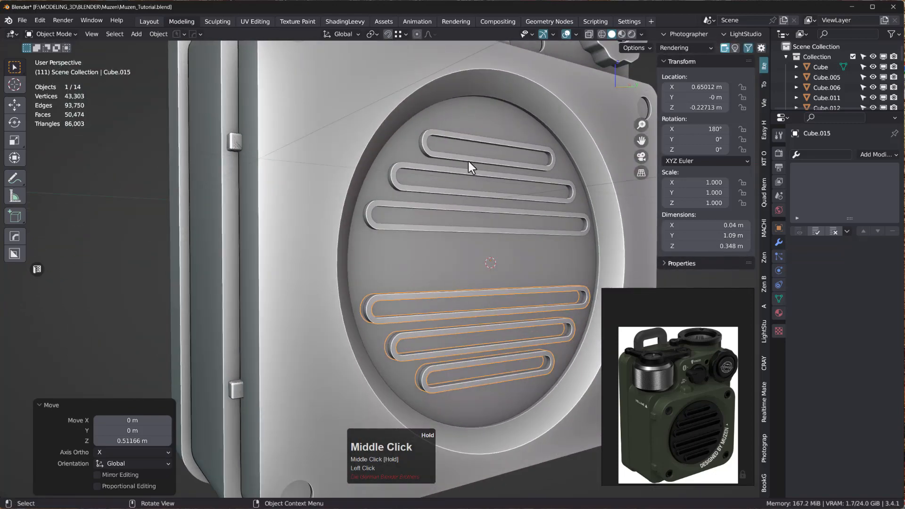
{"action": "middle_click_drag", "start_coordinate": [496, 355], "coordinate": [392, 251], "text": "shift"}
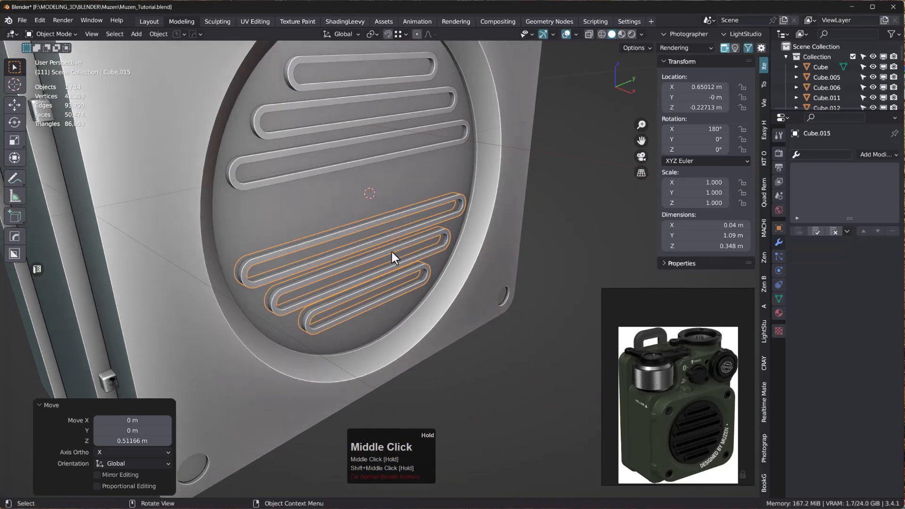
{"action": "left_click", "coordinate": [366, 160], "text": "shift"}
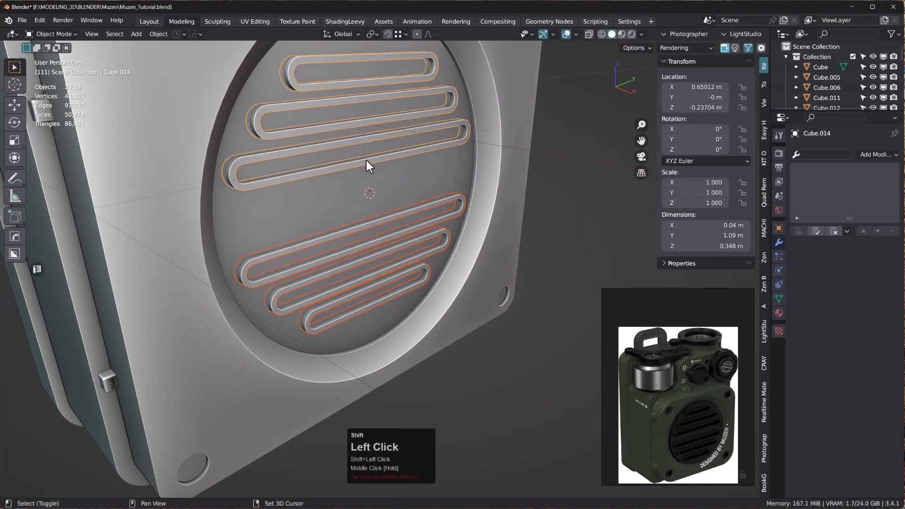
{"action": "key", "text": "ctrl+j"}
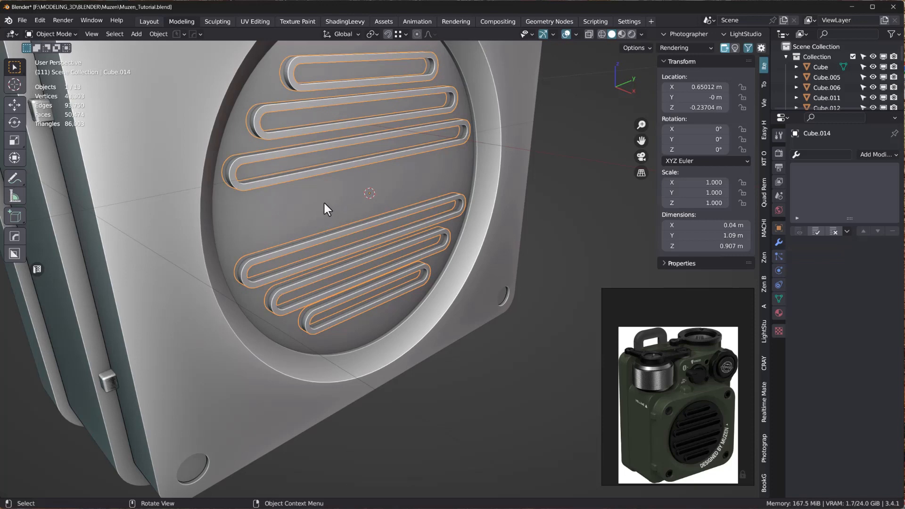
- Boolean-union the joined slot frames with the round grille disc and apply the disc's Boolean modifier
{"action": "key", "text": "shift"}
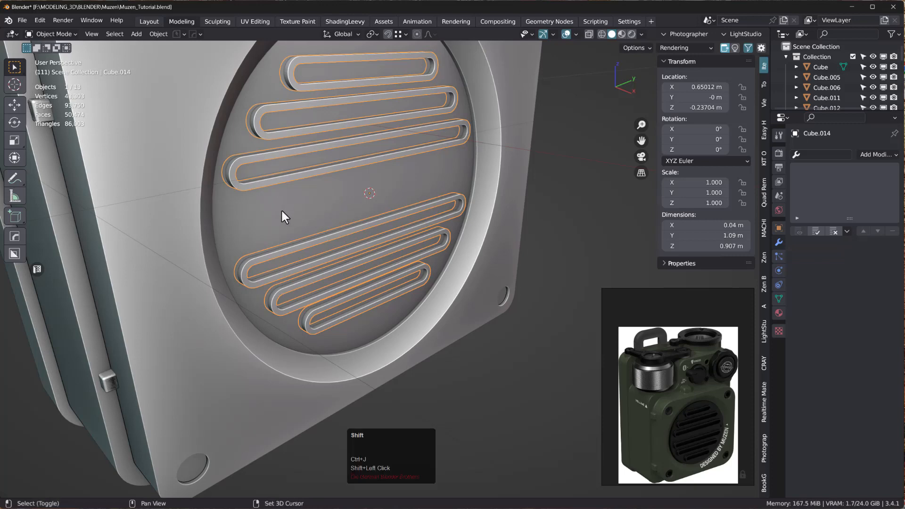
{"action": "left_click", "coordinate": [271, 210], "text": "shift"}
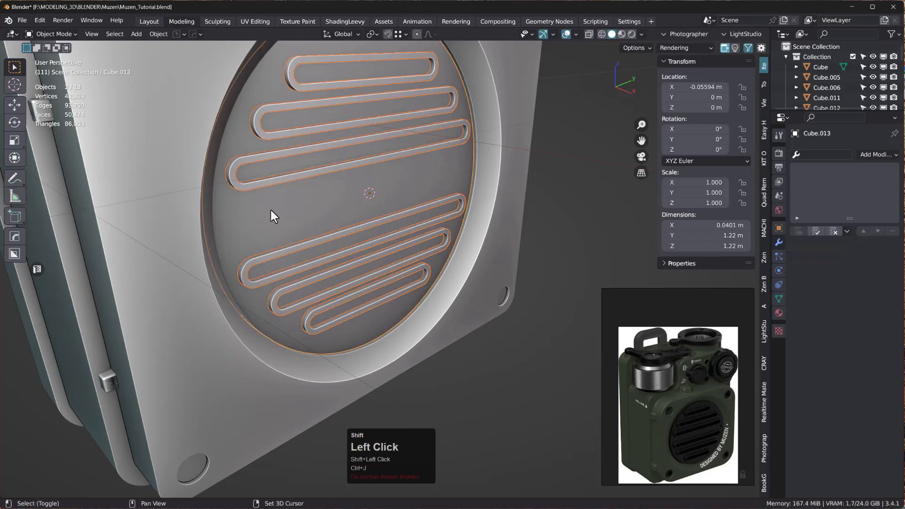
{"action": "key", "text": "ctrl+KP_Add"}
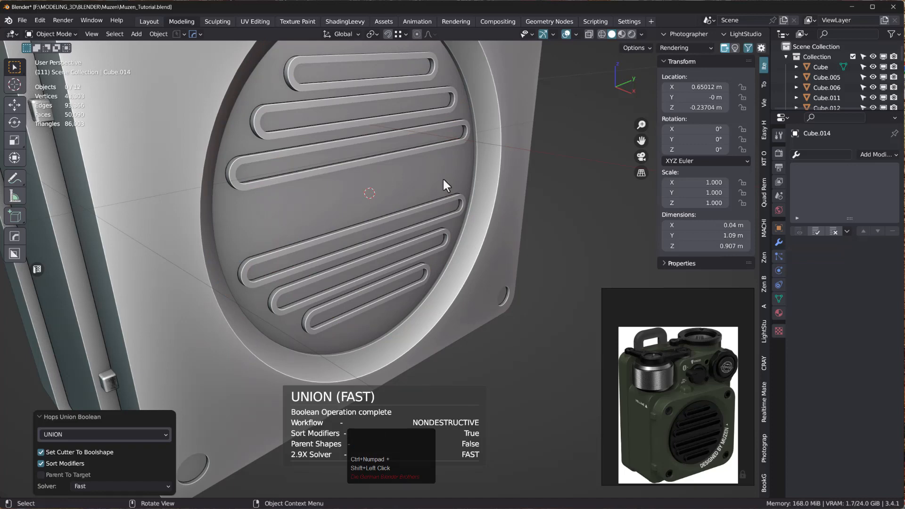
{"action": "left_click", "coordinate": [351, 189]}
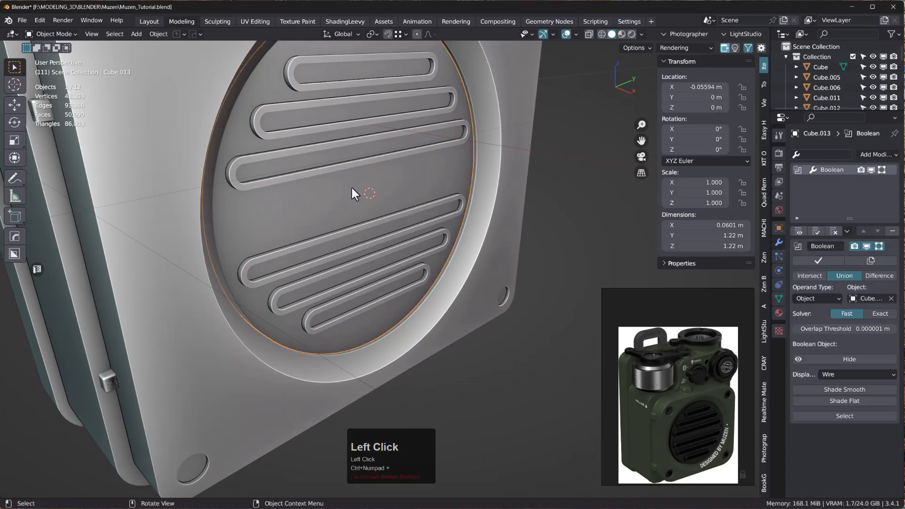
{"action": "middle_click_drag", "start_coordinate": [368, 173], "coordinate": [358, 142]}
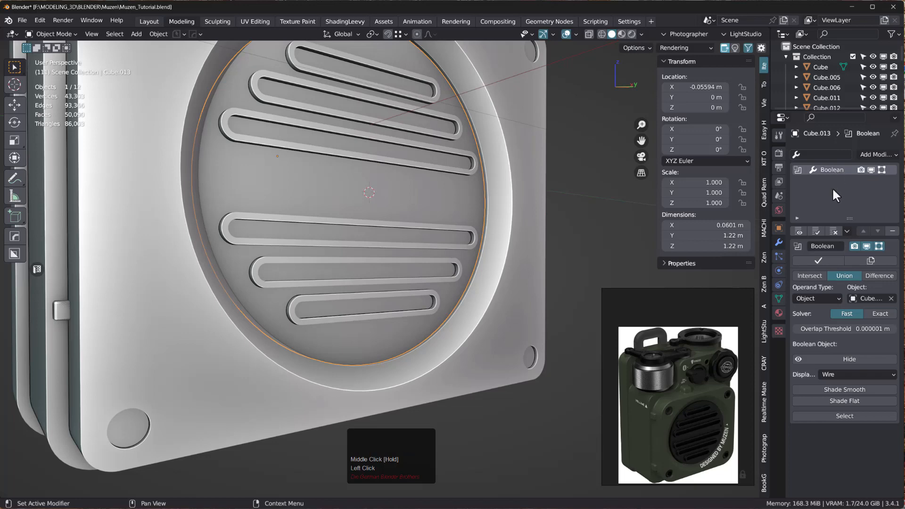
{"action": "left_click", "coordinate": [818, 260]}
- Enter Edit Mode on the grille disc and select the inner opening edge loops of all six slots
{"action": "middle_click_drag", "start_coordinate": [345, 152], "coordinate": [303, 128]}
{"action": "key", "text": "Tab"}
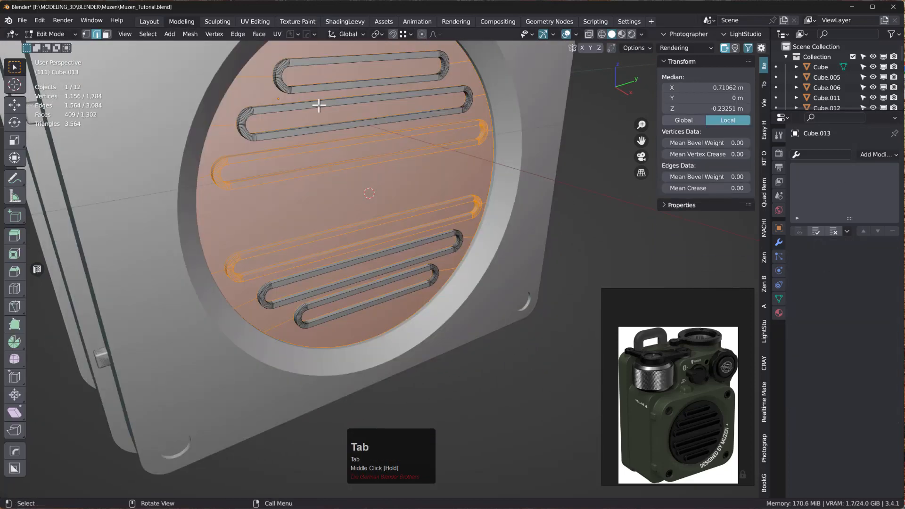
{"action": "scroll", "coordinate": [297, 177], "scroll_direction": "up", "scroll_amount": 1}
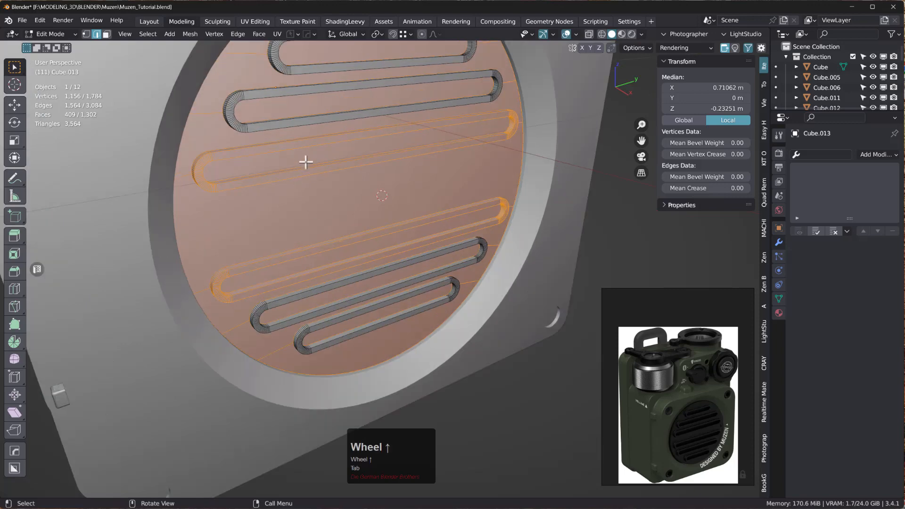
{"action": "scroll", "coordinate": [305, 162], "scroll_direction": "down", "scroll_amount": 2}
{"action": "double_click", "coordinate": [314, 125]}
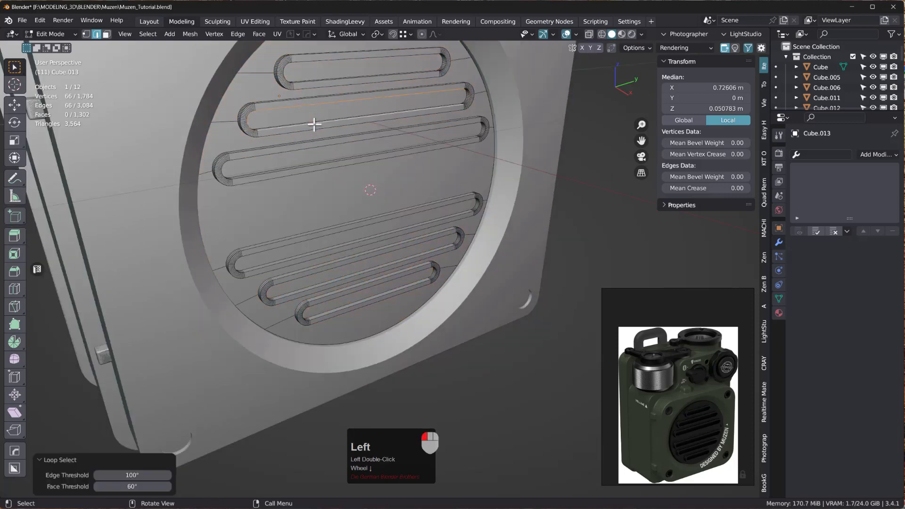
{"action": "double_click", "coordinate": [338, 81], "text": "shift"}
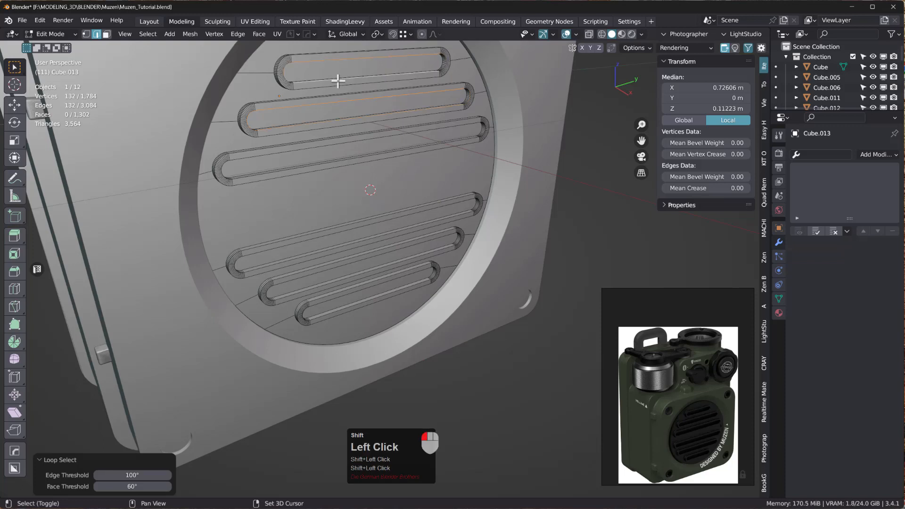
{"action": "double_click", "coordinate": [339, 143], "text": "shift"}
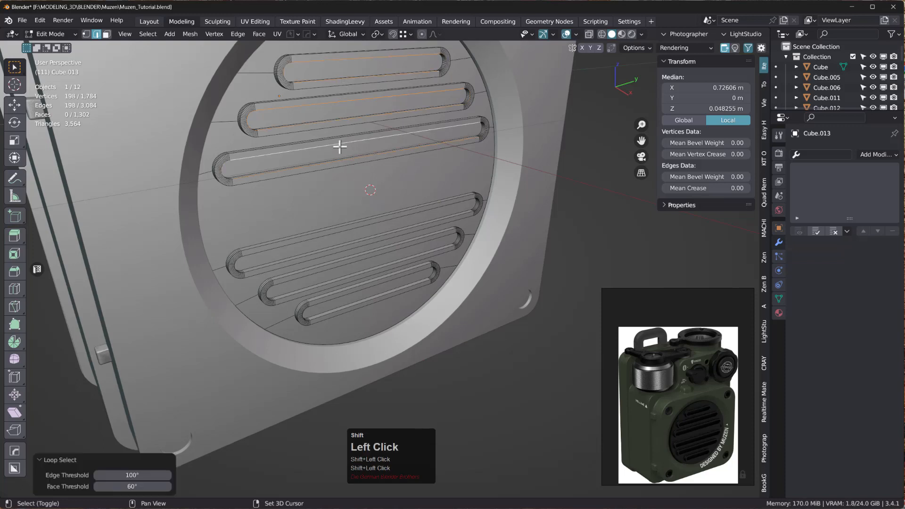
{"action": "double_click", "coordinate": [324, 237], "text": "shift"}
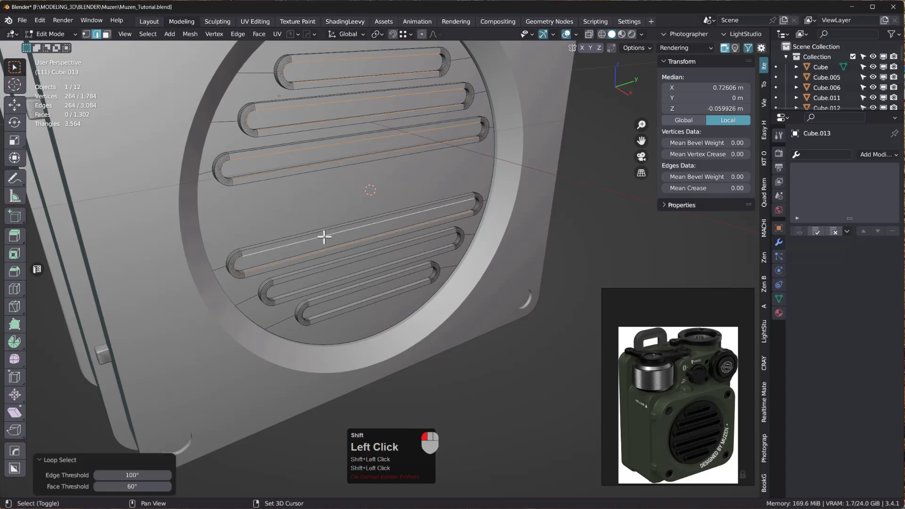
{"action": "double_click", "coordinate": [328, 267], "text": "shift"}
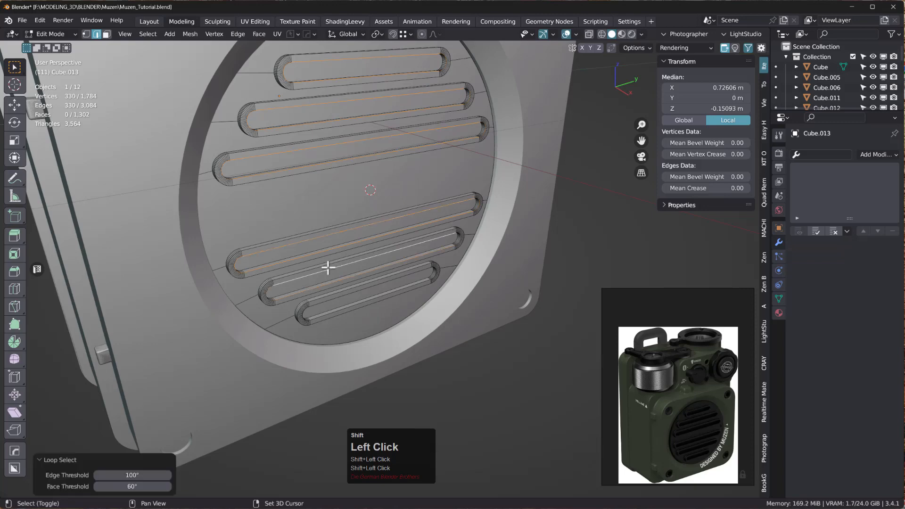
{"action": "double_click", "coordinate": [334, 297], "text": "shift"}
- Add the outer edge loops of all six slot frames to the selection
{"action": "middle_click_drag", "start_coordinate": [437, 304], "coordinate": [360, 274]}
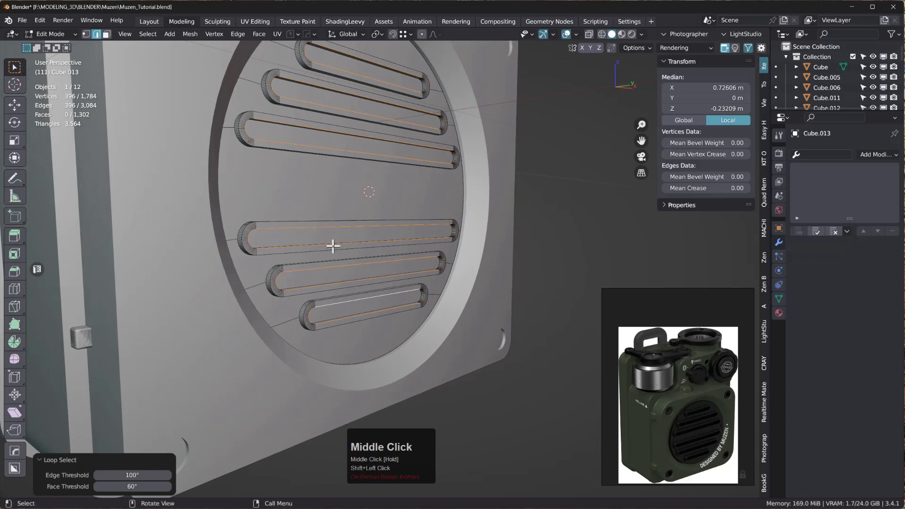
{"action": "double_click", "coordinate": [334, 298], "text": "shift"}
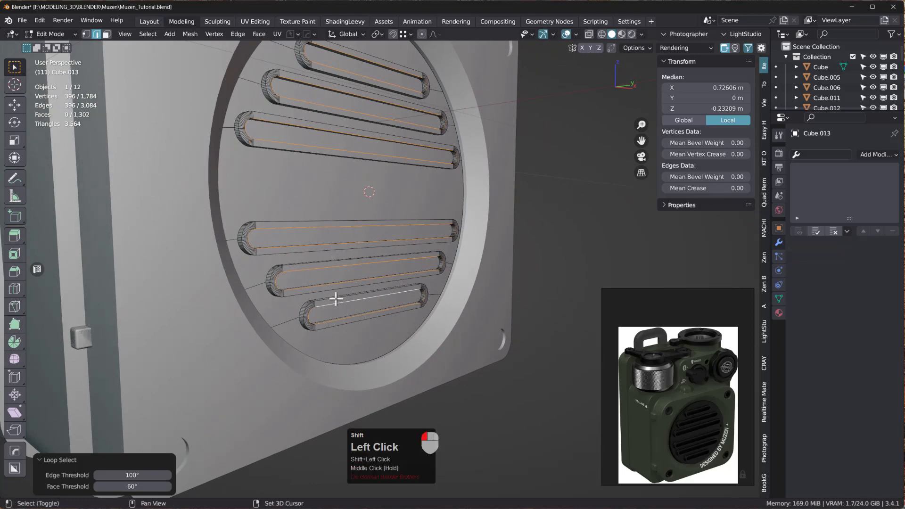
{"action": "double_click", "coordinate": [296, 265], "text": "shift"}
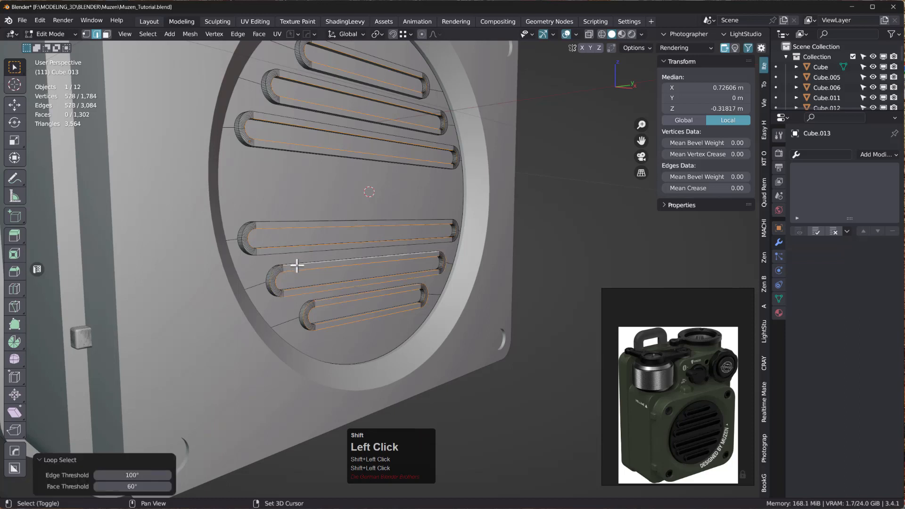
{"action": "double_click", "coordinate": [282, 222], "text": "shift"}
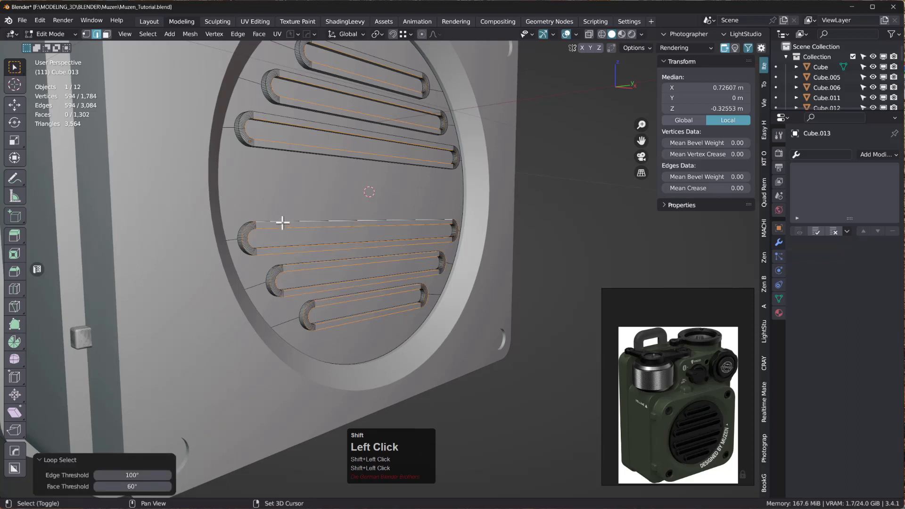
{"action": "double_click", "coordinate": [296, 145], "text": "shift"}
{"action": "double_click", "coordinate": [301, 107], "text": "shift"}
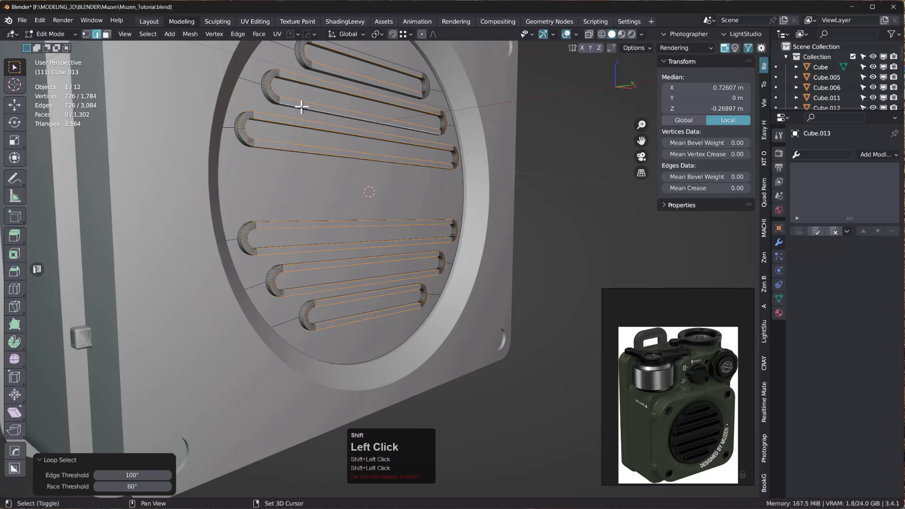
{"action": "double_click", "coordinate": [322, 72], "text": "shift"}
{"action": "double_click", "coordinate": [322, 72], "text": "shift"}
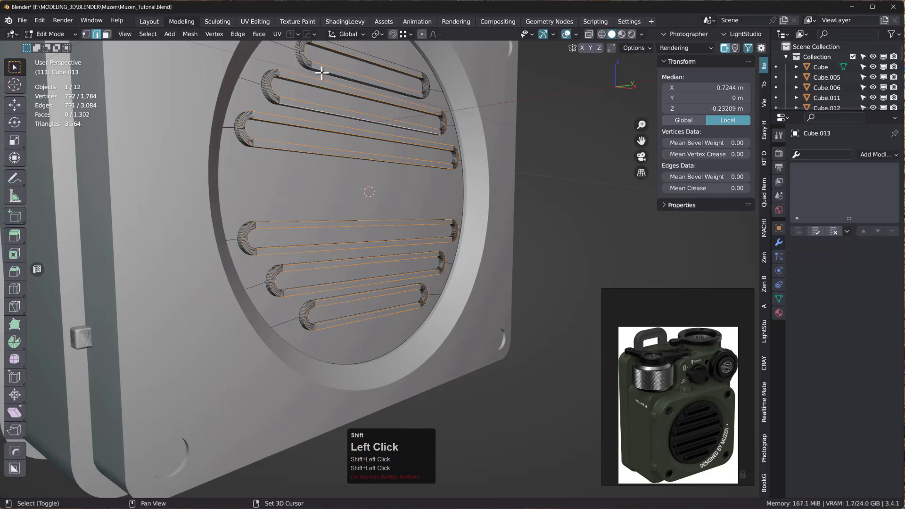
{"action": "left_click", "coordinate": [321, 73], "text": "shift"}
{"action": "key", "text": "ctrl+z"}
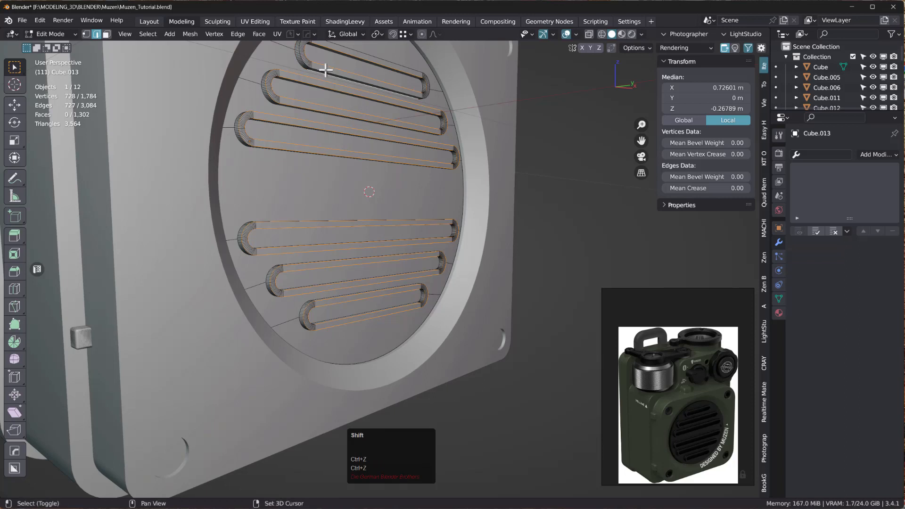
{"action": "left_click", "coordinate": [325, 70], "text": "alt+shift"}
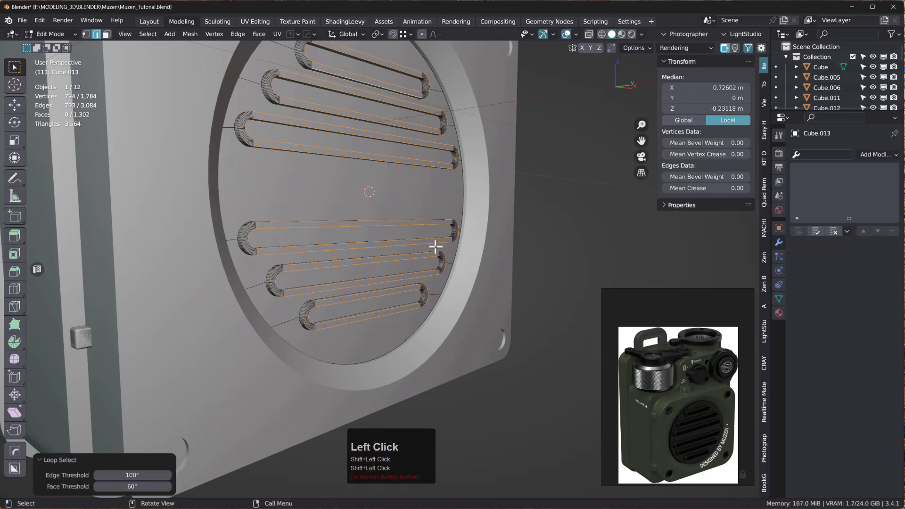
- Try to bevel the inner and outer slot edge loops together, with the pivot point set to Individual Origins
{"action": "key", "text": "ctrl+b"}
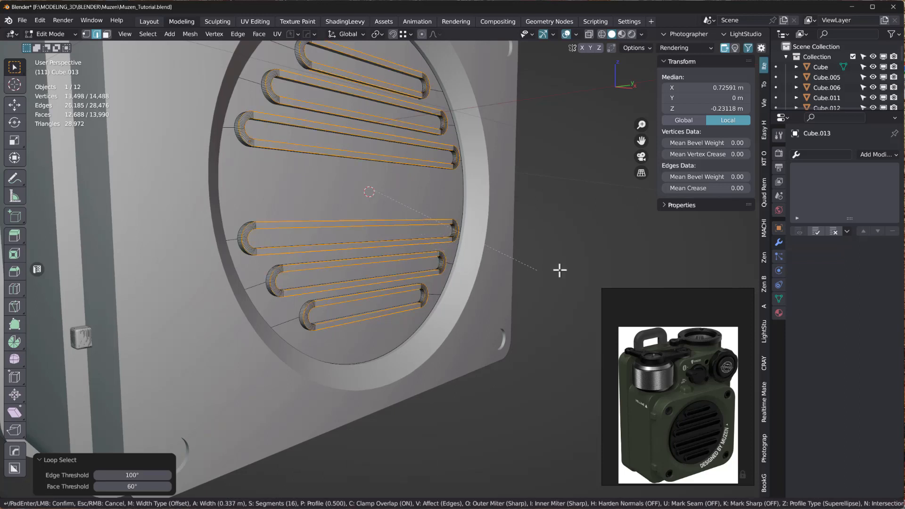
{"action": "scroll", "coordinate": [442, 218], "scroll_direction": "down", "scroll_amount": 4}
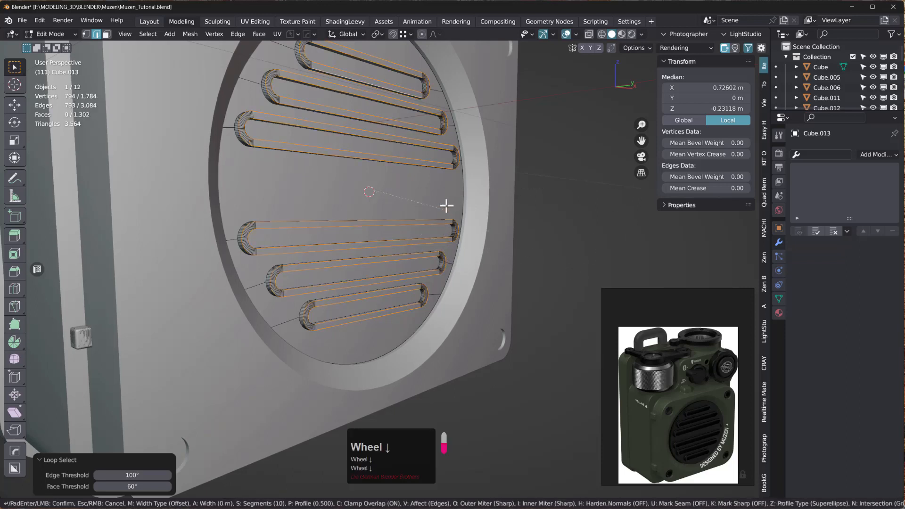
{"action": "right_click", "coordinate": [444, 170]}
{"action": "left_click", "coordinate": [383, 33]}
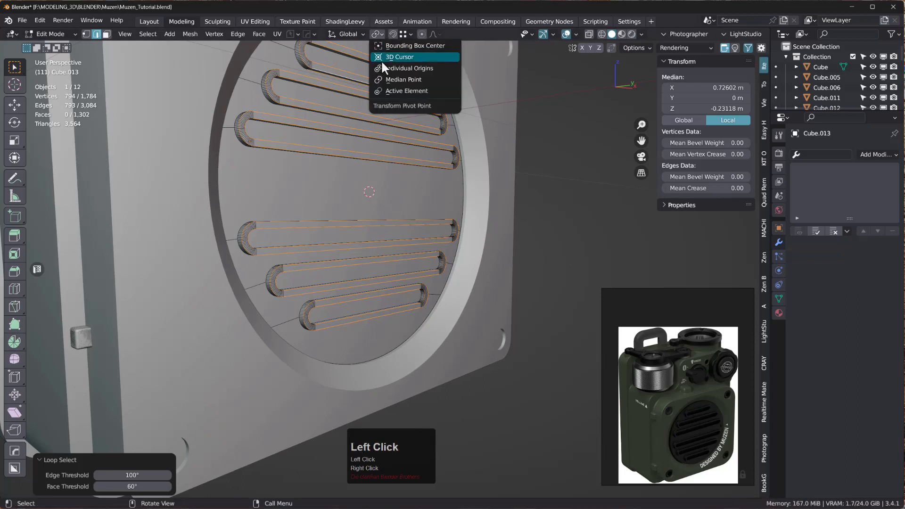
{"action": "left_click", "coordinate": [401, 67]}
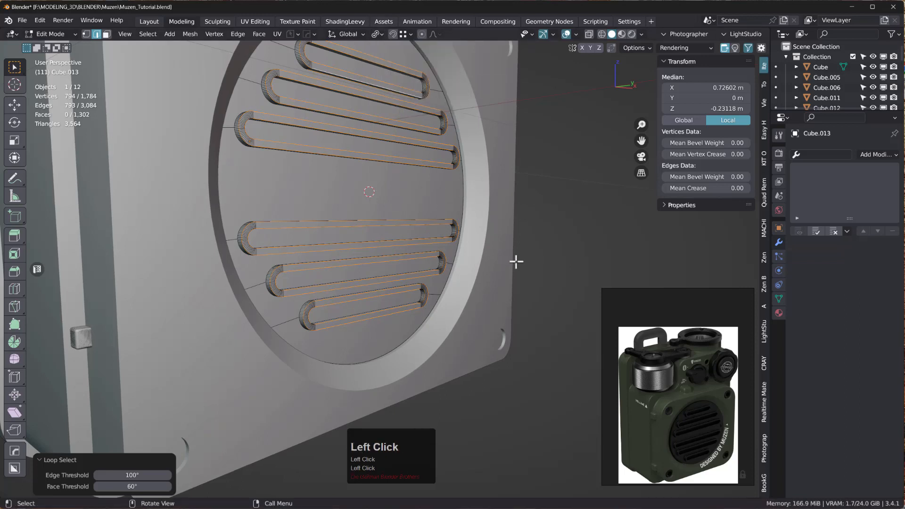
{"action": "key", "text": "ctrl+b"}
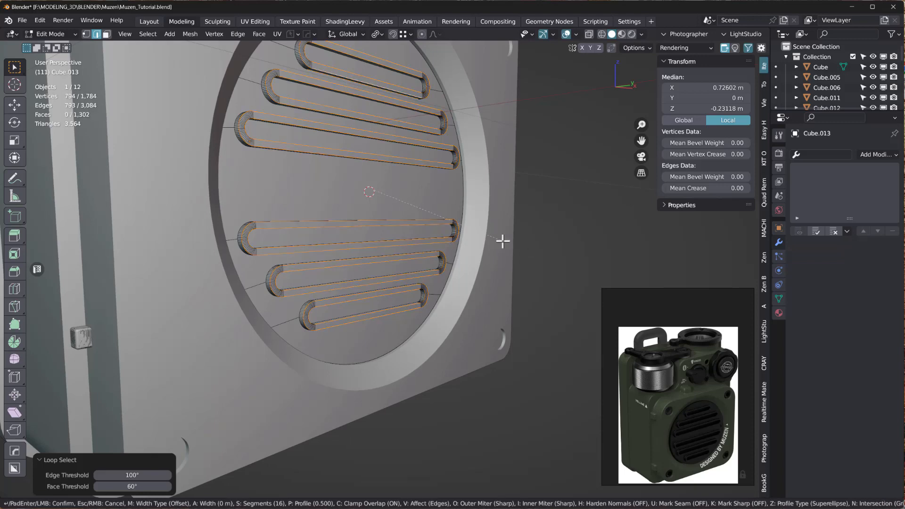
{"action": "right_click", "coordinate": [604, 246]}
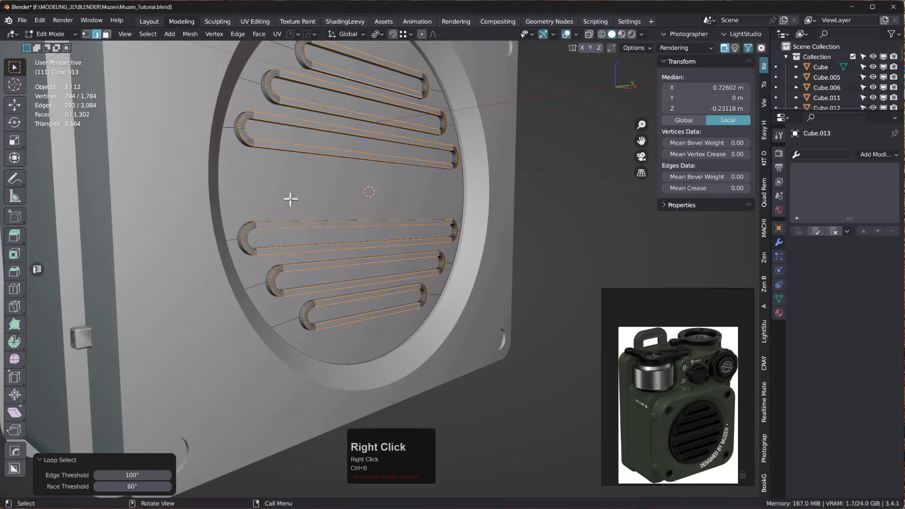
- Select only the inner edge loops of the two lowest slots and try a bevel on them
{"action": "scroll", "coordinate": [271, 244], "scroll_direction": "up", "scroll_amount": 5}
{"action": "middle_click_drag", "start_coordinate": [250, 261], "coordinate": [375, 288], "text": "shift"}
{"action": "double_click", "coordinate": [378, 328]}
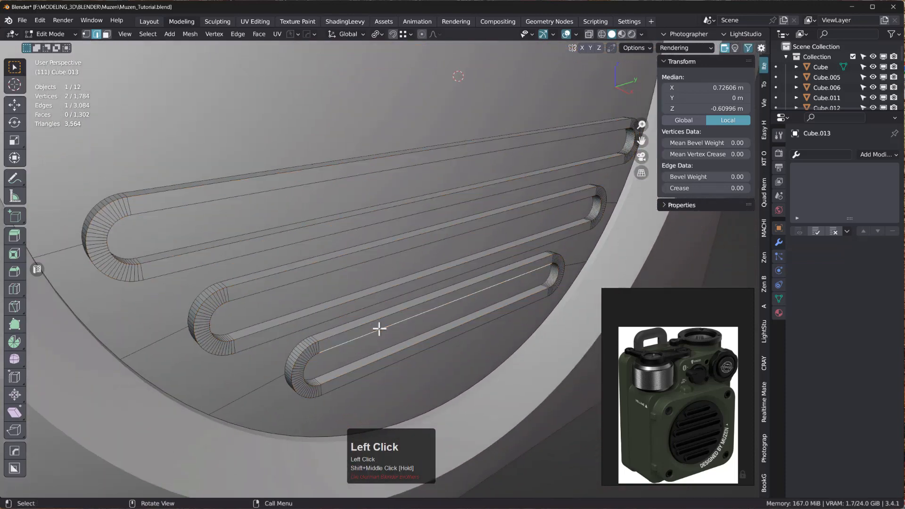
{"action": "double_click", "coordinate": [286, 283], "text": "shift"}
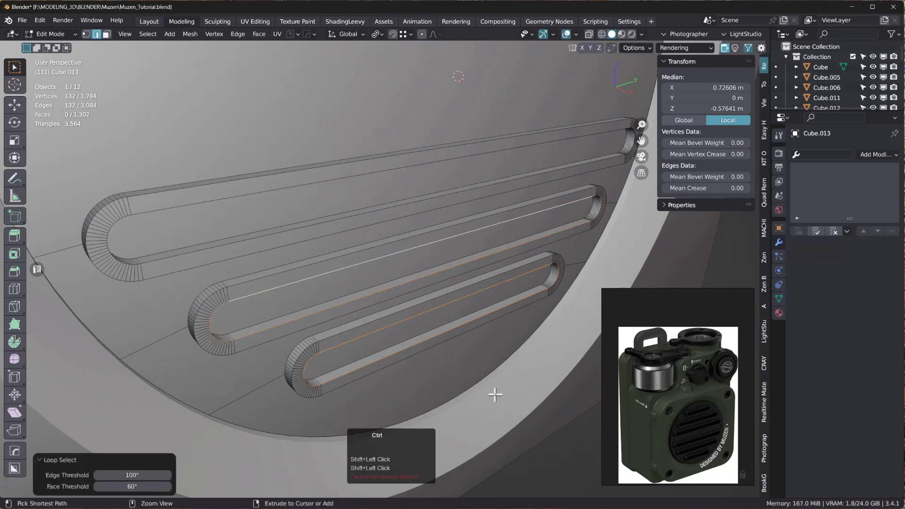
{"action": "key", "text": "ctrl+b"}
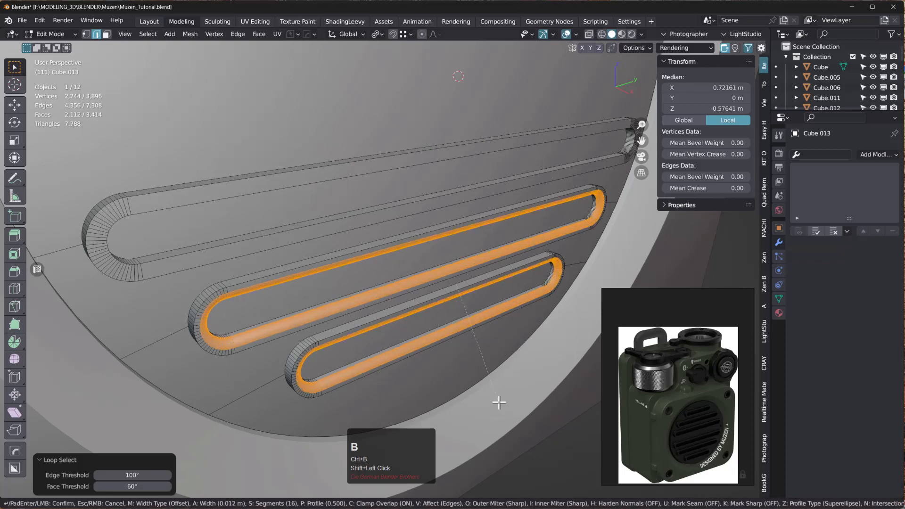
{"action": "right_click", "coordinate": [493, 395]}
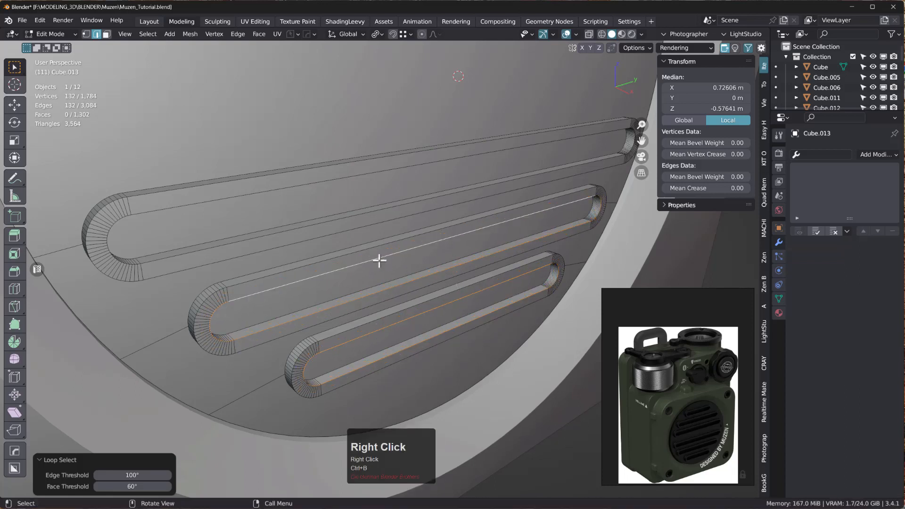
- Add the inner edge loops of the other four slots and bevel all six with 1 segment, about 0.008 m wide
{"action": "double_click", "coordinate": [385, 212], "text": "shift"}
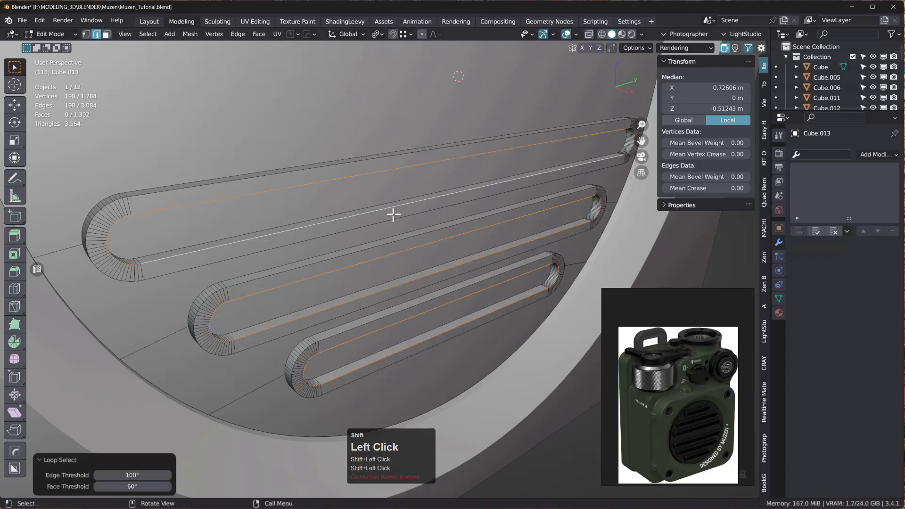
{"action": "scroll", "coordinate": [395, 214], "scroll_direction": "down", "scroll_amount": 3}
{"action": "scroll", "coordinate": [389, 212], "scroll_direction": "down", "scroll_amount": 4}
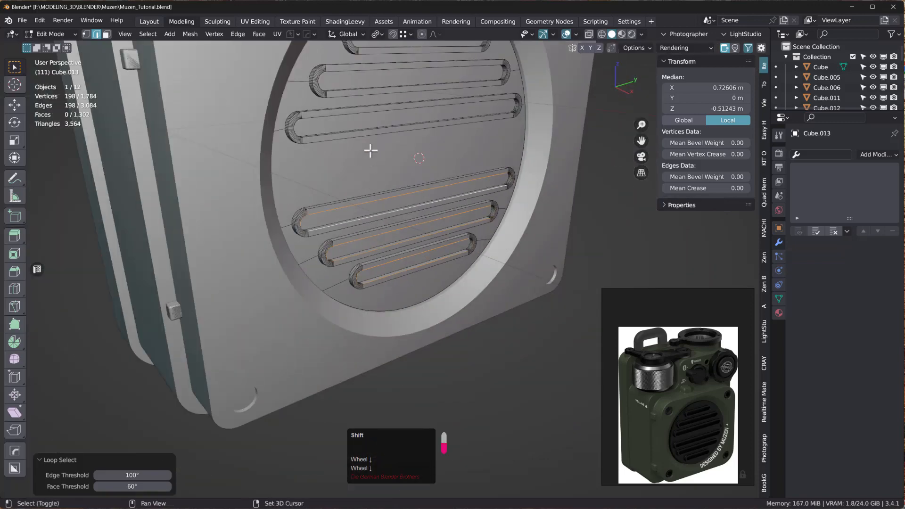
{"action": "middle_click_drag", "start_coordinate": [369, 147], "coordinate": [369, 184], "text": "shift"}
{"action": "double_click", "coordinate": [378, 176], "text": "shift"}
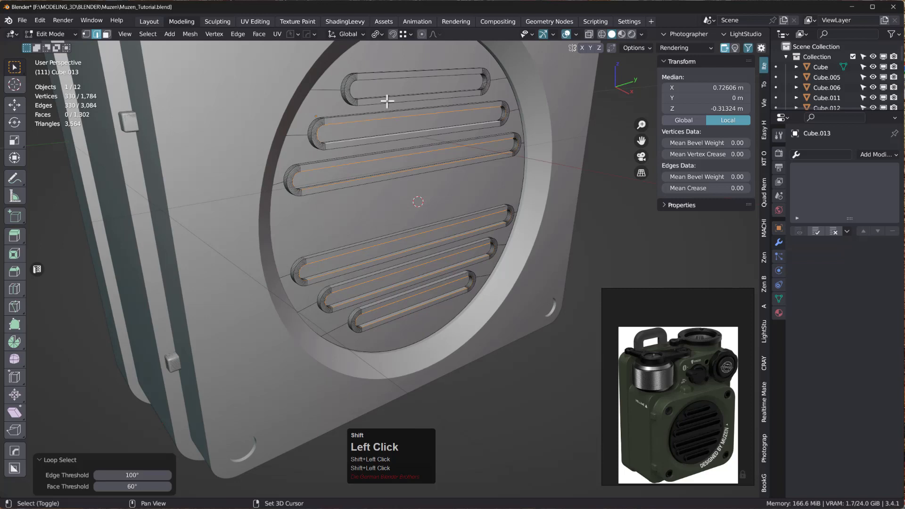
{"action": "left_click", "coordinate": [385, 96], "text": "shift"}
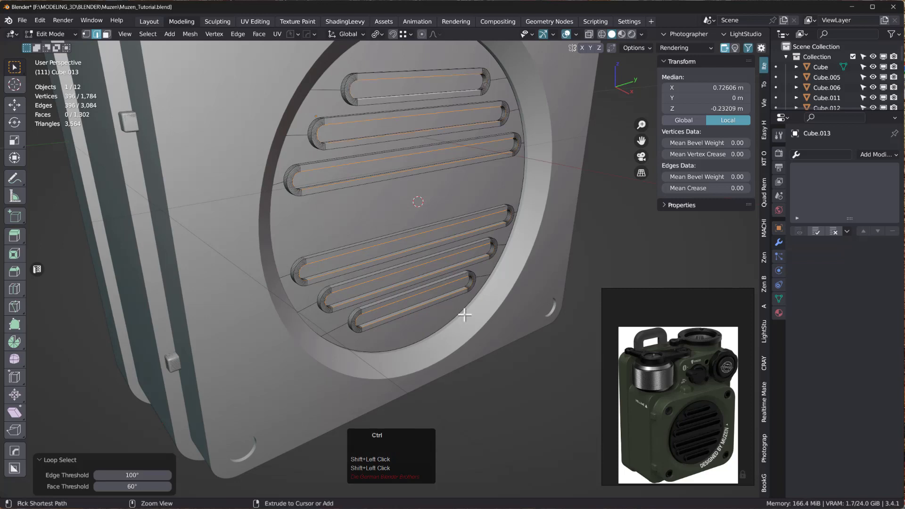
{"action": "key", "text": "ctrl+b"}
{"action": "scroll", "coordinate": [468, 318], "scroll_direction": "down", "scroll_amount": 3}
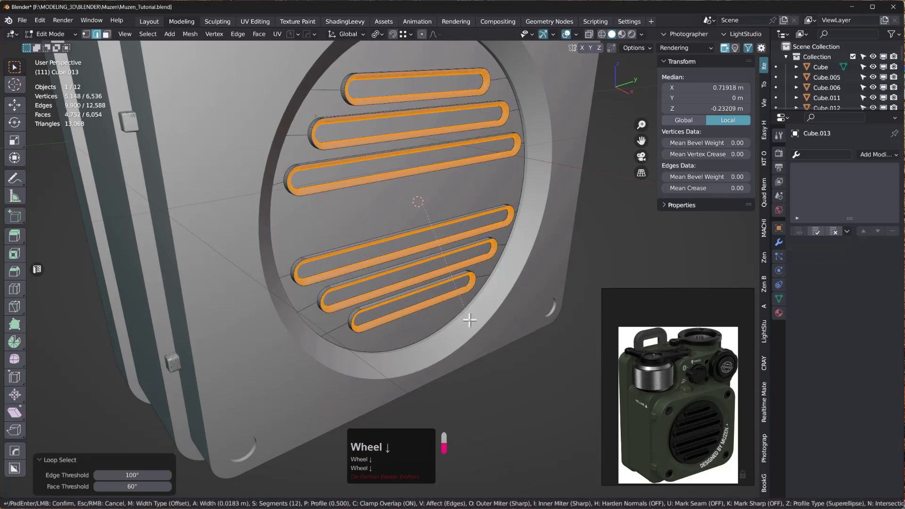
{"action": "scroll", "coordinate": [469, 320], "scroll_direction": "down", "scroll_amount": 11}
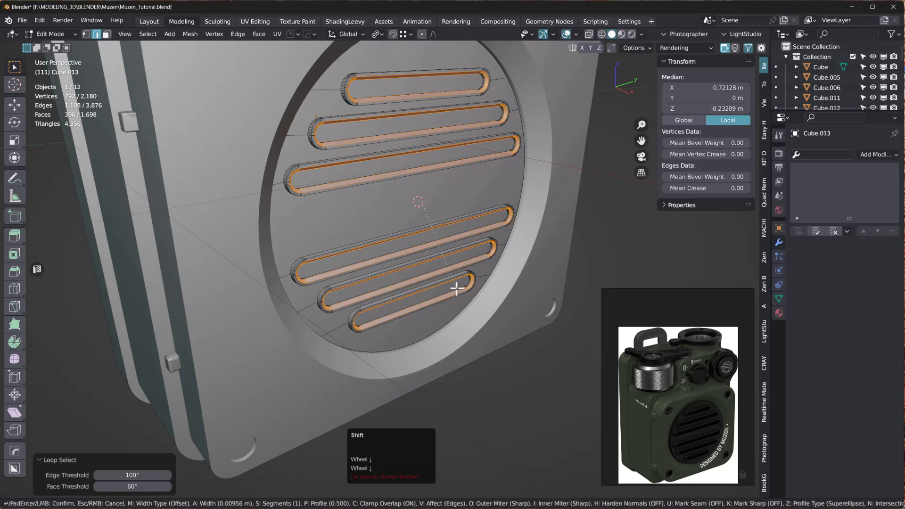
{"action": "left_click", "coordinate": [455, 284]}
- Select the outer edge loops of the three upper grille slots and start on the fourth slot's outer loop
{"action": "scroll", "coordinate": [468, 127], "scroll_direction": "up", "scroll_amount": 3}
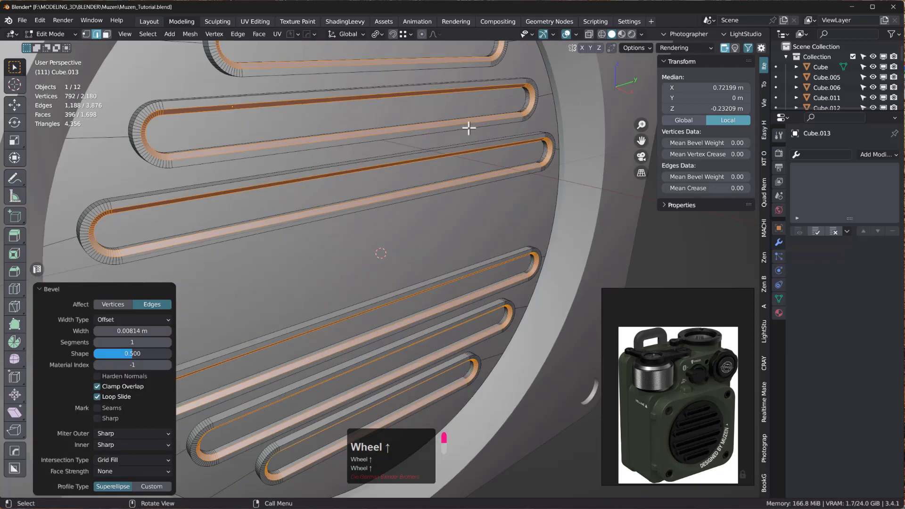
{"action": "scroll", "coordinate": [503, 149], "scroll_direction": "down", "scroll_amount": 3}
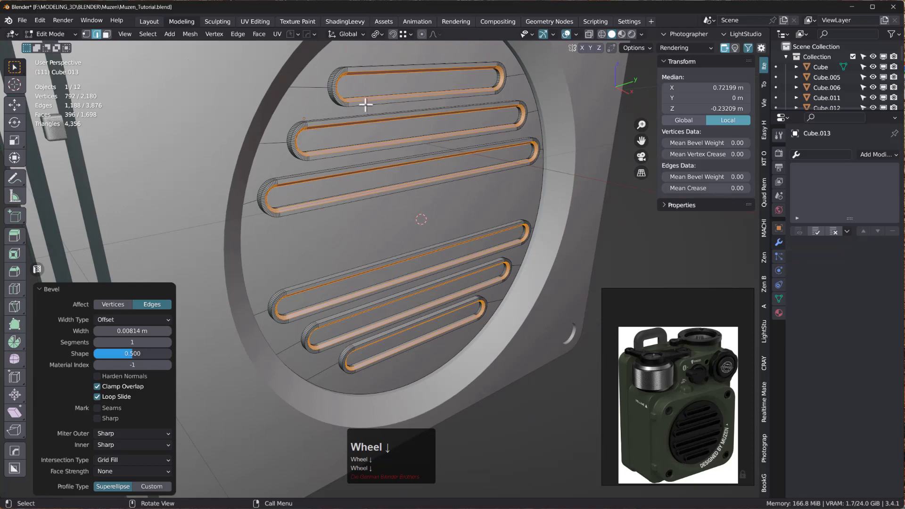
{"action": "left_click", "coordinate": [361, 67]}
{"action": "double_click", "coordinate": [361, 68]}
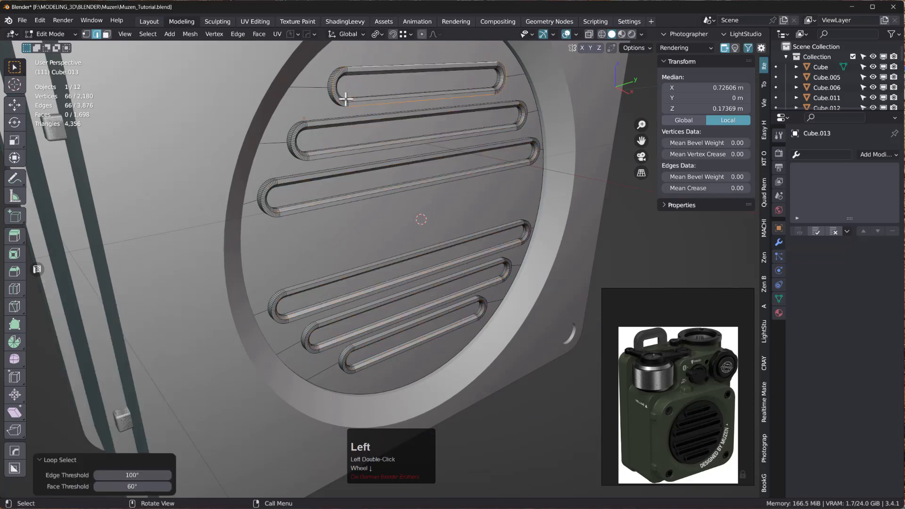
{"action": "double_click", "coordinate": [313, 121], "text": "shift"}
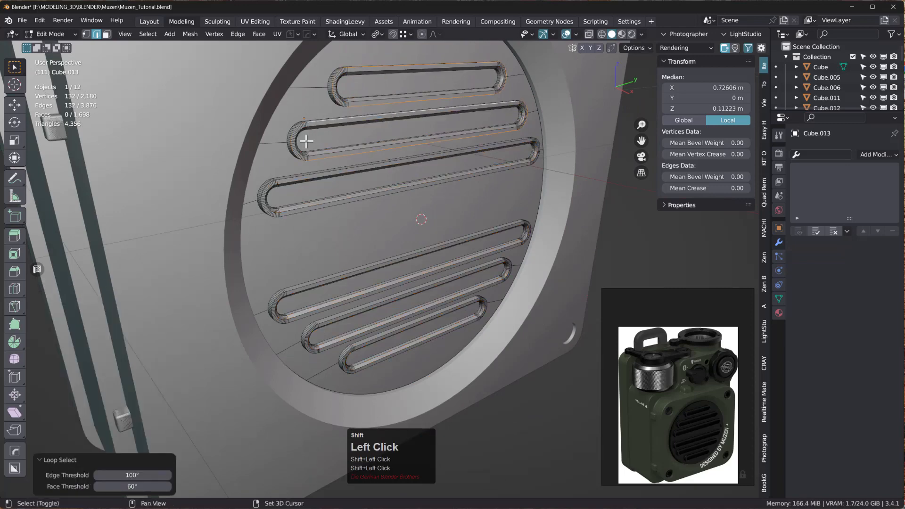
{"action": "double_click", "coordinate": [287, 178], "text": "shift"}
{"action": "double_click", "coordinate": [301, 288], "text": "shift"}
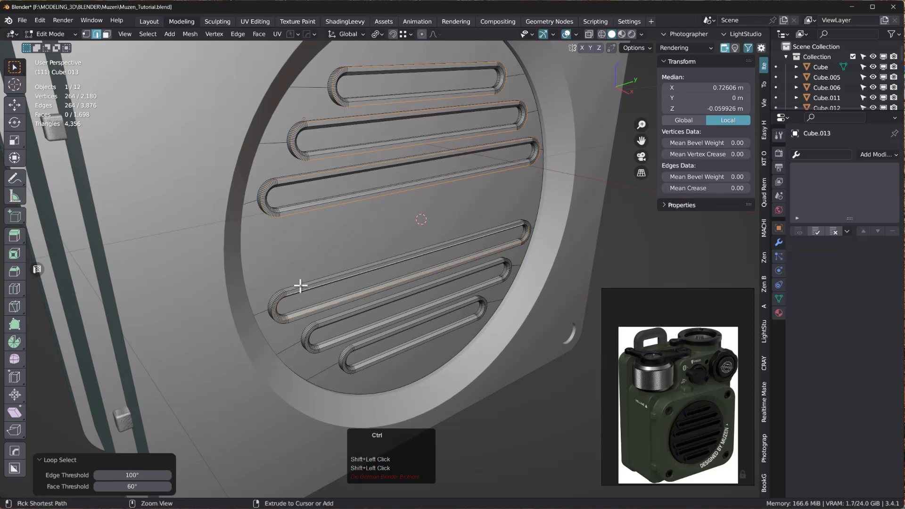
- Undo the wrong loop pick on the fourth slot and add the outer edge loops of the three lower slots
{"action": "key", "text": "ctrl+z"}
{"action": "key", "text": "ctrl+z"}
{"action": "key", "text": "ctrl+z"}
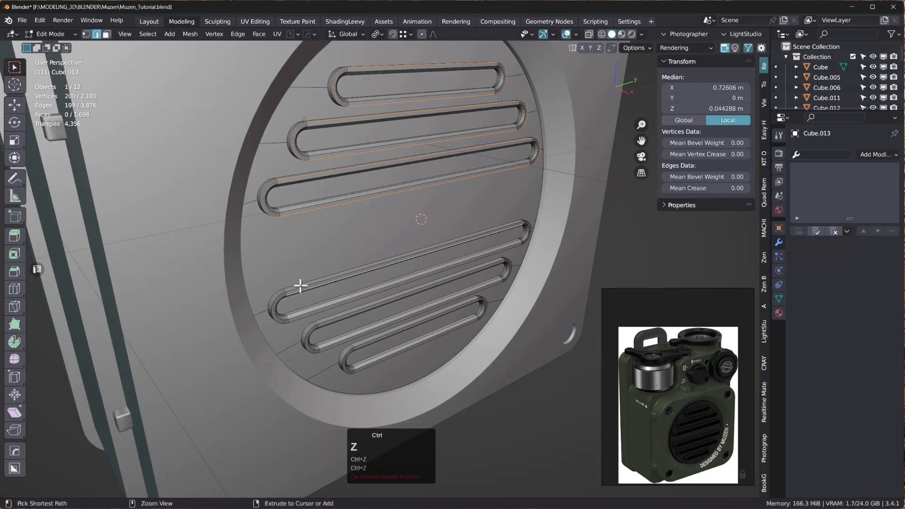
{"action": "double_click", "coordinate": [300, 286], "text": "shift"}
{"action": "double_click", "coordinate": [300, 285], "text": "shift"}
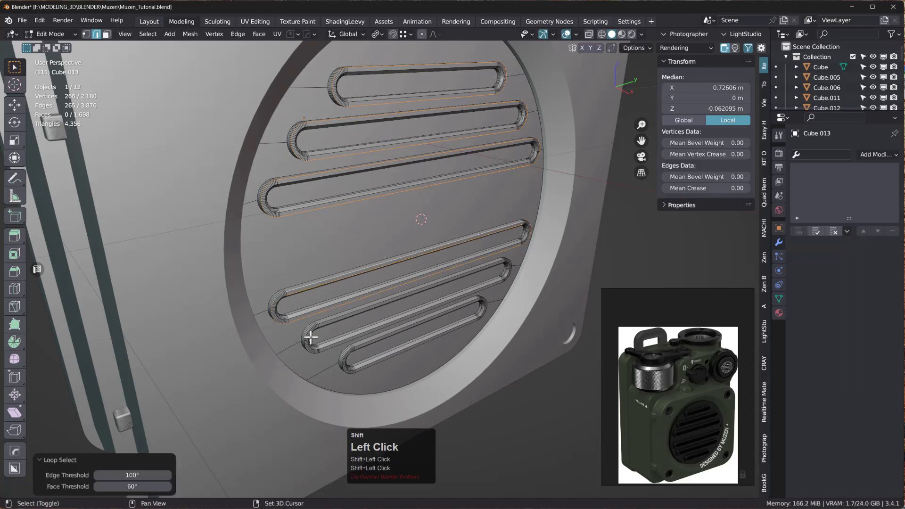
{"action": "double_click", "coordinate": [333, 319], "text": "shift"}
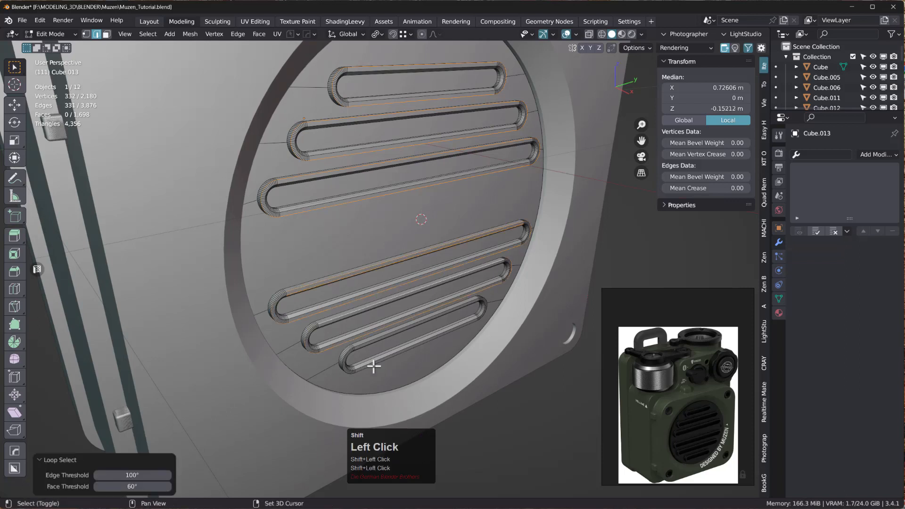
{"action": "double_click", "coordinate": [368, 341], "text": "shift"}
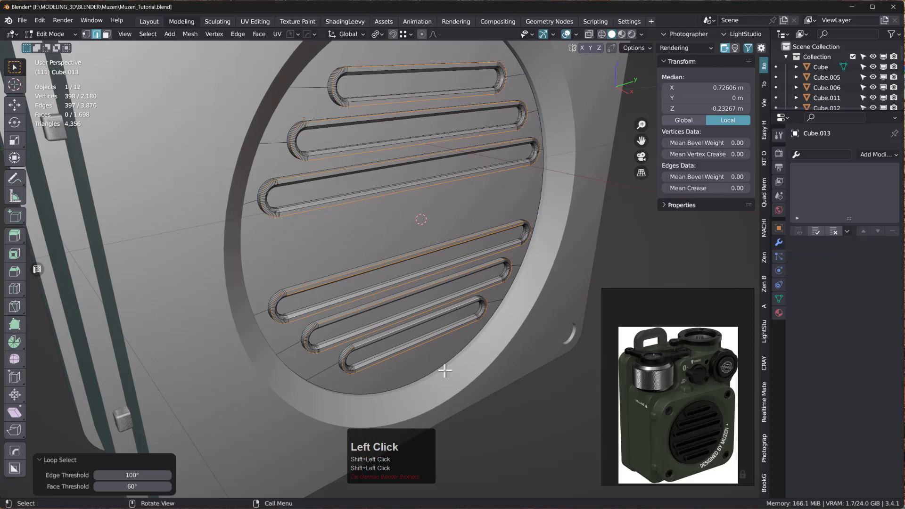
- Try a 1-segment bevel about 0.005 m wide on the selected outer slot loops and check the shading
{"action": "key", "text": "ctrl+b"}
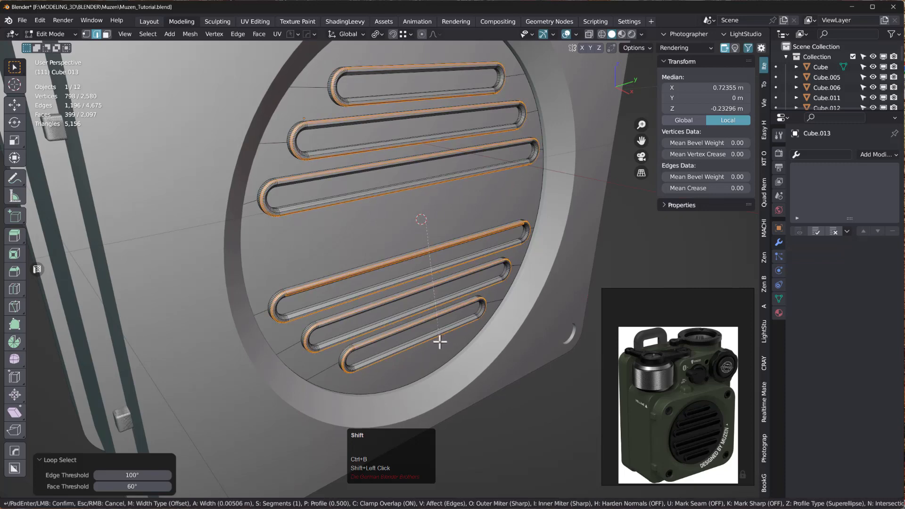
{"action": "left_click", "coordinate": [439, 342]}
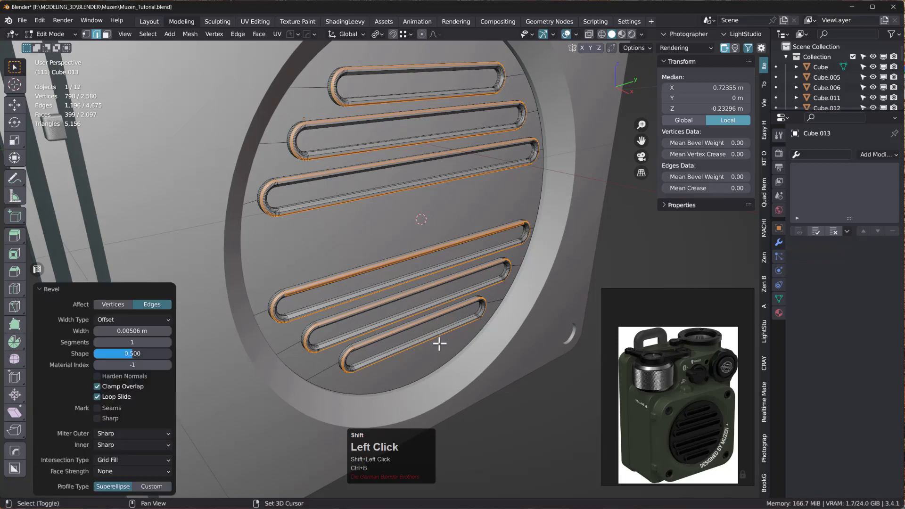
{"action": "key", "text": "Tab"}
{"action": "middle_click_drag", "start_coordinate": [485, 346], "coordinate": [453, 296]}
{"action": "scroll", "coordinate": [264, 188], "scroll_direction": "up", "scroll_amount": 5}
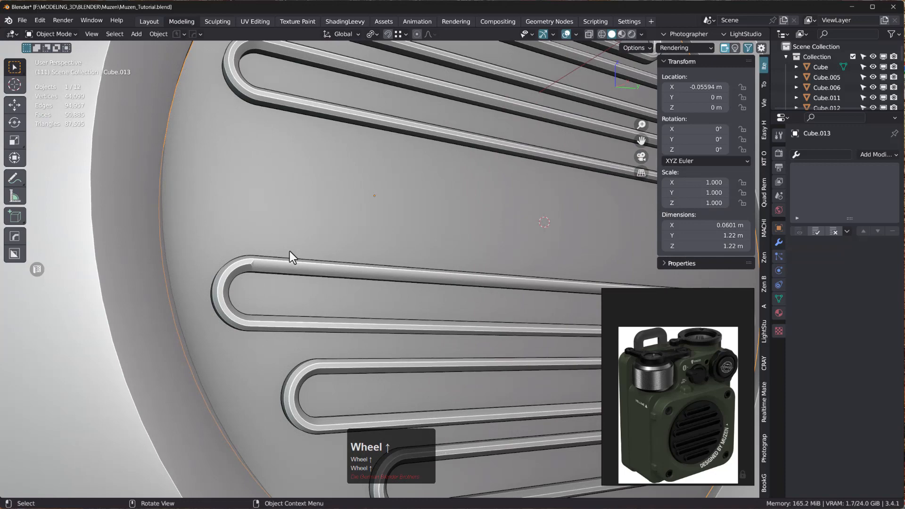
{"action": "scroll", "coordinate": [289, 251], "scroll_direction": "down", "scroll_amount": 3}
{"action": "key", "text": "ctrl+z"}
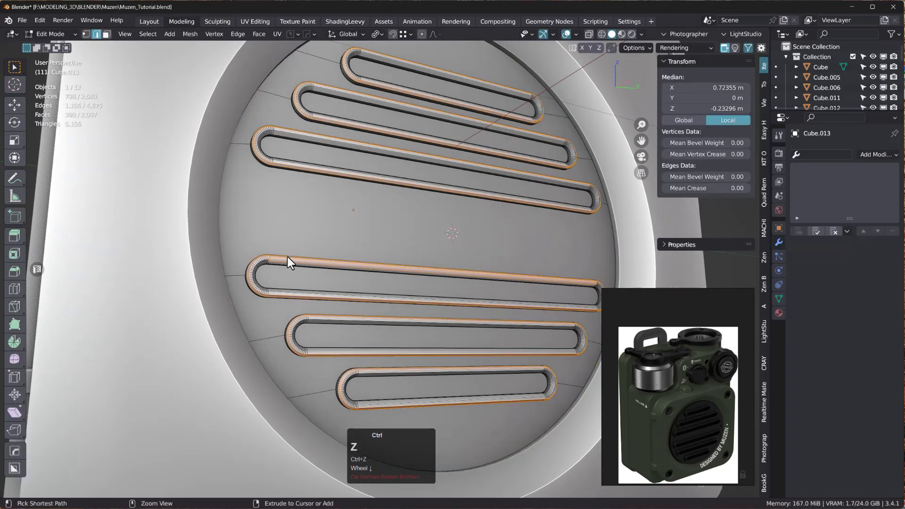
{"action": "key", "text": "ctrl+z"}
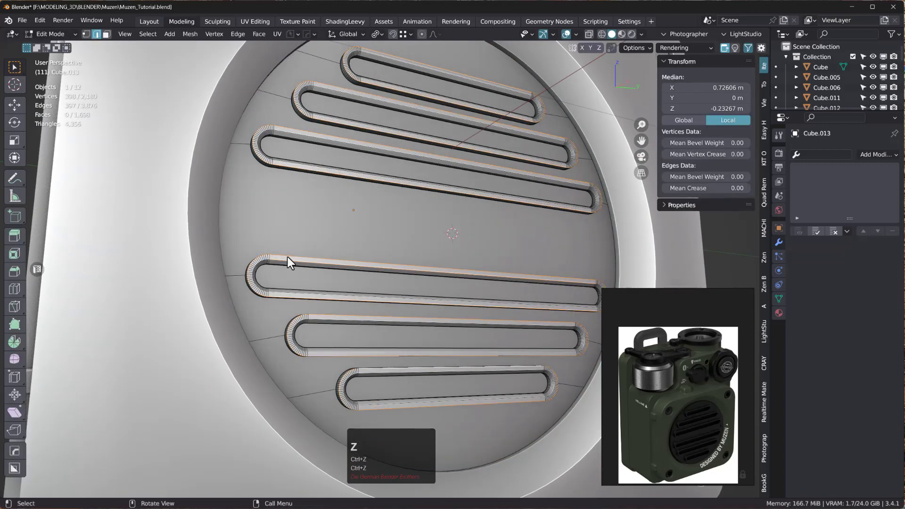
- Correct the selection on the longest lower slot by removing the stray edge and adding the full edge loop
{"action": "mouse_move", "coordinate": [293, 259]}
{"action": "middle_mouse_down"}
{"action": "mouse_move", "coordinate": [307, 278]}
{"action": "mouse_move", "coordinate": [296, 271]}
{"action": "middle_mouse_up"}
{"action": "scroll", "coordinate": [278, 277], "scroll_direction": "up", "scroll_amount": 3}
{"action": "scroll", "coordinate": [278, 277], "scroll_direction": "up", "scroll_amount": 2}
{"action": "left_click", "coordinate": [293, 241], "text": "alt+shift"}
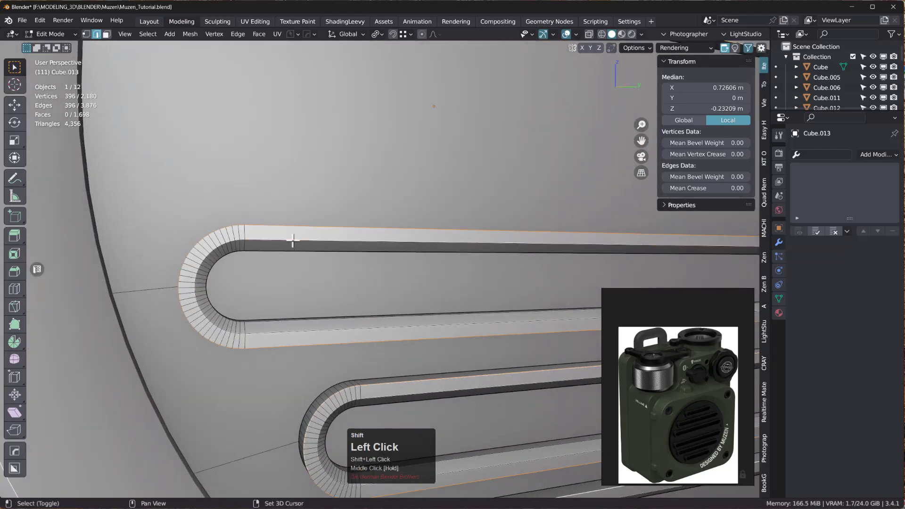
- Bevel the selected slot edge loops with 1 segment, about 0.0029 m wide, and review the grille in Object Mode
{"action": "scroll", "coordinate": [373, 277], "scroll_direction": "down", "scroll_amount": 3}
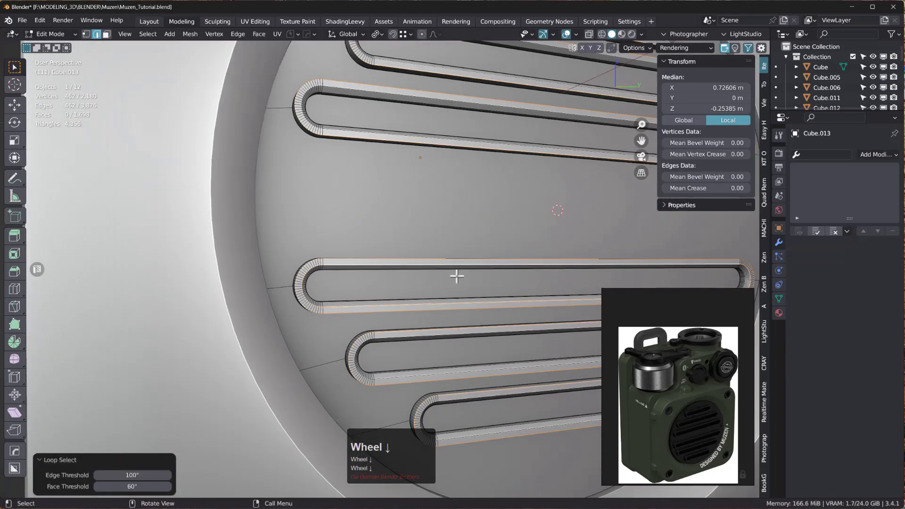
{"action": "middle_click_drag", "start_coordinate": [455, 278], "coordinate": [413, 279], "text": "shift"}
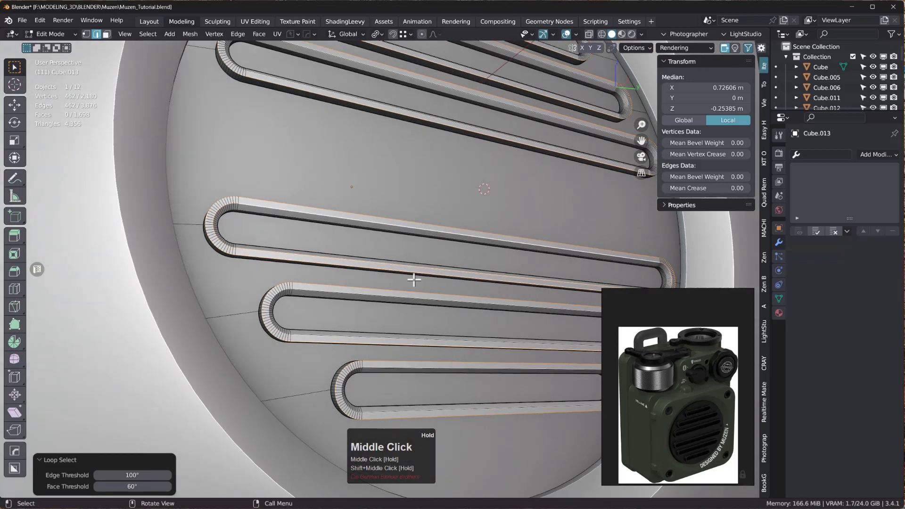
{"action": "key", "text": "ctrl+b"}
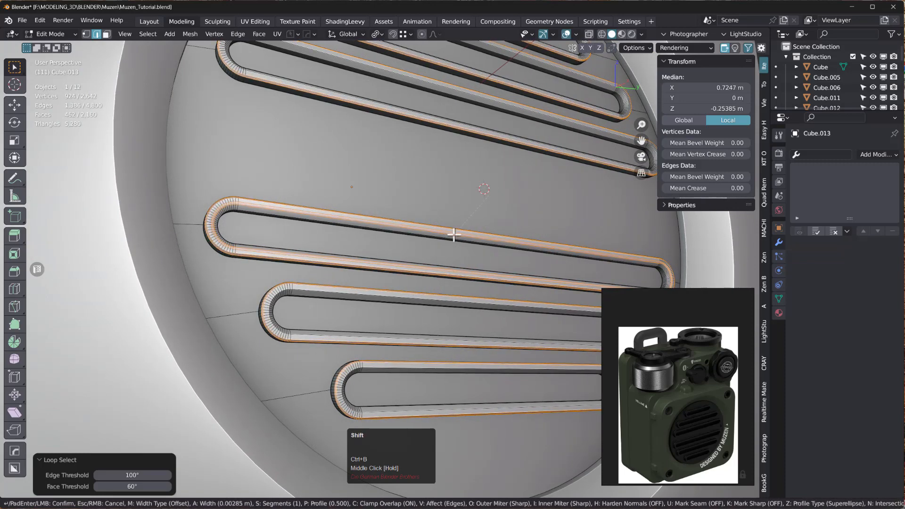
{"action": "left_click", "coordinate": [454, 234]}
{"action": "key", "text": "Tab"}
{"action": "scroll", "coordinate": [484, 246], "scroll_direction": "down", "scroll_amount": 3}
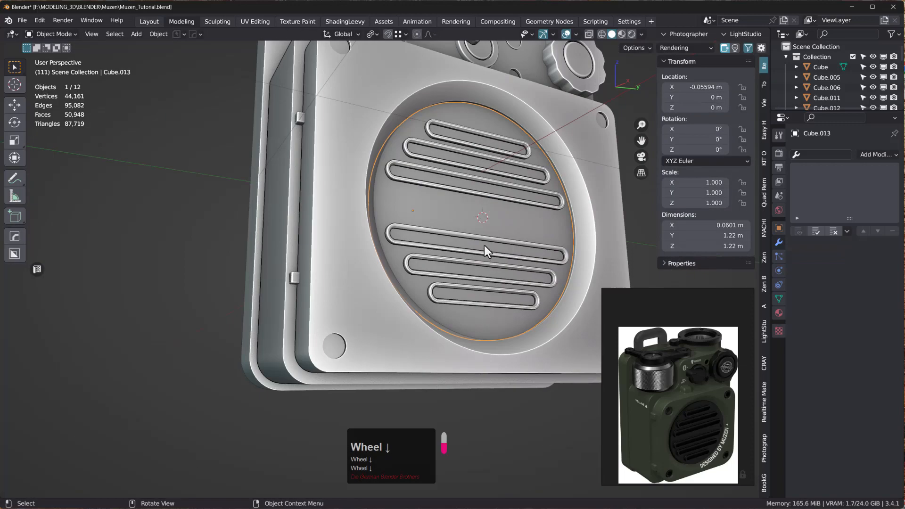
{"action": "middle_click_drag", "start_coordinate": [484, 245], "coordinate": [375, 313]}
{"action": "scroll", "coordinate": [377, 317], "scroll_direction": "down", "scroll_amount": 3}
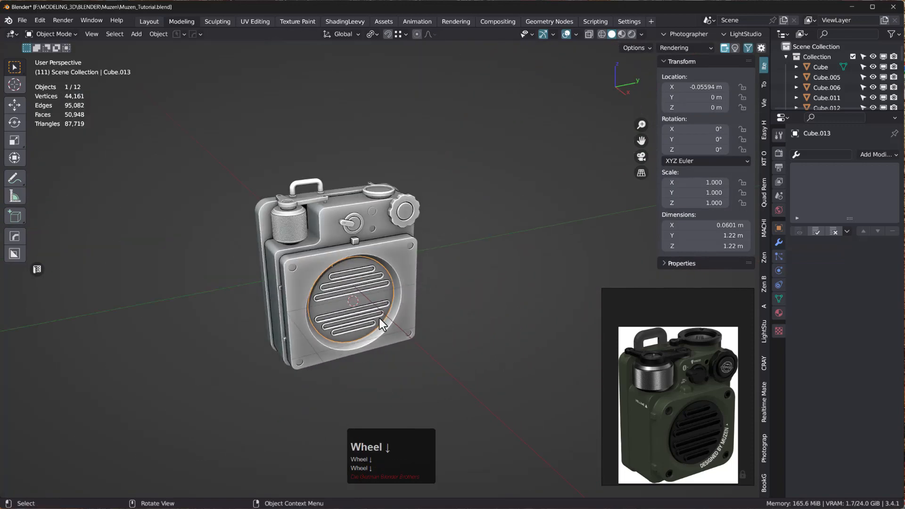
{"action": "mouse_move", "coordinate": [426, 317]}
{"action": "middle_mouse_down"}
{"action": "mouse_move", "coordinate": [376, 309]}
{"action": "mouse_move", "coordinate": [391, 325]}
{"action": "mouse_move", "coordinate": [417, 310]}
{"action": "mouse_move", "coordinate": [417, 322]}
{"action": "middle_mouse_up"}
{"action": "middle_click_drag", "start_coordinate": [357, 293], "coordinate": [414, 243], "text": "shift"}
- Select the radio's main body and, in Edit Mode, the face of the small lower circular recess beside the lever
{"action": "left_click", "coordinate": [527, 249]}
{"action": "mouse_move", "coordinate": [470, 309]}
{"action": "middle_mouse_down"}
{"action": "mouse_move", "coordinate": [484, 264]}
{"action": "mouse_move", "coordinate": [465, 281]}
{"action": "mouse_move", "coordinate": [418, 289]}
{"action": "mouse_move", "coordinate": [442, 320]}
{"action": "mouse_move", "coordinate": [485, 327]}
{"action": "mouse_move", "coordinate": [479, 315]}
{"action": "middle_mouse_up"}
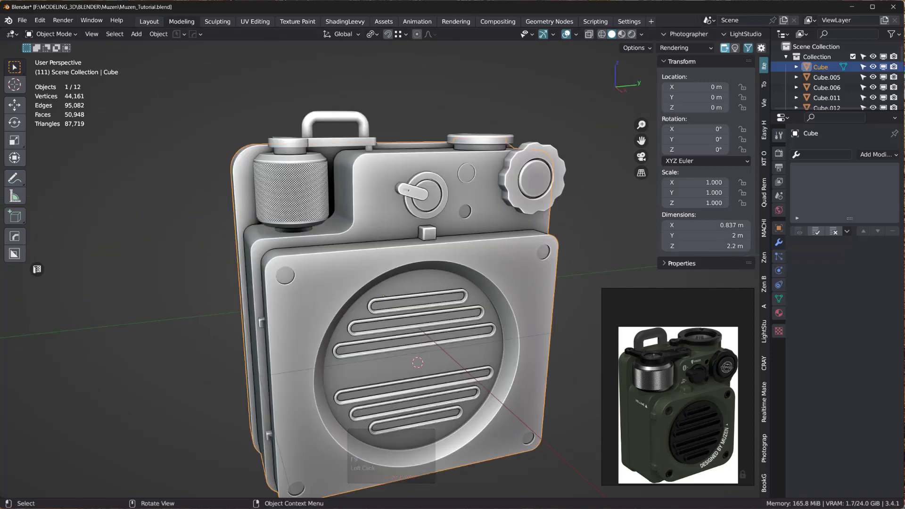
{"action": "mouse_move", "coordinate": [358, 160]}
{"action": "middle_mouse_down"}
{"action": "mouse_move", "coordinate": [365, 221]}
{"action": "mouse_move", "coordinate": [343, 202]}
{"action": "mouse_move", "coordinate": [341, 155]}
{"action": "middle_mouse_up"}
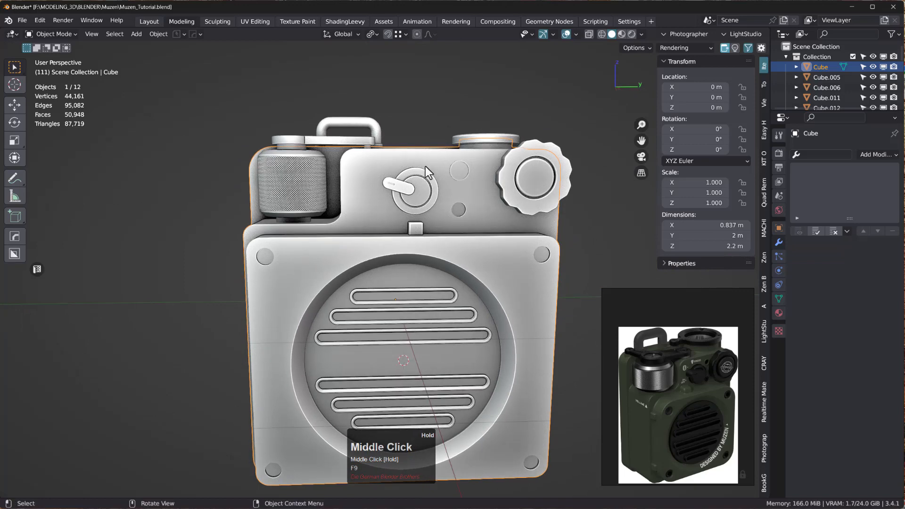
{"action": "left_click", "coordinate": [460, 210]}
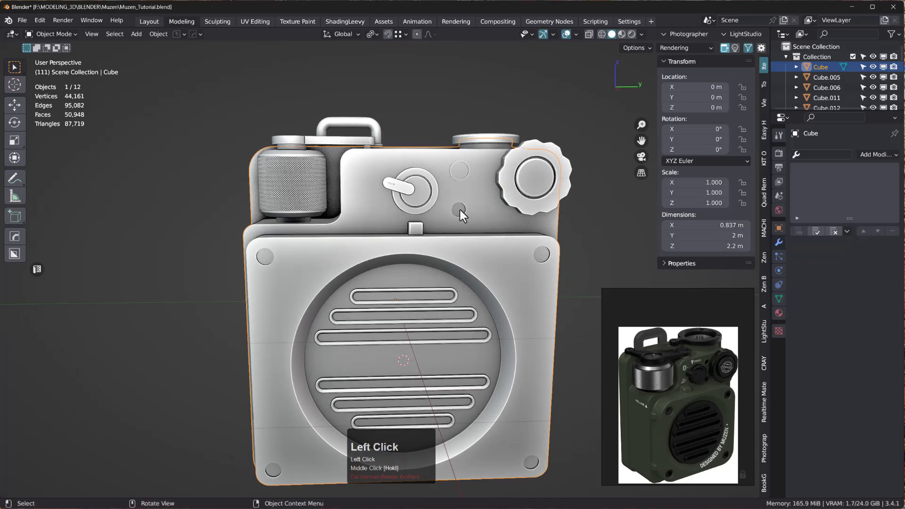
{"action": "key", "text": "KP_3"}
{"action": "scroll", "coordinate": [457, 209], "scroll_direction": "up", "scroll_amount": 4}
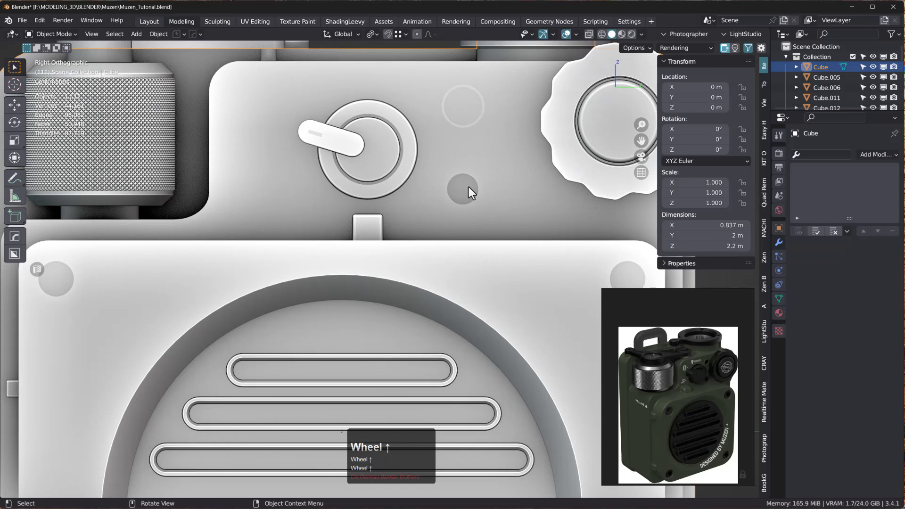
{"action": "left_click", "coordinate": [462, 188]}
{"action": "scroll", "coordinate": [427, 179], "scroll_direction": "down", "scroll_amount": 2}
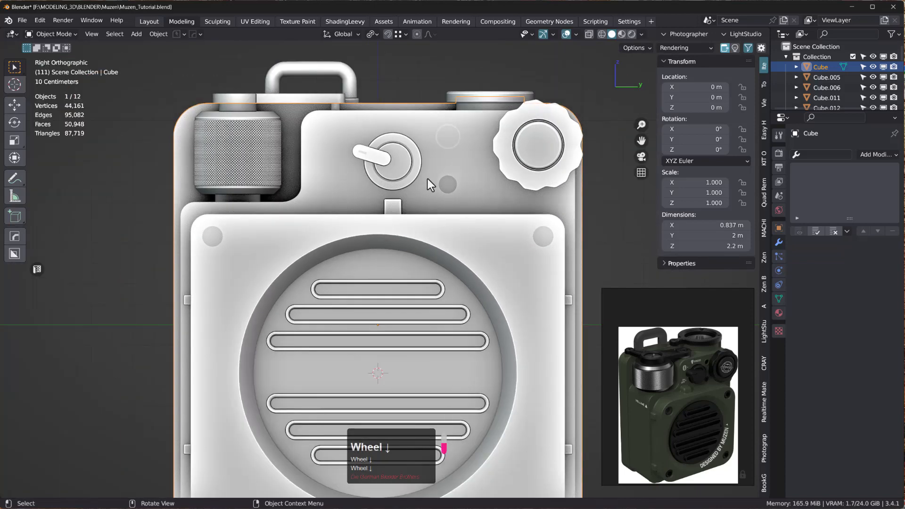
{"action": "scroll", "coordinate": [446, 178], "scroll_direction": "up", "scroll_amount": 2}
{"action": "key", "text": "Tab"}
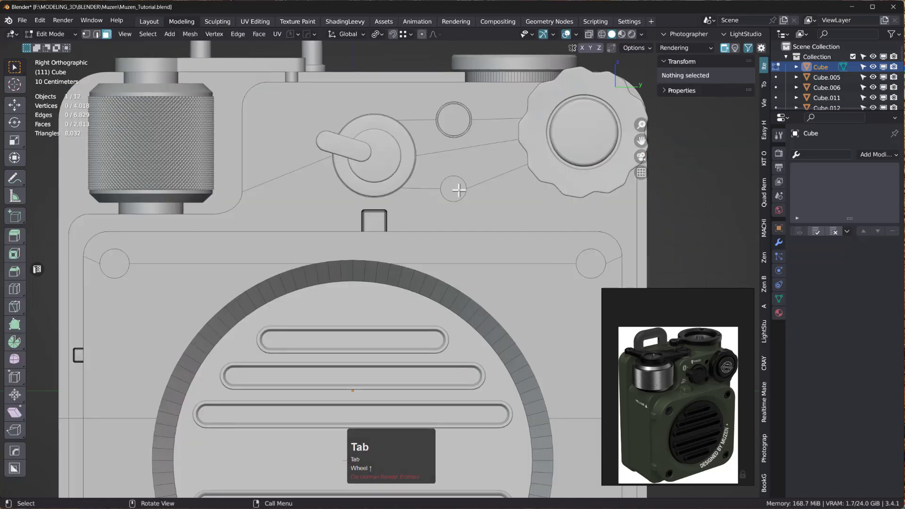
{"action": "left_click", "coordinate": [452, 189]}
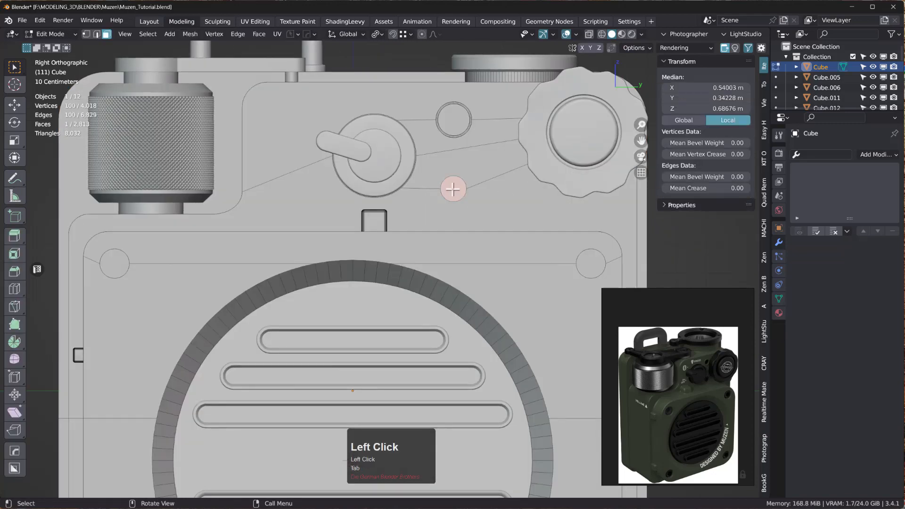
- Duplicate the recess's circular face in place and separate the copy into its own object
{"action": "middle_click_drag", "start_coordinate": [452, 189], "coordinate": [475, 211]}
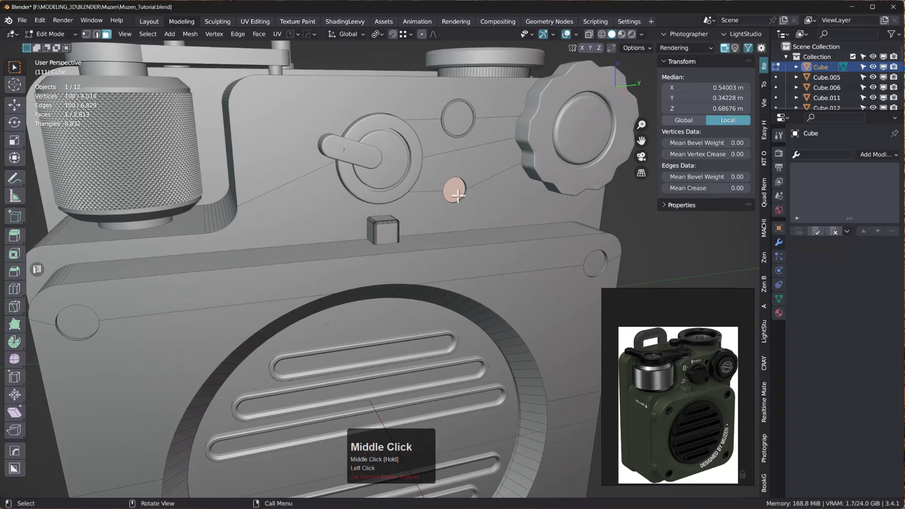
{"action": "scroll", "coordinate": [457, 195], "scroll_direction": "up", "scroll_amount": 5}
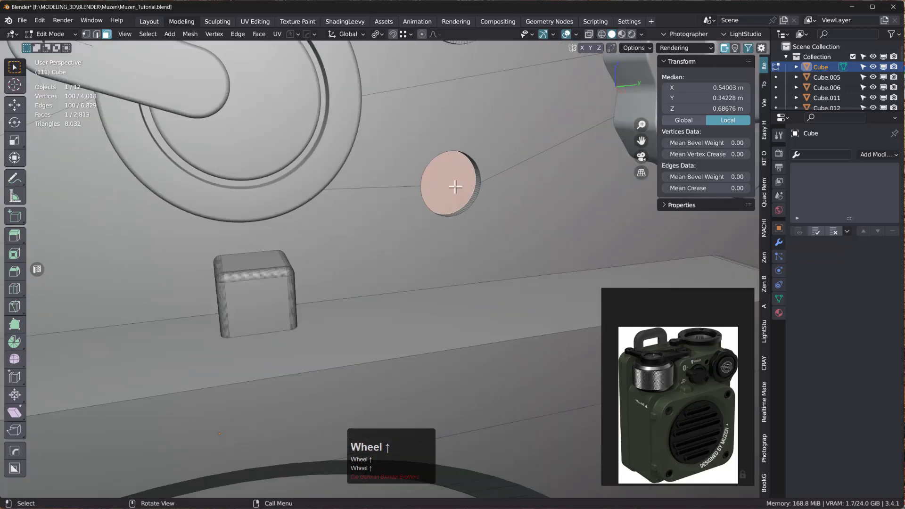
{"action": "key", "text": "shift"}
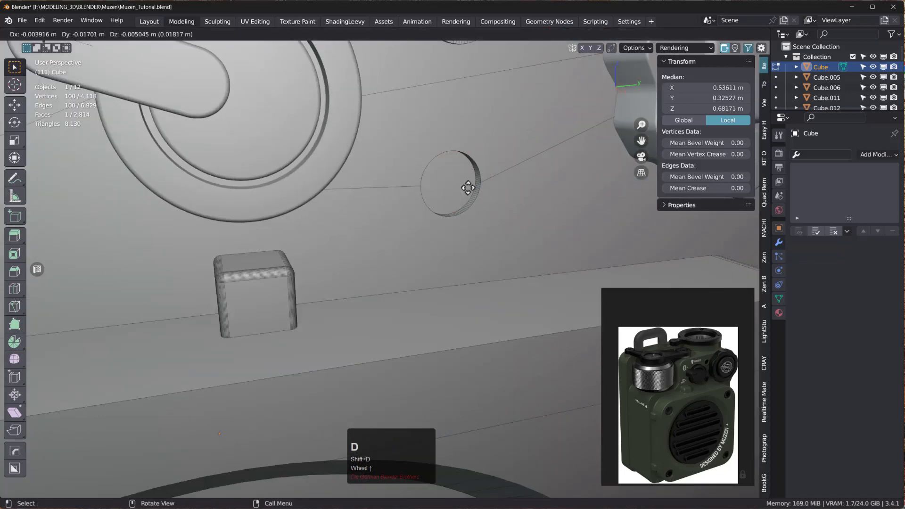
{"action": "right_click", "coordinate": [471, 185]}
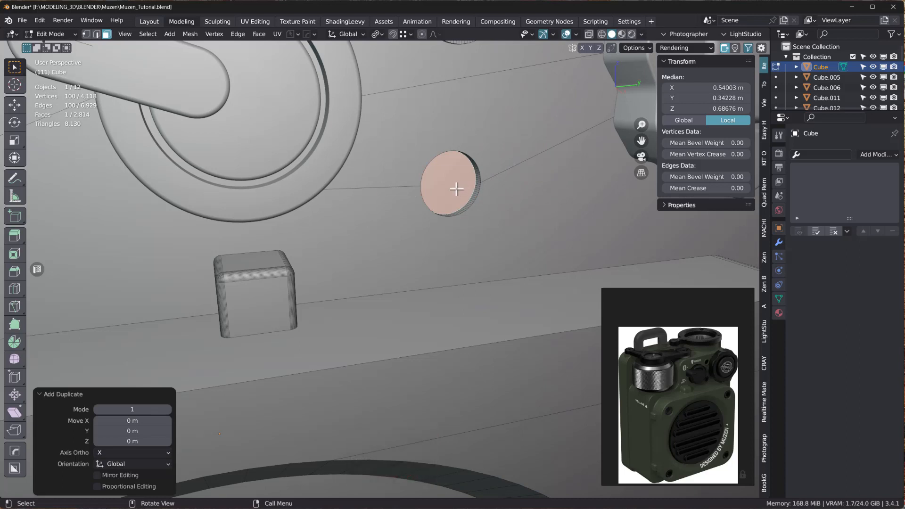
{"action": "key", "text": "p"}
{"action": "left_click", "coordinate": [456, 189]}
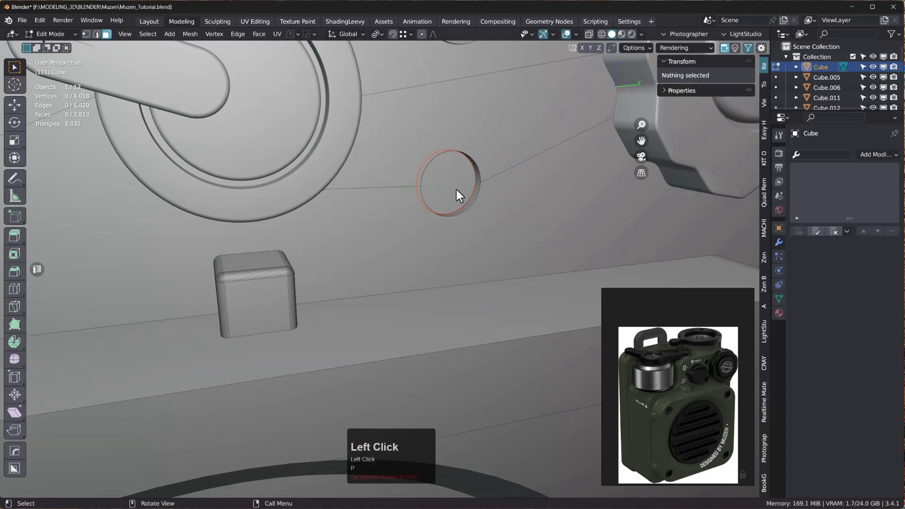
- Extrude the separated circular face outward about 0.0073 m to form a thin disc inside the recess
{"action": "key", "text": "Tab"}
{"action": "left_click", "coordinate": [450, 177]}
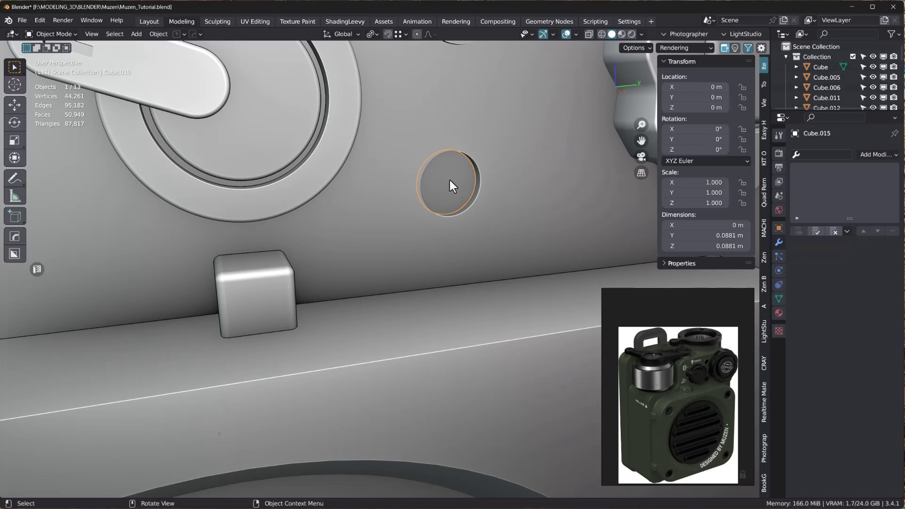
{"action": "key", "text": "Tab"}
{"action": "left_click", "coordinate": [450, 187]}
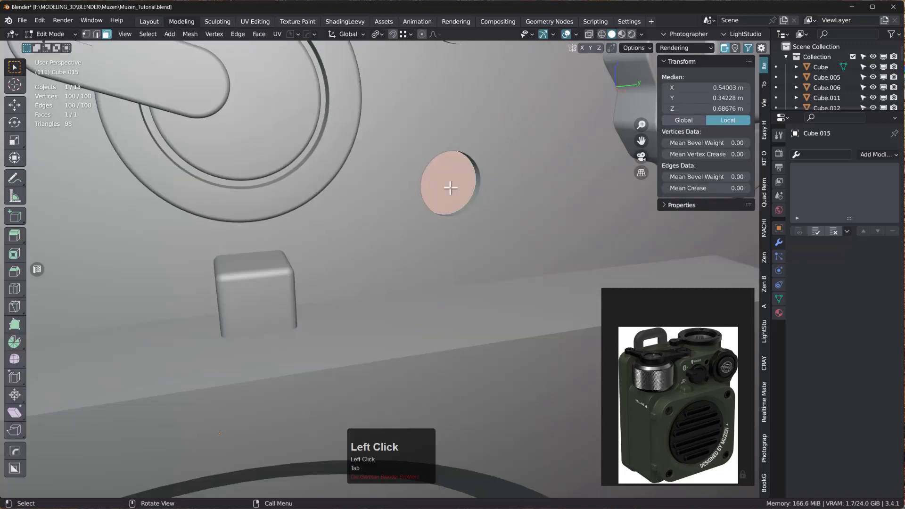
{"action": "middle_click_drag", "start_coordinate": [450, 187], "coordinate": [470, 202]}
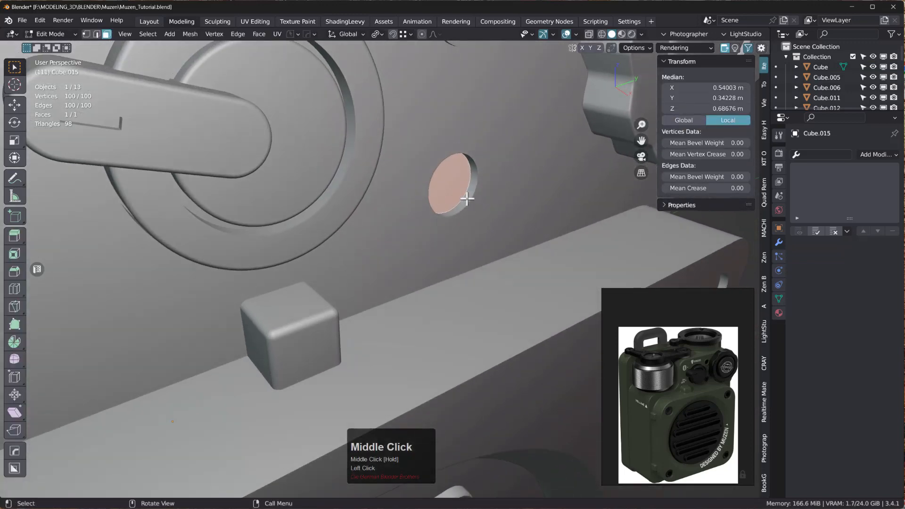
{"action": "key", "text": "e"}
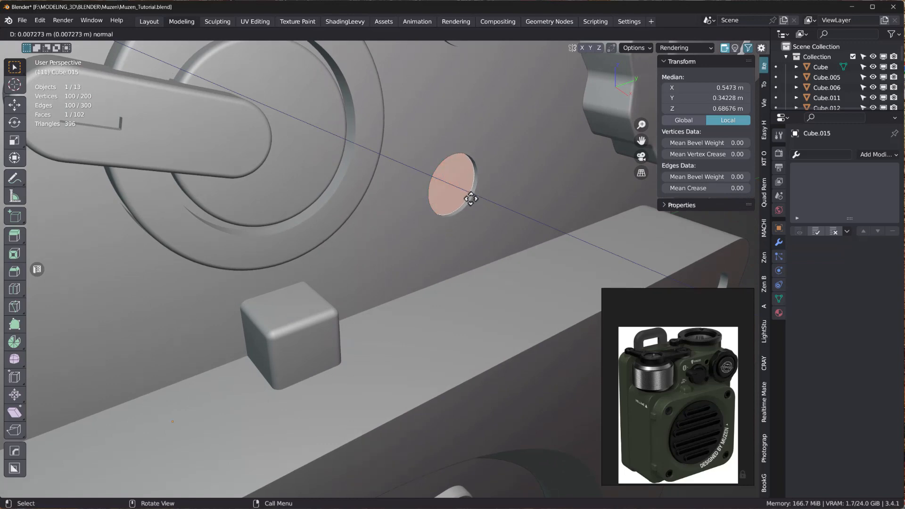
{"action": "left_click", "coordinate": [468, 197]}
{"action": "middle_click_drag", "start_coordinate": [466, 196], "coordinate": [436, 176]}
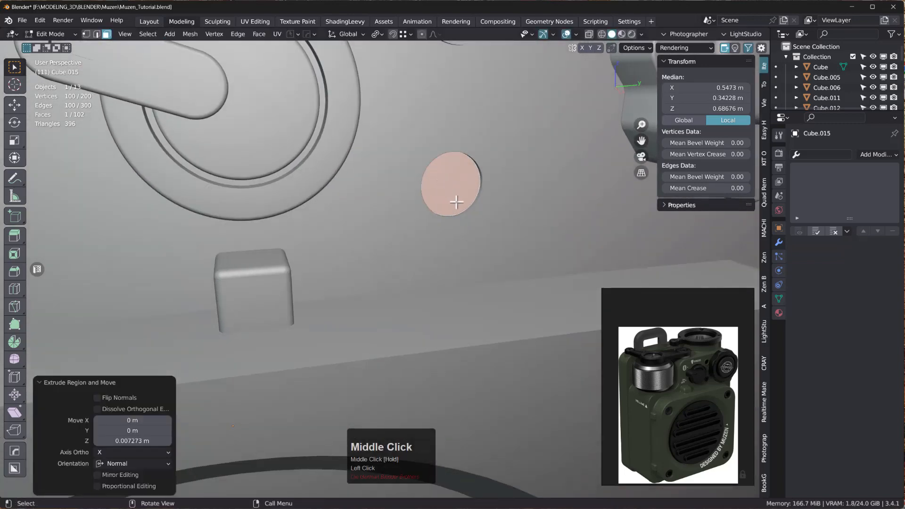
- Snap the 3D cursor to the selected front face of the disc and return to Object Mode
{"action": "key", "text": "Tab"}
{"action": "key", "text": "Tab"}
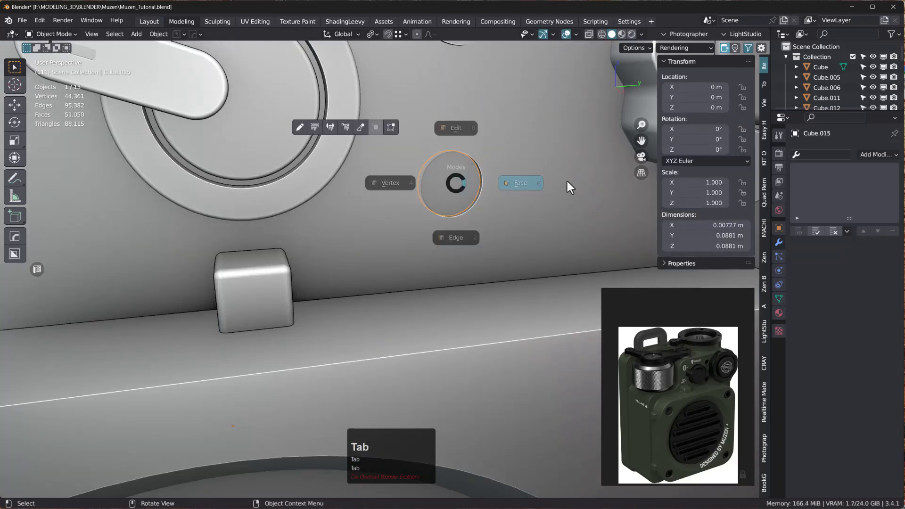
{"action": "left_click", "coordinate": [455, 184]}
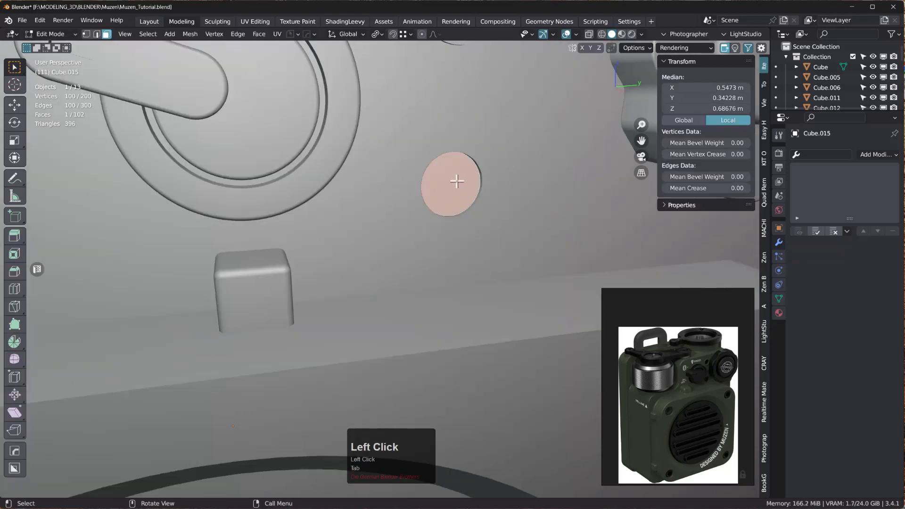
{"action": "key", "text": "shift+s"}
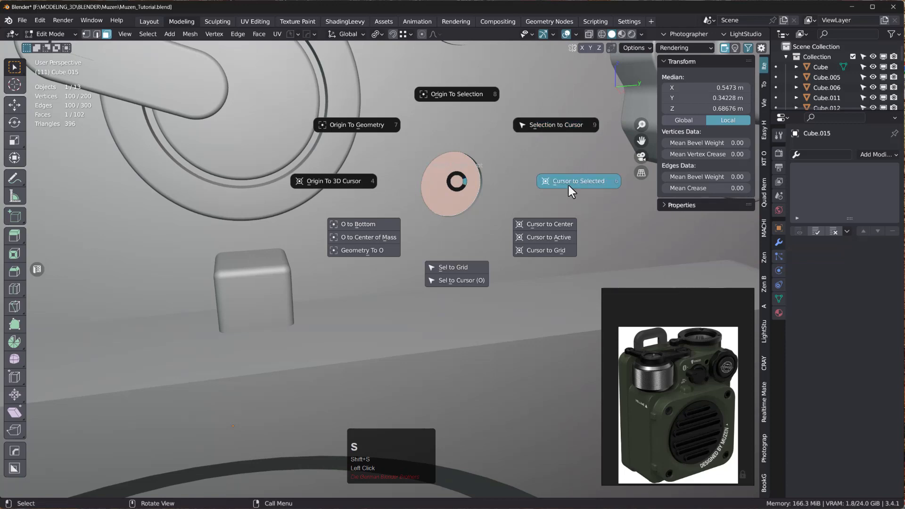
{"action": "left_click", "coordinate": [576, 181]}
{"action": "key", "text": "Tab"}
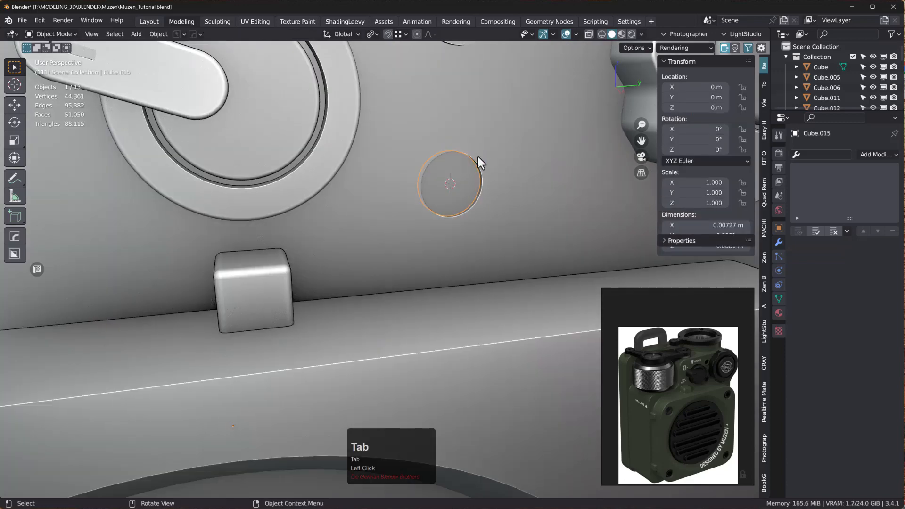
- Add a 16-vertex cylinder at the 3D cursor and set its Y rotation to 90°
{"action": "middle_click_drag", "start_coordinate": [468, 186], "coordinate": [449, 185]}
{"action": "key", "text": "KP_3"}
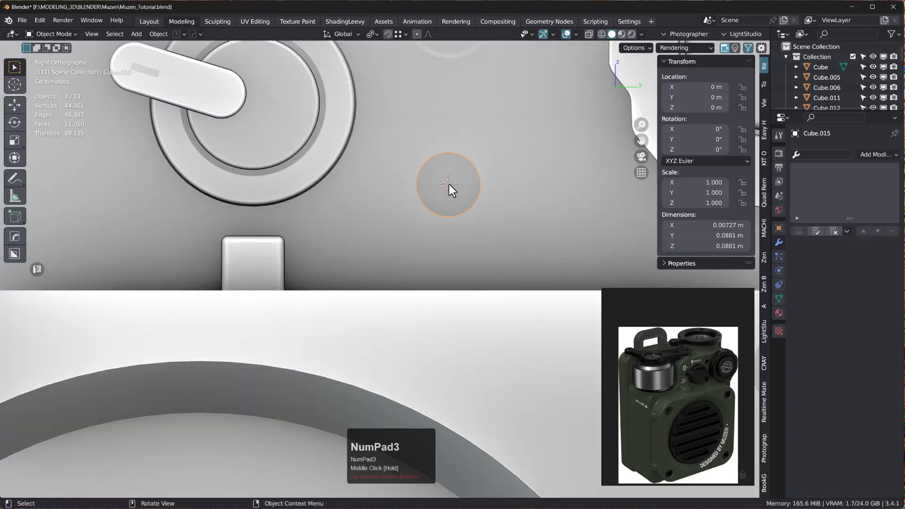
{"action": "key", "text": "space"}
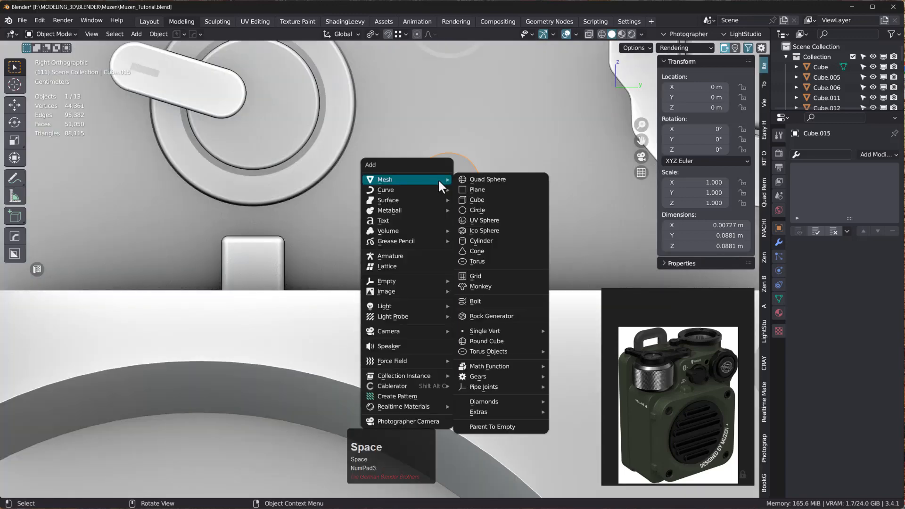
{"action": "left_click", "coordinate": [495, 241]}
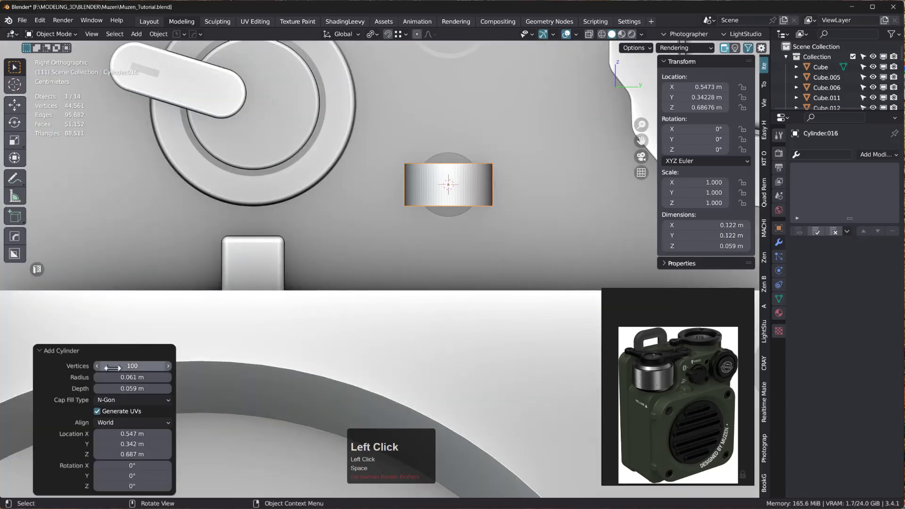
{"action": "left_click_drag", "start_coordinate": [134, 365], "coordinate": [33, 366]}
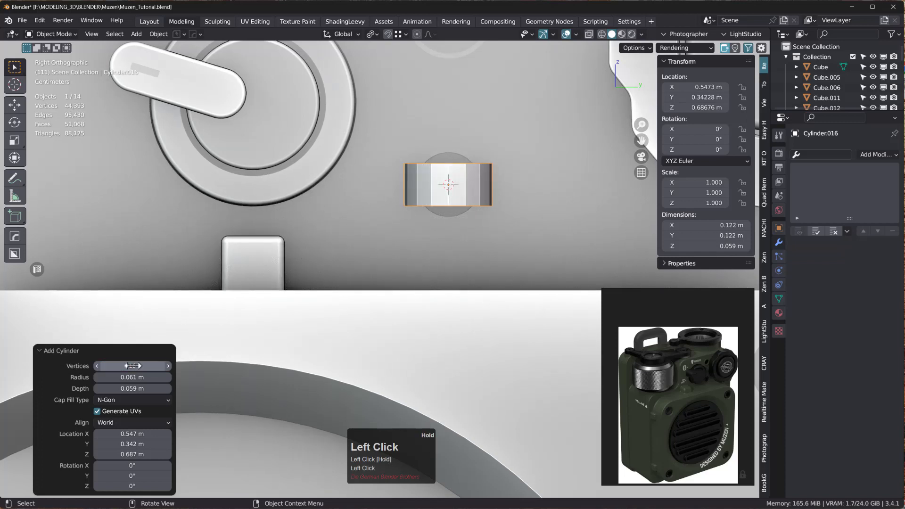
{"action": "left_click", "coordinate": [132, 475]}
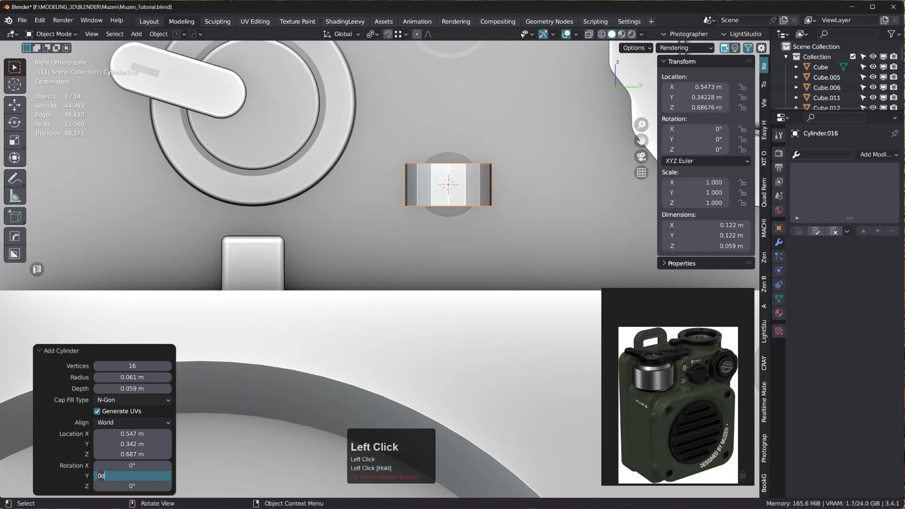
{"action": "type", "text": "9"}
{"action": "key", "text": "KP_Enter"}
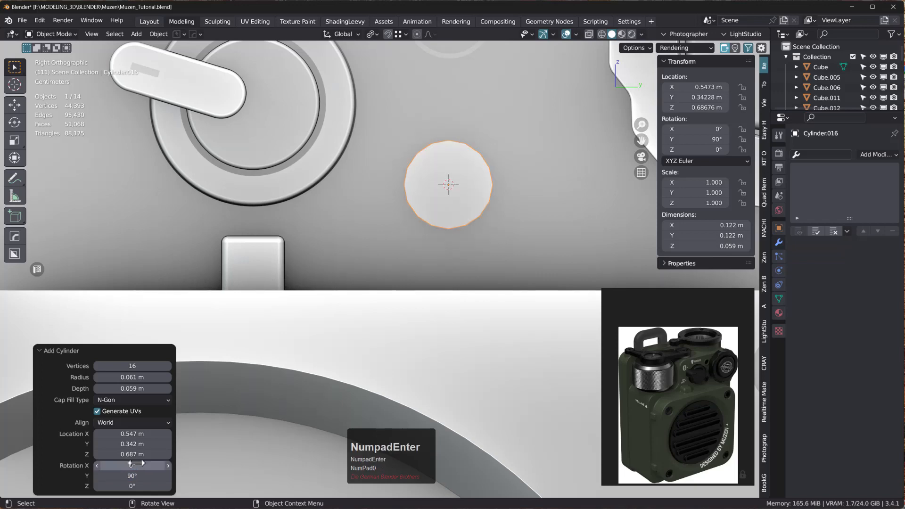
- Set the new cylinder to 6 vertices, radius 0.024 m and depth 0.029 m
{"action": "mouse_move", "coordinate": [138, 378]}
{"action": "left_mouse_down", "text": "shift"}
{"action": "mouse_move", "coordinate": [125, 380]}
{"action": "mouse_move", "coordinate": [137, 370]}
{"action": "left_mouse_up", "text": "shift"}
{"action": "left_click", "coordinate": [143, 371], "text": "shift"}
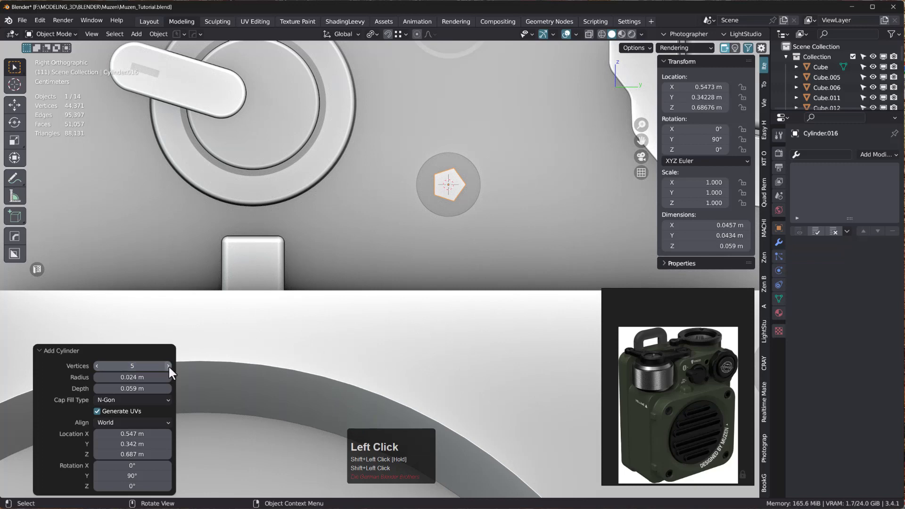
{"action": "left_click", "coordinate": [167, 366]}
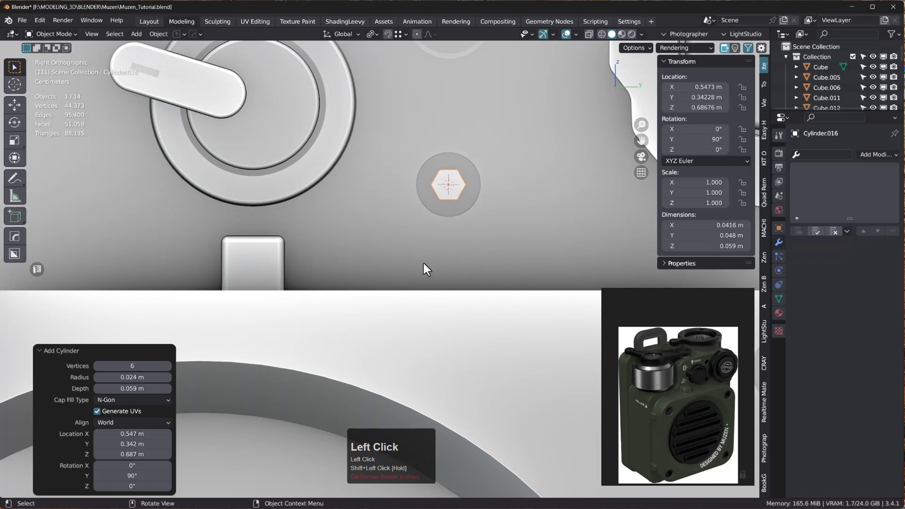
{"action": "middle_click_drag", "start_coordinate": [447, 184], "coordinate": [484, 213]}
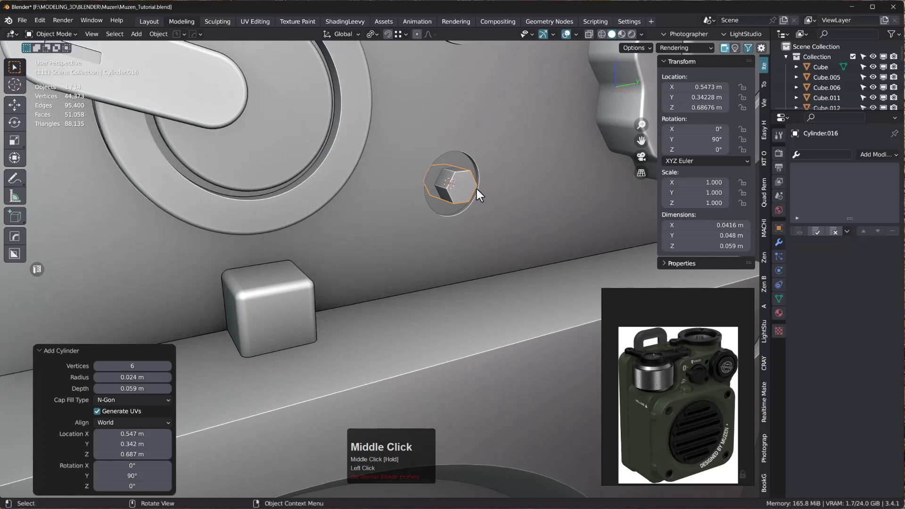
{"action": "left_click_drag", "start_coordinate": [139, 388], "coordinate": [124, 390], "text": "shift"}
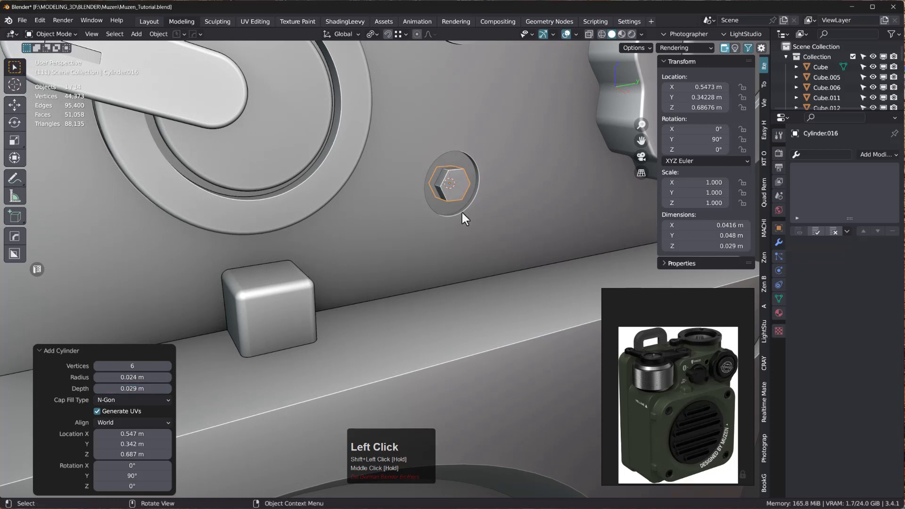
- Cut the hexagonal cylinder out of the disc with a Boolean Difference, and select the disc
{"action": "mouse_move", "coordinate": [462, 213]}
{"action": "middle_mouse_down"}
{"action": "mouse_move", "coordinate": [412, 242]}
{"action": "mouse_move", "coordinate": [414, 210]}
{"action": "mouse_move", "coordinate": [459, 200]}
{"action": "middle_mouse_up"}
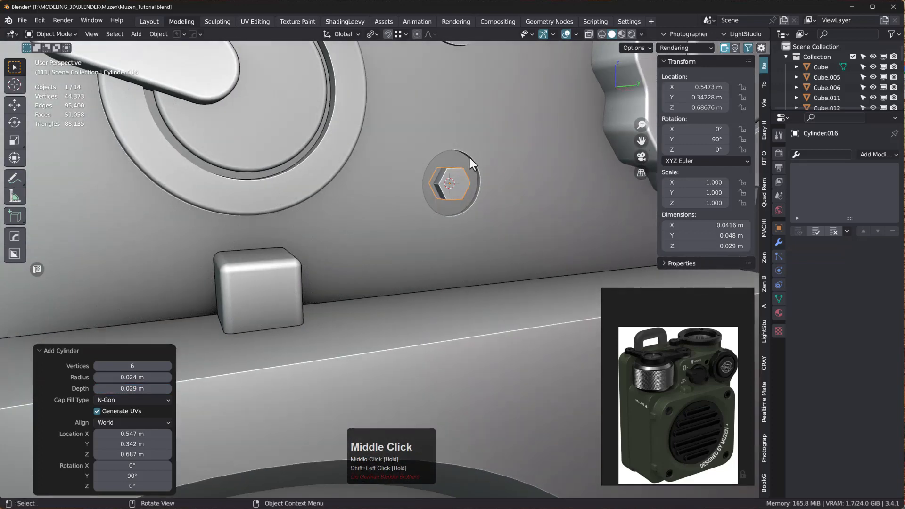
{"action": "left_click", "coordinate": [456, 160], "text": "shift"}
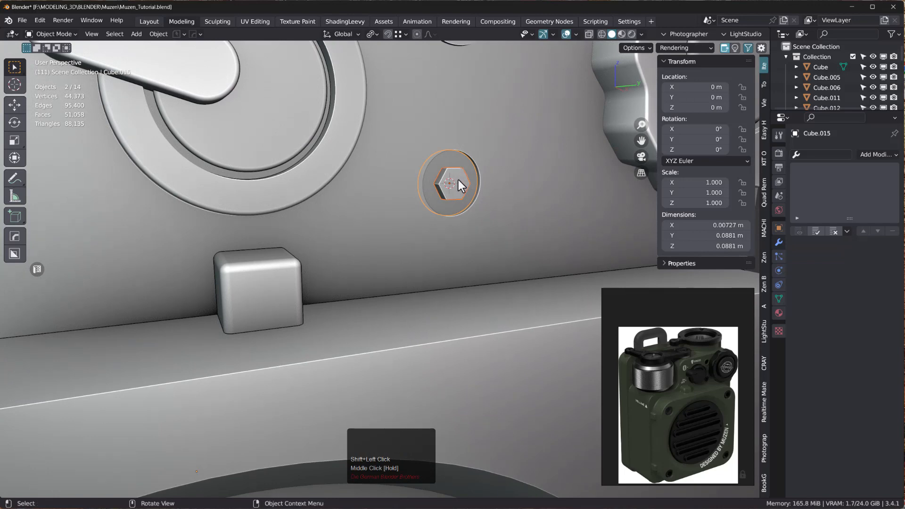
{"action": "key", "text": "ctrl+KP_Subtract"}
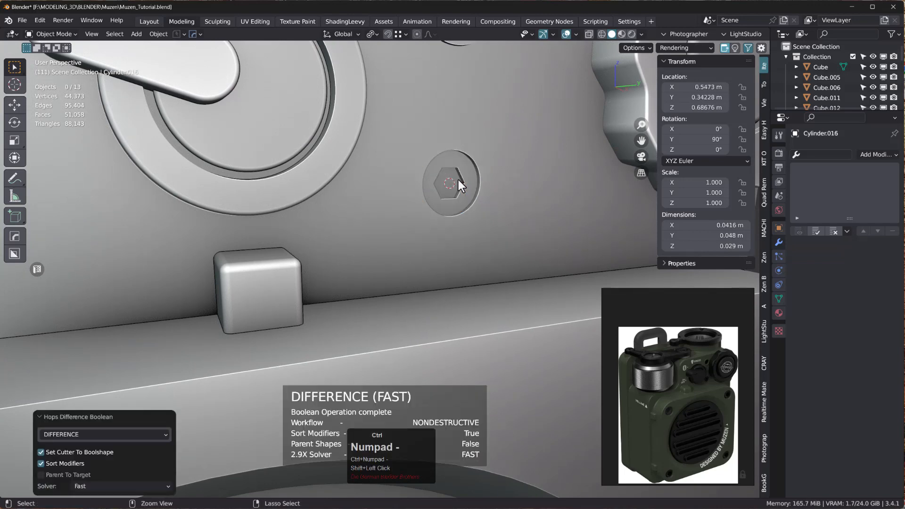
{"action": "middle_click_drag", "start_coordinate": [479, 169], "coordinate": [378, 173]}
{"action": "middle_click_drag", "start_coordinate": [387, 174], "coordinate": [457, 161]}
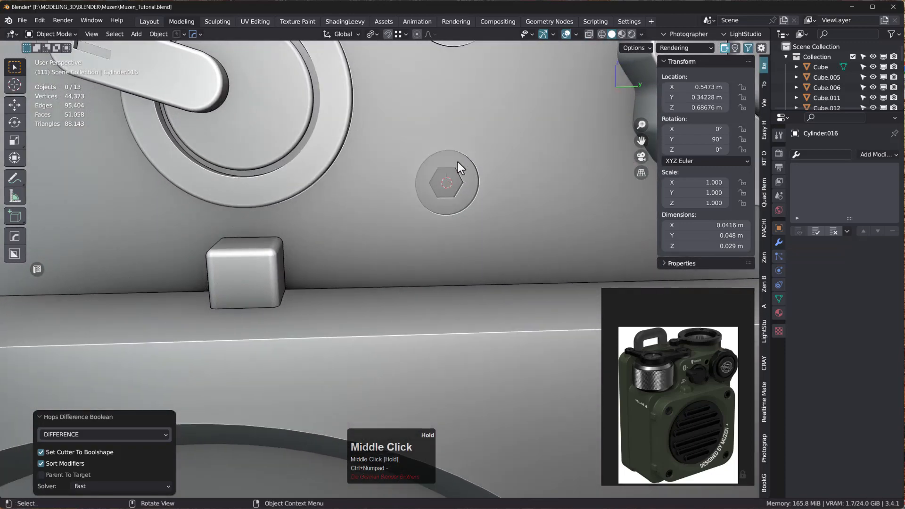
{"action": "left_click", "coordinate": [456, 163]}
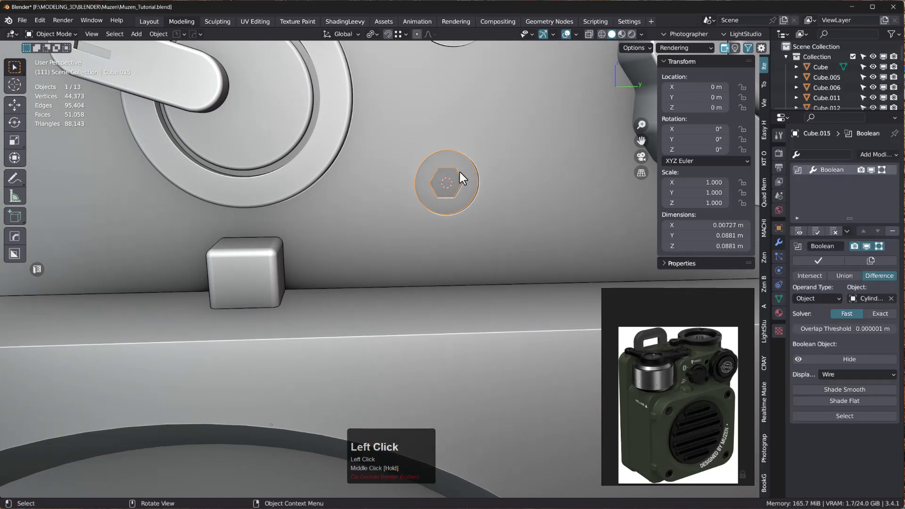
{"action": "key", "text": "r"}
{"action": "key", "text": "x"}
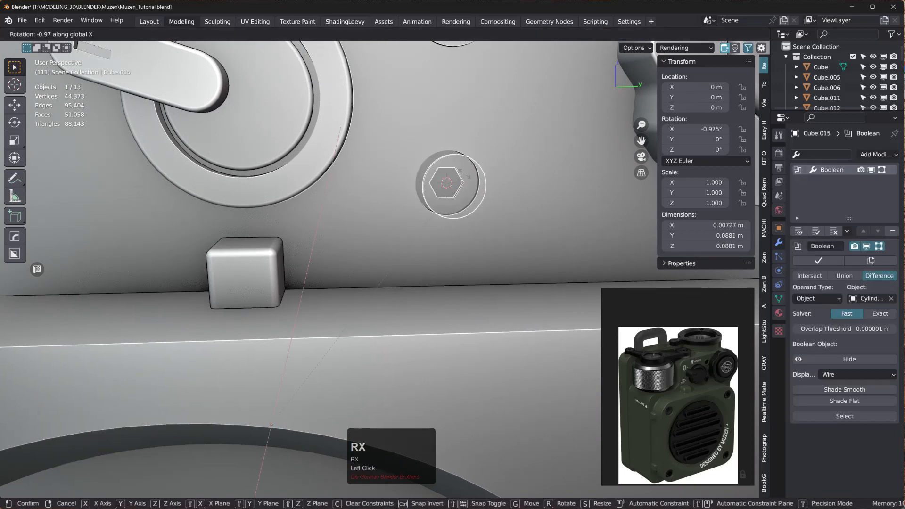
{"action": "key", "text": "y"}
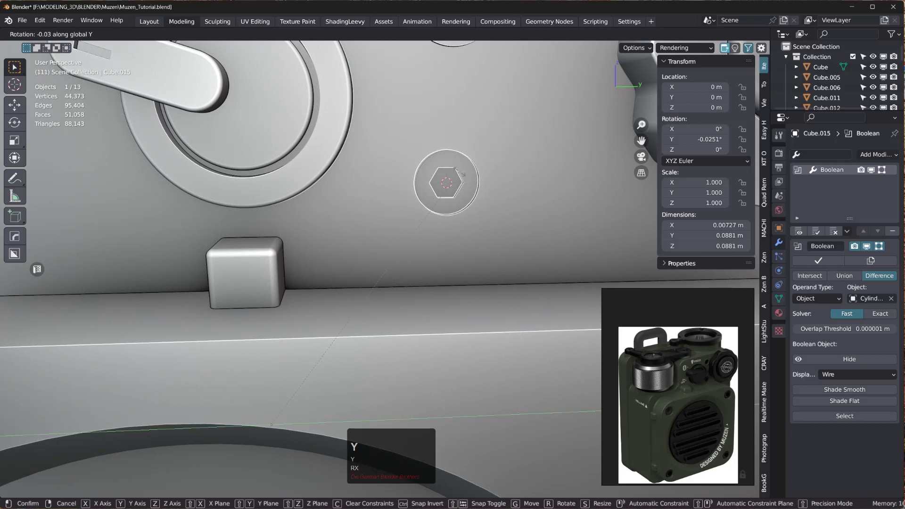
{"action": "right_click", "coordinate": [458, 175]}
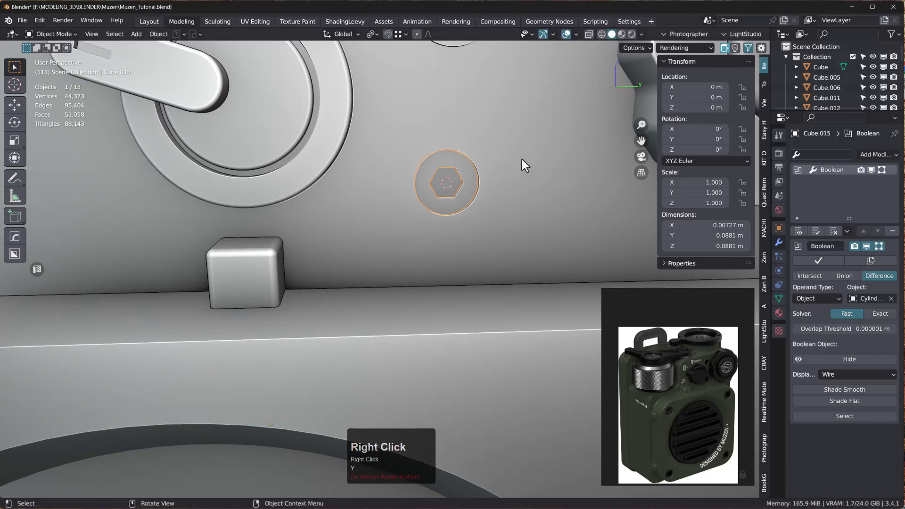
- Apply the Boolean modifier on the disc to make the hexagonal socket permanent
{"action": "middle_click_drag", "start_coordinate": [465, 191], "coordinate": [416, 191]}
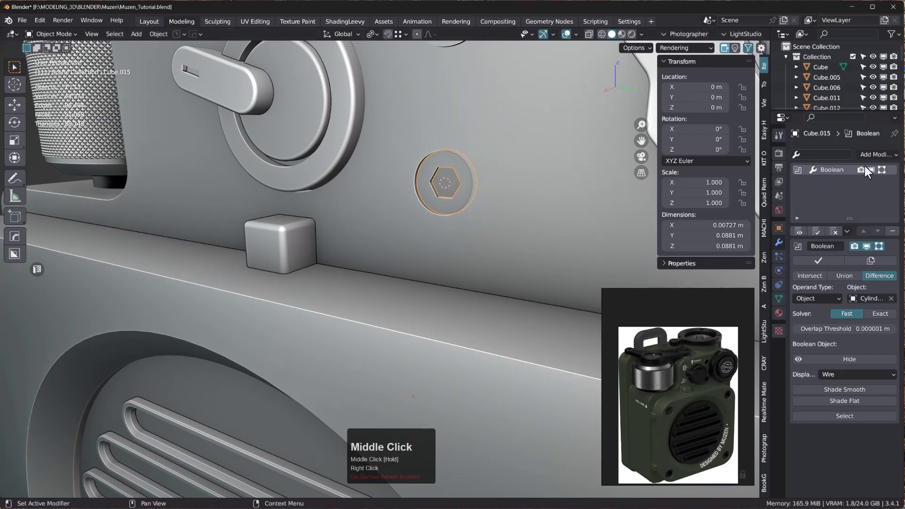
{"action": "left_click", "coordinate": [821, 258]}
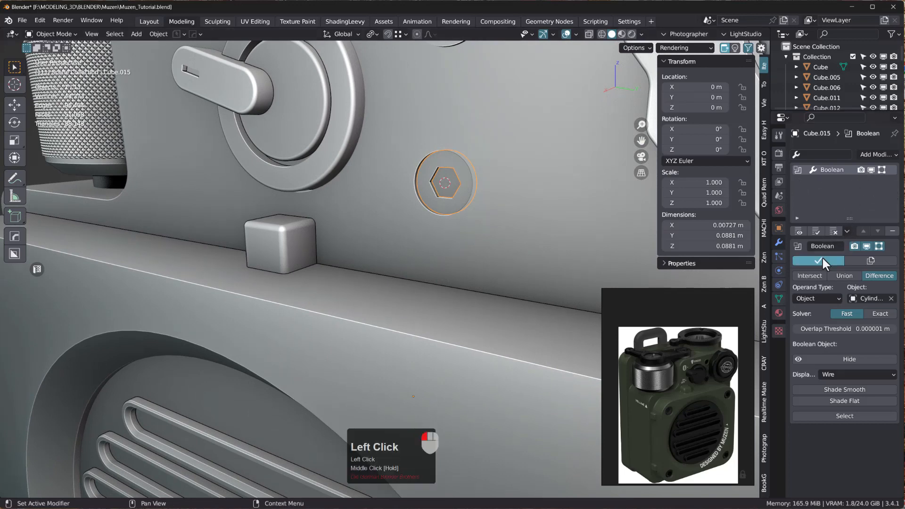
{"action": "scroll", "coordinate": [461, 182], "scroll_direction": "up", "scroll_amount": 3}
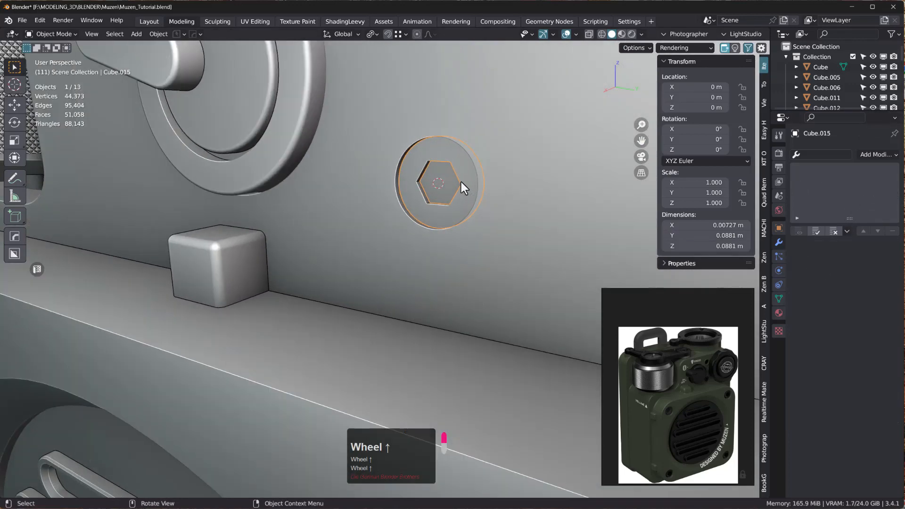
{"action": "key", "text": "r"}
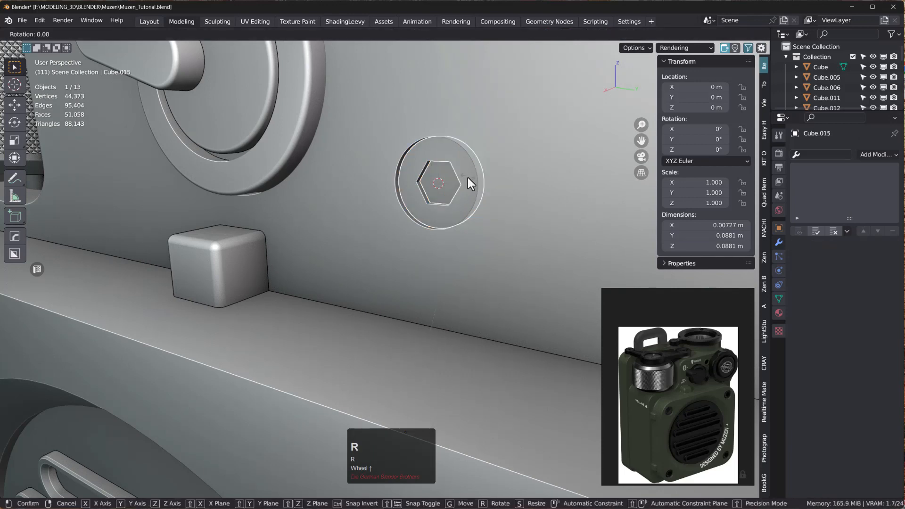
{"action": "key", "text": "x"}
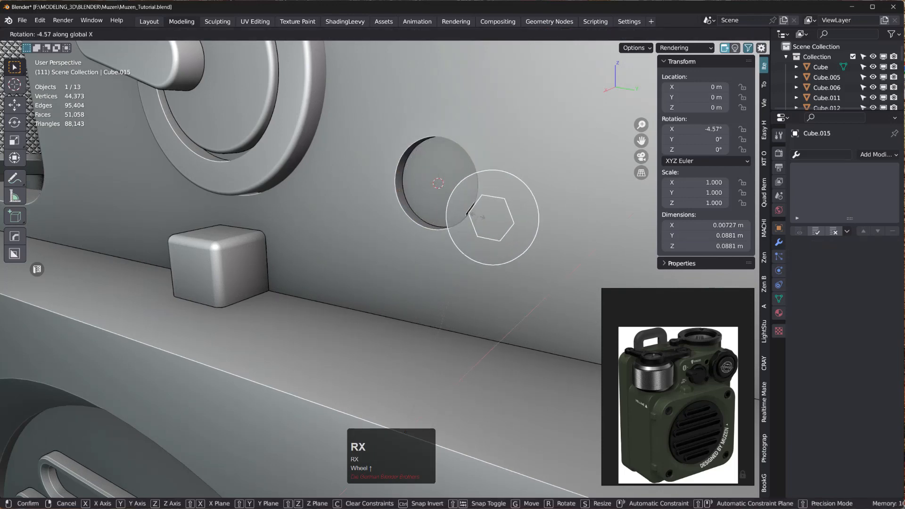
{"action": "right_click", "coordinate": [414, 306]}
- Cancel the off-centre rotation and set the hex-socket screw's origin to its geometry
{"action": "scroll", "coordinate": [384, 378], "scroll_direction": "down", "scroll_amount": 3}
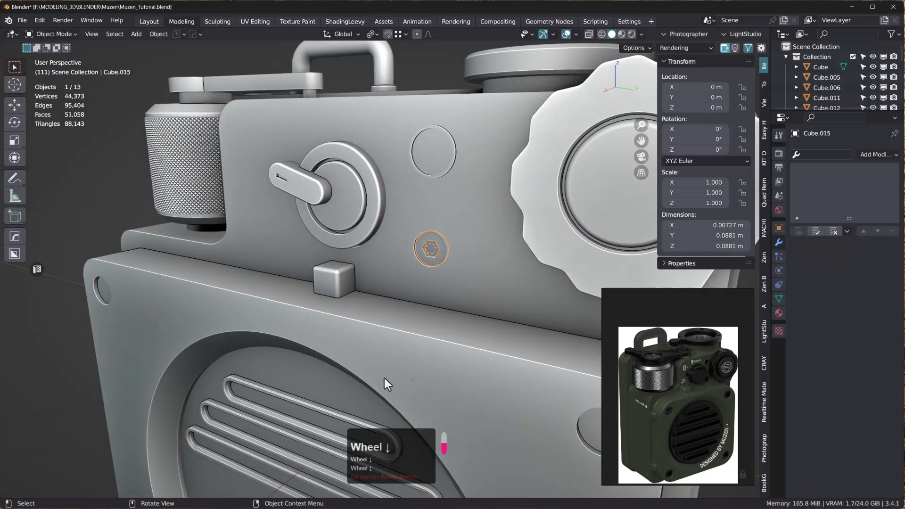
{"action": "middle_click_drag", "start_coordinate": [389, 386], "coordinate": [437, 234], "text": "shift"}
{"action": "scroll", "coordinate": [434, 142], "scroll_direction": "up", "scroll_amount": 3}
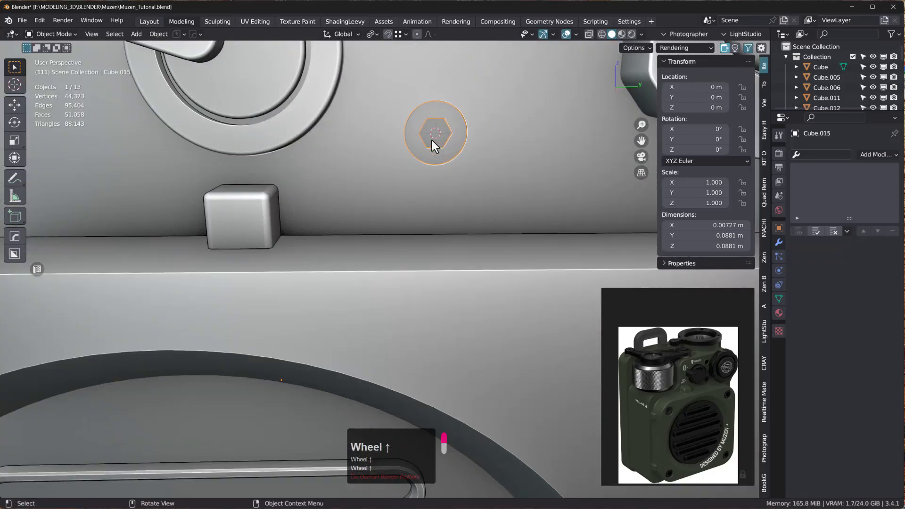
{"action": "key", "text": "shift+s"}
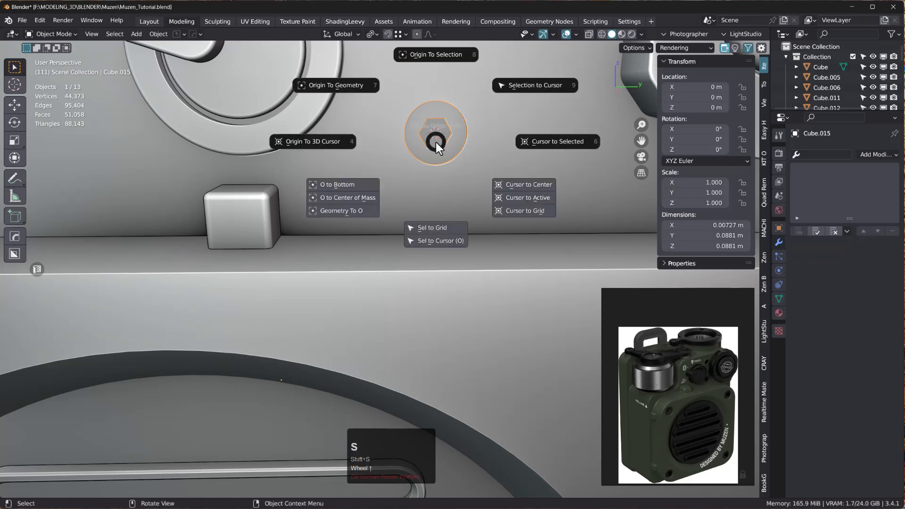
{"action": "left_click", "coordinate": [338, 87]}
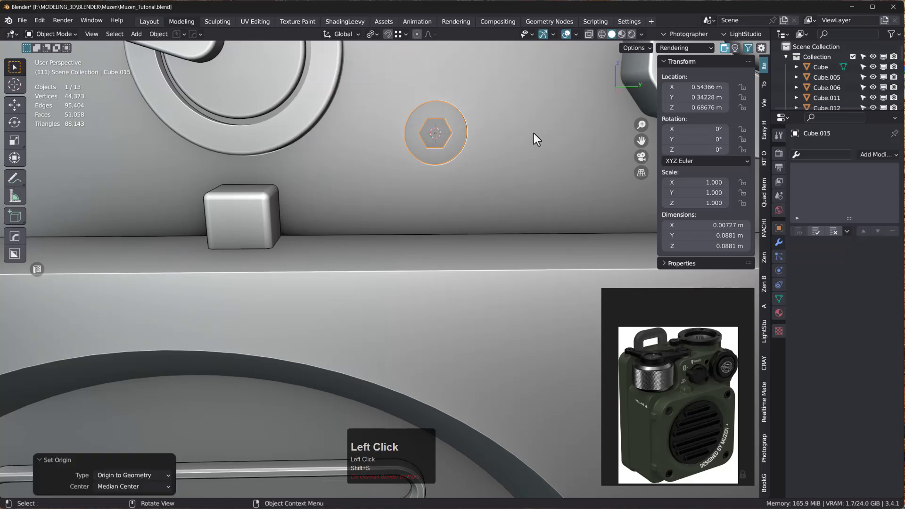
- Rotate the hex-socket screw about -22° around the global X axis and deselect it
{"action": "key", "text": "r"}
{"action": "key", "text": "x"}
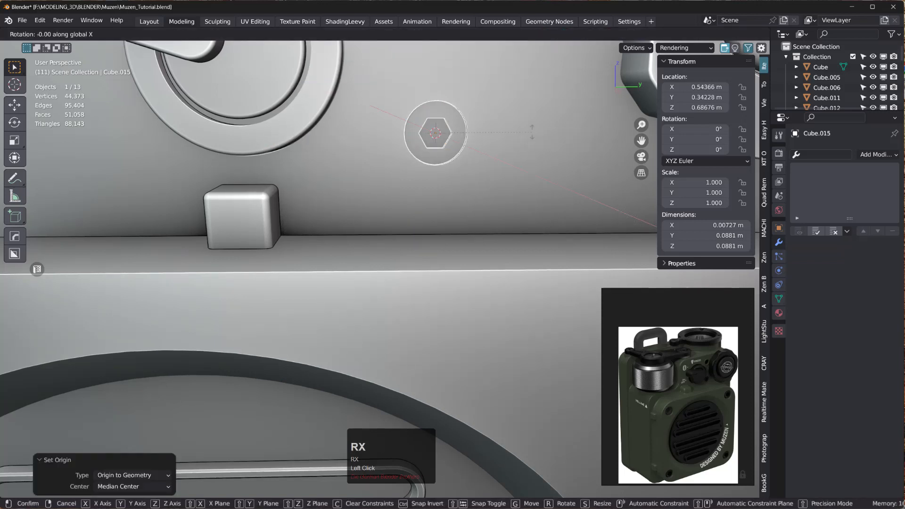
{"action": "left_click", "coordinate": [515, 164]}
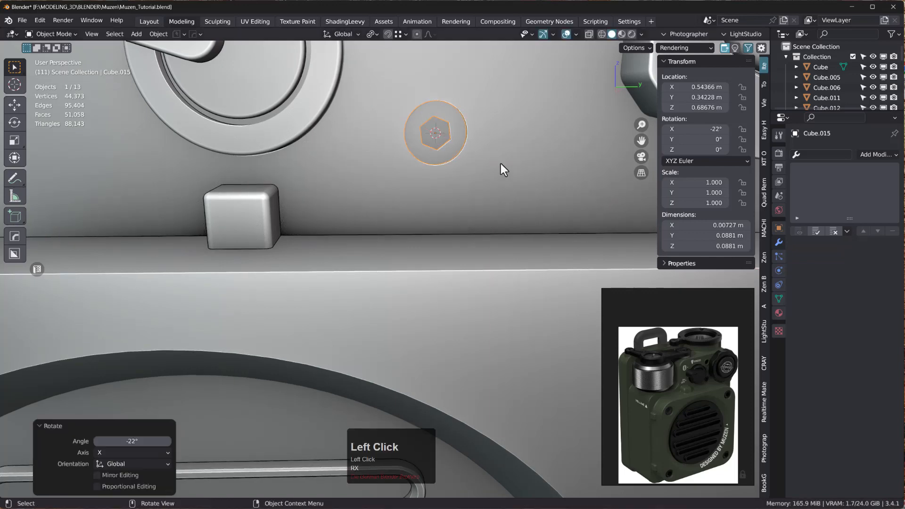
{"action": "scroll", "coordinate": [473, 154], "scroll_direction": "down", "scroll_amount": 4}
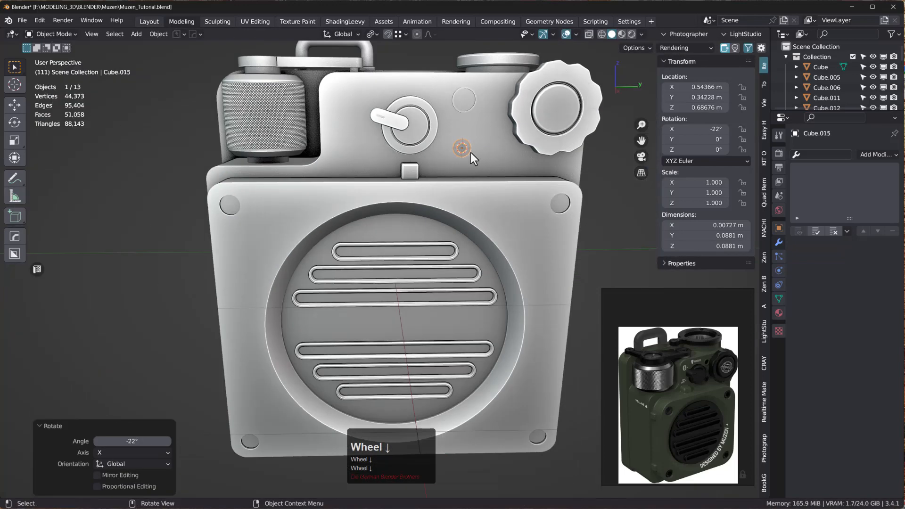
{"action": "middle_click_drag", "start_coordinate": [470, 152], "coordinate": [469, 139]}
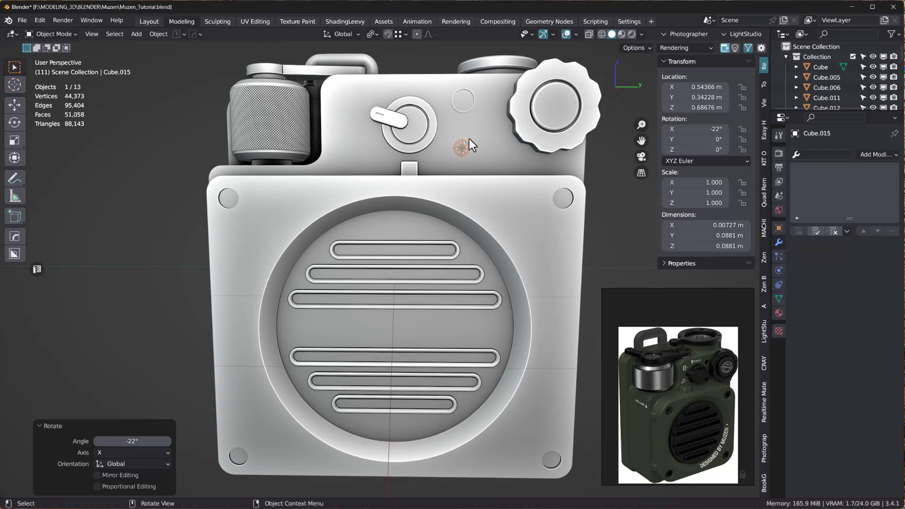
{"action": "key", "text": "KP_3"}
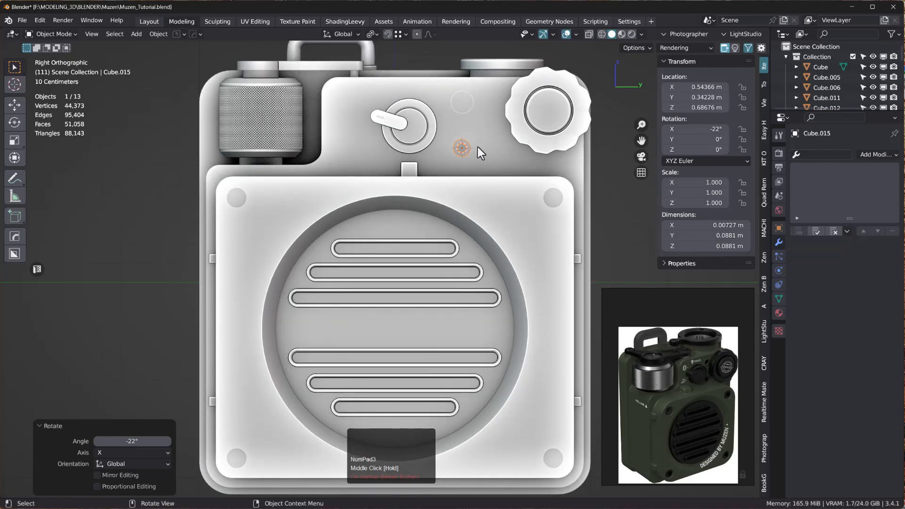
{"action": "middle_click_drag", "start_coordinate": [477, 147], "coordinate": [547, 169]}
{"action": "left_click", "coordinate": [586, 154]}
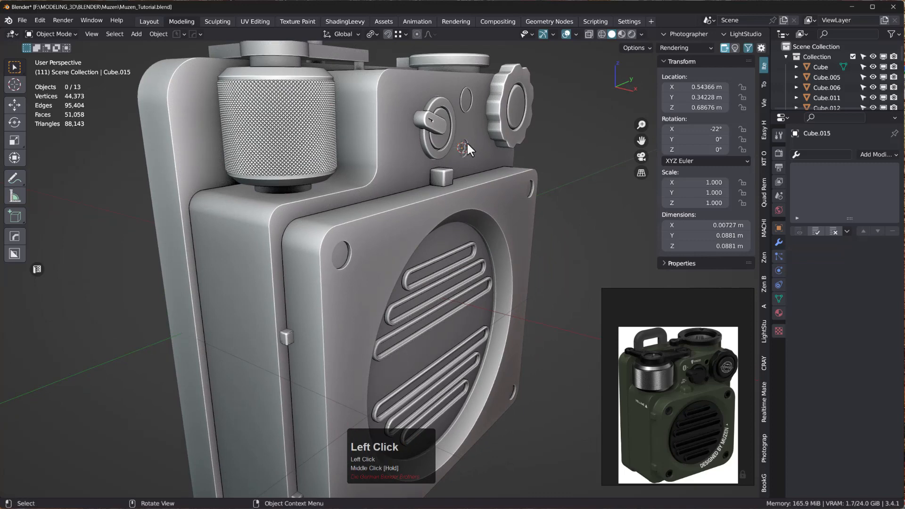
- Move the hex-socket screw about 0.0028 m outward along X in its recess and deselect it
{"action": "scroll", "coordinate": [488, 150], "scroll_direction": "up", "scroll_amount": 6}
{"action": "middle_click_drag", "start_coordinate": [488, 151], "coordinate": [439, 152]}
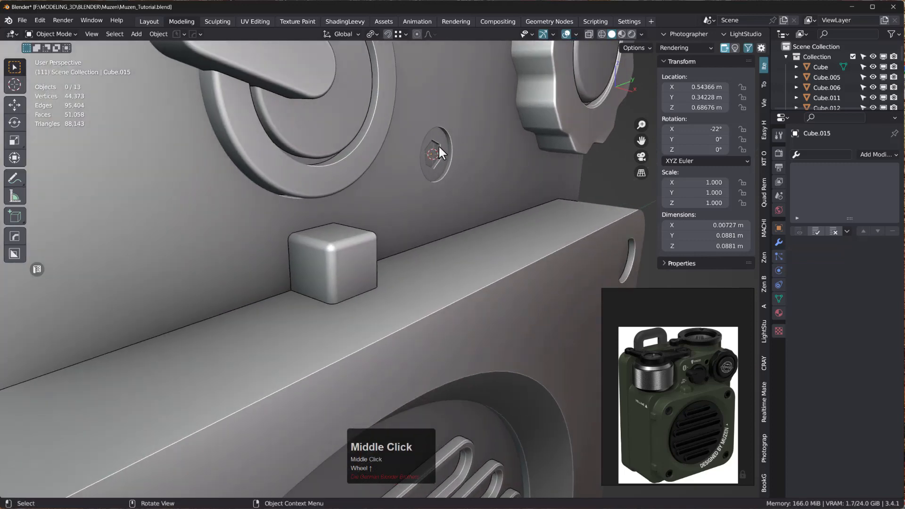
{"action": "left_click", "coordinate": [439, 150]}
{"action": "key", "text": "g"}
{"action": "key", "text": "x"}
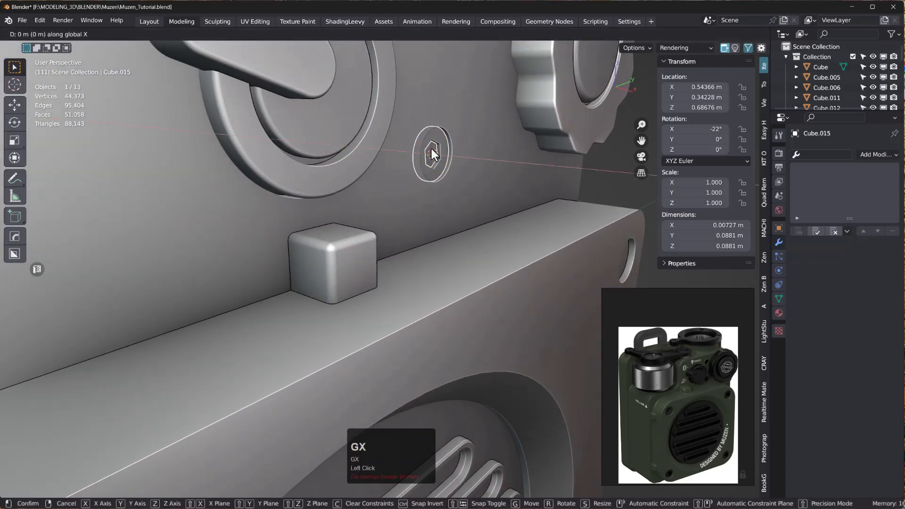
{"action": "left_click", "coordinate": [497, 150]}
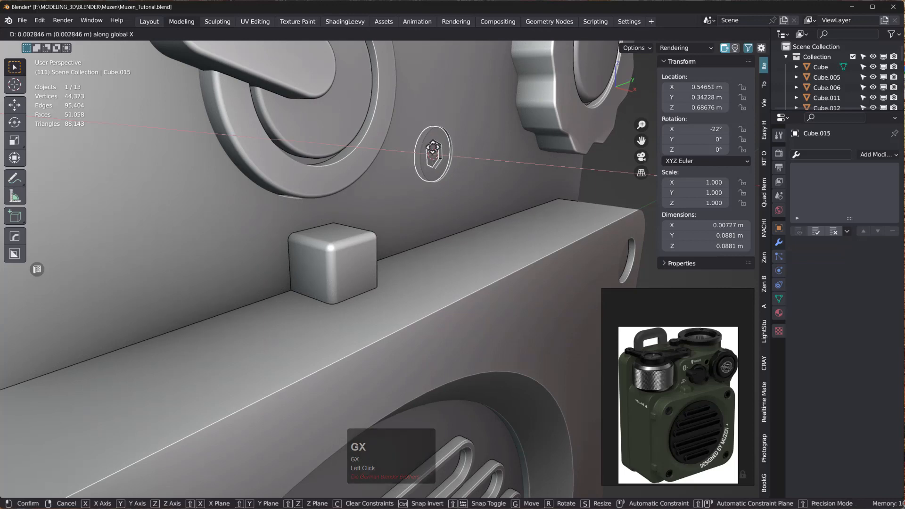
{"action": "left_click", "coordinate": [598, 165]}
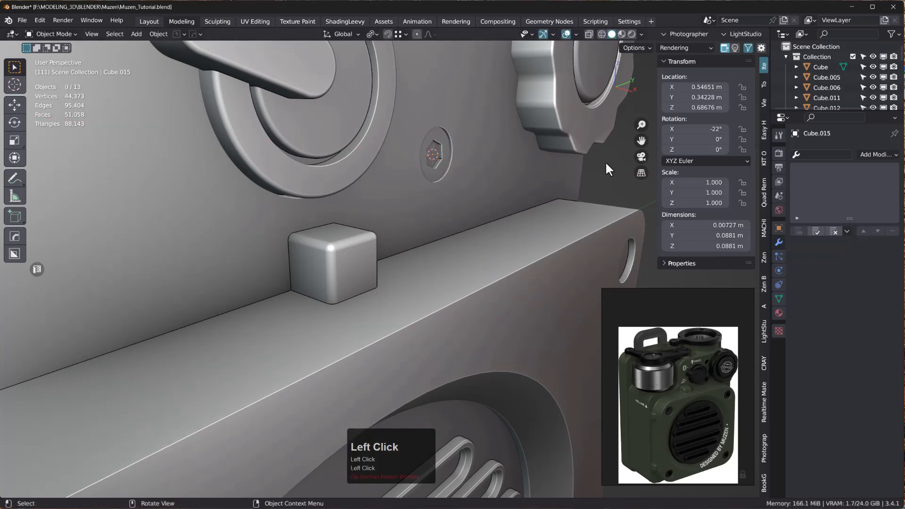
{"action": "middle_click_drag", "start_coordinate": [605, 161], "coordinate": [479, 145]}
{"action": "left_click", "coordinate": [456, 144]}
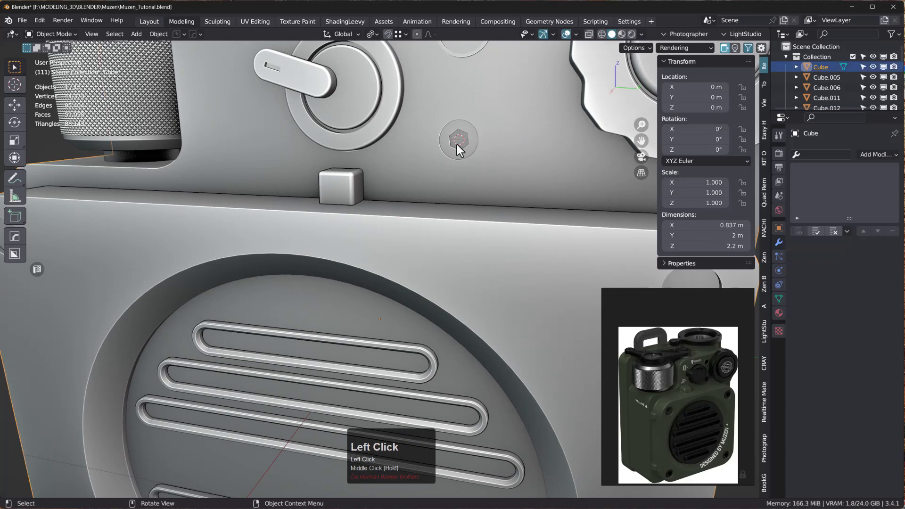
{"action": "scroll", "coordinate": [467, 145], "scroll_direction": "down", "scroll_amount": 5}
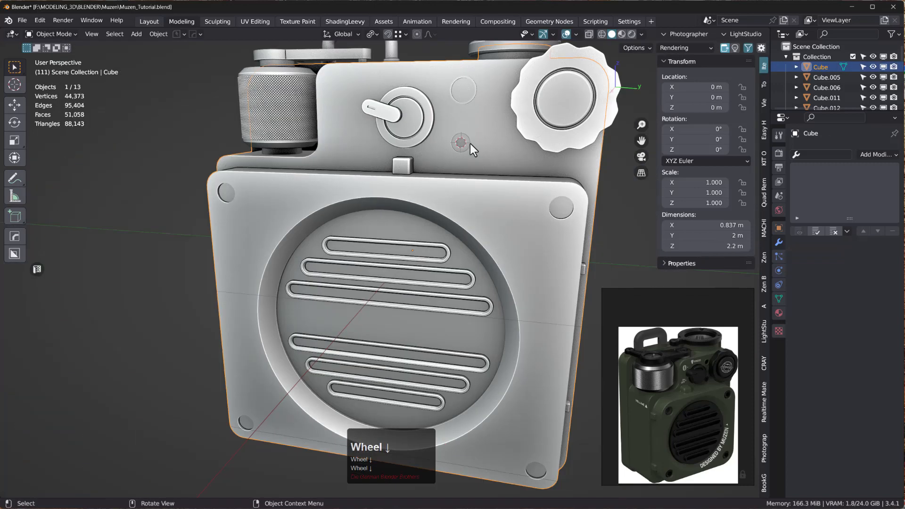
{"action": "key", "text": "KP_3"}
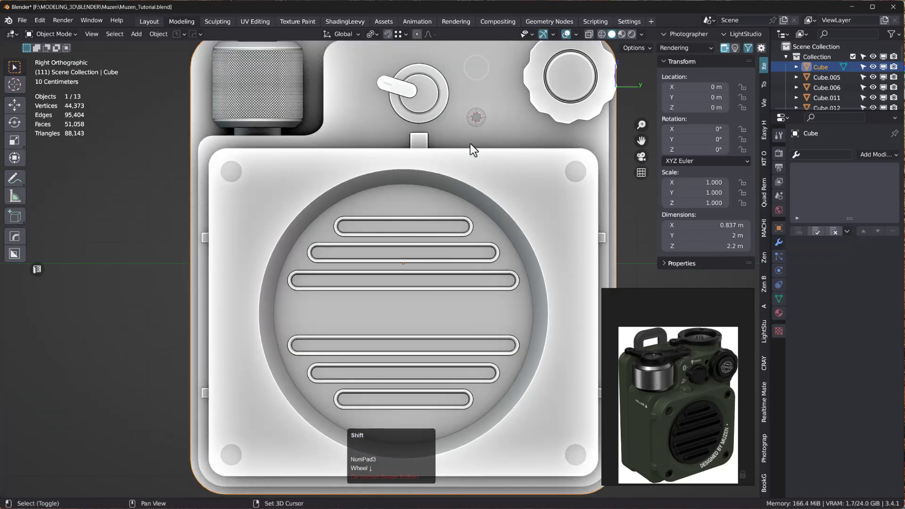
{"action": "key", "text": "shift+d"}
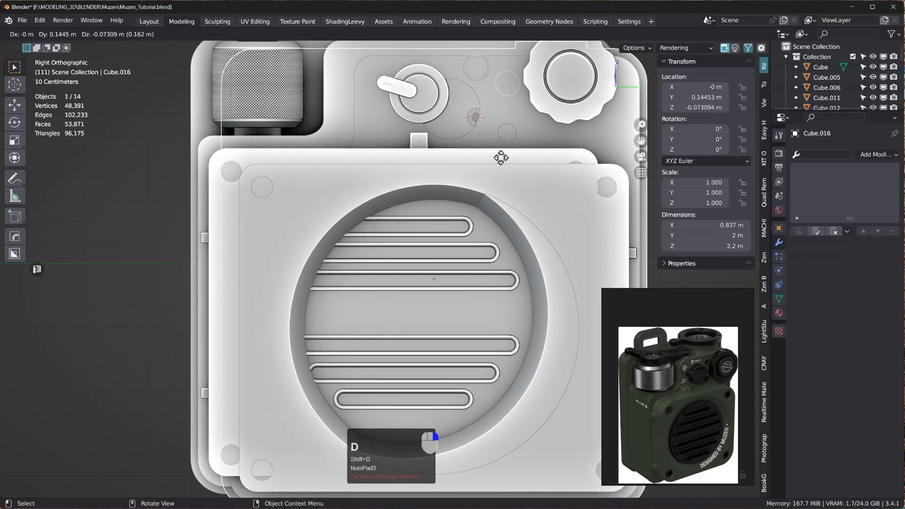
{"action": "right_click", "coordinate": [500, 158]}
{"action": "key", "text": "ctrl+z"}
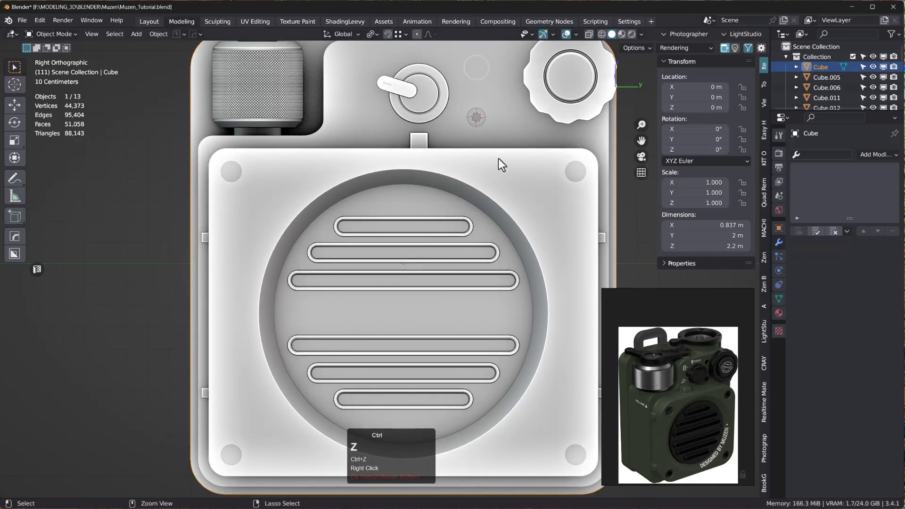
- Duplicate the hex-socket screw to the front panel's upper-right corner recess, offset about 0.467 m in Y and -0.255 m in Z
{"action": "left_click", "coordinate": [477, 116]}
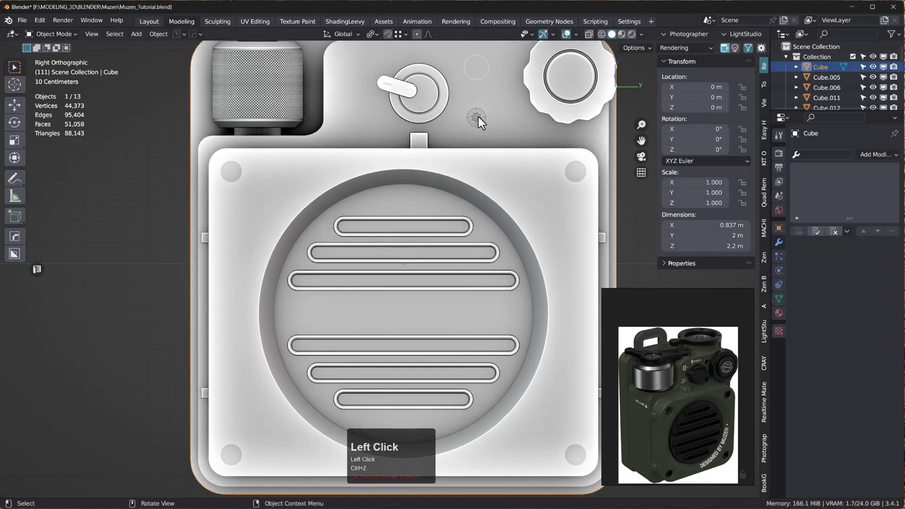
{"action": "left_click", "coordinate": [479, 113]}
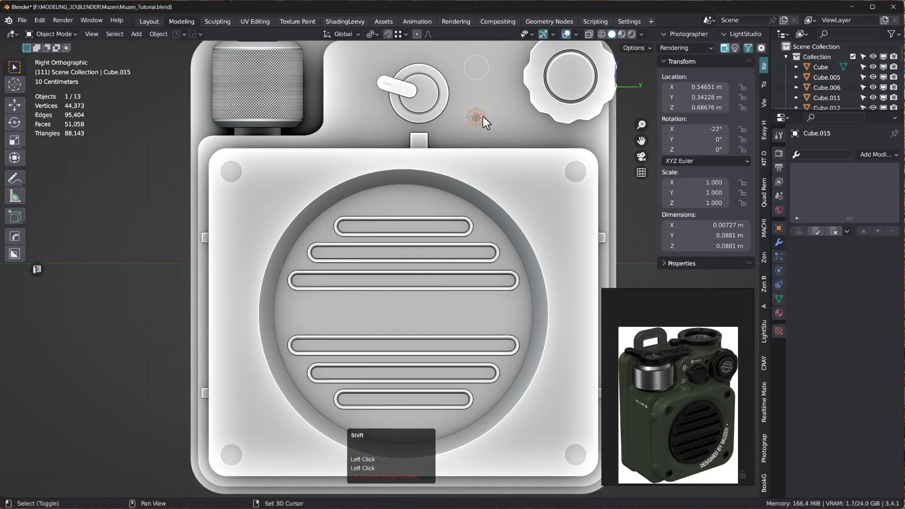
{"action": "key", "text": "shift+d"}
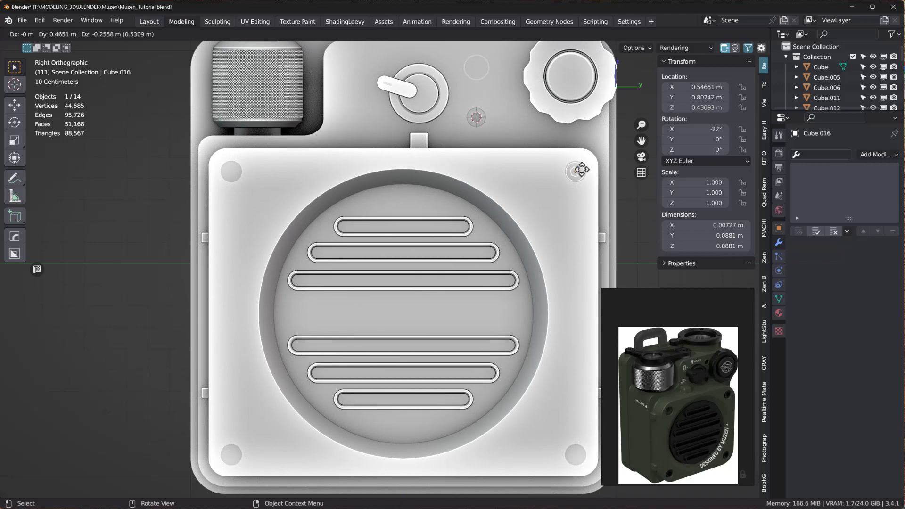
{"action": "key", "text": "shift"}
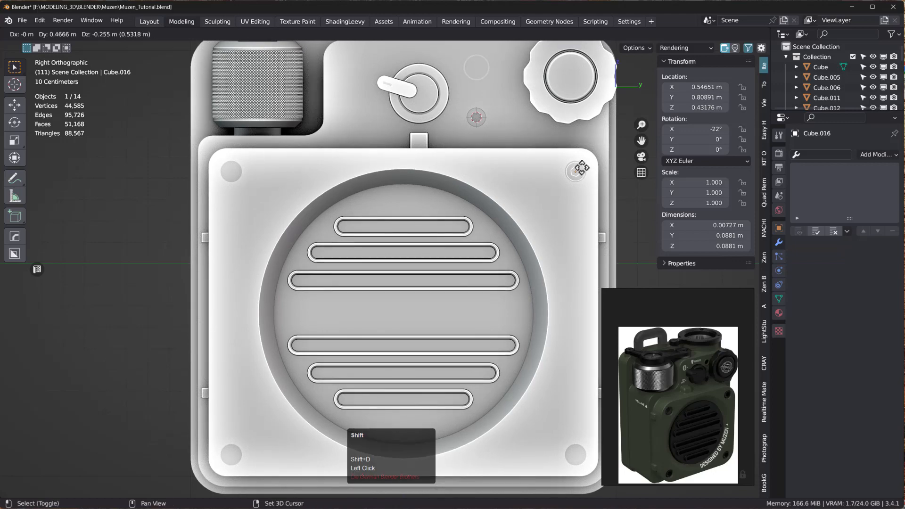
{"action": "left_click", "coordinate": [581, 168]}
- Move the duplicated screw about 0.185 m along X so it sits in the front panel's corner recess
{"action": "scroll", "coordinate": [581, 174], "scroll_direction": "up", "scroll_amount": 3}
{"action": "middle_click_drag", "start_coordinate": [580, 177], "coordinate": [606, 191]}
{"action": "key", "text": "g"}
{"action": "key", "text": "x"}
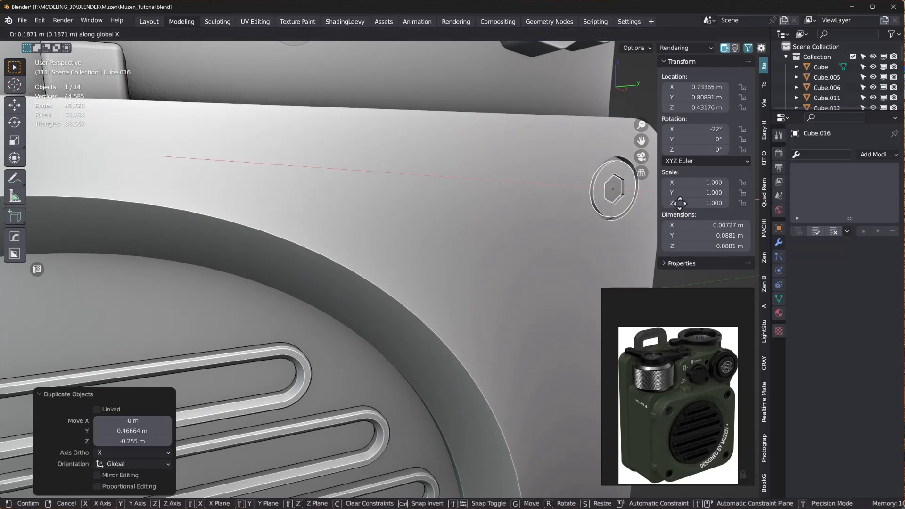
{"action": "left_click", "coordinate": [662, 212]}
- Scale the corner screw by about 1.105 to fit its recess and shift it about 0.0006 m up along Z
{"action": "key", "text": "KP_3"}
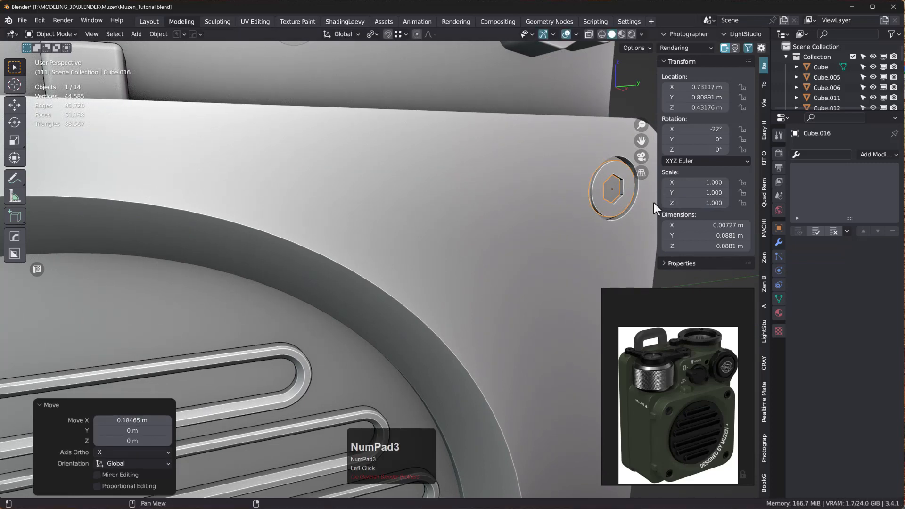
{"action": "key", "text": "KP_3"}
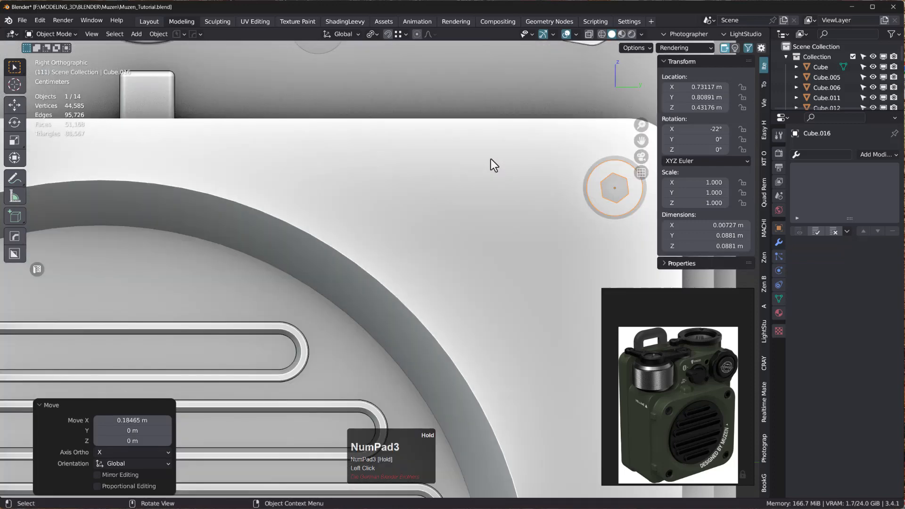
{"action": "middle_click_drag", "start_coordinate": [514, 154], "coordinate": [290, 148], "text": "shift"}
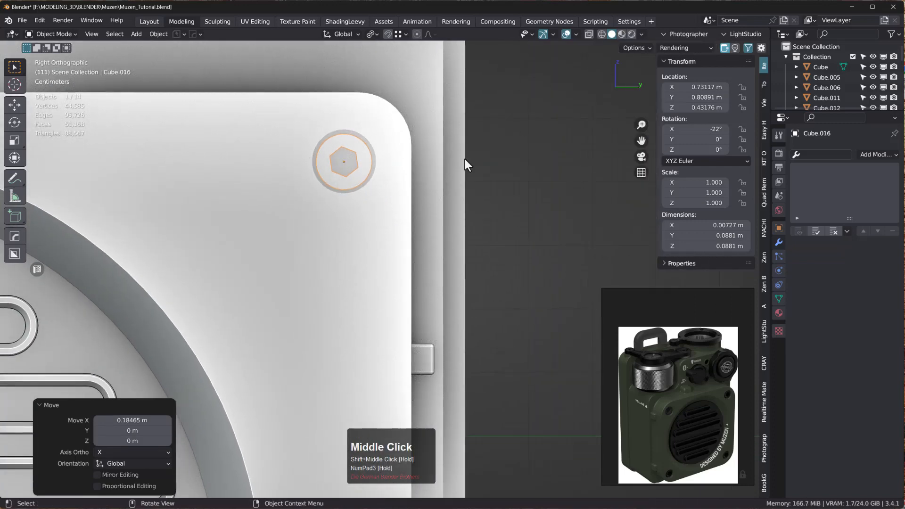
{"action": "key", "text": "s"}
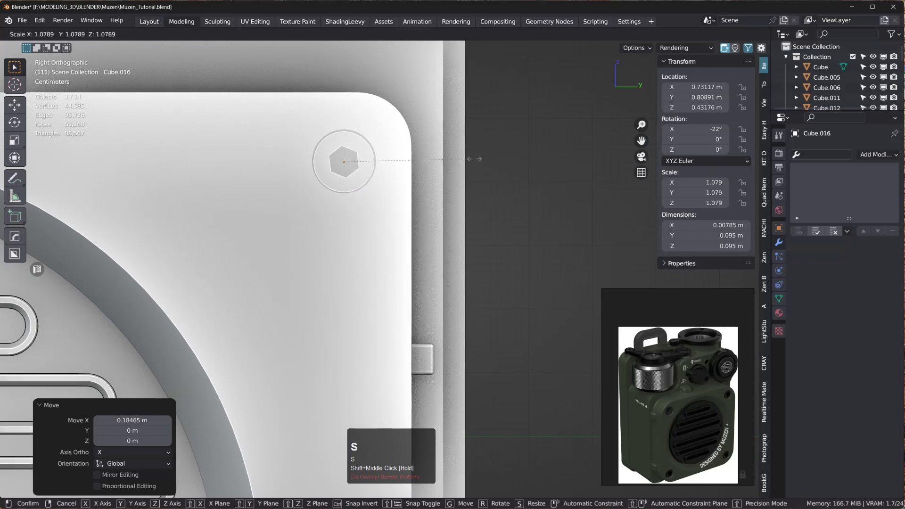
{"action": "left_click", "coordinate": [472, 159]}
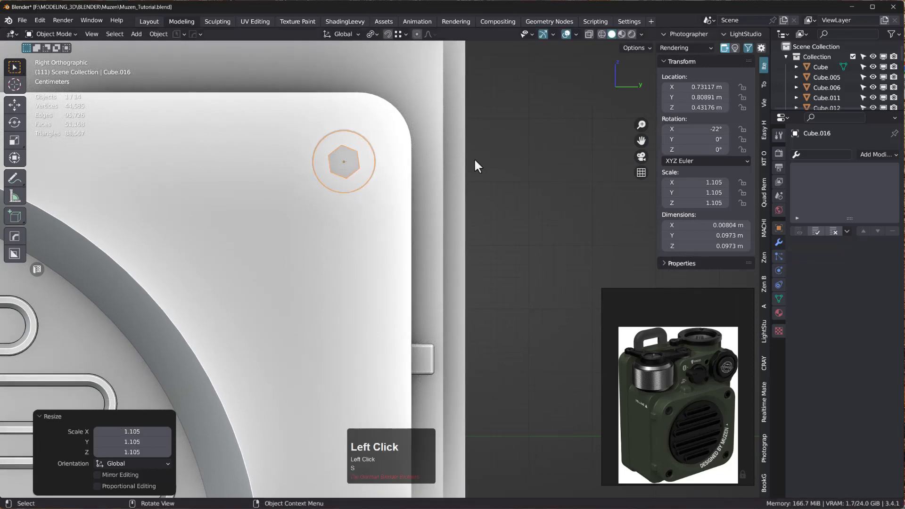
{"action": "key", "text": "g"}
{"action": "key", "text": "z"}
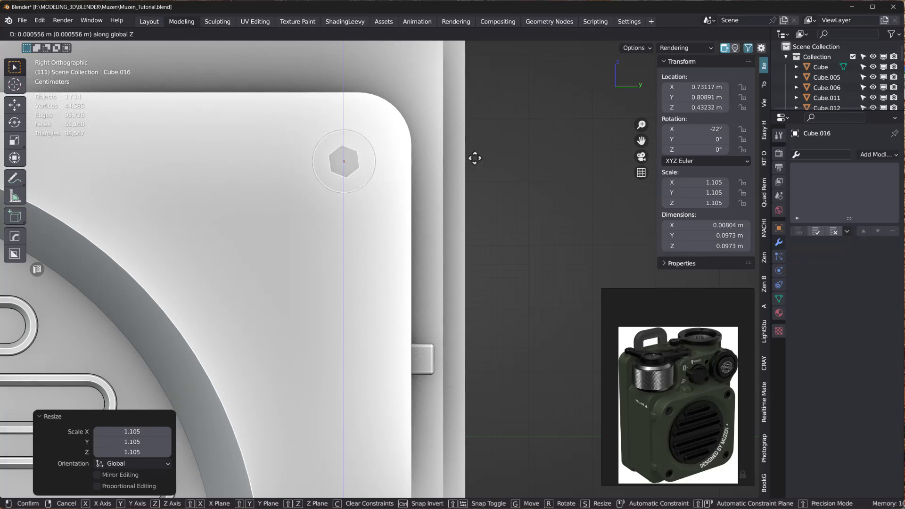
{"action": "left_click", "coordinate": [475, 160]}
- Duplicate the corner screw about 1.62 m along negative Y to the front panel's upper-left corner recess
{"action": "scroll", "coordinate": [447, 182], "scroll_direction": "down", "scroll_amount": 8}
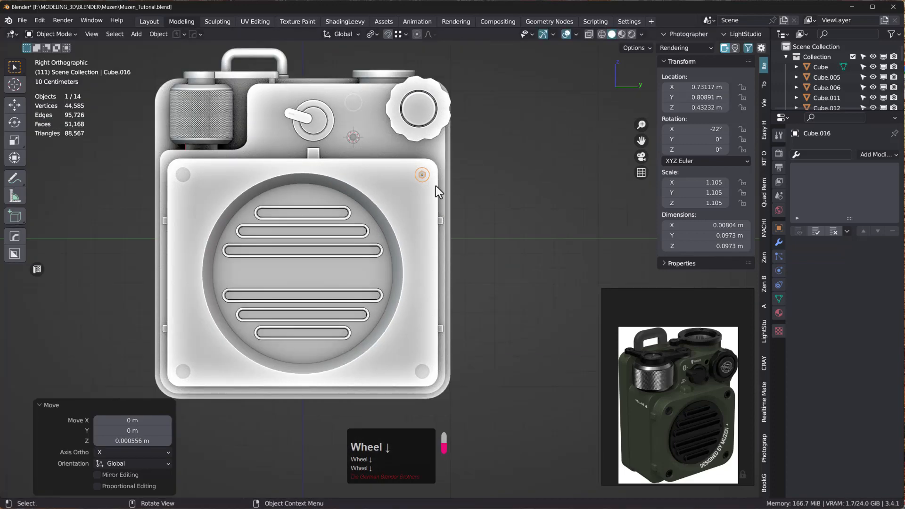
{"action": "middle_click_drag", "start_coordinate": [436, 188], "coordinate": [477, 178], "text": "shift"}
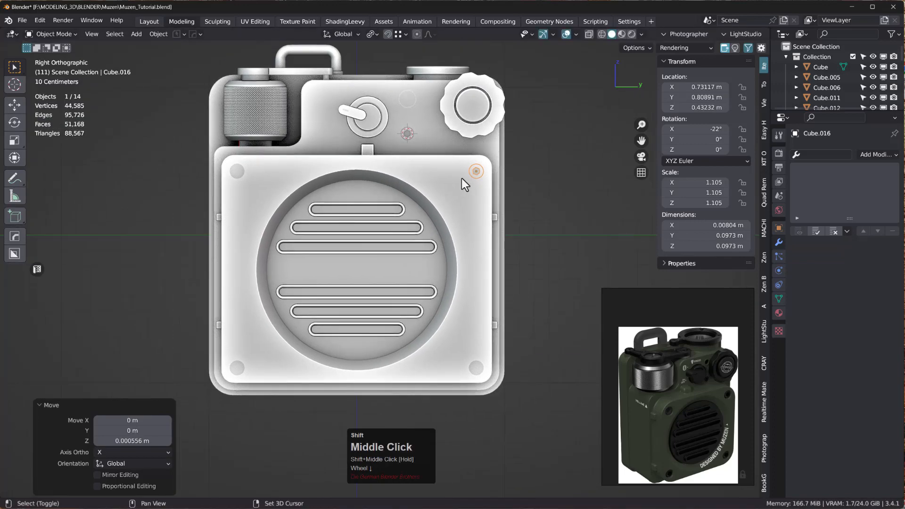
{"action": "key", "text": "shift+d"}
{"action": "key", "text": "y"}
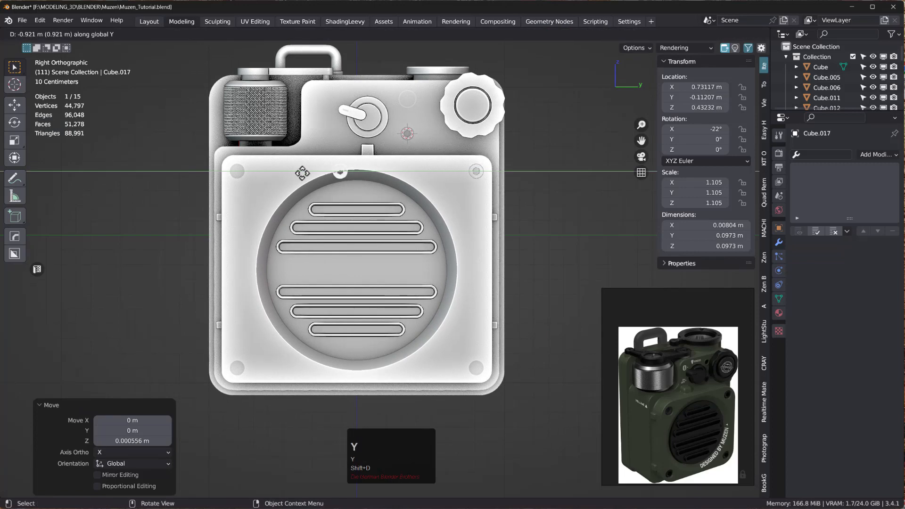
{"action": "left_click", "coordinate": [222, 175]}
- Shift the upper-left corner screw about 0.00135 m along Y to center it in its recess
{"action": "scroll", "coordinate": [225, 172], "scroll_direction": "up", "scroll_amount": 5}
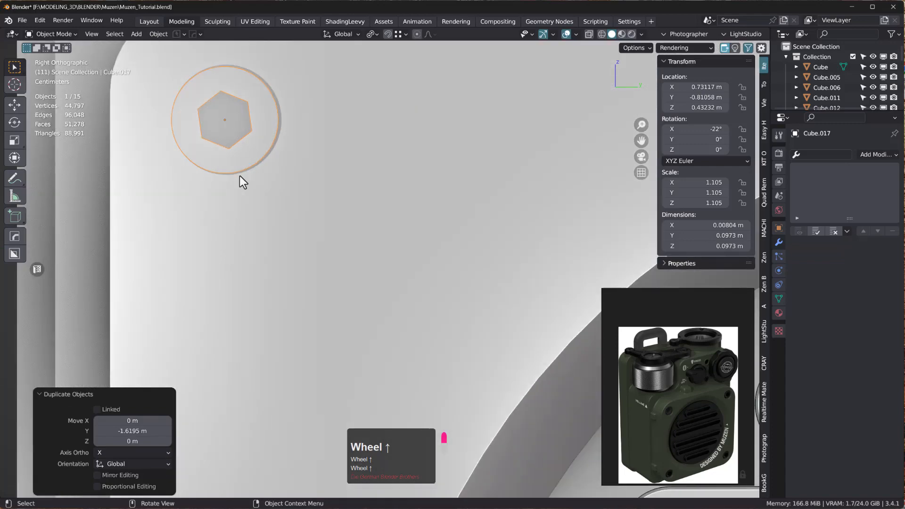
{"action": "key", "text": "g"}
{"action": "key", "text": "y"}
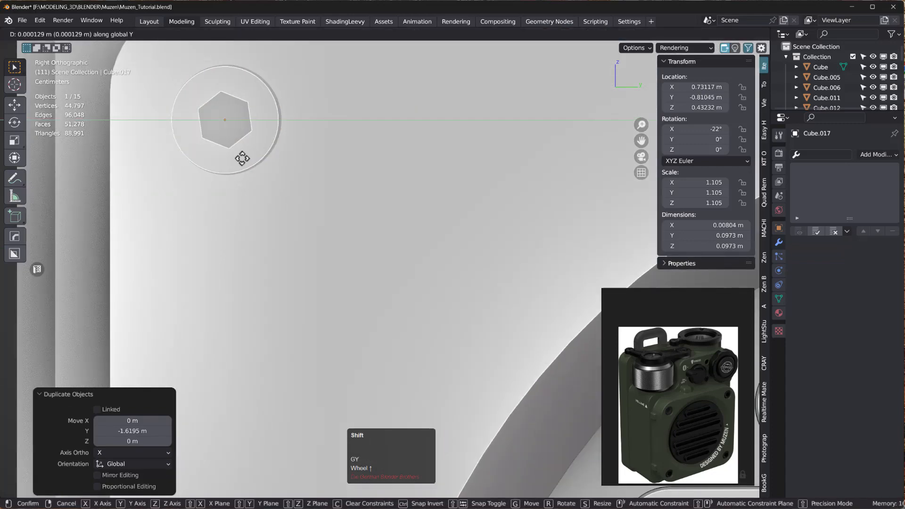
{"action": "left_click", "coordinate": [254, 161]}
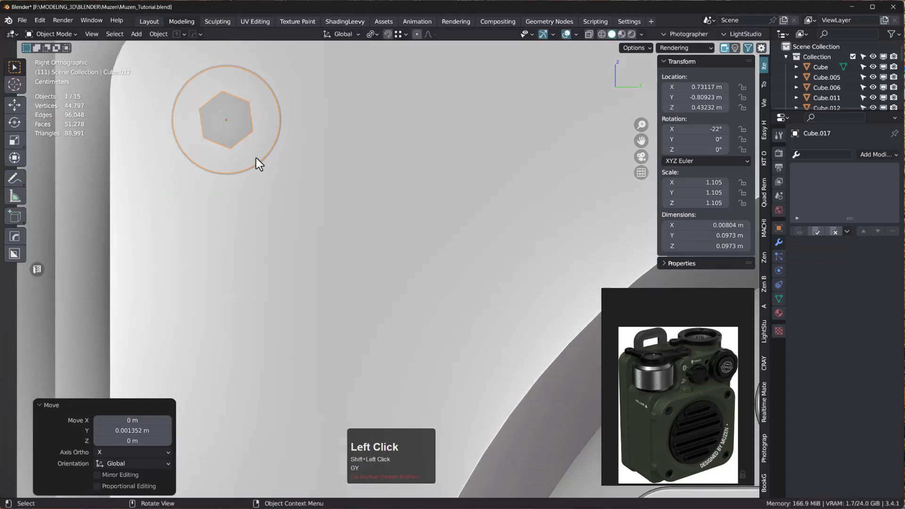
- Duplicate both upper corner screws about 1.33 m down along Z into the front panel's lower corner recesses
{"action": "scroll", "coordinate": [283, 157], "scroll_direction": "down", "scroll_amount": 6}
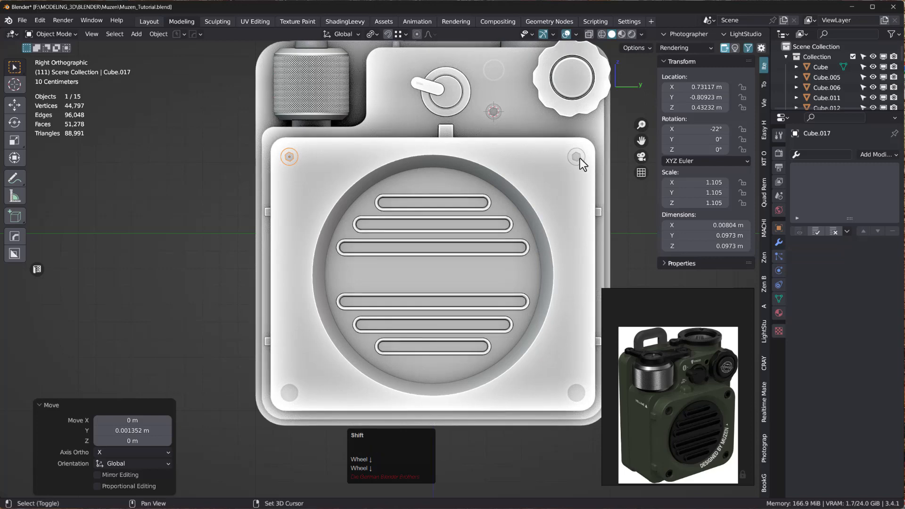
{"action": "left_click", "coordinate": [578, 157], "text": "shift"}
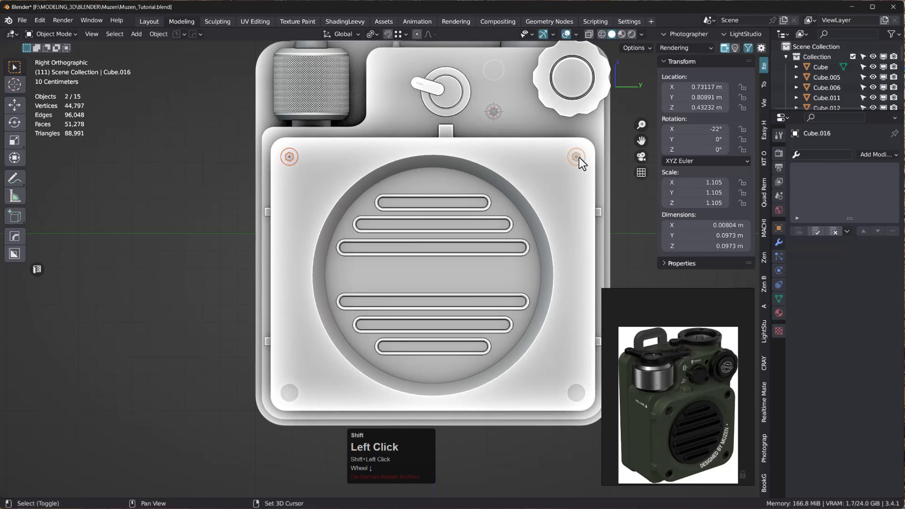
{"action": "key", "text": "shift+d"}
{"action": "key", "text": "z"}
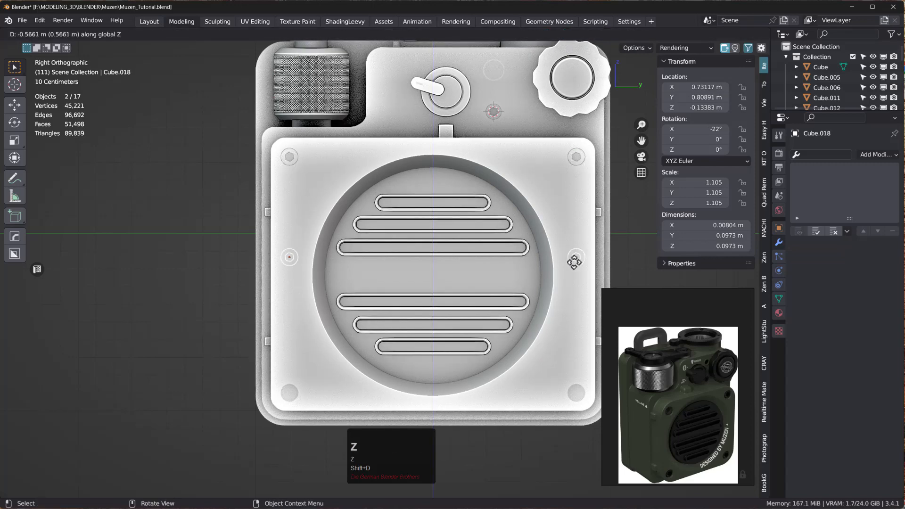
{"action": "left_click", "coordinate": [573, 391]}
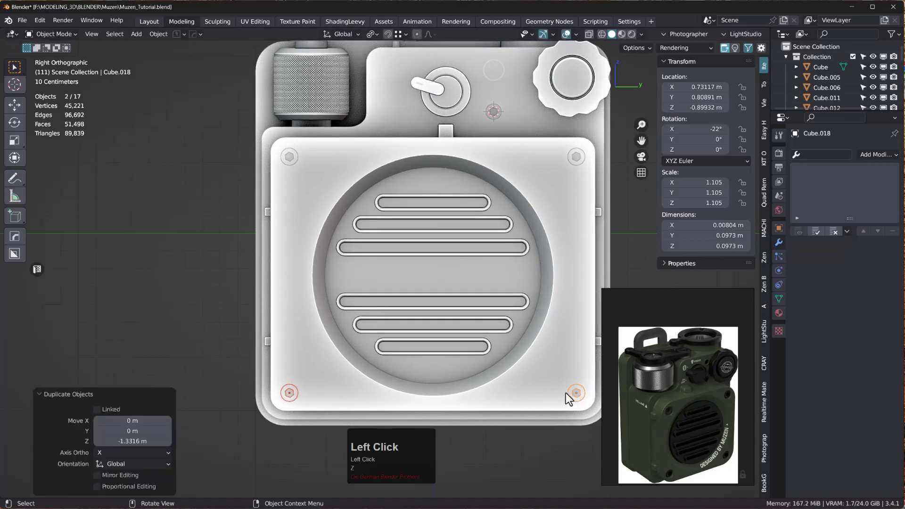
- Join the front panel's four corner screws into a single object
{"action": "scroll", "coordinate": [573, 389], "scroll_direction": "up", "scroll_amount": 5}
{"action": "scroll", "coordinate": [572, 388], "scroll_direction": "up", "scroll_amount": 4}
{"action": "middle_click_drag", "start_coordinate": [569, 386], "coordinate": [443, 291], "text": "shift"}
{"action": "scroll", "coordinate": [474, 244], "scroll_direction": "down", "scroll_amount": 6}
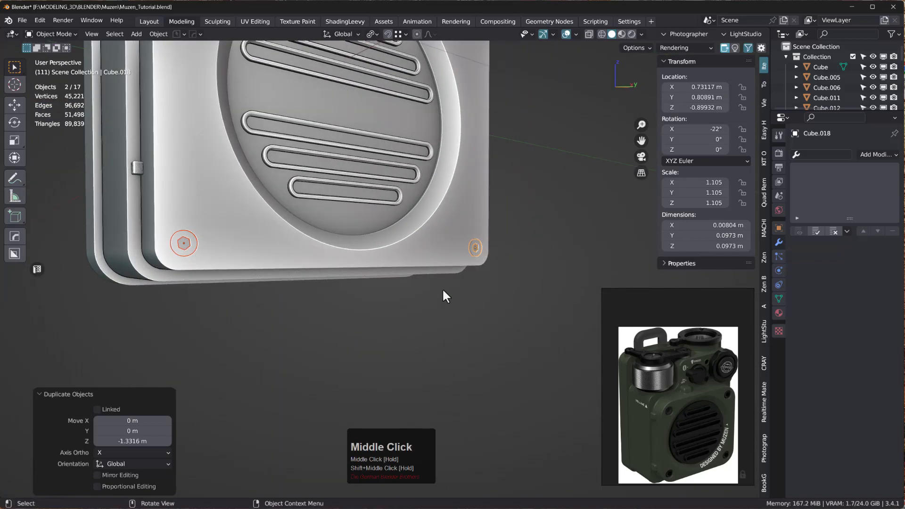
{"action": "scroll", "coordinate": [385, 249], "scroll_direction": "down", "scroll_amount": 3}
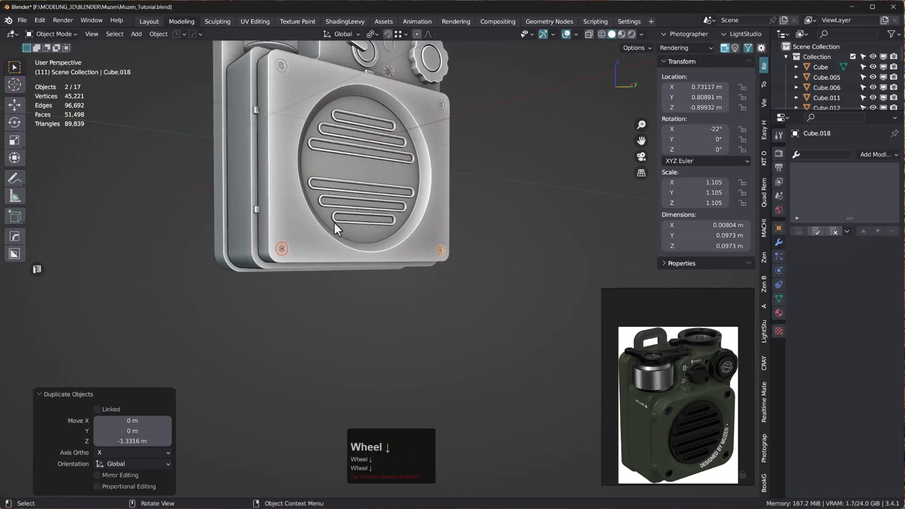
{"action": "left_click", "coordinate": [282, 250]}
{"action": "left_click", "coordinate": [441, 251], "text": "shift"}
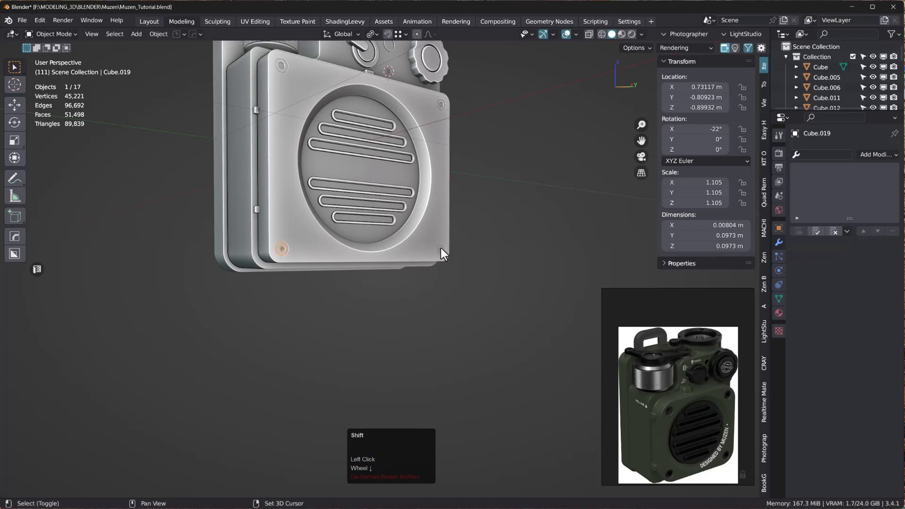
{"action": "left_click", "coordinate": [440, 103], "text": "shift"}
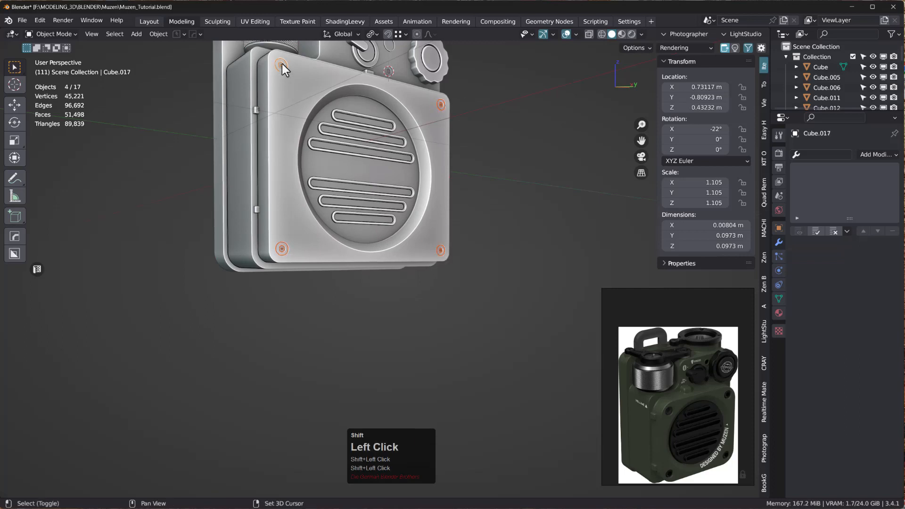
{"action": "key", "text": "ctrl+j"}
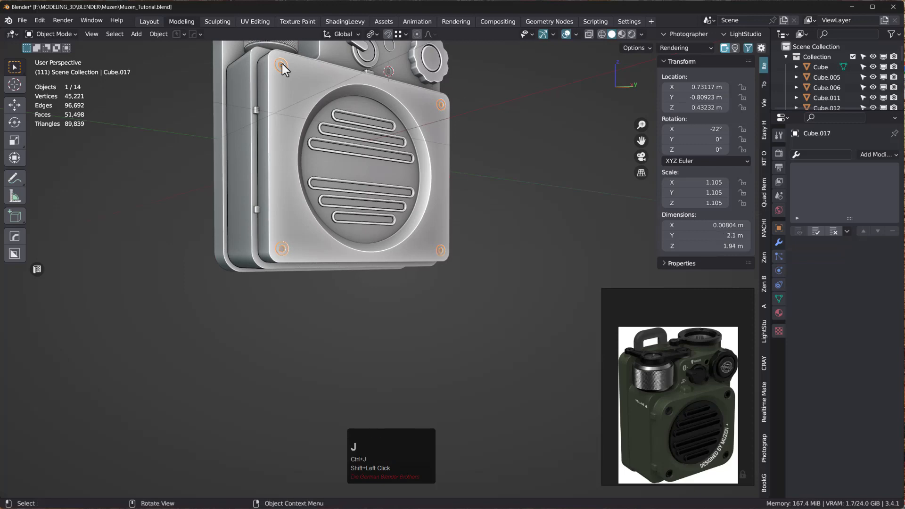
{"action": "scroll", "coordinate": [296, 83], "scroll_direction": "up", "scroll_amount": 3}
{"action": "middle_click_drag", "start_coordinate": [297, 83], "coordinate": [527, 110]}
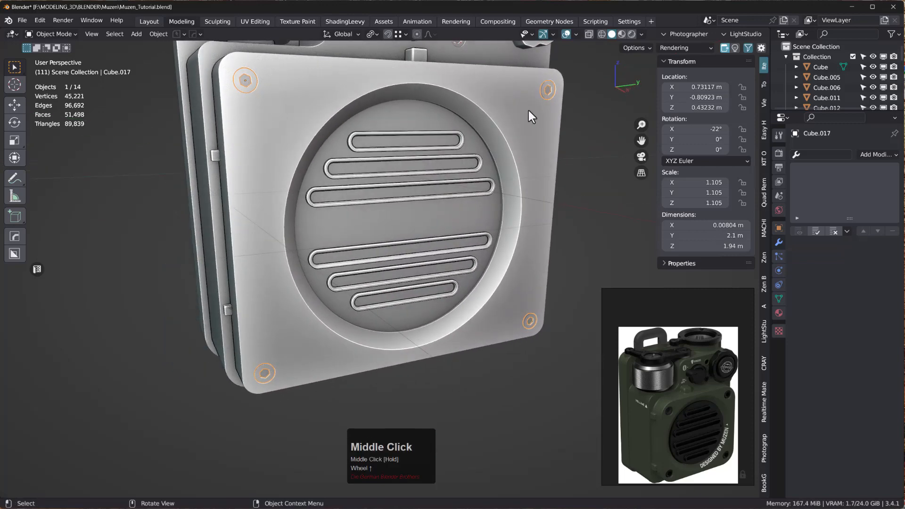
{"action": "left_click", "coordinate": [591, 103]}
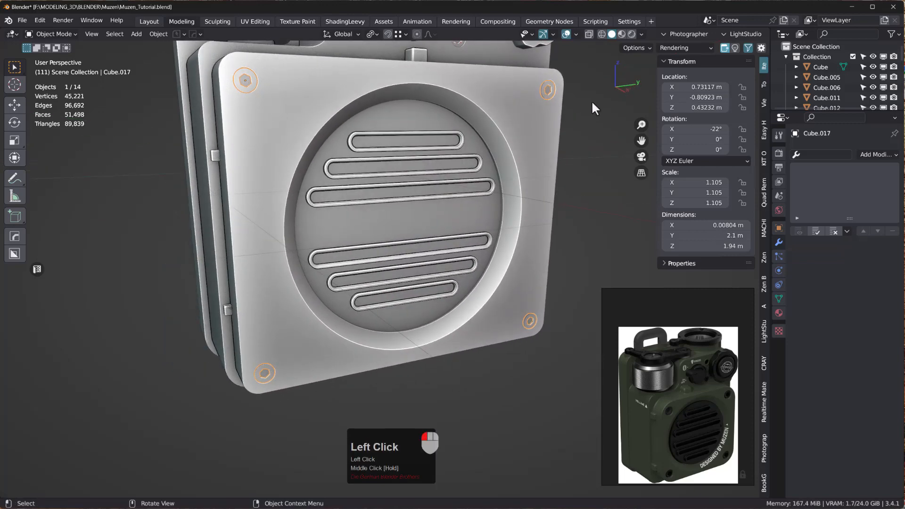
{"action": "left_click", "coordinate": [550, 85]}
{"action": "left_click", "coordinate": [550, 86]}
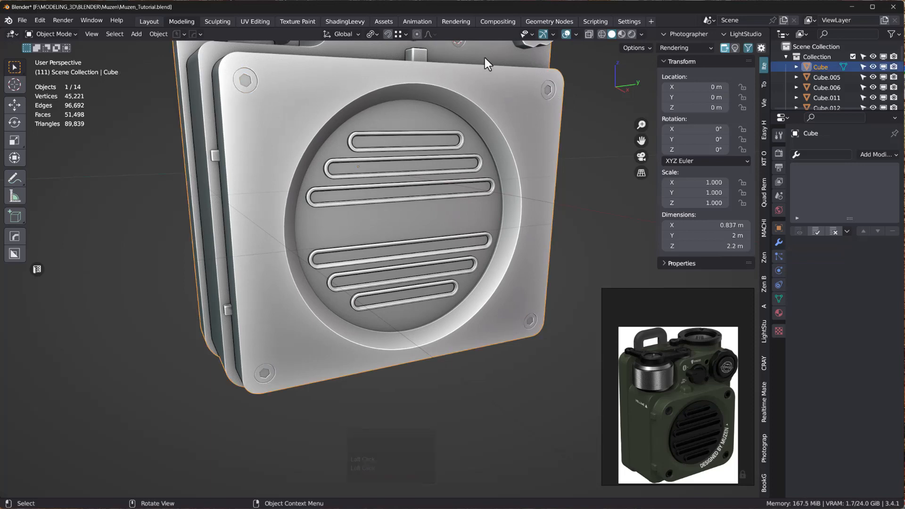
- Duplicate the hex-socket screw beside the front switch in place and raise the copy about 0.582 m along Z
{"action": "middle_click_drag", "start_coordinate": [495, 77], "coordinate": [432, 205]}
{"action": "left_click", "coordinate": [431, 206]}
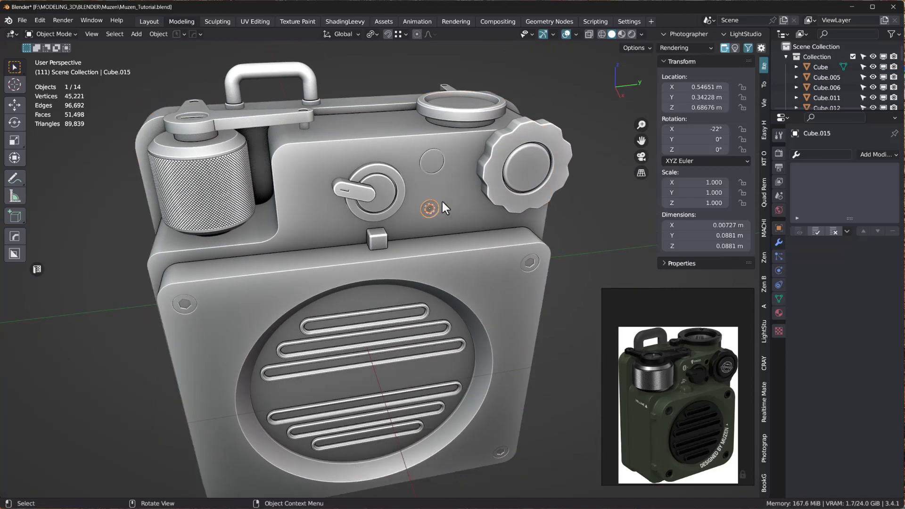
{"action": "key", "text": "shift"}
{"action": "key", "text": "shift+d"}
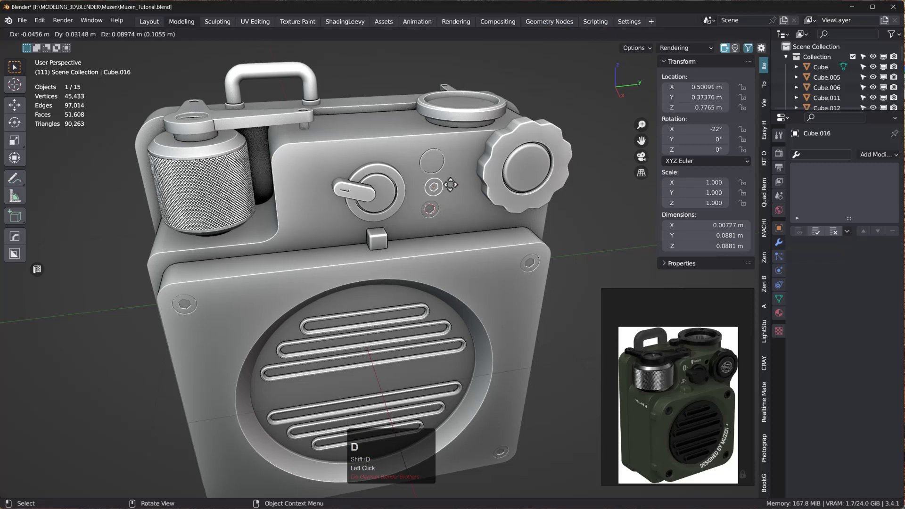
{"action": "right_click", "coordinate": [451, 194]}
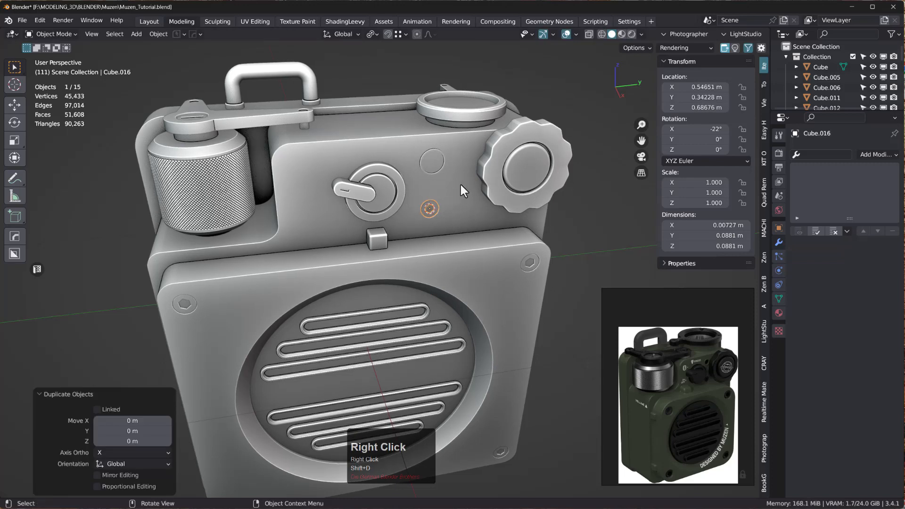
{"action": "key", "text": "g"}
{"action": "key", "text": "z"}
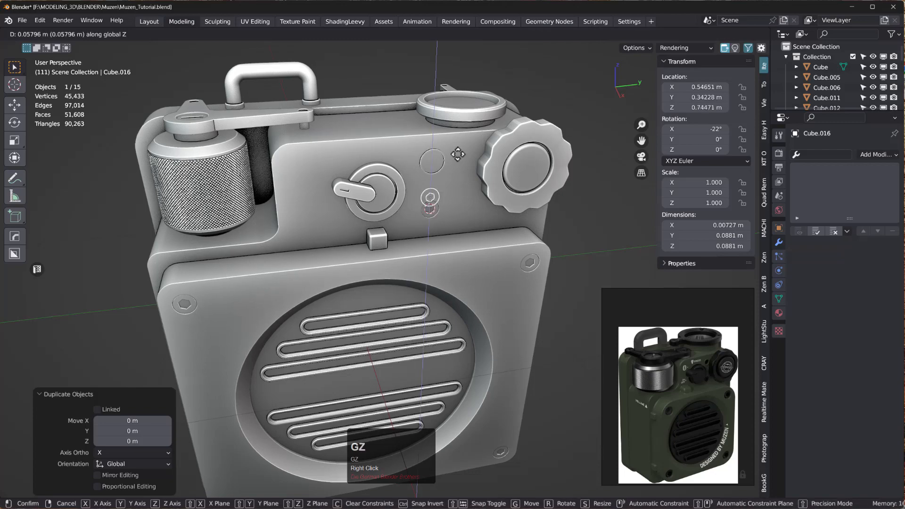
{"action": "left_click", "coordinate": [454, 70]}
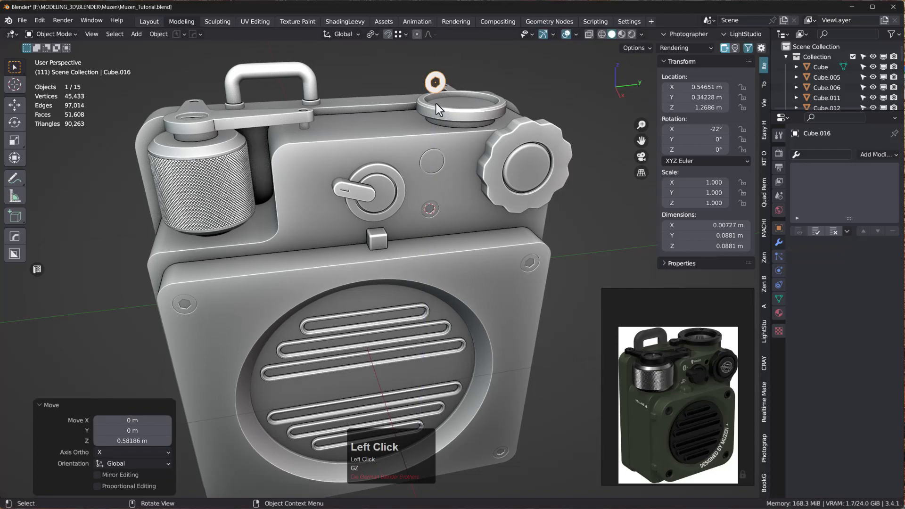
- Fill the open hexagonal edge loop on the back of the raised screw copy with a face
{"action": "middle_click_drag", "start_coordinate": [426, 107], "coordinate": [513, 134]}
{"action": "scroll", "coordinate": [424, 88], "scroll_direction": "up", "scroll_amount": 5}
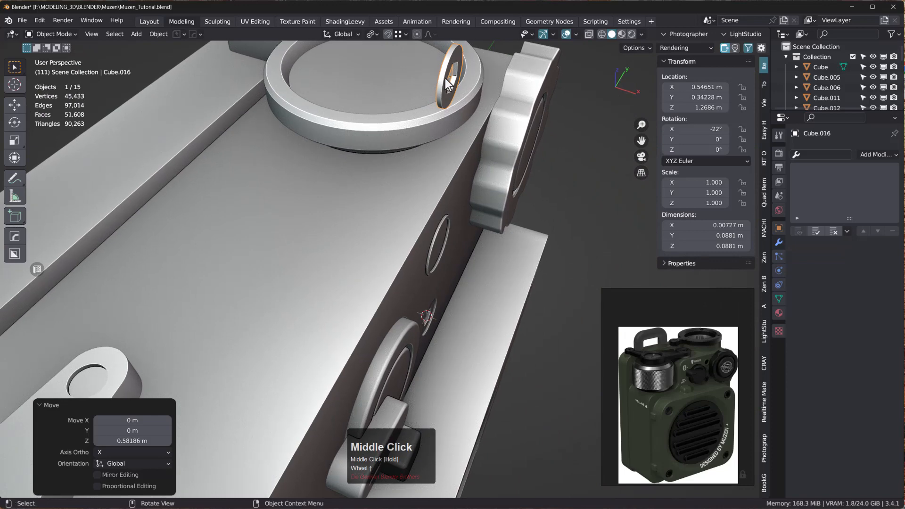
{"action": "scroll", "coordinate": [445, 78], "scroll_direction": "up", "scroll_amount": 3}
{"action": "middle_click_drag", "start_coordinate": [448, 86], "coordinate": [419, 92]}
{"action": "scroll", "coordinate": [445, 100], "scroll_direction": "down", "scroll_amount": 2}
{"action": "scroll", "coordinate": [451, 94], "scroll_direction": "up", "scroll_amount": 4}
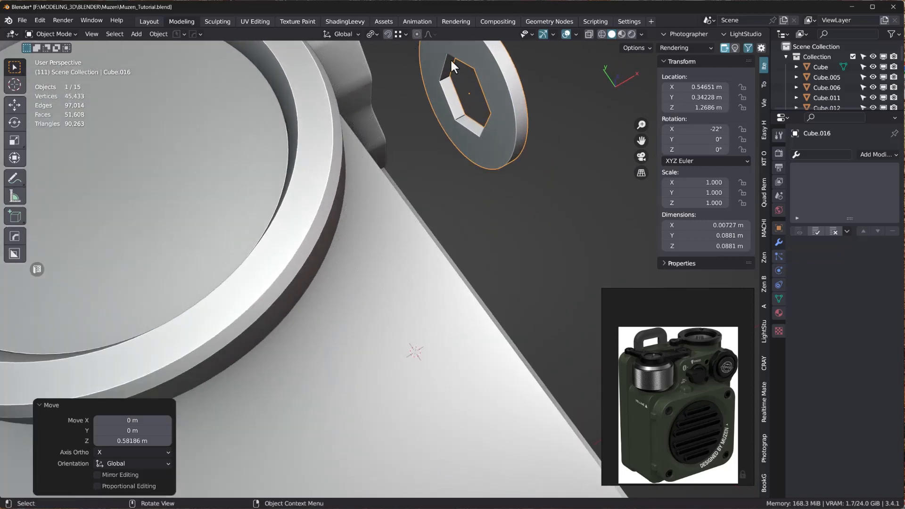
{"action": "key", "text": "Tab"}
{"action": "left_click", "coordinate": [444, 66]}
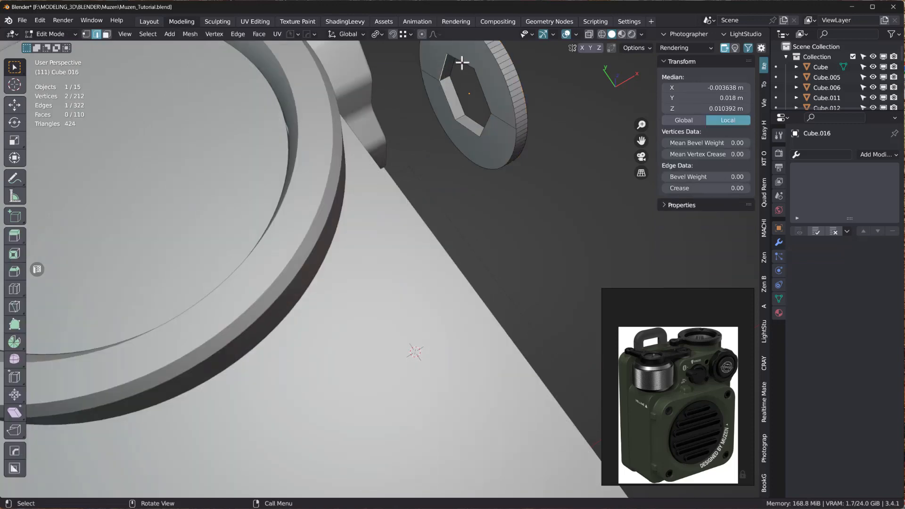
{"action": "left_click", "coordinate": [463, 64], "text": "shift"}
{"action": "left_click", "coordinate": [483, 92], "text": "shift"}
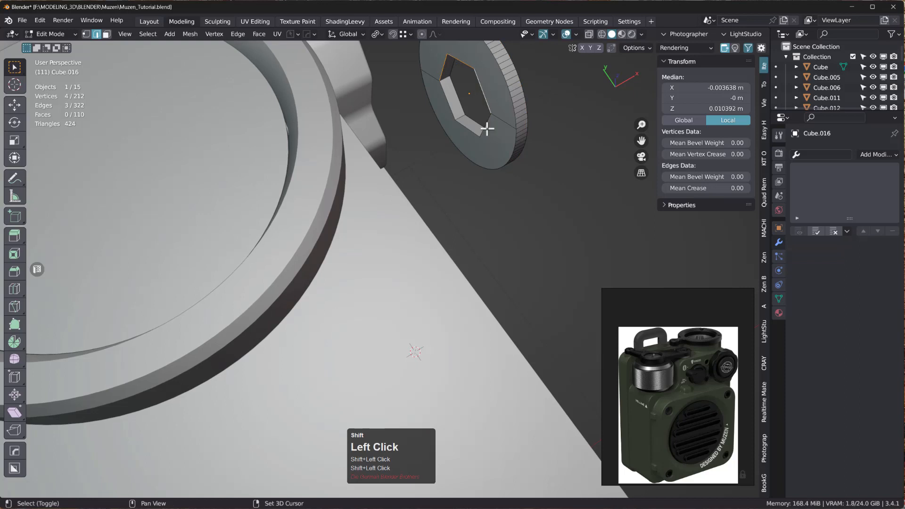
{"action": "left_click", "coordinate": [469, 132], "text": "shift"}
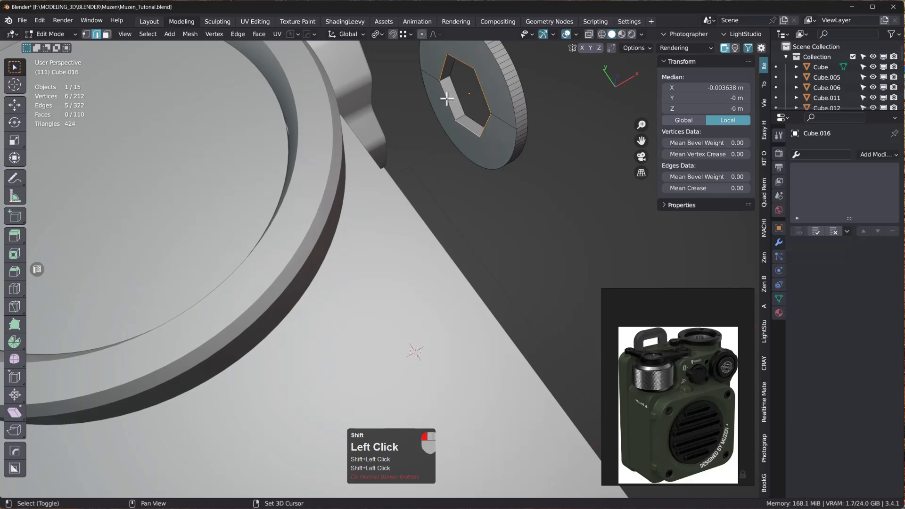
{"action": "left_click", "coordinate": [447, 98], "text": "shift"}
{"action": "key", "text": "f"}
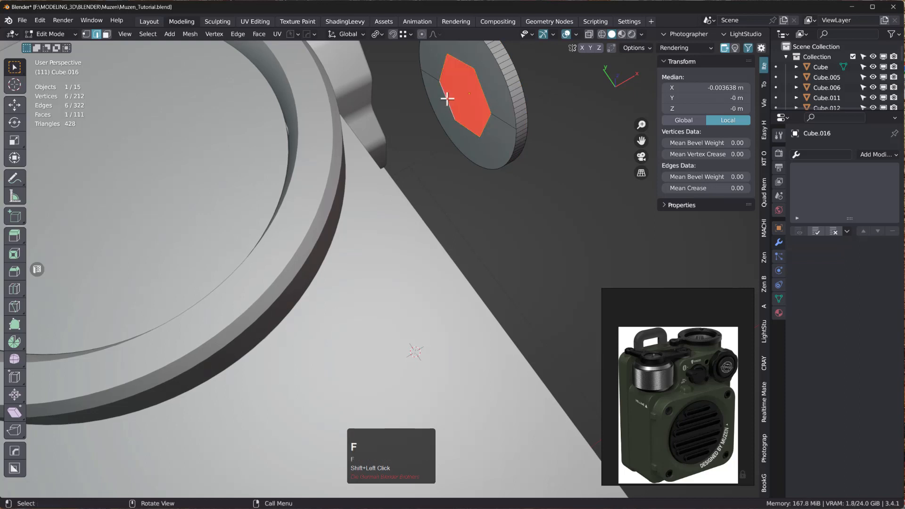
{"action": "middle_click_drag", "start_coordinate": [466, 98], "coordinate": [432, 117]}
{"action": "key", "text": "Tab"}
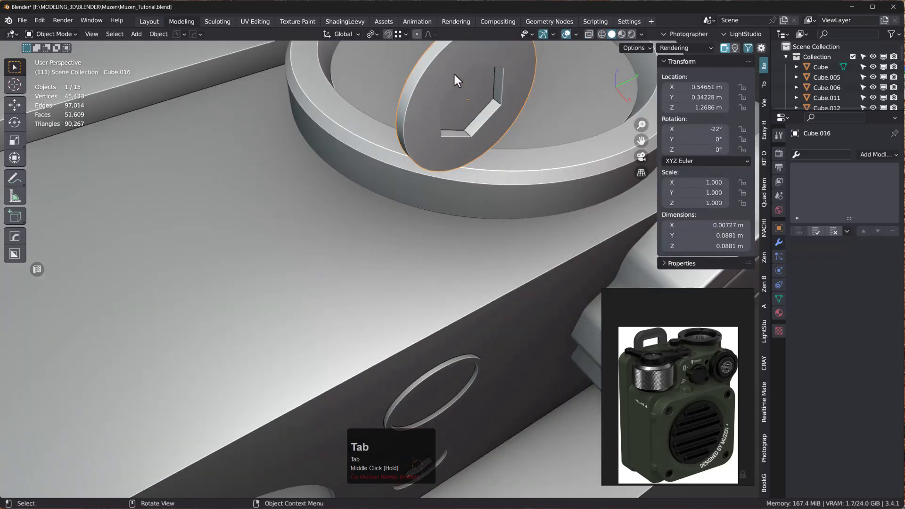
- Rotate the raised screw copy -90° around the global Y axis and view it from the top
{"action": "scroll", "coordinate": [464, 101], "scroll_direction": "down", "scroll_amount": 5}
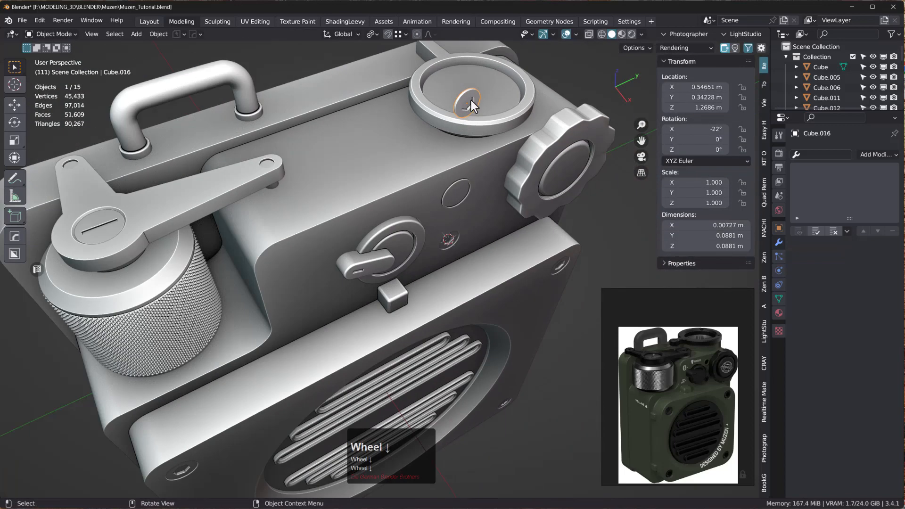
{"action": "key", "text": "r"}
{"action": "key", "text": "y"}
{"action": "key", "text": "9"}
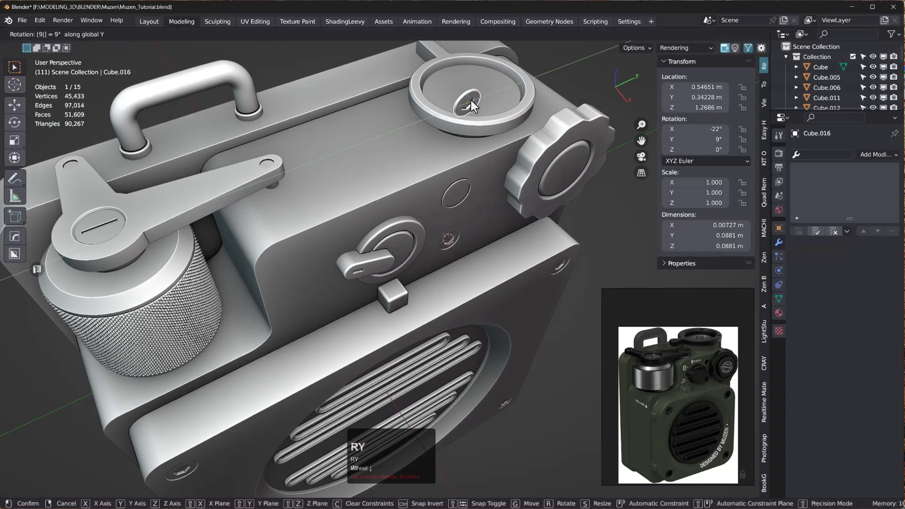
{"action": "key", "text": "0"}
{"action": "key", "text": "KP_Subtract"}
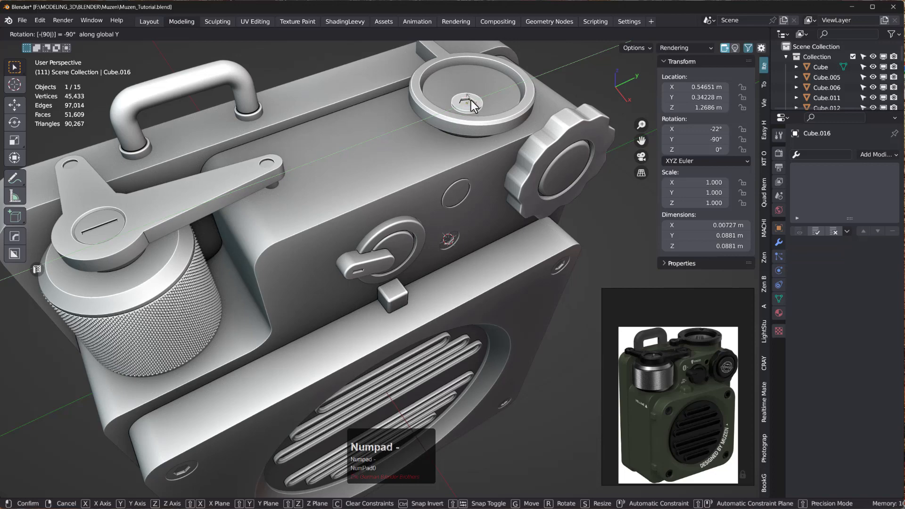
{"action": "key", "text": "KP_Enter"}
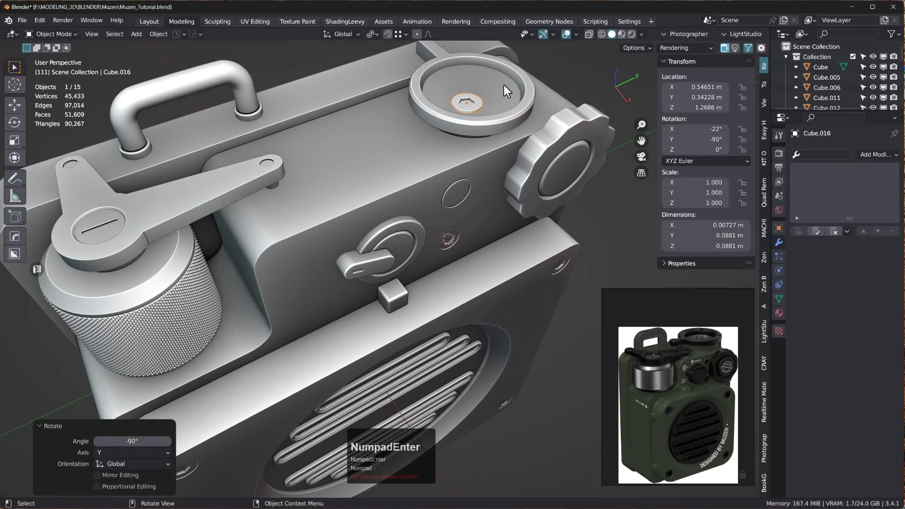
{"action": "middle_click_drag", "start_coordinate": [504, 85], "coordinate": [473, 131]}
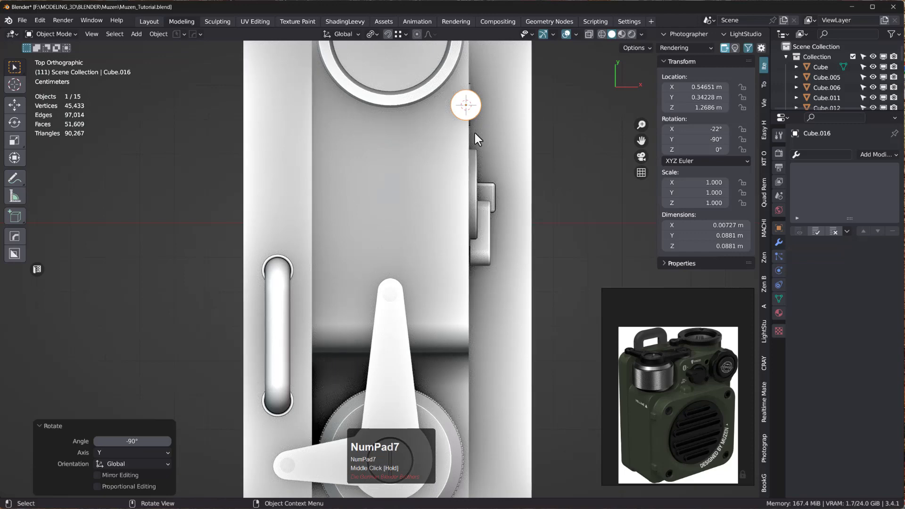
- Move the screw copy about -0.219 m in X and -0.548 m in Y to the hole at the bracket's long arm tip
{"action": "middle_click_drag", "start_coordinate": [470, 127], "coordinate": [494, 220], "text": "shift"}
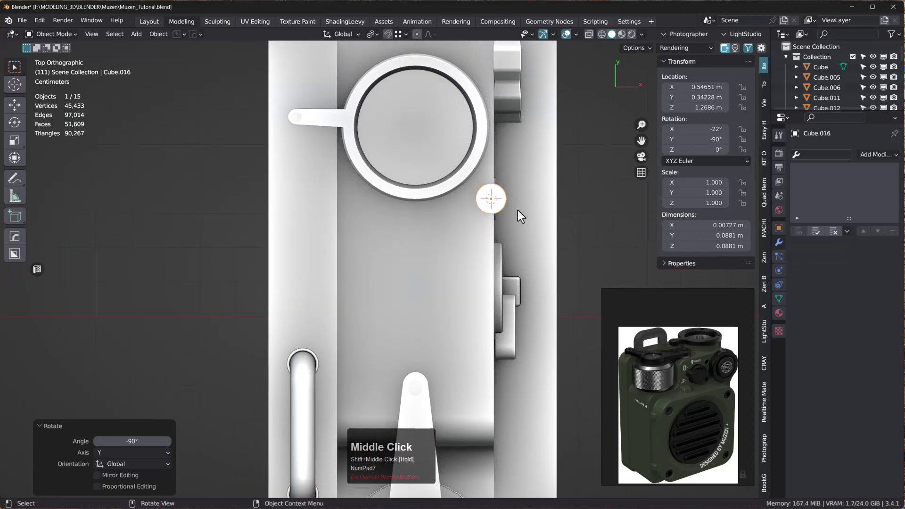
{"action": "key", "text": "g"}
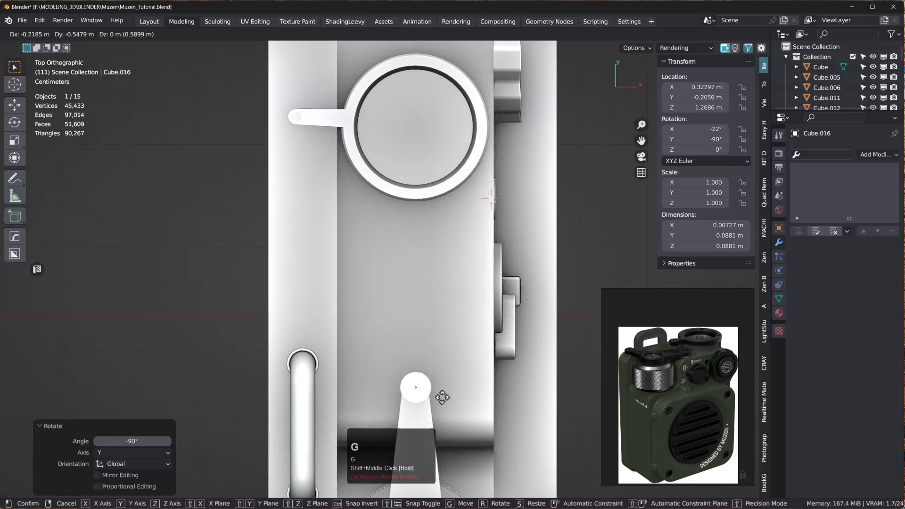
{"action": "left_click", "coordinate": [442, 398]}
{"action": "scroll", "coordinate": [424, 395], "scroll_direction": "up", "scroll_amount": 3}
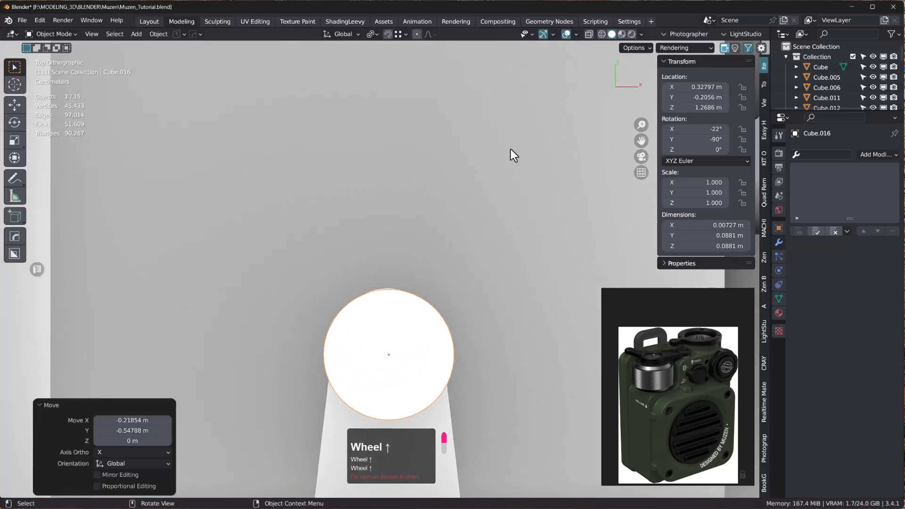
- In wireframe display, scale the screw copy to about 0.482 and centre it on the long arm's round hole
{"action": "left_click", "coordinate": [601, 34]}
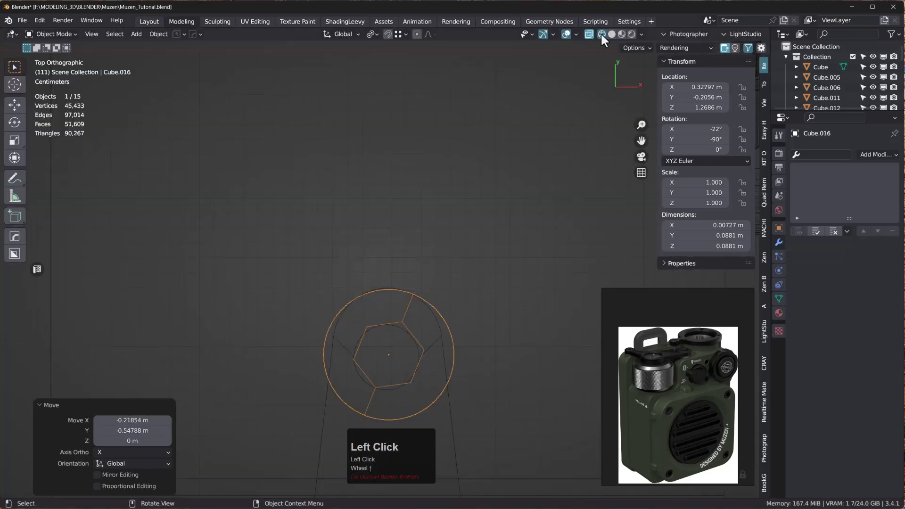
{"action": "middle_click_drag", "start_coordinate": [453, 285], "coordinate": [453, 137], "text": "shift"}
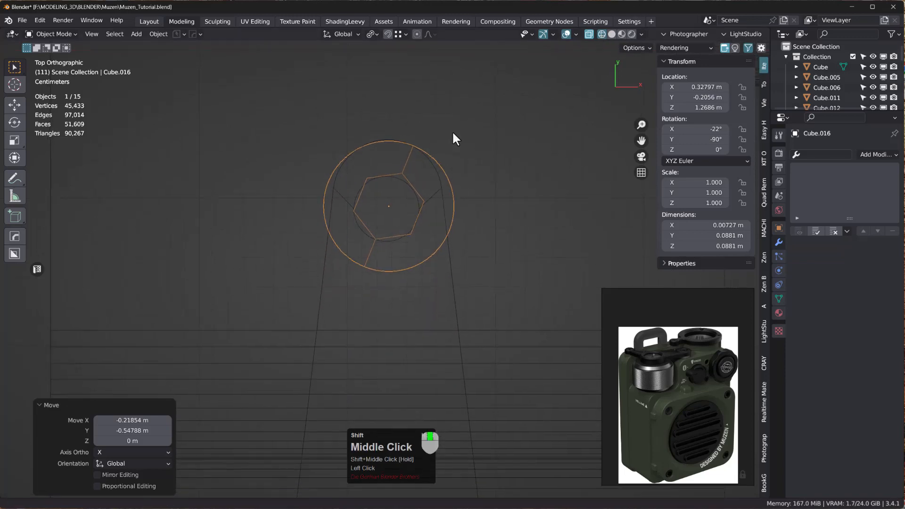
{"action": "key", "text": "s"}
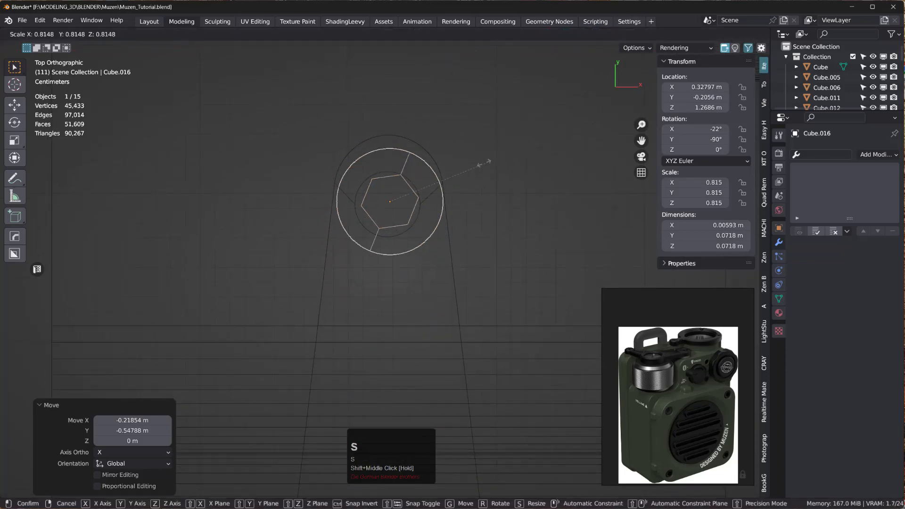
{"action": "left_click", "coordinate": [446, 184]}
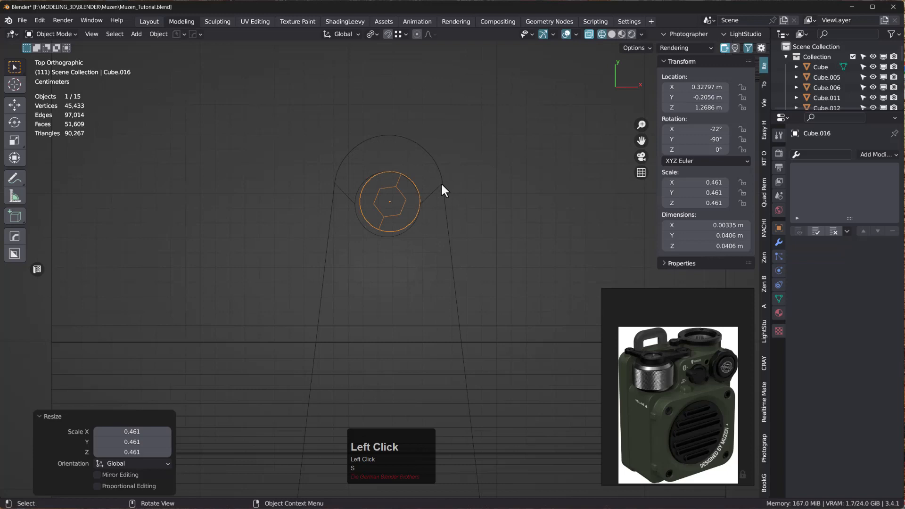
{"action": "key", "text": "g"}
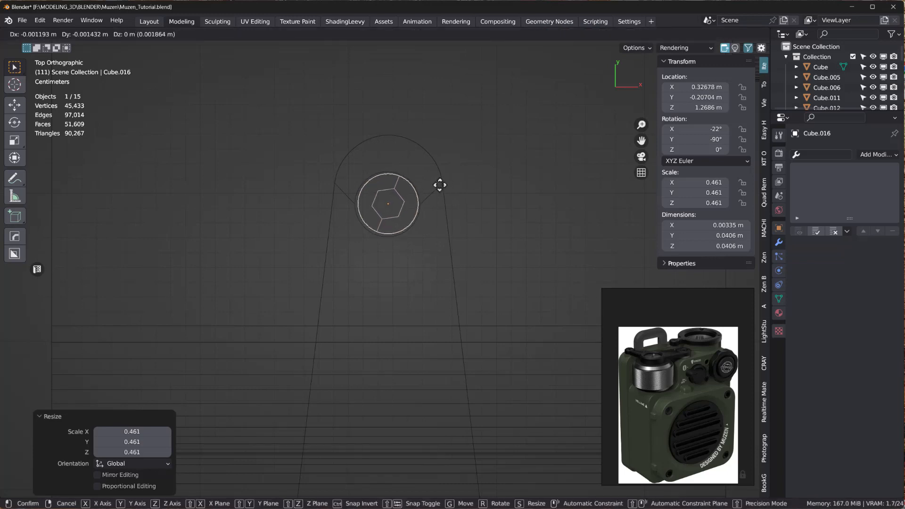
{"action": "left_click", "coordinate": [440, 186]}
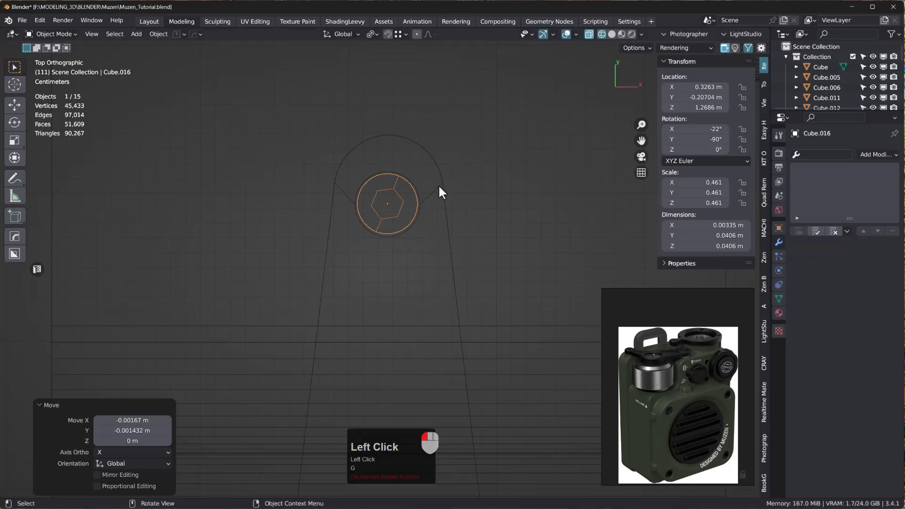
{"action": "key", "text": "s"}
{"action": "left_click", "coordinate": [484, 194]}
- Return to solid display and lower the screw about 0.142 m along Z into the long arm's recess
{"action": "middle_click_drag", "start_coordinate": [483, 194], "coordinate": [501, 109]}
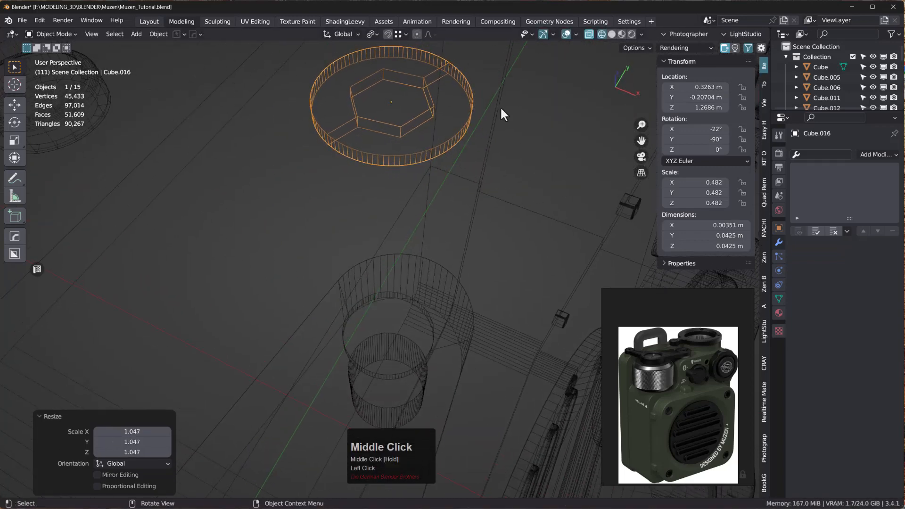
{"action": "left_click", "coordinate": [611, 34]}
{"action": "mouse_move", "coordinate": [511, 124]}
{"action": "middle_mouse_down"}
{"action": "mouse_move", "coordinate": [501, 129]}
{"action": "mouse_move", "coordinate": [474, 107]}
{"action": "middle_mouse_up"}
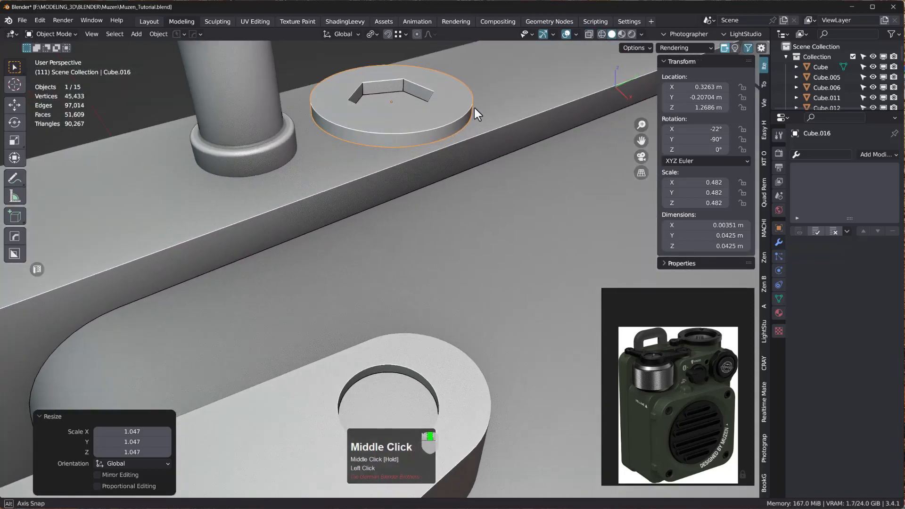
{"action": "scroll", "coordinate": [476, 108], "scroll_direction": "down", "scroll_amount": 5}
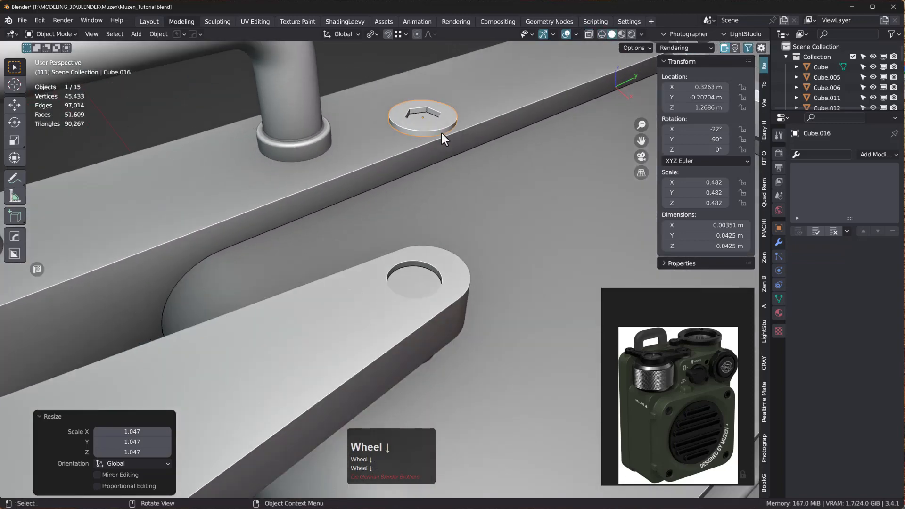
{"action": "key", "text": "g"}
{"action": "key", "text": "z"}
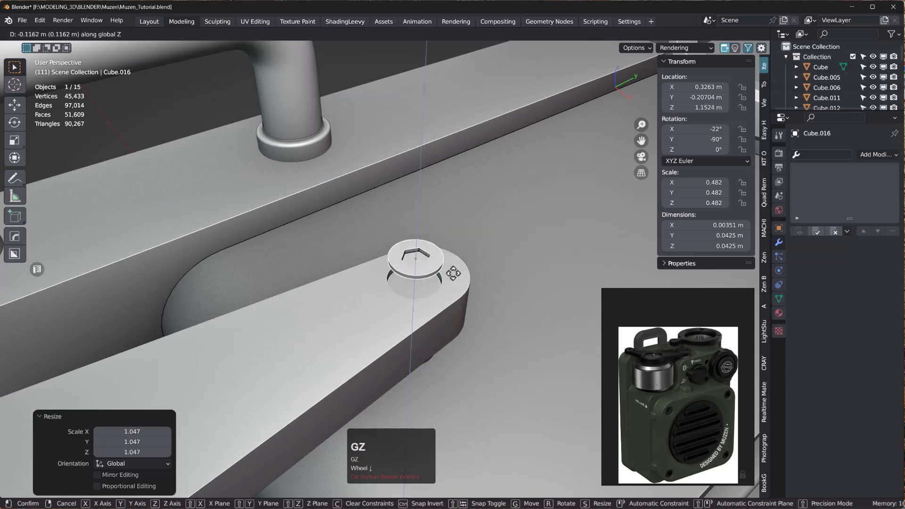
{"action": "left_click", "coordinate": [454, 299]}
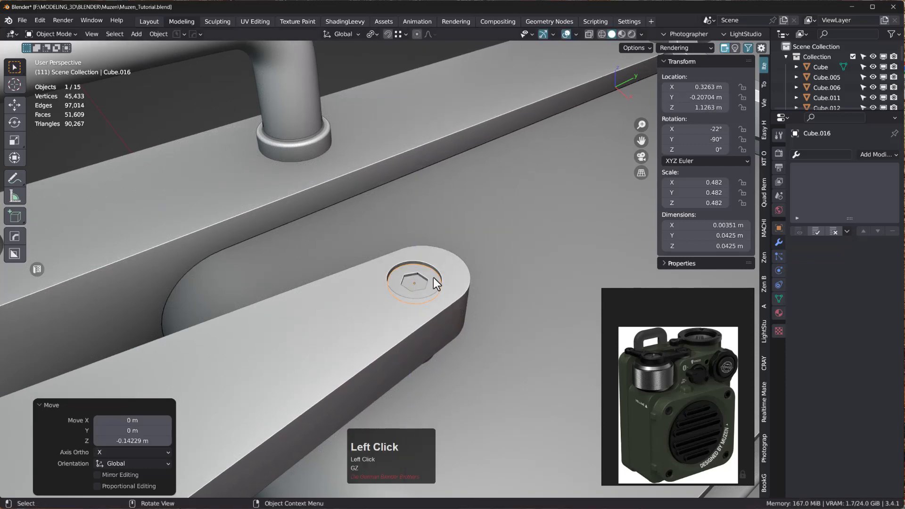
- Duplicate the long arm's screw in top view and centre the copy on the hole at the short arm's tip
{"action": "scroll", "coordinate": [433, 278], "scroll_direction": "down", "scroll_amount": 3}
{"action": "key", "text": "KP_7"}
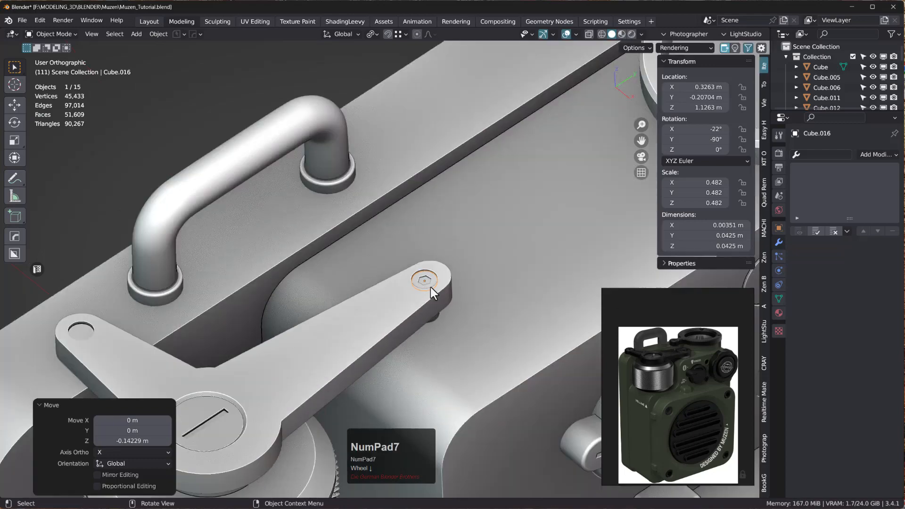
{"action": "middle_click_drag", "start_coordinate": [491, 272], "coordinate": [467, 120], "text": "shift"}
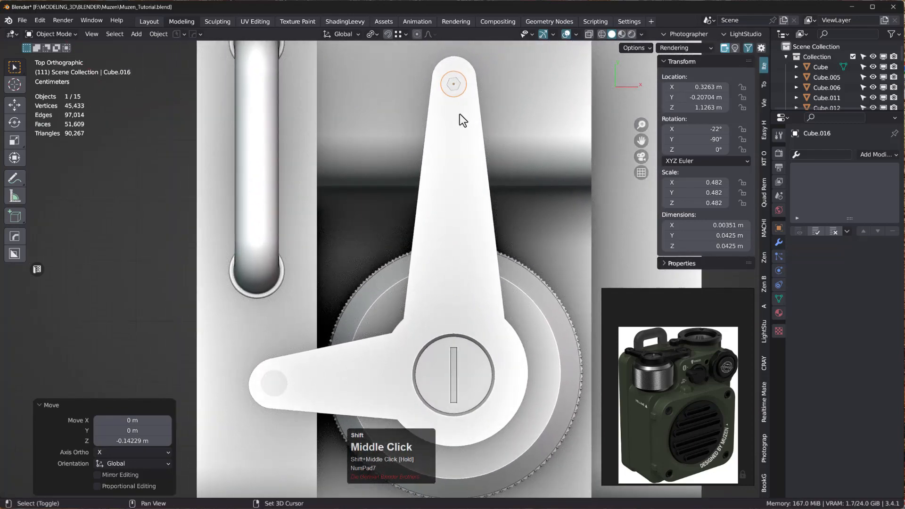
{"action": "key", "text": "shift+d"}
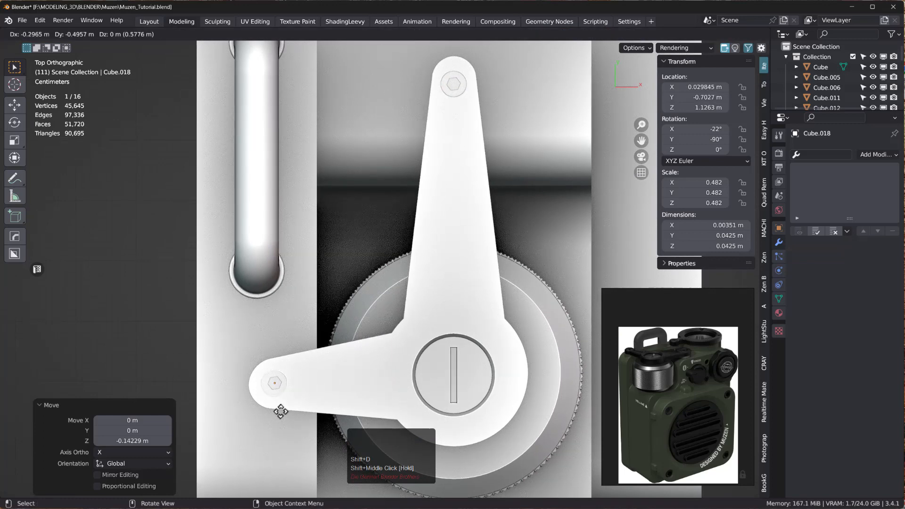
{"action": "left_click", "coordinate": [274, 410]}
{"action": "scroll", "coordinate": [275, 376], "scroll_direction": "up", "scroll_amount": 5}
{"action": "middle_click_drag", "start_coordinate": [277, 377], "coordinate": [321, 241], "text": "shift"}
{"action": "key", "text": "g"}
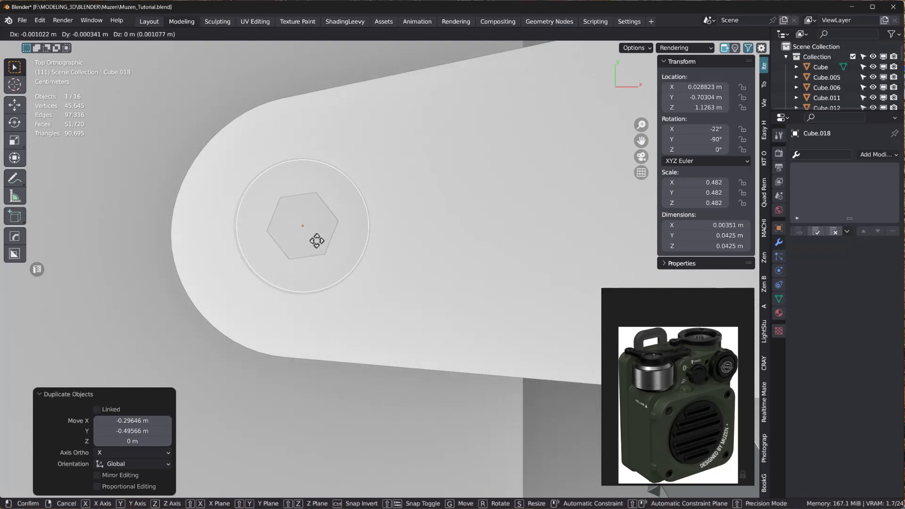
{"action": "left_click", "coordinate": [316, 241]}
- Raise the short arm's screw about 0.0015 m along Z and fine-tune its centring in the hole from the top view
{"action": "middle_click_drag", "start_coordinate": [342, 251], "coordinate": [368, 177]}
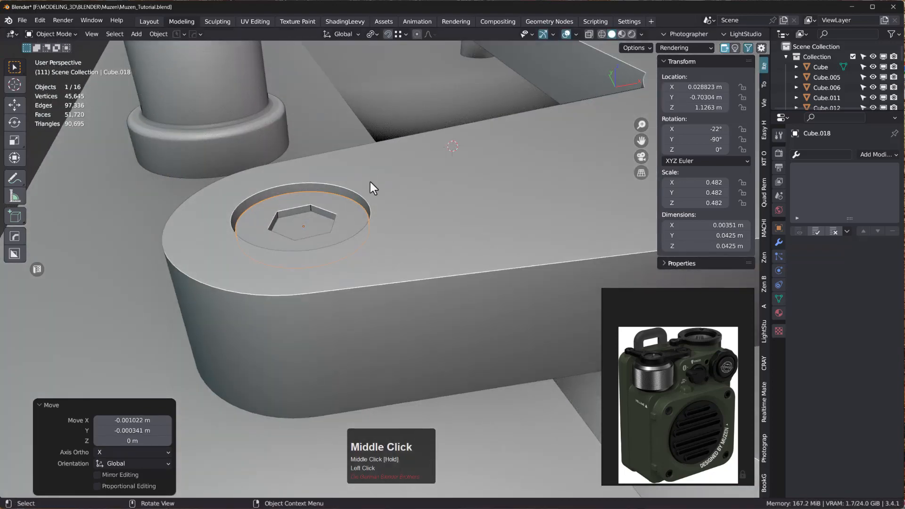
{"action": "key", "text": "g"}
{"action": "key", "text": "z"}
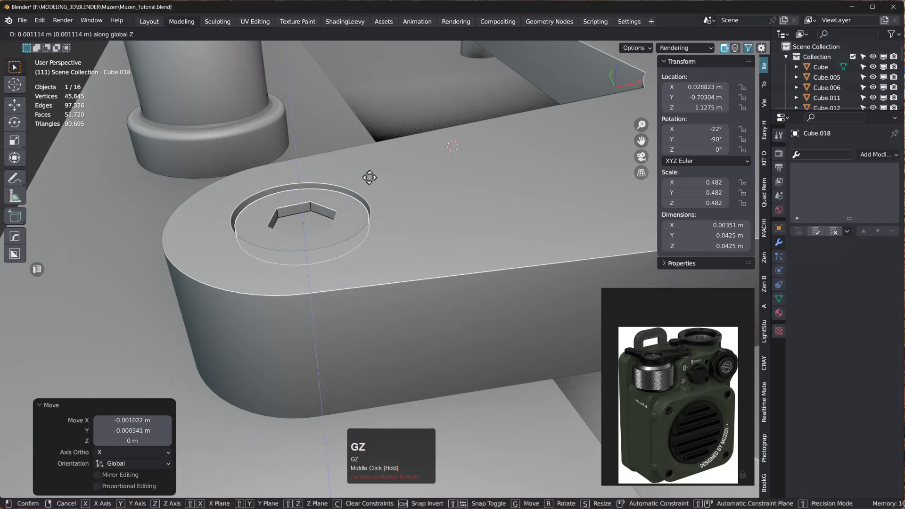
{"action": "left_click", "coordinate": [369, 177]}
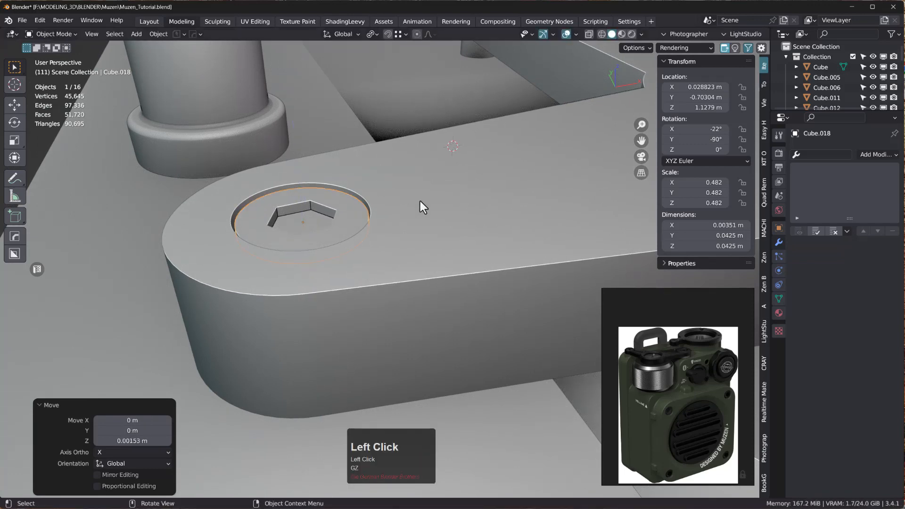
{"action": "middle_click_drag", "start_coordinate": [424, 209], "coordinate": [431, 292]}
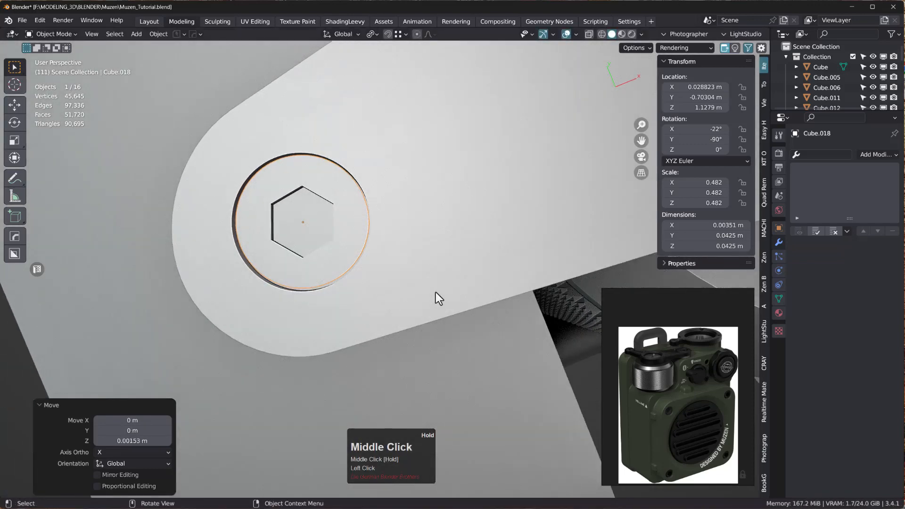
{"action": "key", "text": "KP_7"}
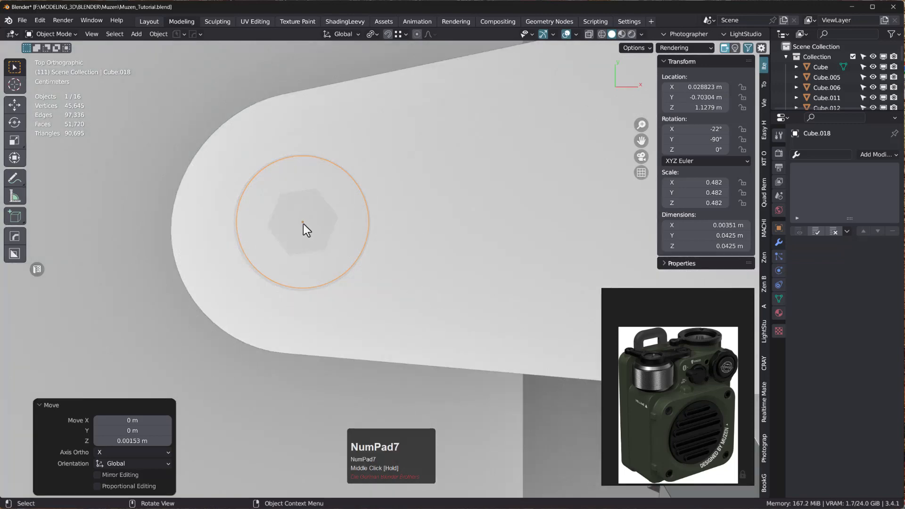
{"action": "key", "text": "g"}
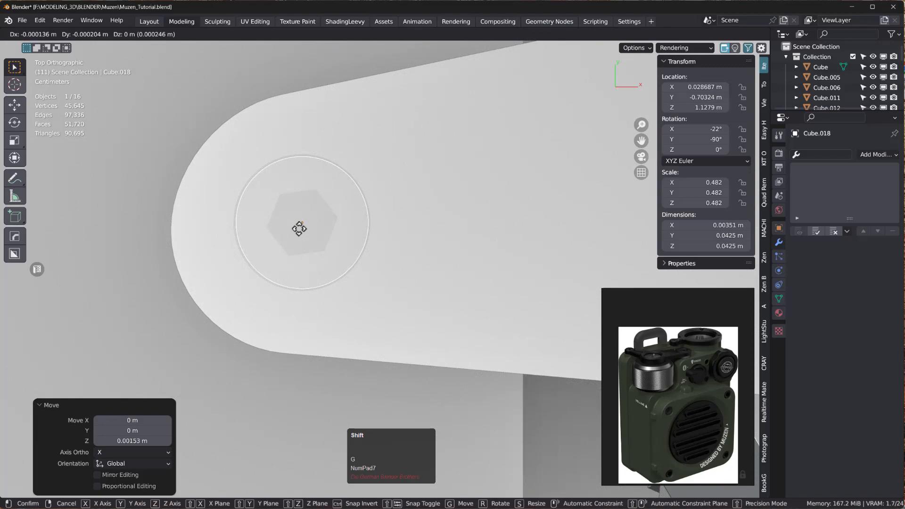
{"action": "left_click", "coordinate": [299, 228]}
- Duplicate the short arm's screw in top view and place the copy over the hole in the round ring's side arm
{"action": "middle_click_drag", "start_coordinate": [403, 237], "coordinate": [428, 159]}
{"action": "scroll", "coordinate": [432, 167], "scroll_direction": "down", "scroll_amount": 2}
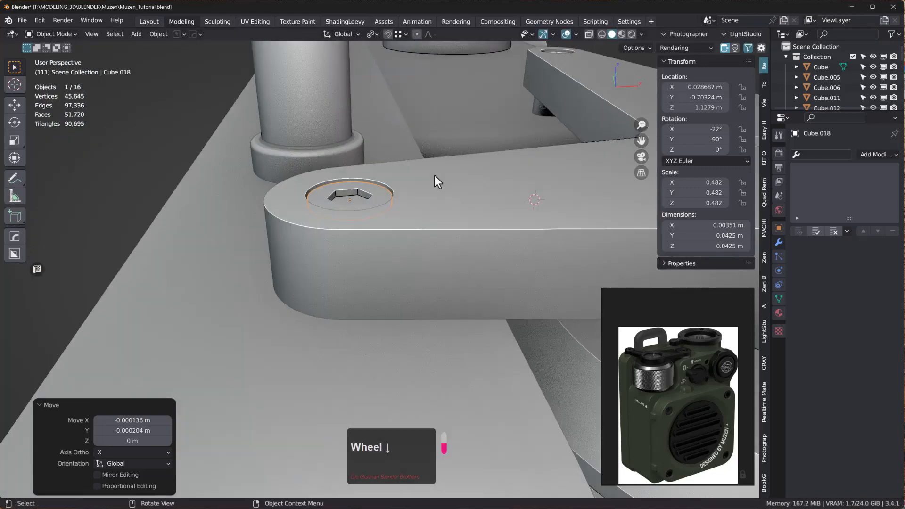
{"action": "scroll", "coordinate": [434, 182], "scroll_direction": "down", "scroll_amount": 3}
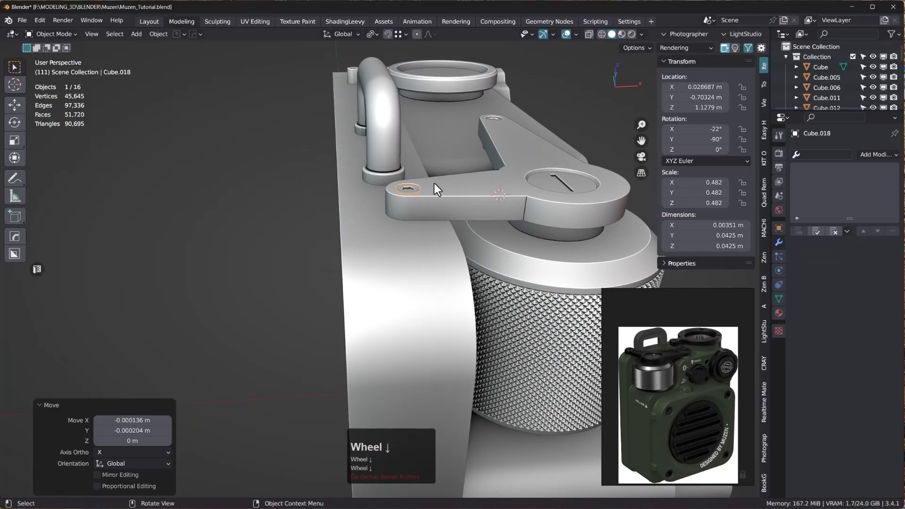
{"action": "key", "text": "KP_7"}
{"action": "scroll", "coordinate": [422, 188], "scroll_direction": "down", "scroll_amount": 3}
{"action": "middle_click_drag", "start_coordinate": [462, 149], "coordinate": [385, 423], "text": "shift"}
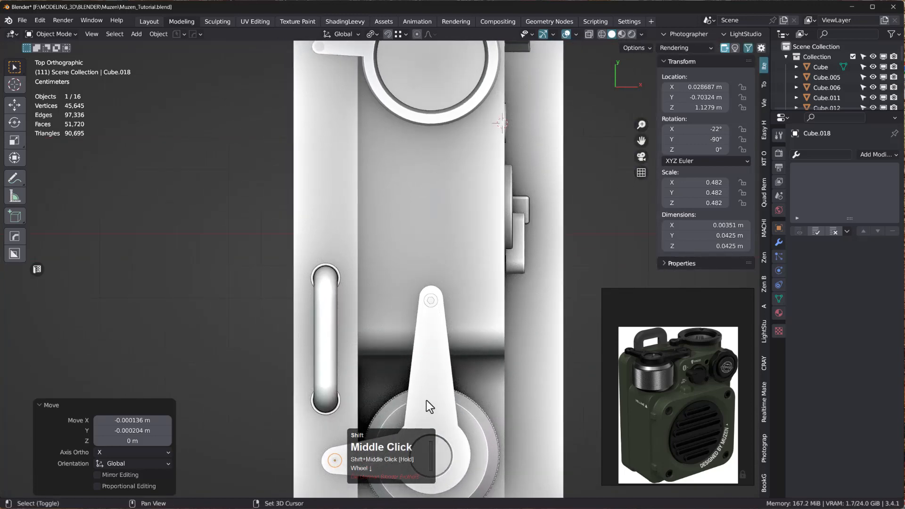
{"action": "key", "text": "shift+d"}
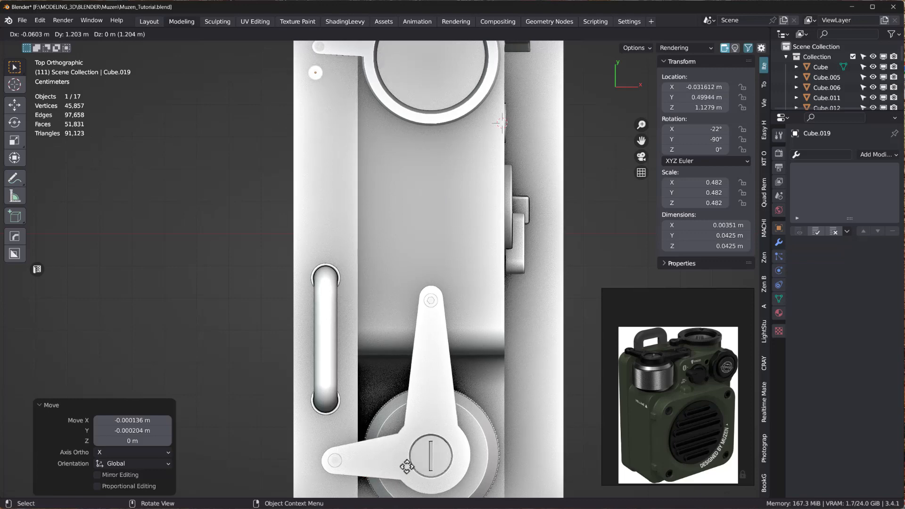
{"action": "left_click", "coordinate": [406, 466]}
{"action": "middle_click_drag", "start_coordinate": [360, 157], "coordinate": [354, 359], "text": "shift"}
{"action": "scroll", "coordinate": [329, 228], "scroll_direction": "up", "scroll_amount": 6}
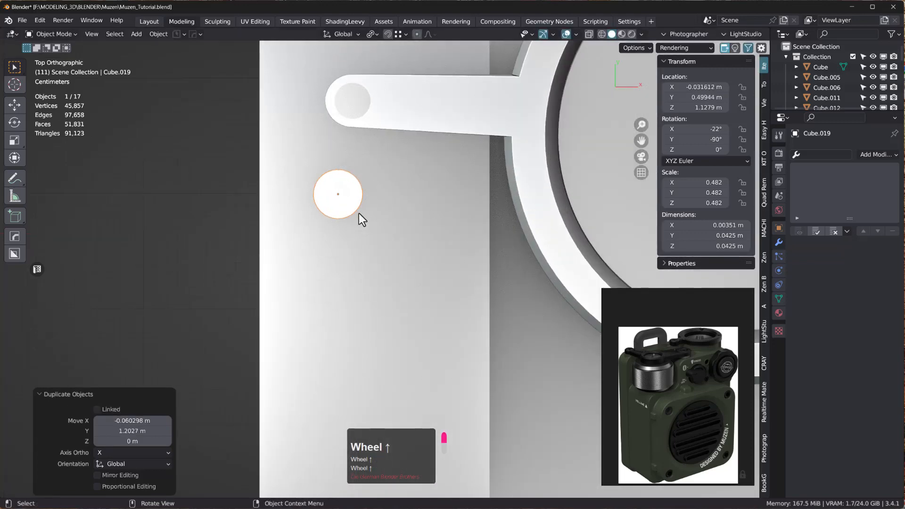
{"action": "key", "text": "g"}
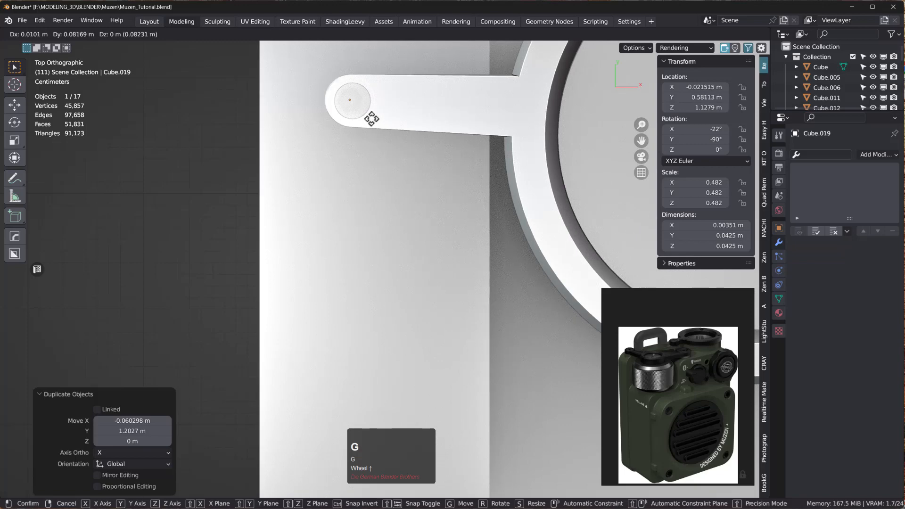
{"action": "left_click", "coordinate": [376, 118]}
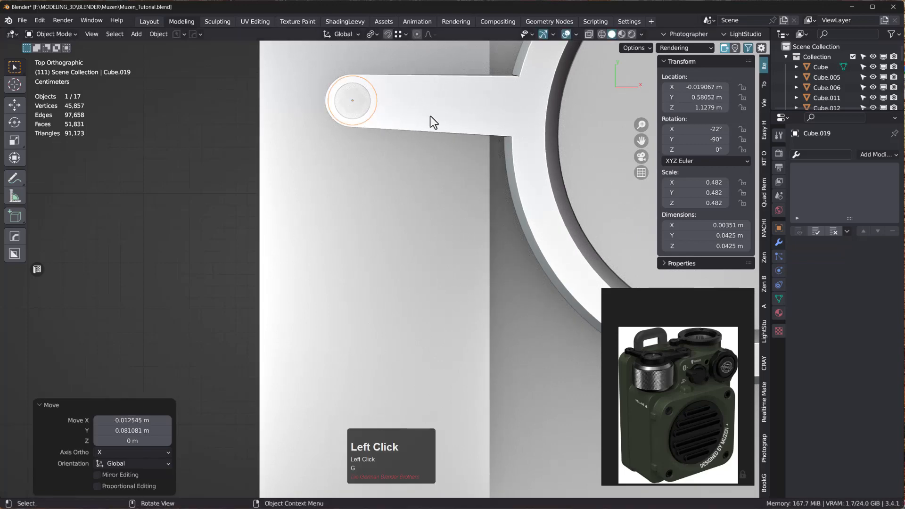
- Scale the screw on the round ring's side arm to about 0.349 and fine-tune its centring in the hole from the top view
{"action": "key", "text": "s"}
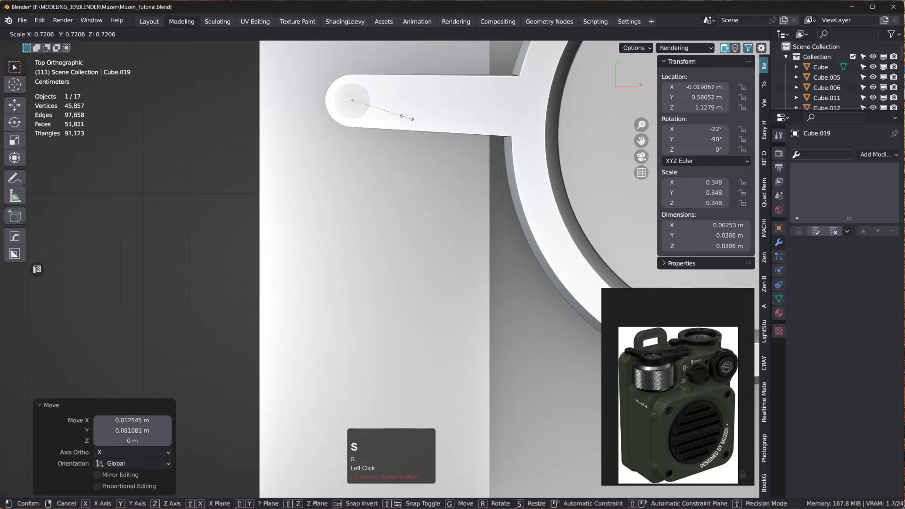
{"action": "left_click", "coordinate": [404, 122]}
{"action": "scroll", "coordinate": [363, 97], "scroll_direction": "up", "scroll_amount": 3}
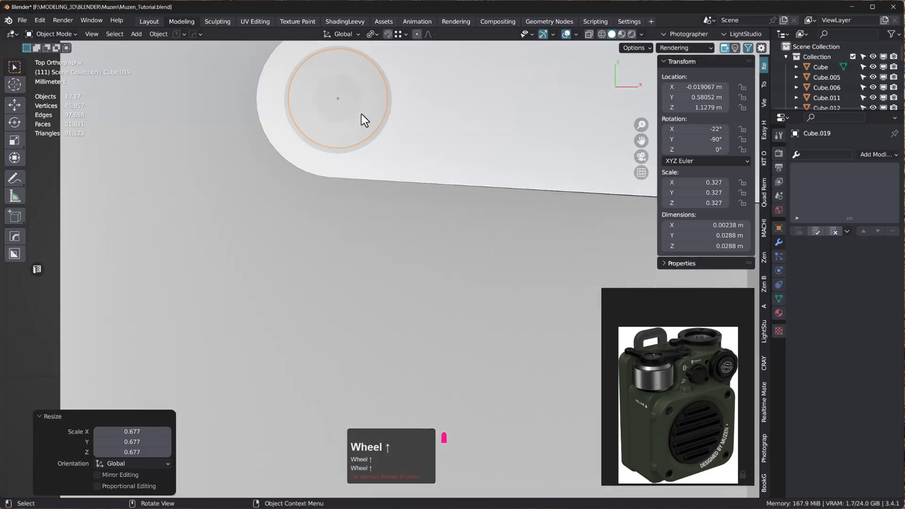
{"action": "key", "text": "g"}
{"action": "key", "text": "g"}
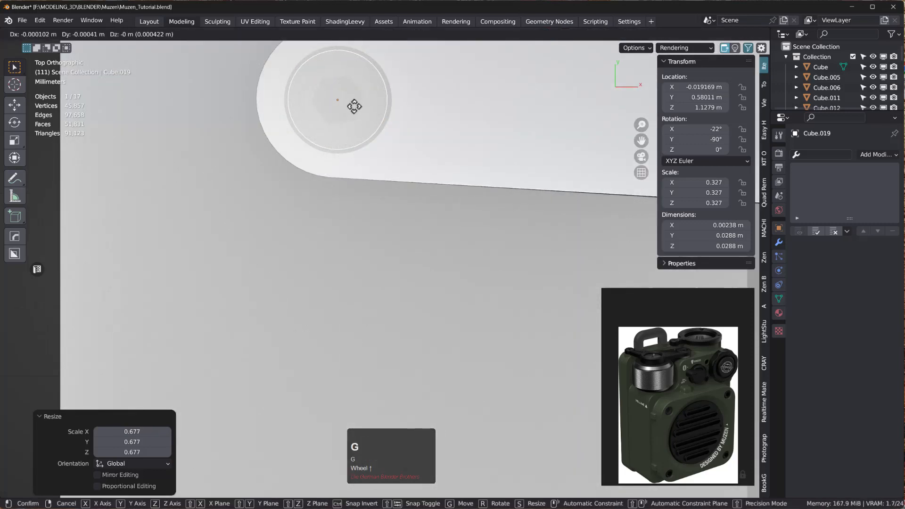
{"action": "left_click", "coordinate": [354, 106]}
{"action": "key", "text": "s"}
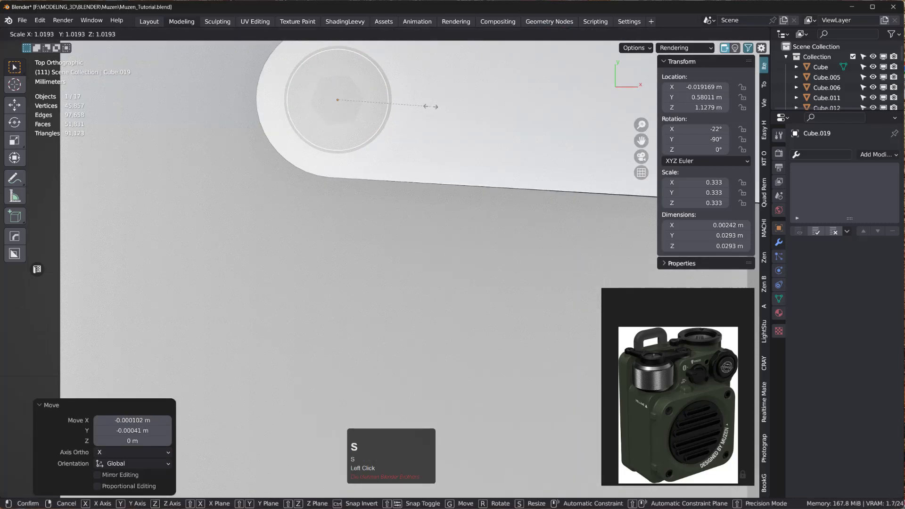
{"action": "left_click", "coordinate": [436, 107]}
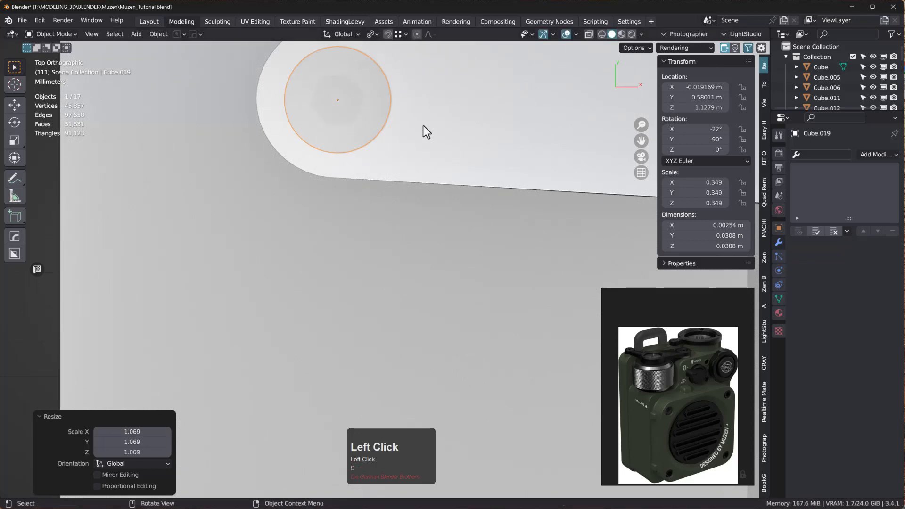
- Raise the ring arm's screw about 0.0115 m along Z so it sits just below the arm's upper surface
{"action": "mouse_move", "coordinate": [423, 126]}
{"action": "middle_mouse_down"}
{"action": "mouse_move", "coordinate": [431, 106]}
{"action": "mouse_move", "coordinate": [434, 112]}
{"action": "middle_mouse_up"}
{"action": "key", "text": "g"}
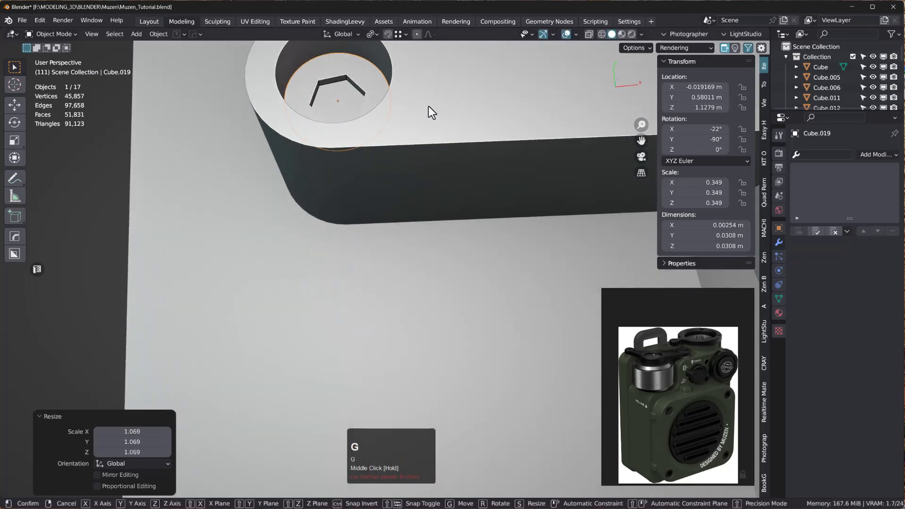
{"action": "key", "text": "z"}
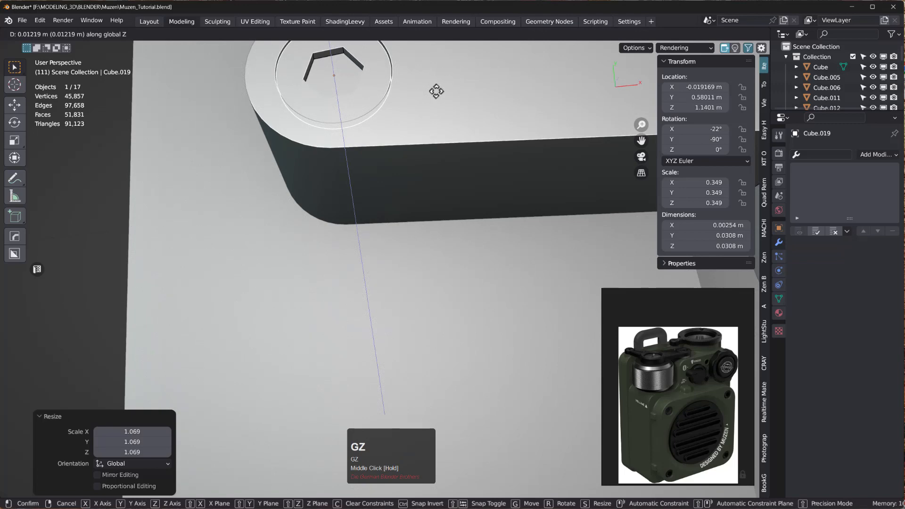
{"action": "left_click", "coordinate": [435, 92]}
{"action": "scroll", "coordinate": [455, 113], "scroll_direction": "down", "scroll_amount": 6}
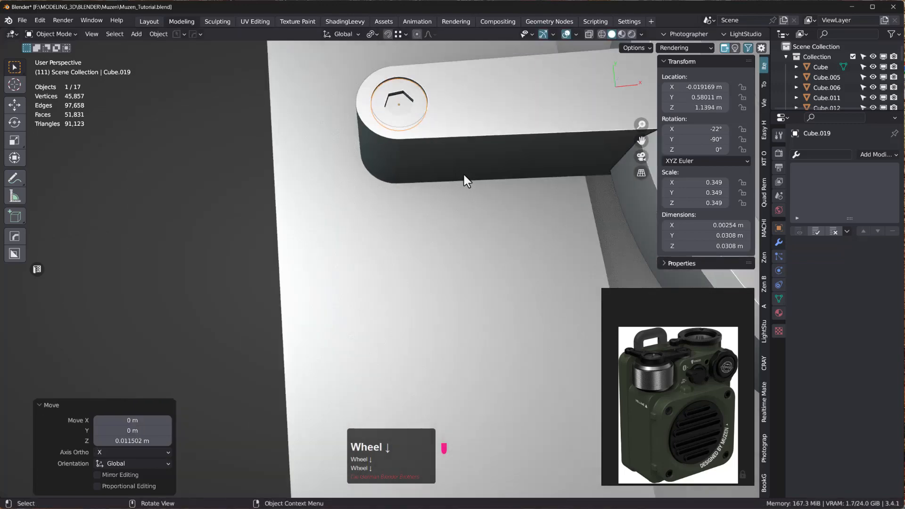
- Examine the ring, top bracket and front of the radio and compare them with the close-up reference photo
{"action": "middle_click_drag", "start_coordinate": [467, 205], "coordinate": [367, 179]}
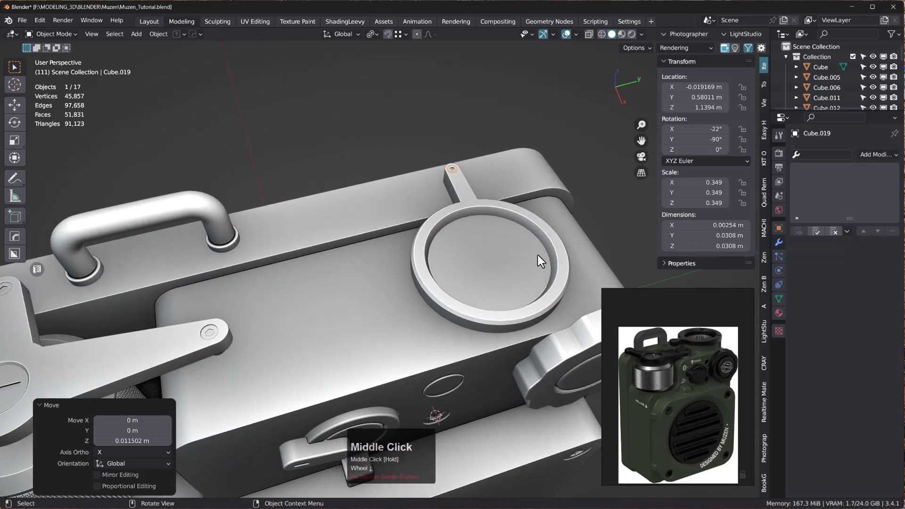
{"action": "scroll", "coordinate": [707, 325], "scroll_direction": "up", "scroll_amount": 5}
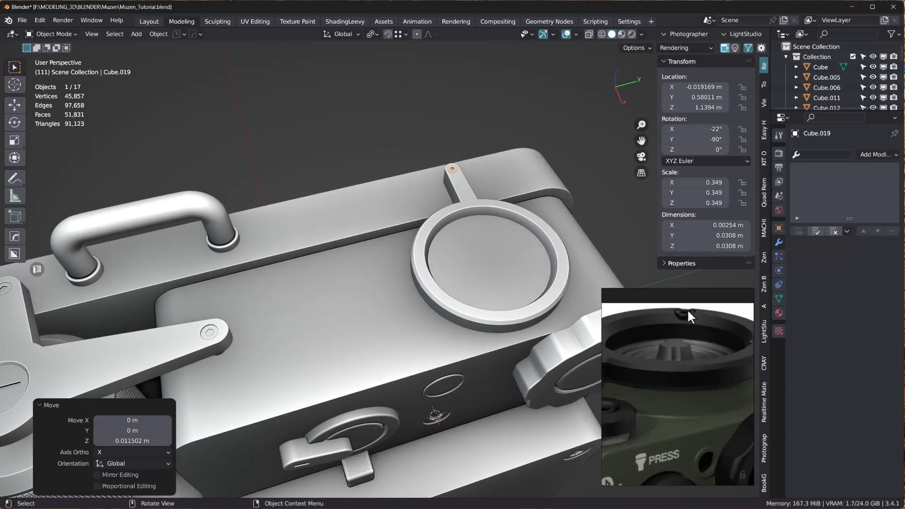
{"action": "scroll", "coordinate": [686, 324], "scroll_direction": "down", "scroll_amount": 3}
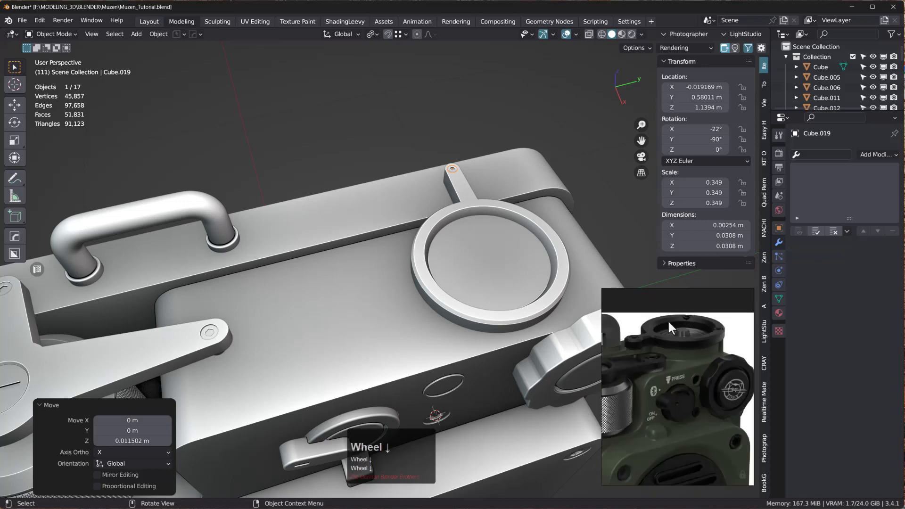
{"action": "middle_click_drag", "start_coordinate": [533, 294], "coordinate": [521, 309]}
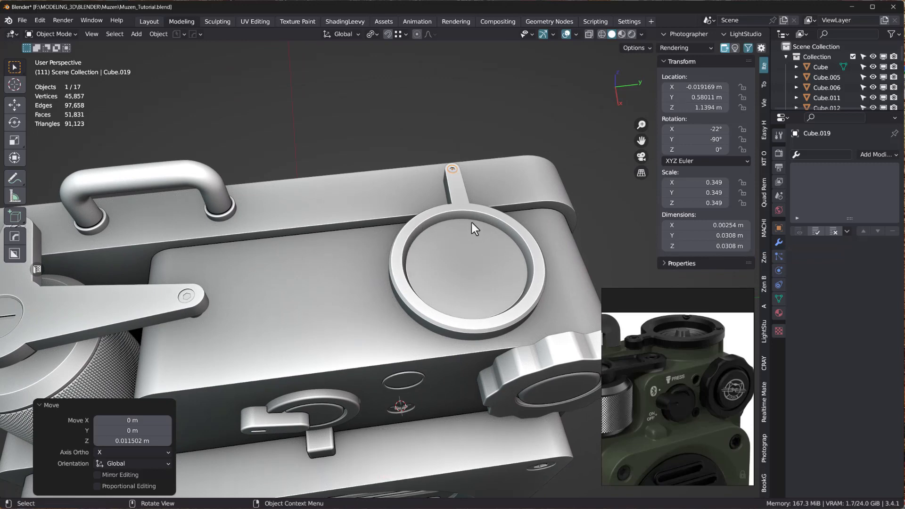
{"action": "scroll", "coordinate": [439, 272], "scroll_direction": "down", "scroll_amount": 3}
{"action": "middle_click_drag", "start_coordinate": [439, 292], "coordinate": [428, 189]}
{"action": "scroll", "coordinate": [425, 275], "scroll_direction": "down", "scroll_amount": 3}
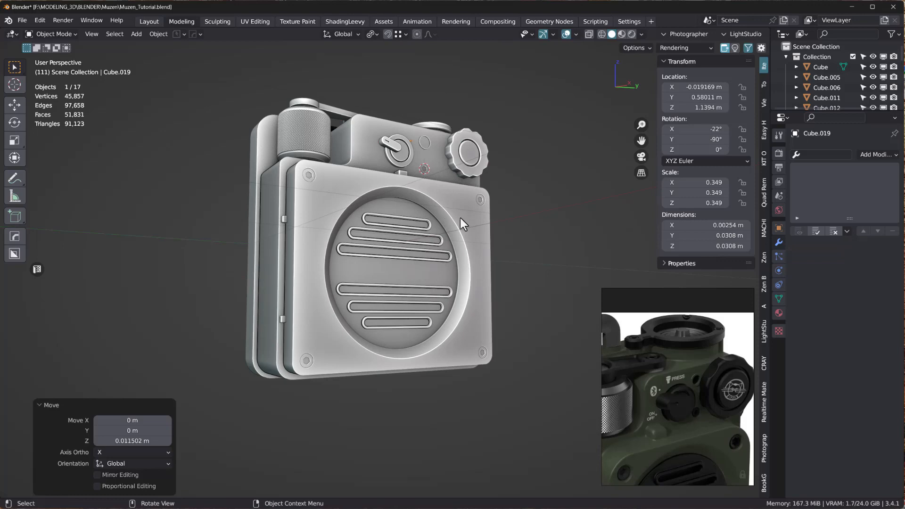
{"action": "middle_click_drag", "start_coordinate": [453, 225], "coordinate": [432, 256]}
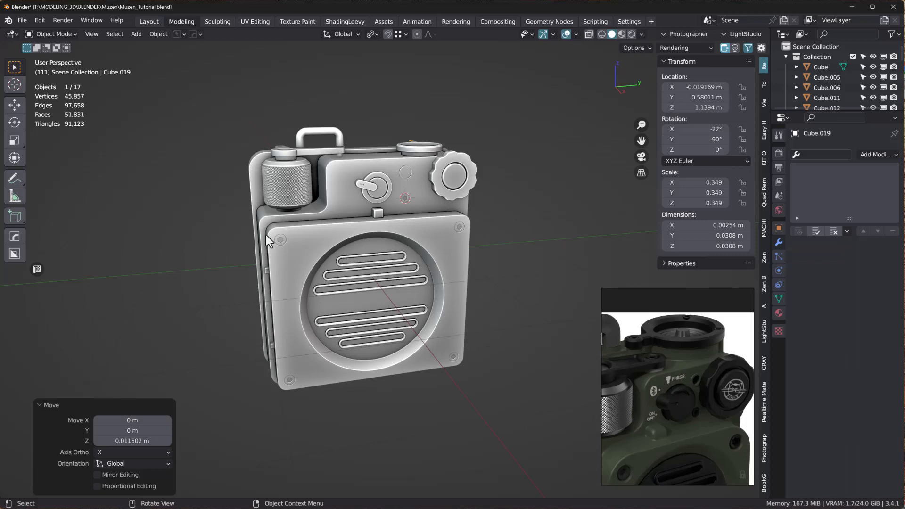
- Edit the front panel's screws mesh and rotate the whole upper-left screw about -20.4° around X in right view
{"action": "left_click", "coordinate": [279, 239]}
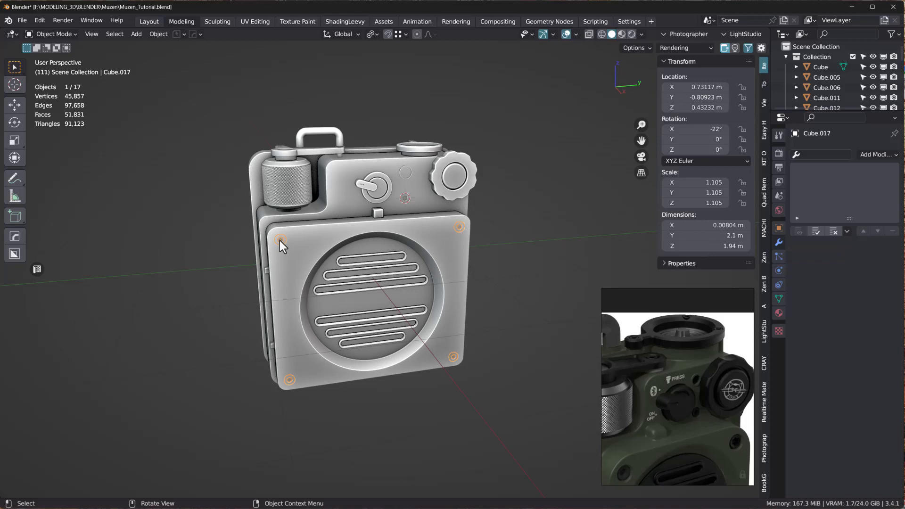
{"action": "key", "text": "Tab"}
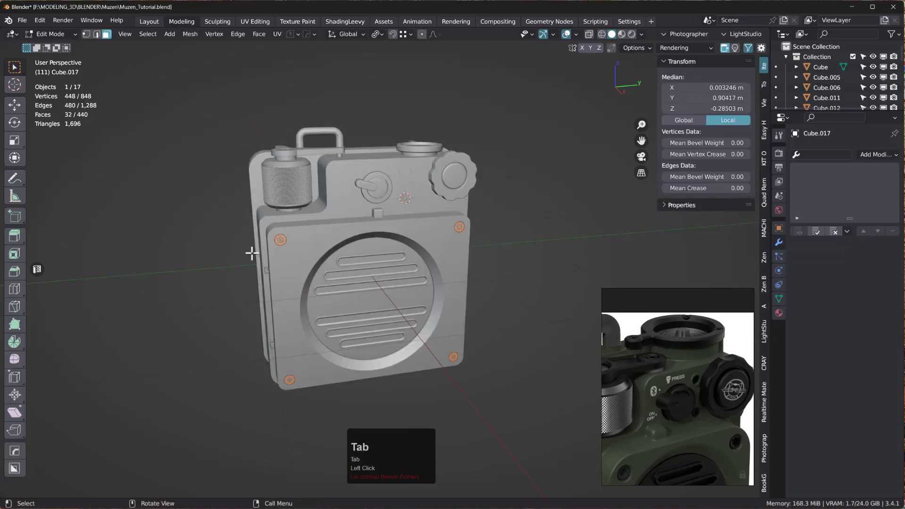
{"action": "scroll", "coordinate": [259, 242], "scroll_direction": "up", "scroll_amount": 4}
{"action": "left_click", "coordinate": [318, 230]}
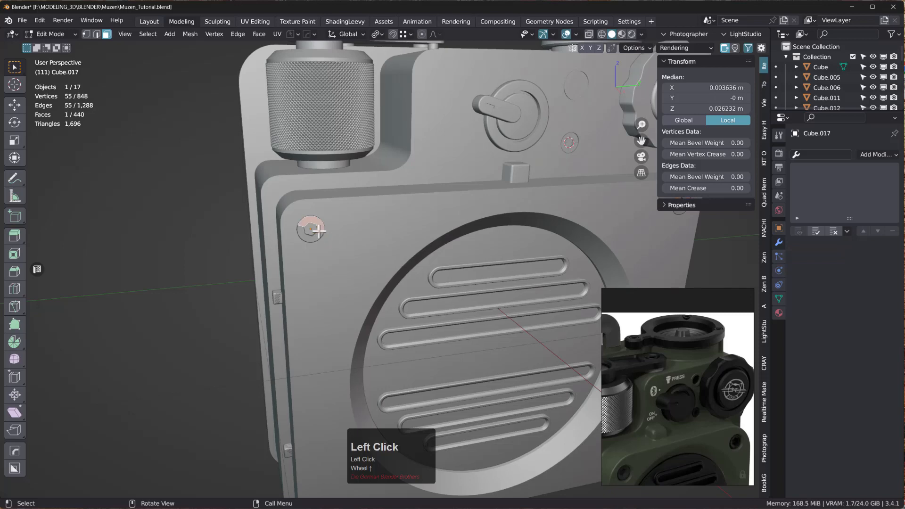
{"action": "key", "text": "l"}
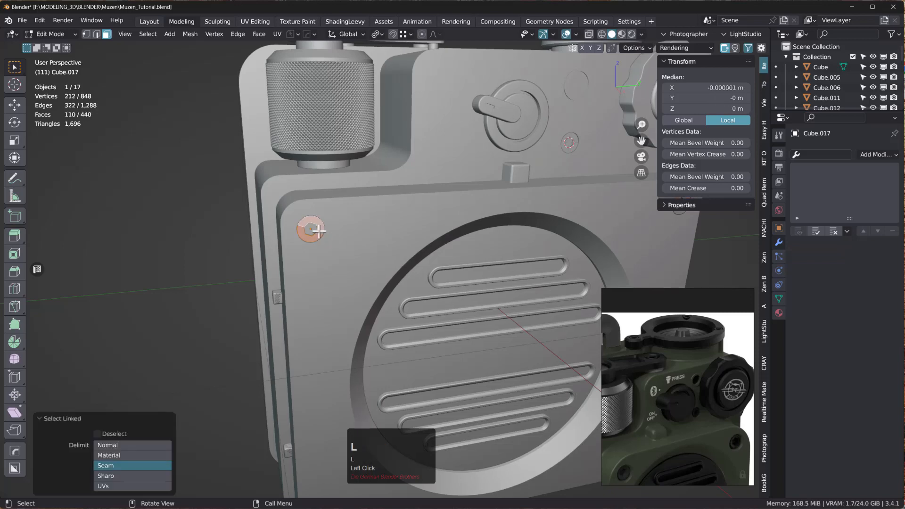
{"action": "middle_click_drag", "start_coordinate": [313, 228], "coordinate": [304, 225]}
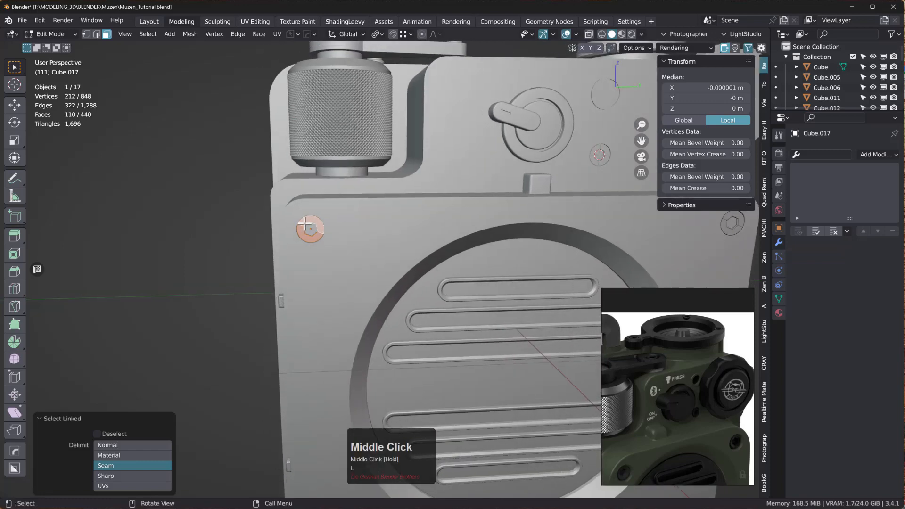
{"action": "key", "text": "KP_3"}
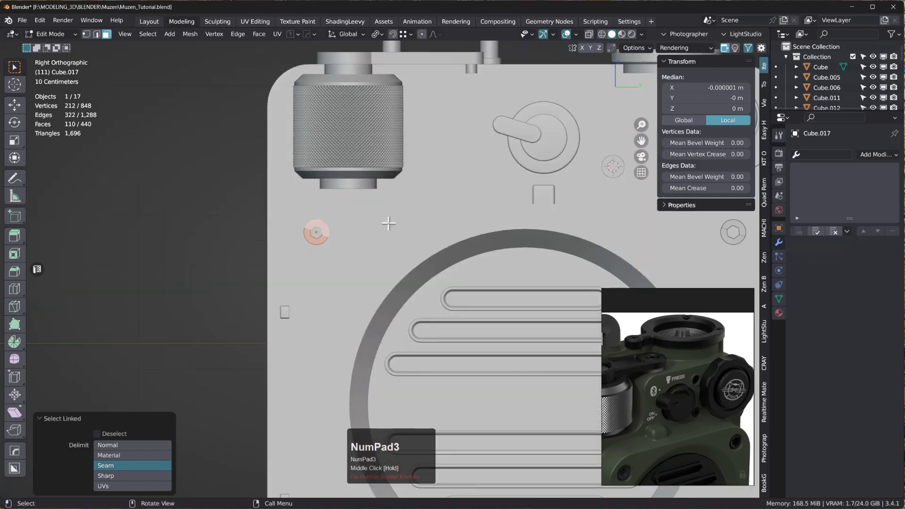
{"action": "key", "text": "r"}
{"action": "key", "text": "x"}
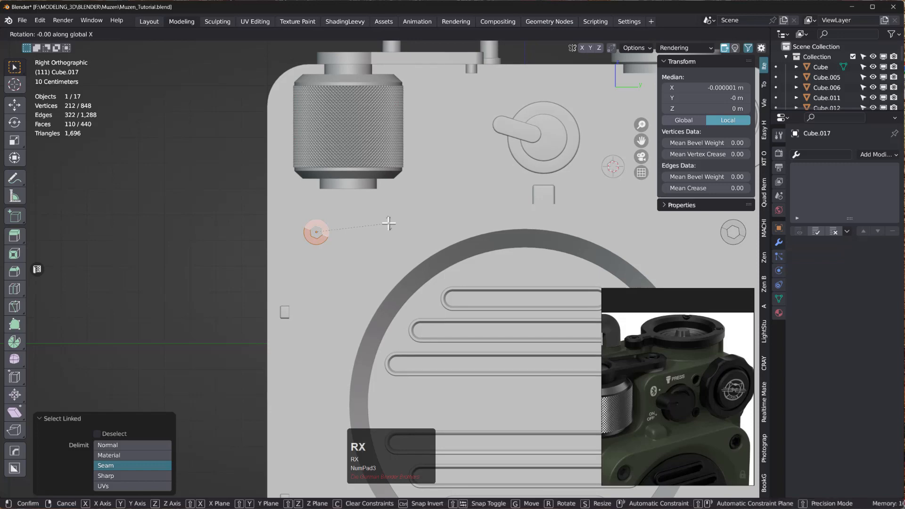
{"action": "left_click", "coordinate": [480, 235]}
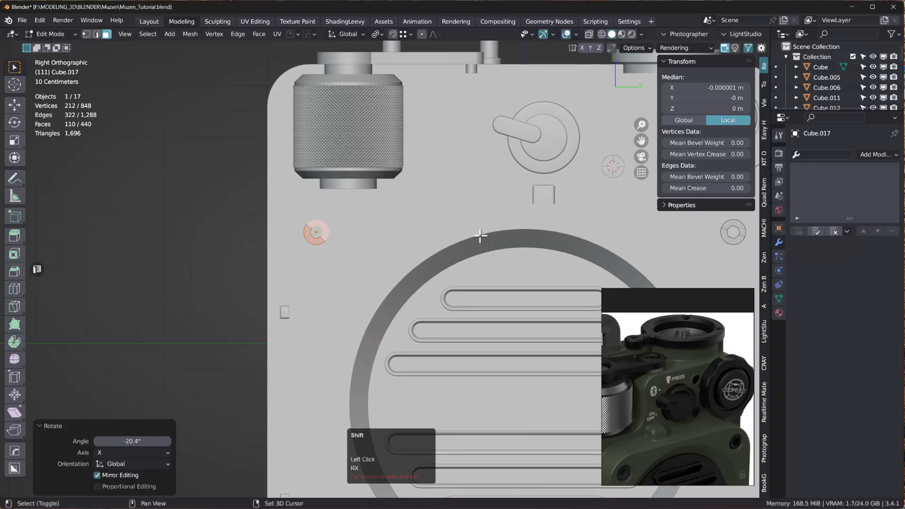
- Select the front panel's entire upper-right screw and rotate it about -12.6° in the view plane
{"action": "middle_click_drag", "start_coordinate": [479, 236], "coordinate": [192, 232], "text": "shift"}
{"action": "left_click", "coordinate": [446, 236]}
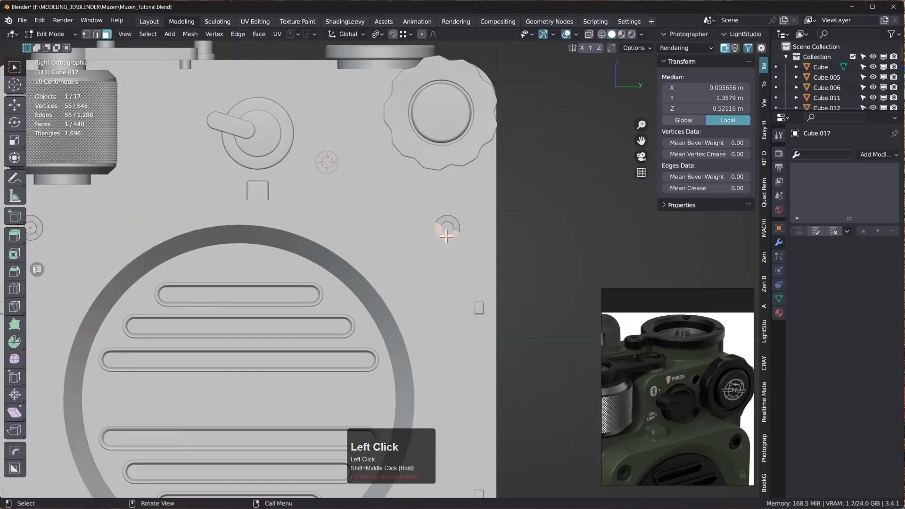
{"action": "key", "text": "l"}
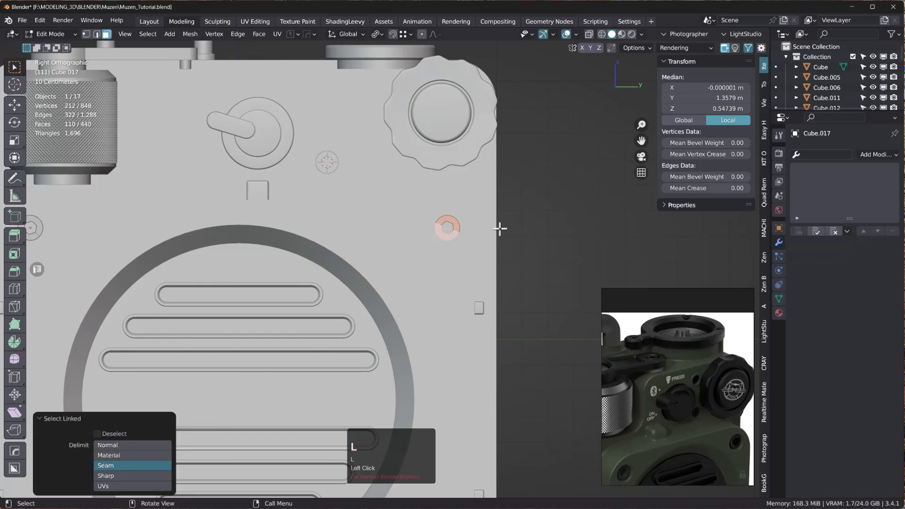
{"action": "key", "text": "r"}
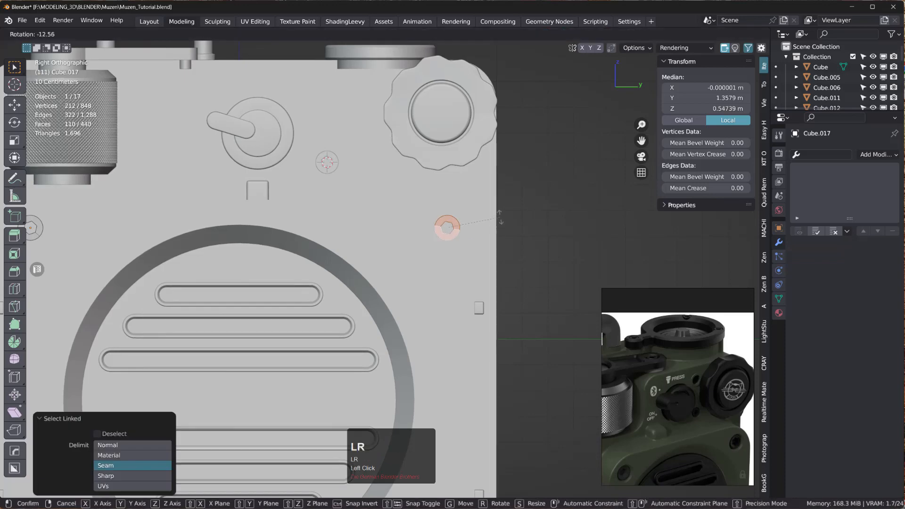
{"action": "left_click", "coordinate": [471, 301]}
- Select the front panel's entire lower-right screw and rotate it about -39.2° around X
{"action": "middle_click_drag", "start_coordinate": [471, 300], "coordinate": [495, 85], "text": "shift"}
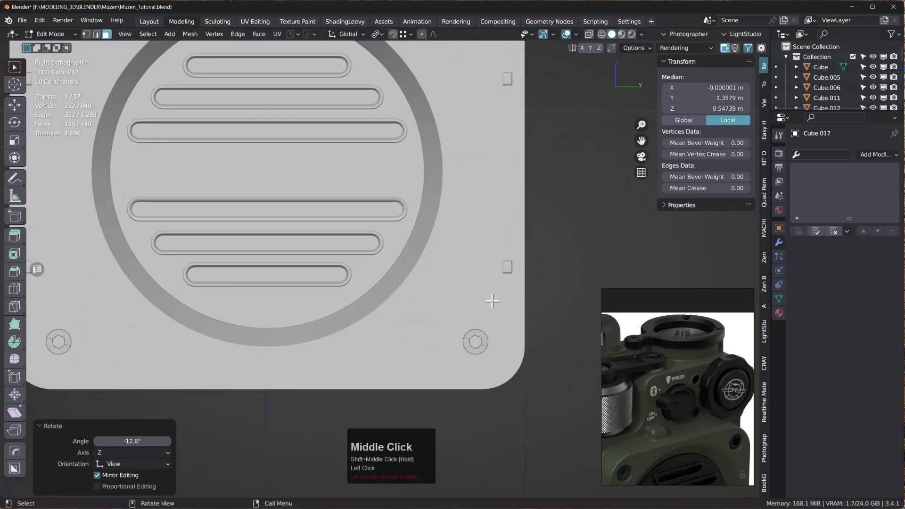
{"action": "left_click", "coordinate": [481, 337]}
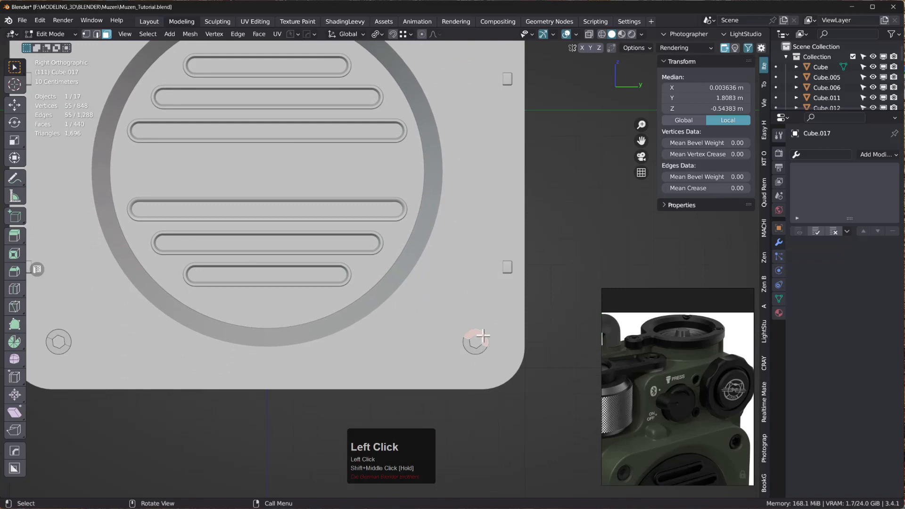
{"action": "key", "text": "l"}
{"action": "key", "text": "r"}
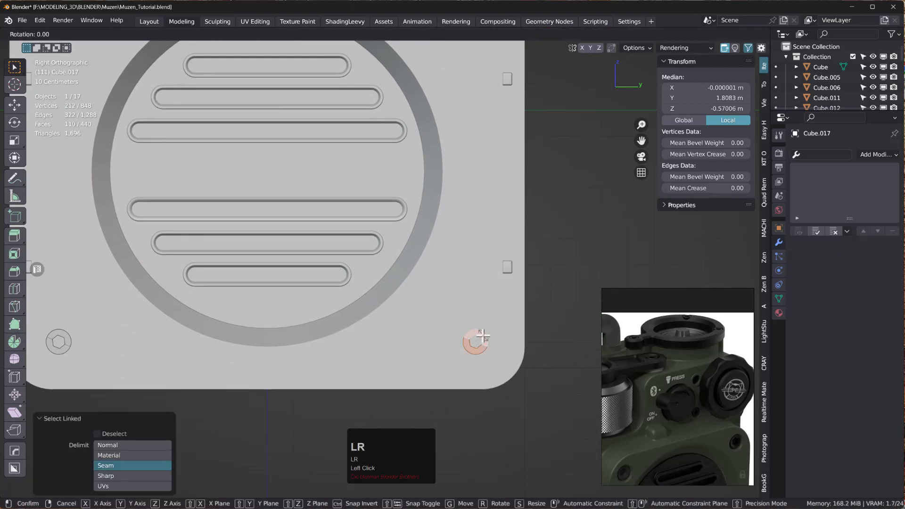
{"action": "key", "text": "x"}
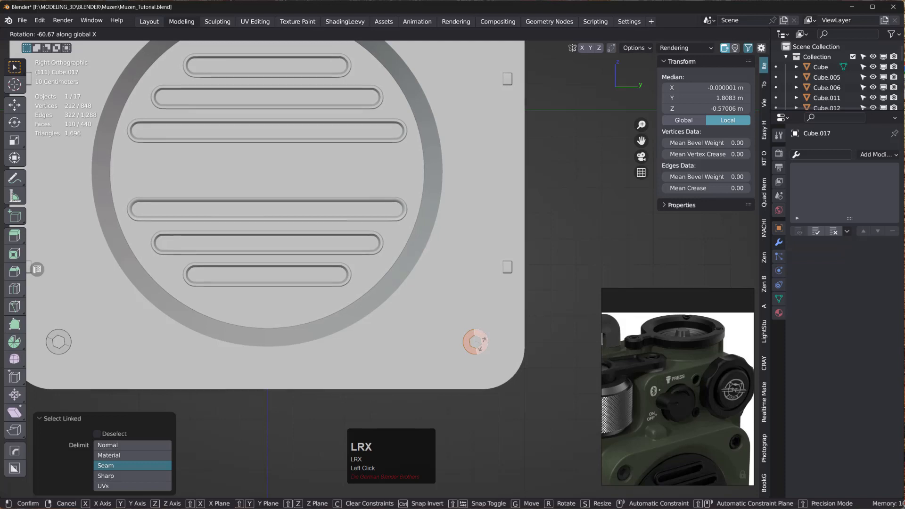
{"action": "left_click", "coordinate": [473, 341]}
- Select the front panel's entire lower-left screw and rotate it about -19.4° around X
{"action": "middle_click_drag", "start_coordinate": [407, 340], "coordinate": [560, 309], "text": "shift"}
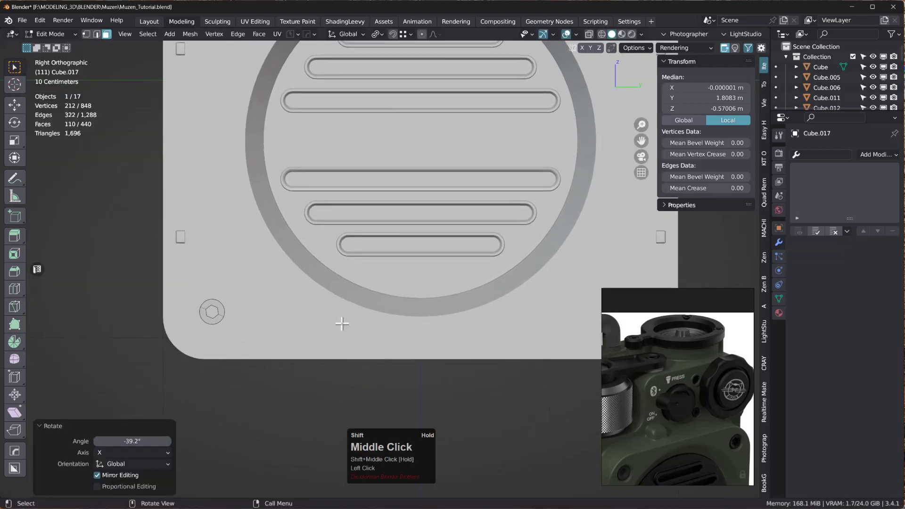
{"action": "left_click", "coordinate": [221, 308]}
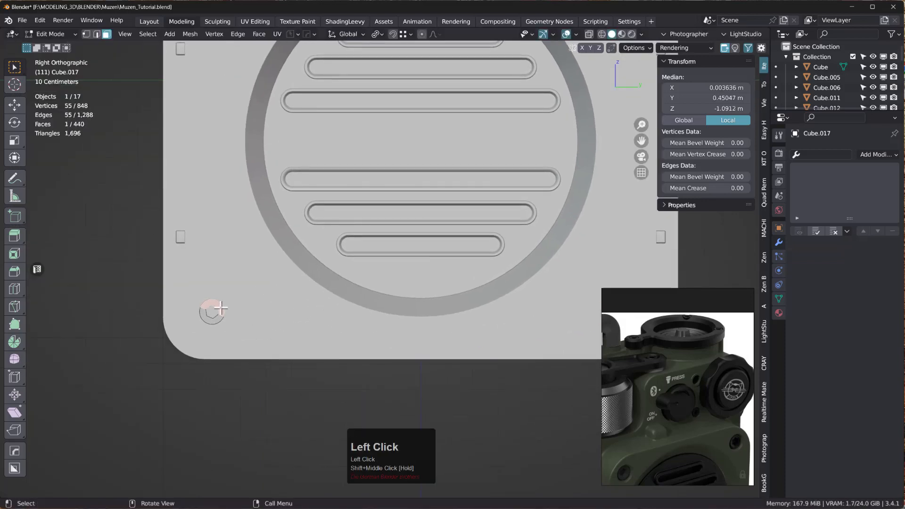
{"action": "key", "text": "l"}
{"action": "key", "text": "r"}
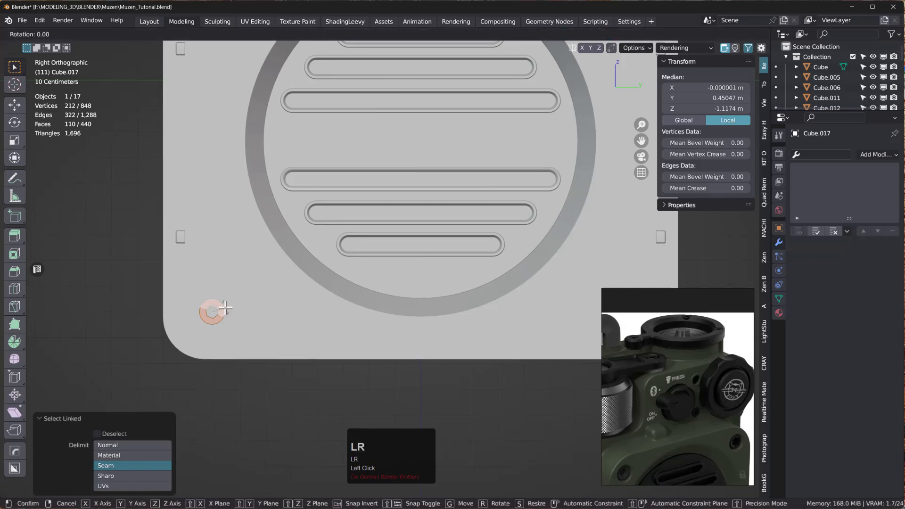
{"action": "key", "text": "x"}
{"action": "left_click", "coordinate": [227, 312]}
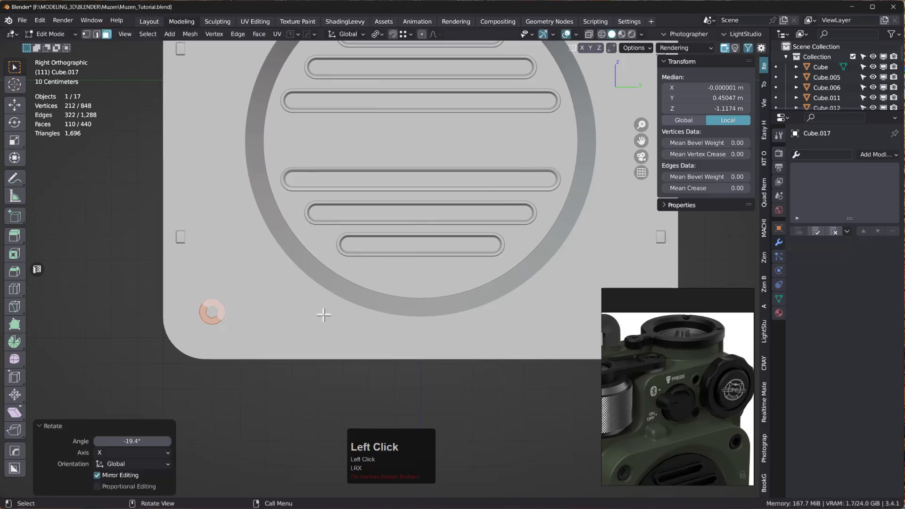
- Finish editing the front panel's screws mesh and save the file
{"action": "scroll", "coordinate": [323, 315], "scroll_direction": "down", "scroll_amount": 4}
{"action": "middle_click_drag", "start_coordinate": [339, 310], "coordinate": [340, 345], "text": "shift"}
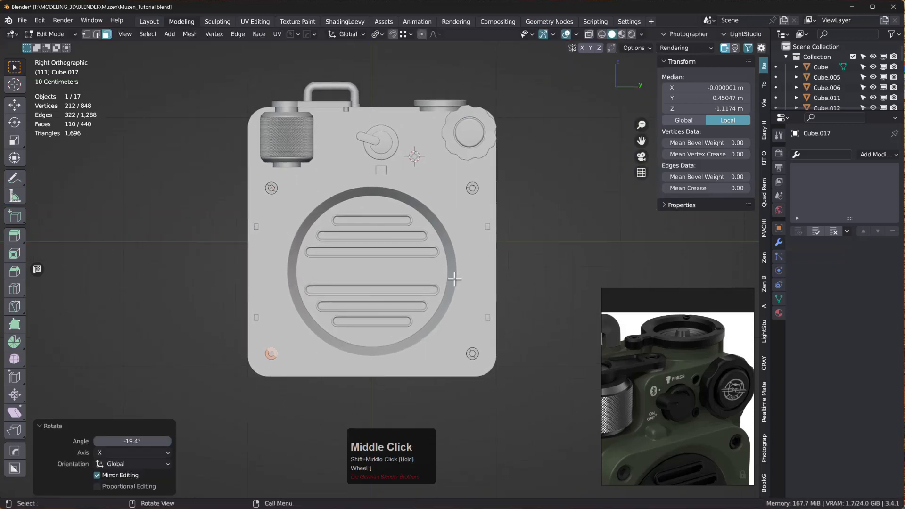
{"action": "key", "text": "Tab"}
{"action": "middle_click_drag", "start_coordinate": [517, 186], "coordinate": [566, 212]}
{"action": "key", "text": "ctrl+s"}
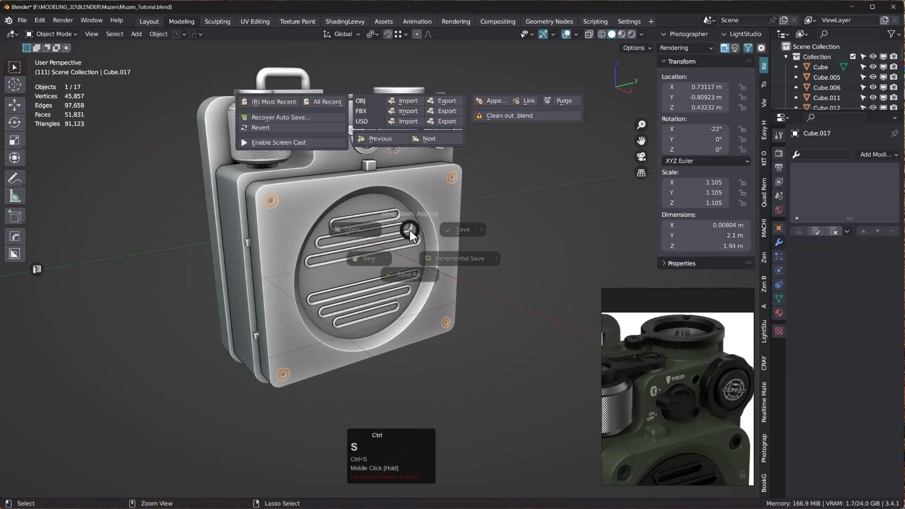
{"action": "left_click", "coordinate": [513, 230]}
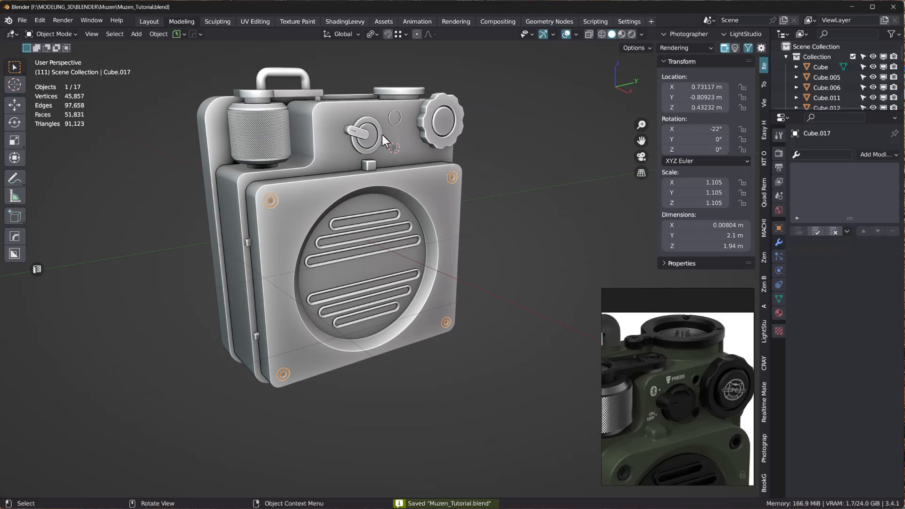
- Select all objects and run Apply Visual To Geo on them
{"action": "scroll", "coordinate": [383, 136], "scroll_direction": "up", "scroll_amount": 3}
{"action": "middle_click_drag", "start_coordinate": [389, 142], "coordinate": [355, 156]}
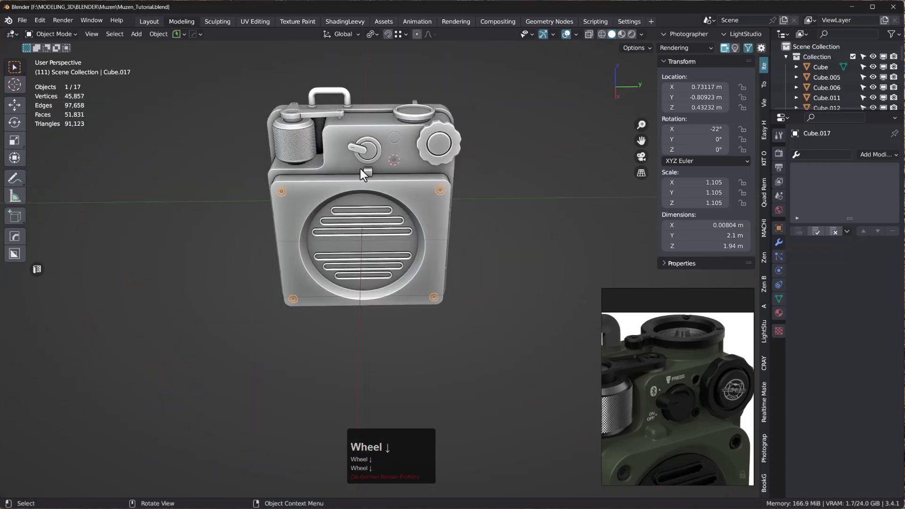
{"action": "key", "text": "a"}
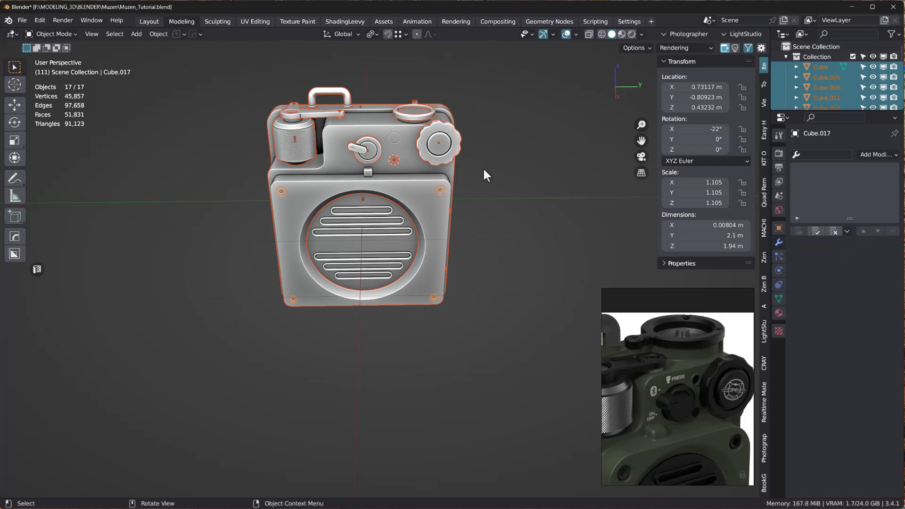
{"action": "middle_click_drag", "start_coordinate": [381, 181], "coordinate": [282, 156]}
{"action": "middle_click_drag", "start_coordinate": [373, 207], "coordinate": [334, 199]}
{"action": "key", "text": "a"}
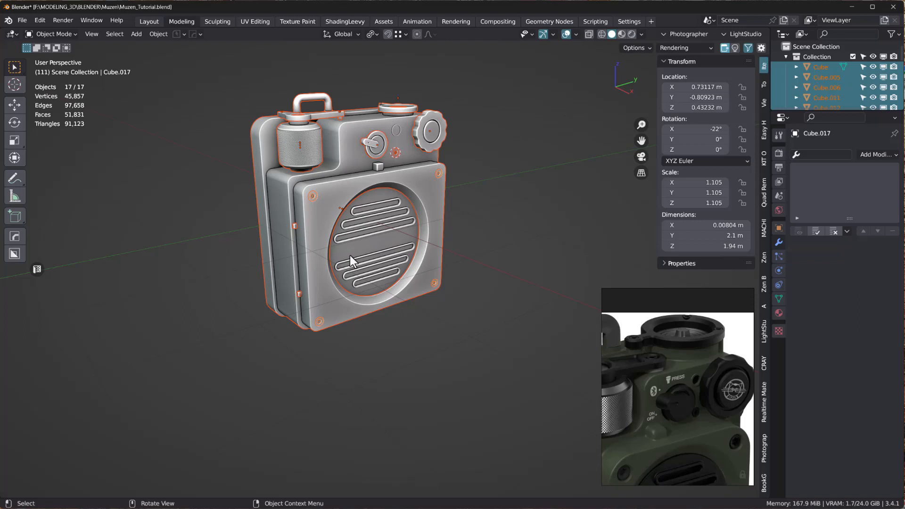
{"action": "key", "text": "ctrl+a"}
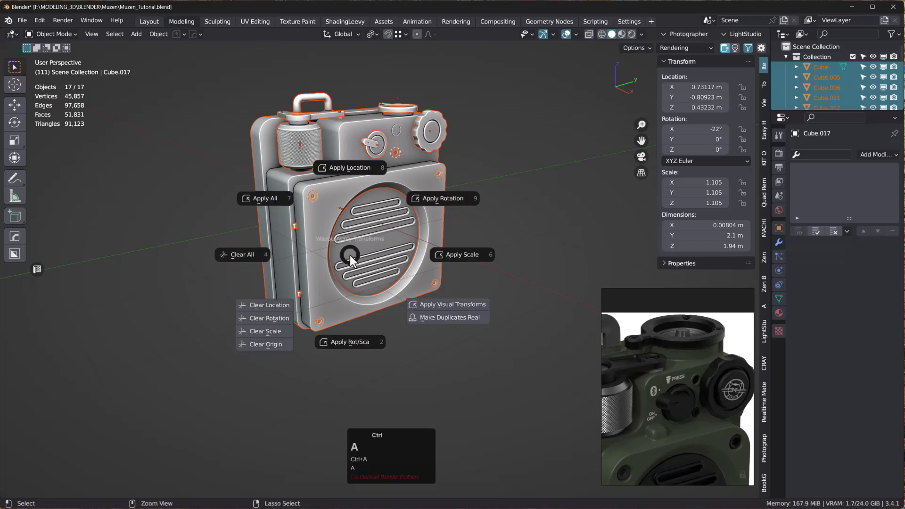
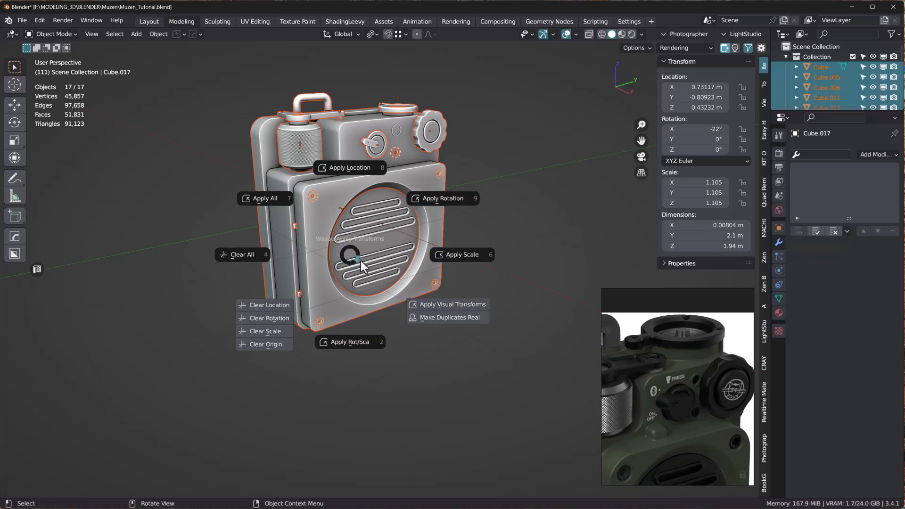
{"action": "right_click", "coordinate": [367, 226]}
{"action": "key", "text": "less"}
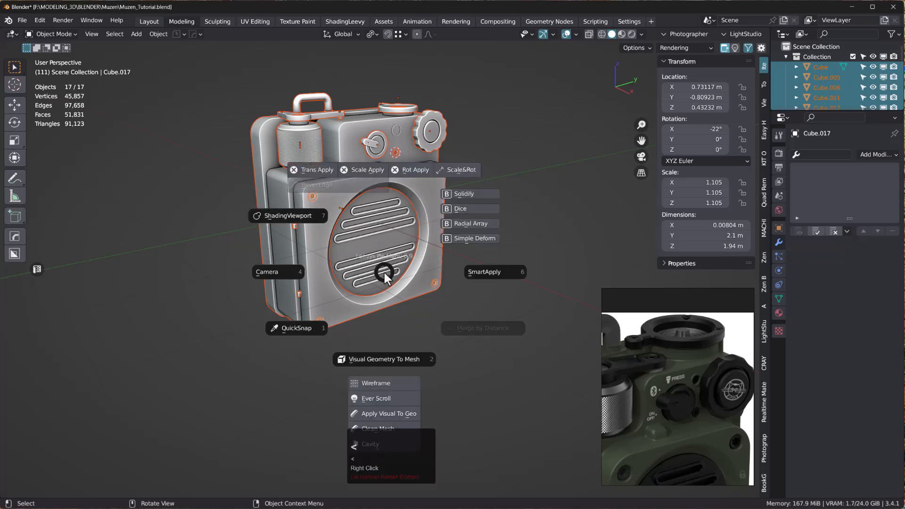
{"action": "left_click", "coordinate": [388, 413]}
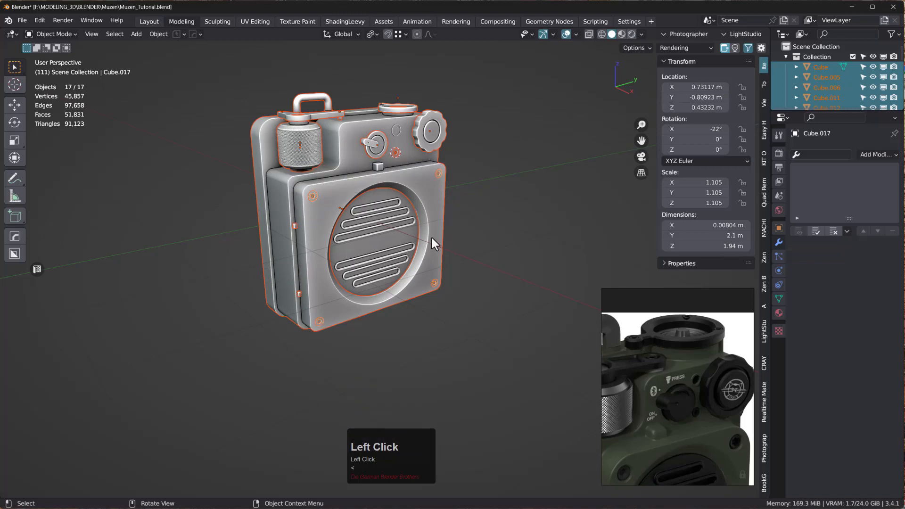
- Deselect all objects and save the file again
{"action": "middle_click_drag", "start_coordinate": [357, 240], "coordinate": [400, 236]}
{"action": "left_click", "coordinate": [389, 276]}
{"action": "key", "text": "ctrl+s"}
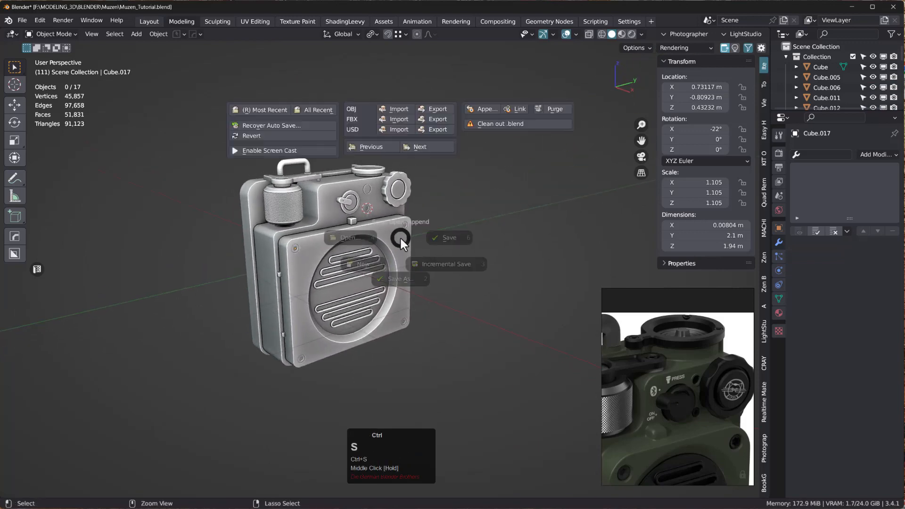
{"action": "left_click", "coordinate": [500, 237]}
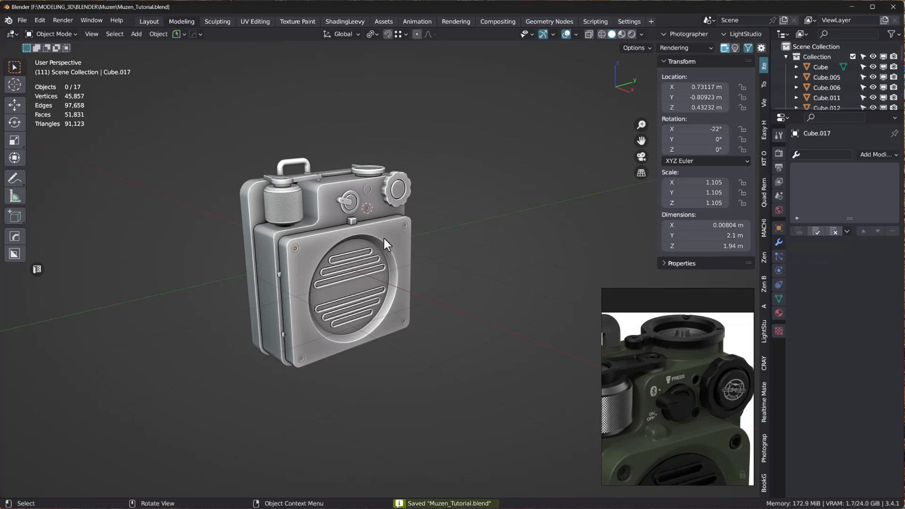
- Change the viewport matcap to glossy red and inspect the shading of the radio's body, panel and knob
{"action": "middle_click_drag", "start_coordinate": [348, 238], "coordinate": [423, 225], "text": "shift"}
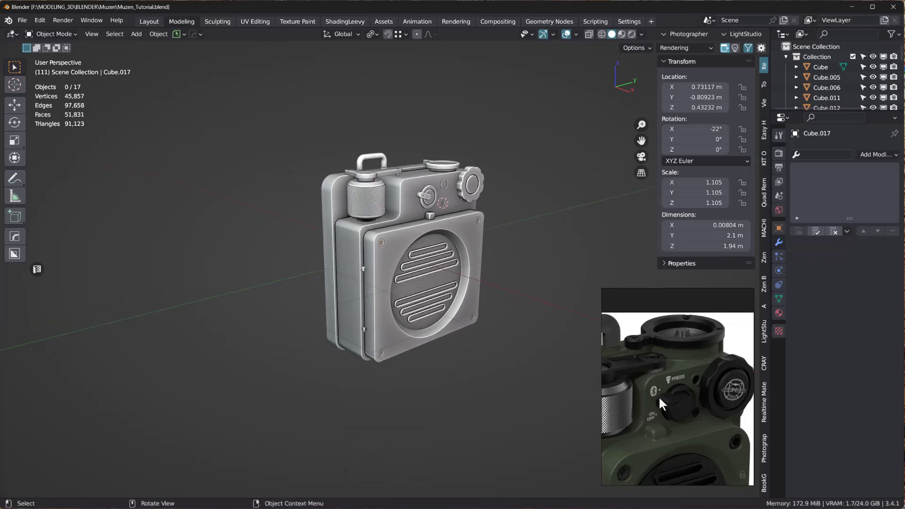
{"action": "middle_click_drag", "start_coordinate": [456, 263], "coordinate": [439, 222]}
{"action": "scroll", "coordinate": [467, 250], "scroll_direction": "up", "scroll_amount": 3}
{"action": "middle_click_drag", "start_coordinate": [439, 222], "coordinate": [464, 256]}
{"action": "middle_click_drag", "start_coordinate": [426, 229], "coordinate": [459, 259], "text": "shift"}
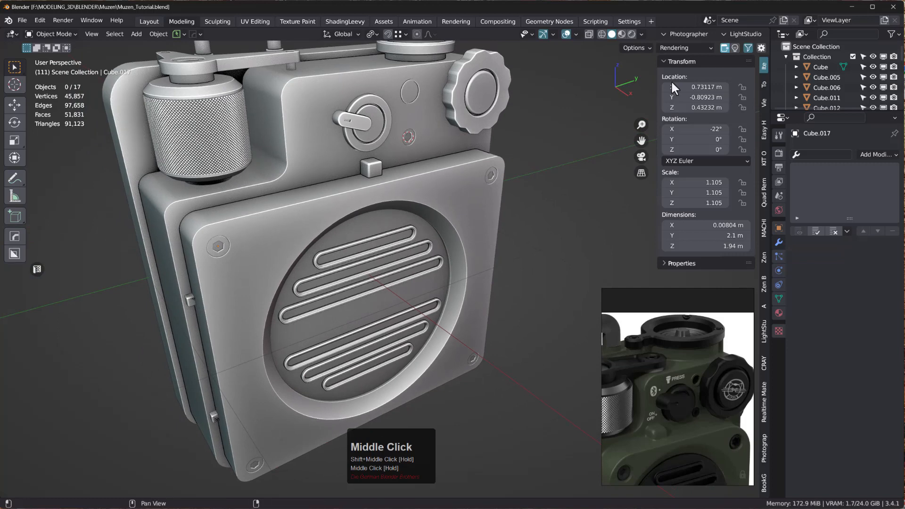
{"action": "left_click", "coordinate": [640, 34]}
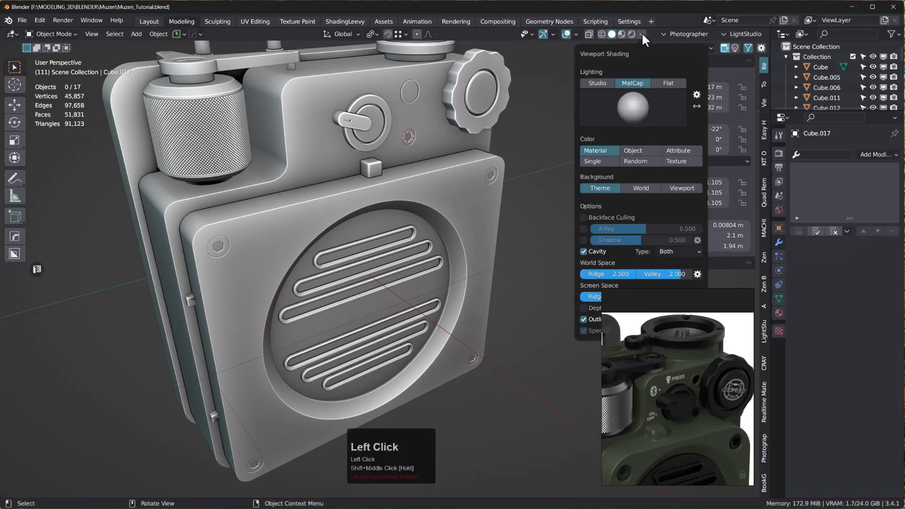
{"action": "left_click", "coordinate": [636, 103]}
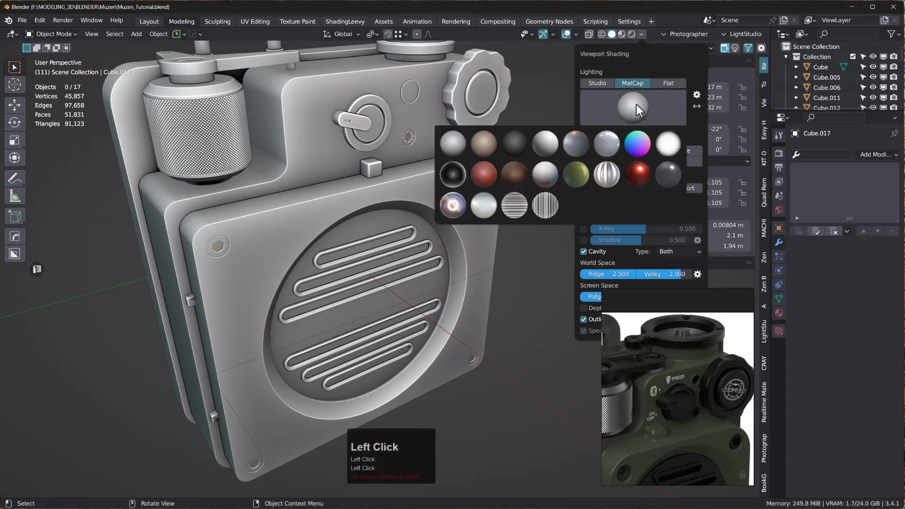
{"action": "left_click", "coordinate": [638, 171]}
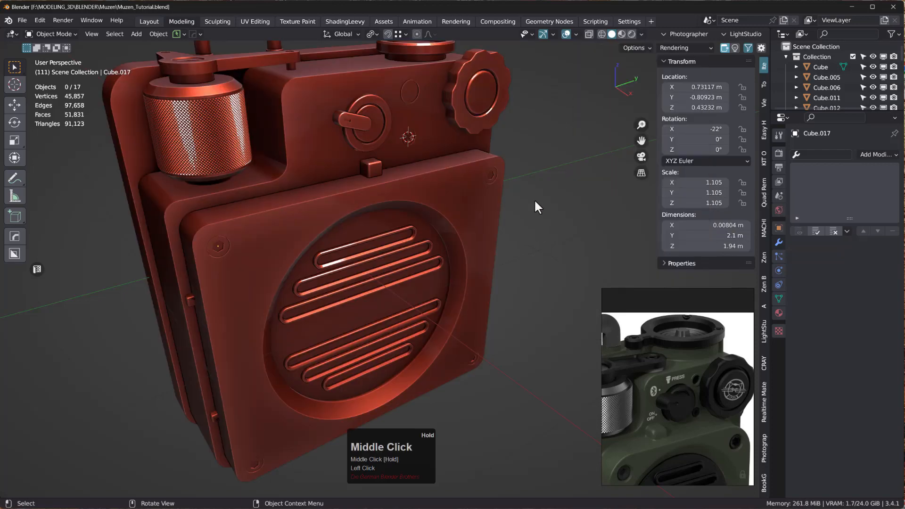
{"action": "mouse_move", "coordinate": [534, 199]}
{"action": "middle_mouse_down"}
{"action": "mouse_move", "coordinate": [519, 199]}
{"action": "mouse_move", "coordinate": [502, 162]}
{"action": "mouse_move", "coordinate": [481, 151]}
{"action": "mouse_move", "coordinate": [524, 165]}
{"action": "mouse_move", "coordinate": [511, 166]}
{"action": "mouse_move", "coordinate": [492, 202]}
{"action": "mouse_move", "coordinate": [478, 179]}
{"action": "mouse_move", "coordinate": [489, 179]}
{"action": "mouse_move", "coordinate": [439, 151]}
{"action": "mouse_move", "coordinate": [488, 148]}
{"action": "mouse_move", "coordinate": [477, 142]}
{"action": "mouse_move", "coordinate": [479, 72]}
{"action": "mouse_move", "coordinate": [523, 85]}
{"action": "mouse_move", "coordinate": [574, 179]}
{"action": "mouse_move", "coordinate": [603, 189]}
{"action": "mouse_move", "coordinate": [631, 176]}
{"action": "mouse_move", "coordinate": [608, 195]}
{"action": "mouse_move", "coordinate": [492, 226]}
{"action": "mouse_move", "coordinate": [434, 196]}
{"action": "mouse_move", "coordinate": [415, 229]}
{"action": "middle_mouse_up"}
{"action": "scroll", "coordinate": [489, 179], "scroll_direction": "down", "scroll_amount": 2}
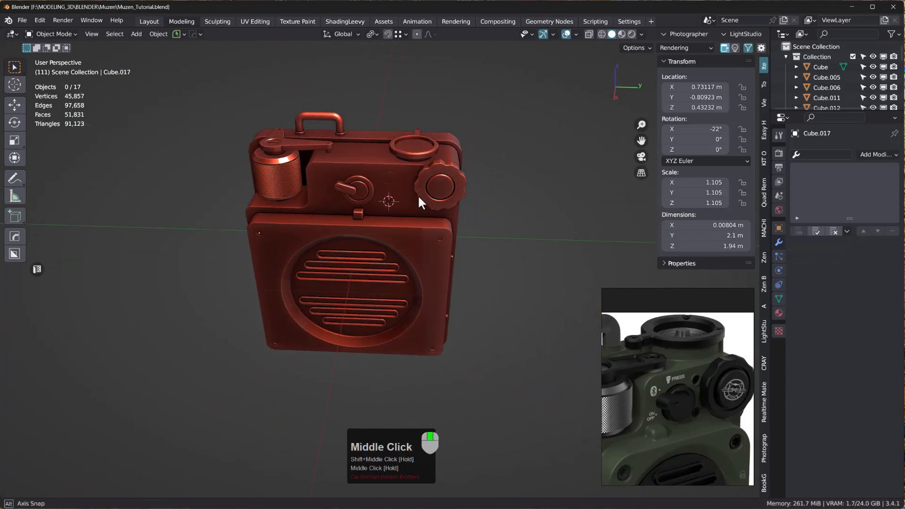
{"action": "middle_click_drag", "start_coordinate": [417, 194], "coordinate": [550, 157]}
{"action": "scroll", "coordinate": [434, 196], "scroll_direction": "up", "scroll_amount": 3}
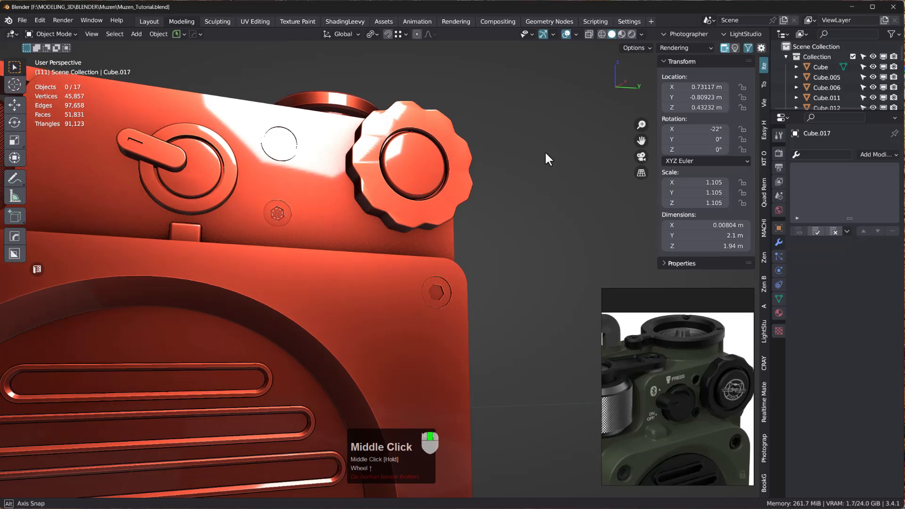
- Add a Weighted Normal modifier to the scalloped knob on the radio's front
{"action": "left_click", "coordinate": [372, 163]}
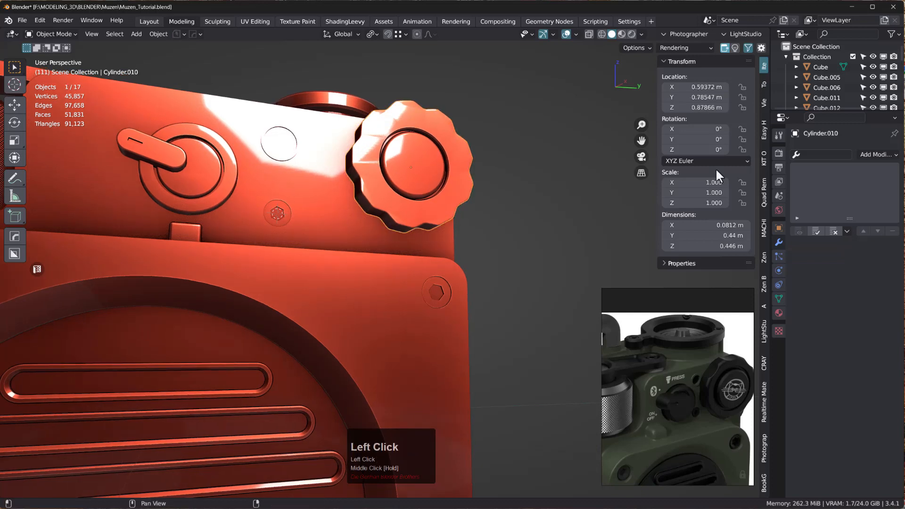
{"action": "left_click", "coordinate": [877, 154]}
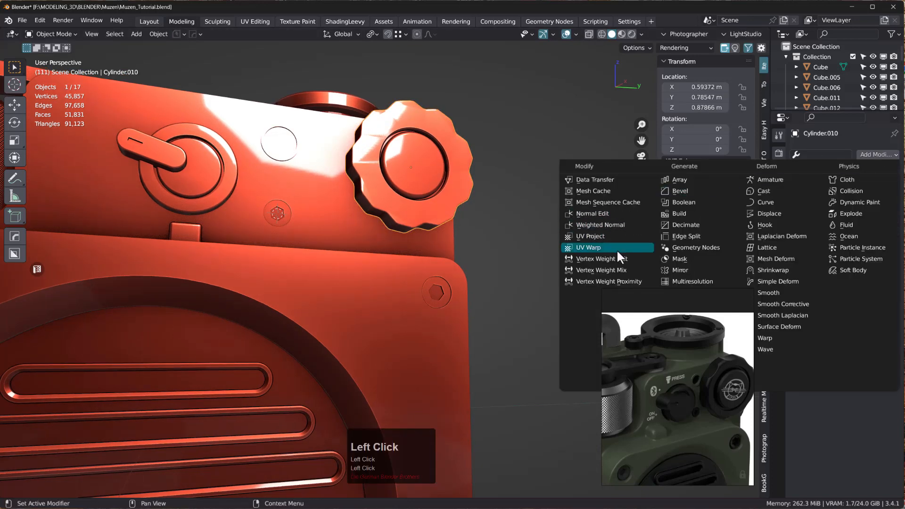
{"action": "left_click", "coordinate": [616, 225]}
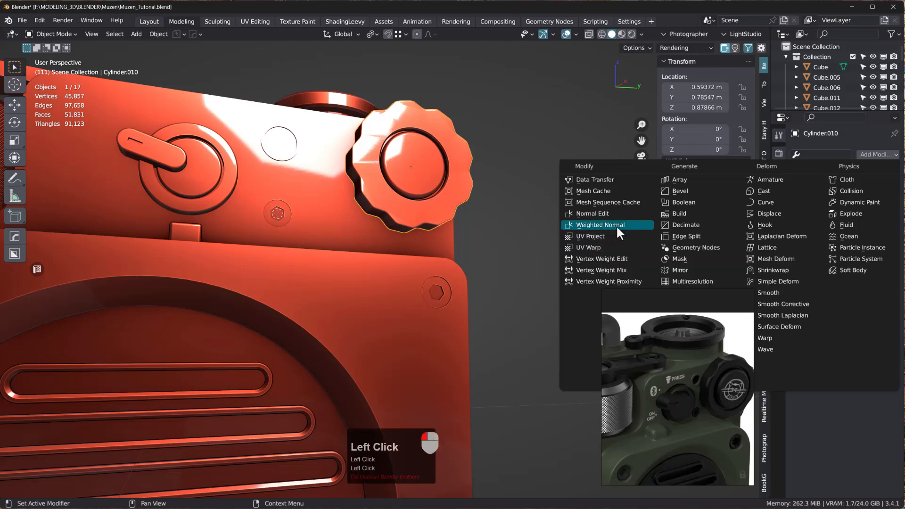
{"action": "middle_click_drag", "start_coordinate": [375, 168], "coordinate": [383, 235]}
{"action": "scroll", "coordinate": [376, 231], "scroll_direction": "down", "scroll_amount": 3}
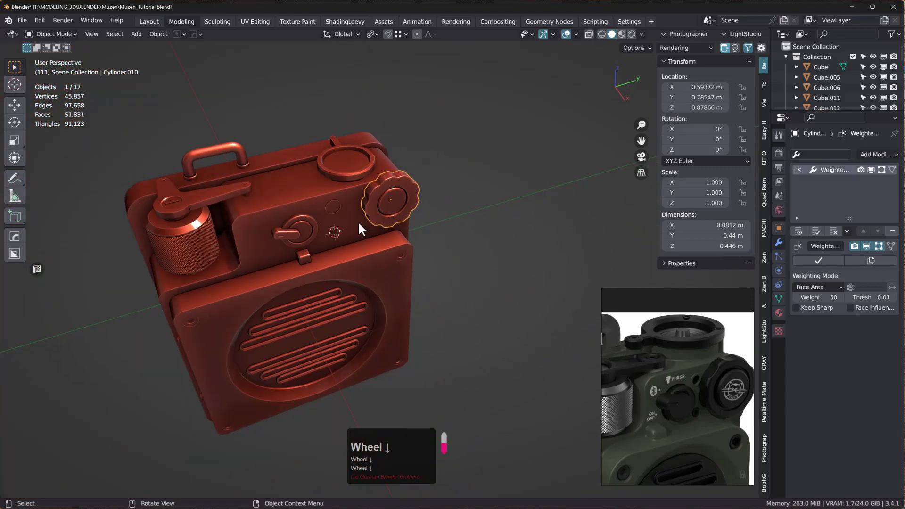
{"action": "middle_click_drag", "start_coordinate": [356, 204], "coordinate": [379, 203]}
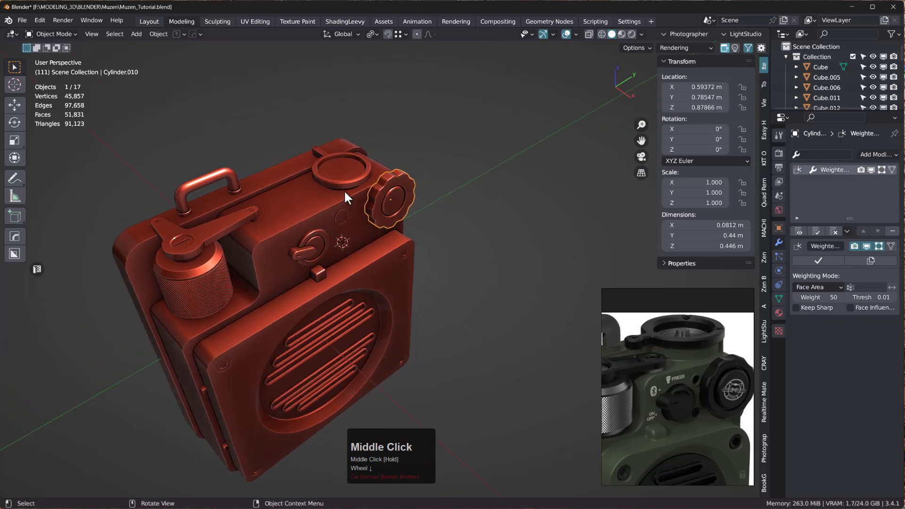
- Select the radio's main body and set the viewport matcap to plain light grey
{"action": "scroll", "coordinate": [344, 188], "scroll_direction": "up", "scroll_amount": 3}
{"action": "left_click", "coordinate": [341, 163]}
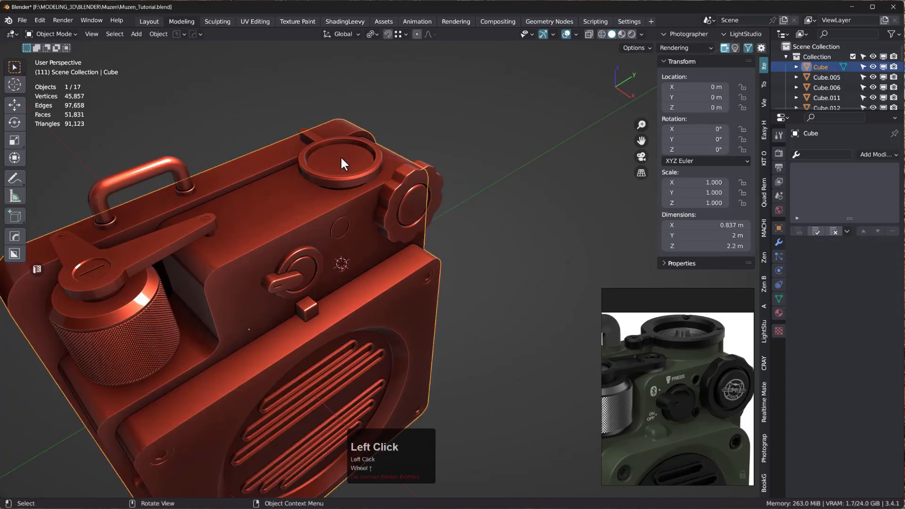
{"action": "left_click", "coordinate": [341, 159]}
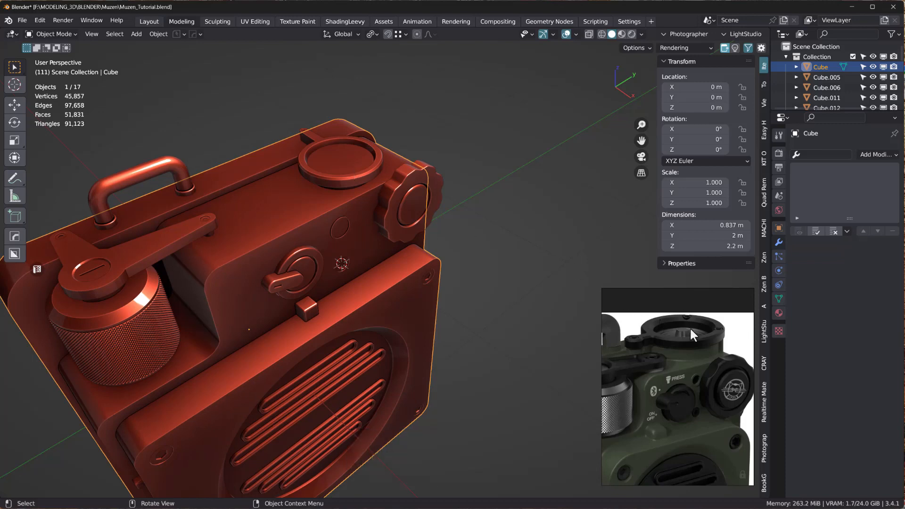
{"action": "scroll", "coordinate": [359, 174], "scroll_direction": "up", "scroll_amount": 3}
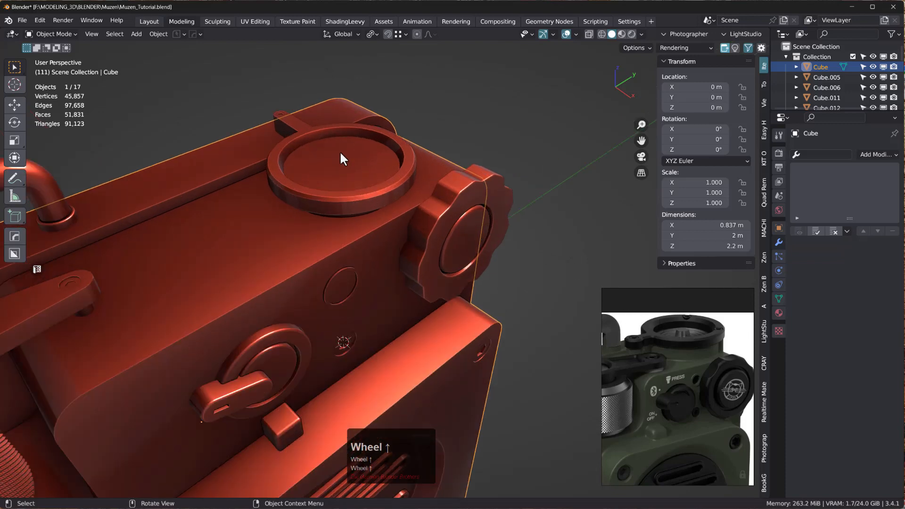
{"action": "left_click", "coordinate": [641, 34]}
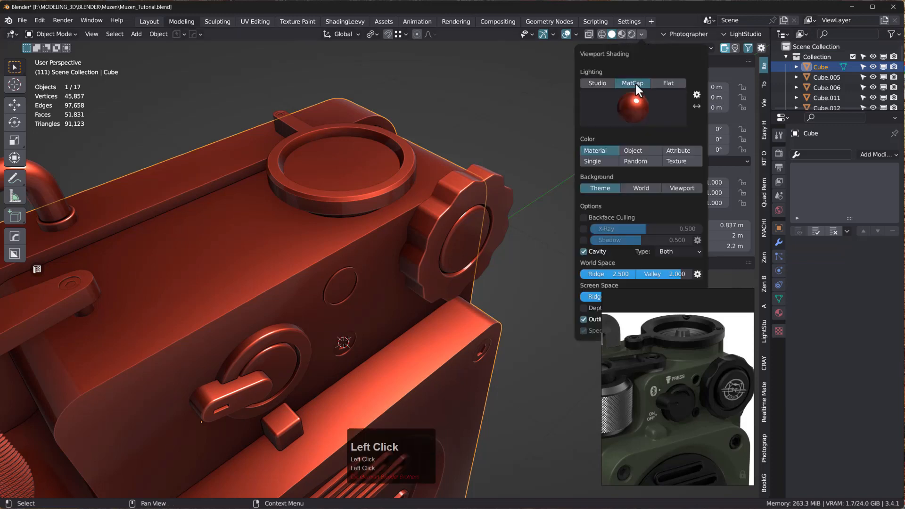
{"action": "left_click", "coordinate": [634, 102]}
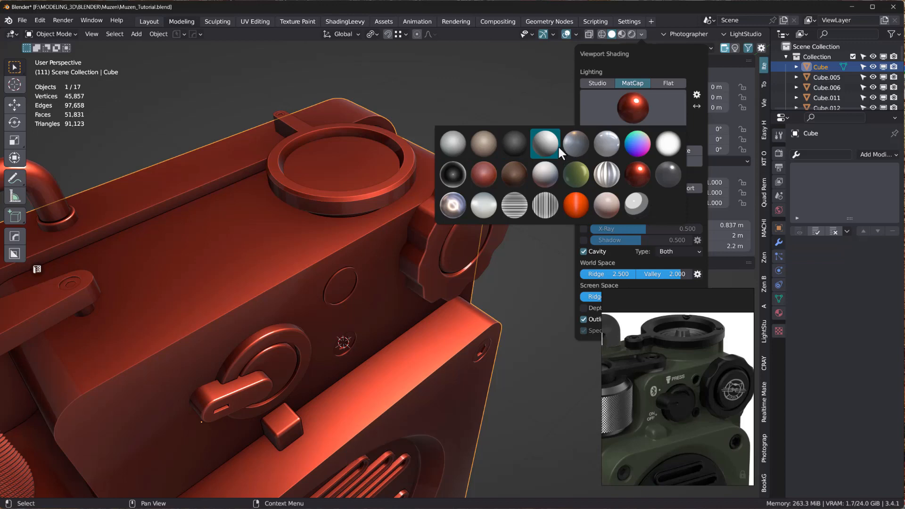
{"action": "left_click", "coordinate": [460, 139]}
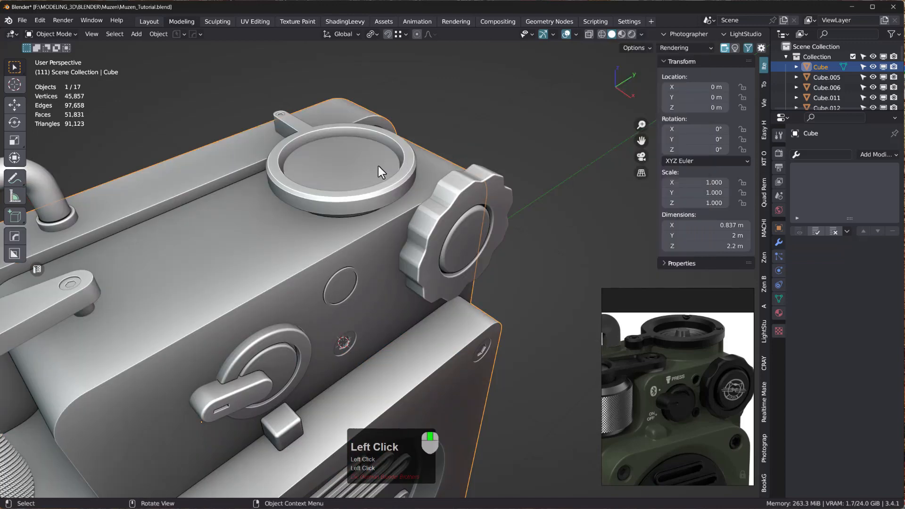
- Duplicate the circular face inside the body's top ring in place and separate the copy into its own object
{"action": "middle_click_drag", "start_coordinate": [378, 165], "coordinate": [368, 183]}
{"action": "key", "text": "Tab"}
{"action": "scroll", "coordinate": [449, 195], "scroll_direction": "up", "scroll_amount": 3}
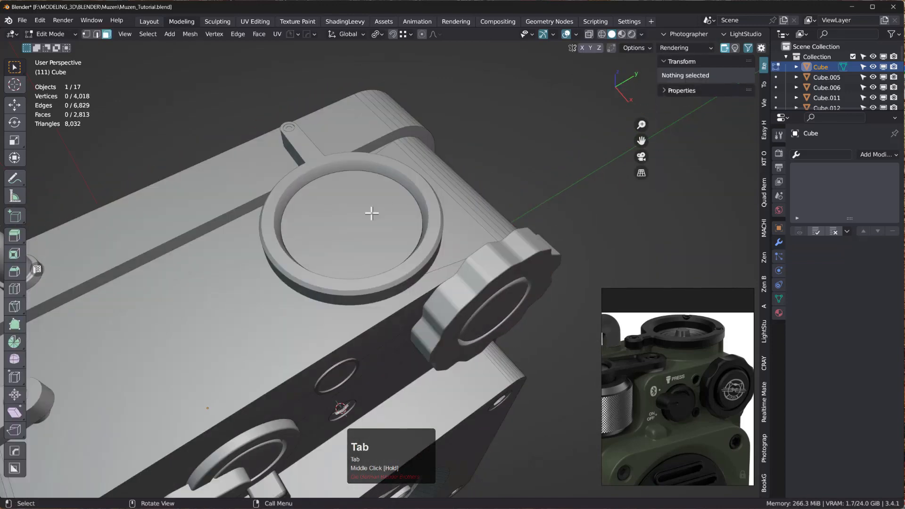
{"action": "left_click", "coordinate": [372, 213]}
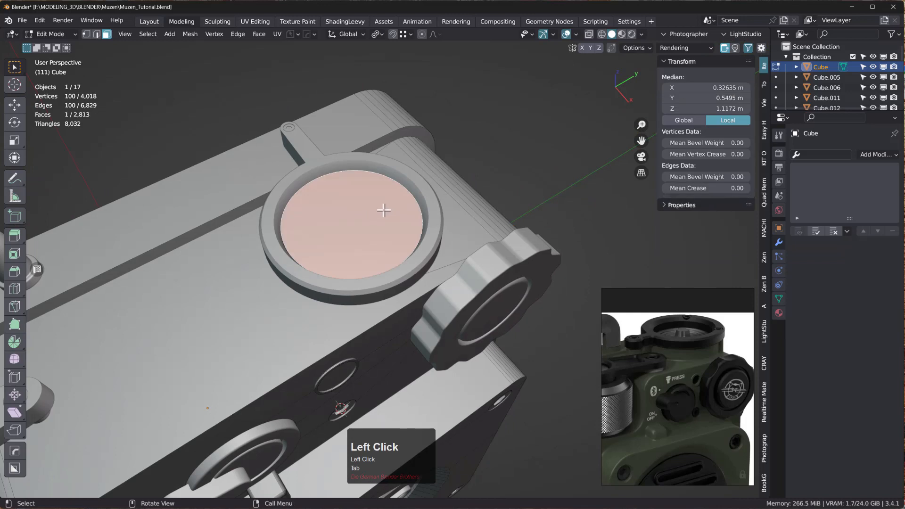
{"action": "key", "text": "shift+d"}
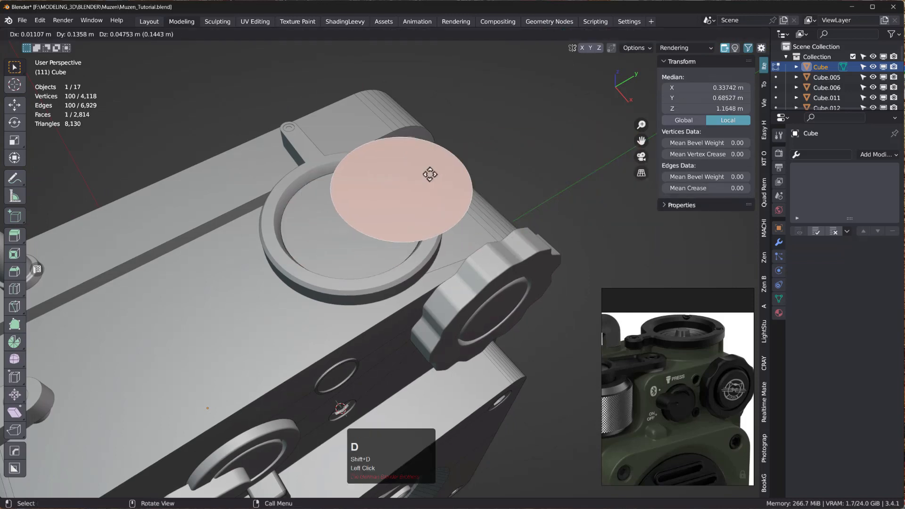
{"action": "right_click", "coordinate": [412, 184]}
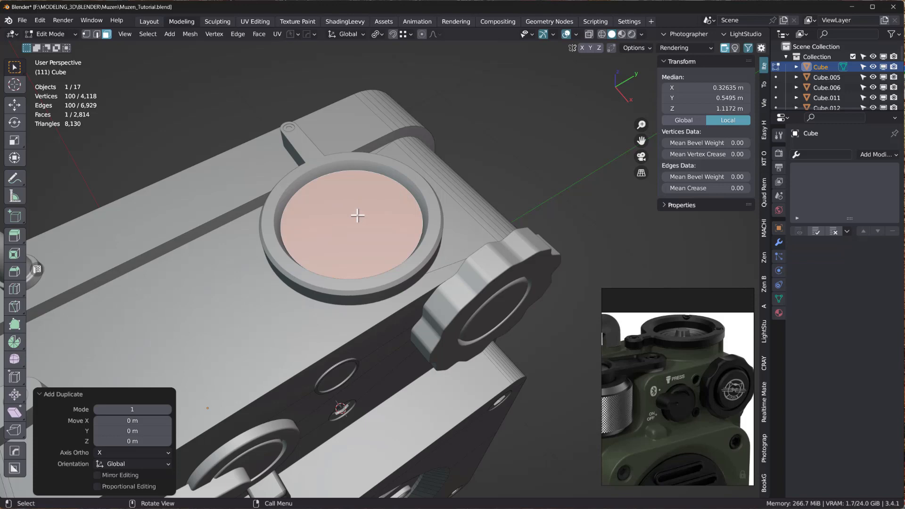
{"action": "key", "text": "p"}
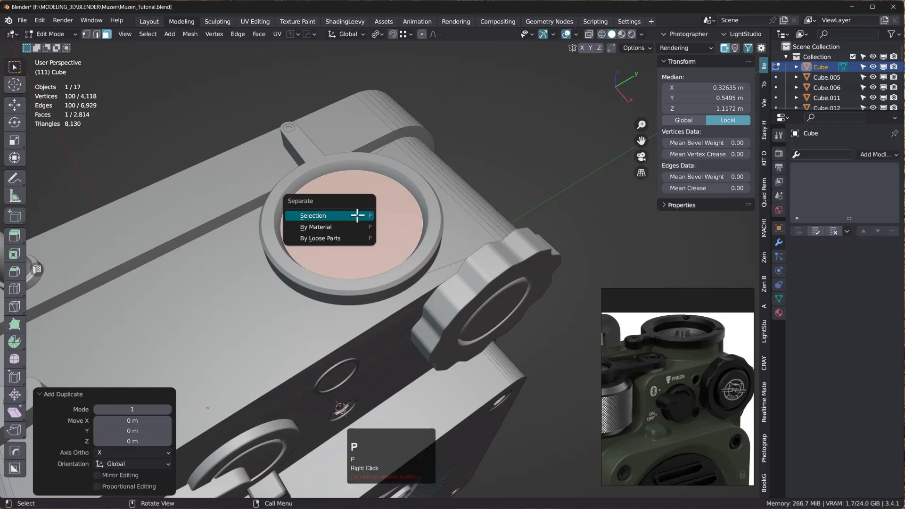
{"action": "left_click", "coordinate": [329, 215]}
{"action": "key", "text": "Tab"}
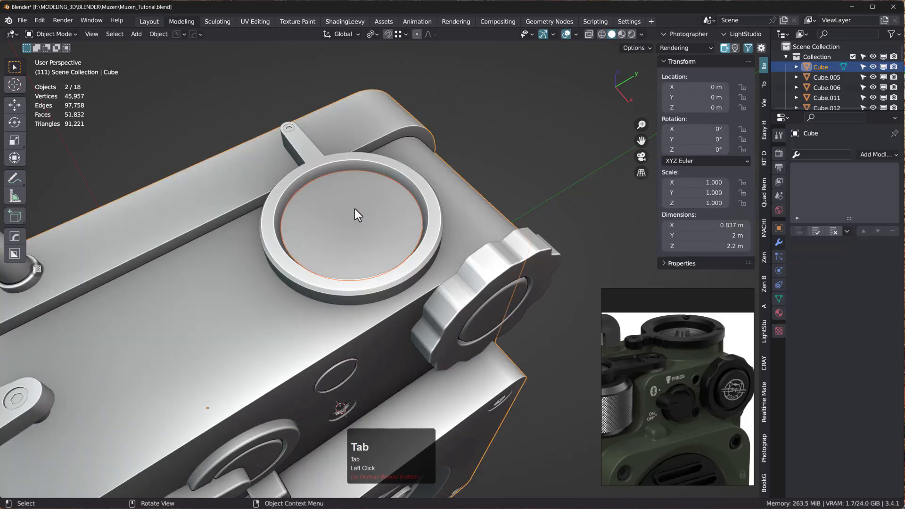
- Inset the separated disc's face five times in succession, by about 0.029, 0.035, 0.028, 0.024 and 0.032 m, forming concentric rings
{"action": "left_click", "coordinate": [354, 208]}
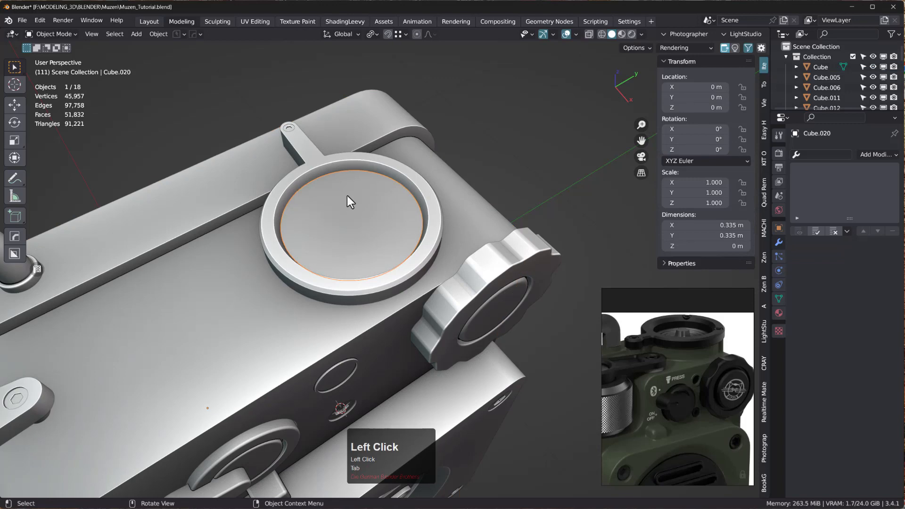
{"action": "key", "text": "Tab"}
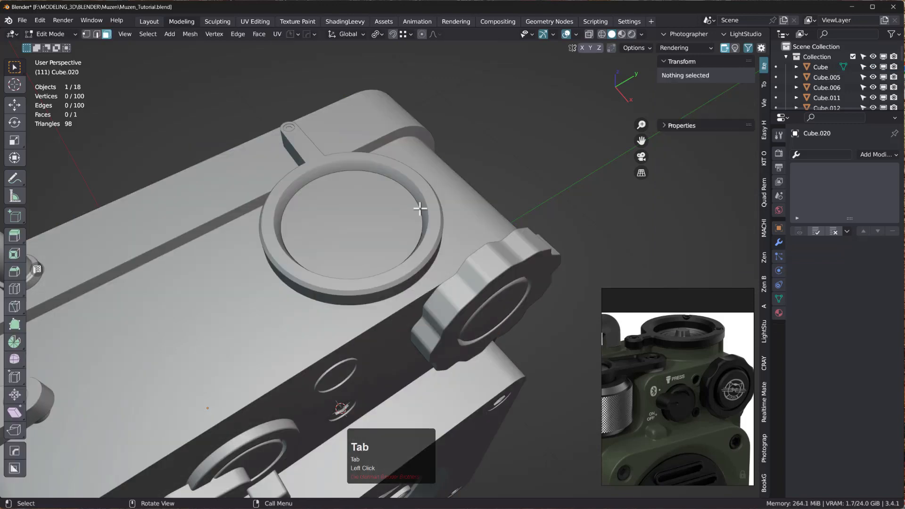
{"action": "left_click", "coordinate": [347, 212]}
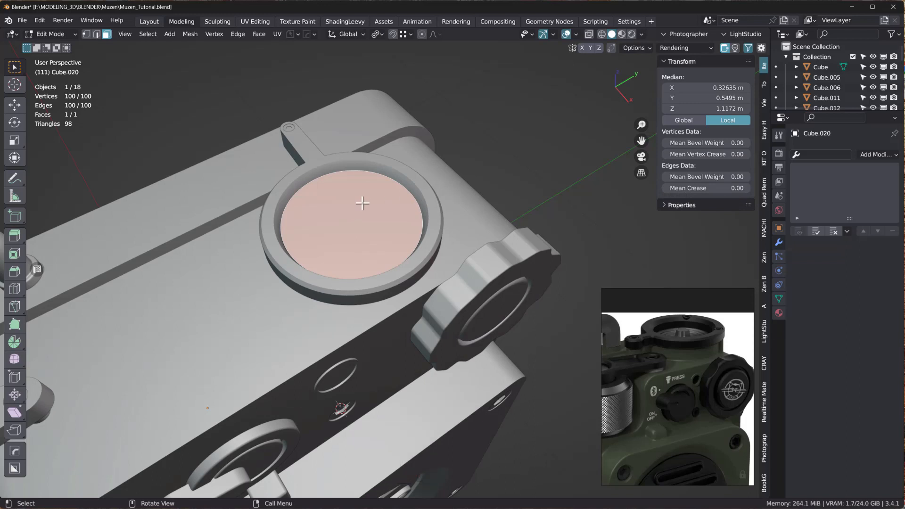
{"action": "key", "text": "i"}
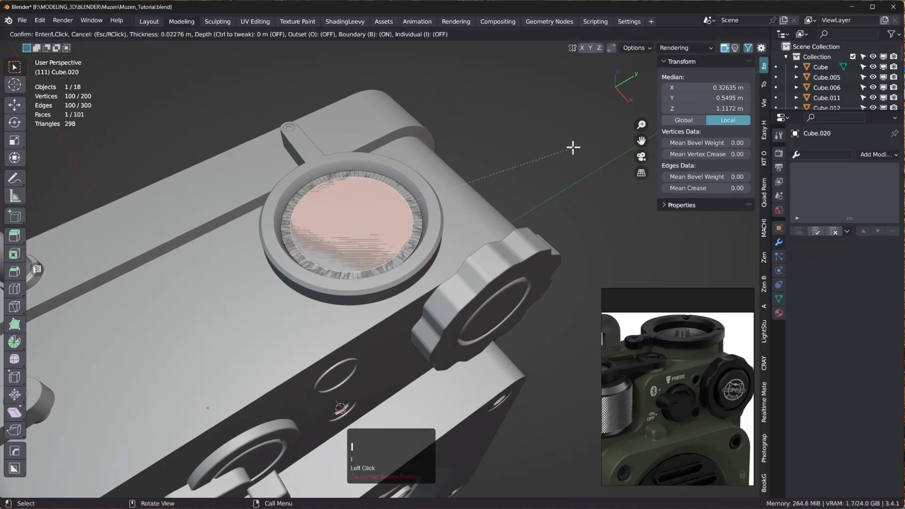
{"action": "left_click", "coordinate": [570, 148]}
{"action": "key", "text": "i"}
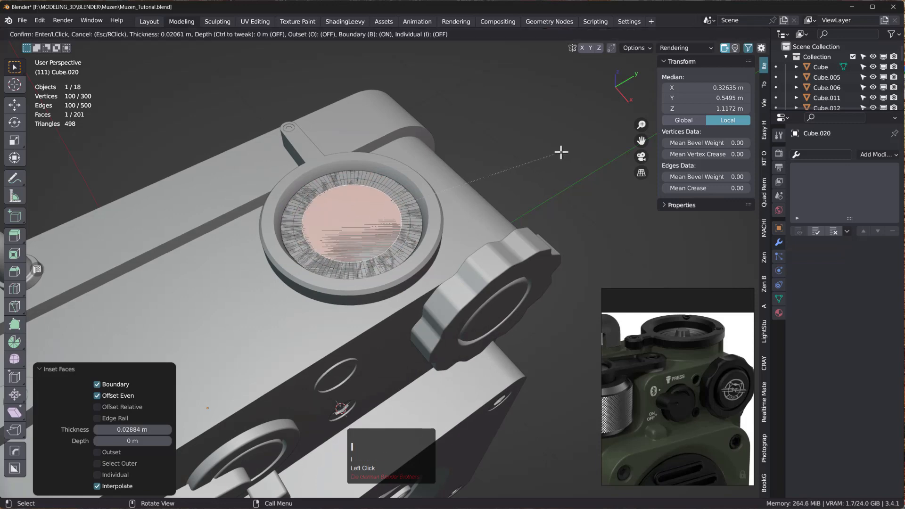
{"action": "left_click", "coordinate": [555, 151]}
{"action": "key", "text": "i"}
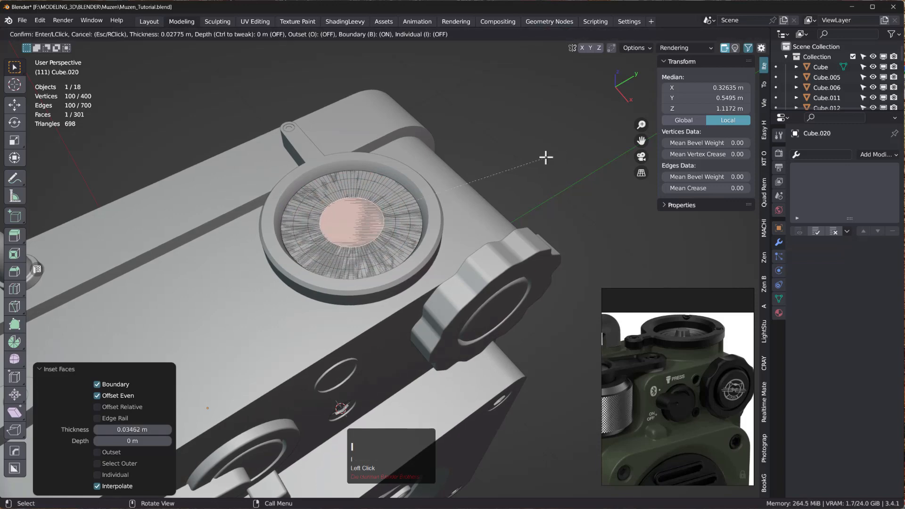
{"action": "left_click", "coordinate": [546, 156]}
{"action": "key", "text": "i"}
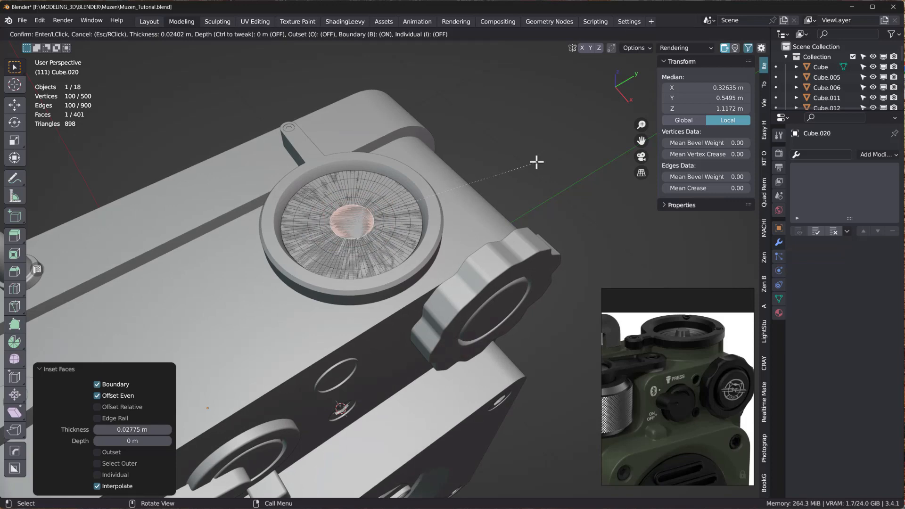
{"action": "left_click", "coordinate": [536, 161]}
{"action": "key", "text": "i"}
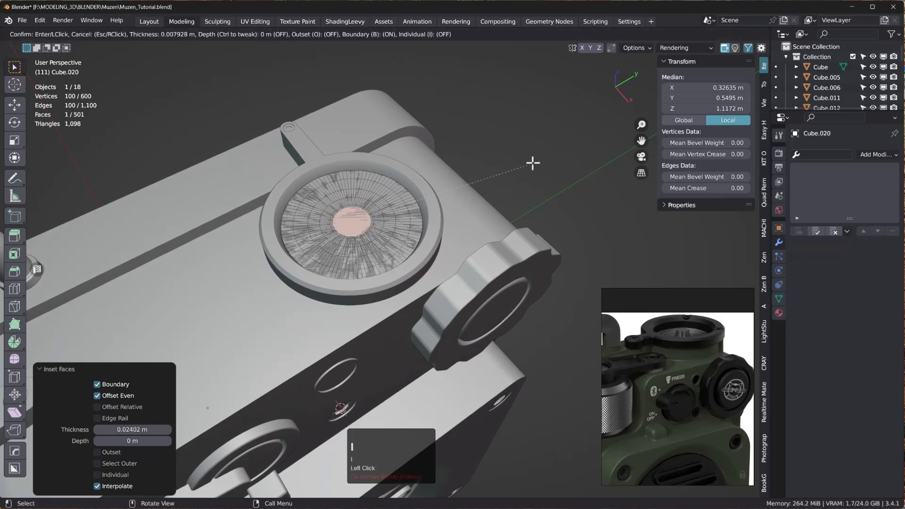
{"action": "left_click", "coordinate": [523, 164]}
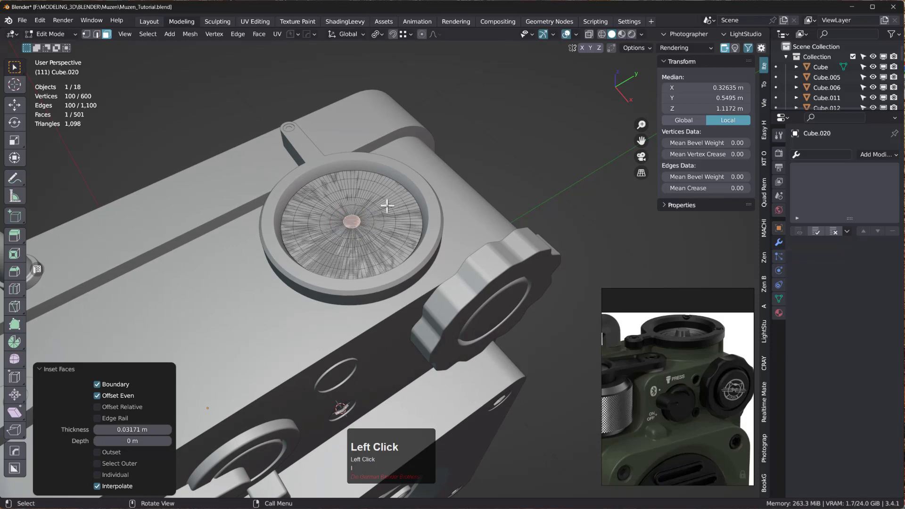
- Bevel the disc's four concentric edge loops between its rim and innermost circle, about 0.0063 m wide with 2 segments
{"action": "scroll", "coordinate": [359, 224], "scroll_direction": "up", "scroll_amount": 3}
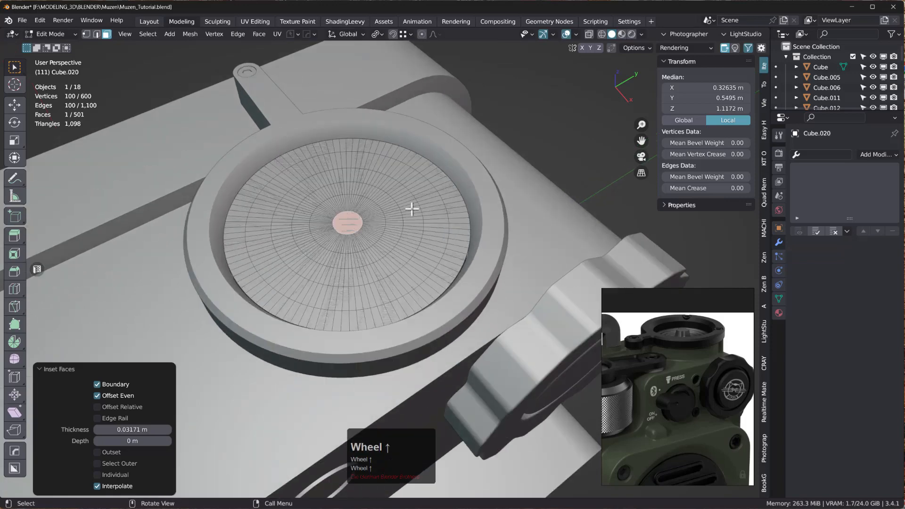
{"action": "key", "text": "Tab"}
{"action": "key", "text": "Tab"}
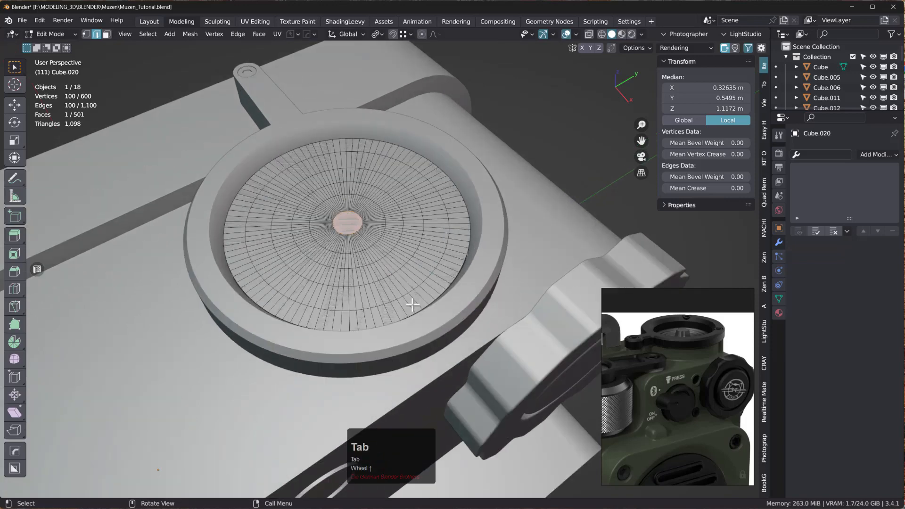
{"action": "double_click", "coordinate": [447, 240]}
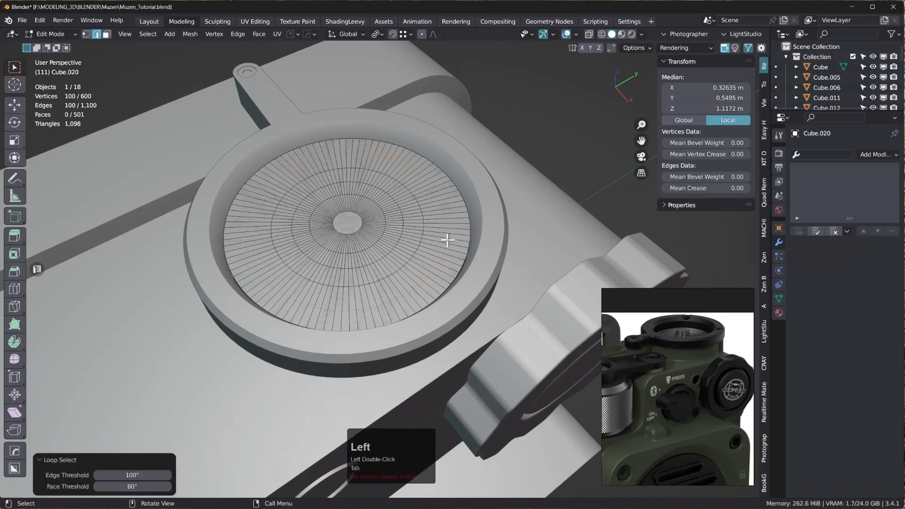
{"action": "double_click", "coordinate": [420, 229], "text": "shift"}
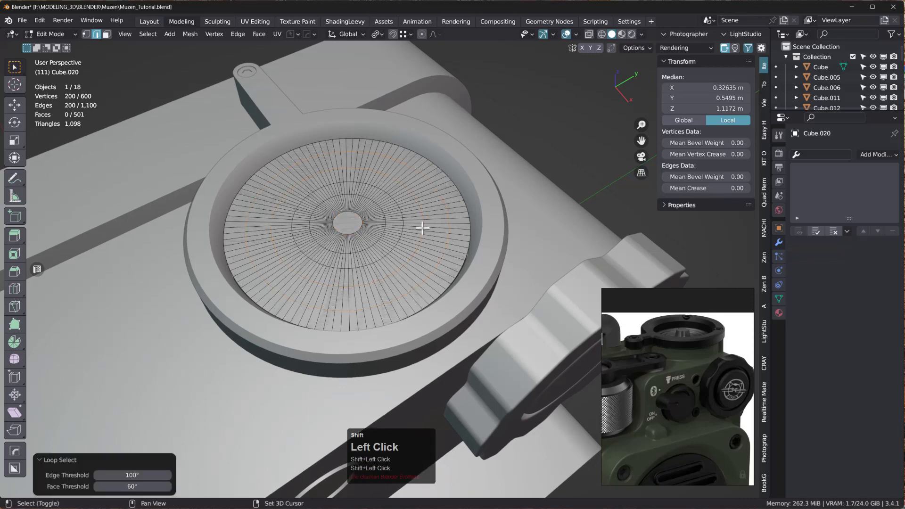
{"action": "scroll", "coordinate": [399, 225], "scroll_direction": "up", "scroll_amount": 2}
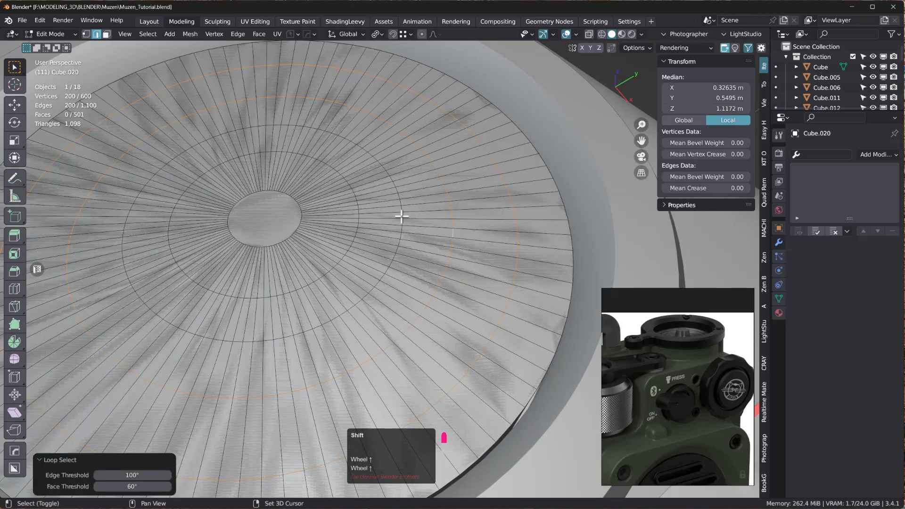
{"action": "double_click", "coordinate": [402, 215], "text": "shift"}
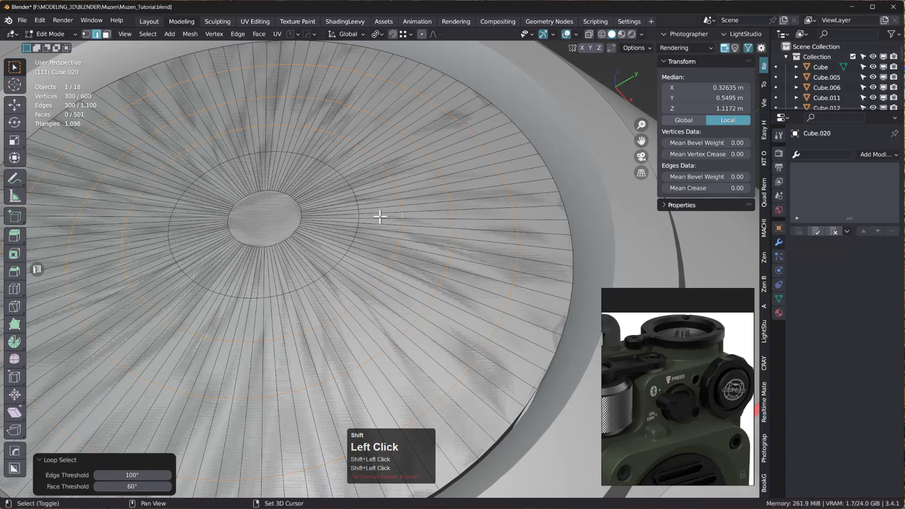
{"action": "double_click", "coordinate": [358, 215], "text": "shift"}
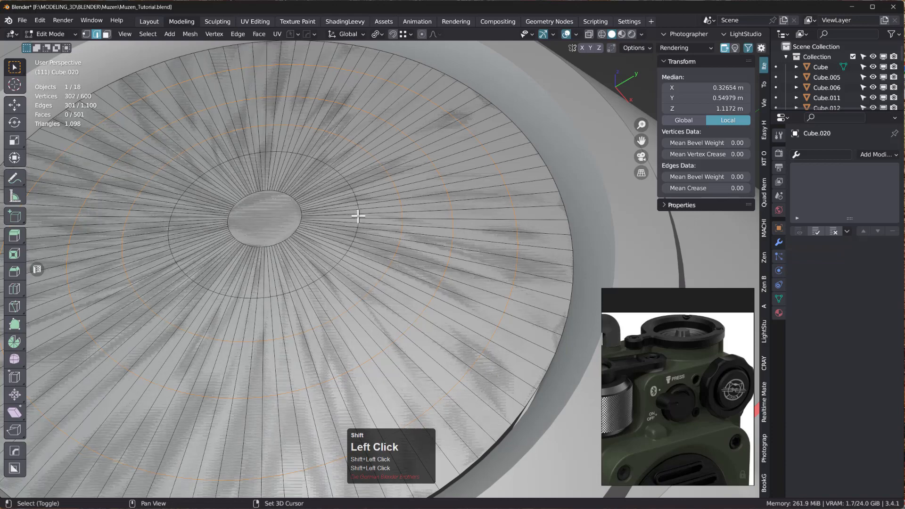
{"action": "key", "text": "ctrl"}
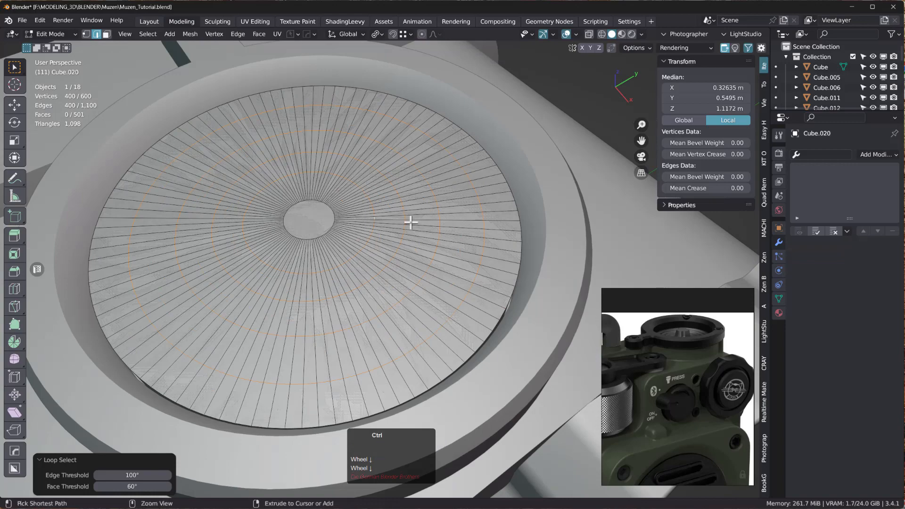
{"action": "key", "text": "ctrl+b"}
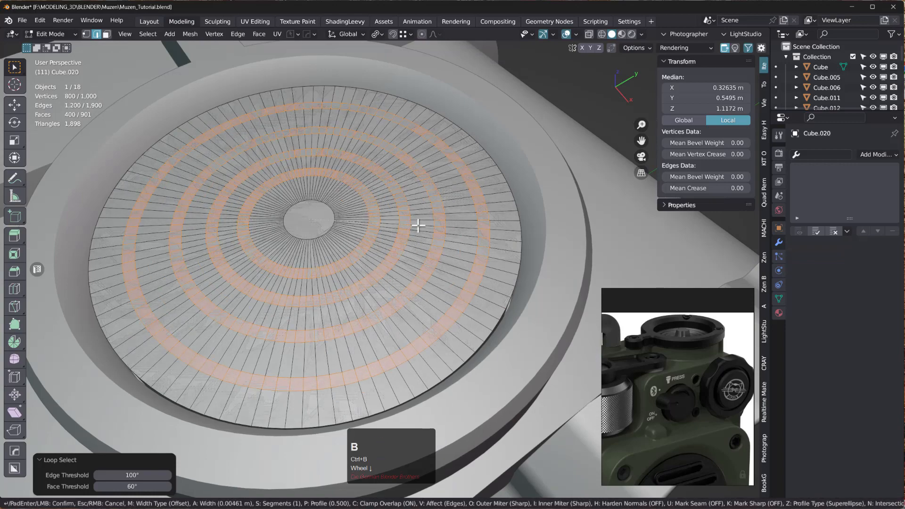
{"action": "scroll", "coordinate": [417, 225], "scroll_direction": "up", "scroll_amount": 1}
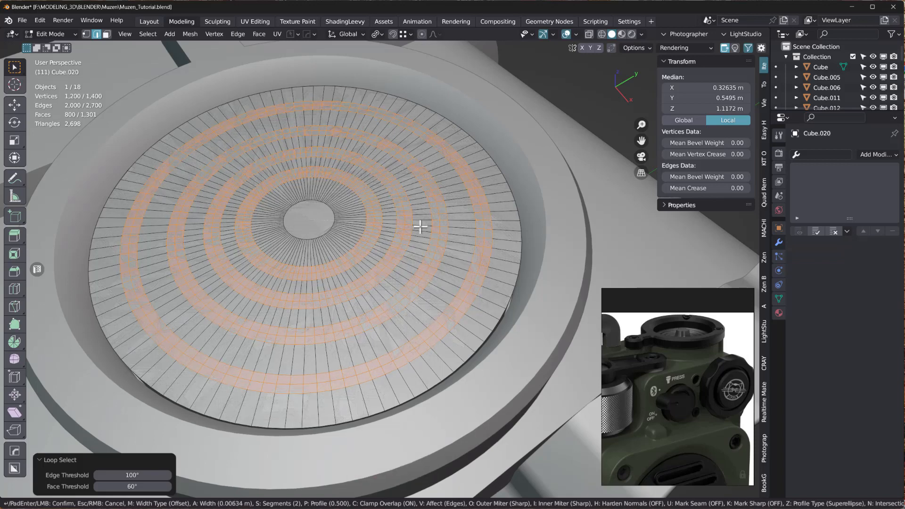
{"action": "left_click", "coordinate": [420, 227]}
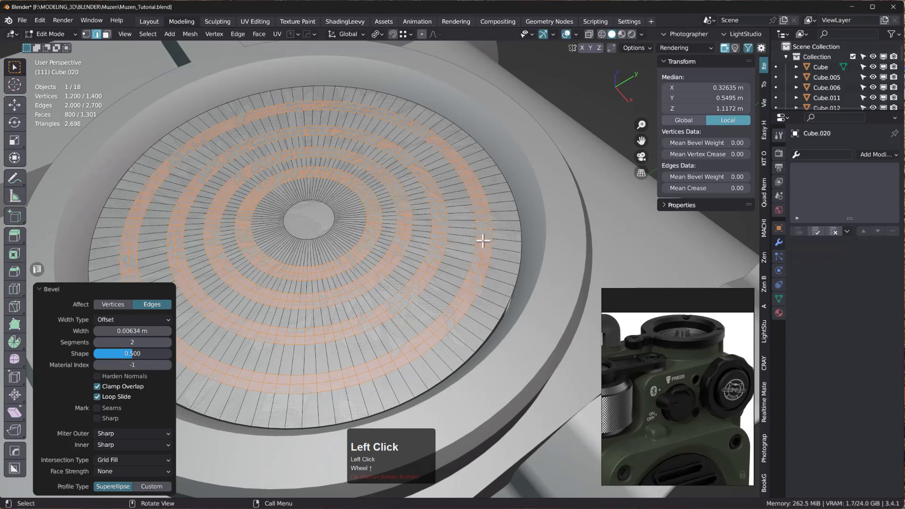
- Raise the middle edge loop of each of the four bevelled bands about 0.0035 m along Z to form ridges
{"action": "double_click", "coordinate": [477, 241]}
{"action": "double_click", "coordinate": [439, 229], "text": "shift"}
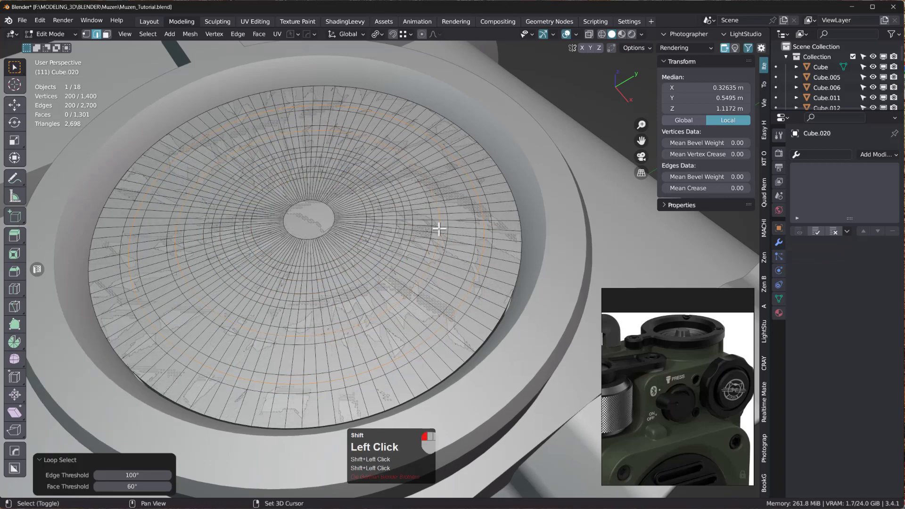
{"action": "double_click", "coordinate": [404, 218], "text": "shift"}
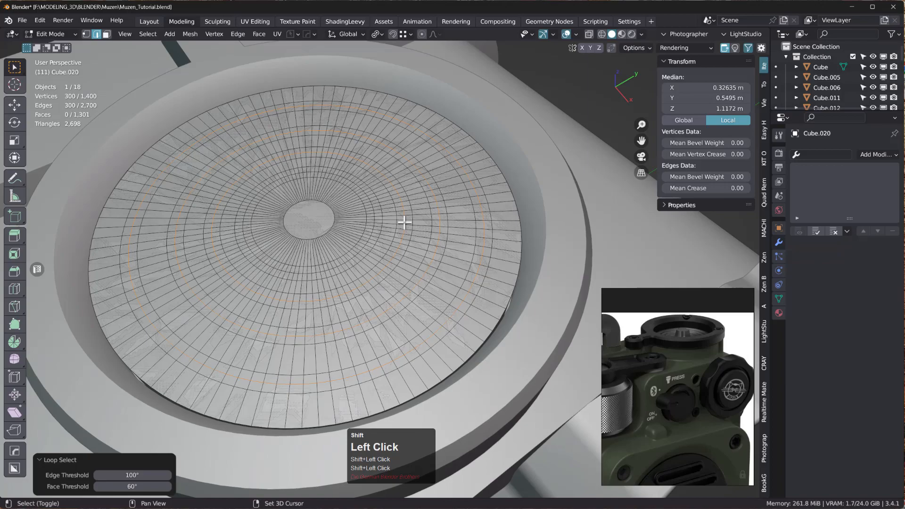
{"action": "double_click", "coordinate": [373, 218], "text": "shift"}
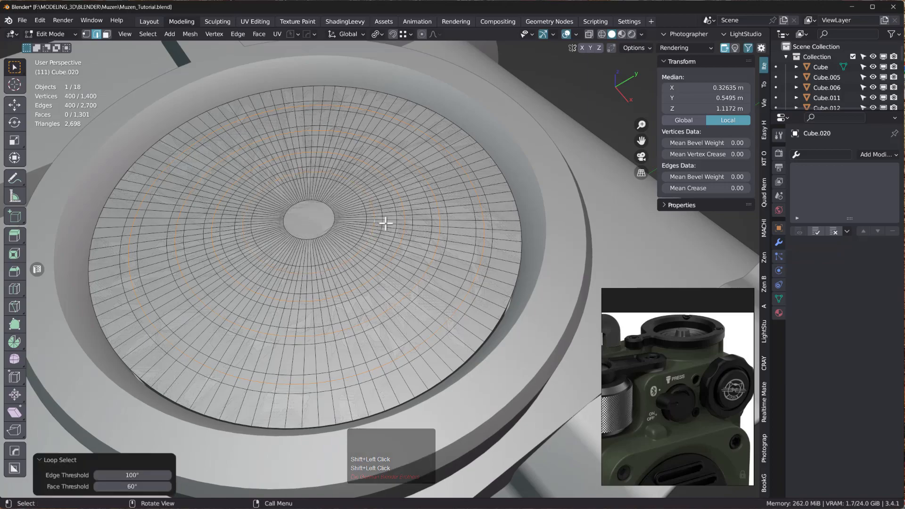
{"action": "middle_click_drag", "start_coordinate": [384, 222], "coordinate": [381, 189]}
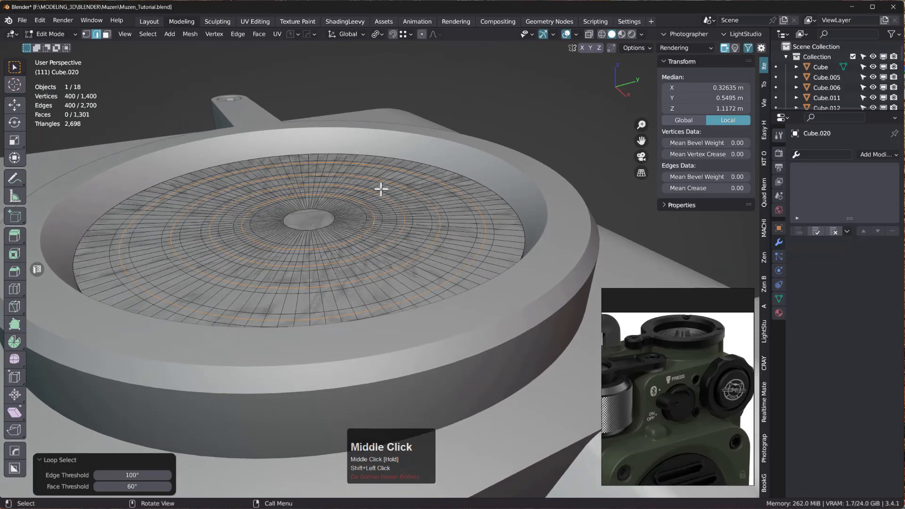
{"action": "key", "text": "g"}
{"action": "key", "text": "z"}
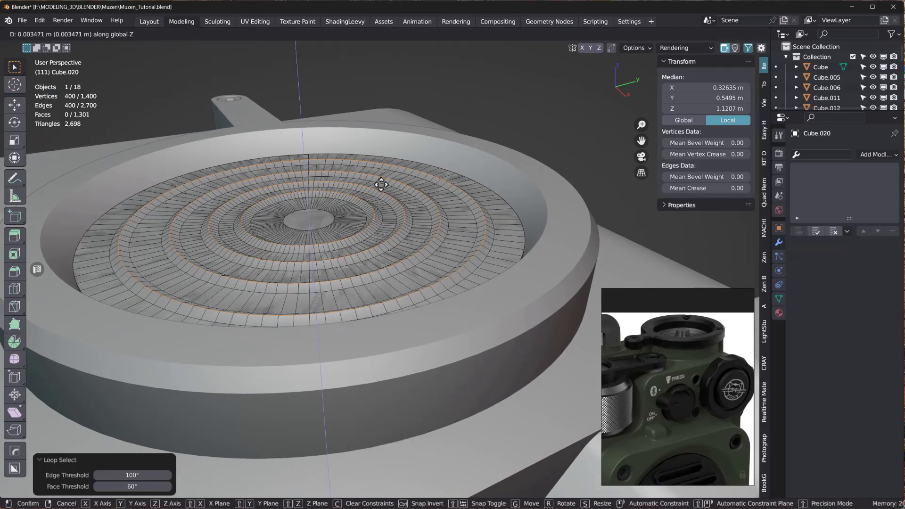
{"action": "left_click", "coordinate": [380, 184]}
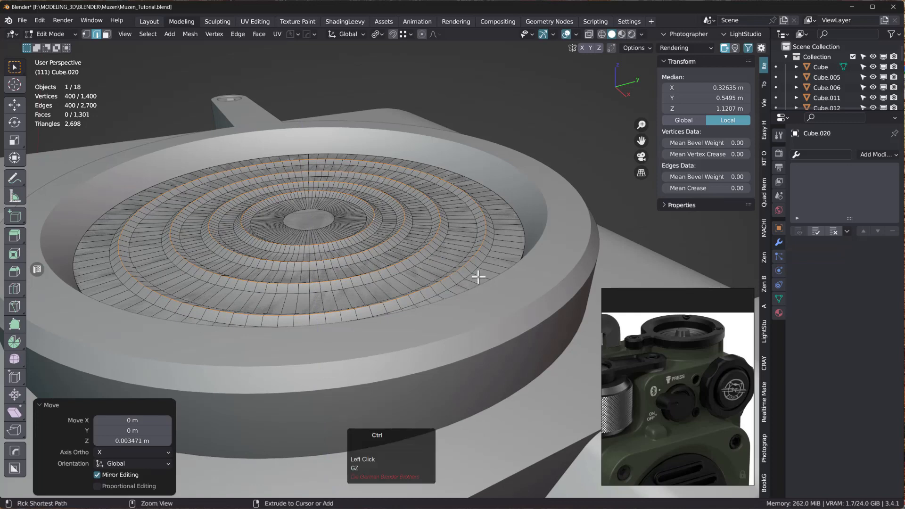
- Round the four raised ridge loops with a bevel about 0.0035 m wide and 6 segments
{"action": "key", "text": "ctrl+b"}
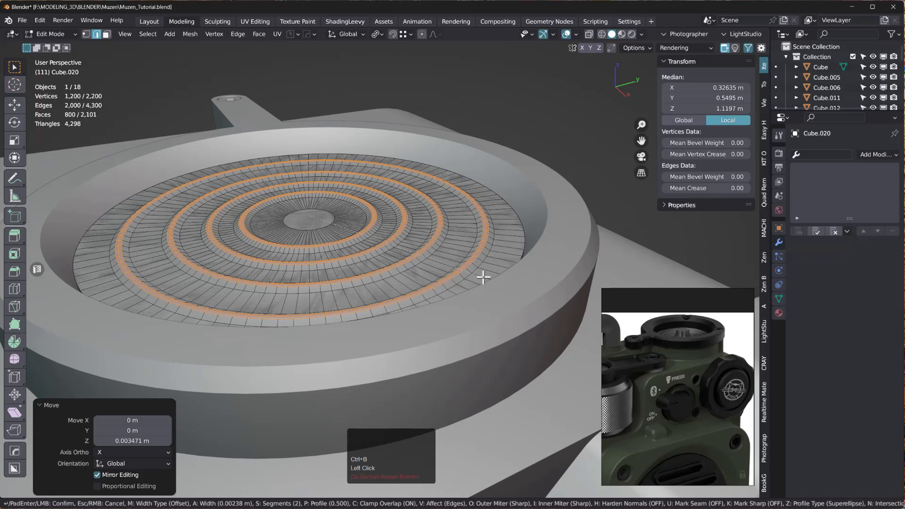
{"action": "scroll", "coordinate": [483, 277], "scroll_direction": "up", "scroll_amount": 2}
{"action": "scroll", "coordinate": [483, 277], "scroll_direction": "up", "scroll_amount": 2}
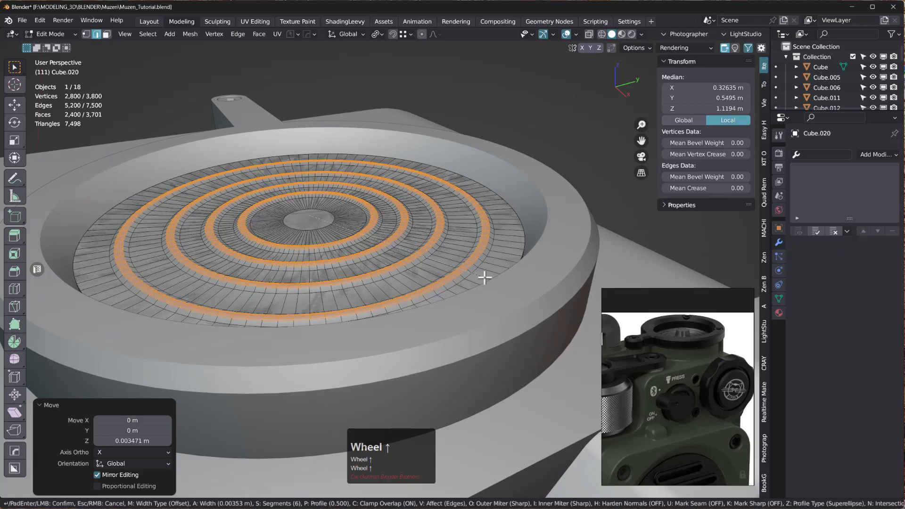
{"action": "left_click", "coordinate": [484, 277]}
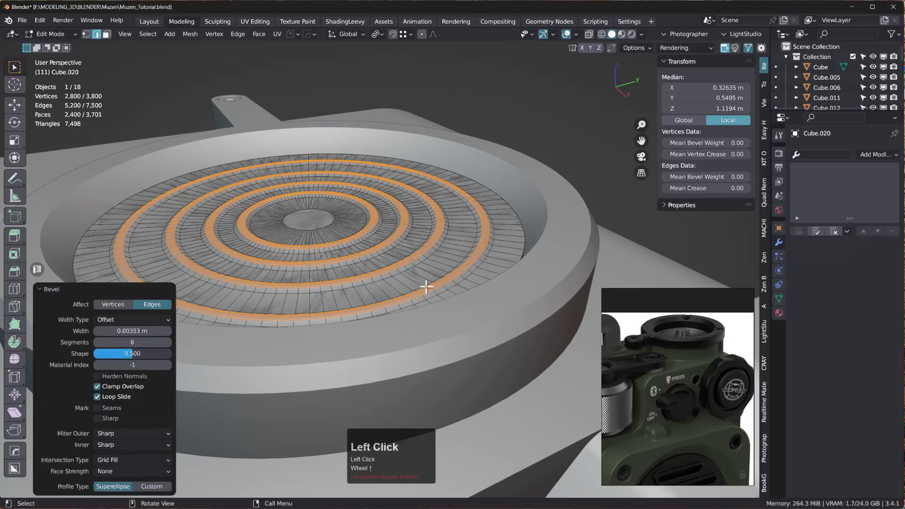
- Extrude the disc's centre face about 0.020 m up along Z and scale its top to about 0.665, forming a tapered knob
{"action": "key", "text": "Tab"}
{"action": "key", "text": "Tab"}
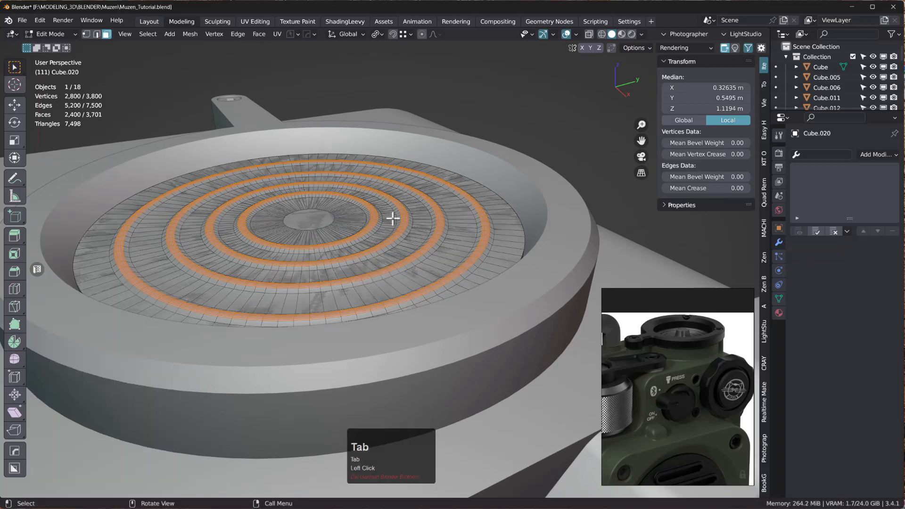
{"action": "left_click", "coordinate": [309, 222]}
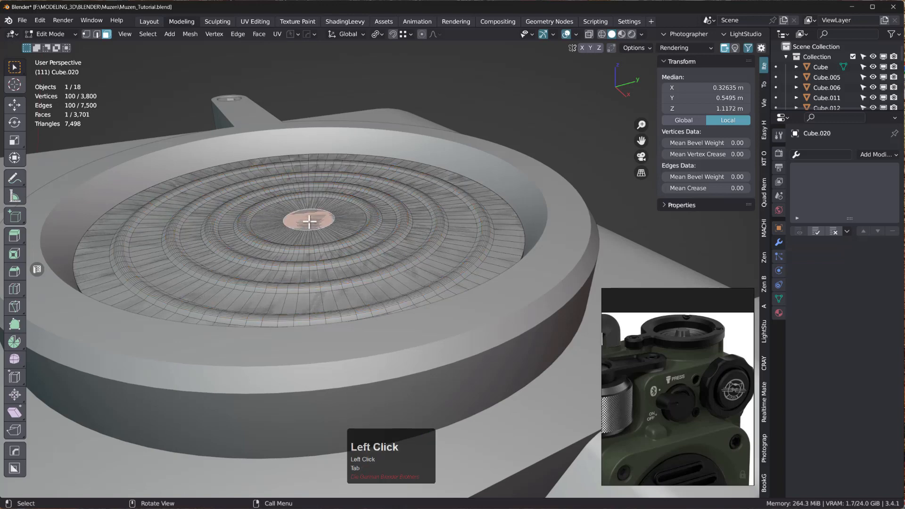
{"action": "key", "text": "e"}
{"action": "key", "text": "z"}
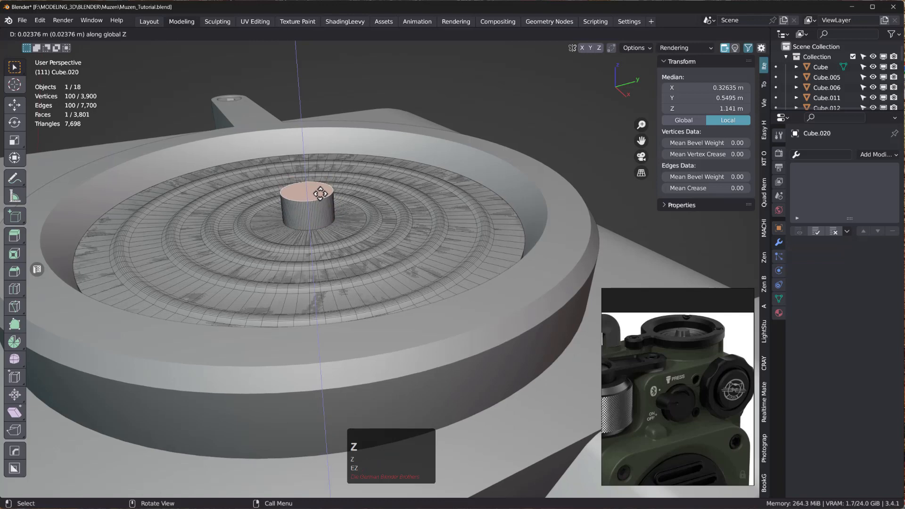
{"action": "left_click", "coordinate": [320, 198]}
{"action": "key", "text": "s"}
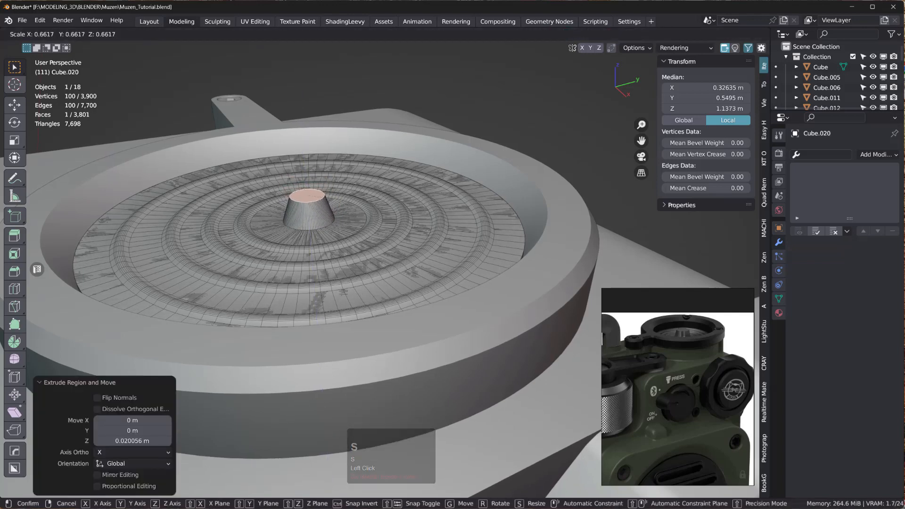
{"action": "left_click", "coordinate": [380, 254]}
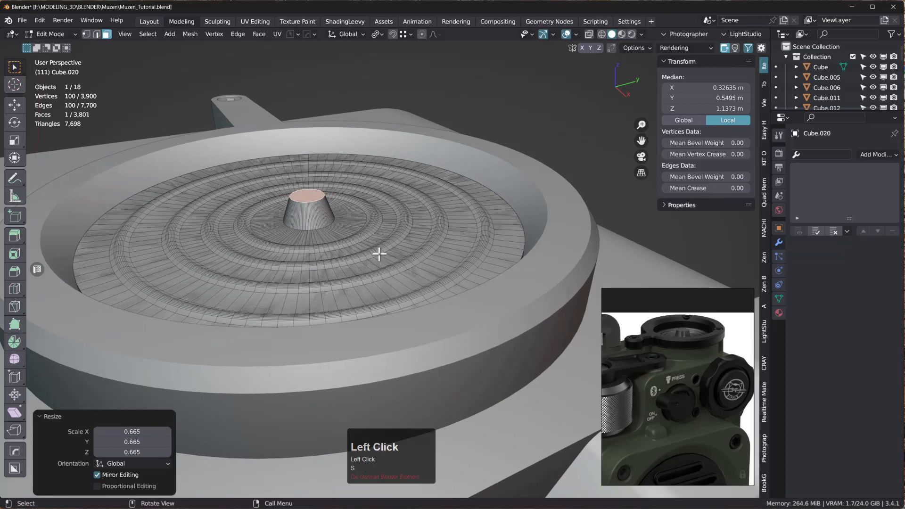
- Round the top edge of the central knob with a bevel about 0.0027 m wide and 6 segments, then leave mesh editing
{"action": "key", "text": "ctrl+b"}
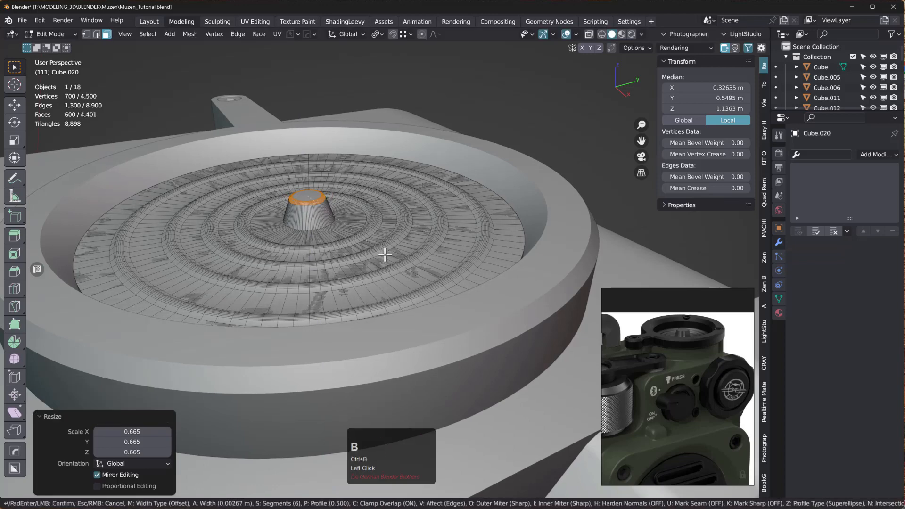
{"action": "left_click", "coordinate": [385, 254]}
{"action": "key", "text": "Tab"}
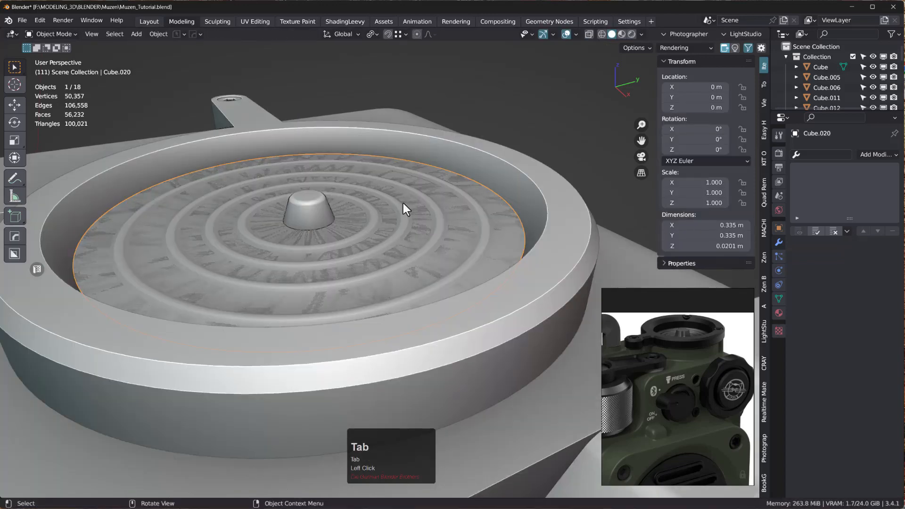
- Move the ridged disc up about 0.0001 m along Z to separate it from the overlapping surface
{"action": "middle_click_drag", "start_coordinate": [406, 247], "coordinate": [403, 258]}
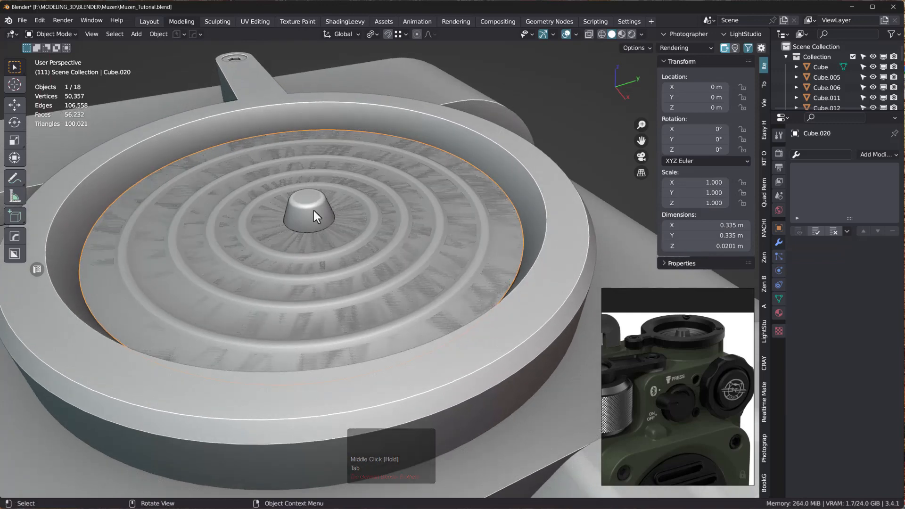
{"action": "key", "text": "g"}
{"action": "key", "text": "z"}
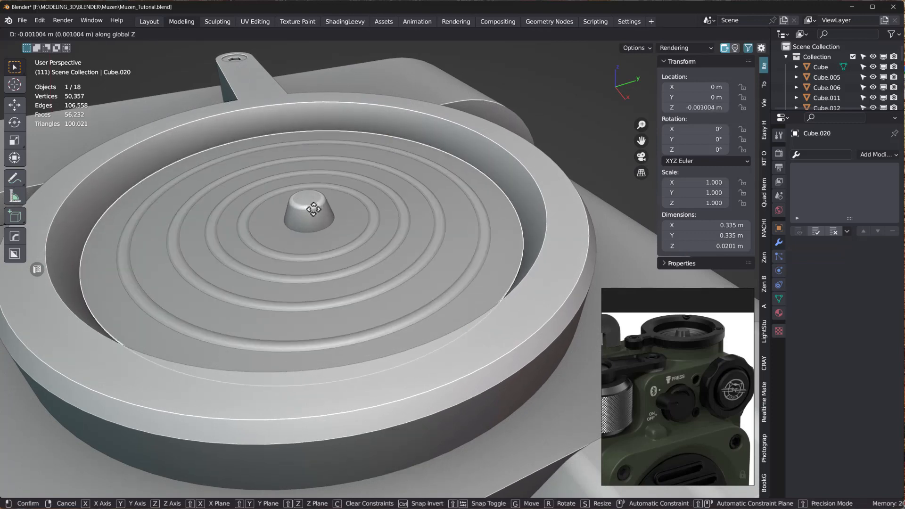
{"action": "left_click", "coordinate": [312, 209]}
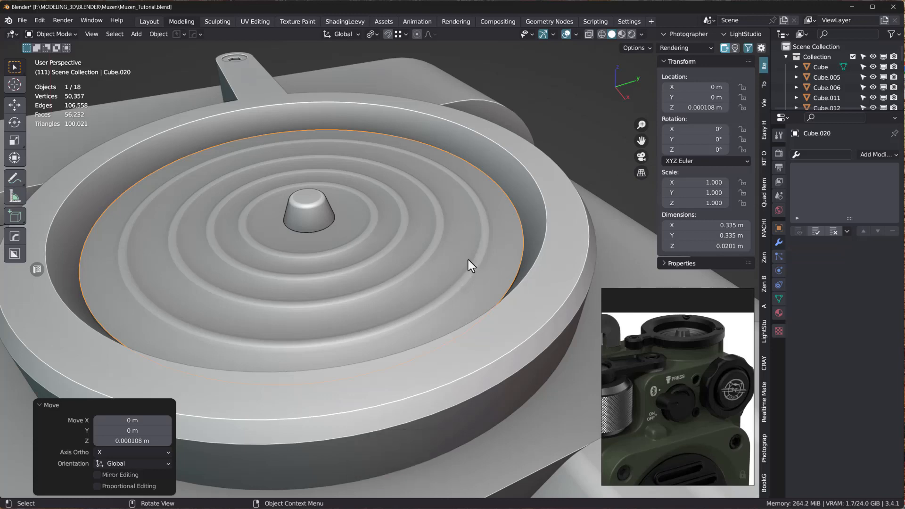
{"action": "key", "text": "KP_7"}
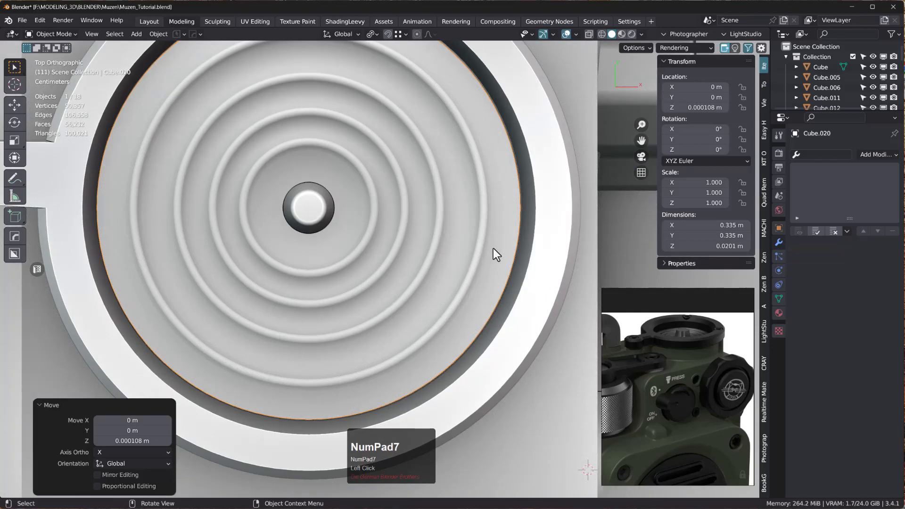
{"action": "key", "text": "s"}
{"action": "key", "text": "shift"}
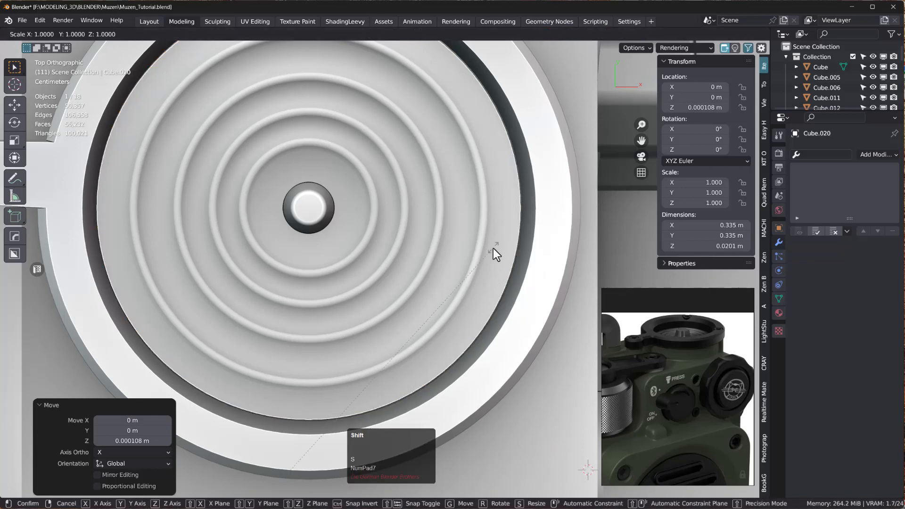
{"action": "key", "text": "shift+z"}
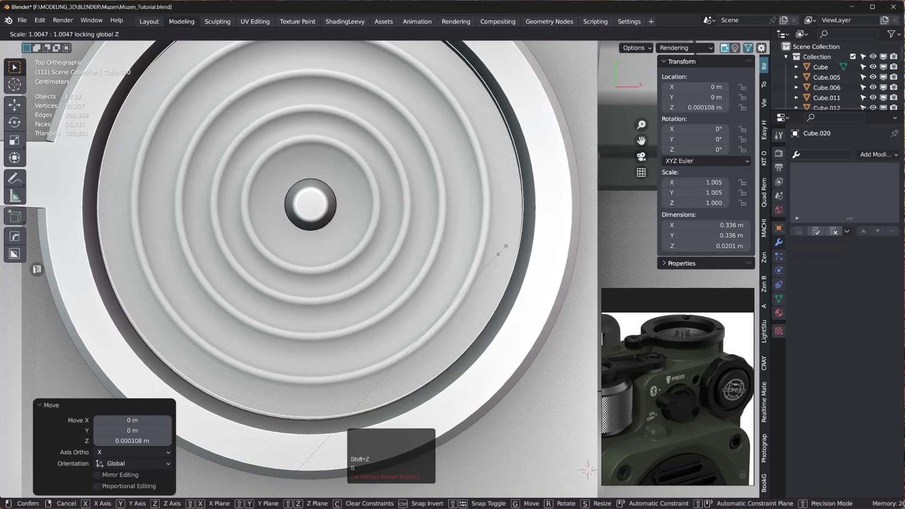
{"action": "right_click", "coordinate": [490, 250]}
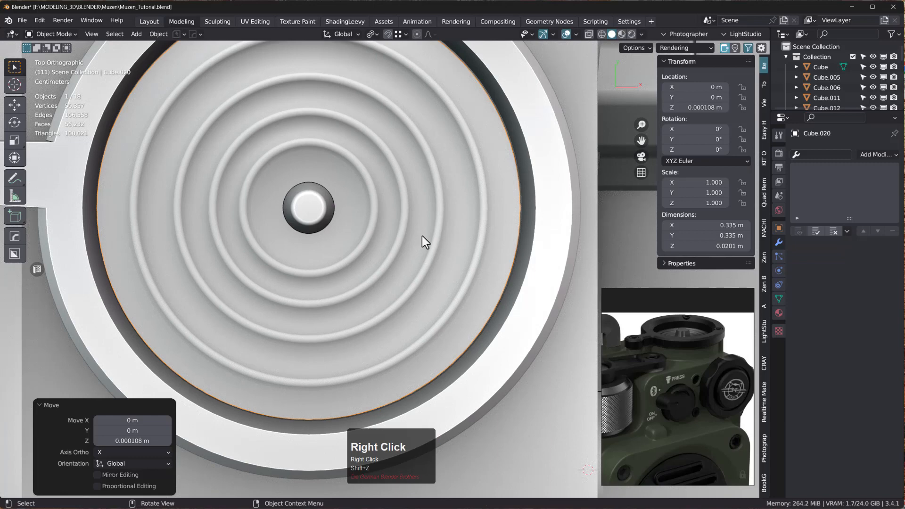
- Set the disc's origin to its geometry and scale it by about 1.025 in X and Y only, keeping its height
{"action": "key", "text": "shift+s"}
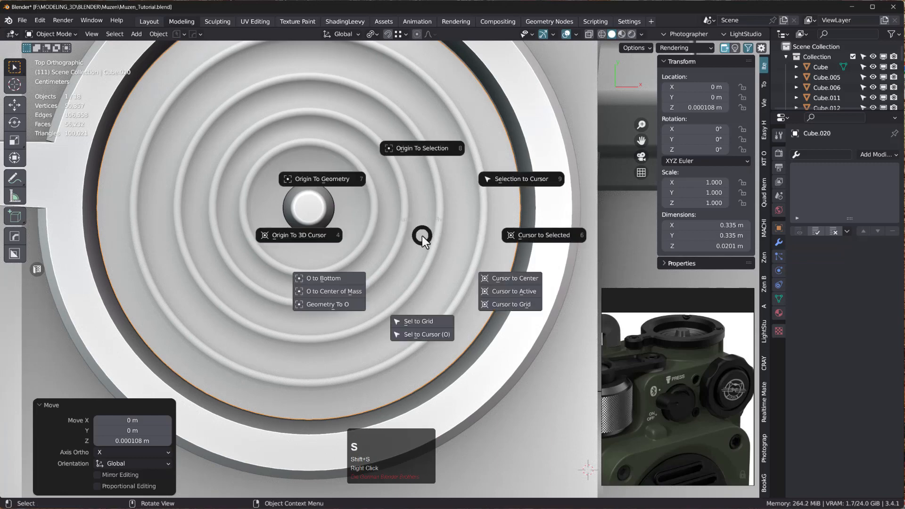
{"action": "left_click", "coordinate": [325, 179]}
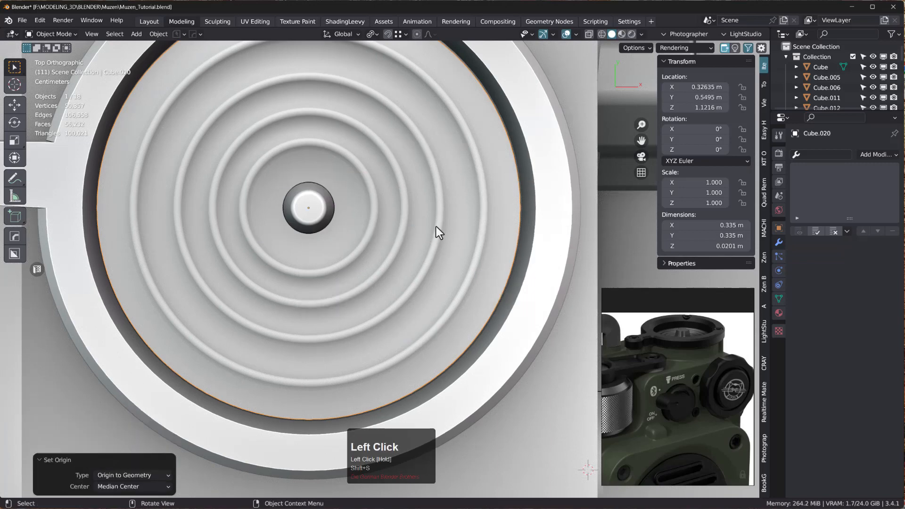
{"action": "key", "text": "s"}
{"action": "key", "text": "shift+z"}
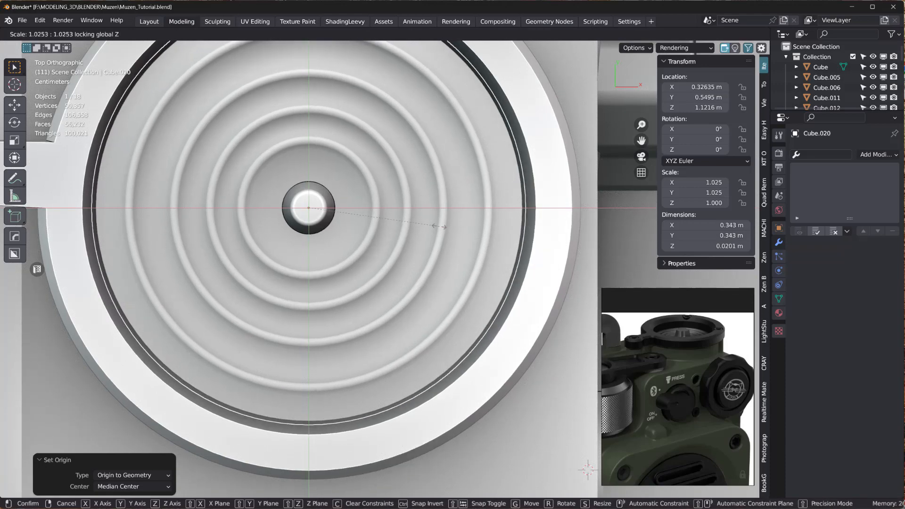
{"action": "left_click", "coordinate": [446, 230]}
{"action": "middle_click_drag", "start_coordinate": [447, 231], "coordinate": [365, 212]}
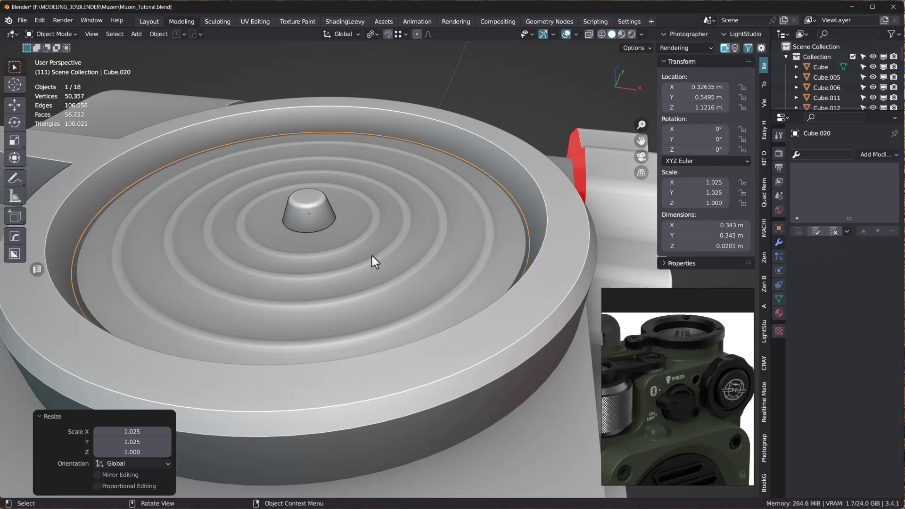
{"action": "scroll", "coordinate": [399, 236], "scroll_direction": "down", "scroll_amount": 5}
{"action": "middle_click_drag", "start_coordinate": [416, 244], "coordinate": [421, 142]}
{"action": "scroll", "coordinate": [424, 158], "scroll_direction": "down", "scroll_amount": 4}
{"action": "middle_click_drag", "start_coordinate": [370, 193], "coordinate": [333, 140], "text": "shift"}
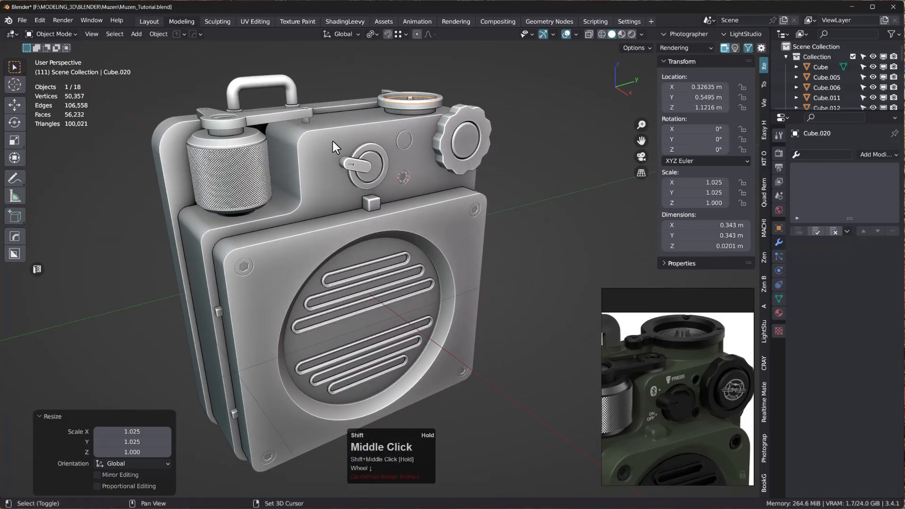